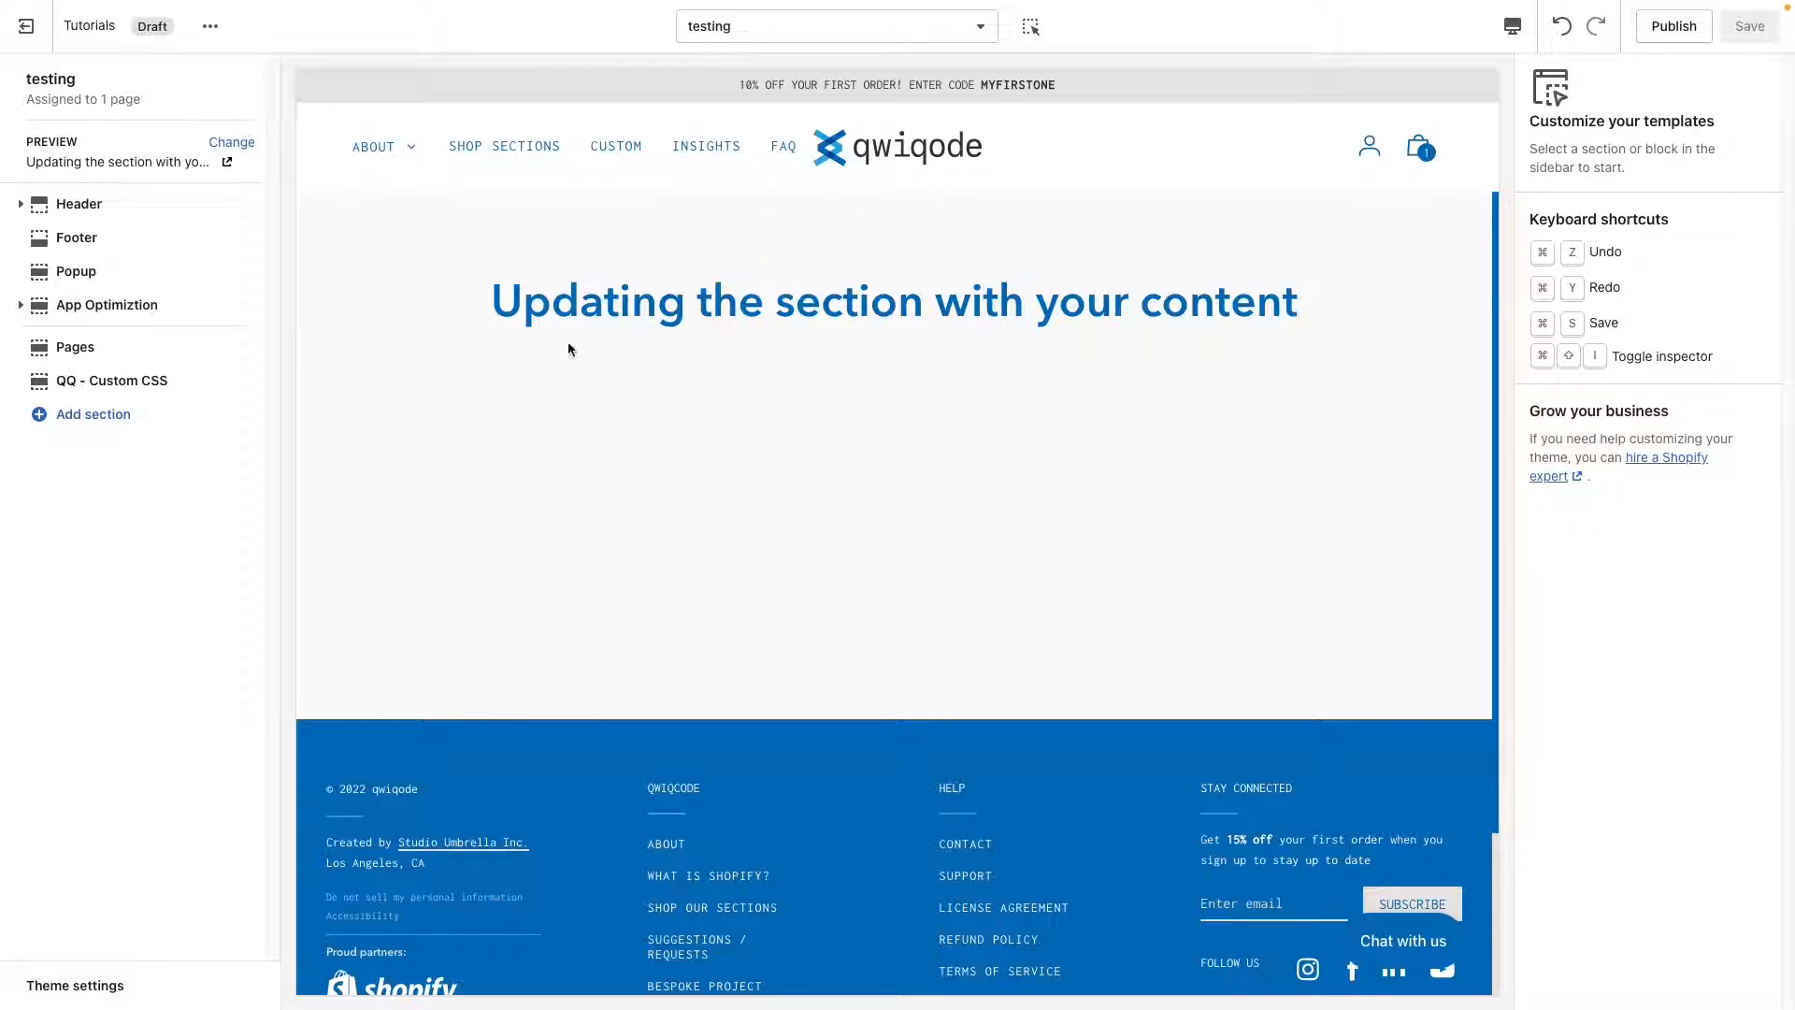
# Search the theme sections for "tabbed" and add the QQ - Tabbed Content section to the page template.
pyautogui.click(112, 422)
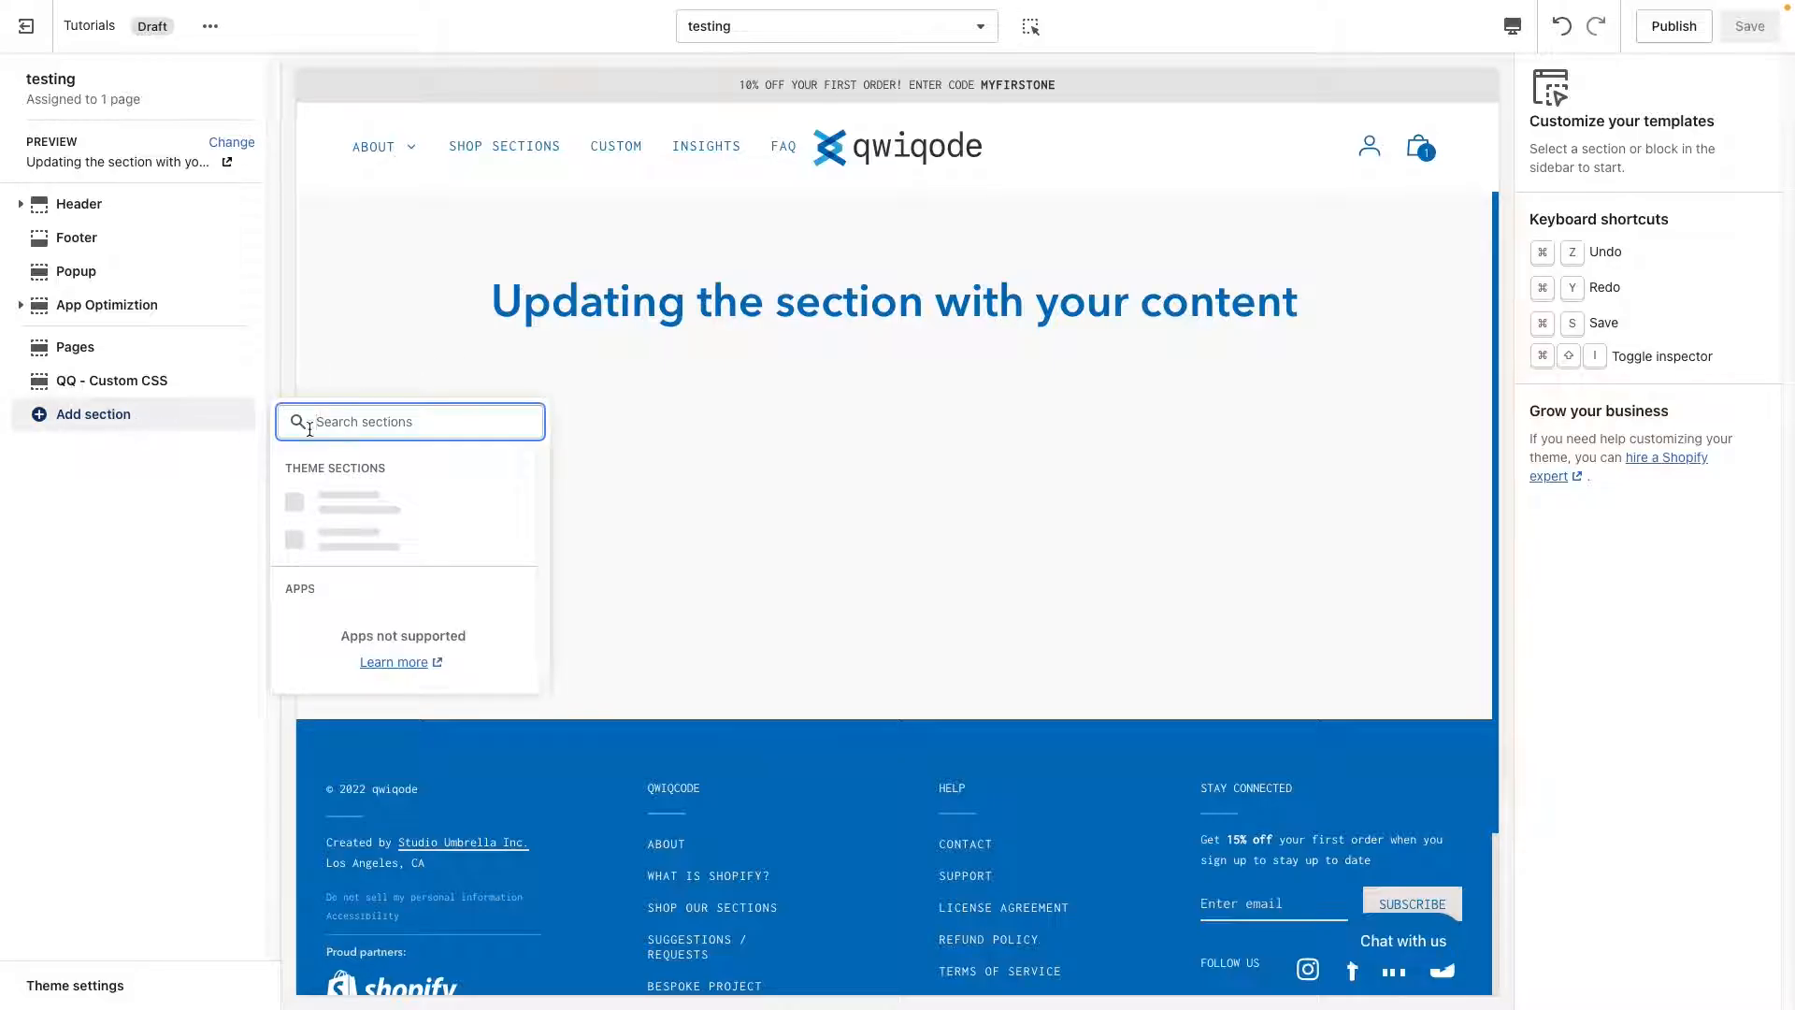
pyautogui.write('tabbed')
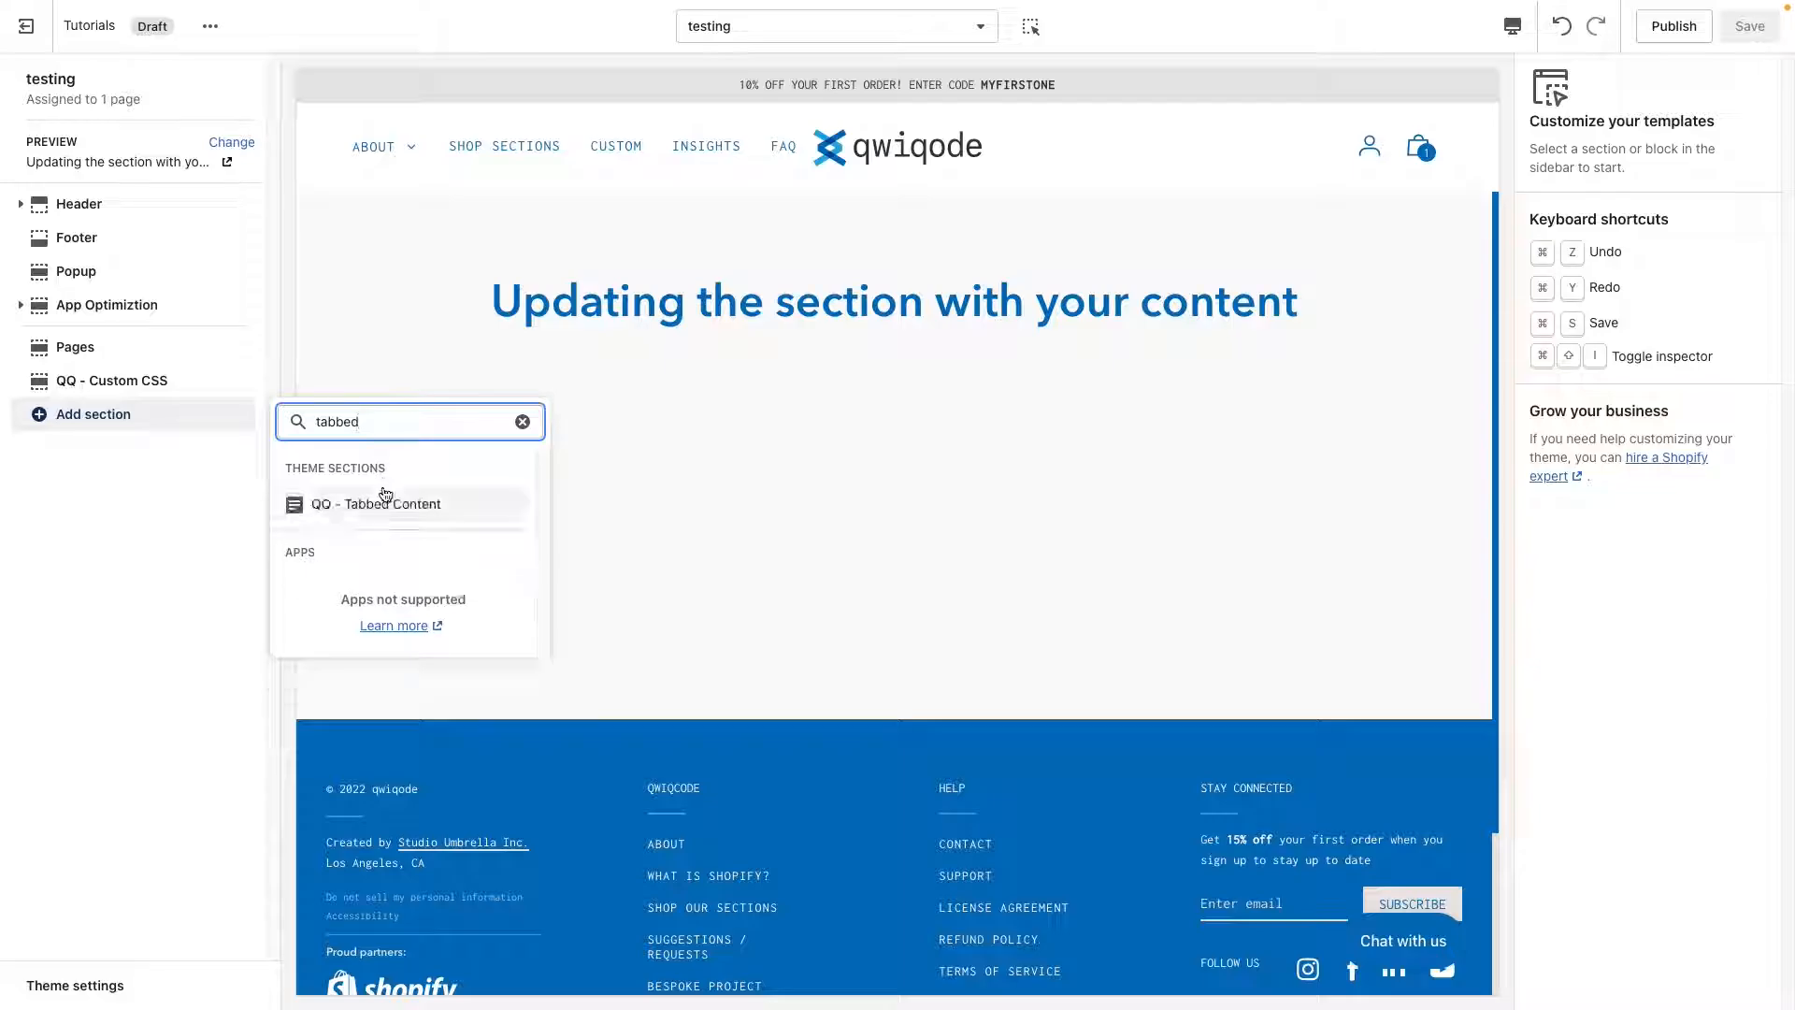
pyautogui.click(374, 503)
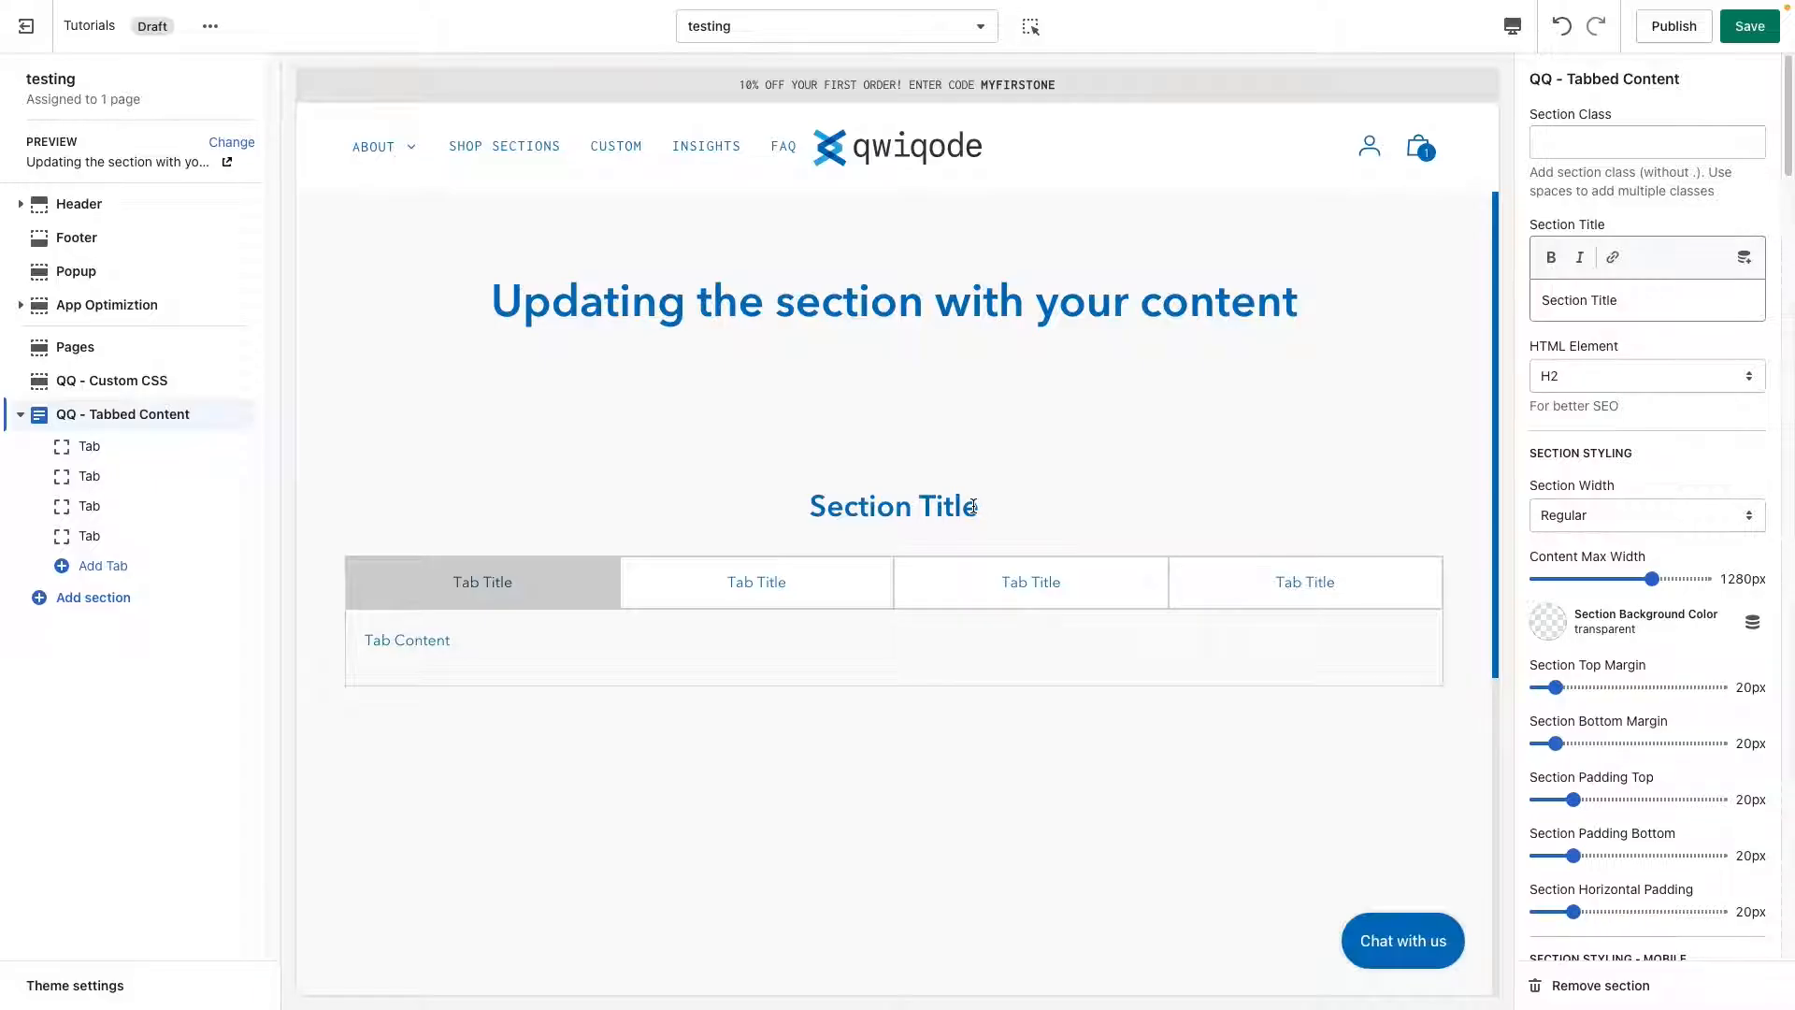
# Switch through all four default tabs in the page preview to check how the tabbed section behaves.
pyautogui.scroll(-1, 747, 665)
pyautogui.click(767, 584)
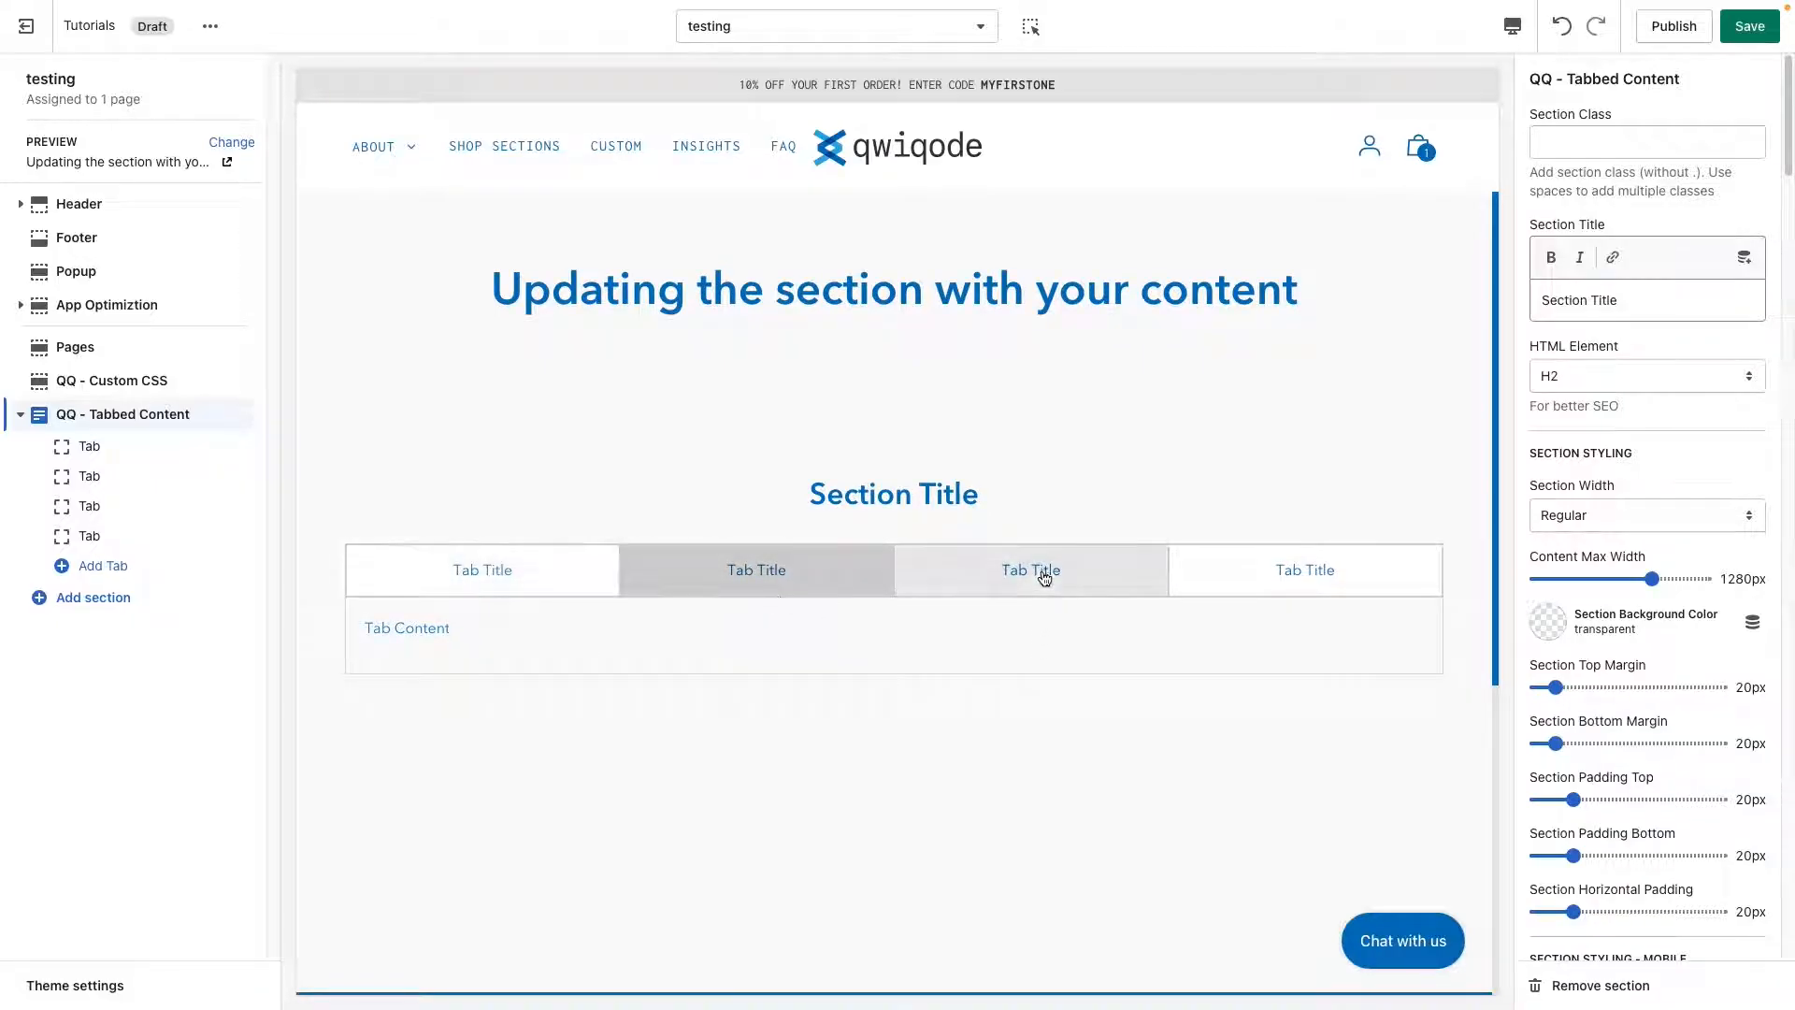
pyautogui.click(1039, 573)
pyautogui.click(1292, 573)
pyautogui.click(935, 575)
pyautogui.click(738, 572)
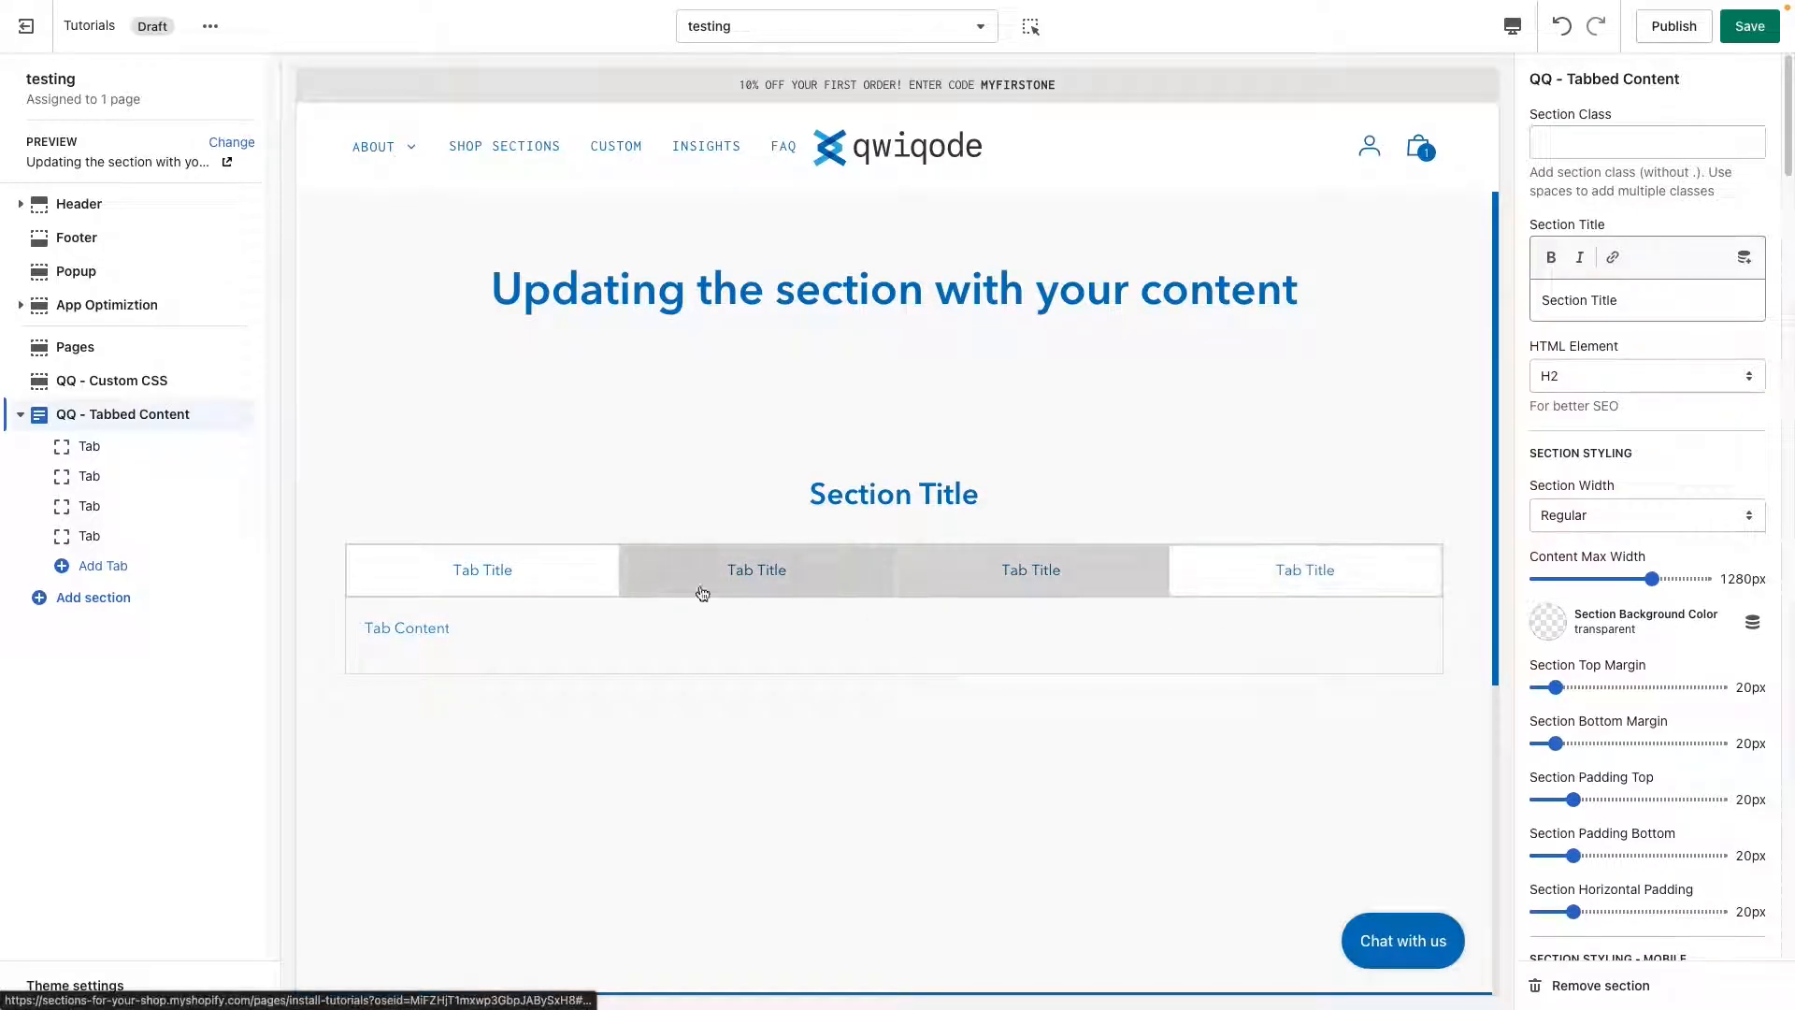
pyautogui.click(523, 572)
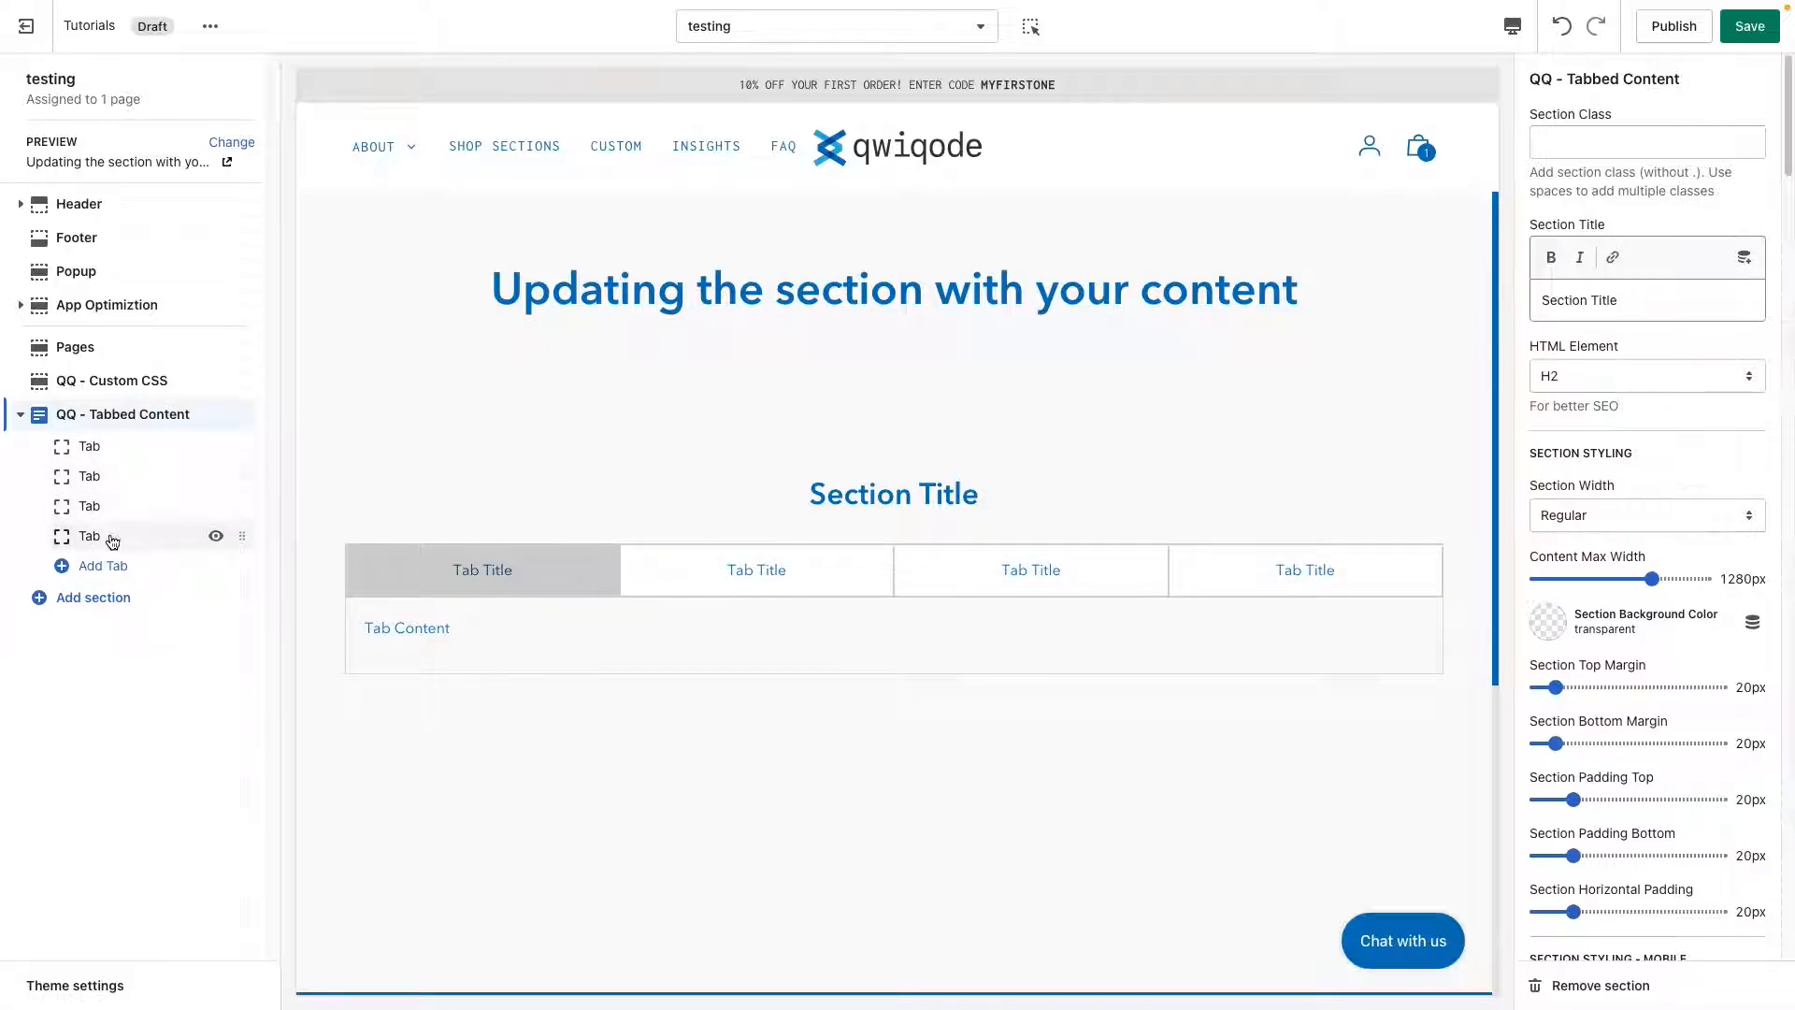
# Set the first tab's title to "How to use".
pyautogui.click(121, 456)
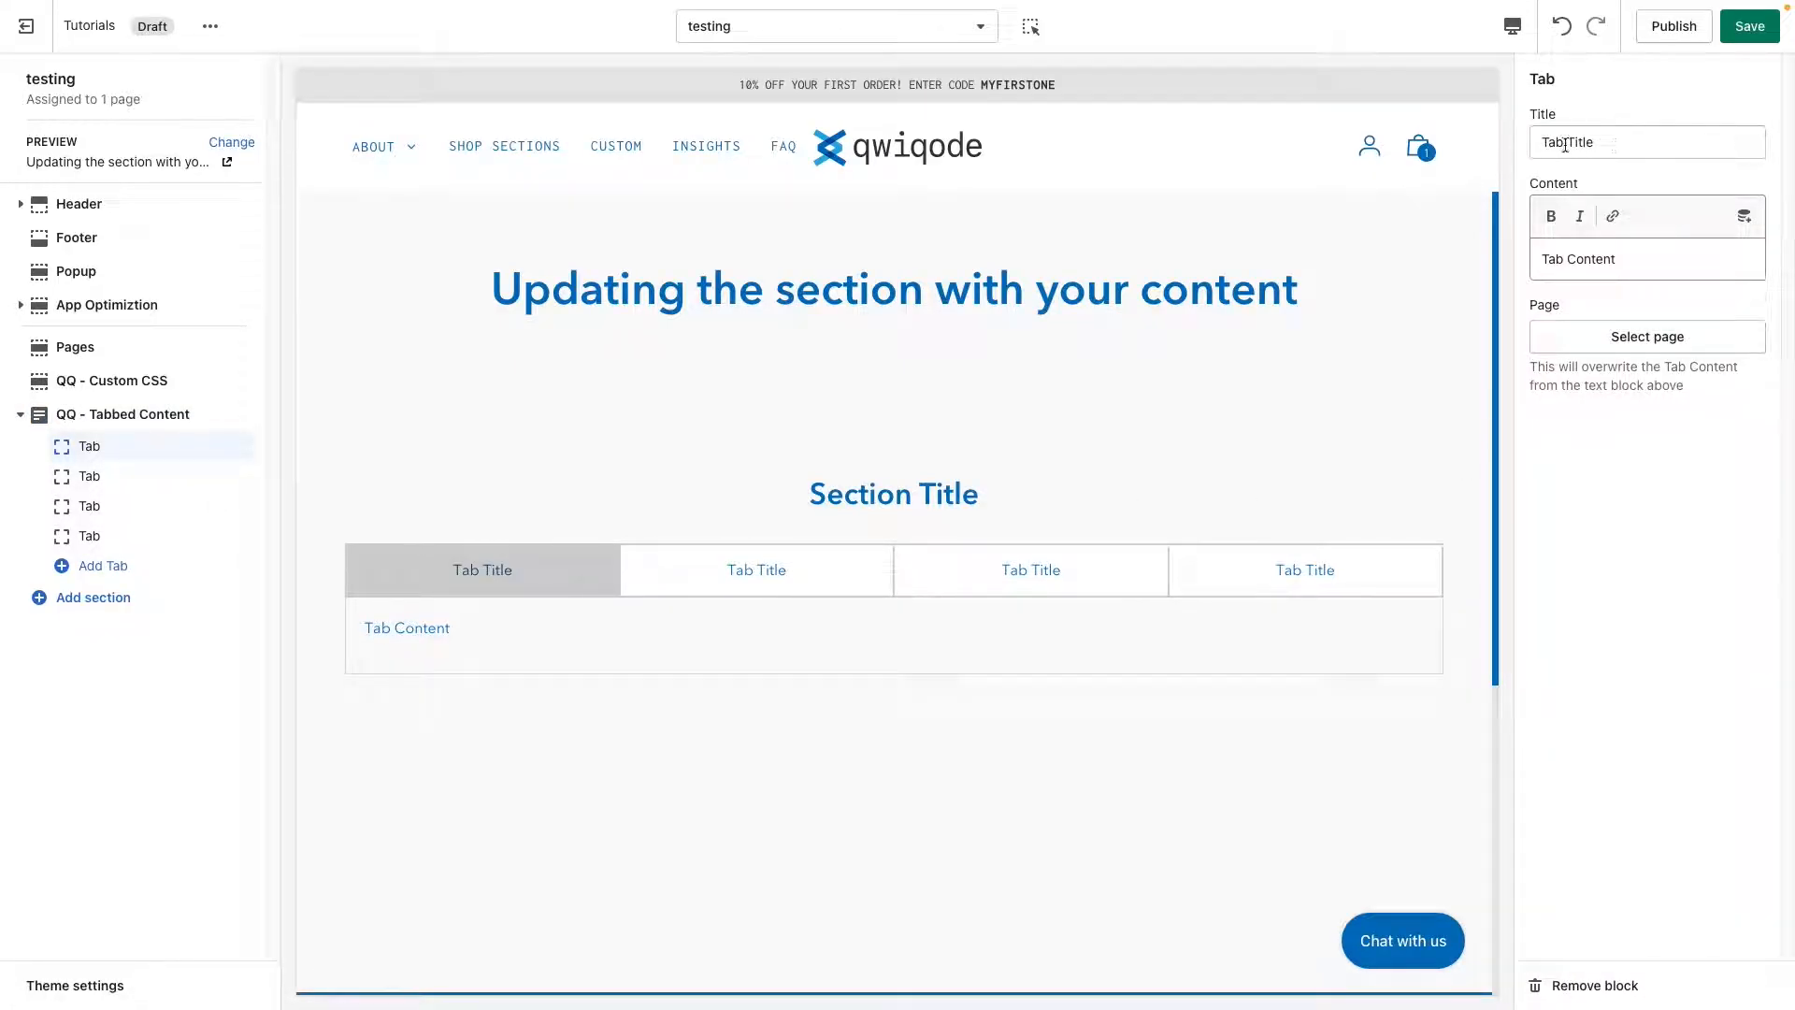
pyautogui.moveTo(1615, 144); pyautogui.dragTo(1517, 159)
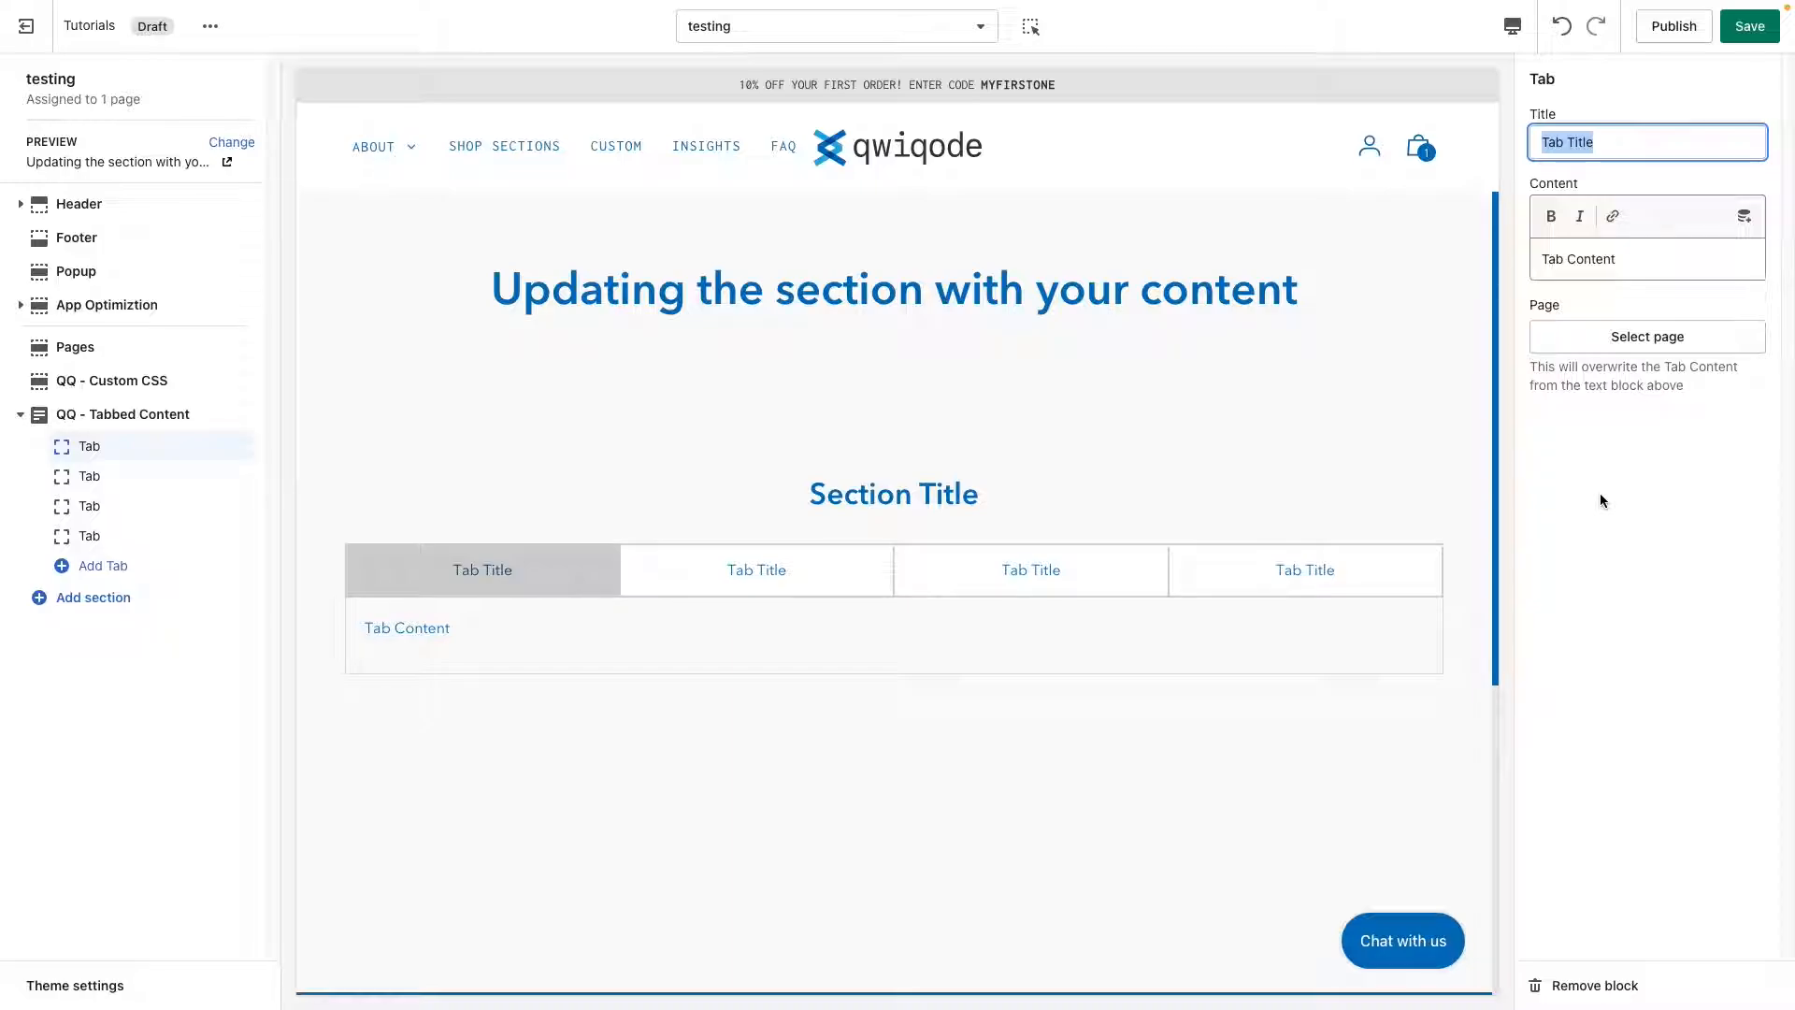
pyautogui.write('How to use')
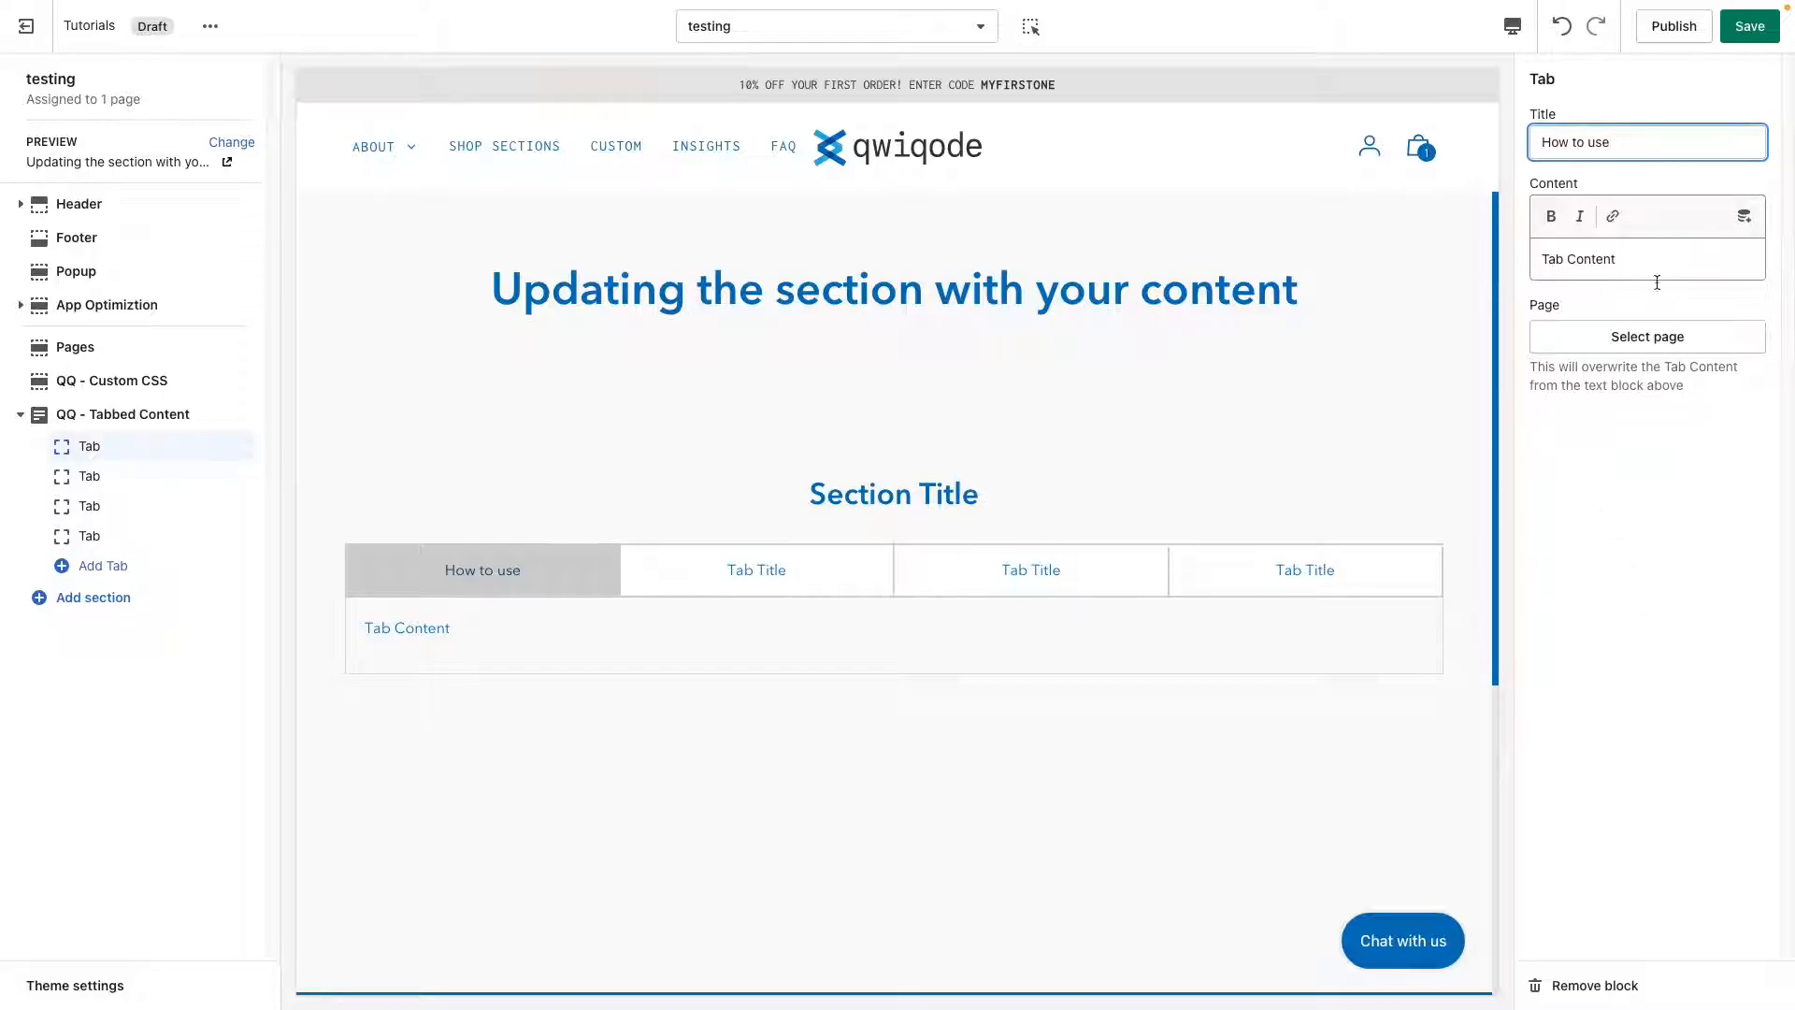
# Fill the How to use tab's content with repeated "Tab Content" placeholder text.
pyautogui.moveTo(1655, 260); pyautogui.dragTo(1495, 270)
pyautogui.hotkey('ctrl', 'c')
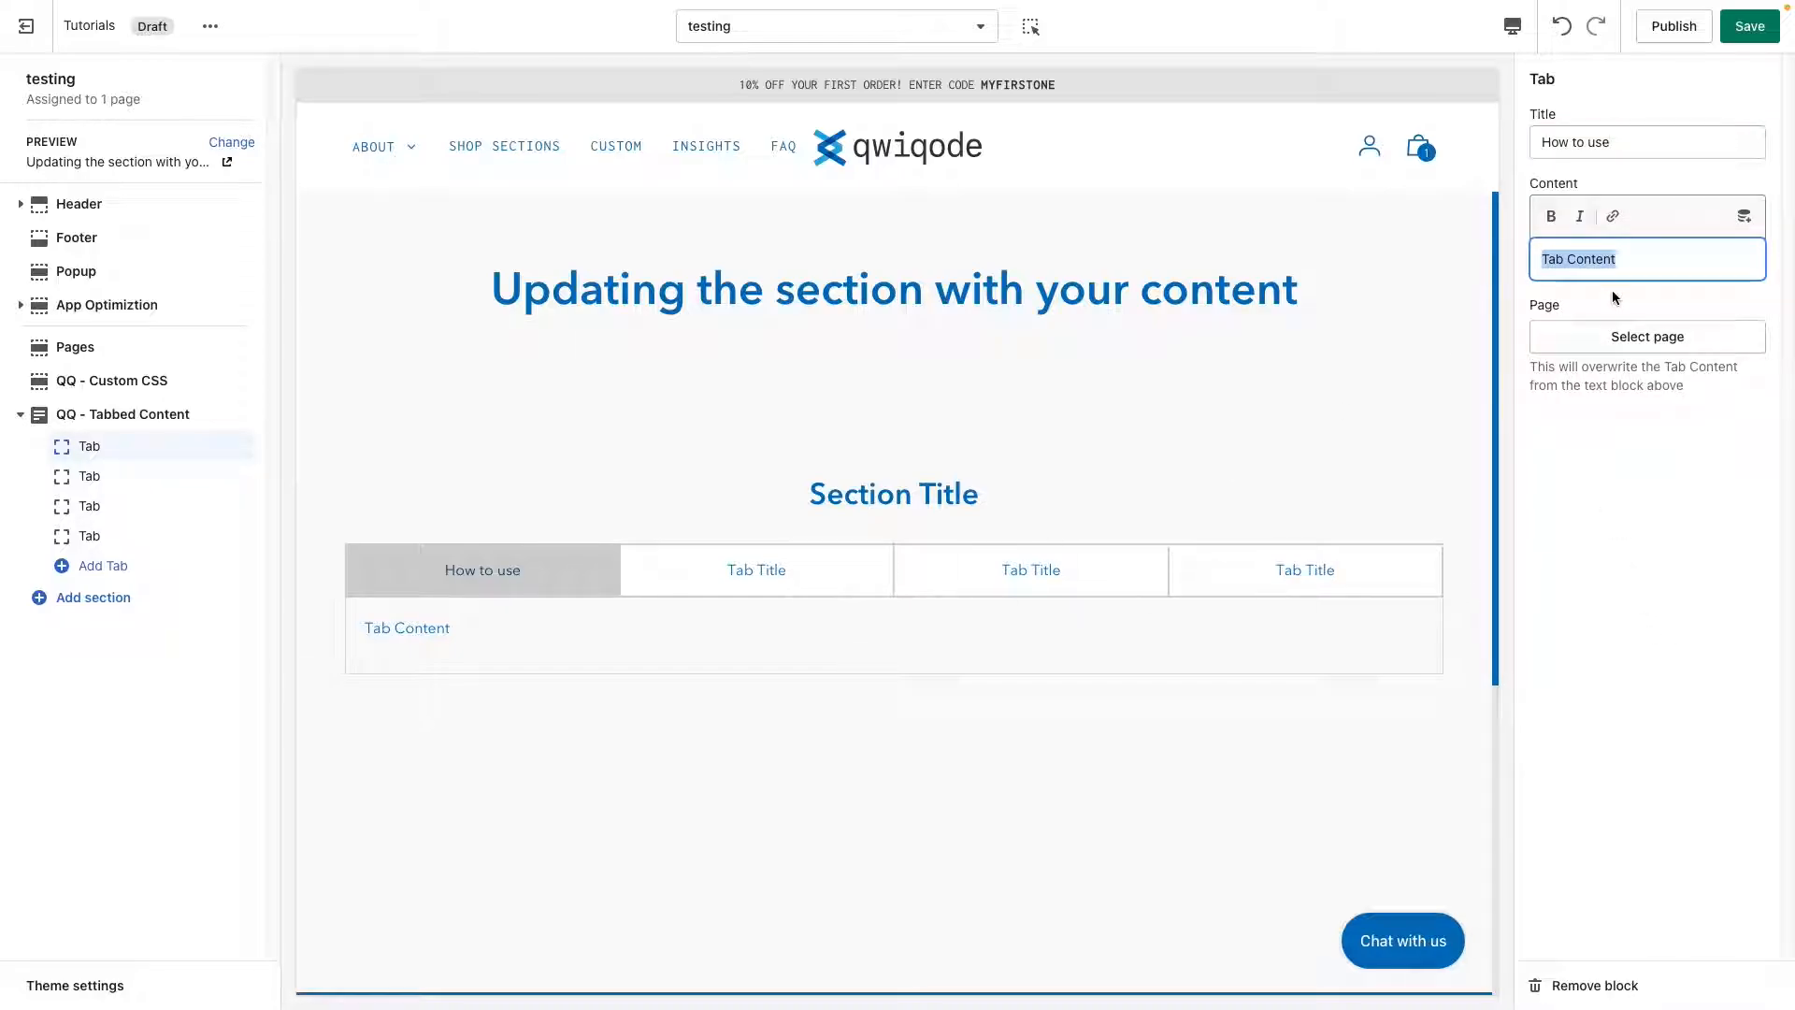
pyautogui.press('Right')
pyautogui.hotkey('ctrl', 'v')
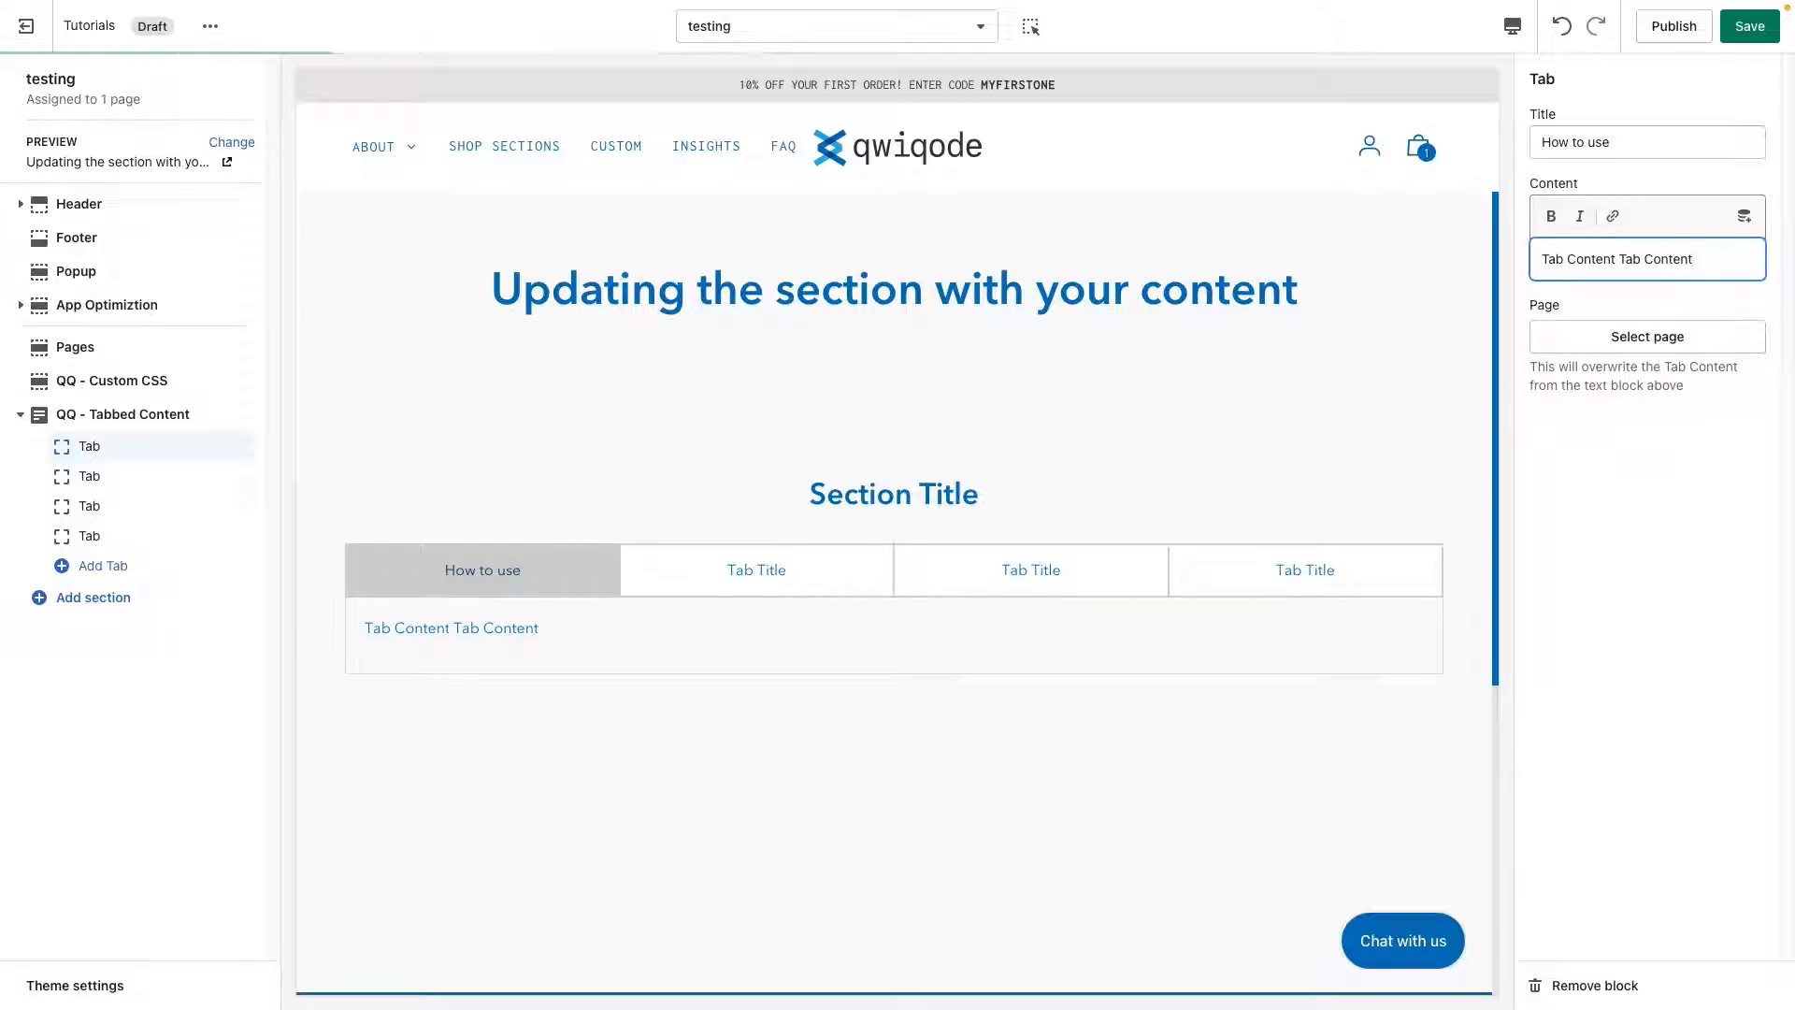
pyautogui.hotkey('ctrl', 'v')
pyautogui.hotkey('ctrl', 'v')
pyautogui.hotkey('ctrl', 'v')
pyautogui.hotkey('ctrl', 'v')
pyautogui.hotkey('ctrl', 'v')
pyautogui.hotkey('ctrl', 'v')
pyautogui.hotkey('ctrl', 'v')
pyautogui.hotkey('ctrl', 'v')
pyautogui.hotkey('ctrl', 'v')
pyautogui.hotkey('ctrl', 'v')
pyautogui.hotkey('ctrl', 'v')
pyautogui.hotkey('ctrl', 'v')
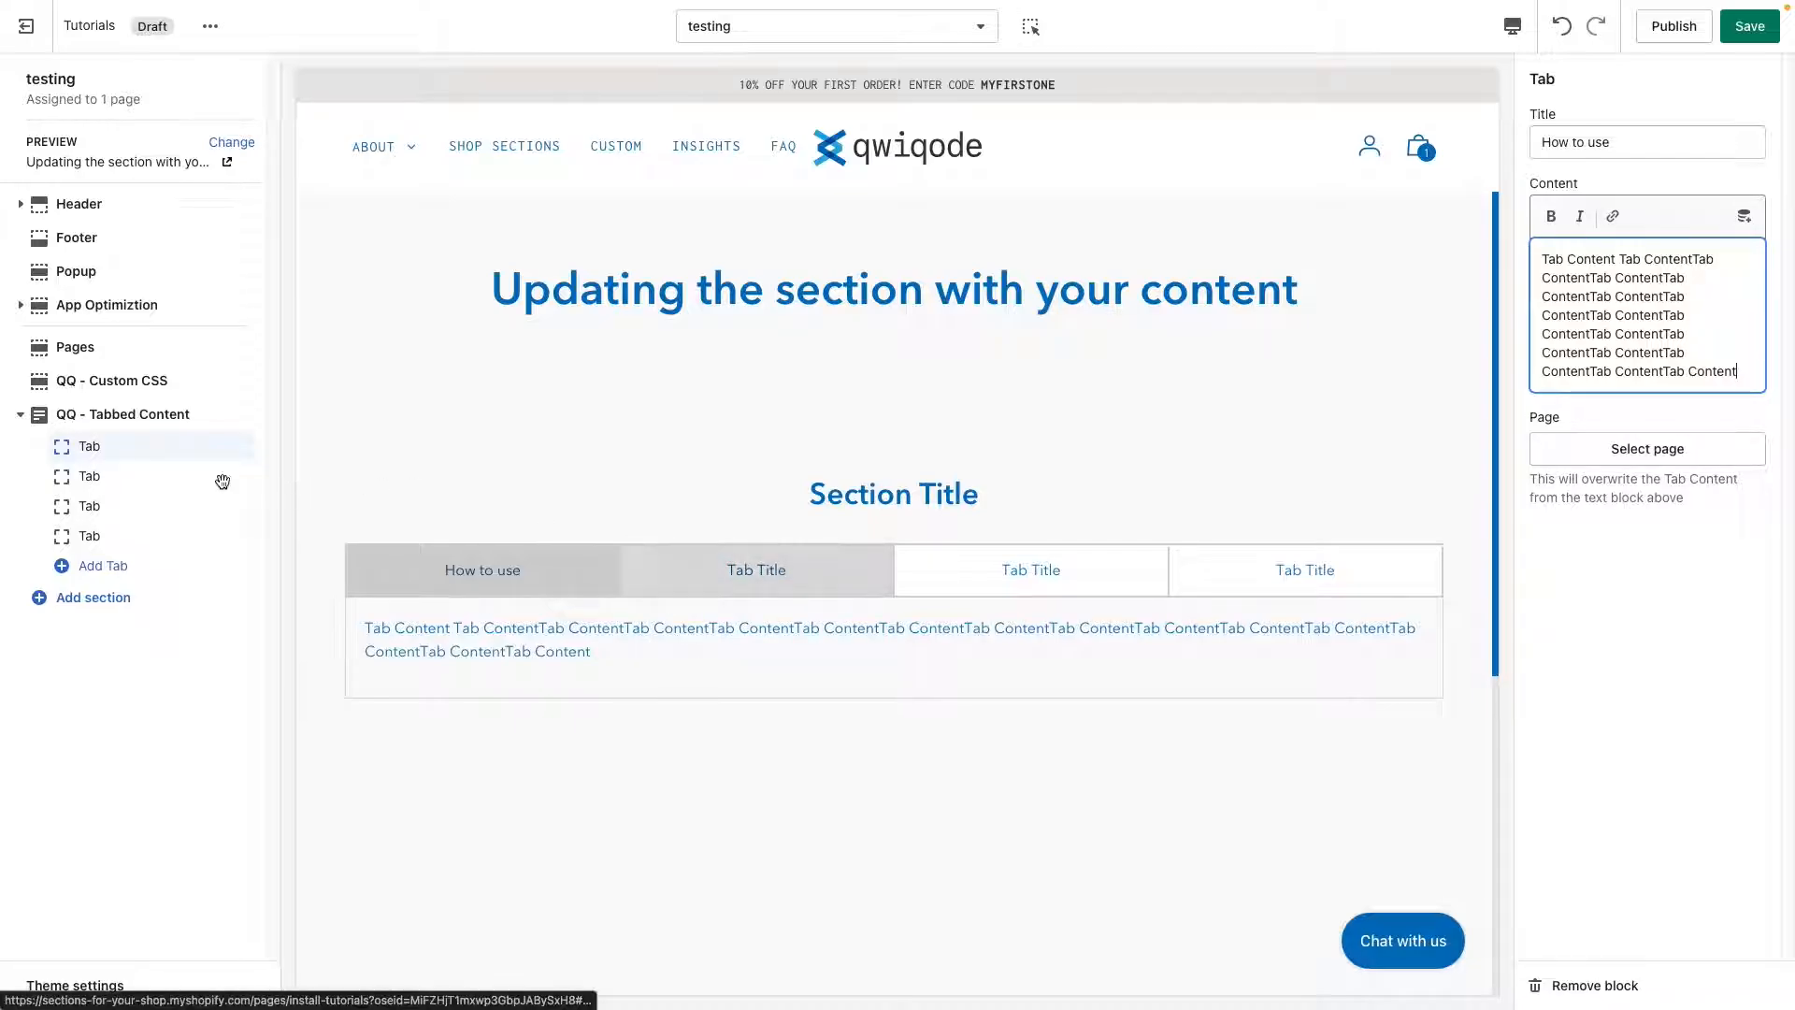
# Set the second tab's title to "Ingredients".
pyautogui.click(122, 478)
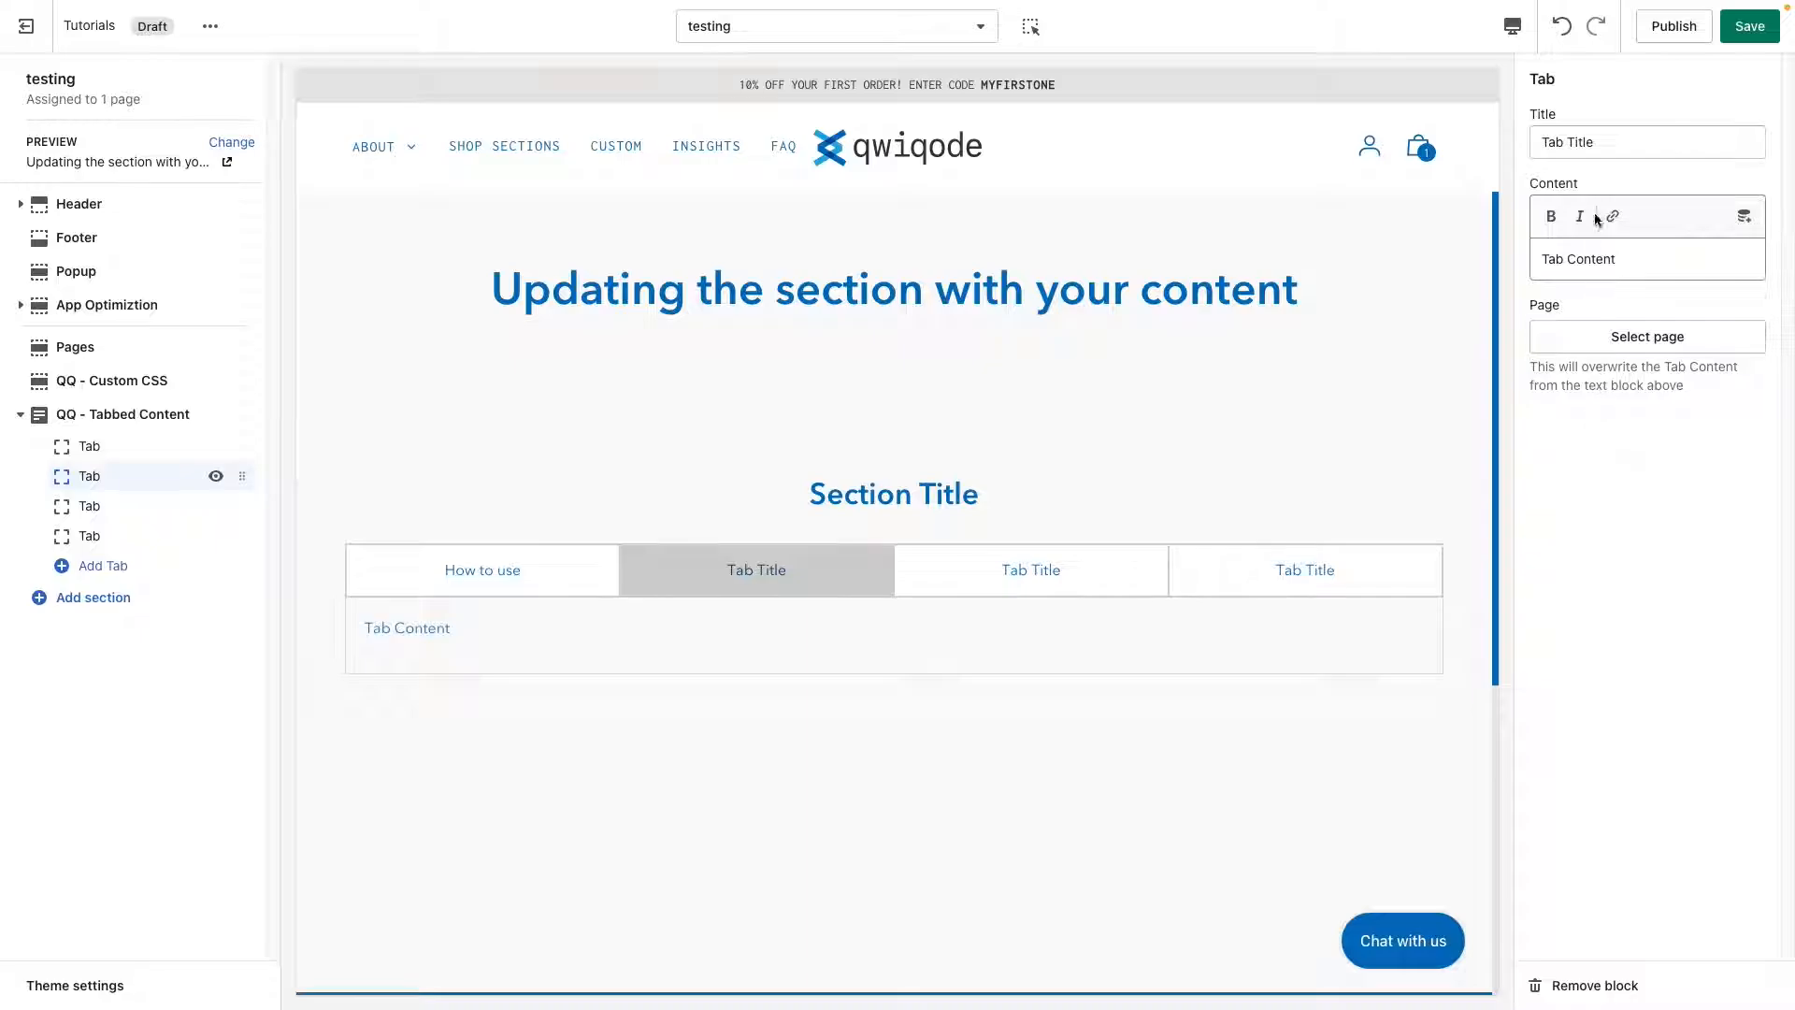
pyautogui.moveTo(1610, 143); pyautogui.dragTo(1538, 142)
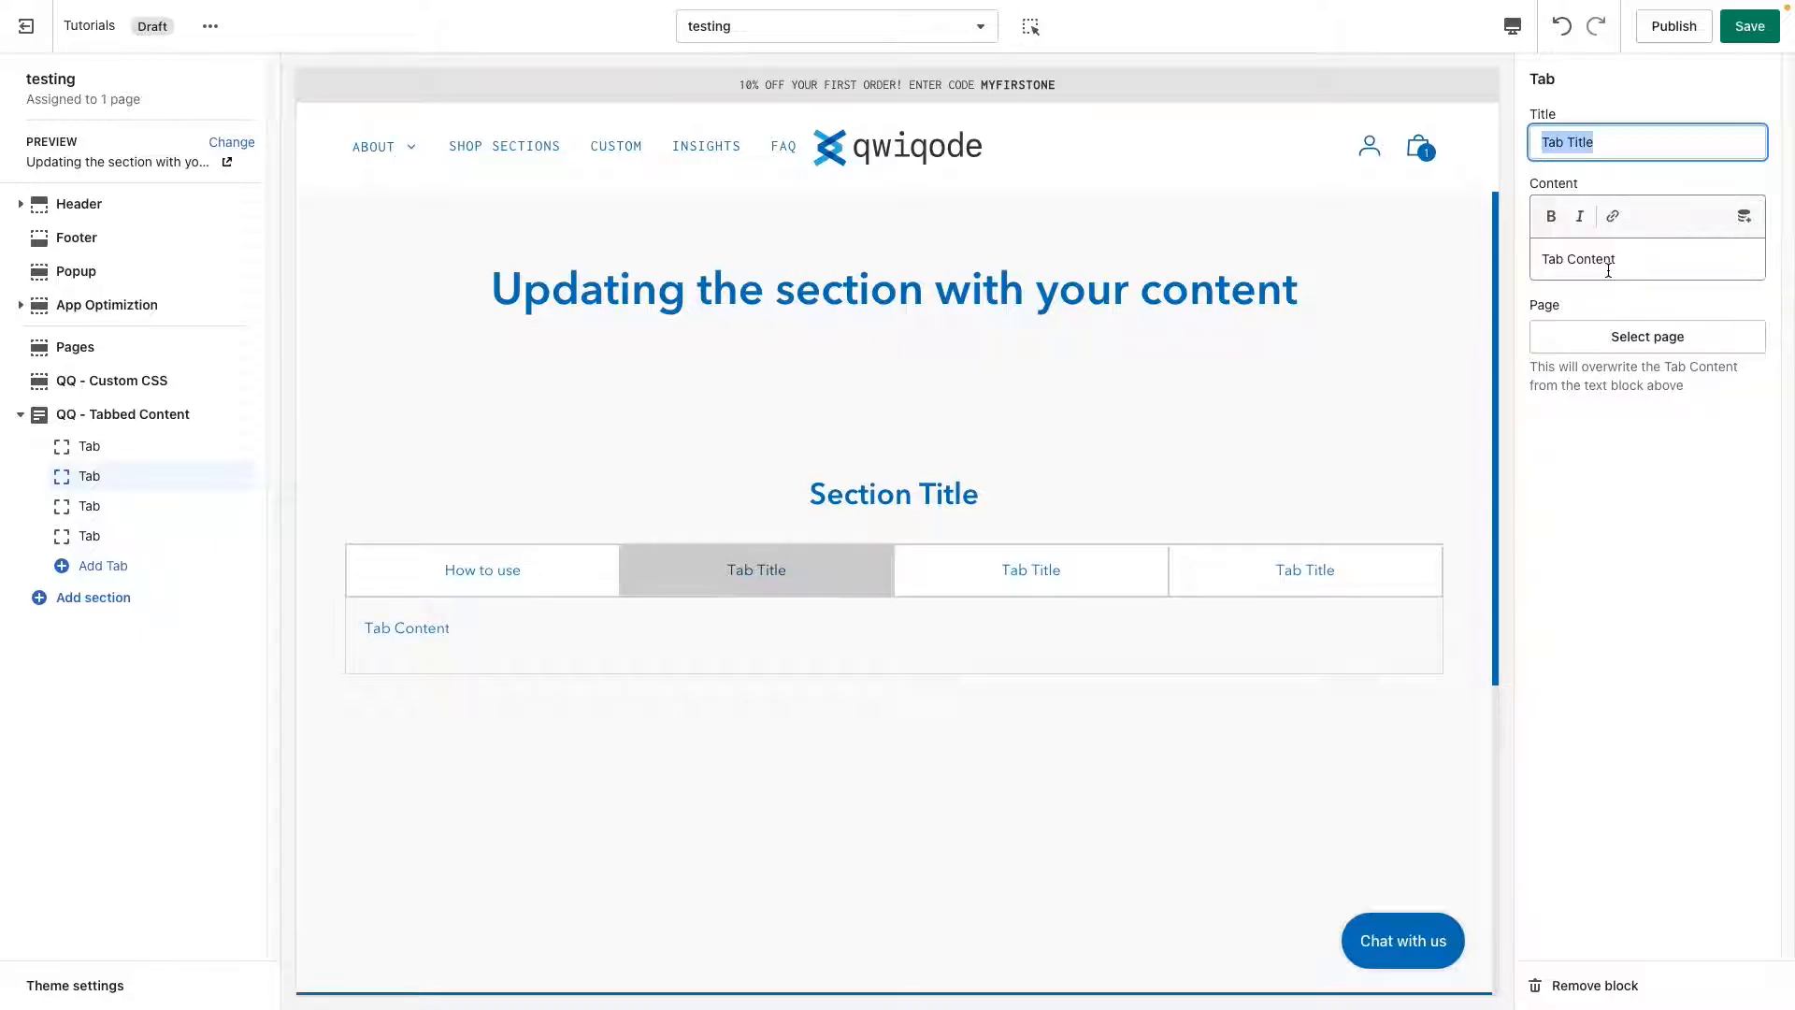
pyautogui.write('Ingredients')
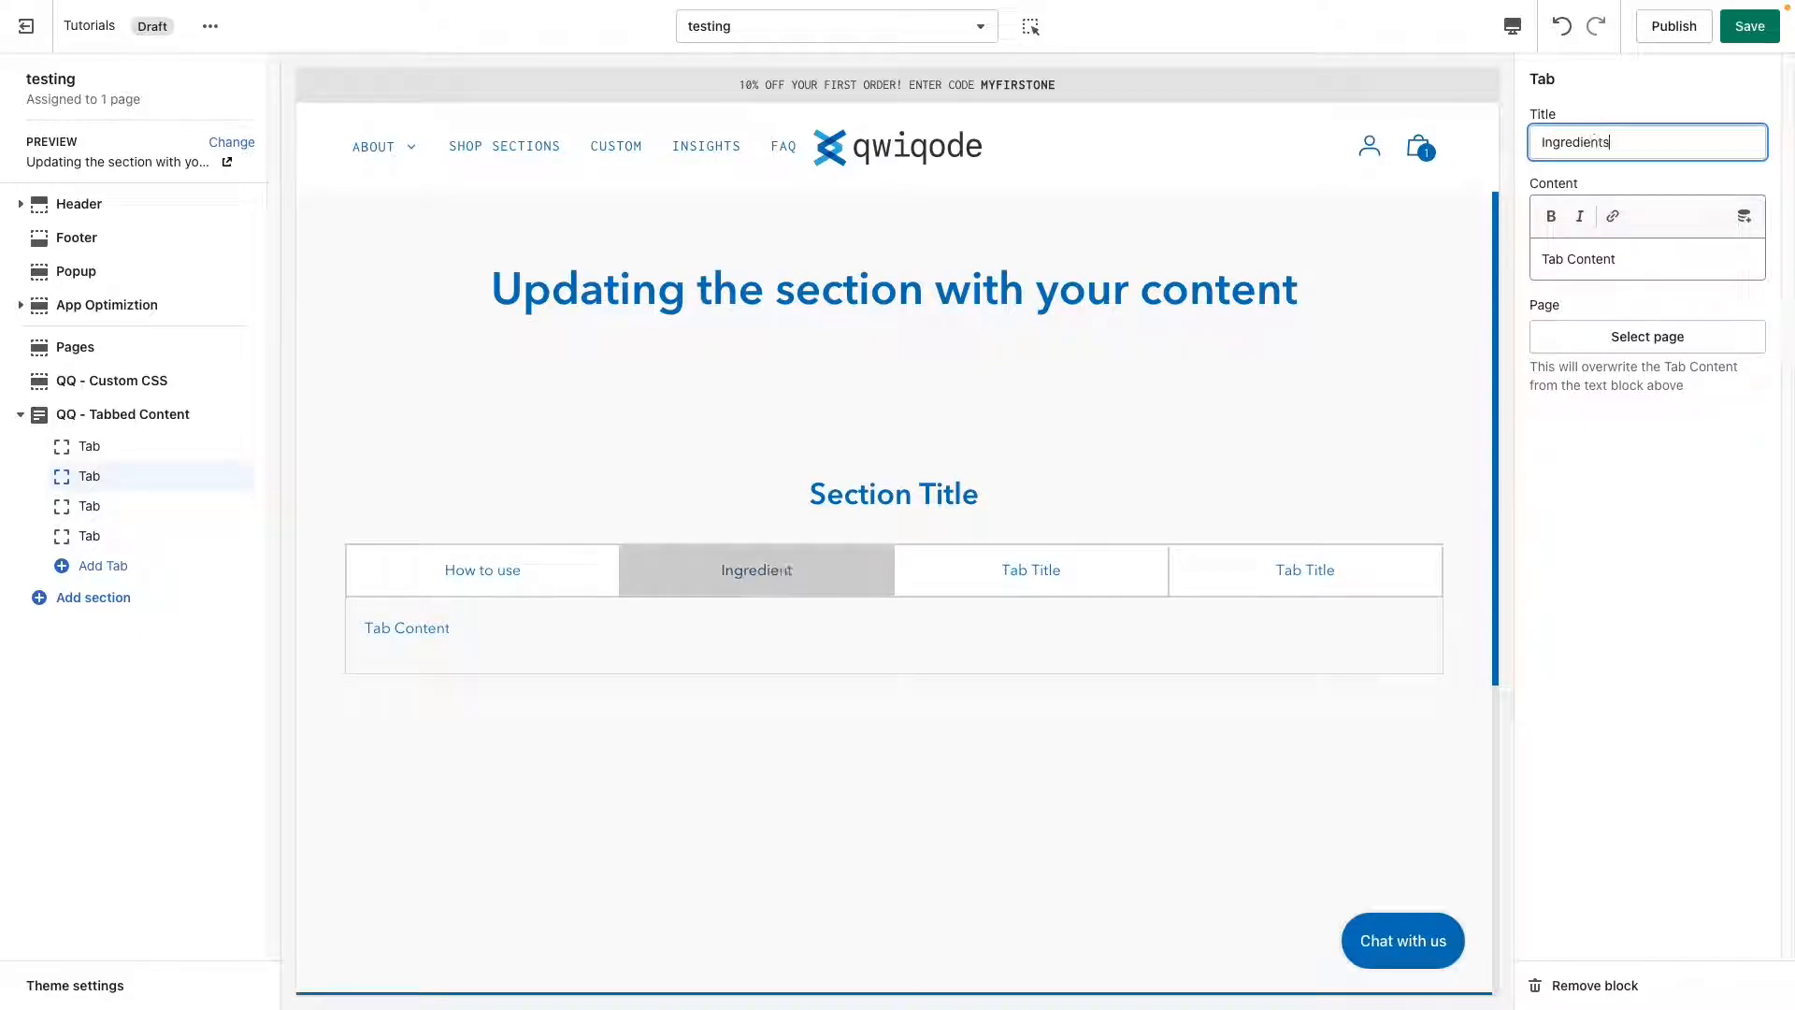
# Assign the page "About qwiqode Shopify Sections" as the content source of the Ingredients tab.
pyautogui.click(1629, 338)
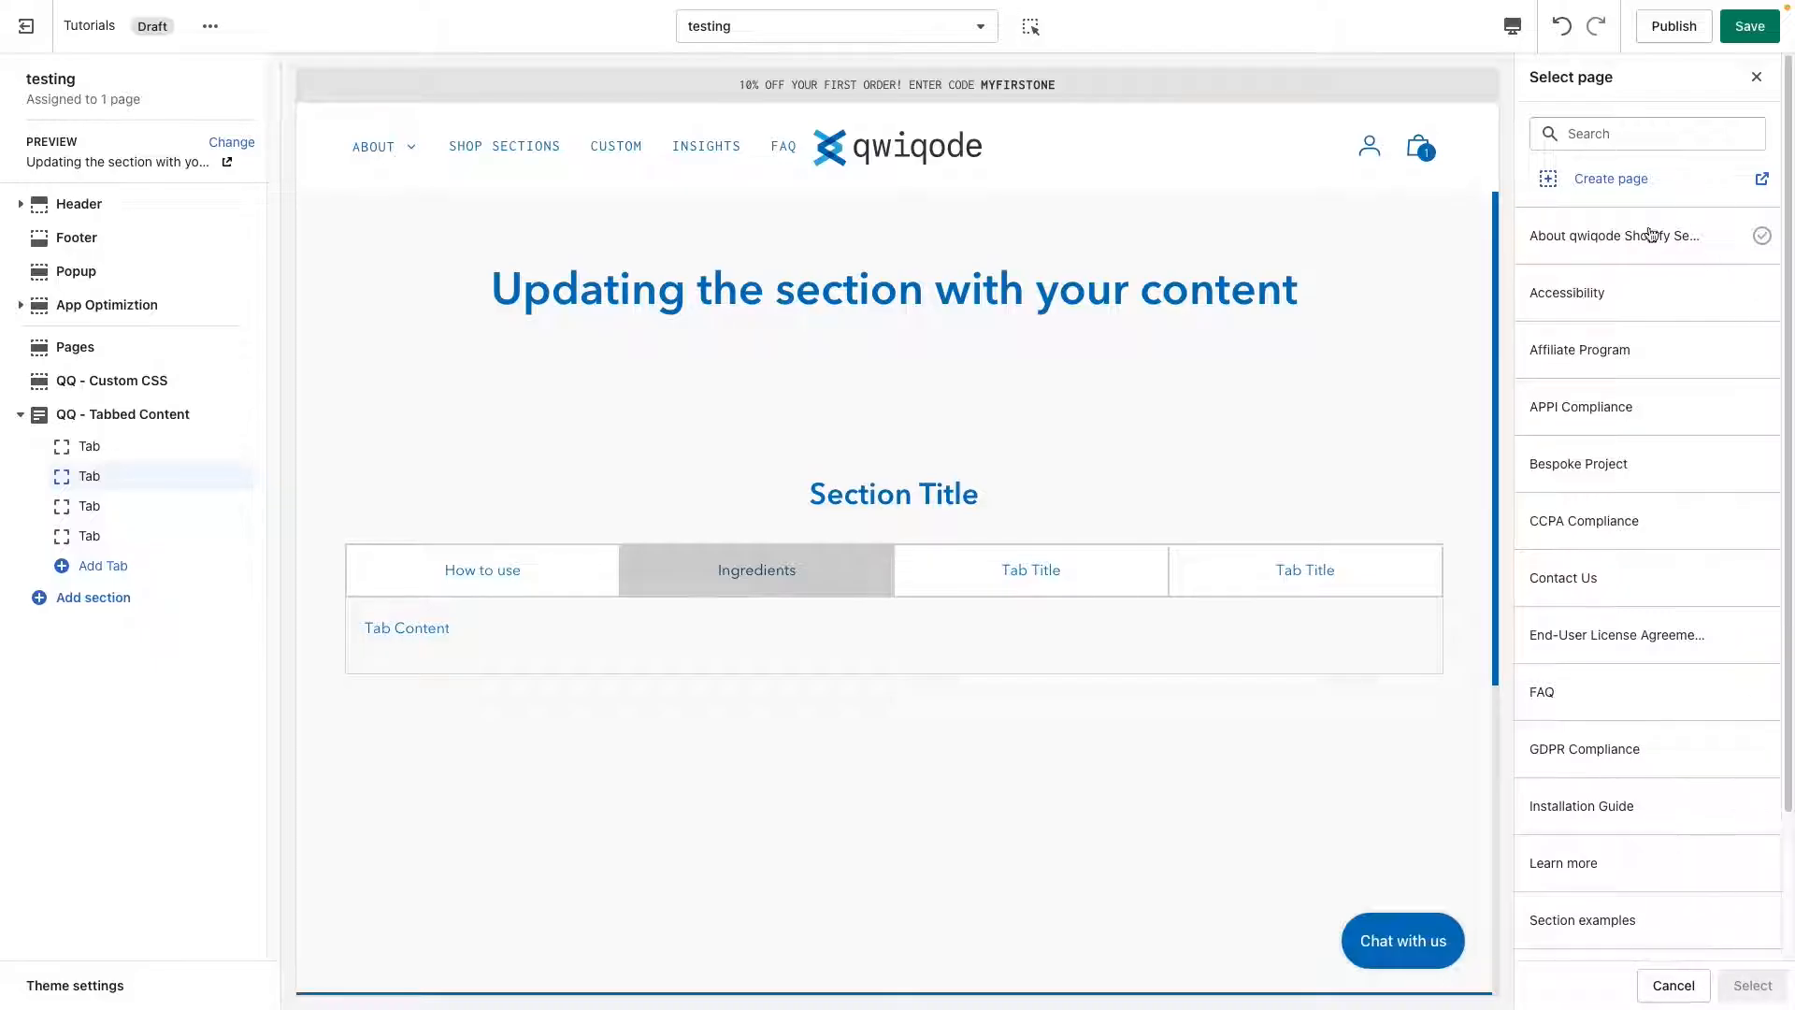
pyautogui.click(1626, 257)
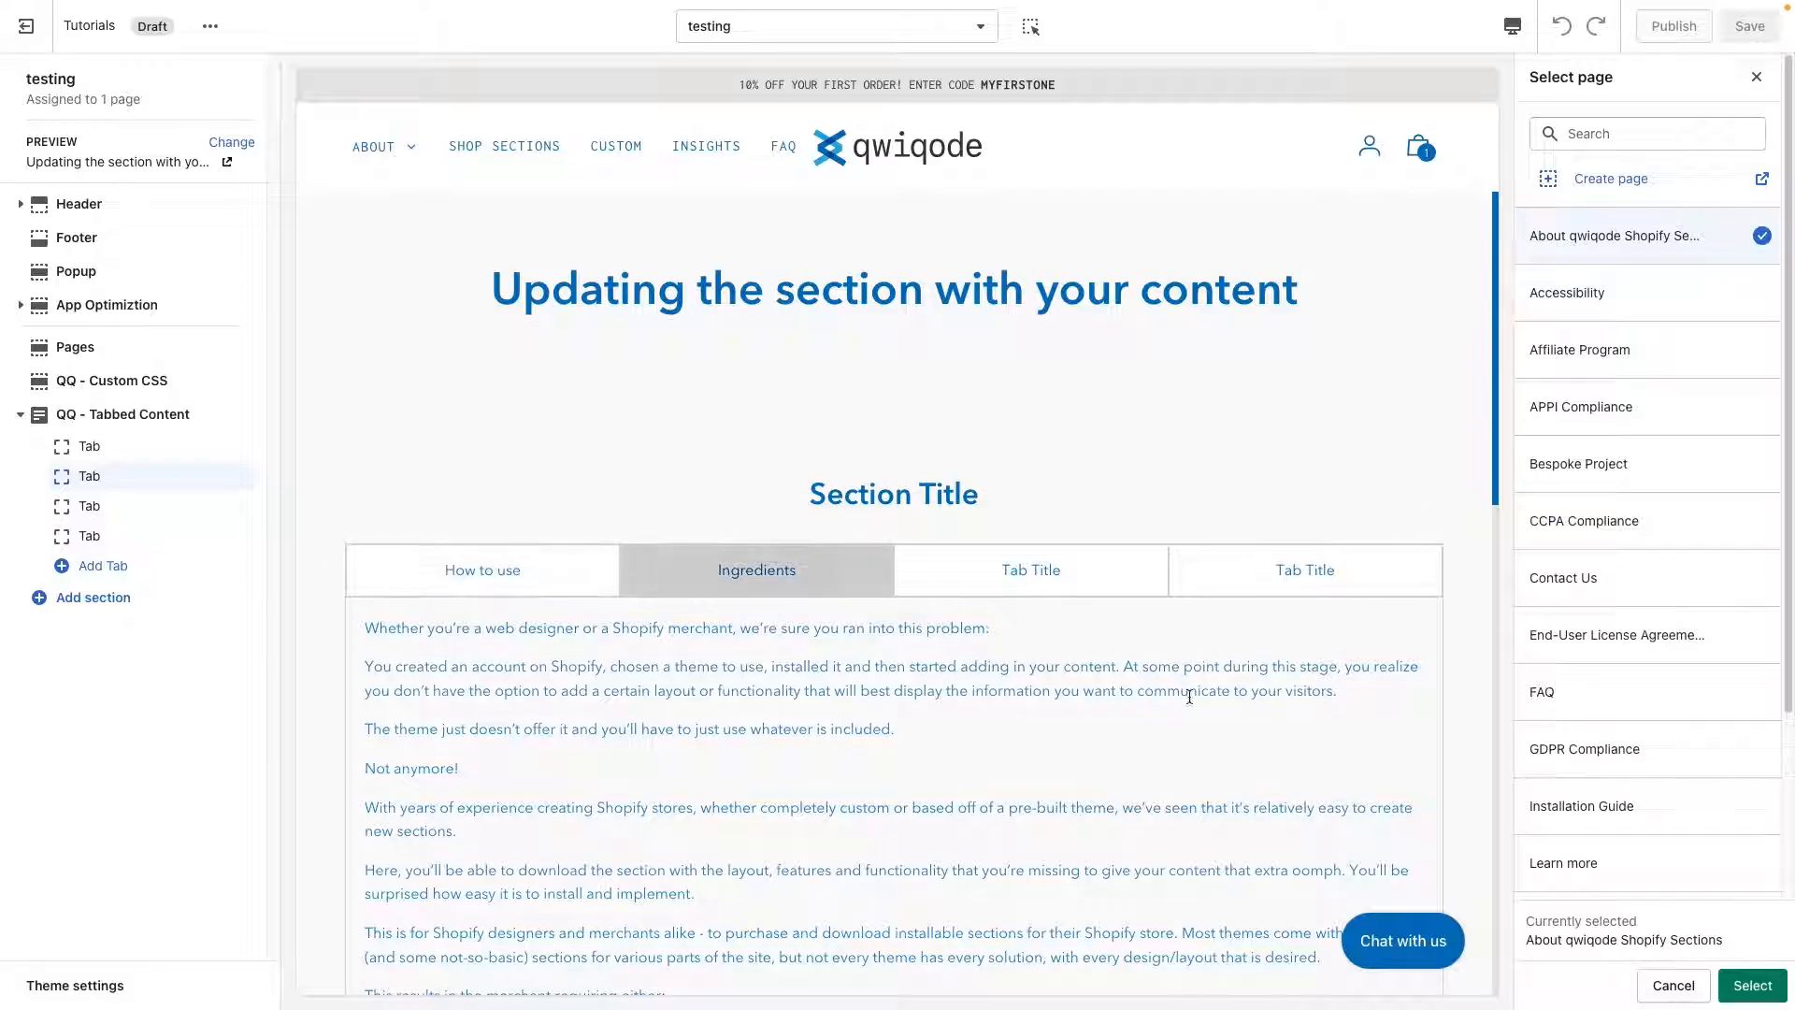
pyautogui.click(1749, 985)
# Review the page content shown in the Ingredients tab and compare it with the other tabs in the preview.
pyautogui.scroll(-3, 1075, 767)
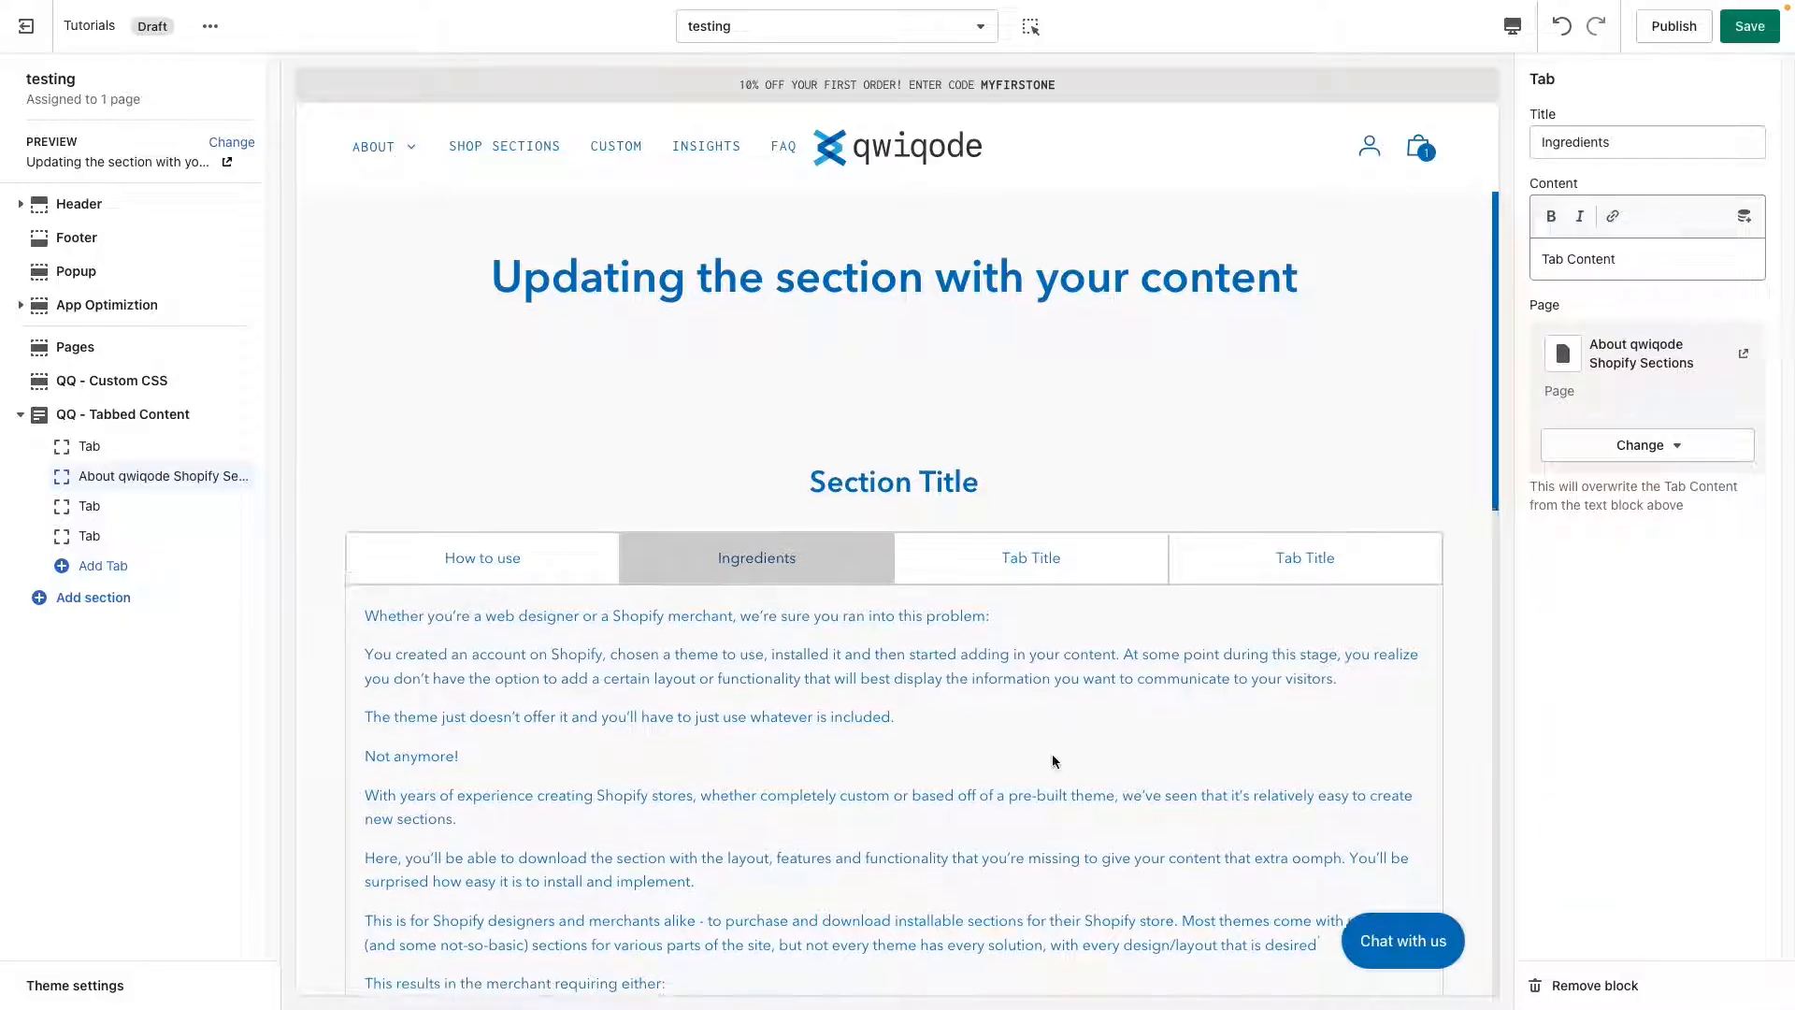
pyautogui.scroll(-1, 1053, 760)
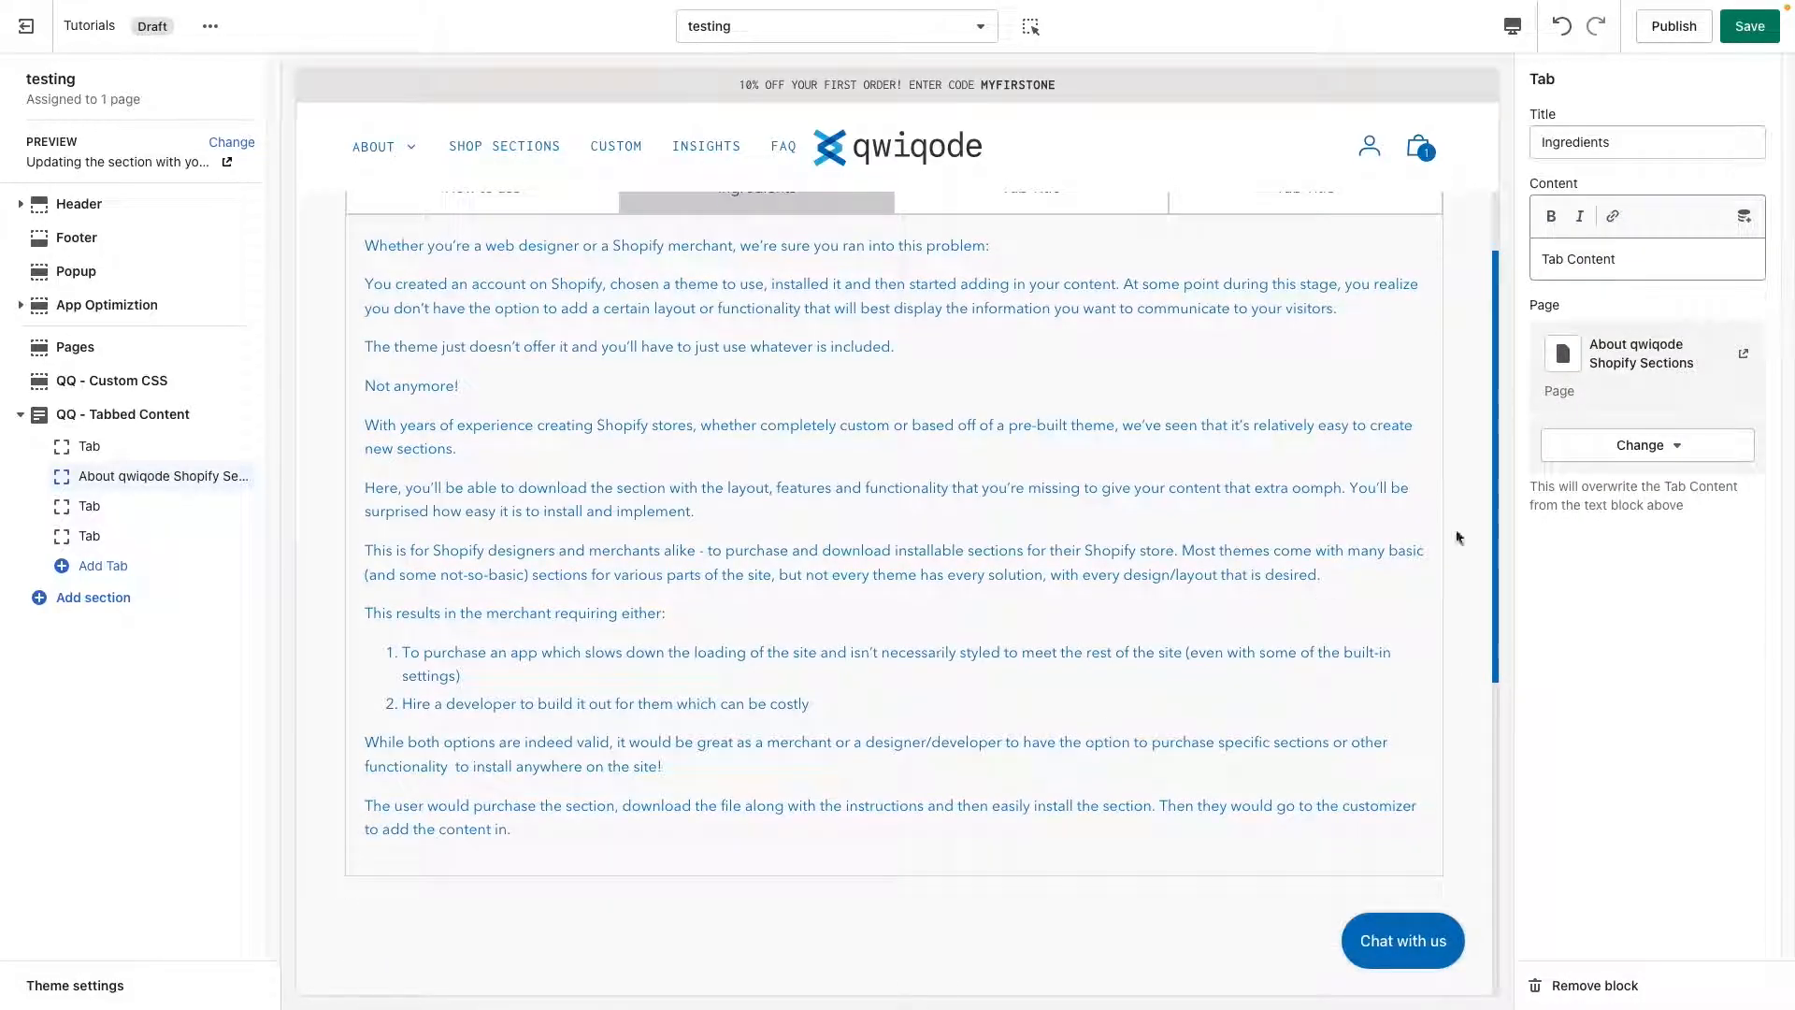
pyautogui.scroll(1, 1347, 559)
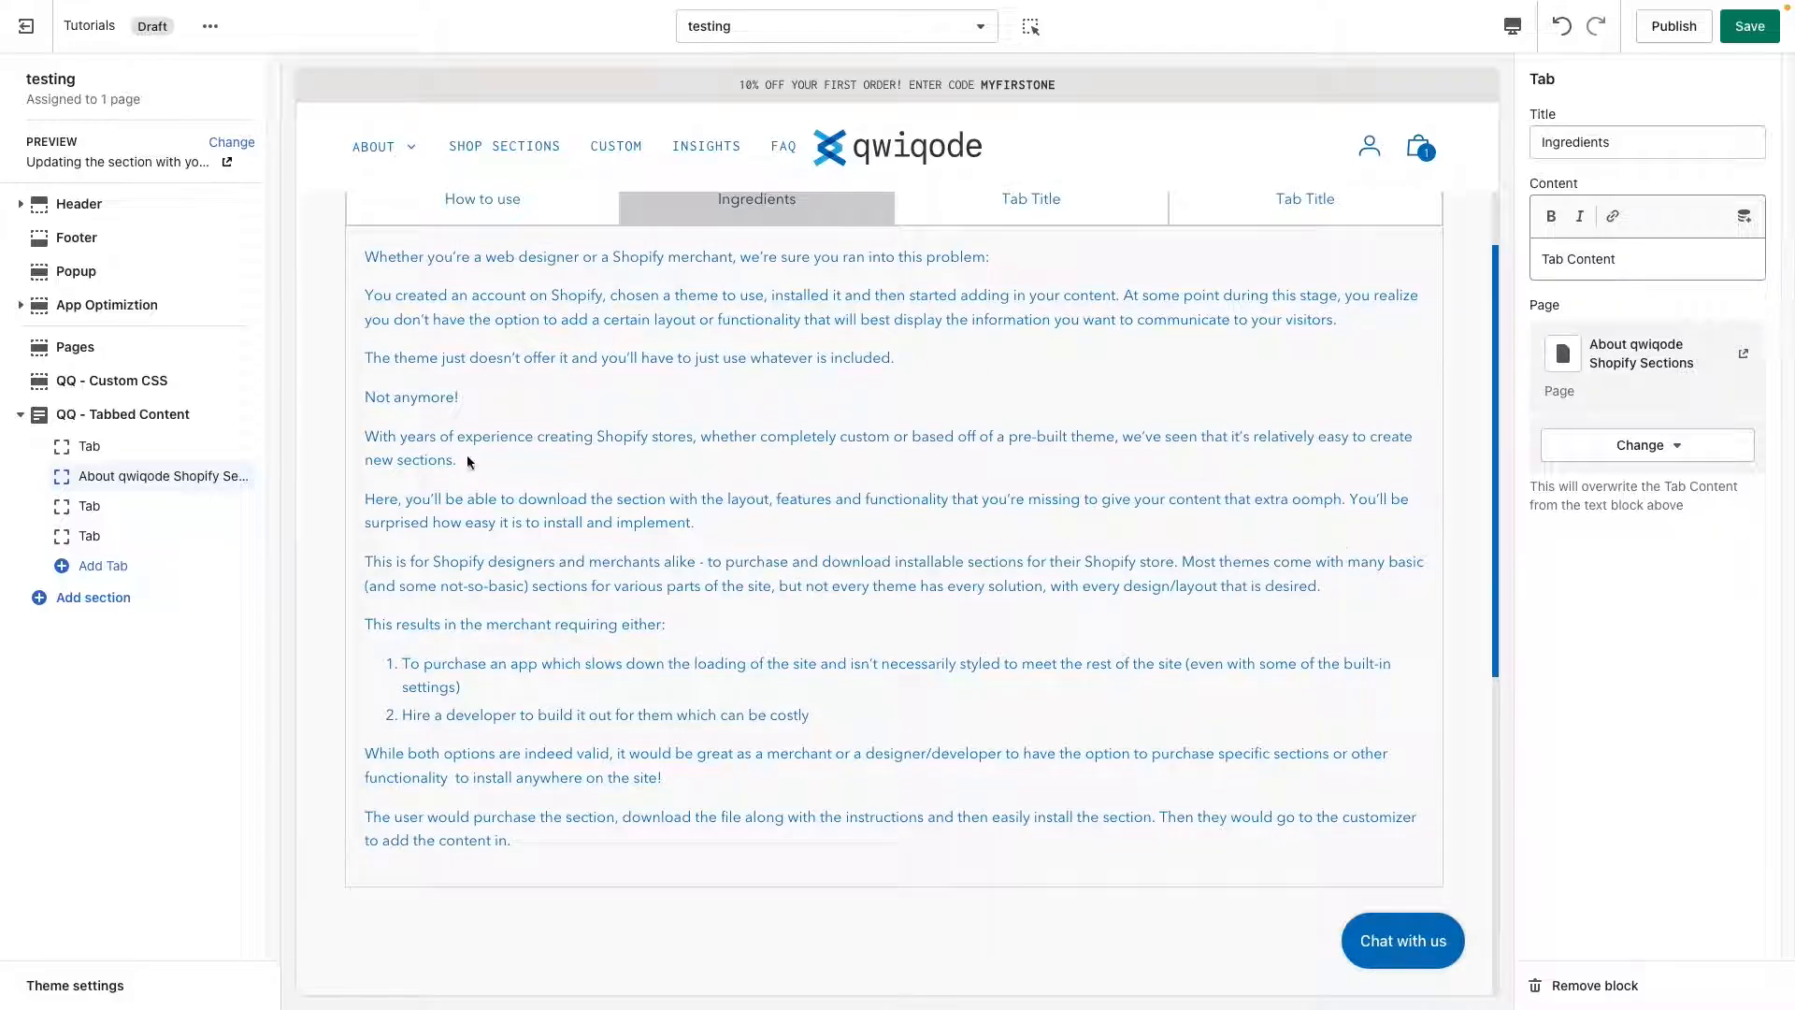
pyautogui.moveTo(365, 396); pyautogui.dragTo(805, 815)
pyautogui.click(901, 768)
pyautogui.scroll(2, 966, 712)
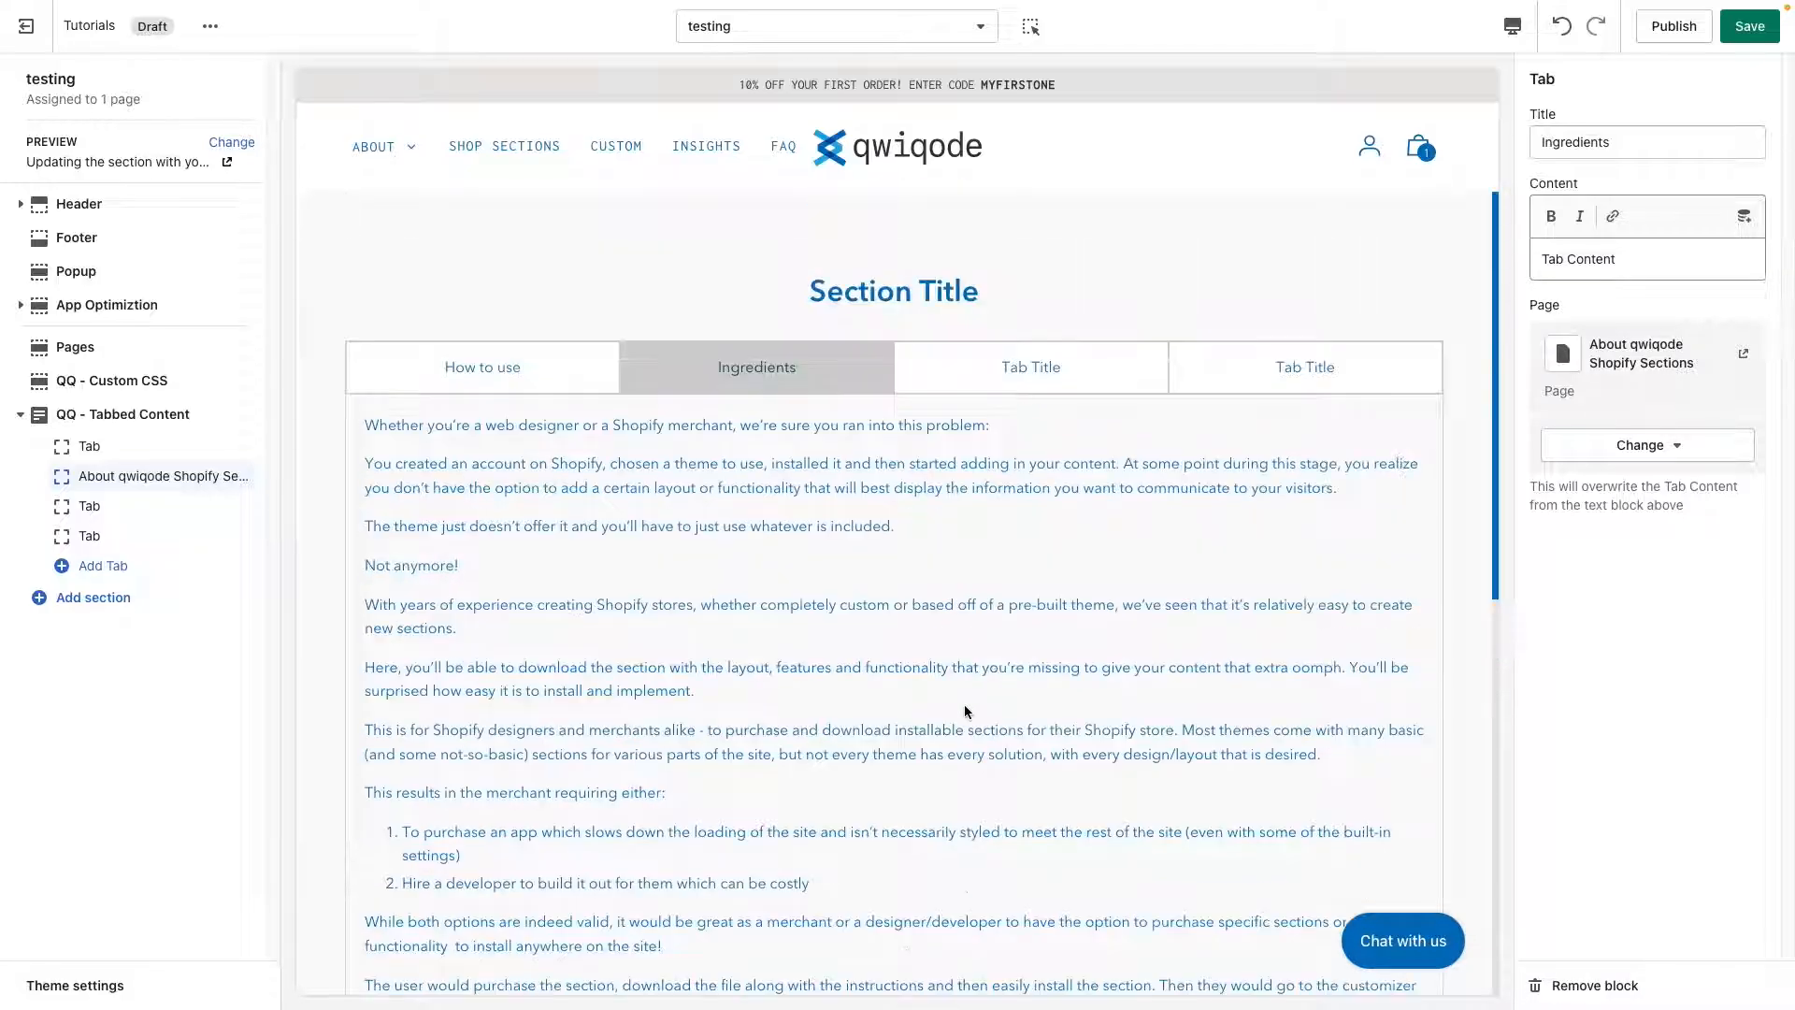
pyautogui.scroll(1, 966, 711)
pyautogui.click(485, 474)
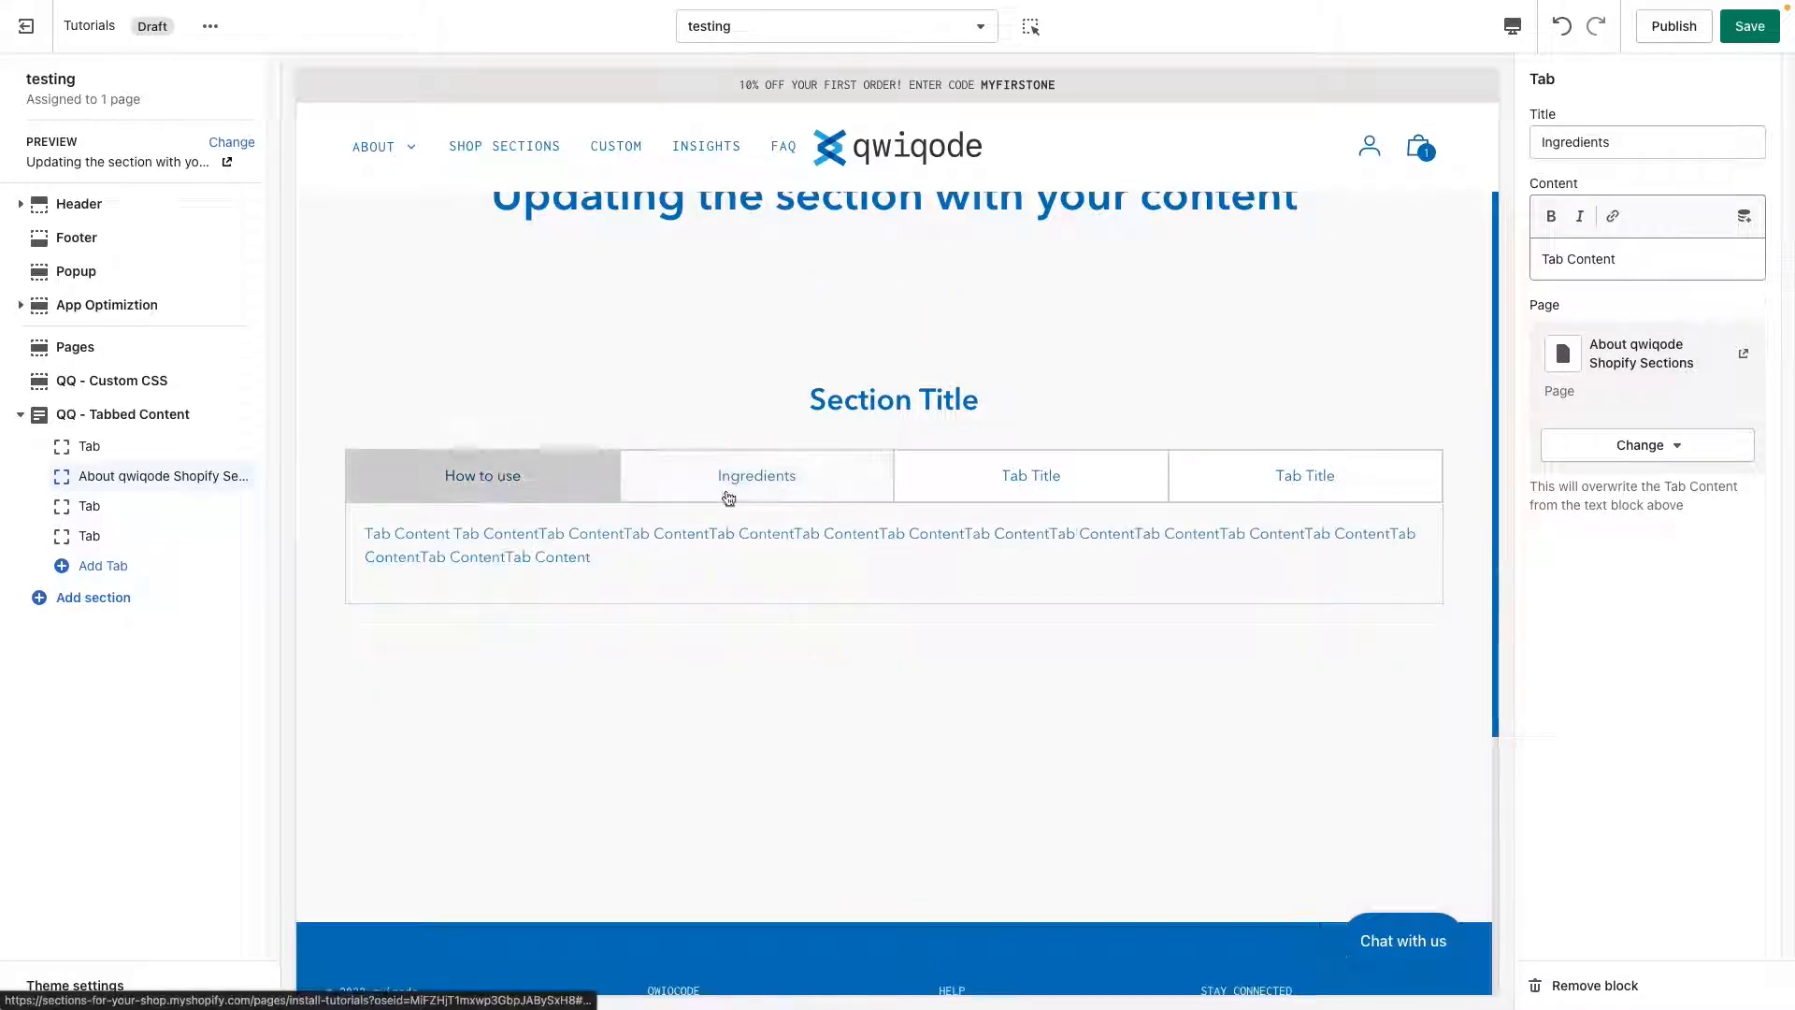
pyautogui.click(751, 481)
pyautogui.click(483, 476)
pyautogui.click(702, 475)
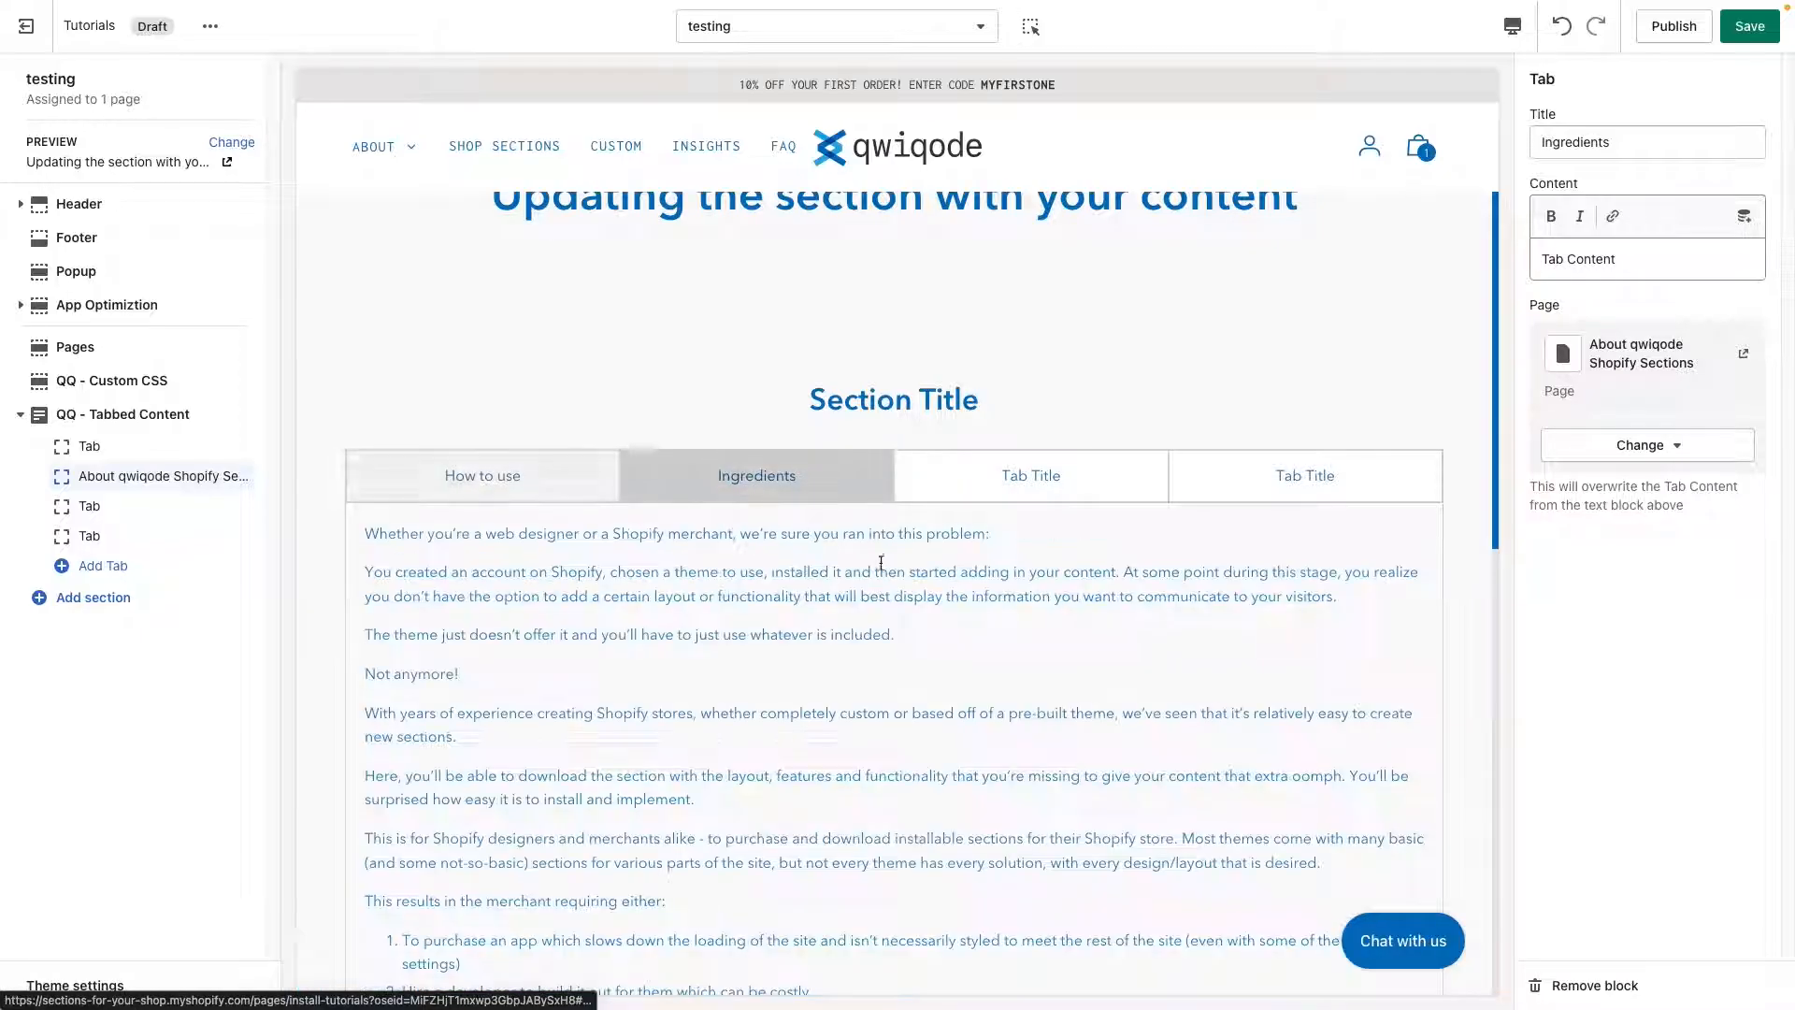
pyautogui.click(1247, 487)
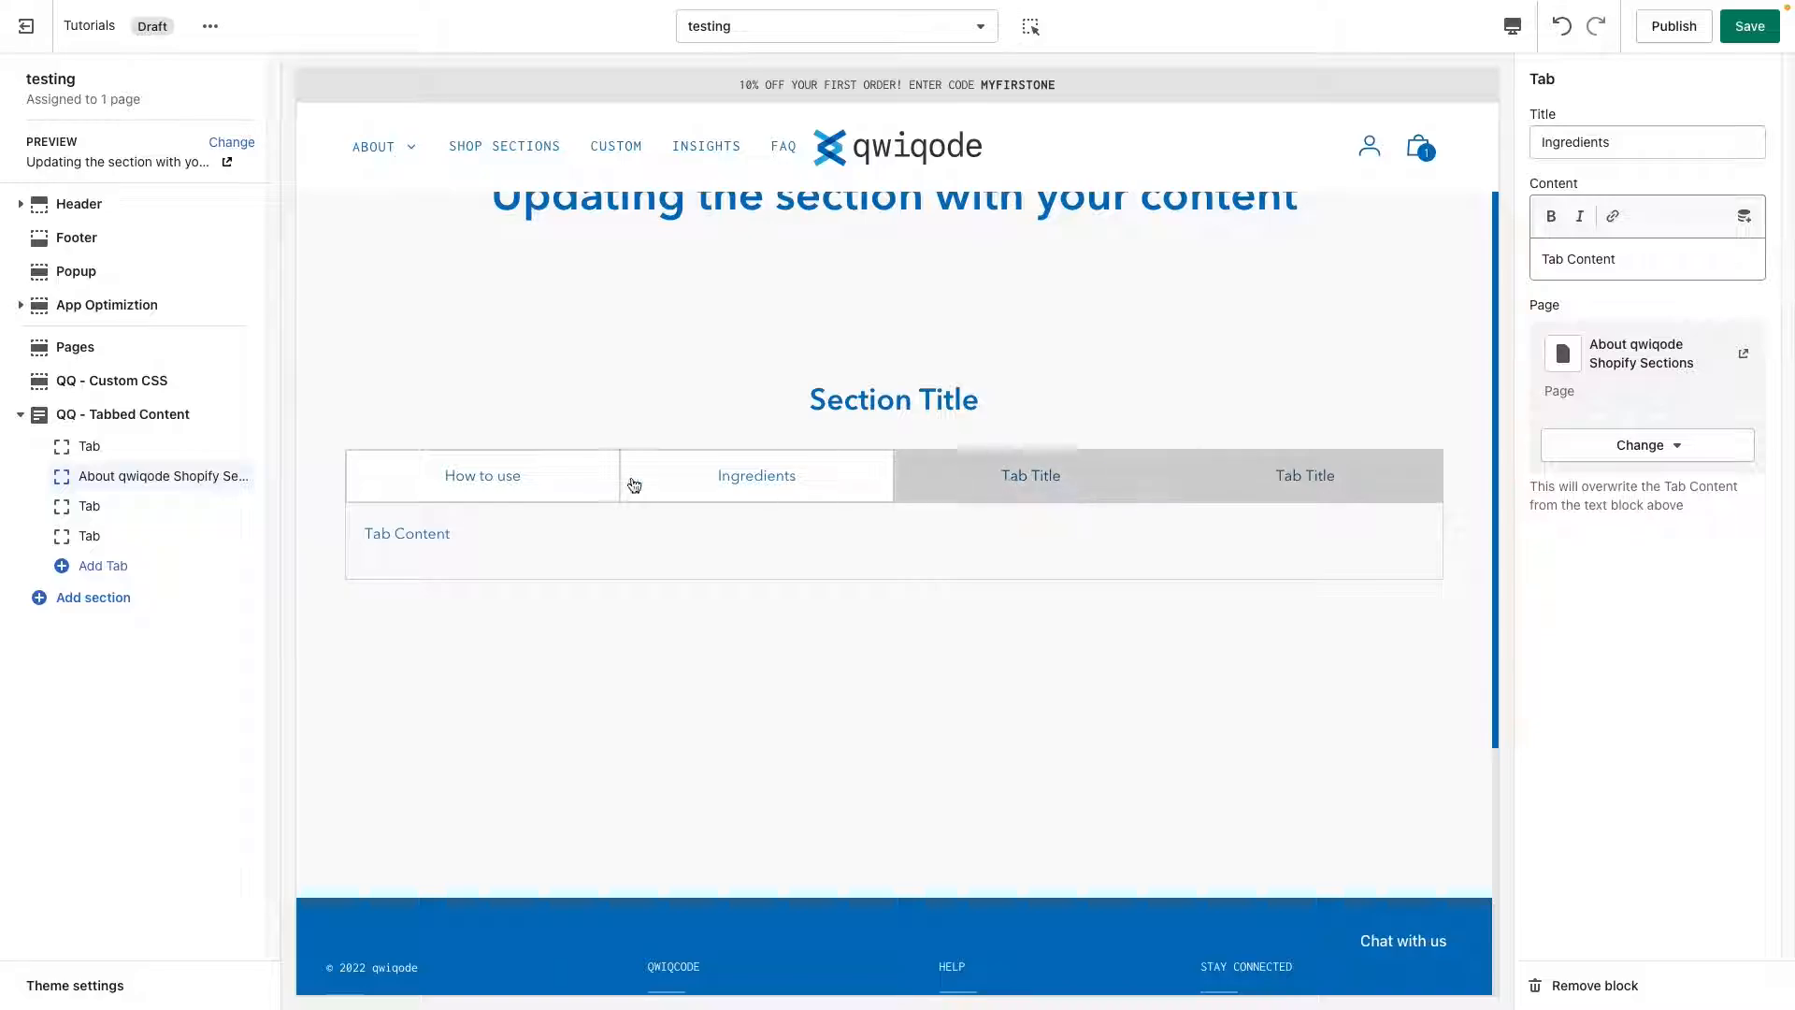
# Add four more tabs to the QQ - Tabbed Content section.
pyautogui.click(66, 567)
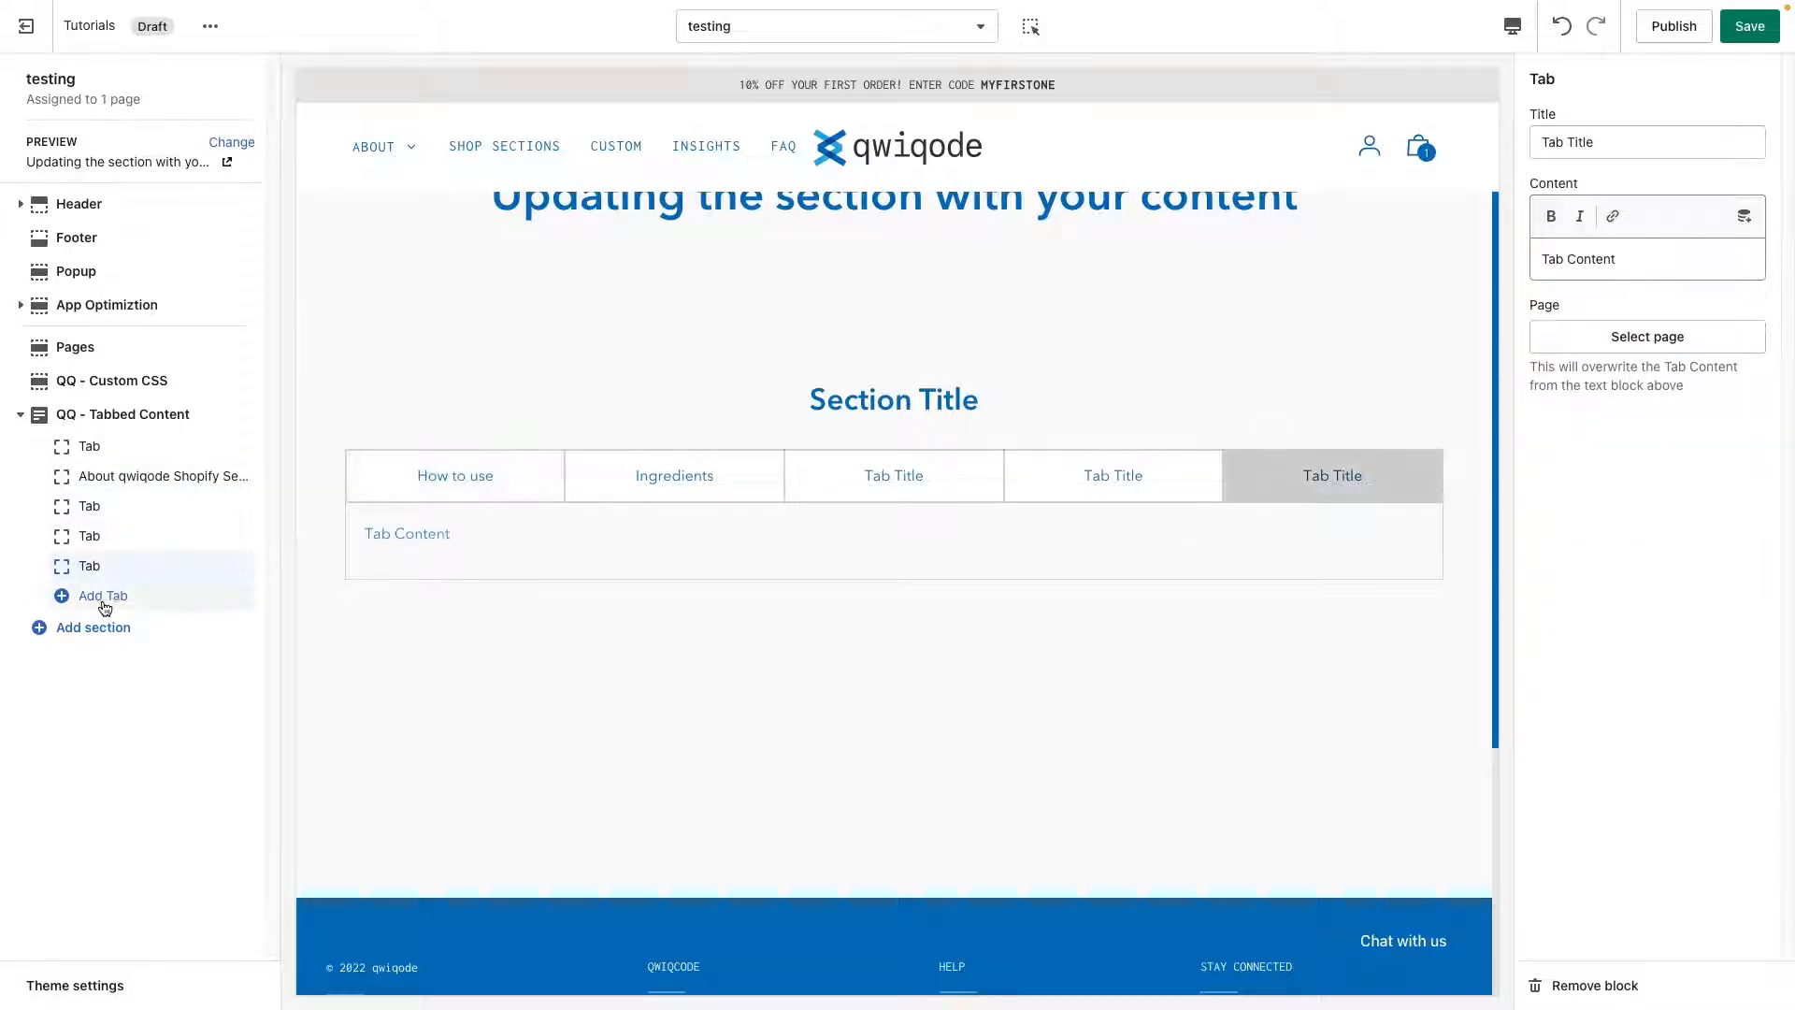
pyautogui.click(105, 598)
pyautogui.click(103, 625)
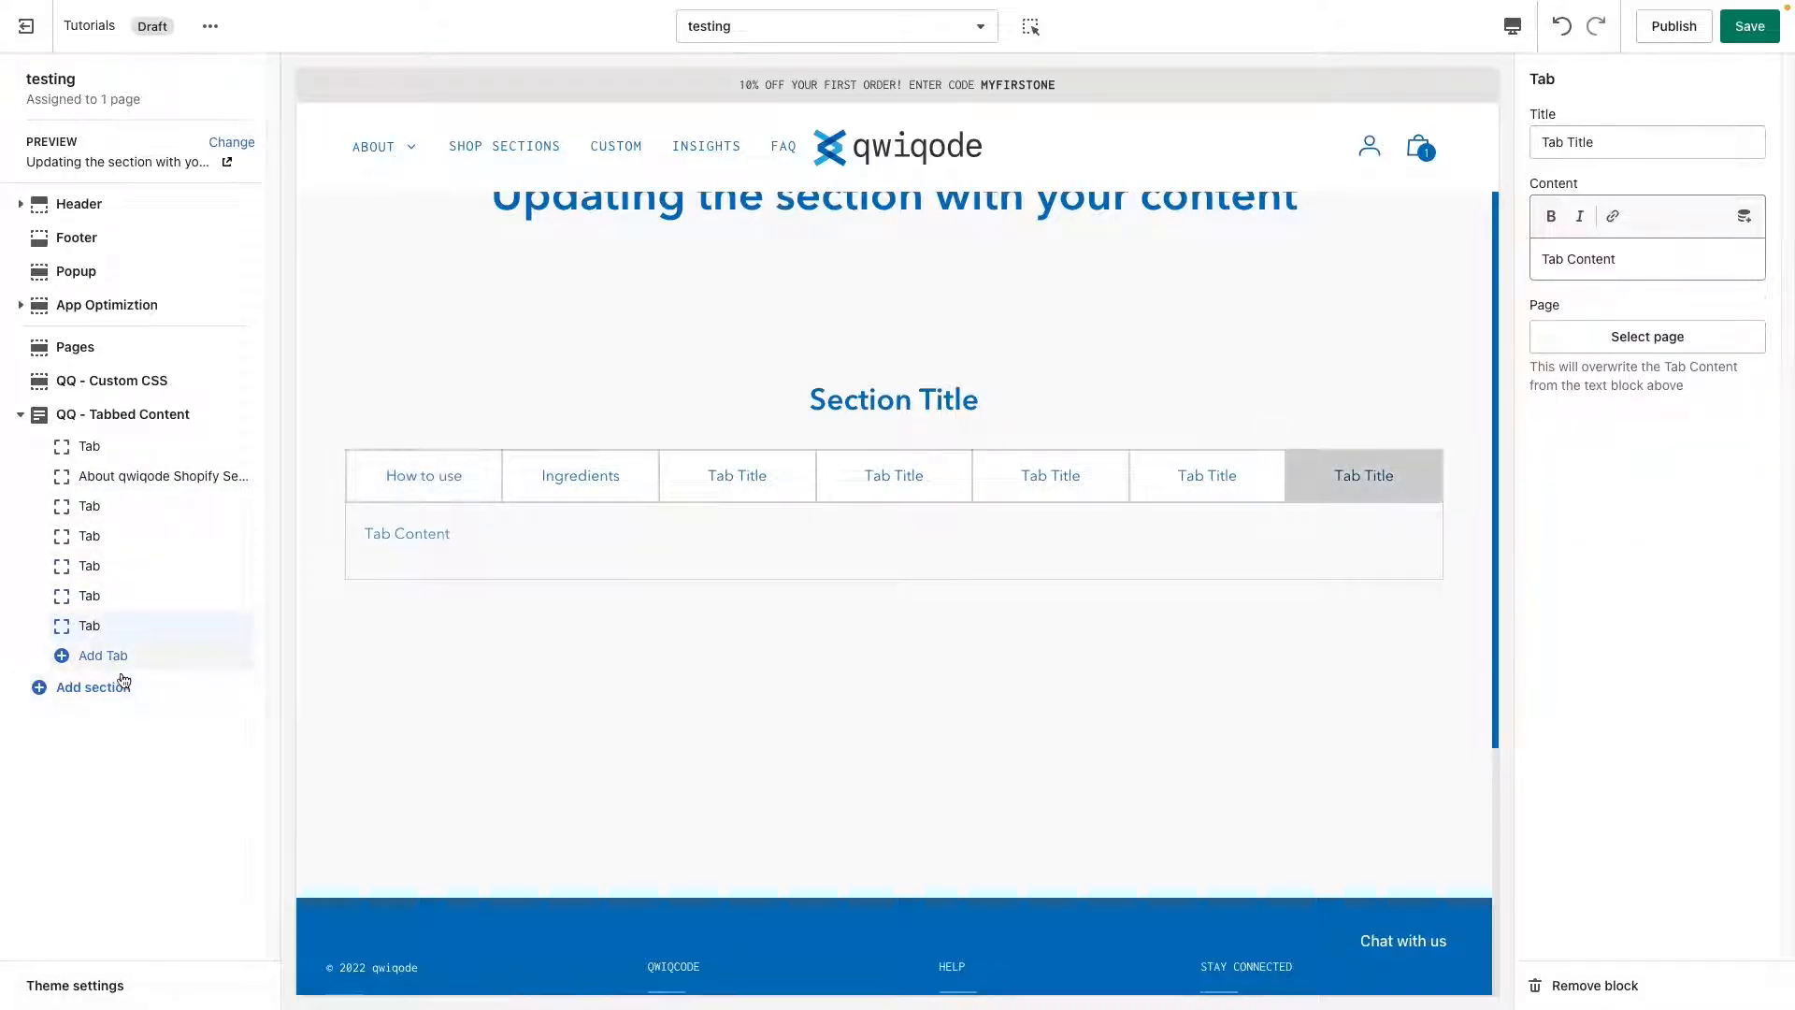
pyautogui.click(105, 655)
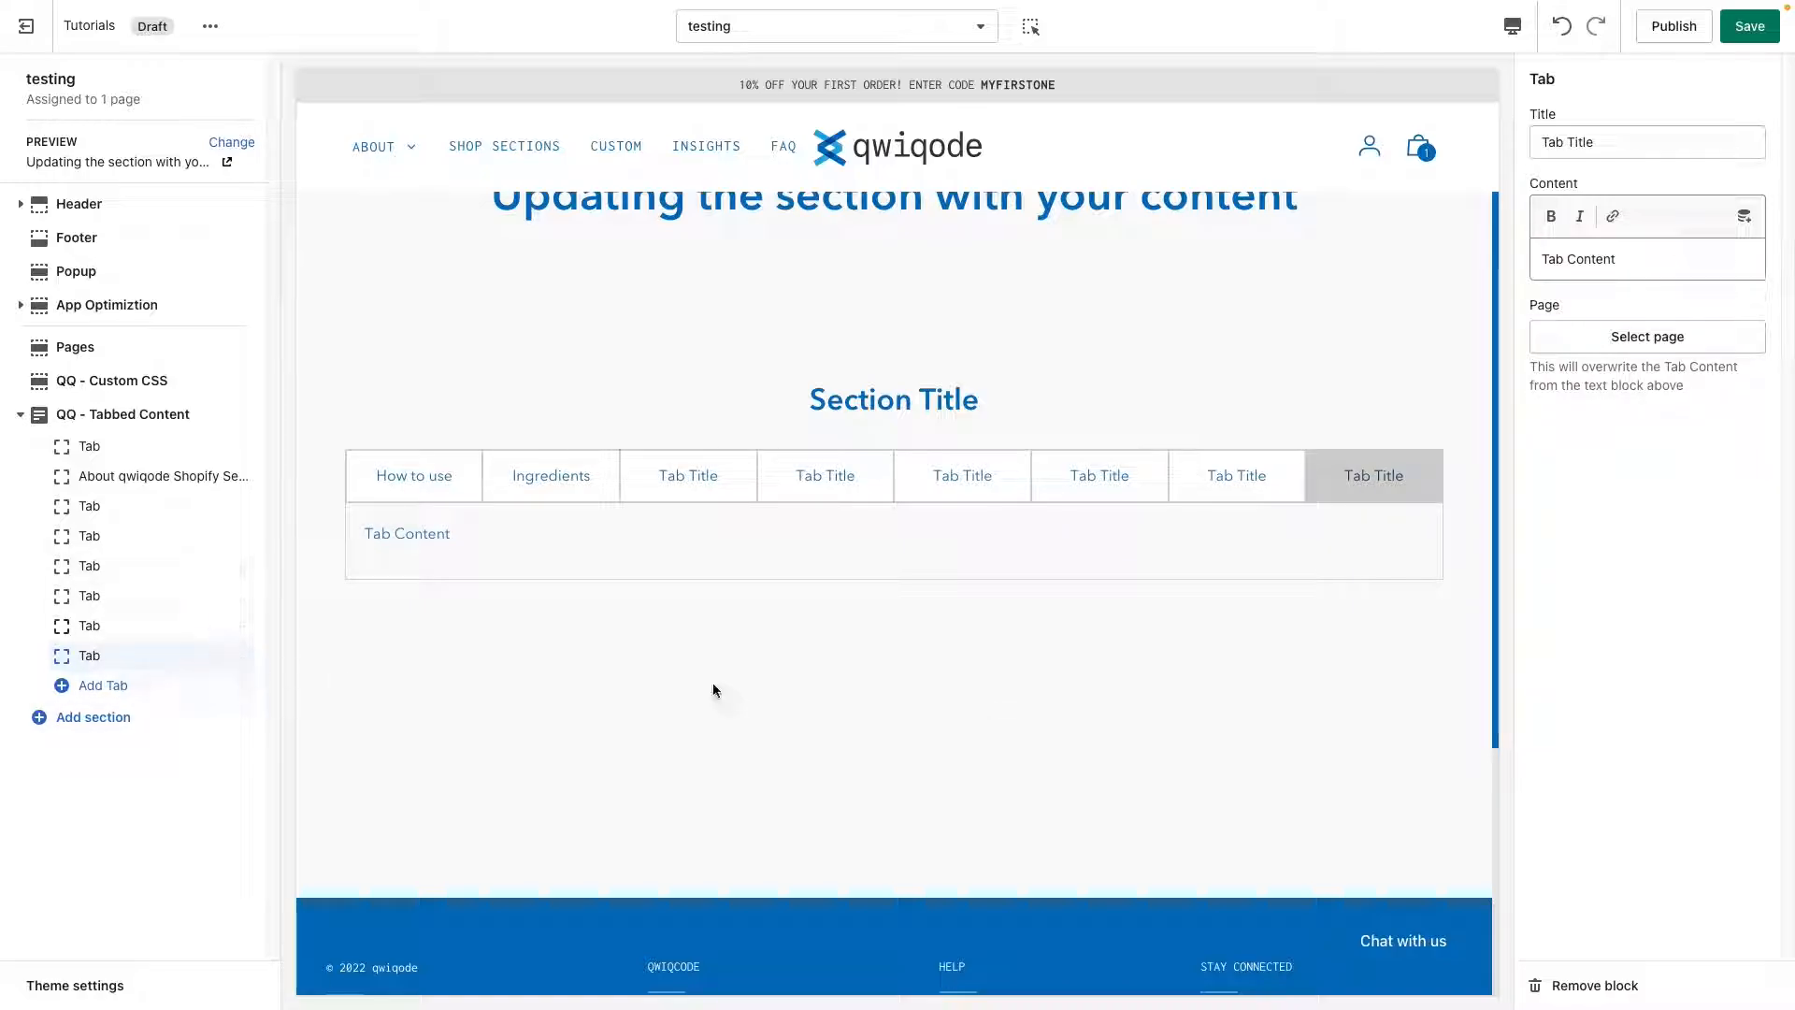
# Remove the four extra tabs one by one from the end of the tabbed section.
pyautogui.click(1595, 989)
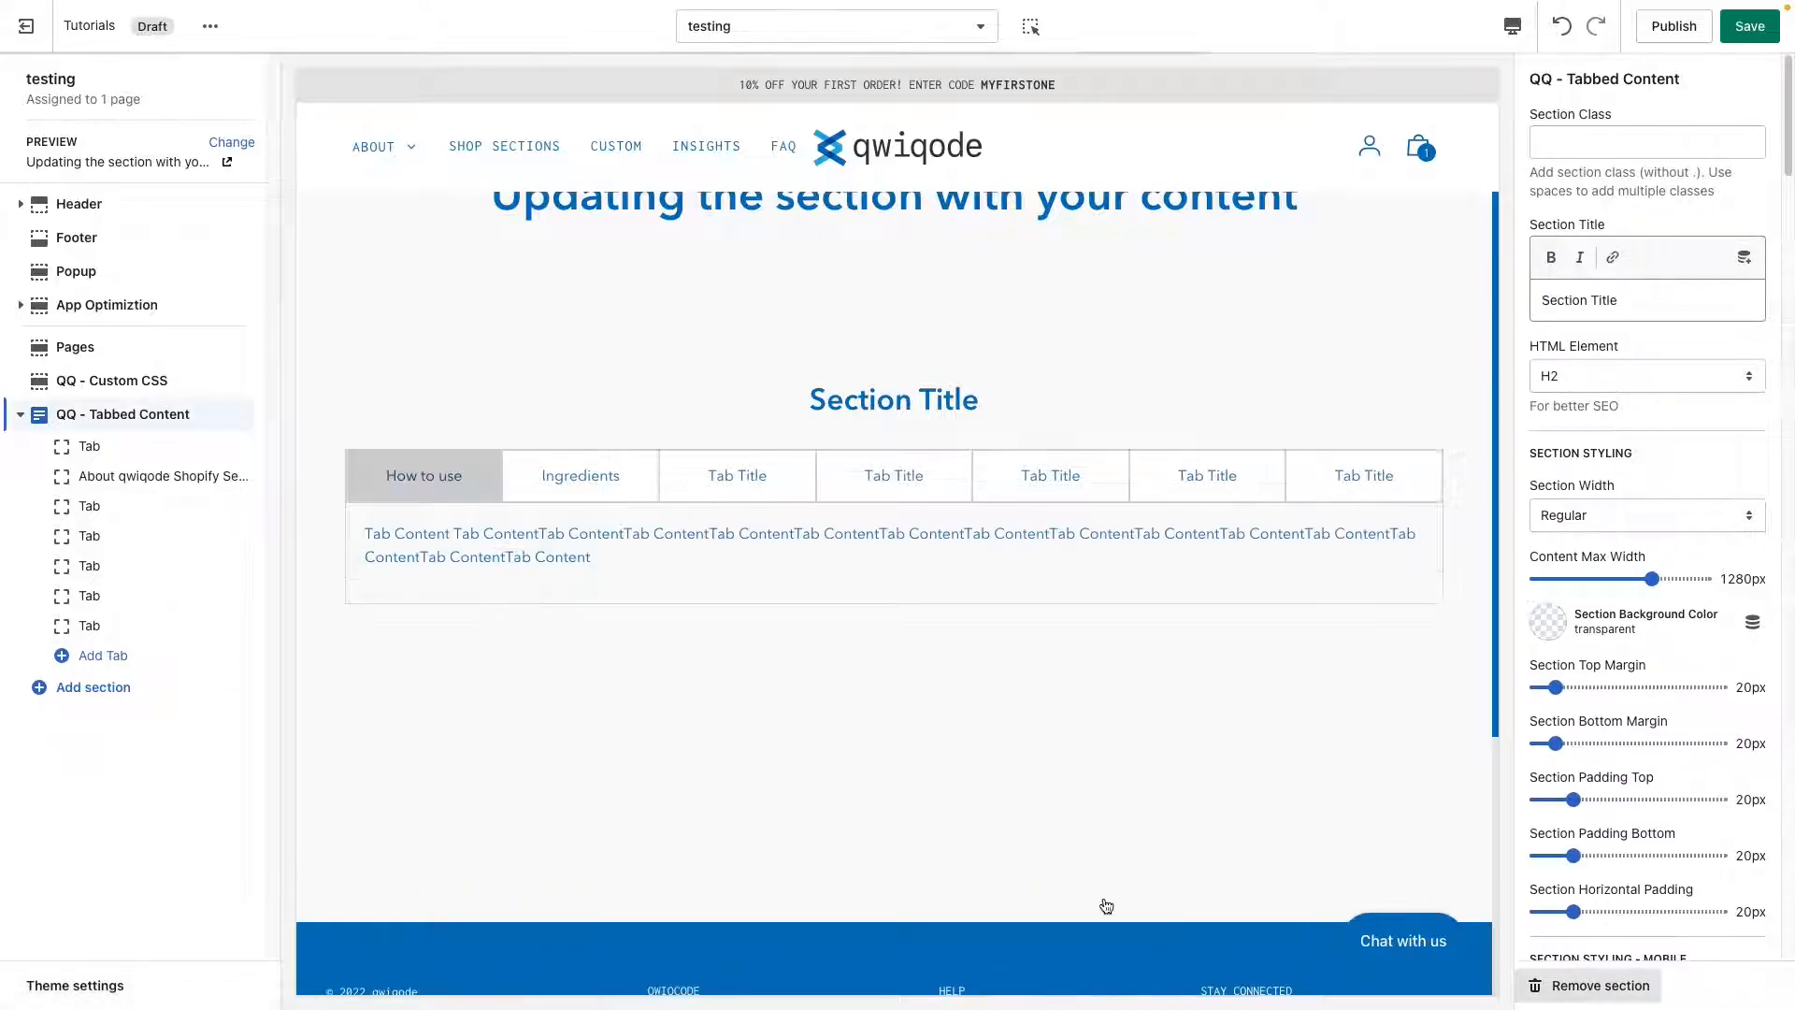
pyautogui.click(137, 626)
pyautogui.click(1571, 996)
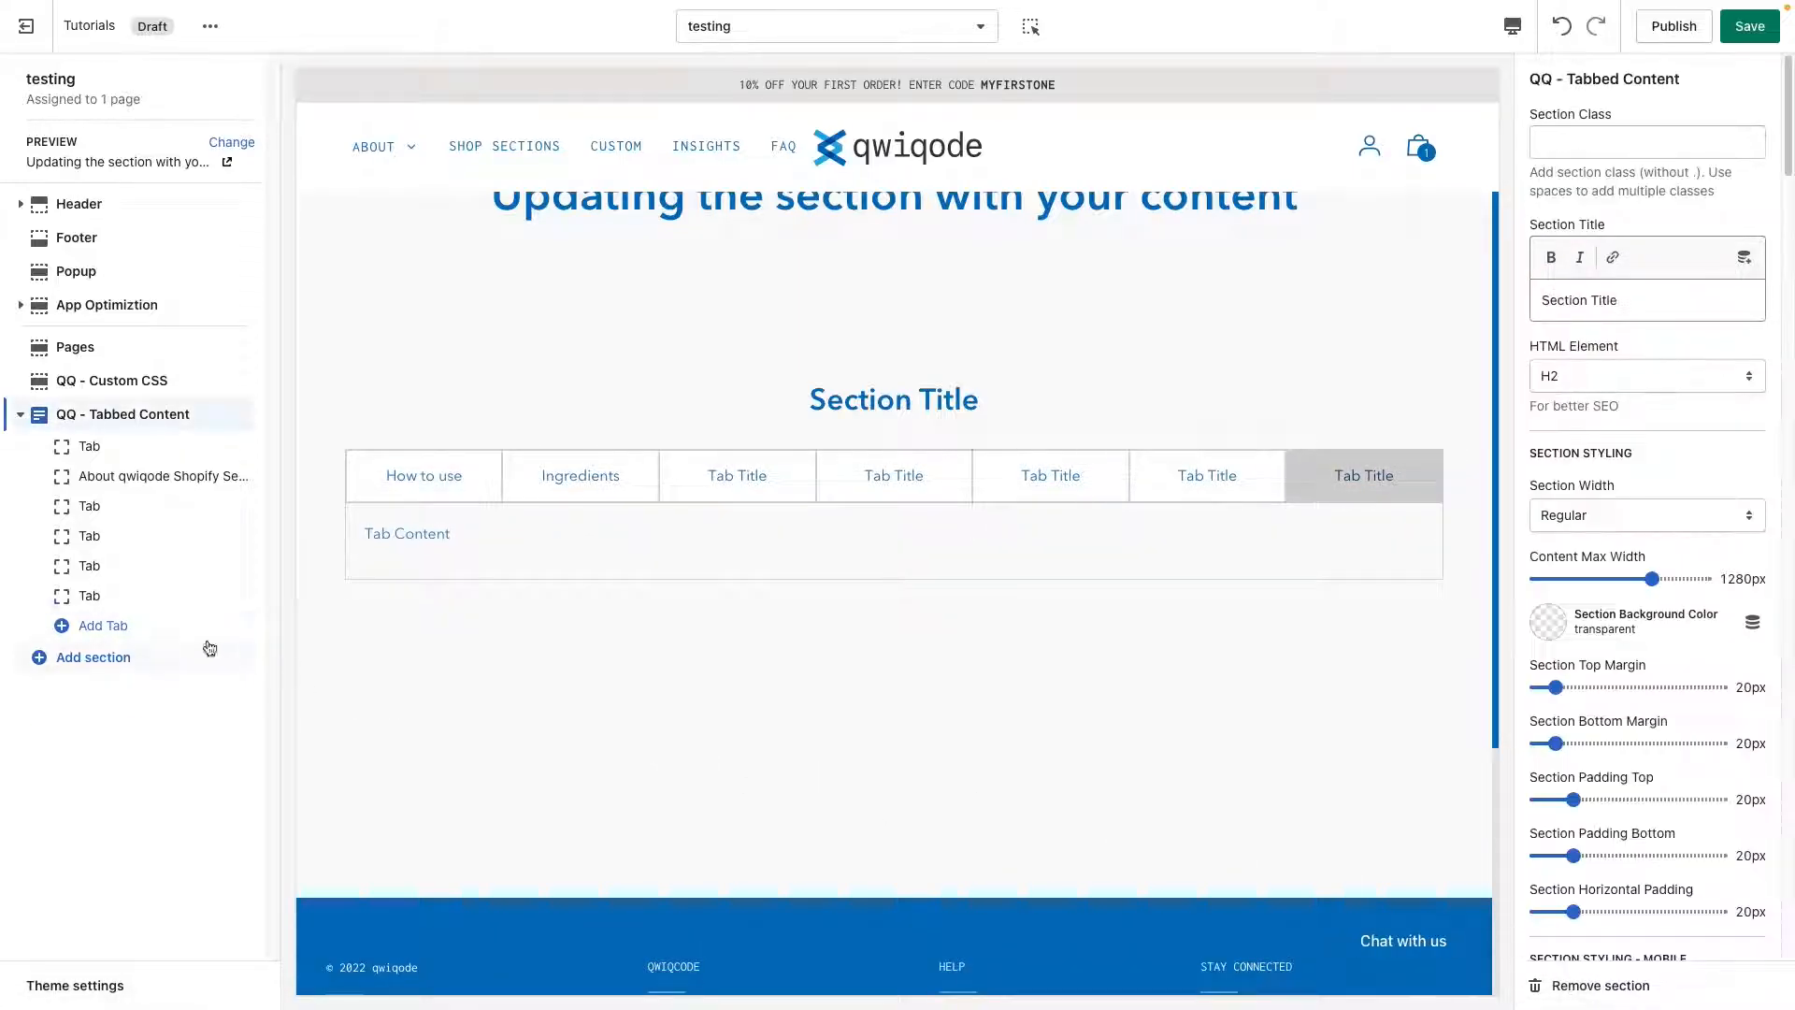
pyautogui.click(187, 598)
pyautogui.click(1591, 988)
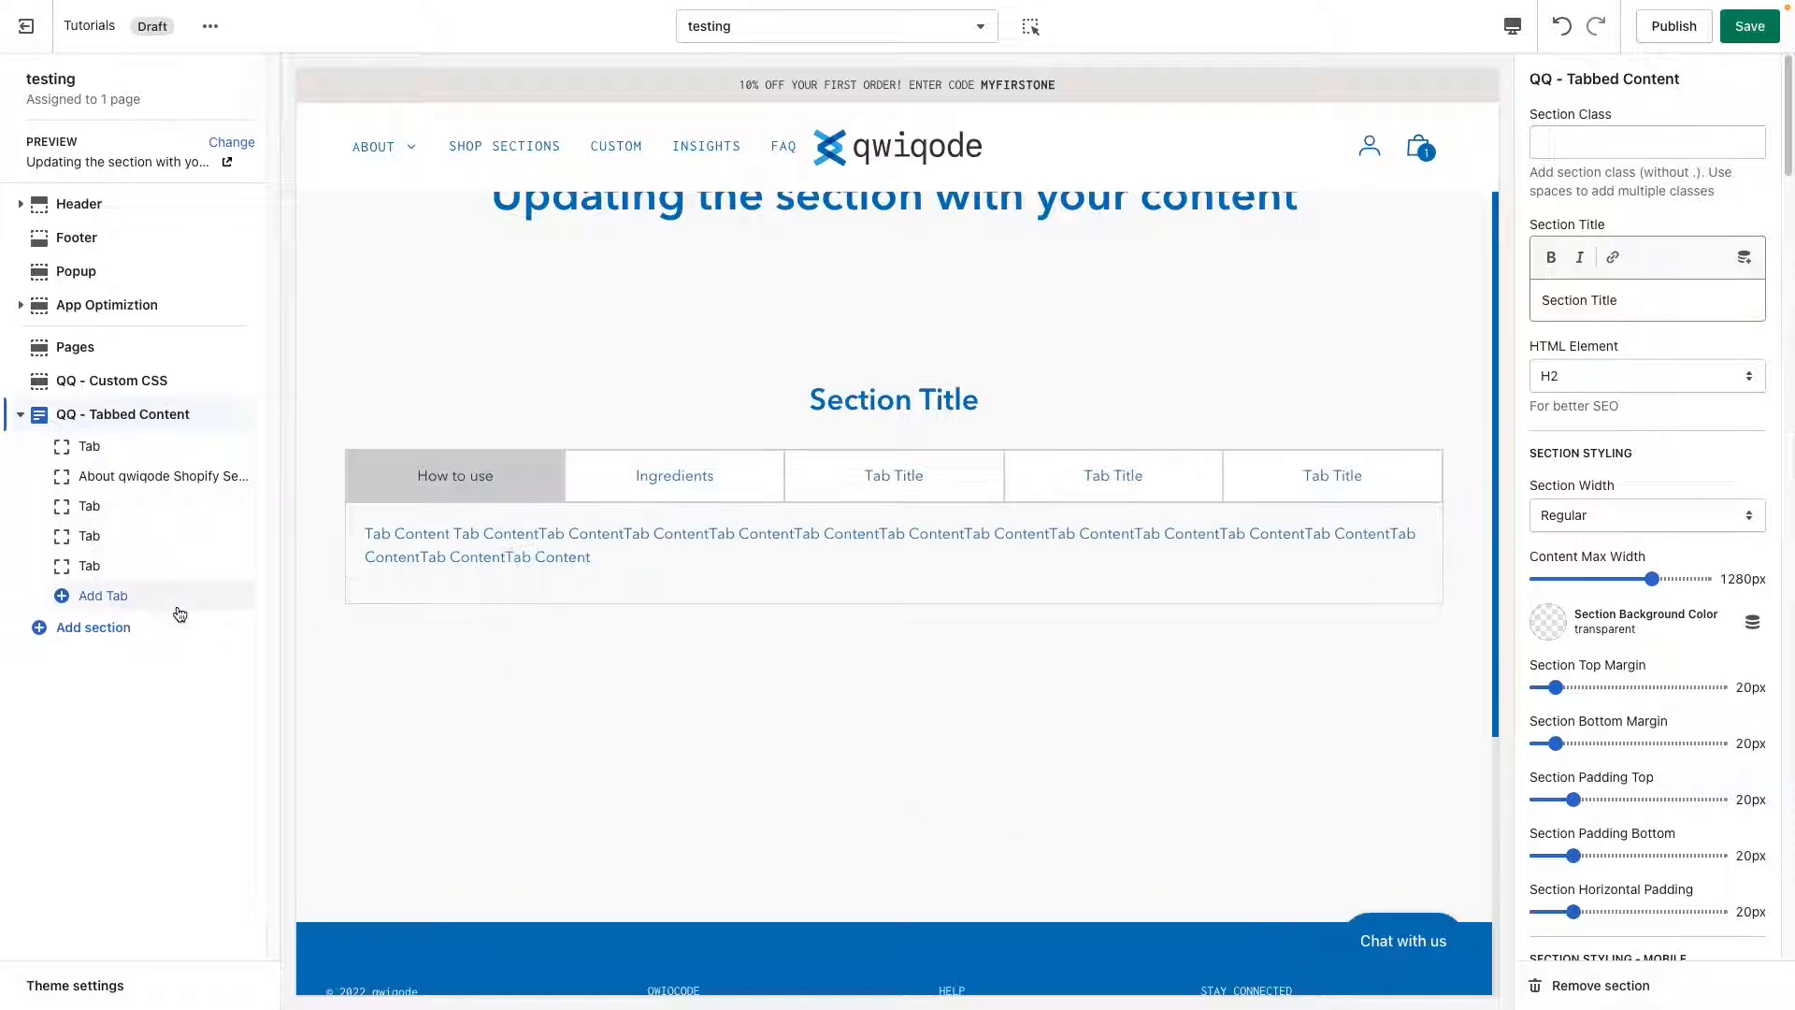
pyautogui.click(150, 566)
pyautogui.click(1631, 993)
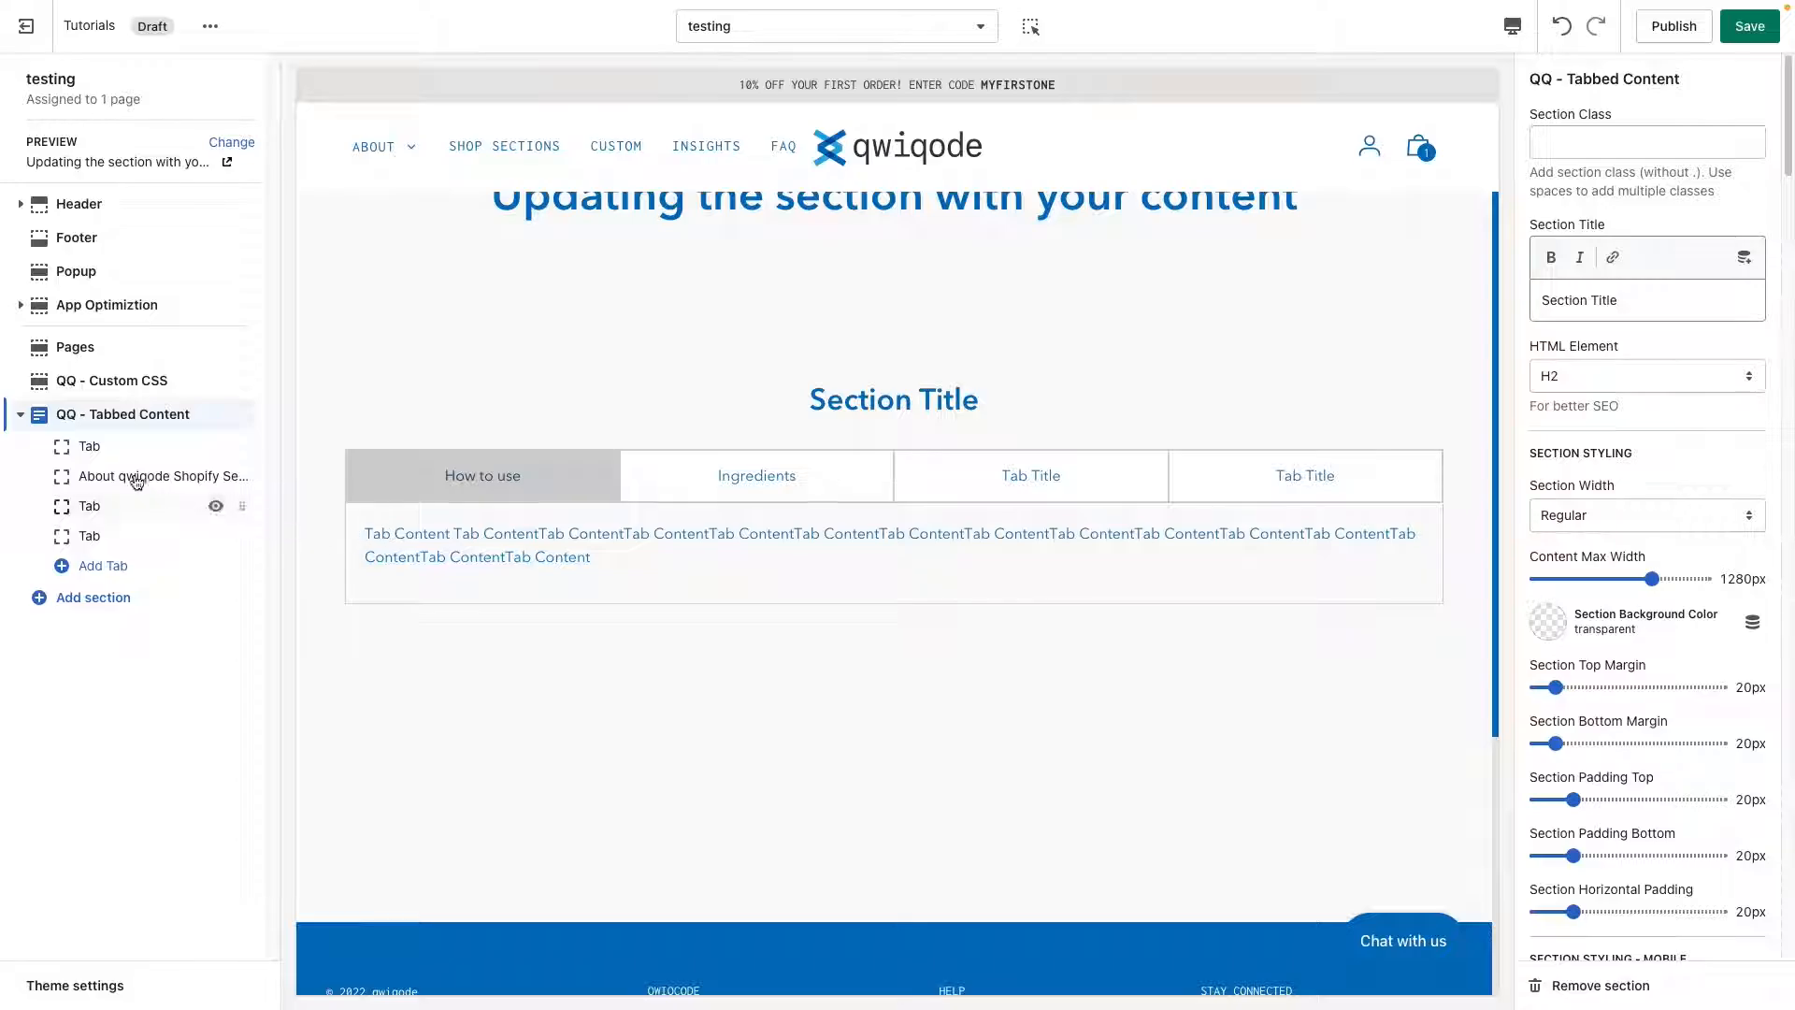
pyautogui.moveTo(242, 476)
pyautogui.mouseDown()
pyautogui.moveTo(246, 449)
pyautogui.moveTo(242, 475)
pyautogui.mouseUp()
pyautogui.moveTo(1786, 159); pyautogui.dragTo(1771, 127)
# Change the tabbed section's title to "Additional Details".
pyautogui.moveTo(1655, 297); pyautogui.dragTo(1496, 293)
pyautogui.click(1644, 303)
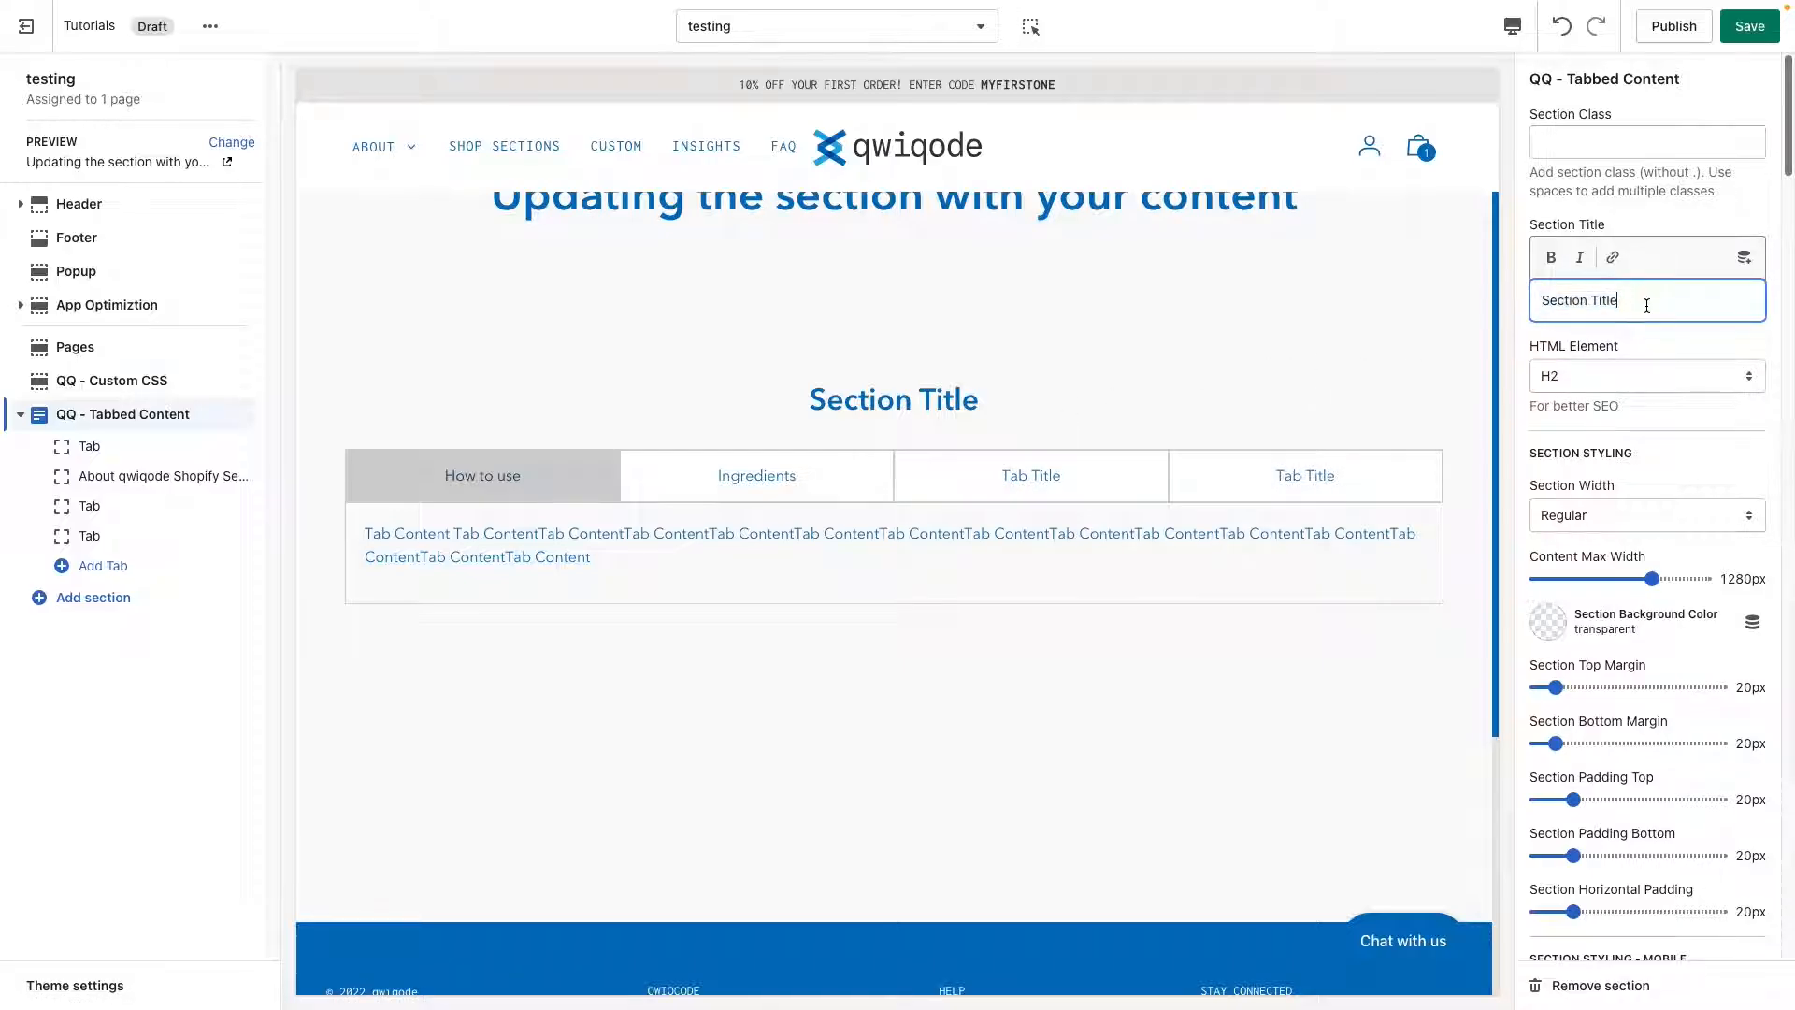
pyautogui.moveTo(1648, 303); pyautogui.dragTo(1501, 301)
pyautogui.write('Additional ')
pyautogui.write('Details')
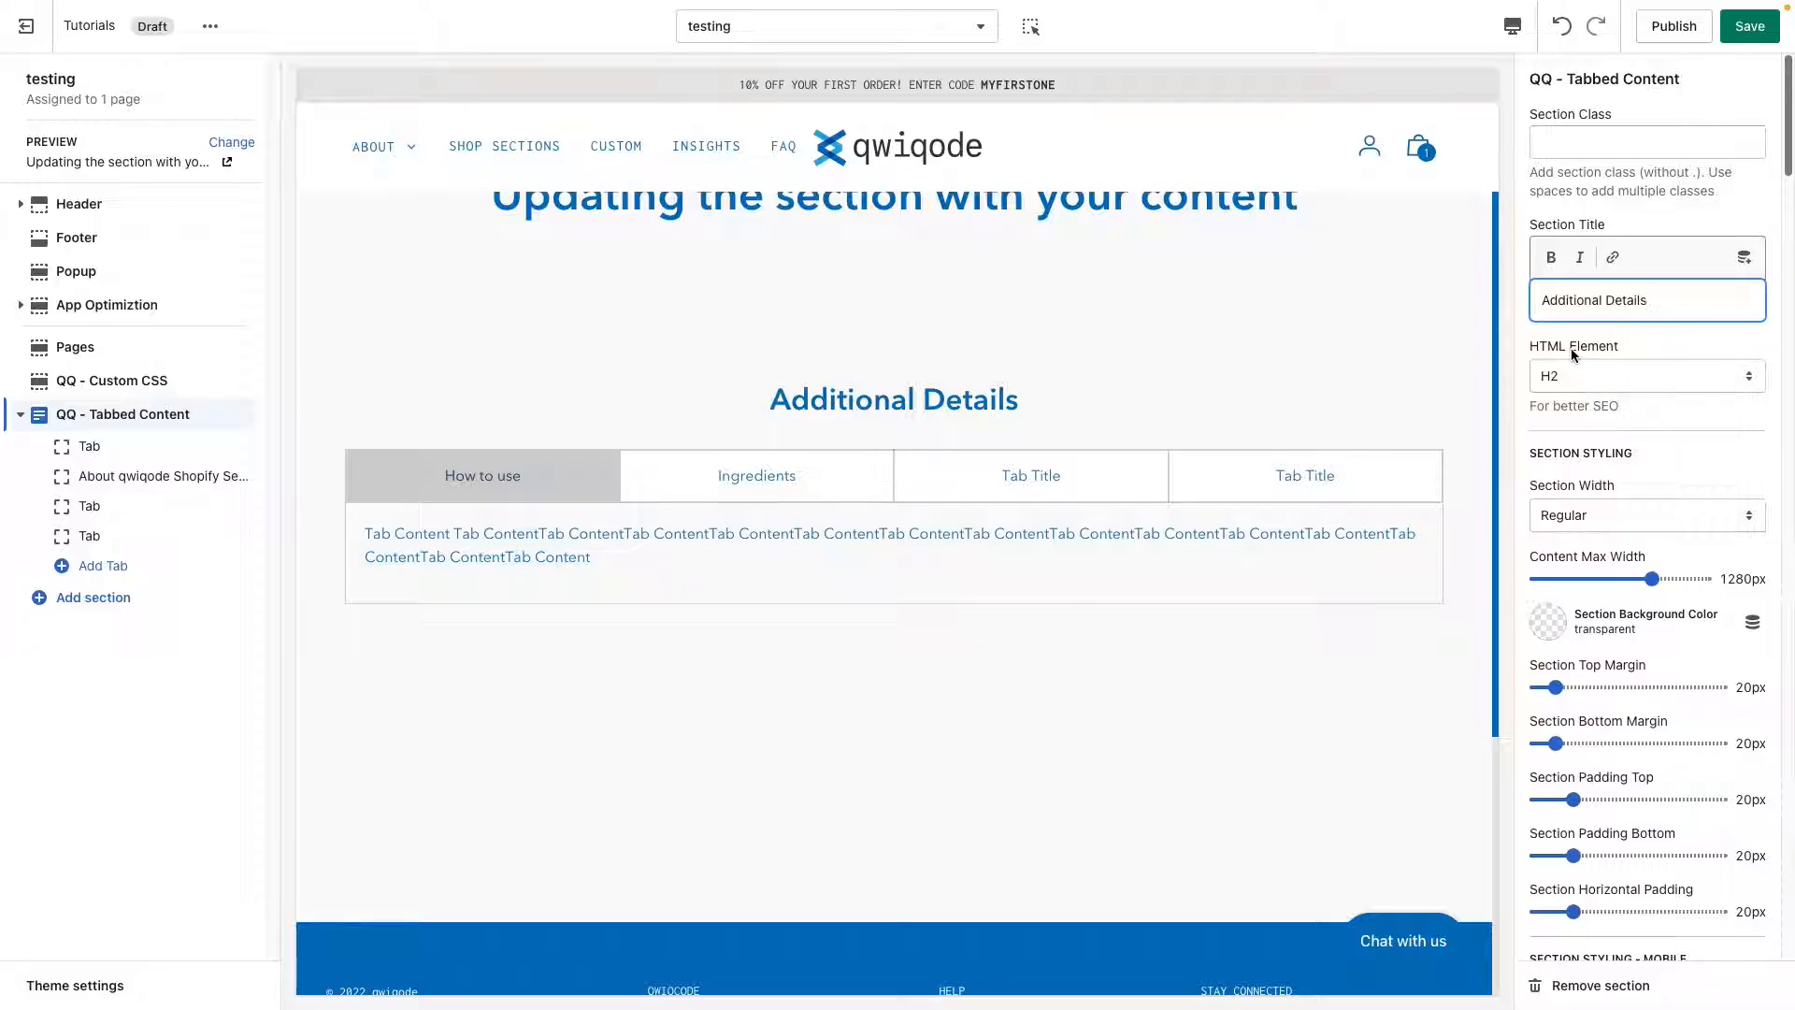
# Examine the heading levels available for the section title's HTML element.
pyautogui.moveTo(1533, 346); pyautogui.dragTo(1609, 345)
pyautogui.click(1609, 344)
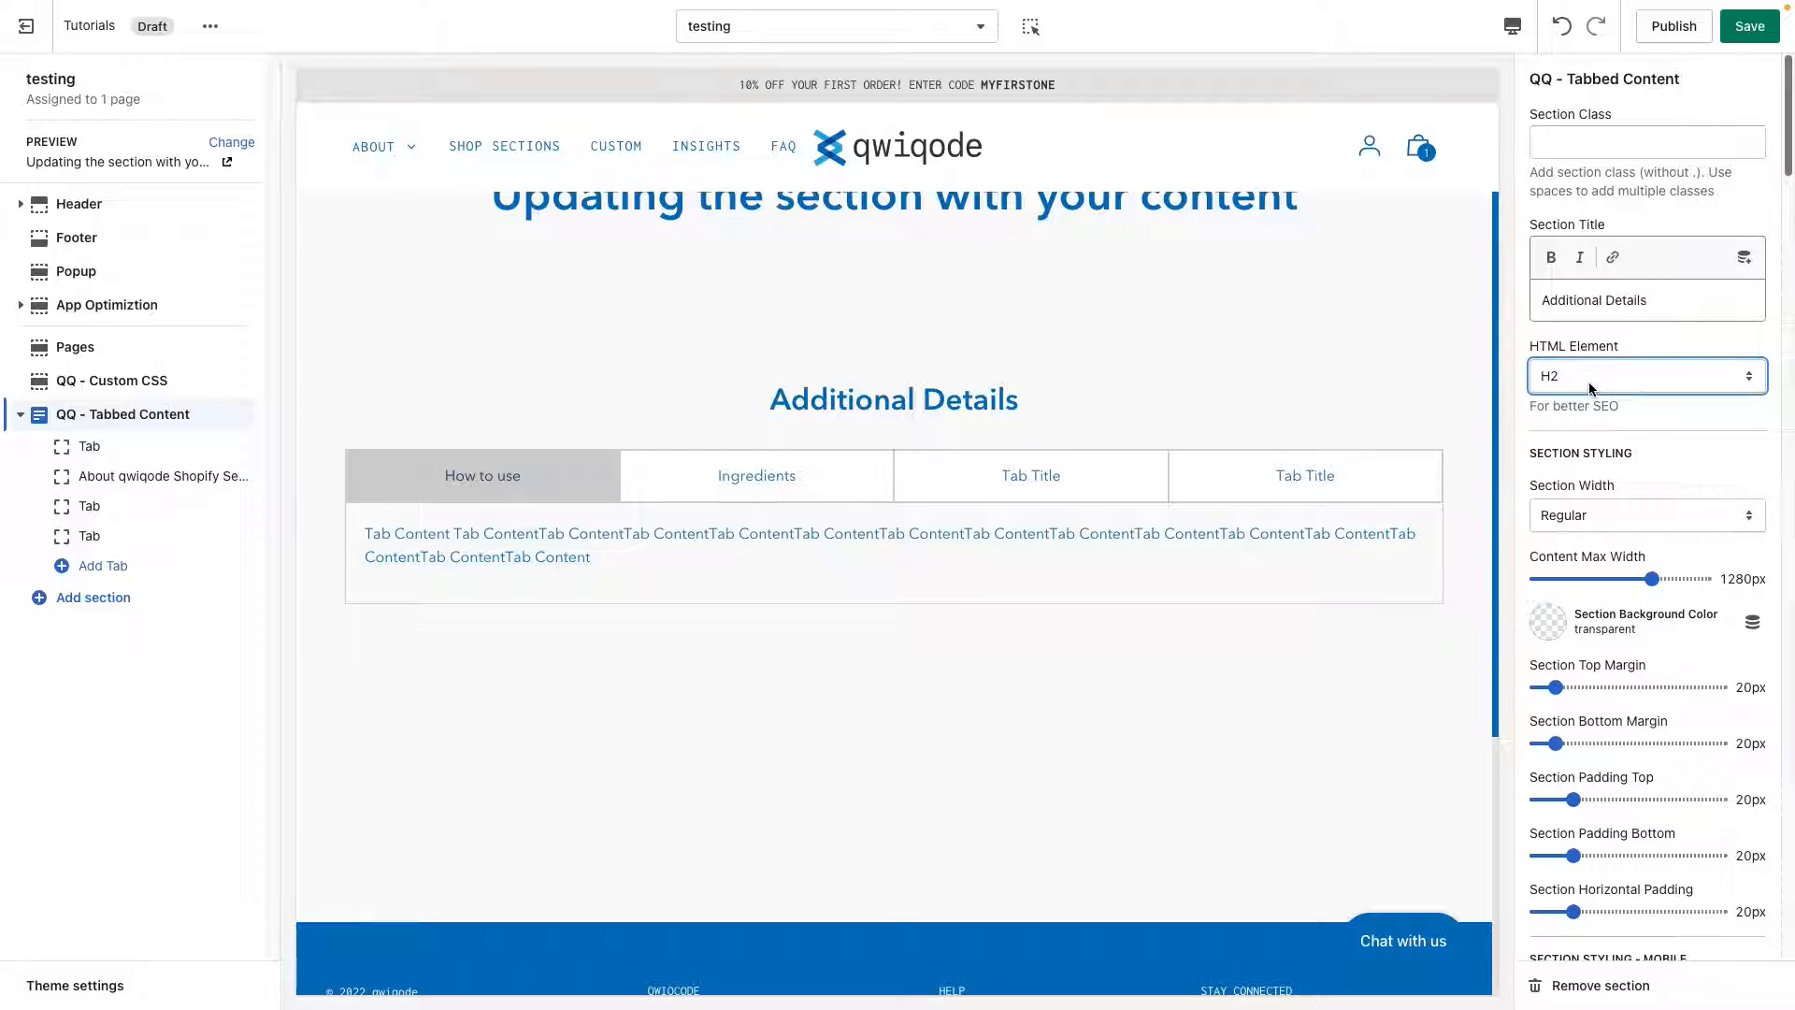
pyautogui.click(1589, 383)
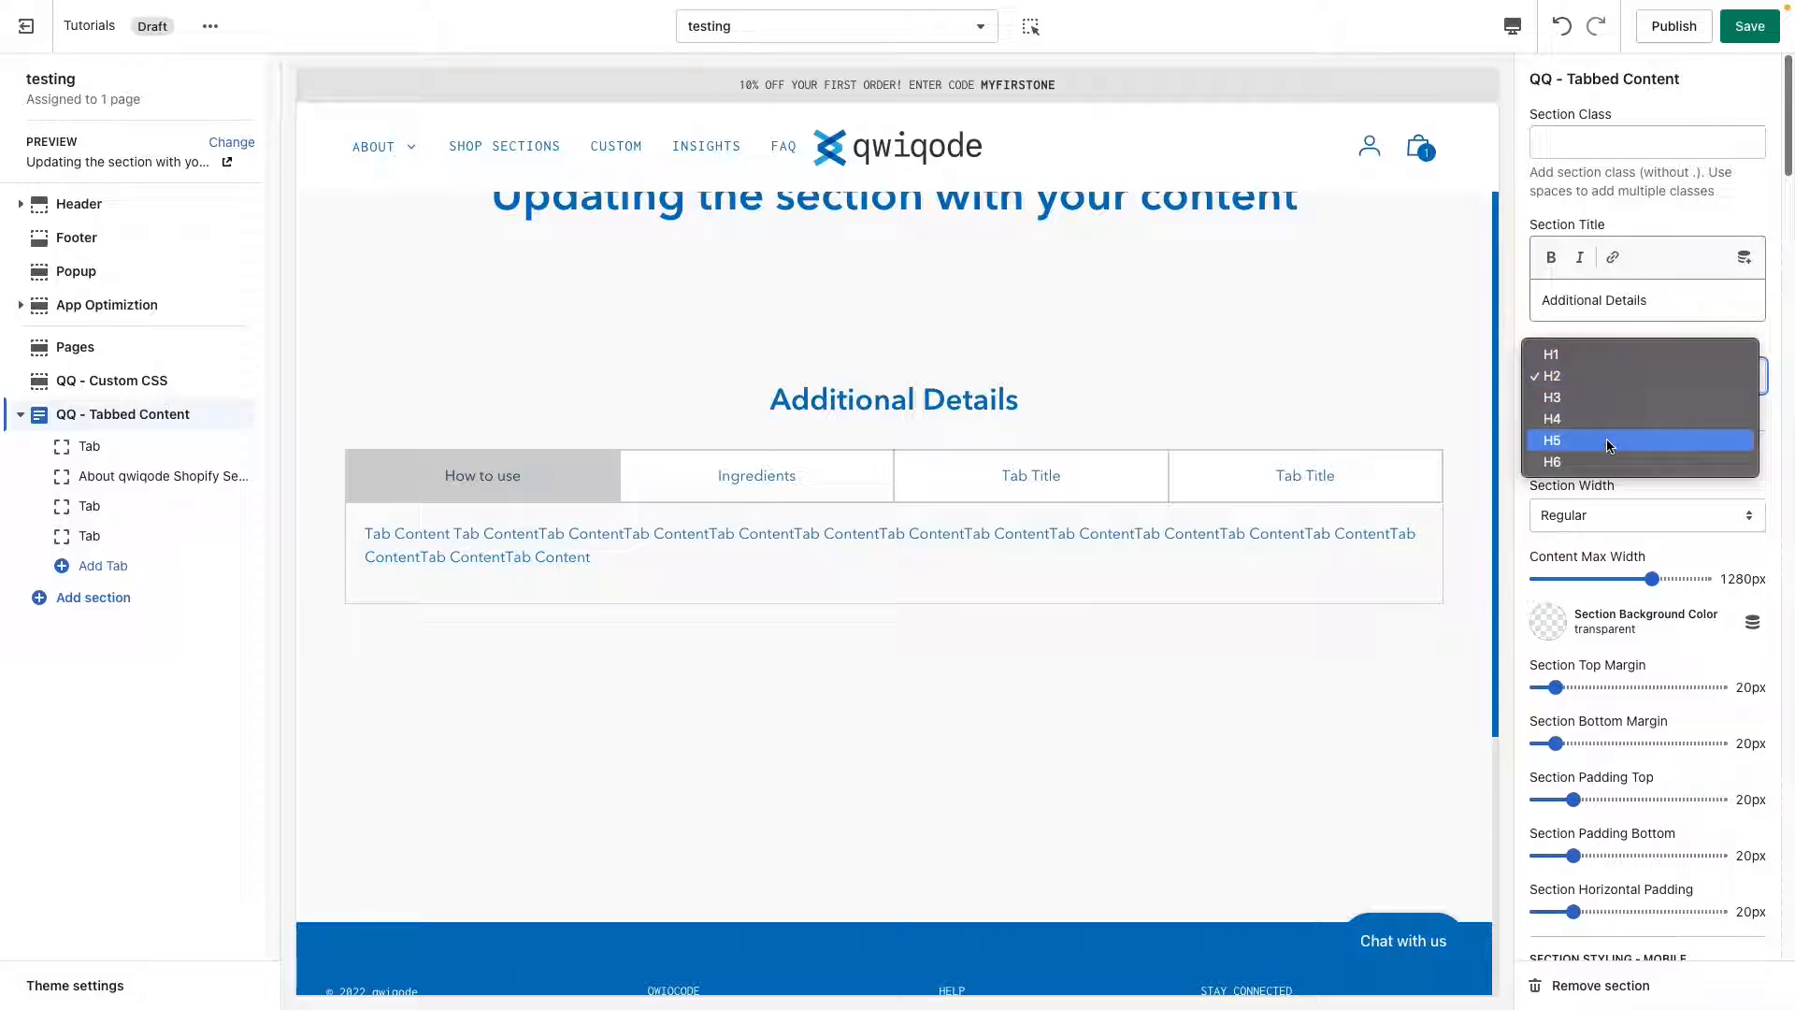
pyautogui.click(1769, 476)
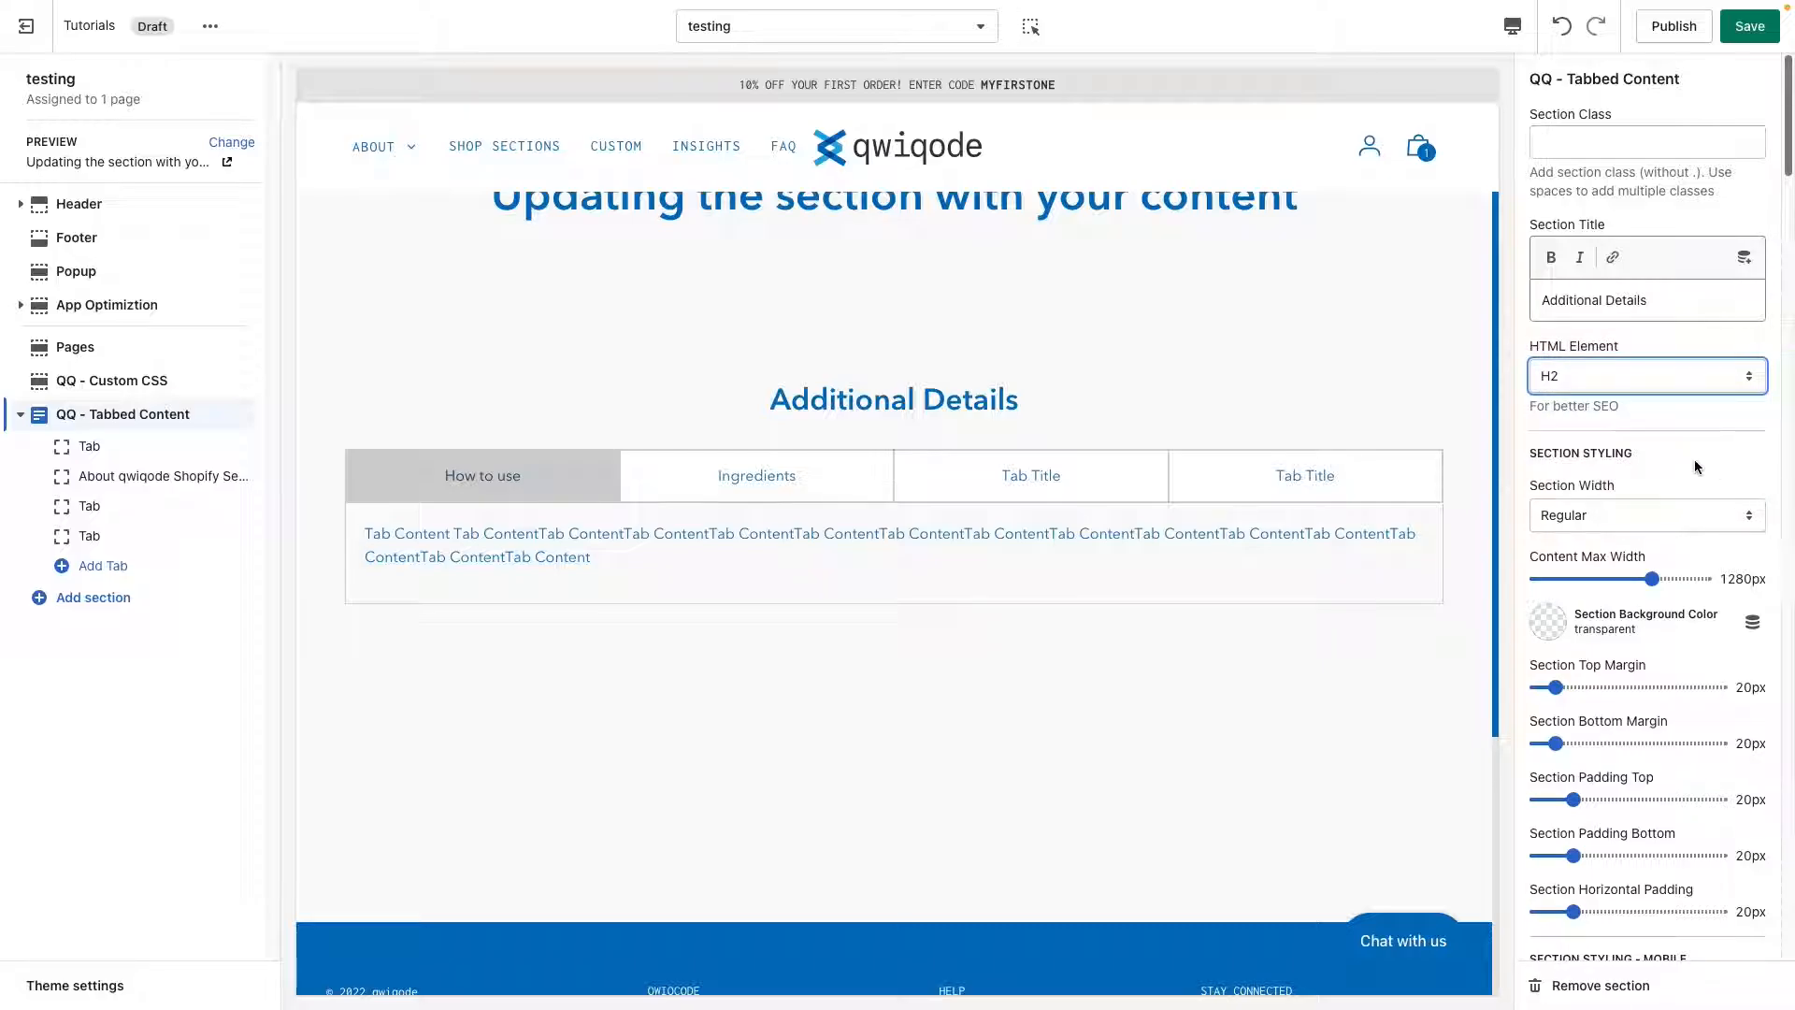
pyautogui.click(1605, 390)
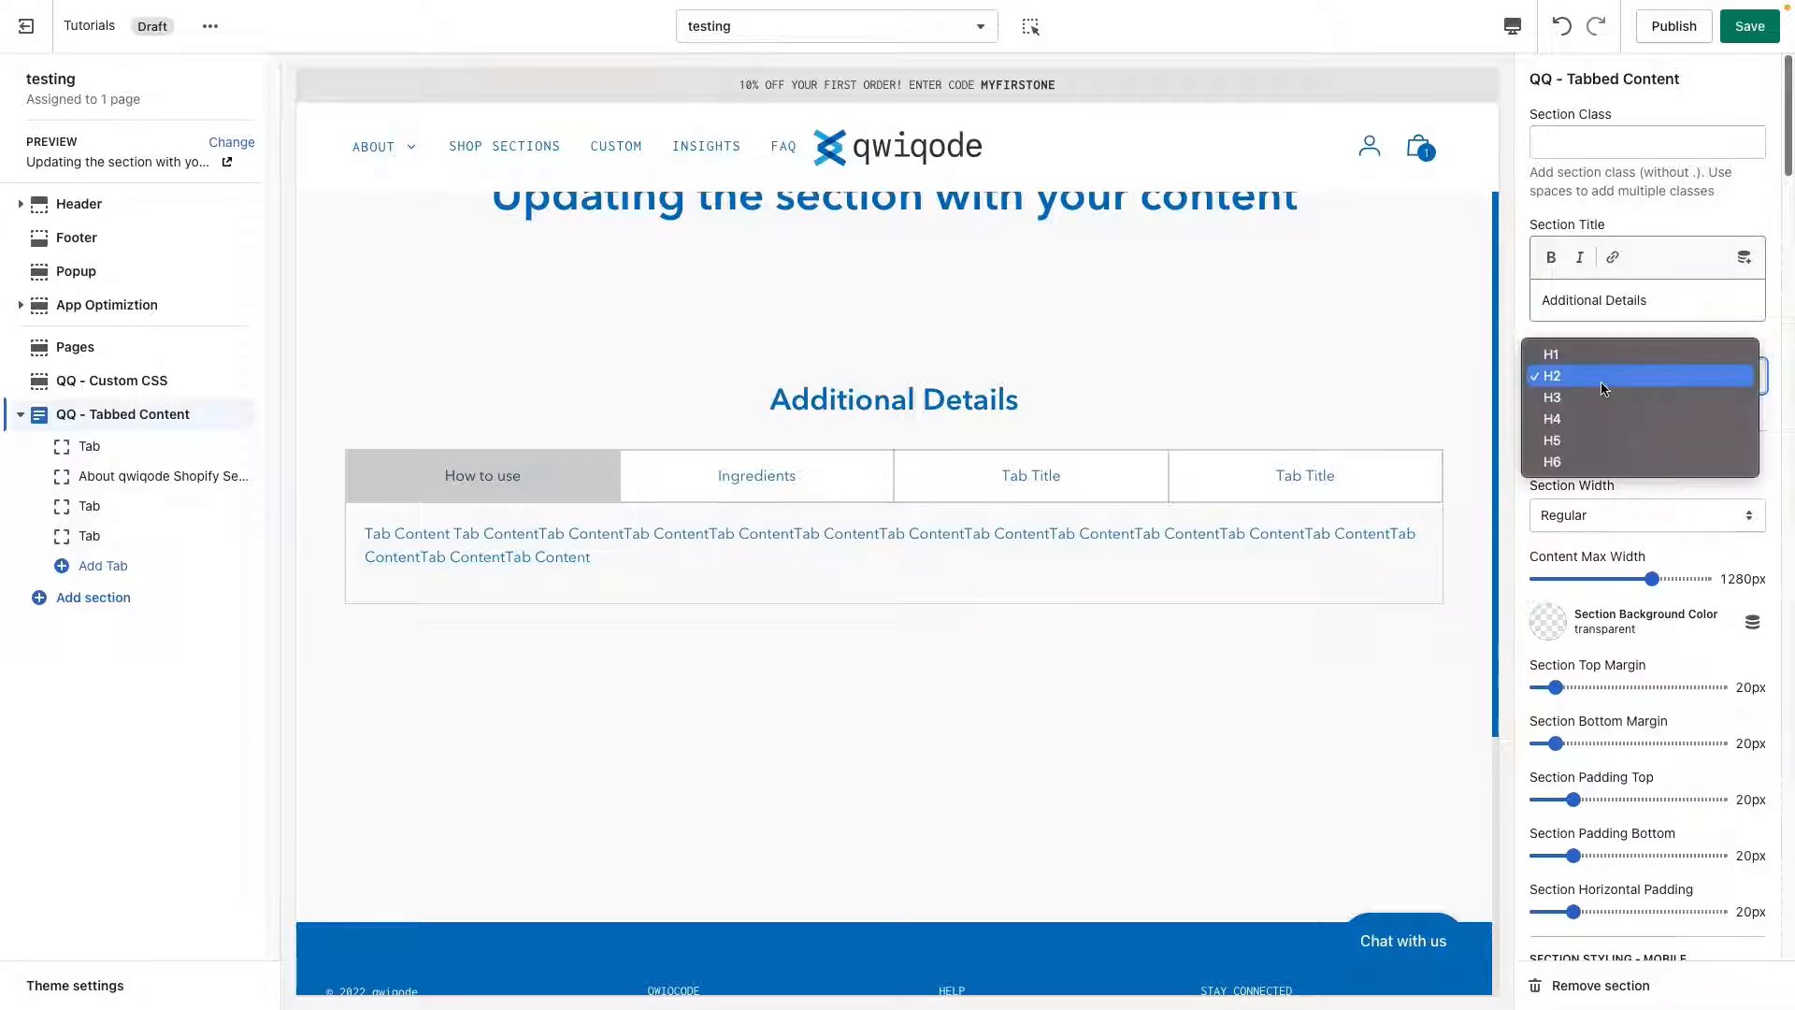
pyautogui.click(1759, 487)
# Set the tabbed section's content max width to 1260px and its section width to Fullwidth.
pyautogui.scroll(-1, 1674, 542)
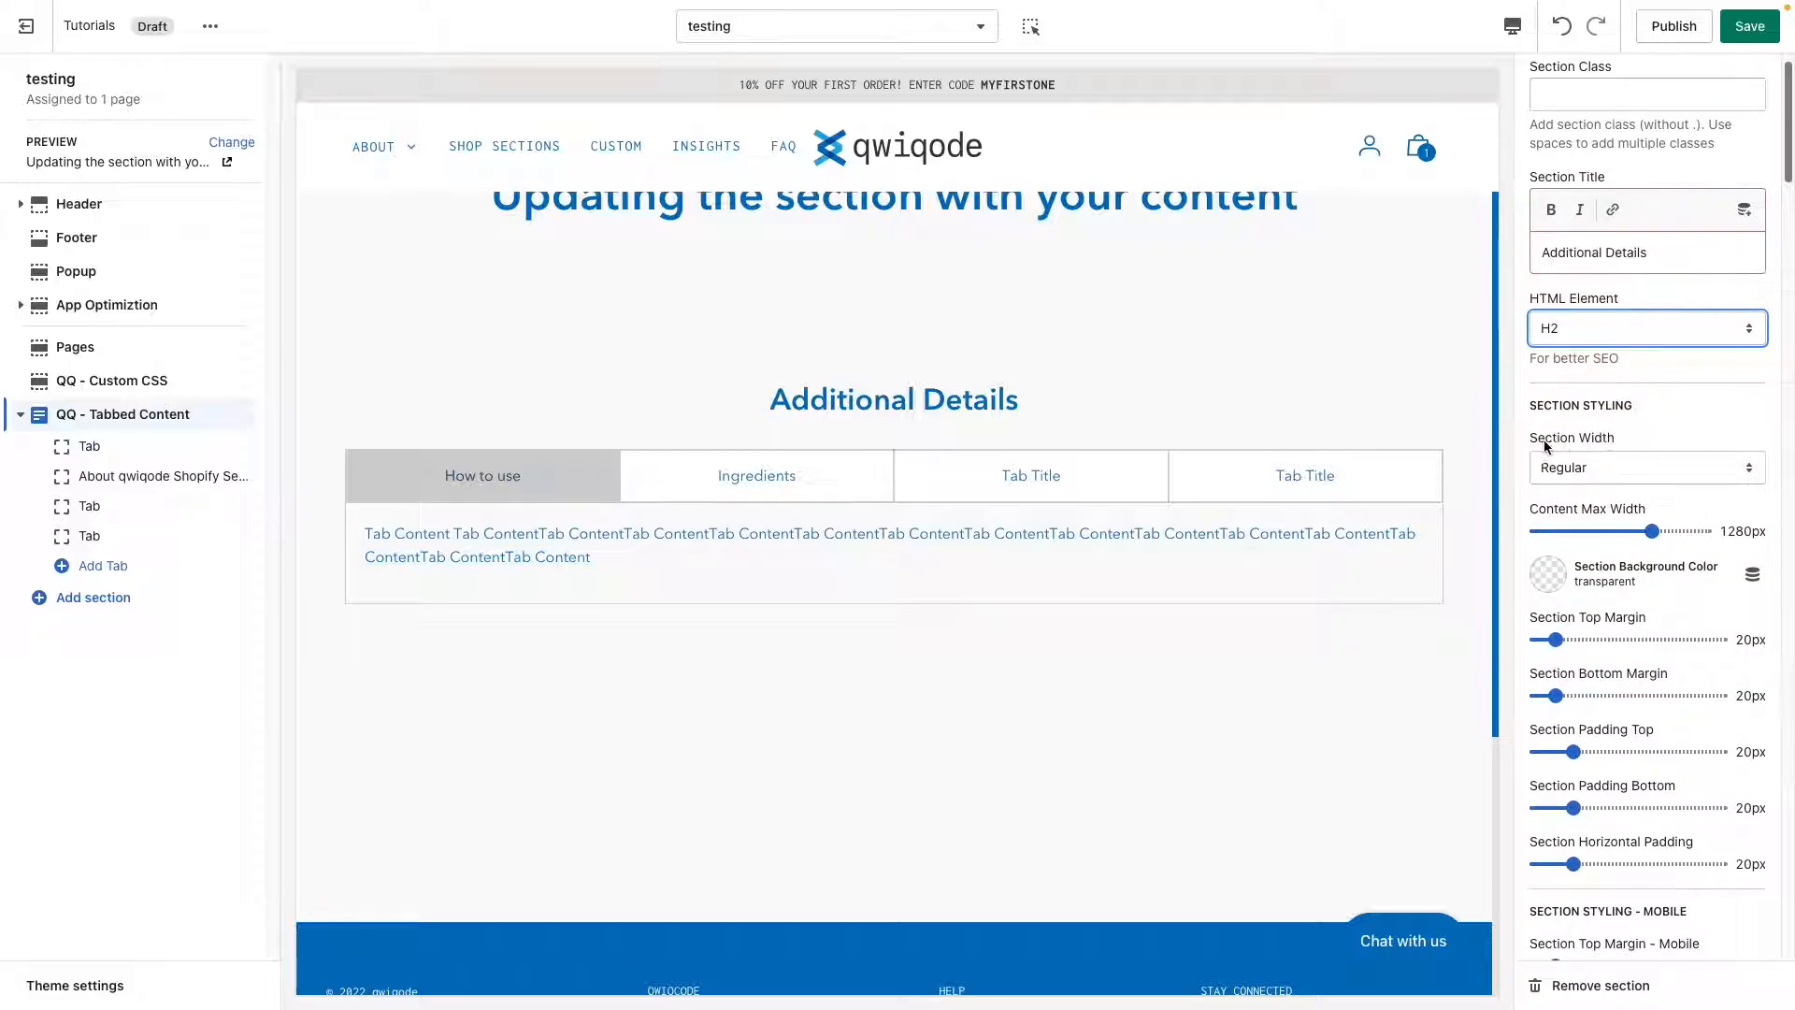
pyautogui.scroll(1, 1453, 487)
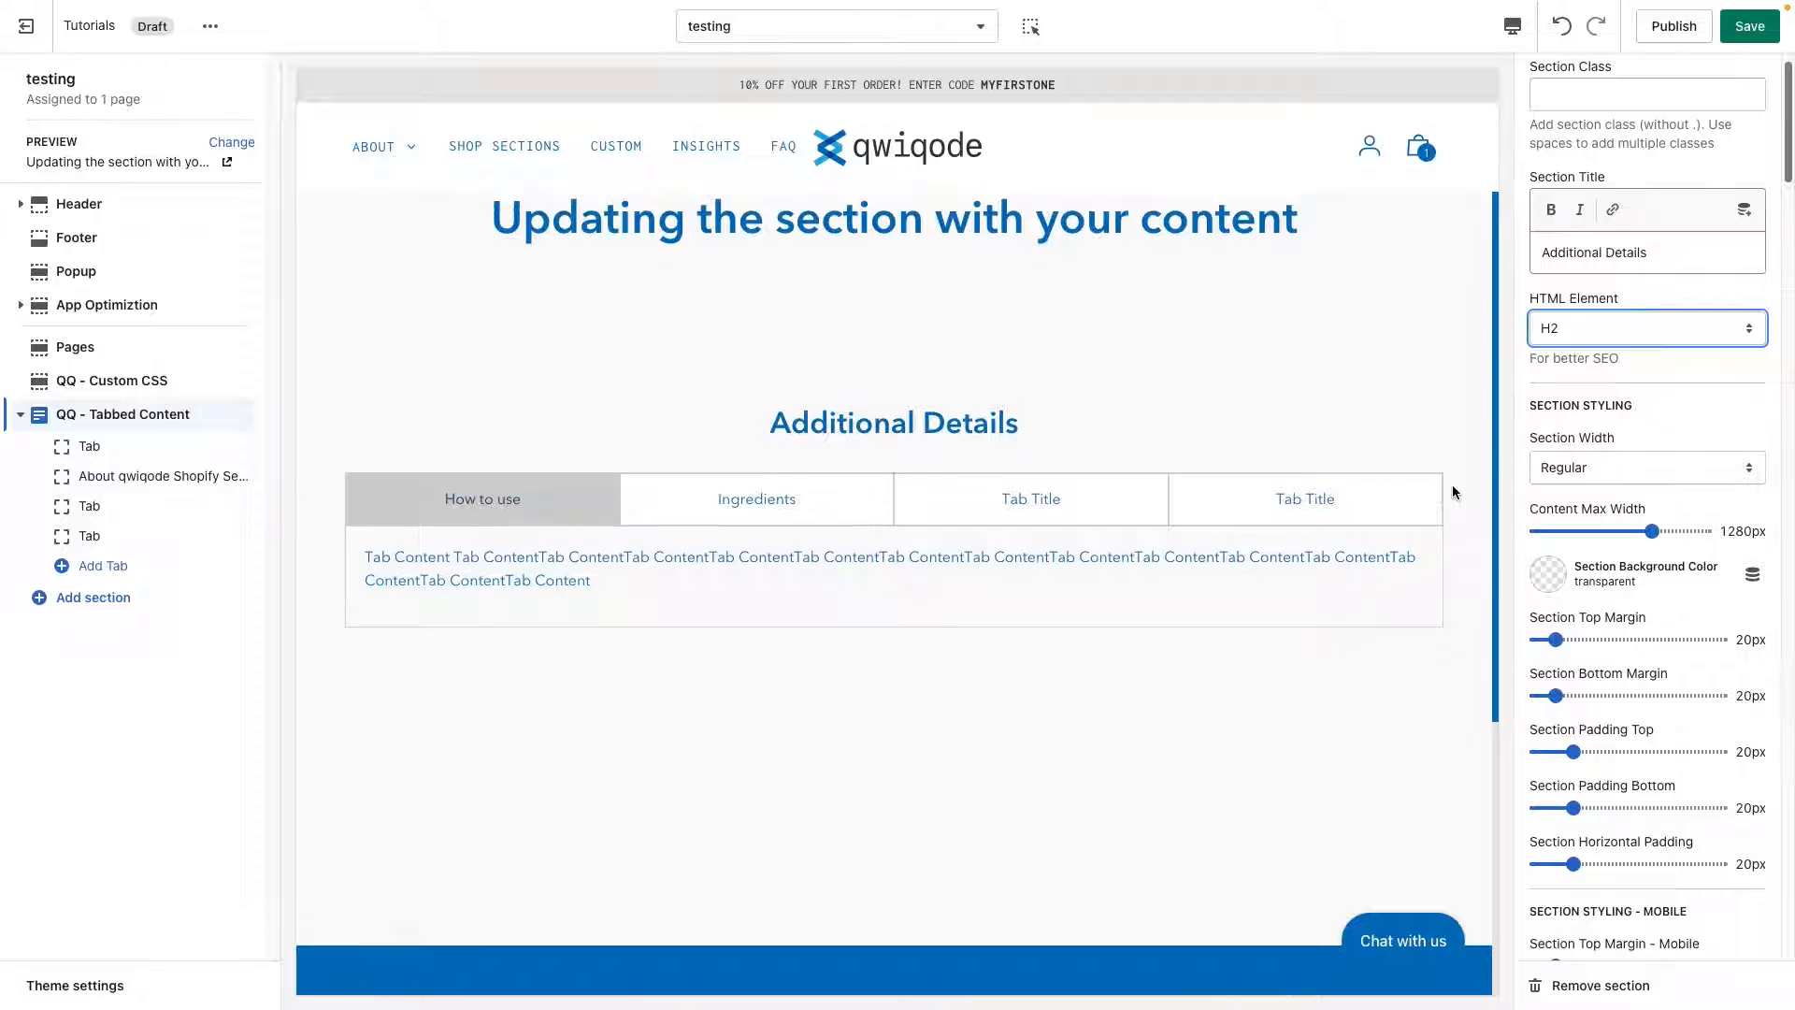
pyautogui.scroll(1, 1453, 492)
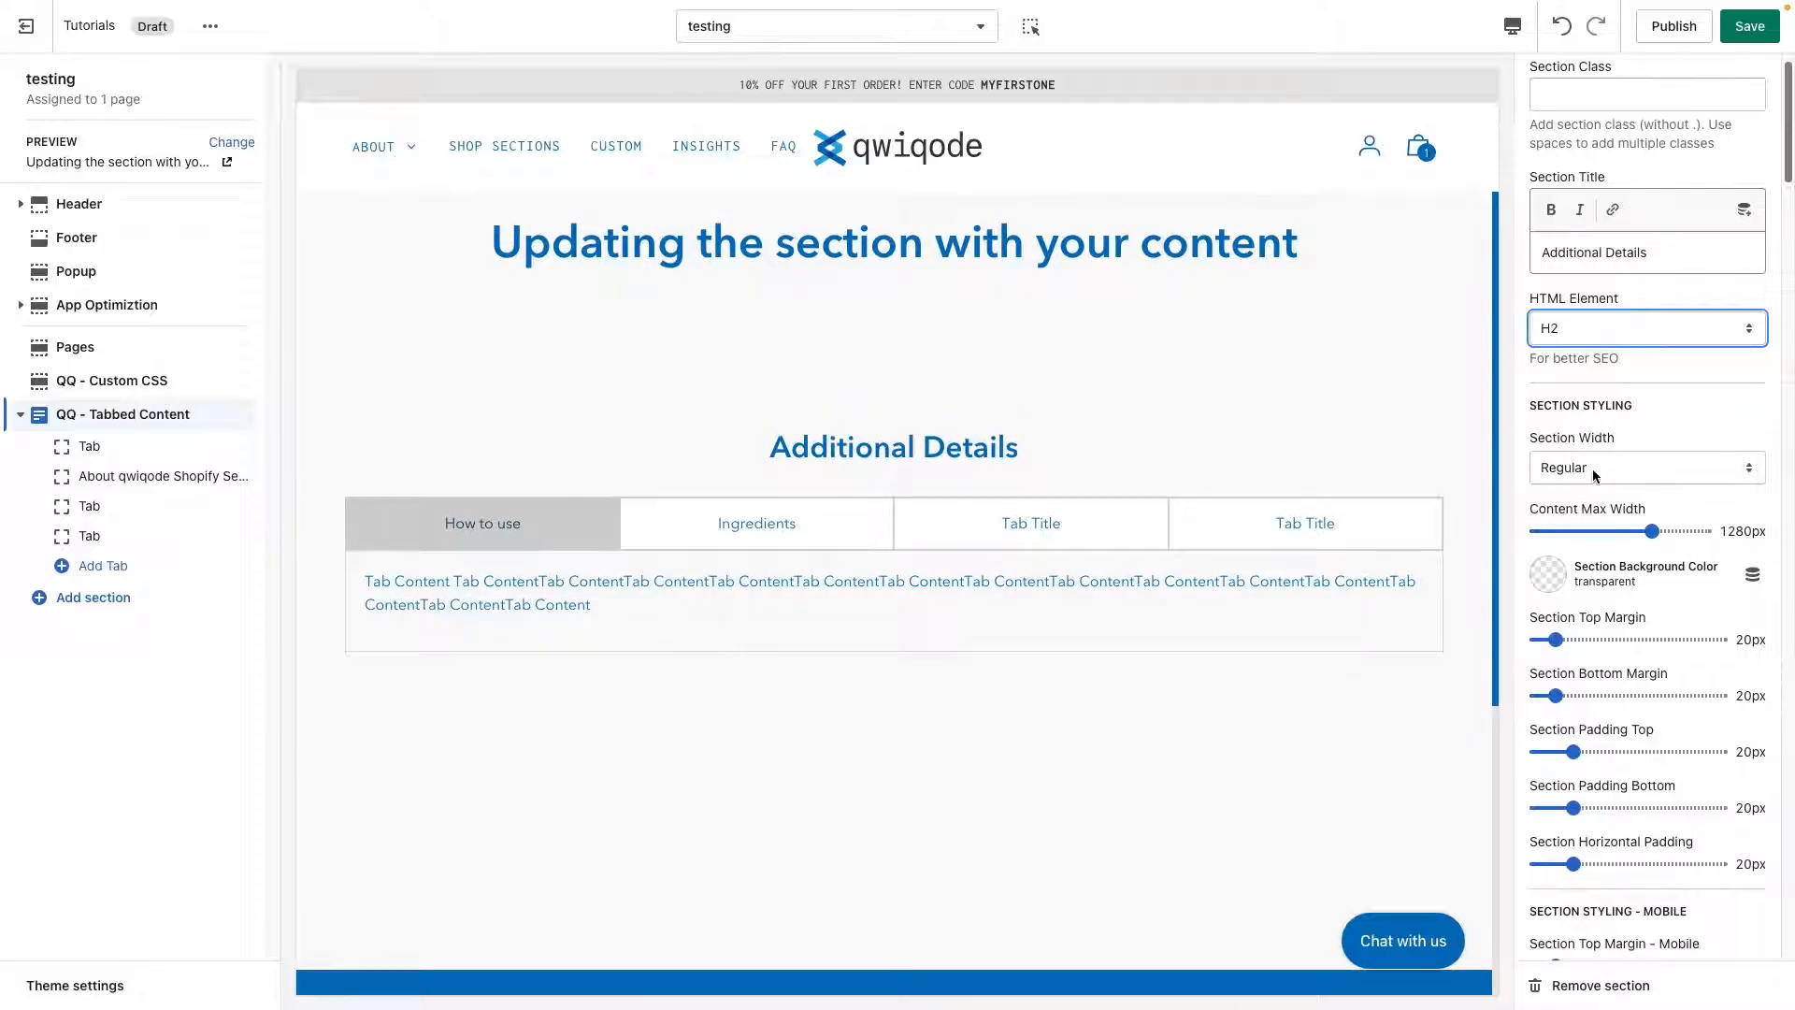
pyautogui.scroll(2, 1358, 418)
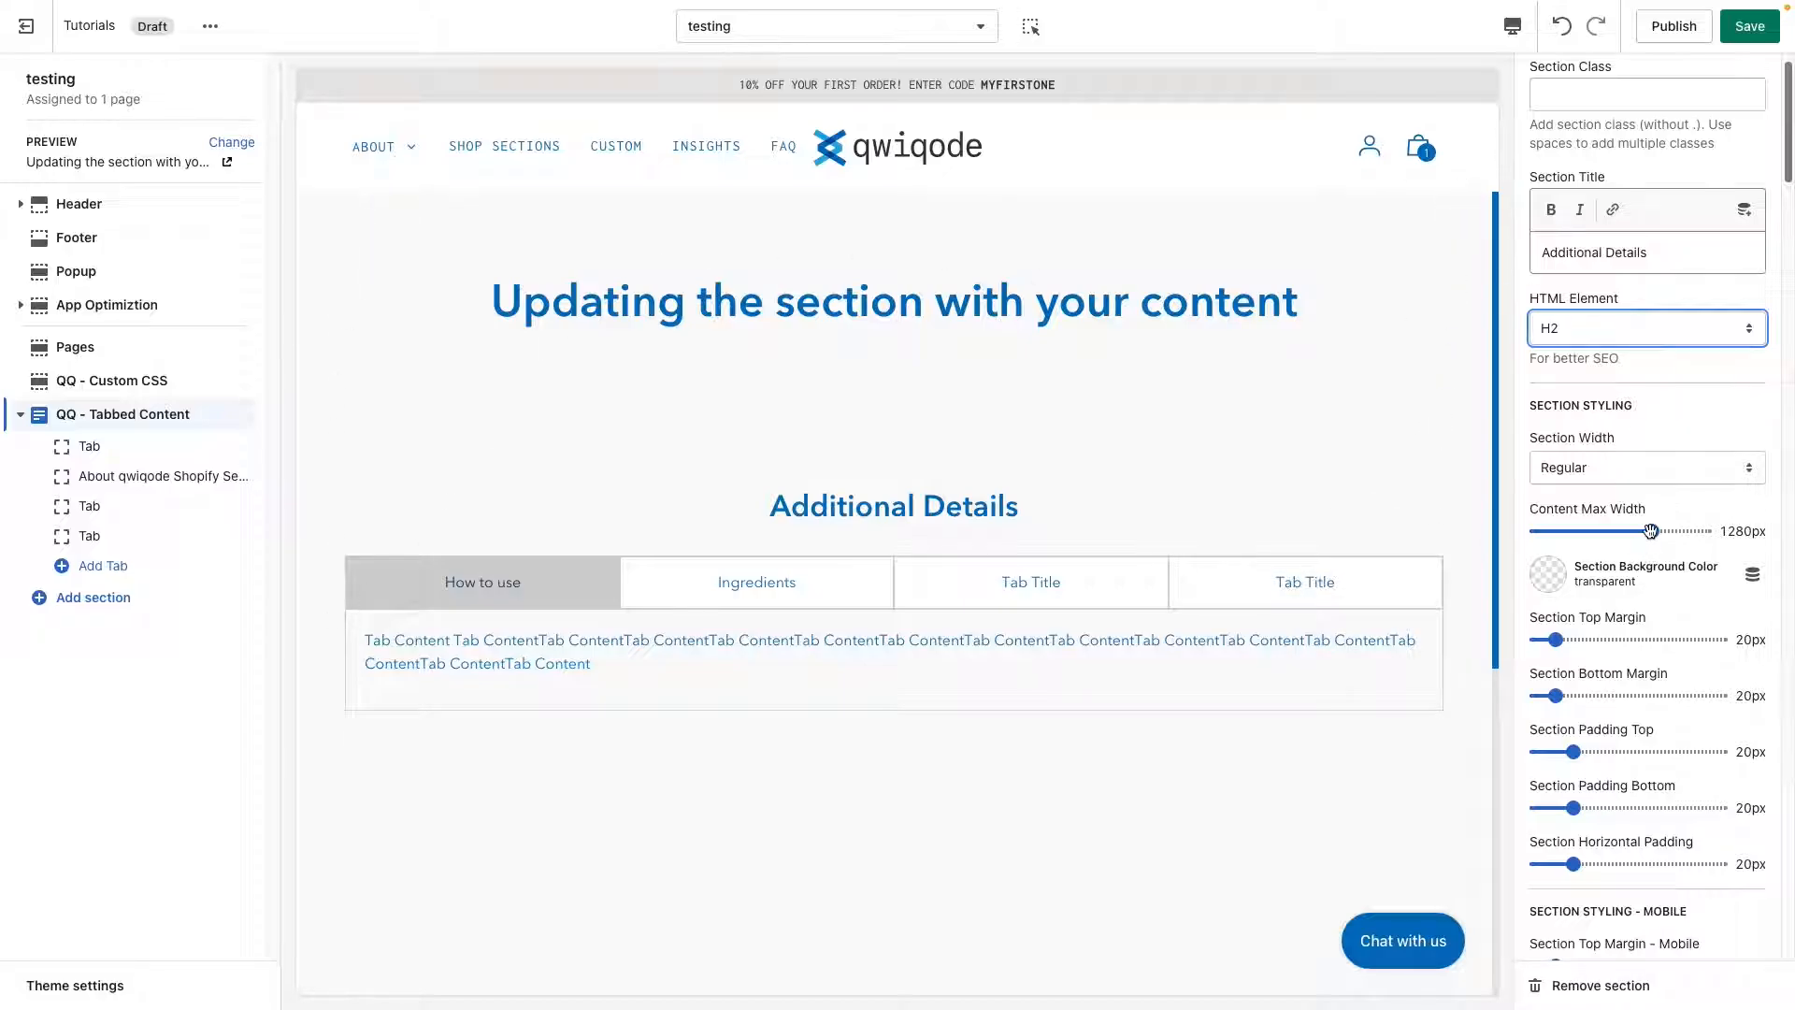
pyautogui.moveTo(1652, 531)
pyautogui.mouseDown()
pyautogui.moveTo(1572, 530)
pyautogui.moveTo(1646, 531)
pyautogui.mouseUp()
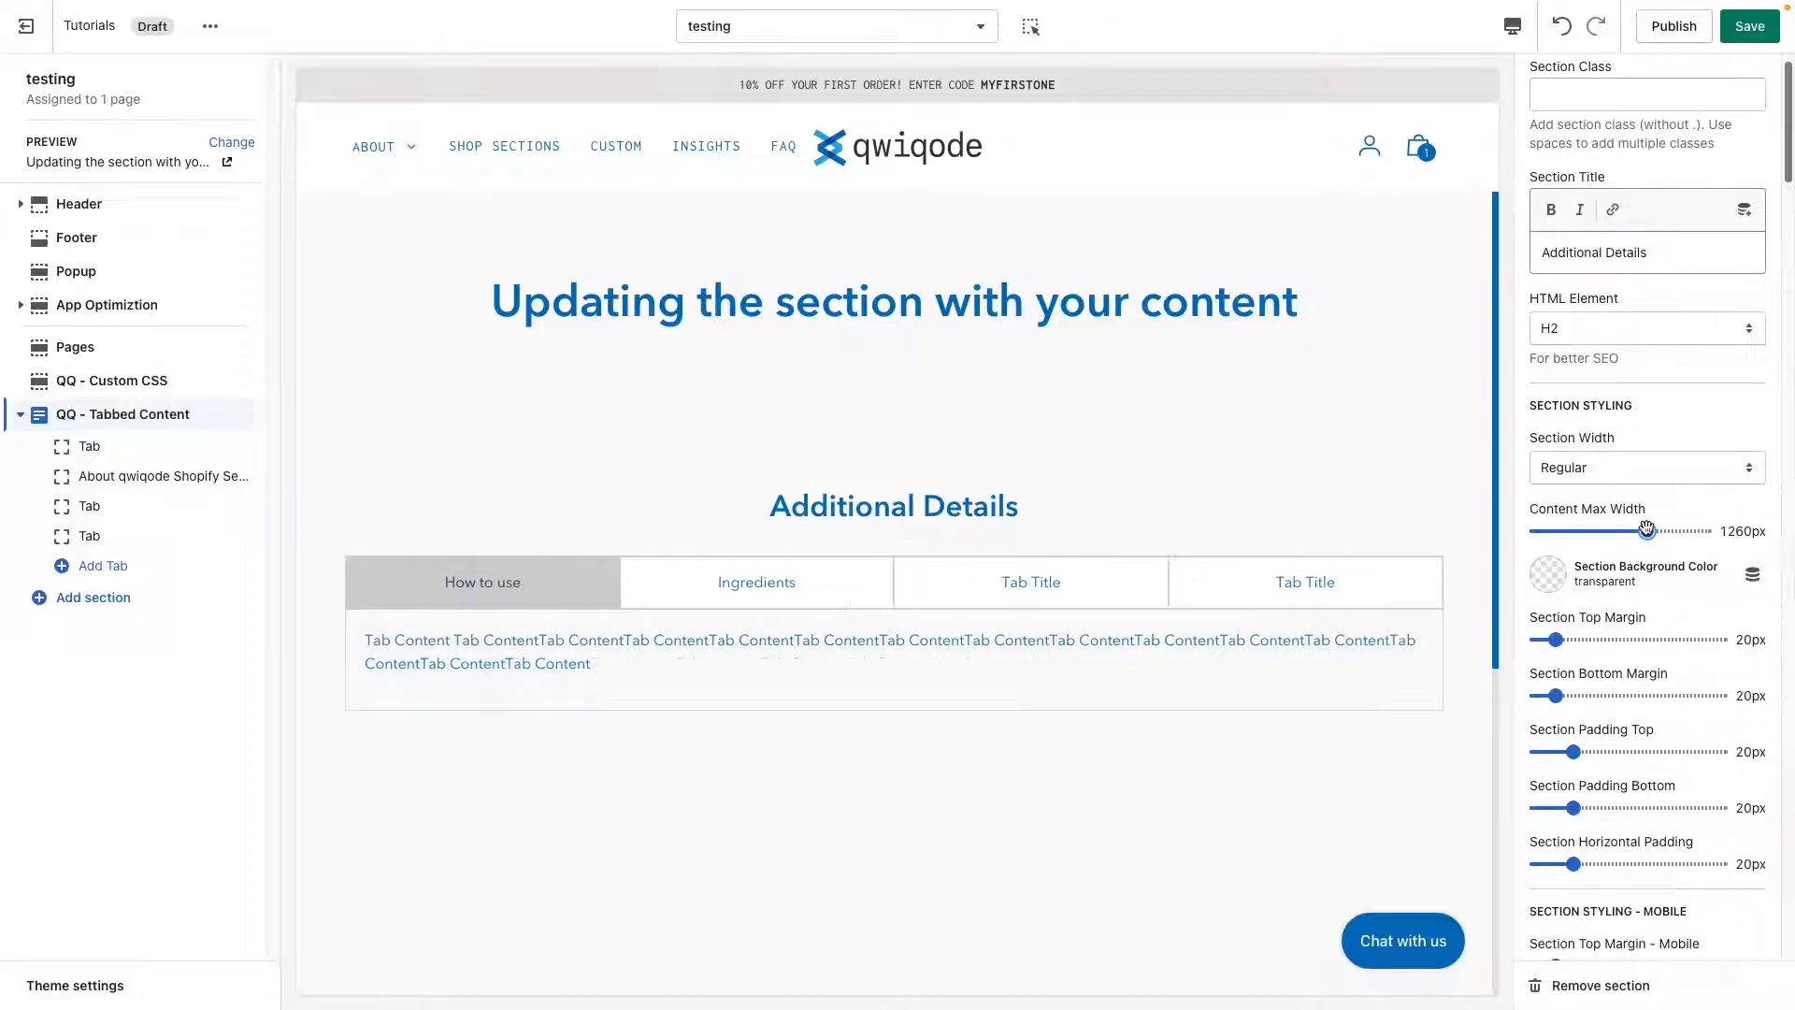
pyautogui.click(1635, 469)
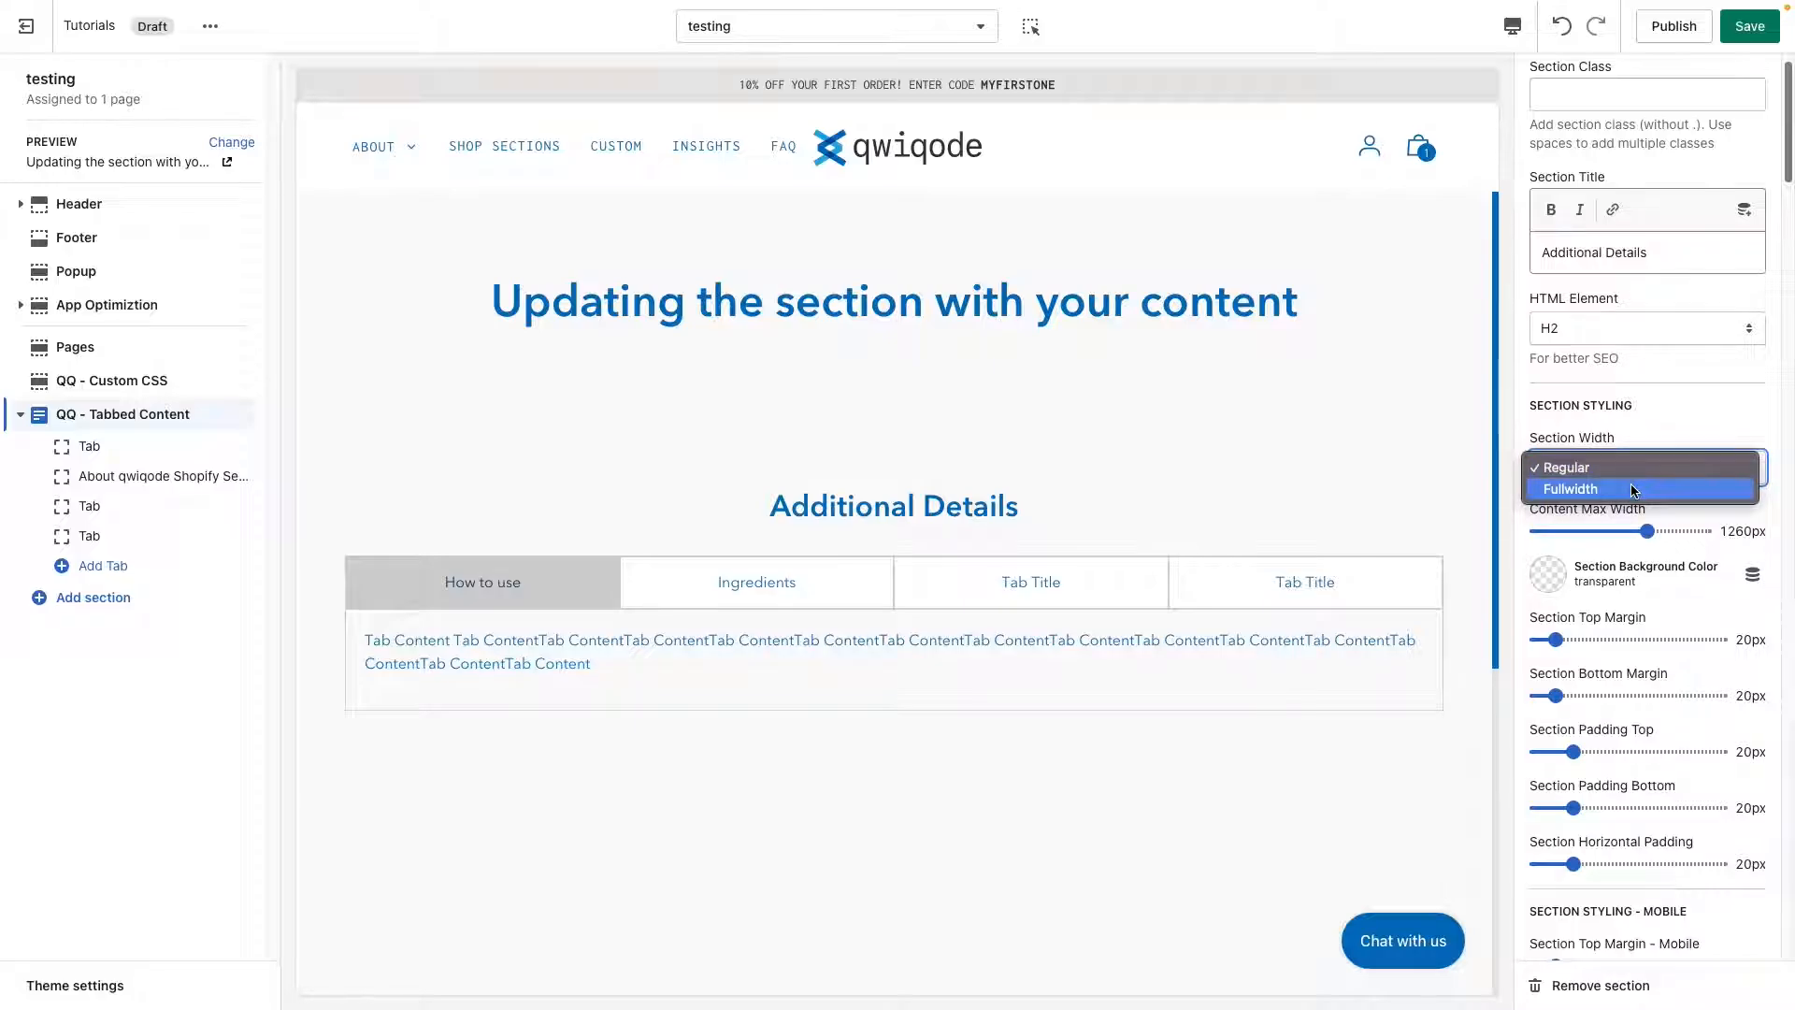
pyautogui.click(1633, 488)
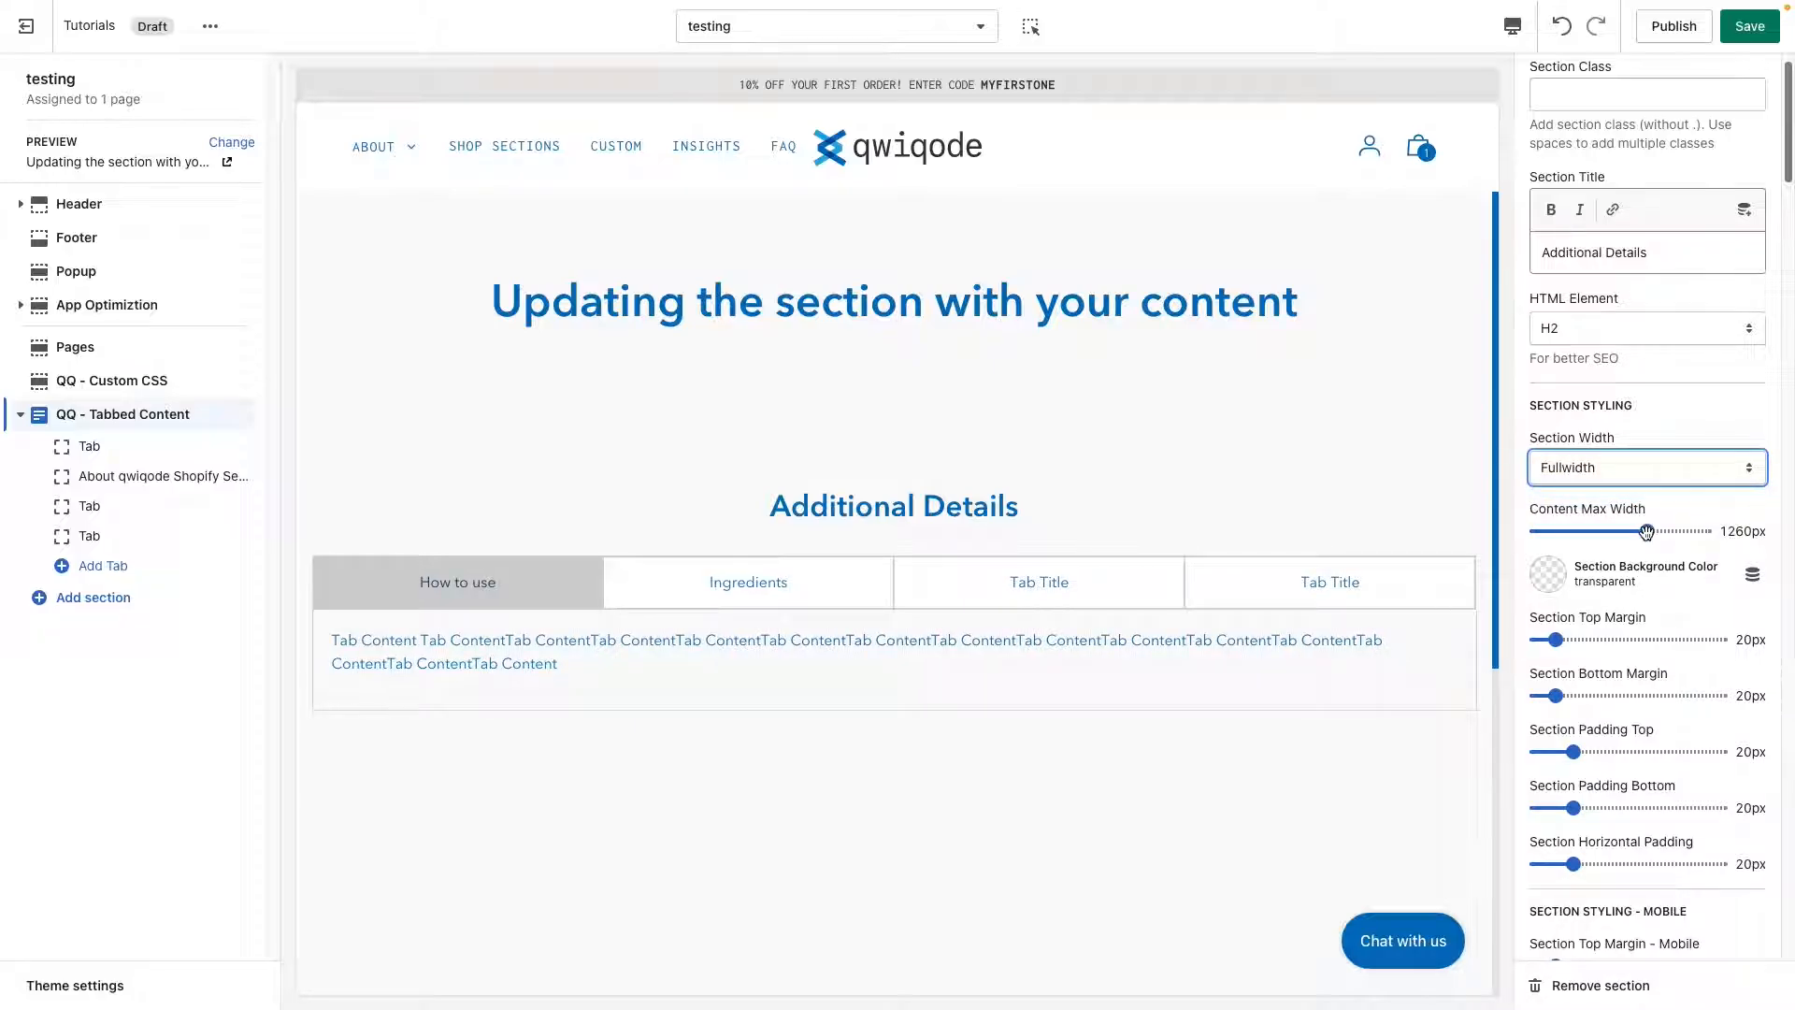
# Set the tabbed section's background color to the grey #D1D1D1 from the currently used colors.
pyautogui.scroll(-1, 1646, 659)
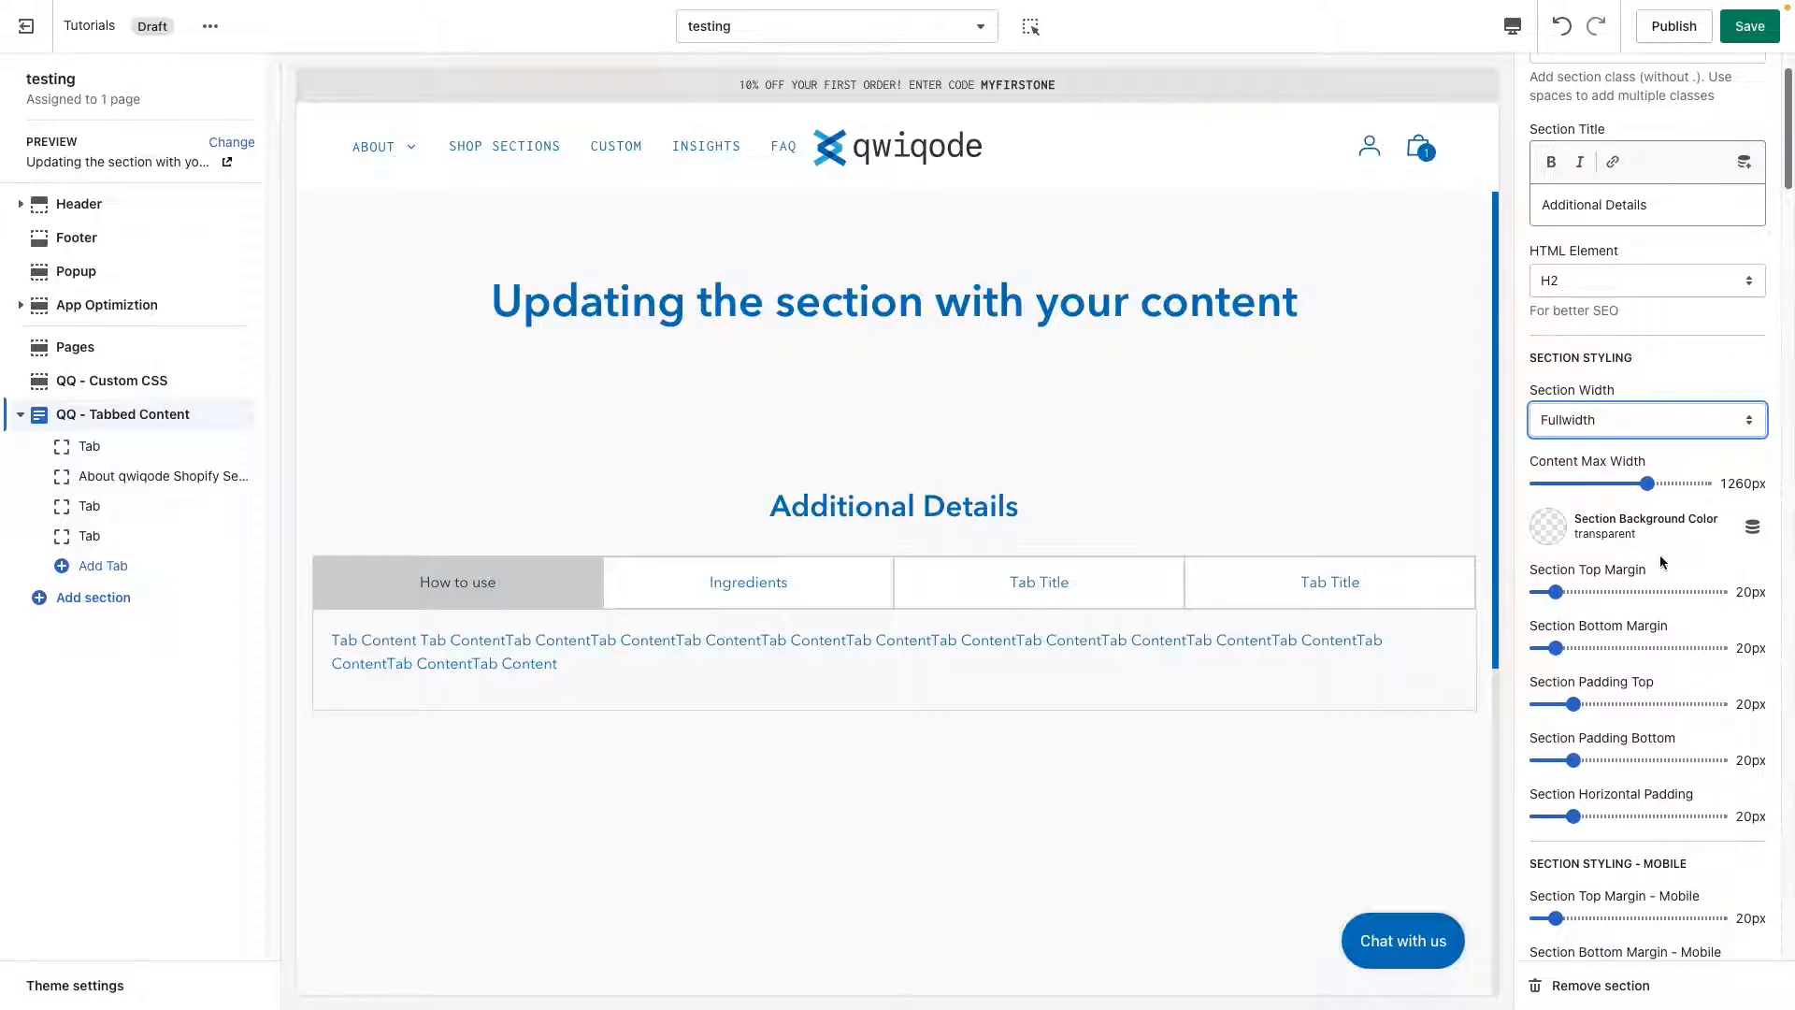
pyautogui.click(1555, 531)
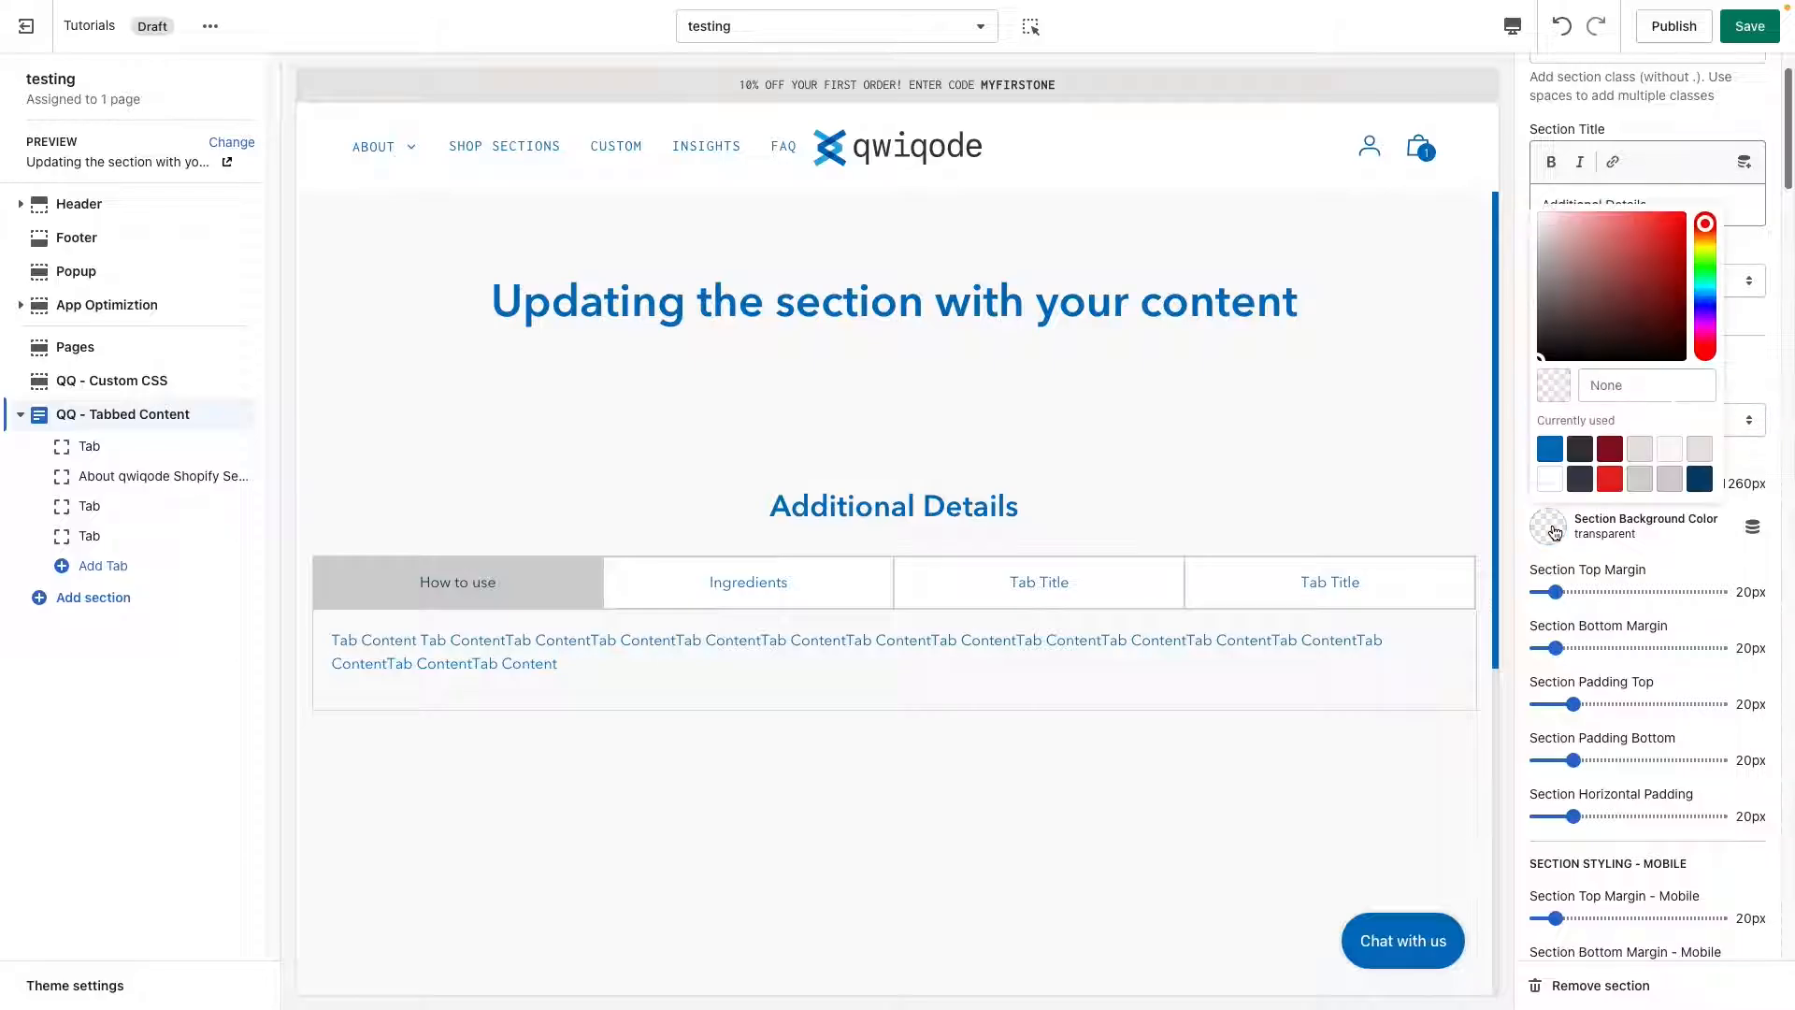
pyautogui.click(1666, 486)
pyautogui.click(1747, 557)
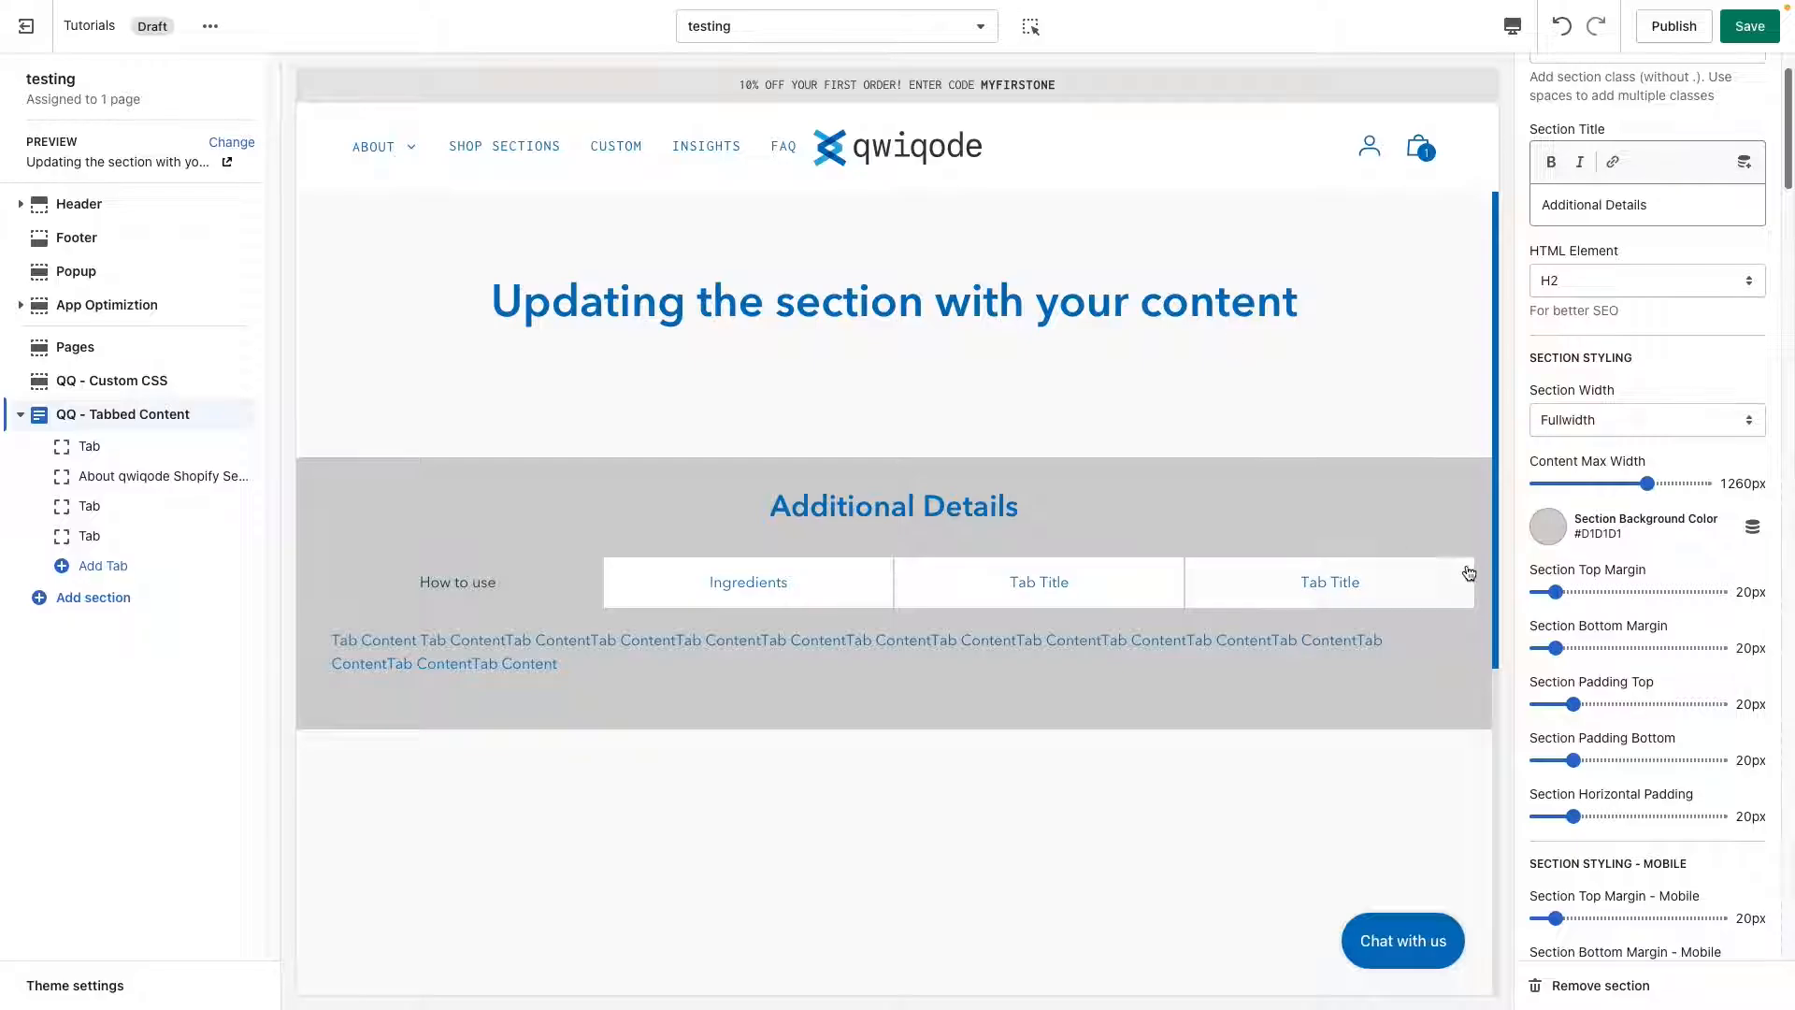
# Set the section's top margin to 50px and its bottom margin to 90px.
pyautogui.moveTo(1556, 592); pyautogui.dragTo(1601, 591)
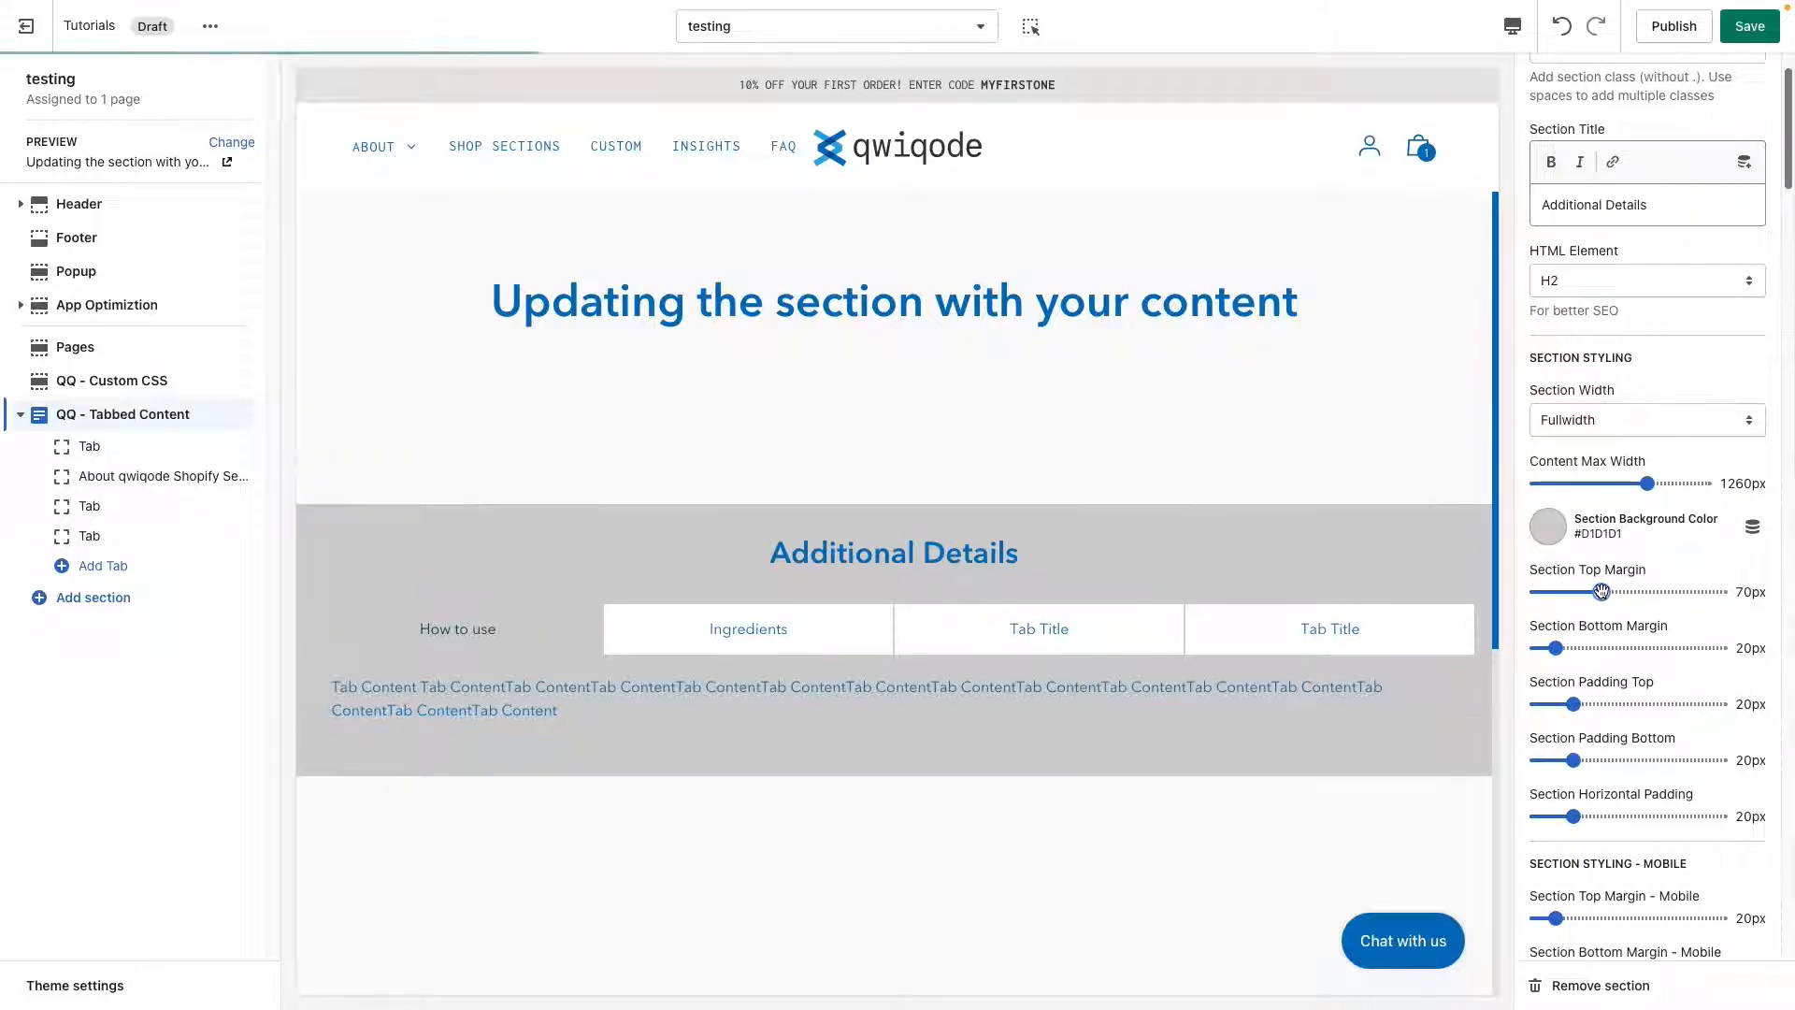
pyautogui.moveTo(1600, 592); pyautogui.dragTo(1587, 648)
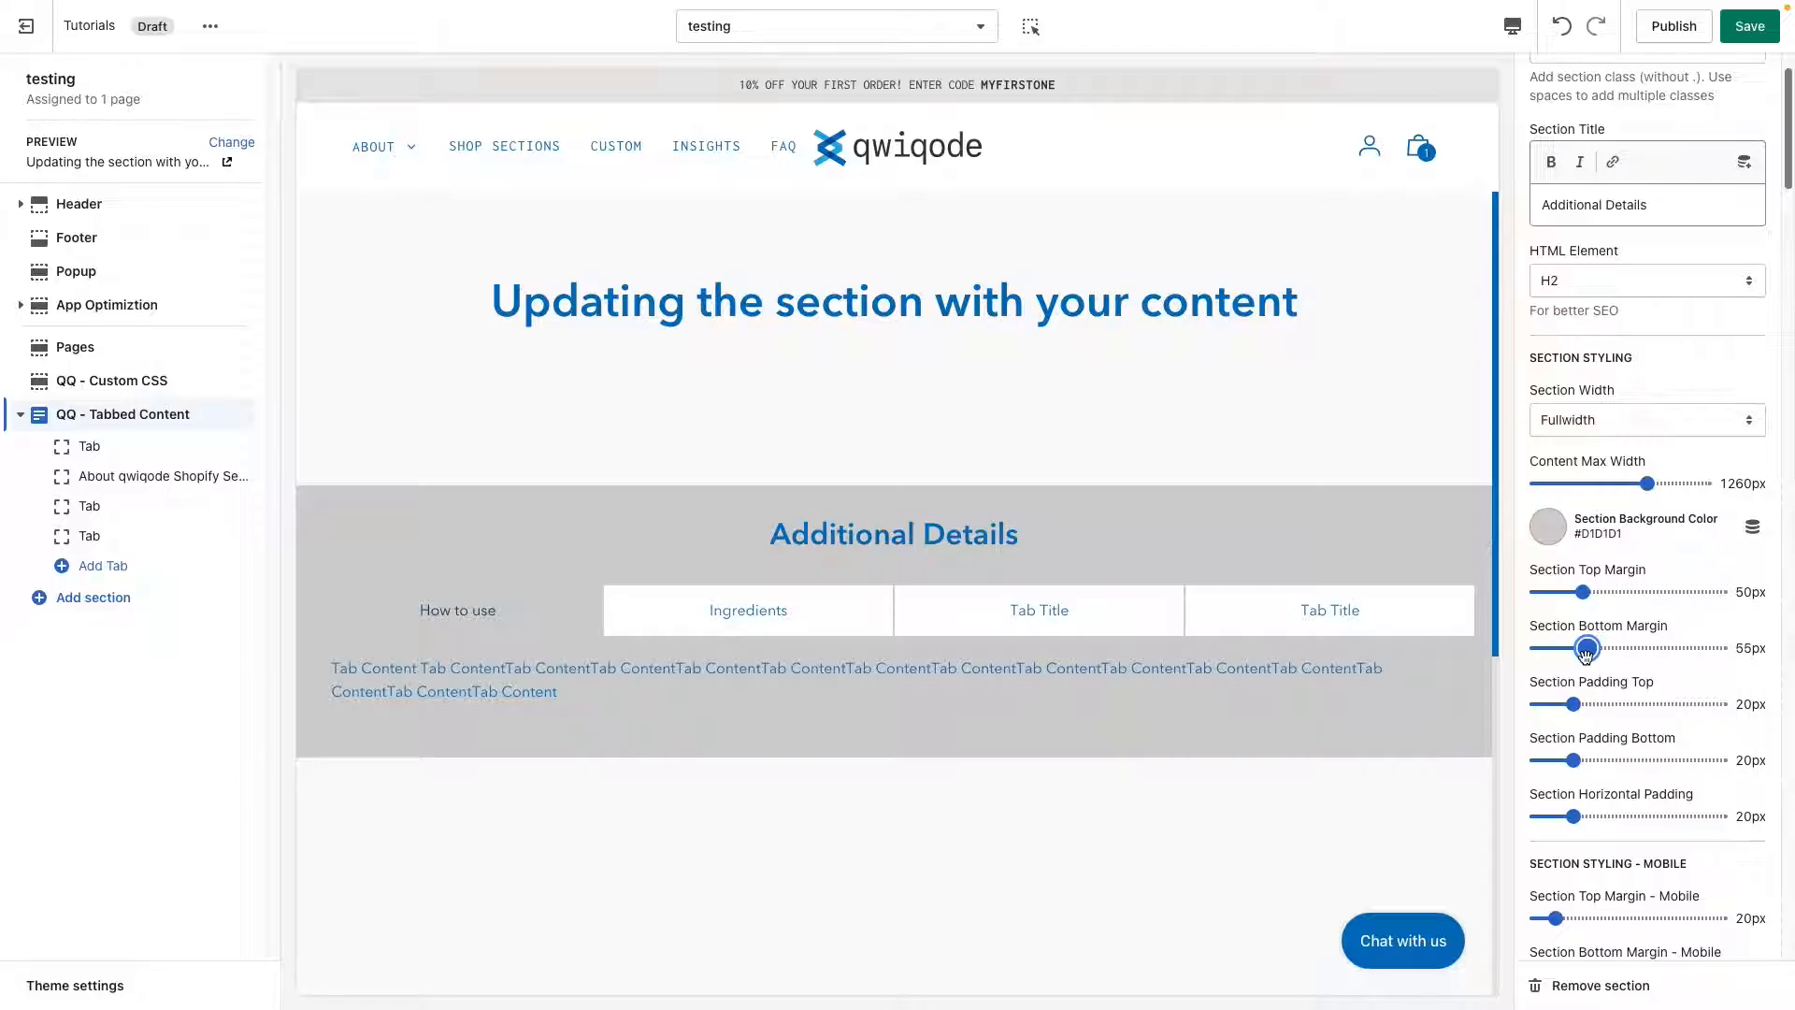
pyautogui.scroll(-3, 1163, 766)
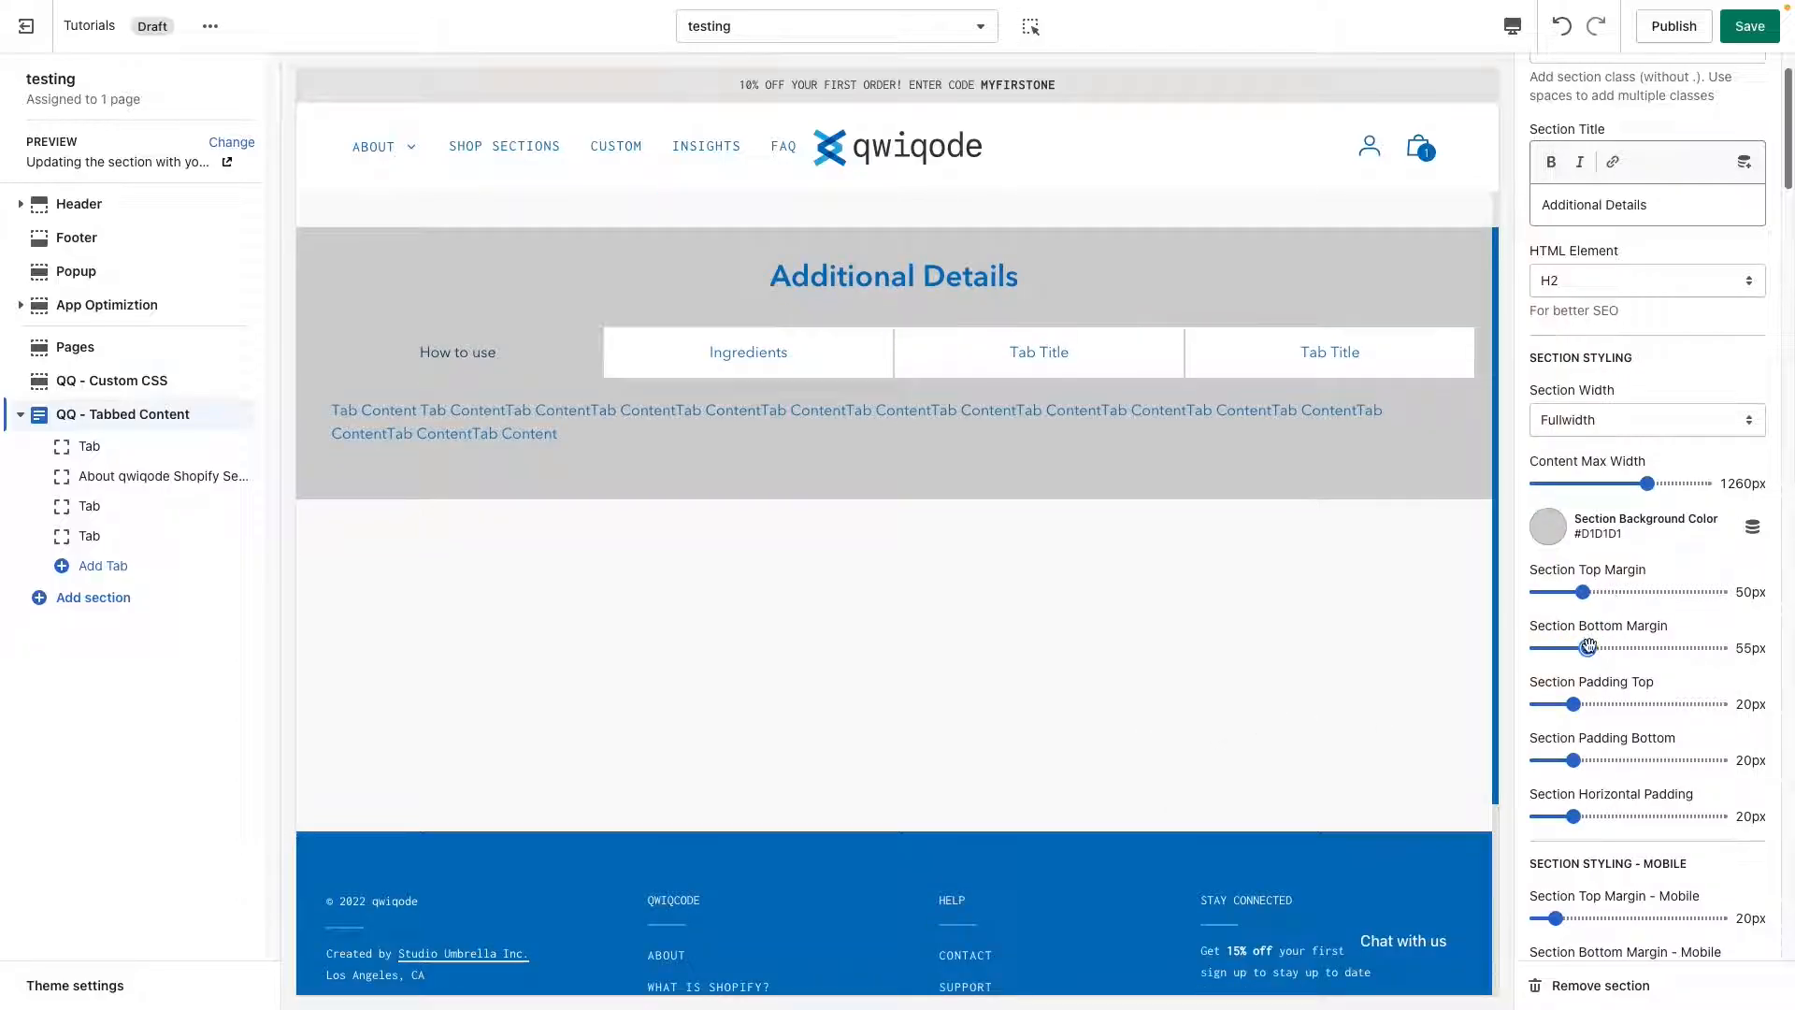
pyautogui.moveTo(1588, 648); pyautogui.dragTo(1620, 648)
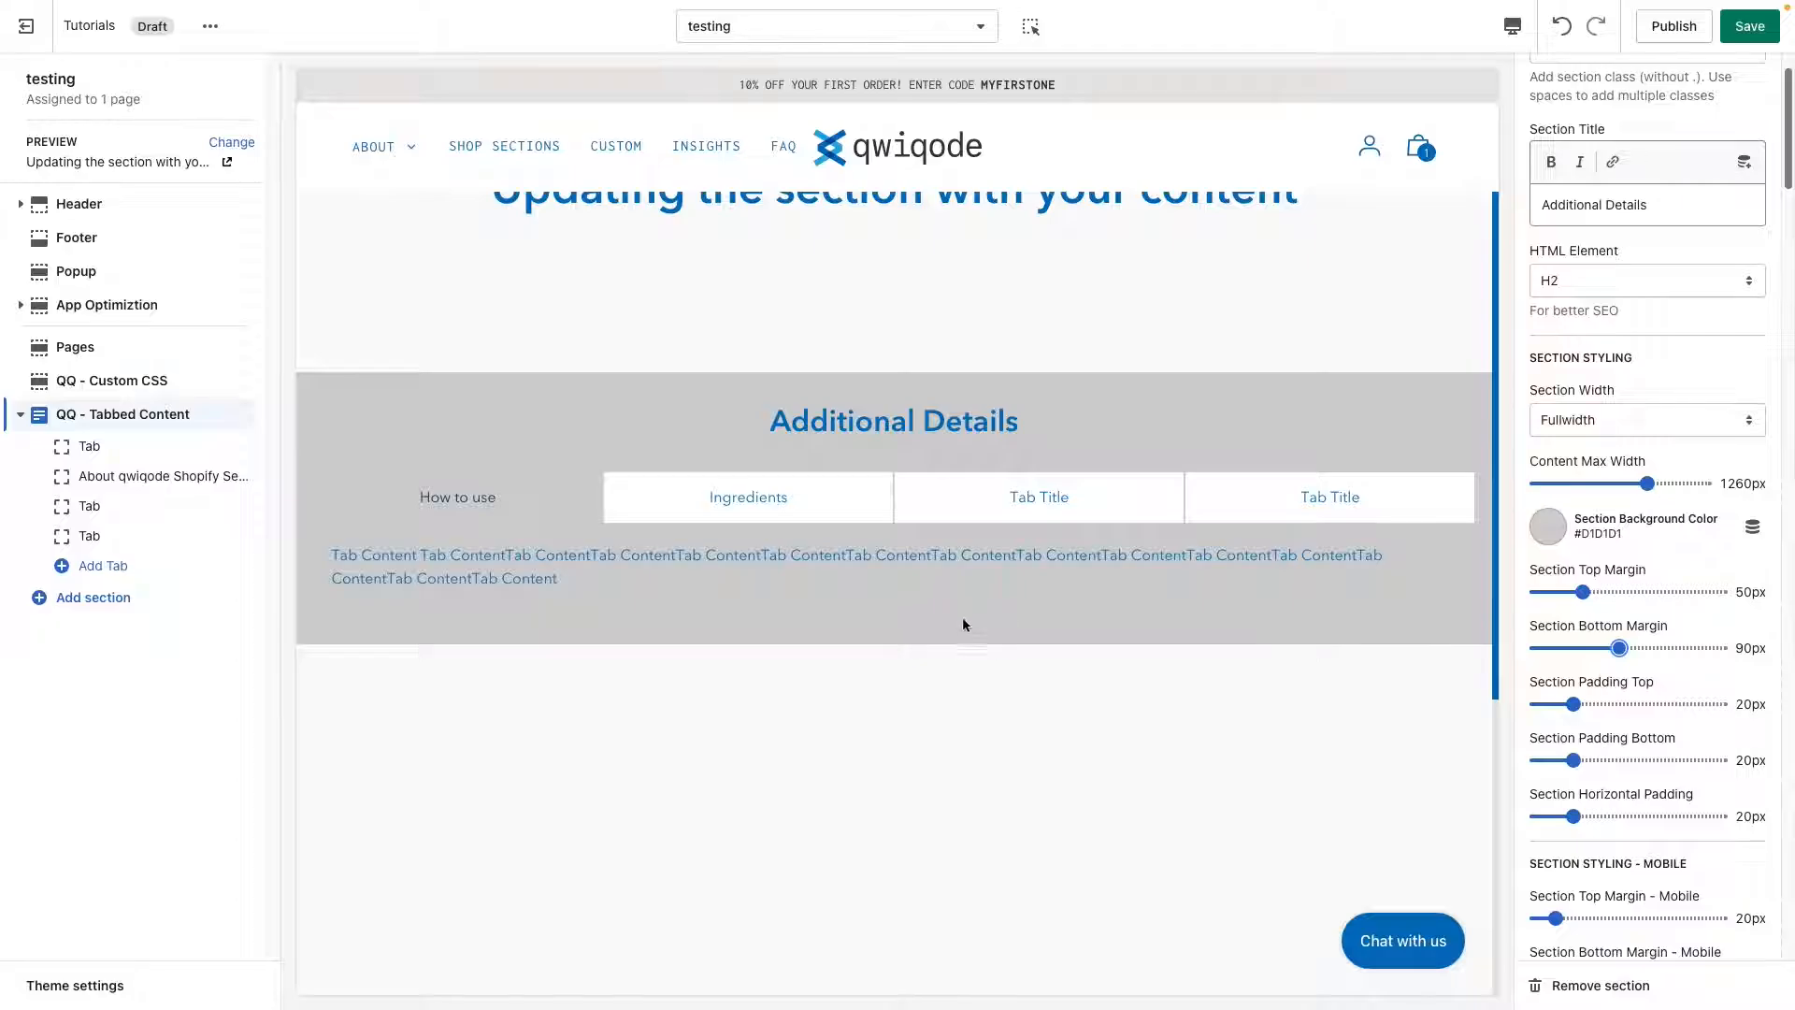
# Set the section's top padding to 45px, bottom padding to 40px and horizontal padding to 25px.
pyautogui.click(1608, 704)
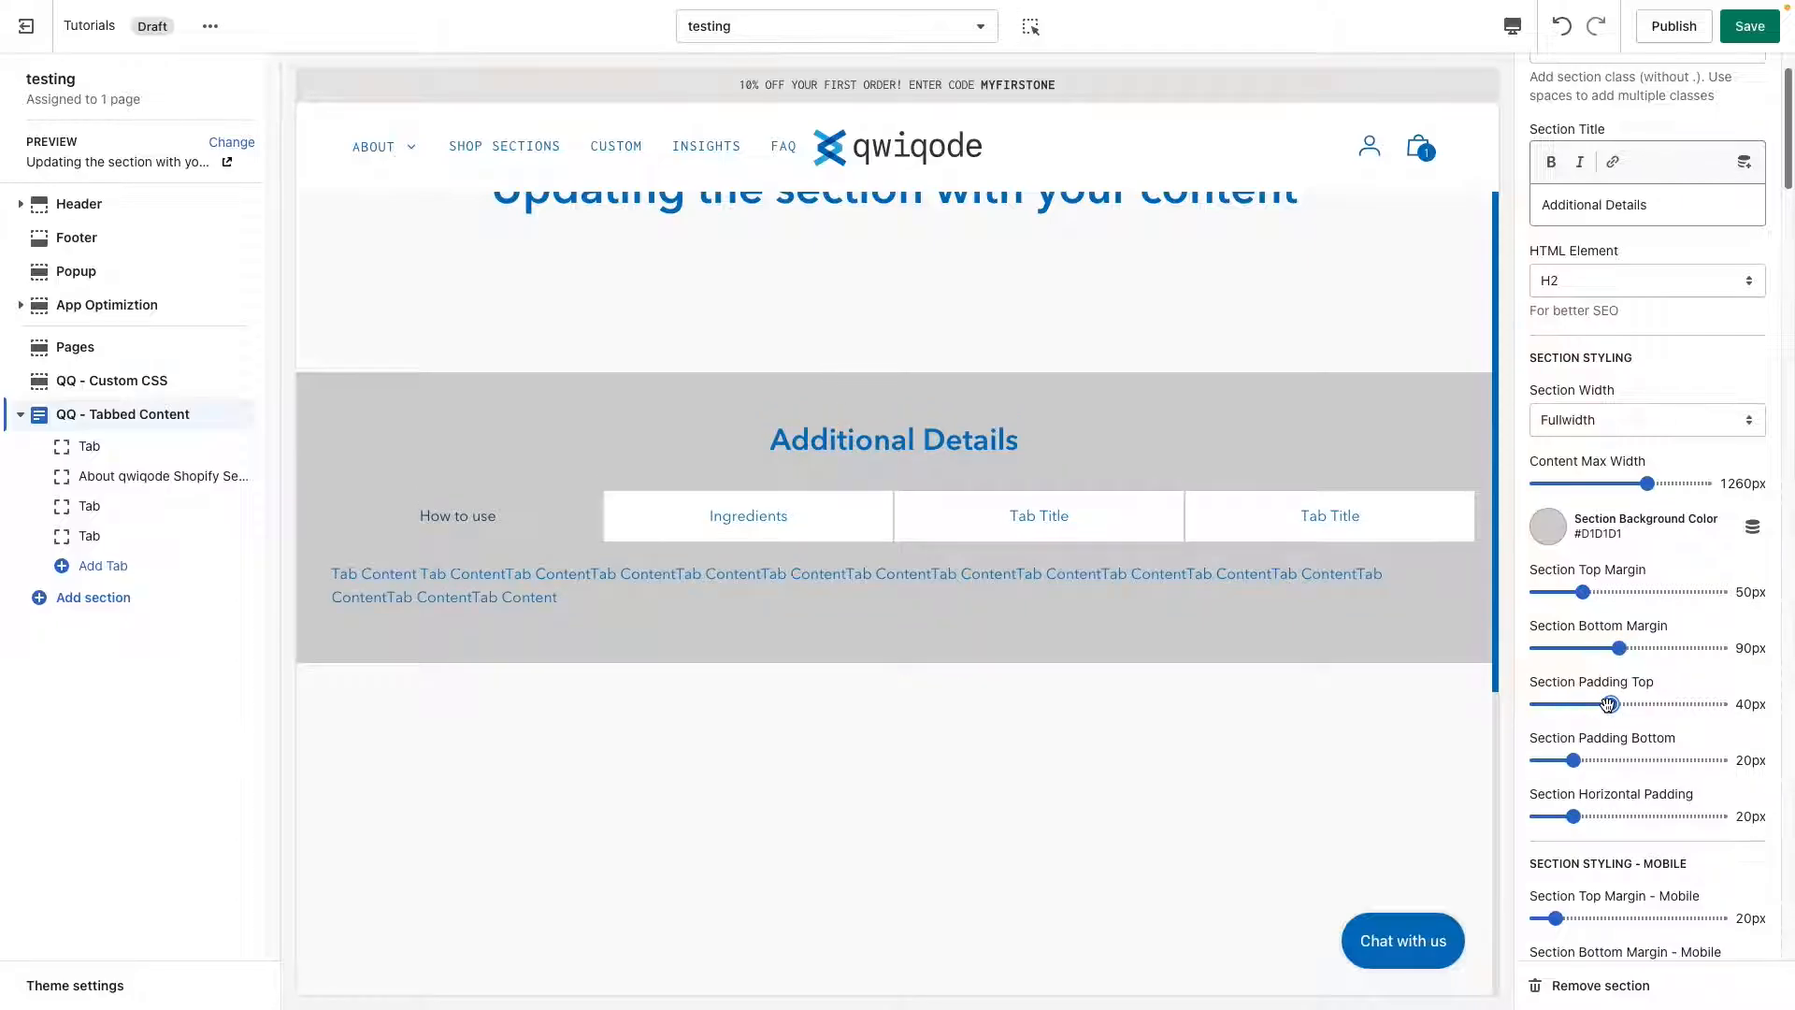
pyautogui.moveTo(1608, 704); pyautogui.dragTo(1619, 704)
pyautogui.click(1612, 759)
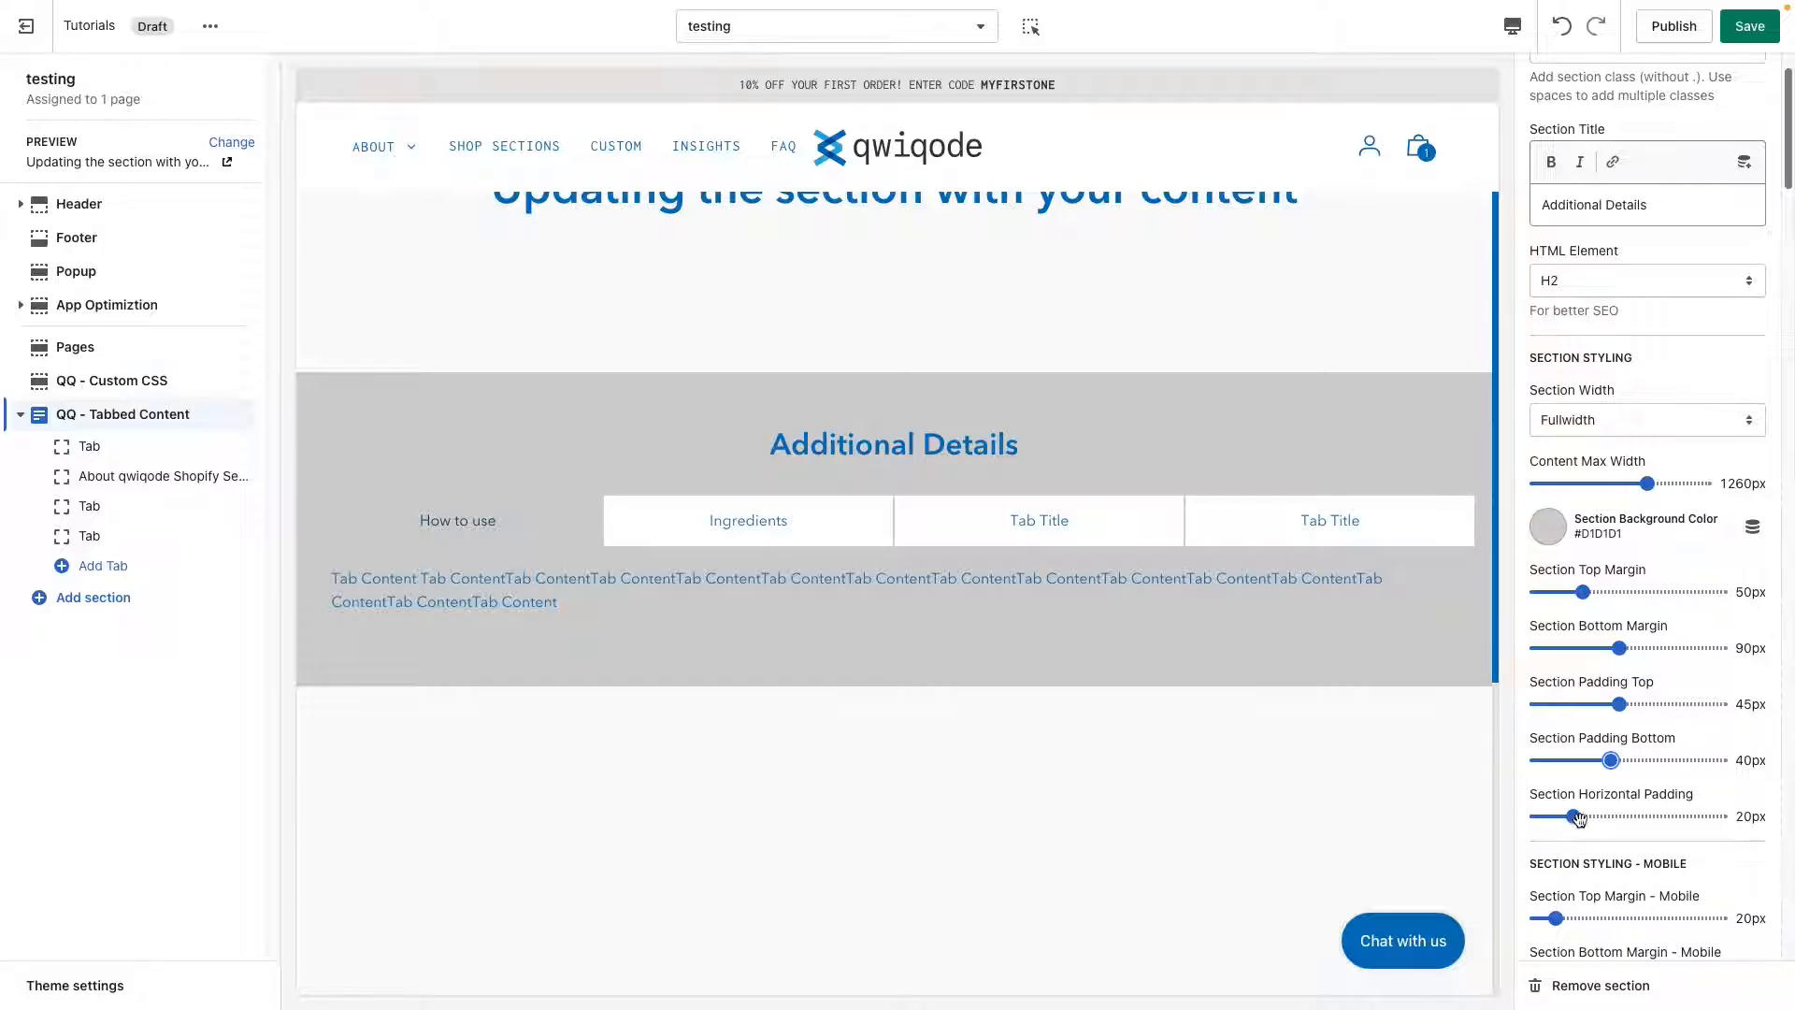
pyautogui.moveTo(1573, 817); pyautogui.dragTo(1403, 833)
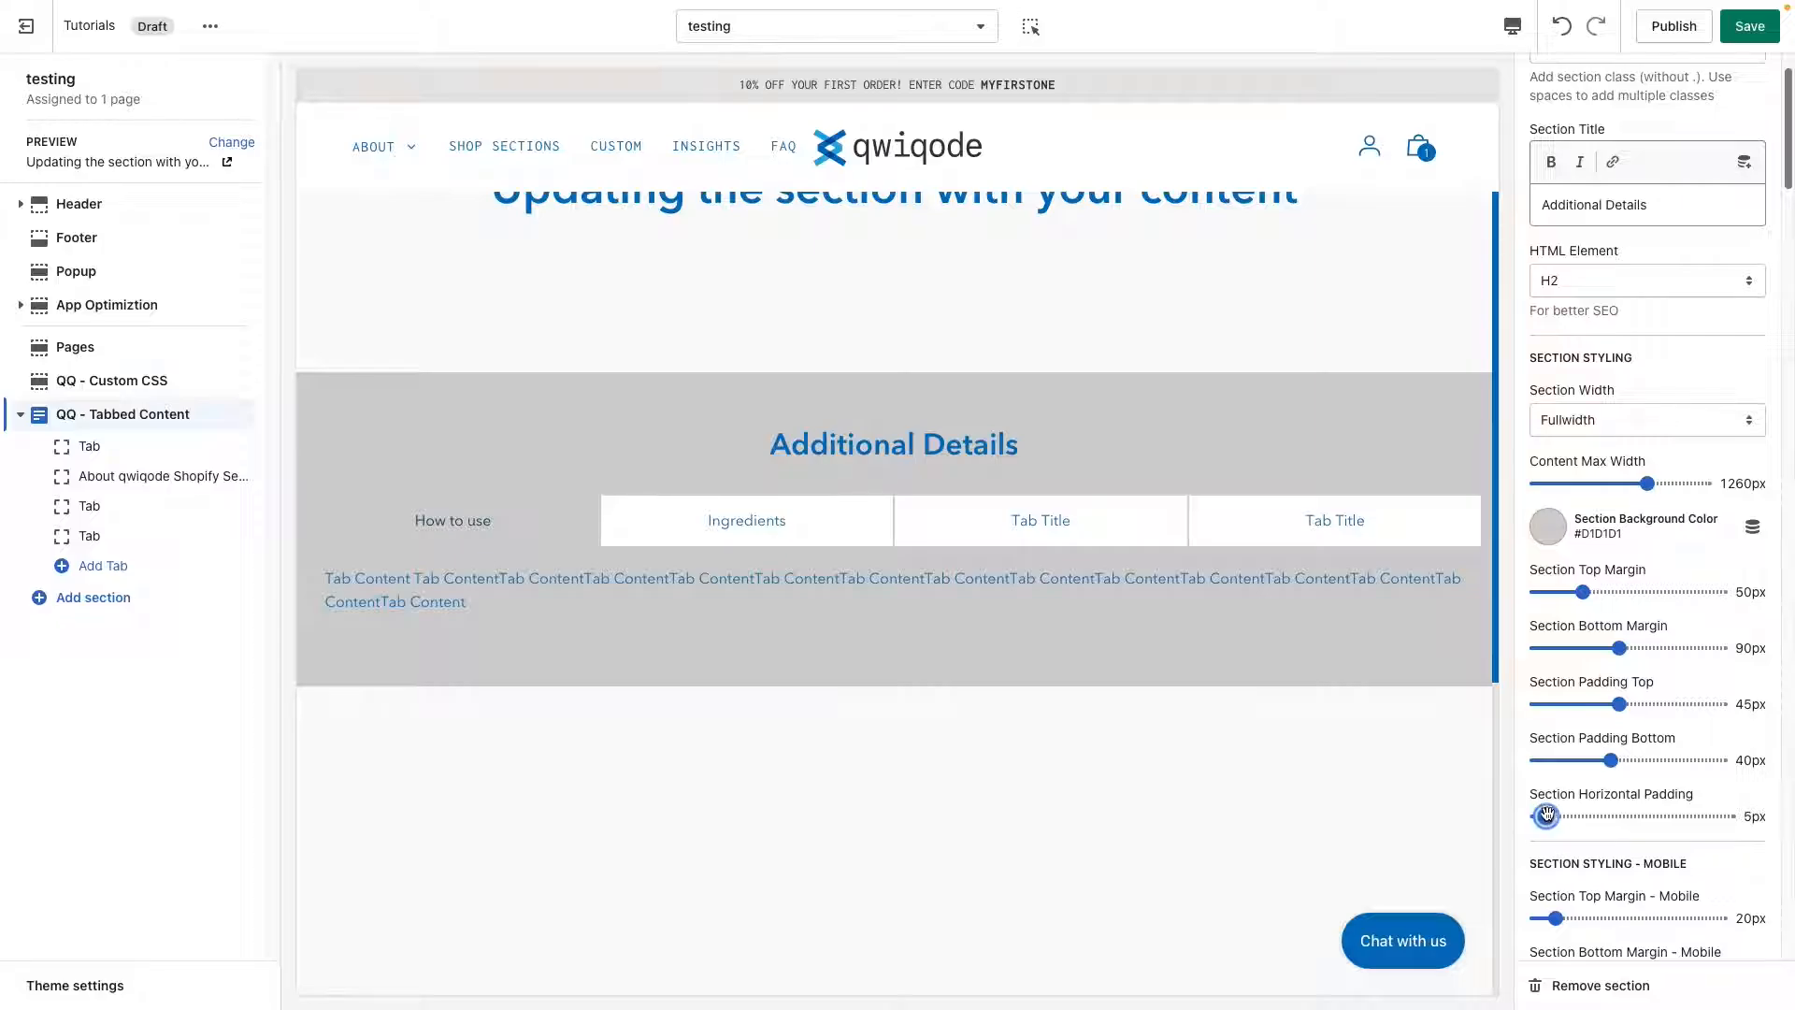
pyautogui.moveTo(1537, 816); pyautogui.dragTo(1582, 817)
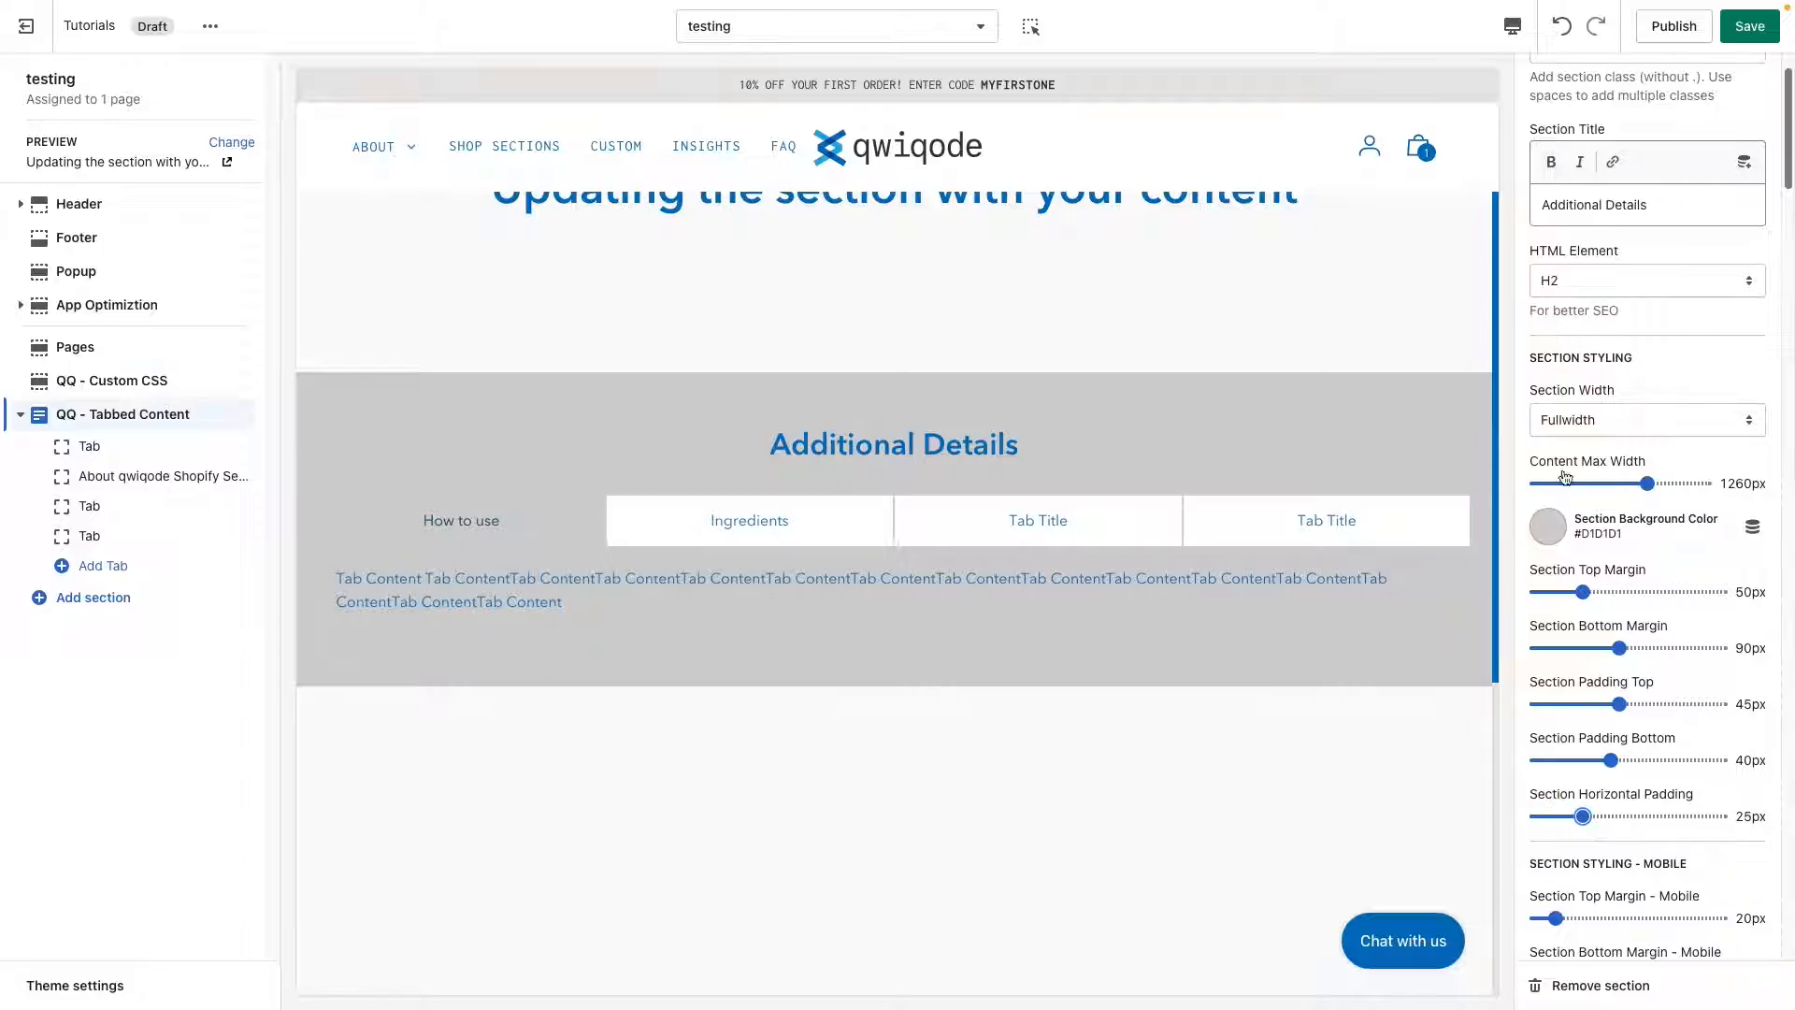
# Set the section width to Regular and increase the horizontal padding to 60px.
pyautogui.click(1573, 421)
pyautogui.click(1577, 400)
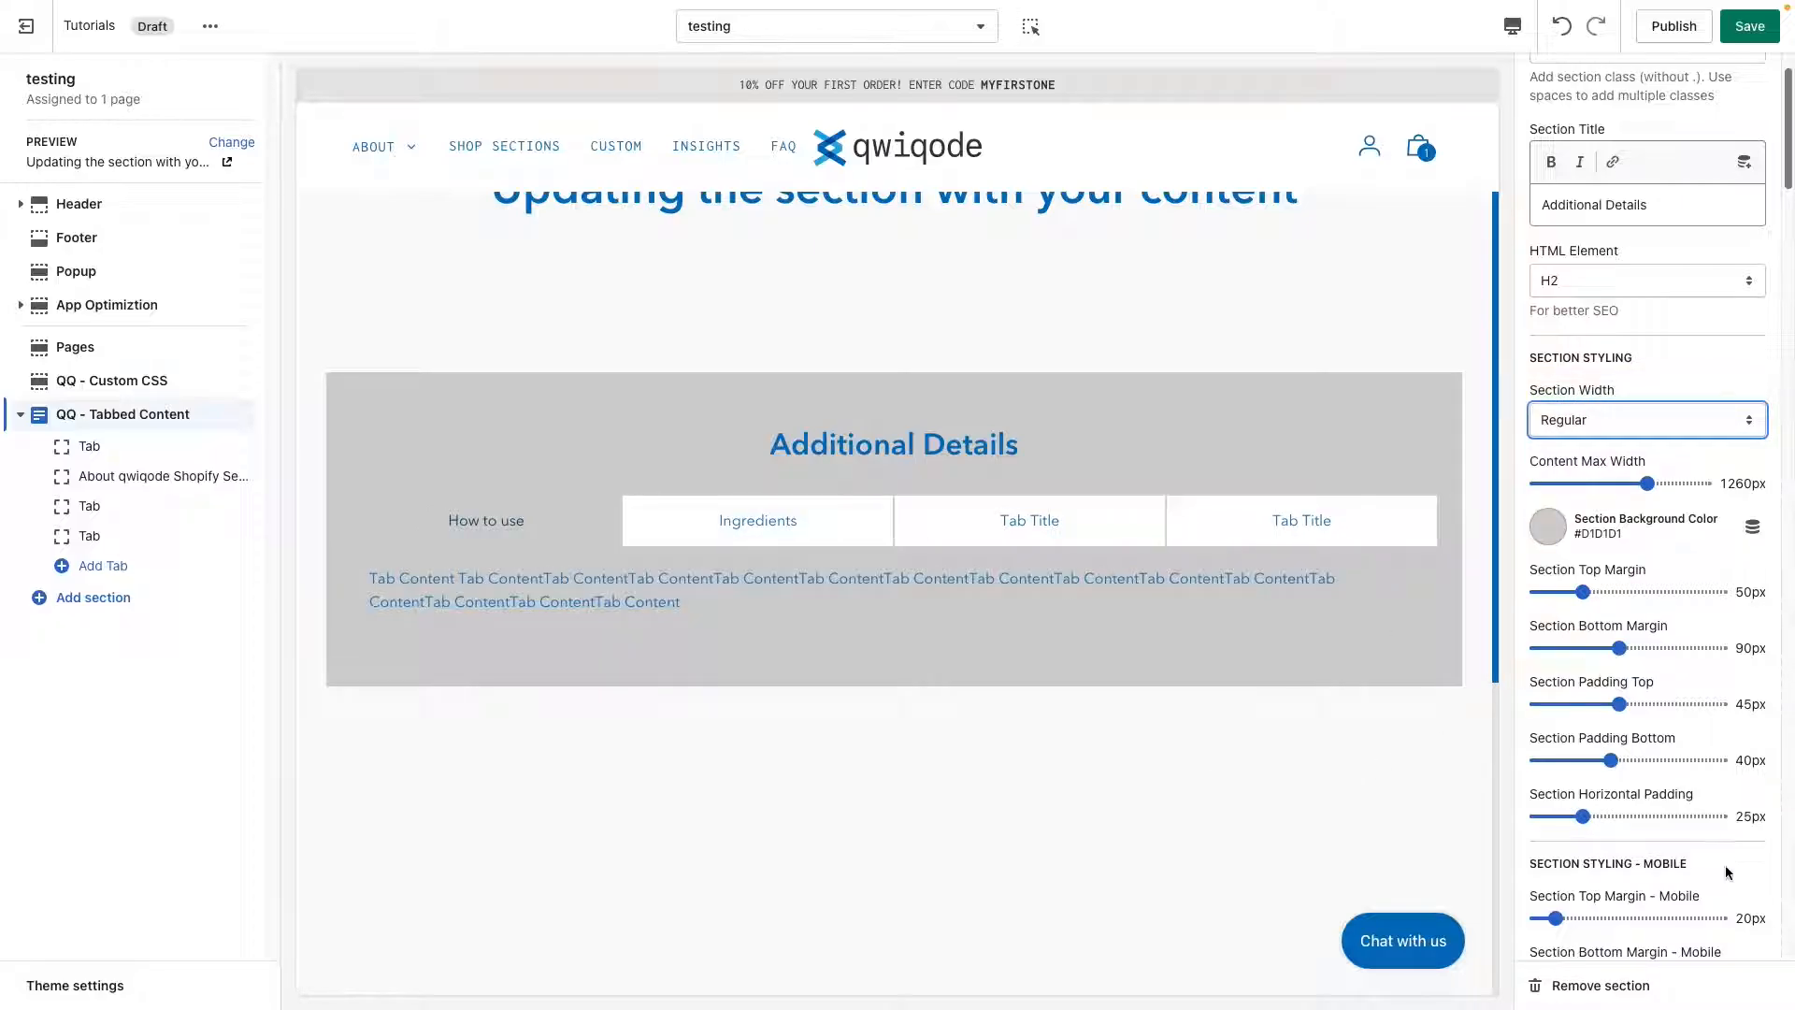
pyautogui.click(1620, 817)
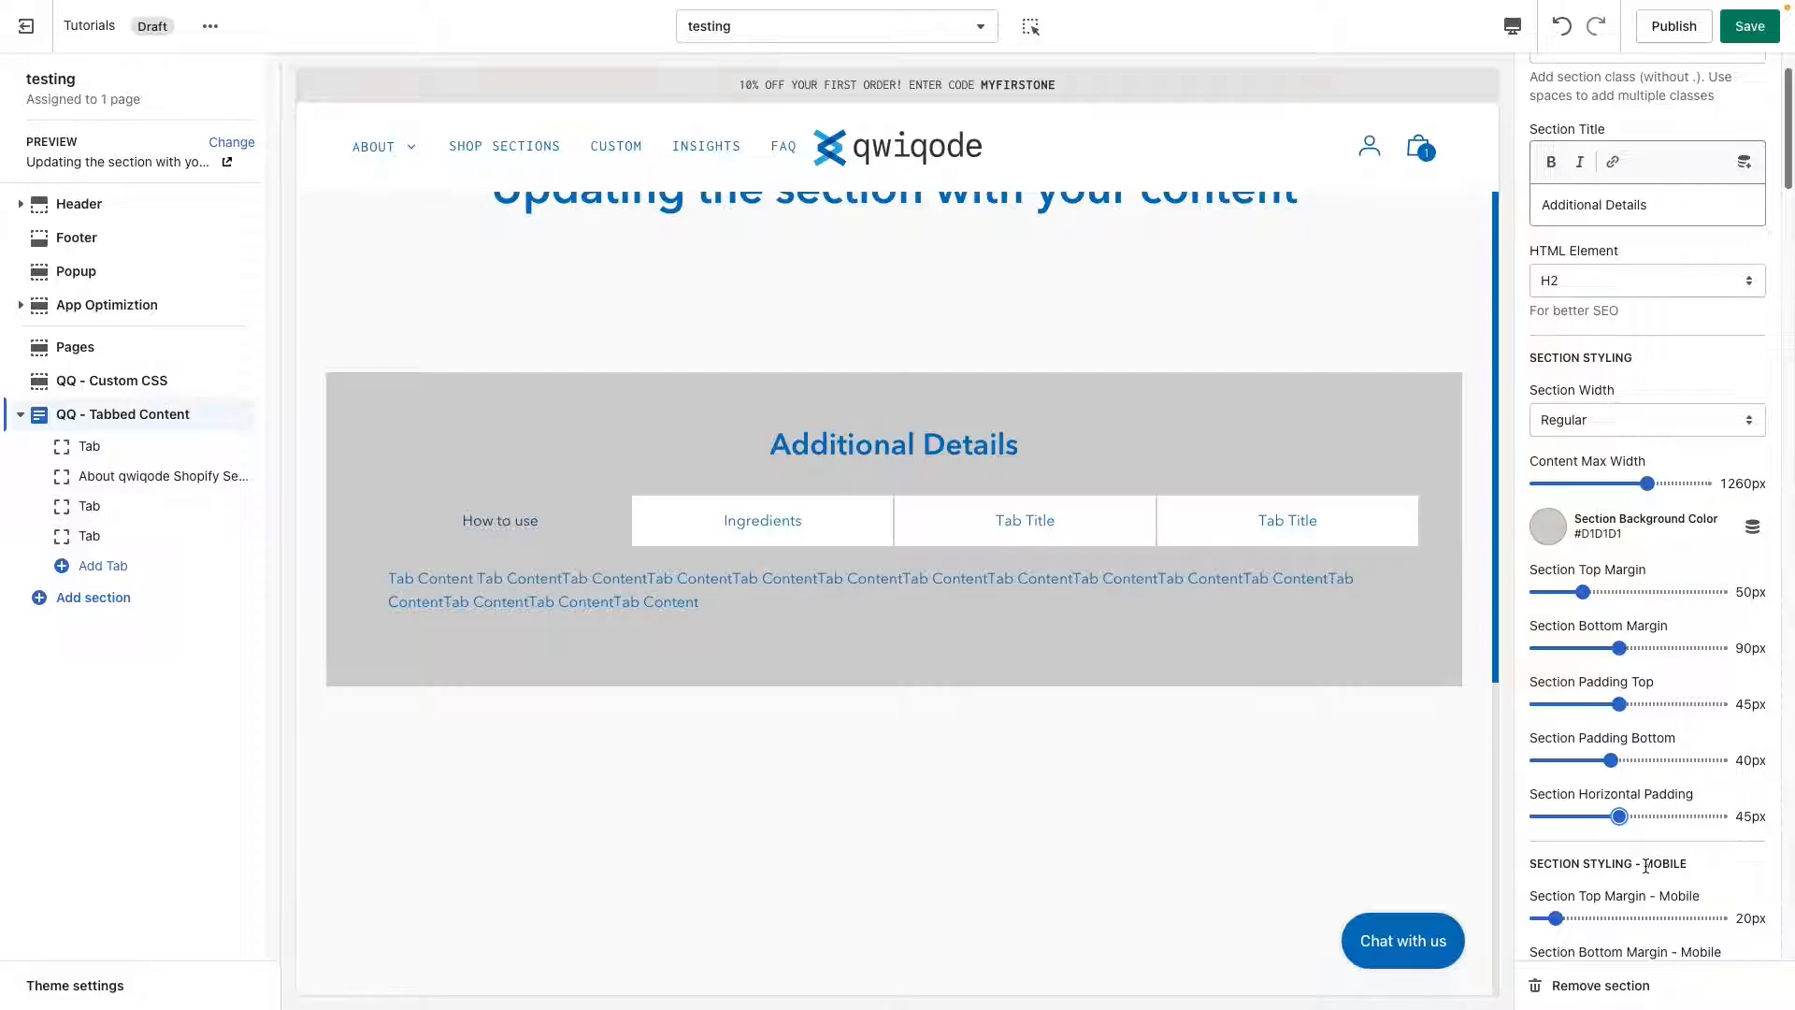
pyautogui.click(1648, 817)
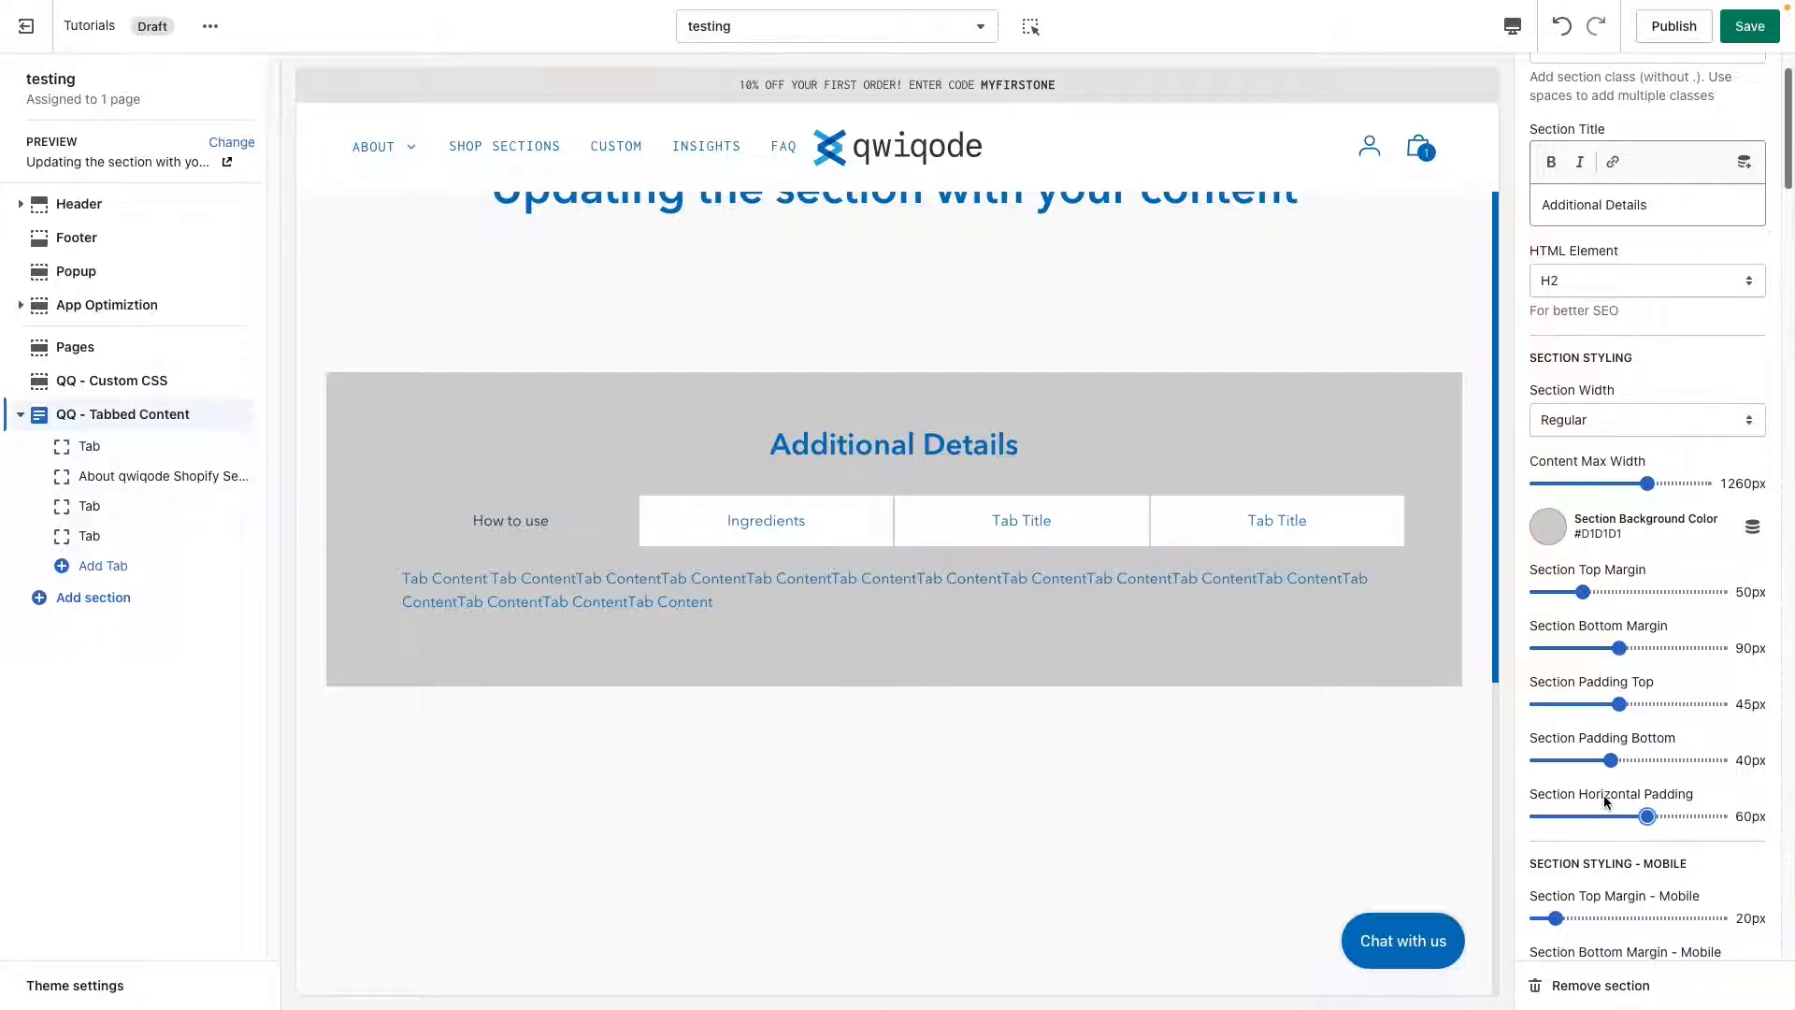
# Change the section background color to the light shade #EAE6E3 from the currently used colors.
pyautogui.scroll(-1, 1602, 792)
pyautogui.scroll(-1, 1601, 793)
pyautogui.click(1549, 479)
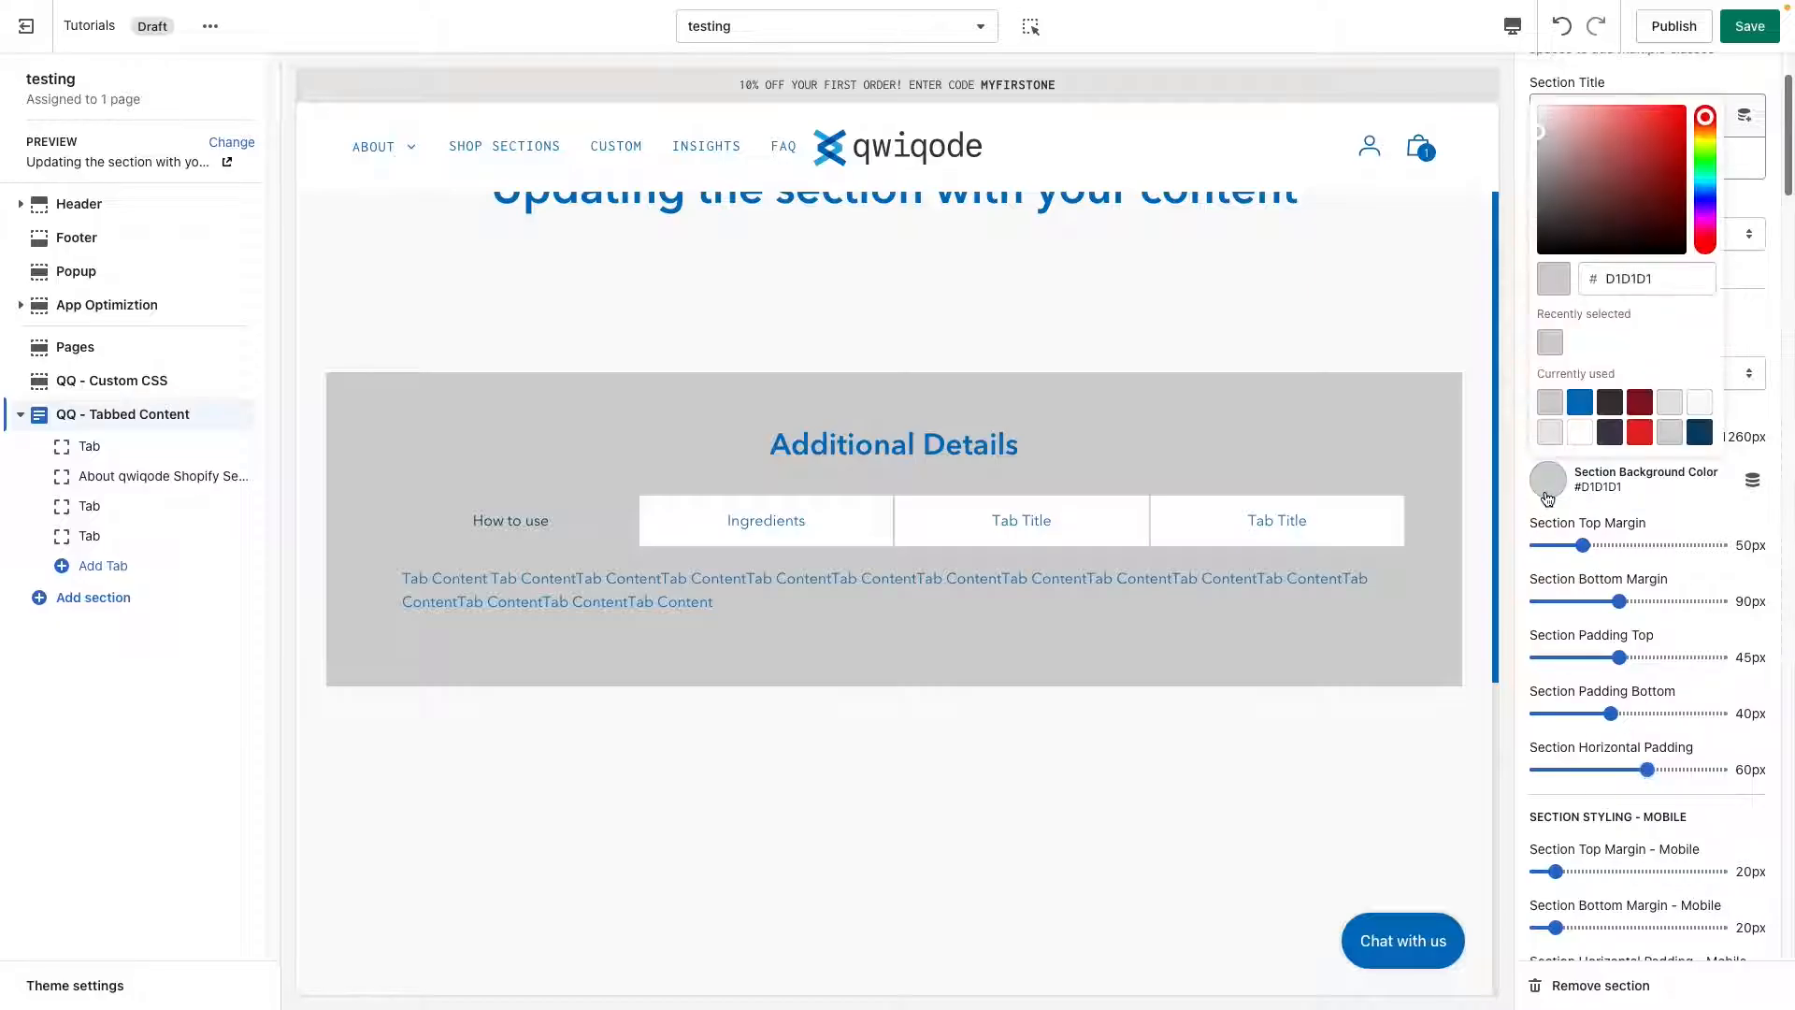
pyautogui.click(1550, 431)
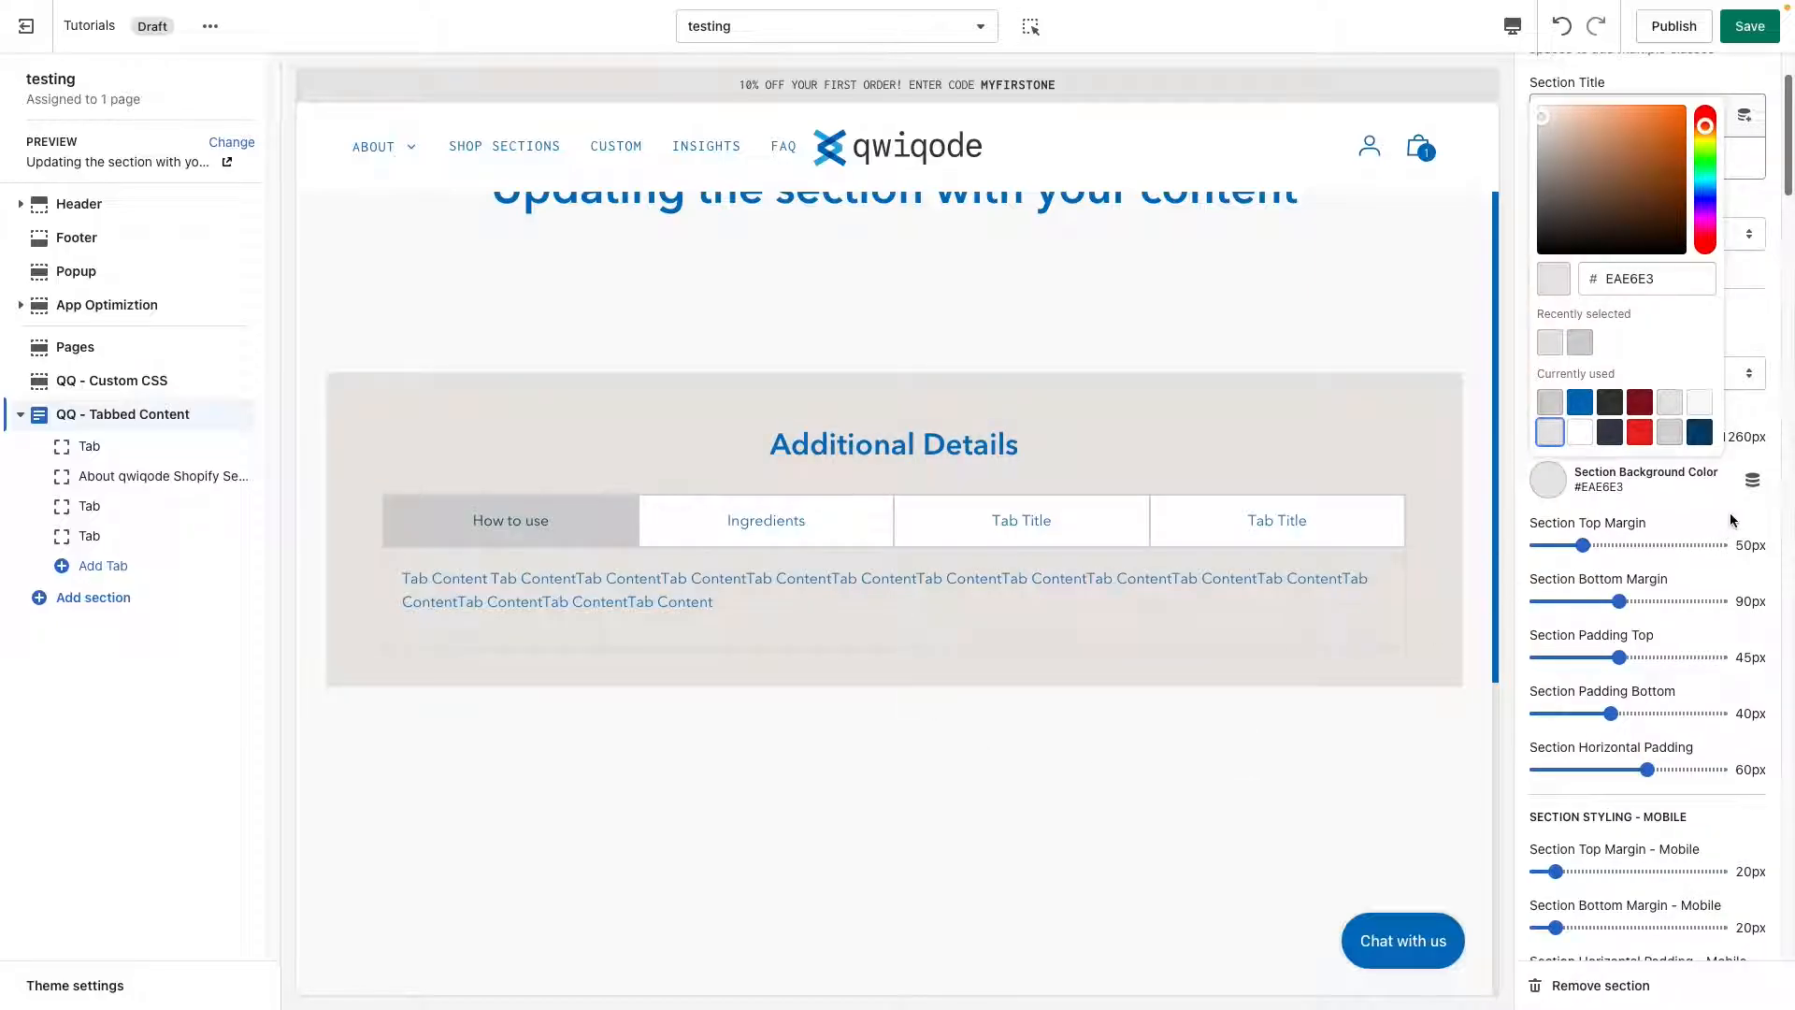
pyautogui.click(1730, 512)
# Preview the page in mobile view and set the mobile horizontal padding to 40px, bottom padding to 50px and top padding to 30px.
pyautogui.scroll(-3, 1668, 793)
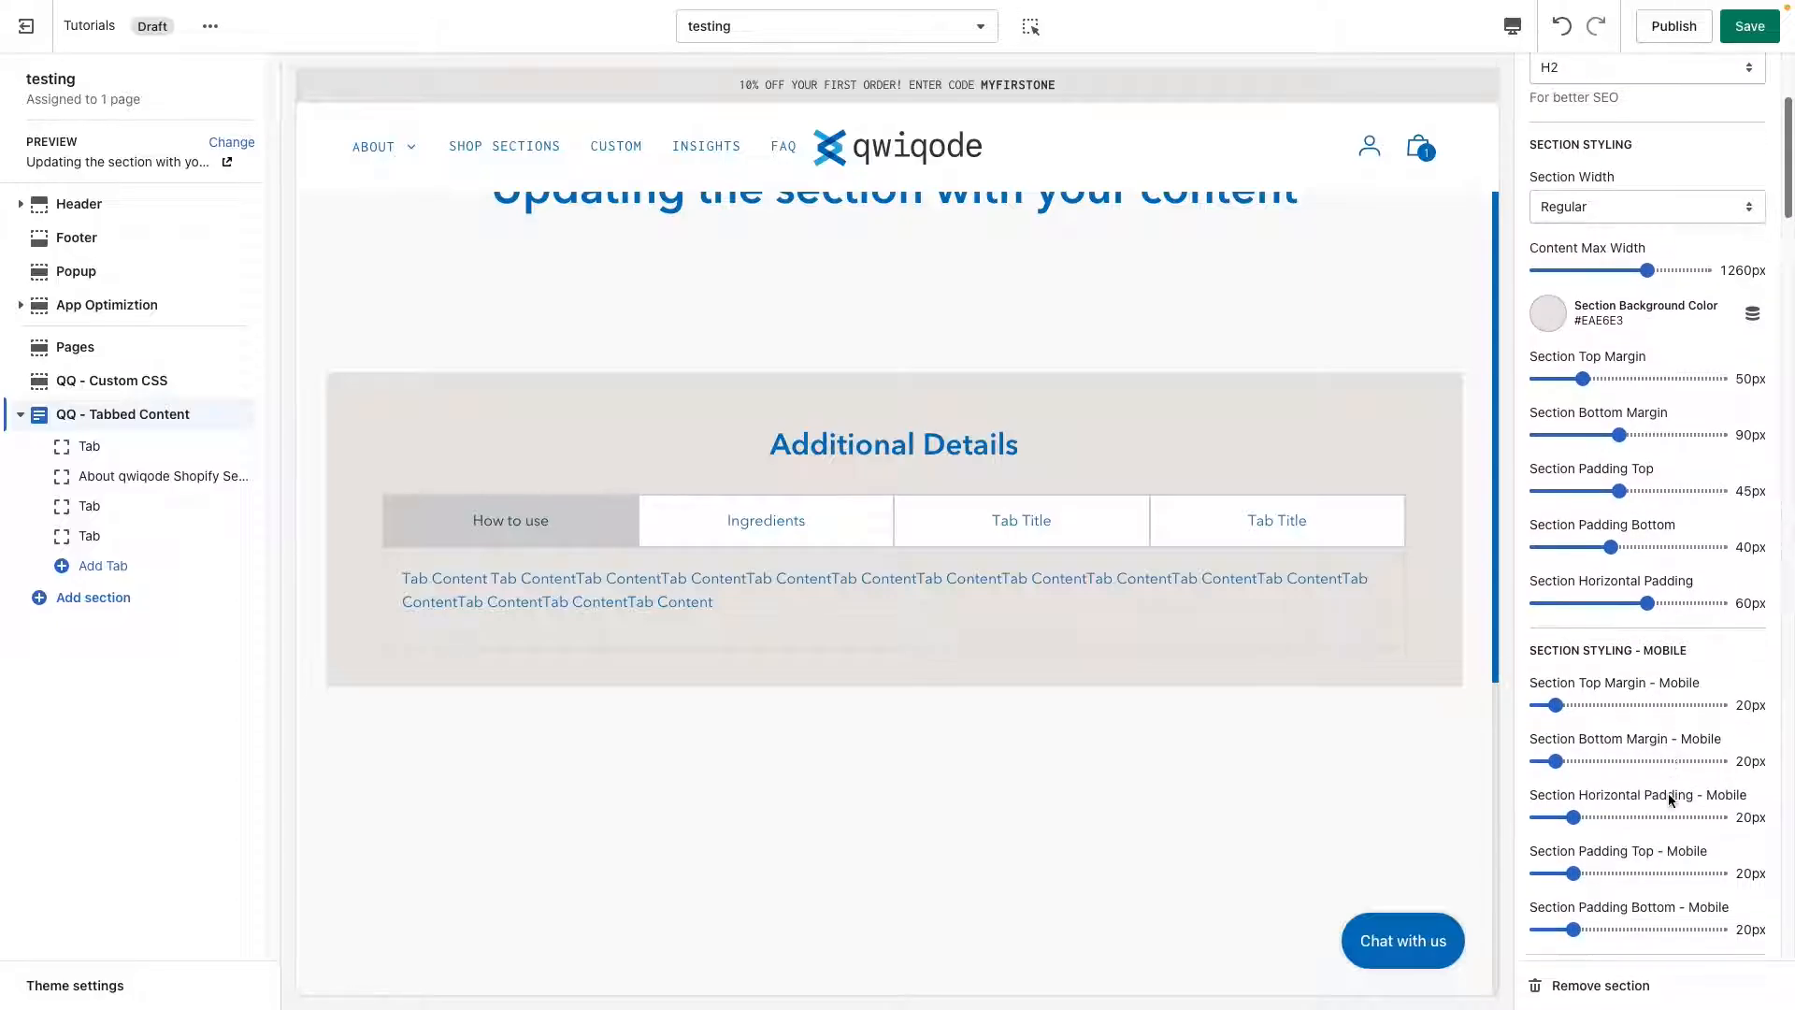
pyautogui.scroll(-2, 1668, 793)
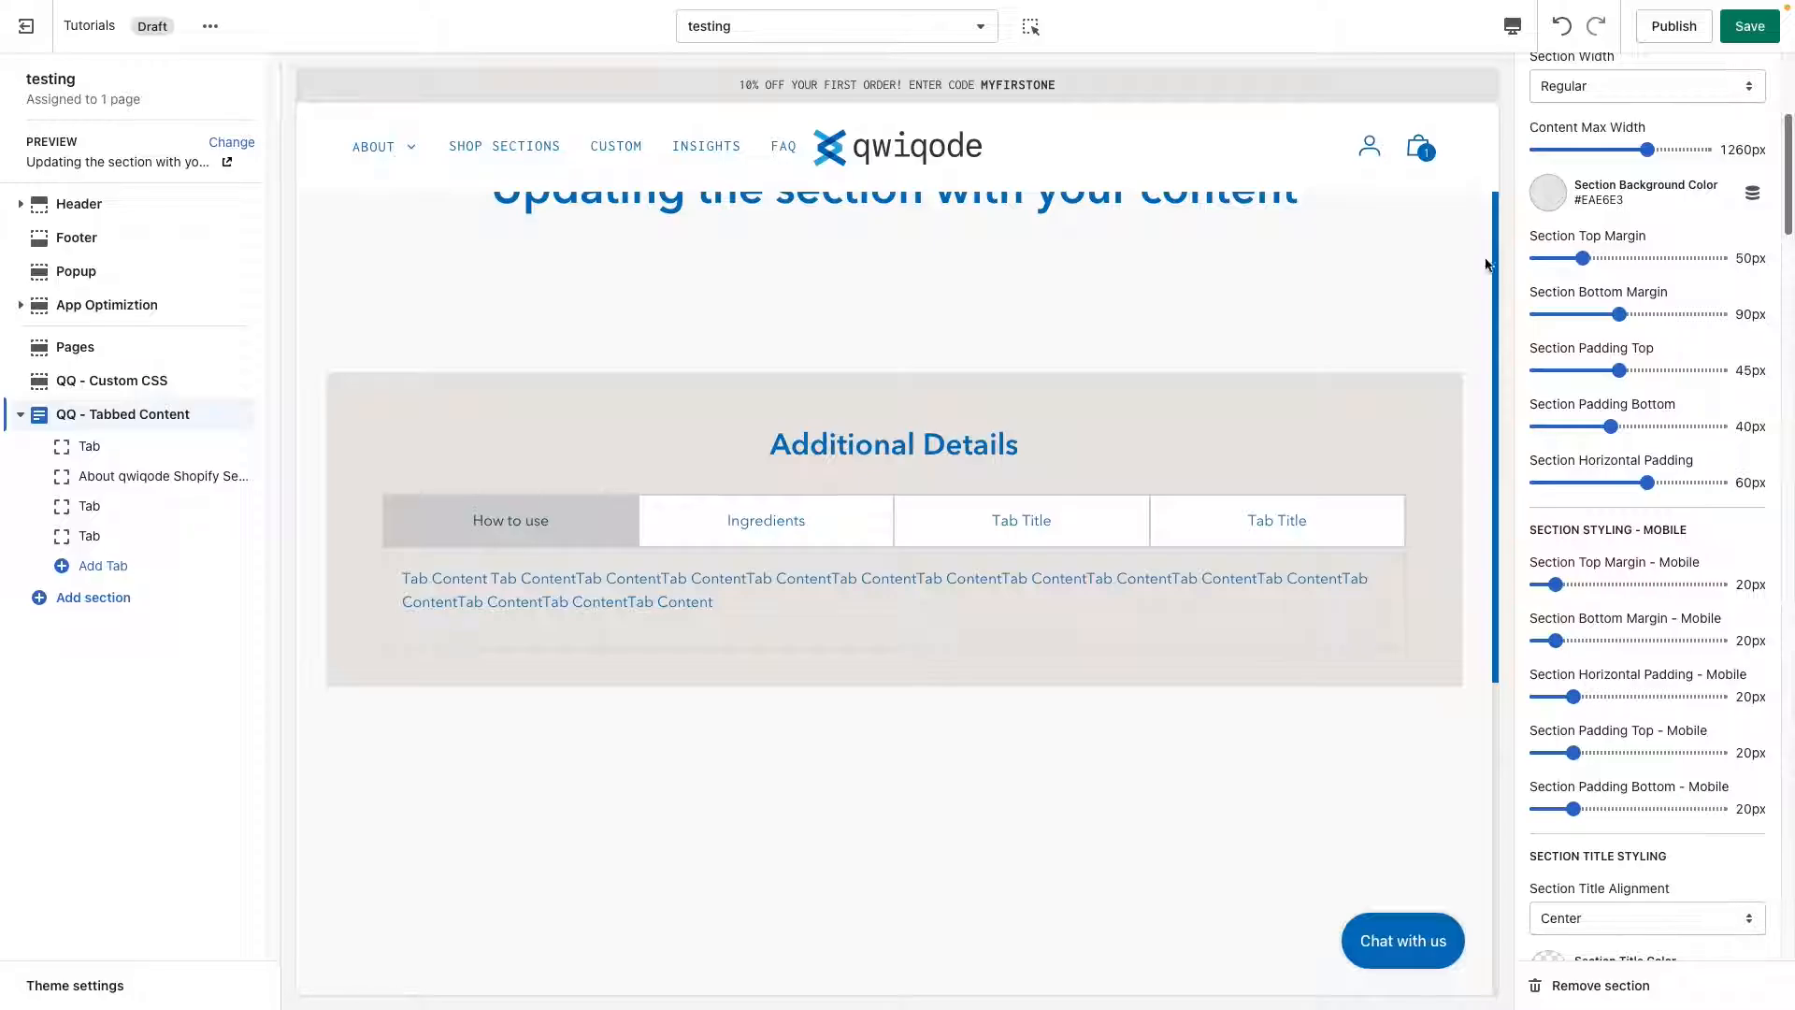
pyautogui.click(1513, 25)
pyautogui.click(1517, 74)
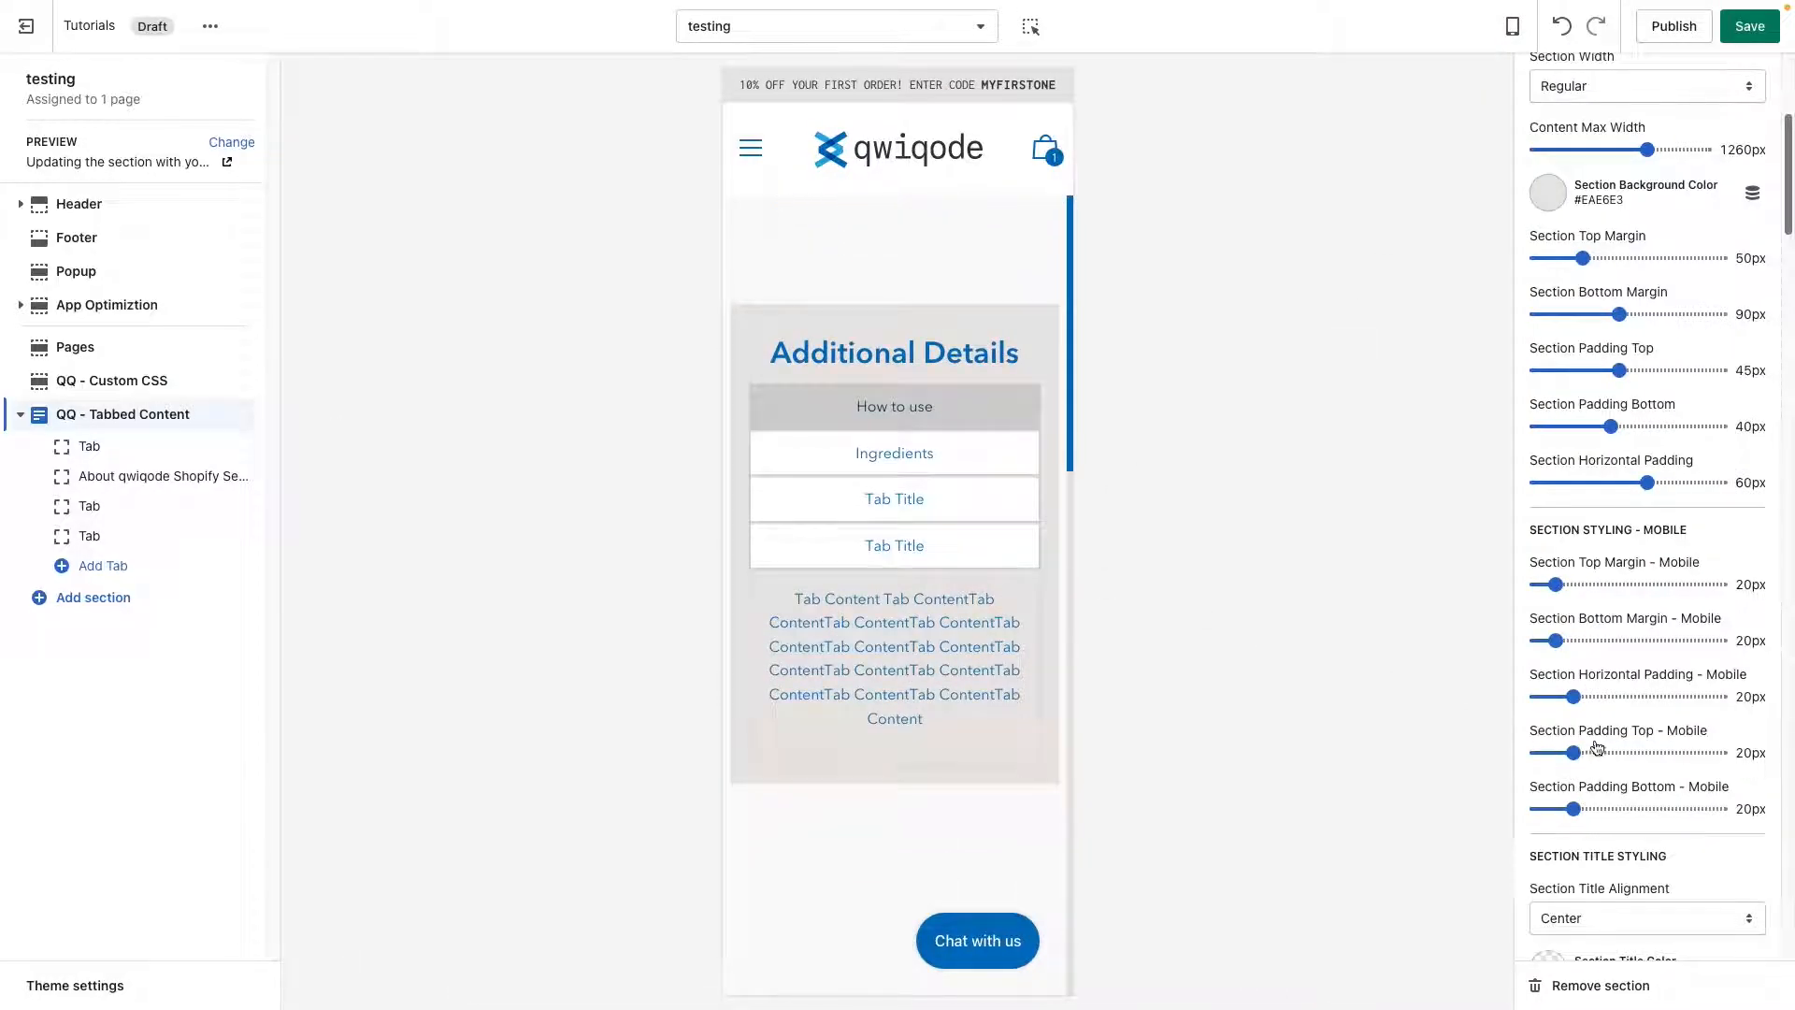
pyautogui.click(1611, 695)
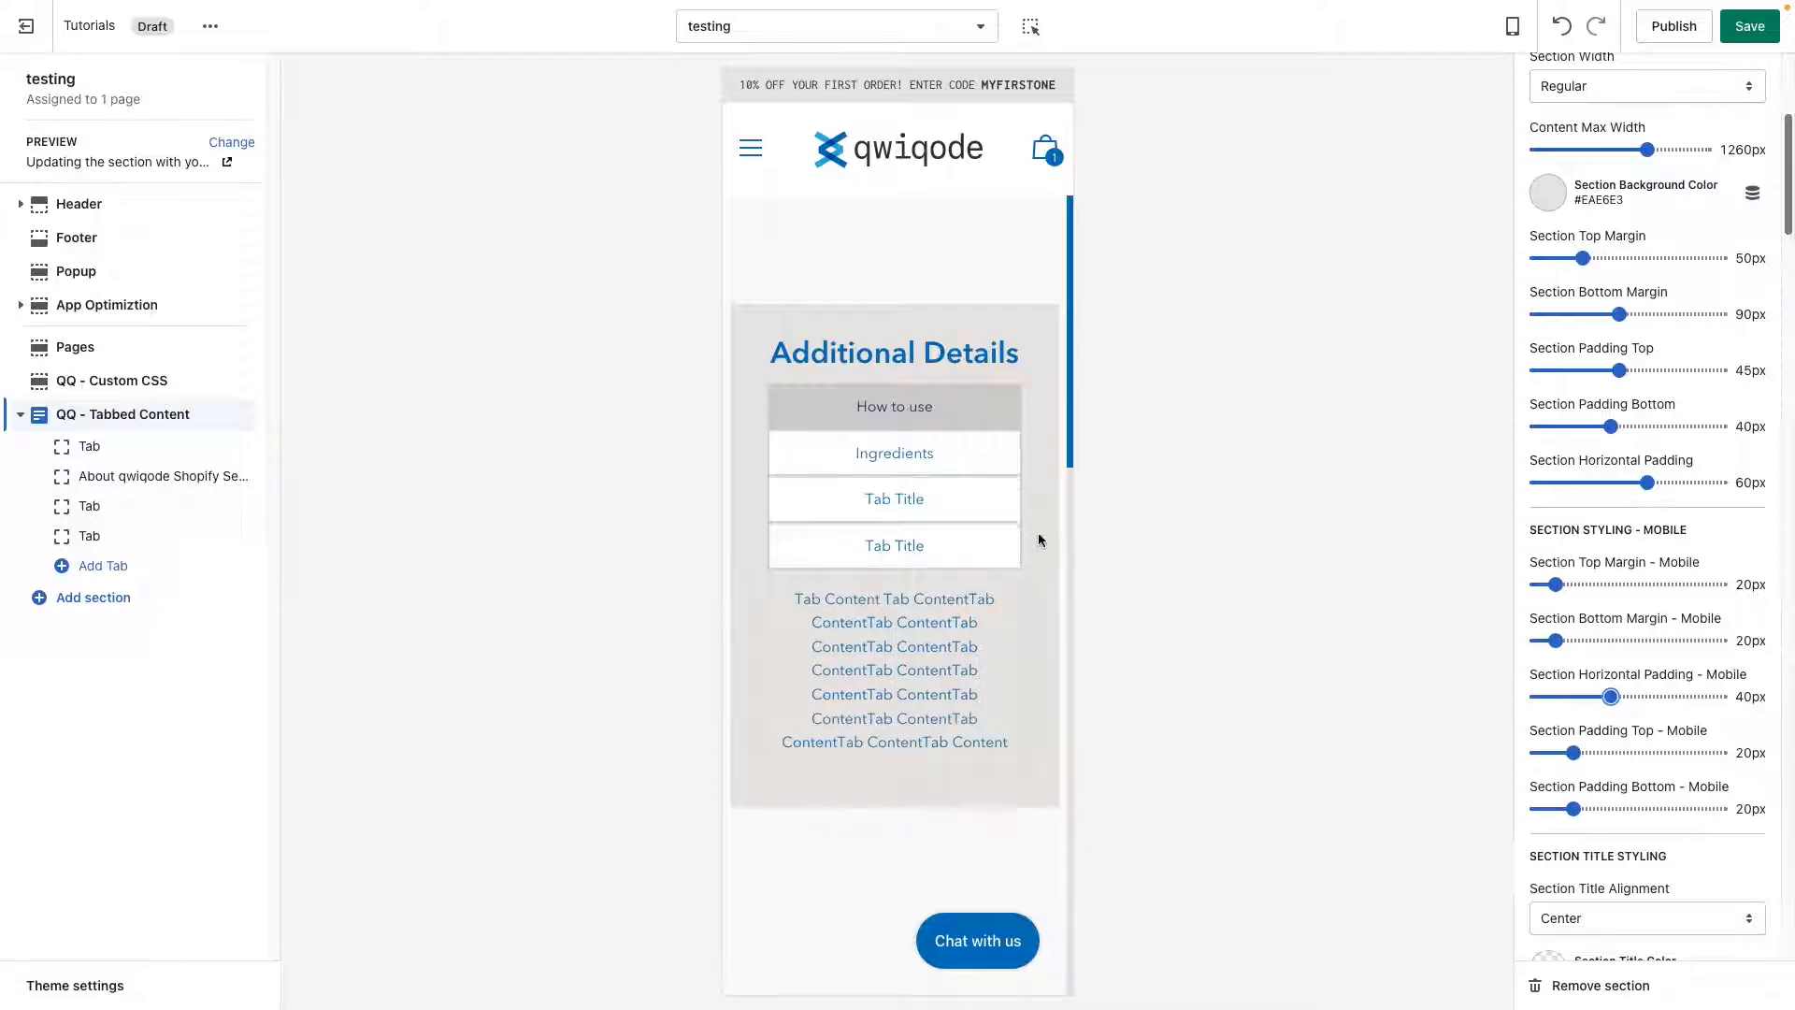
pyautogui.click(1629, 808)
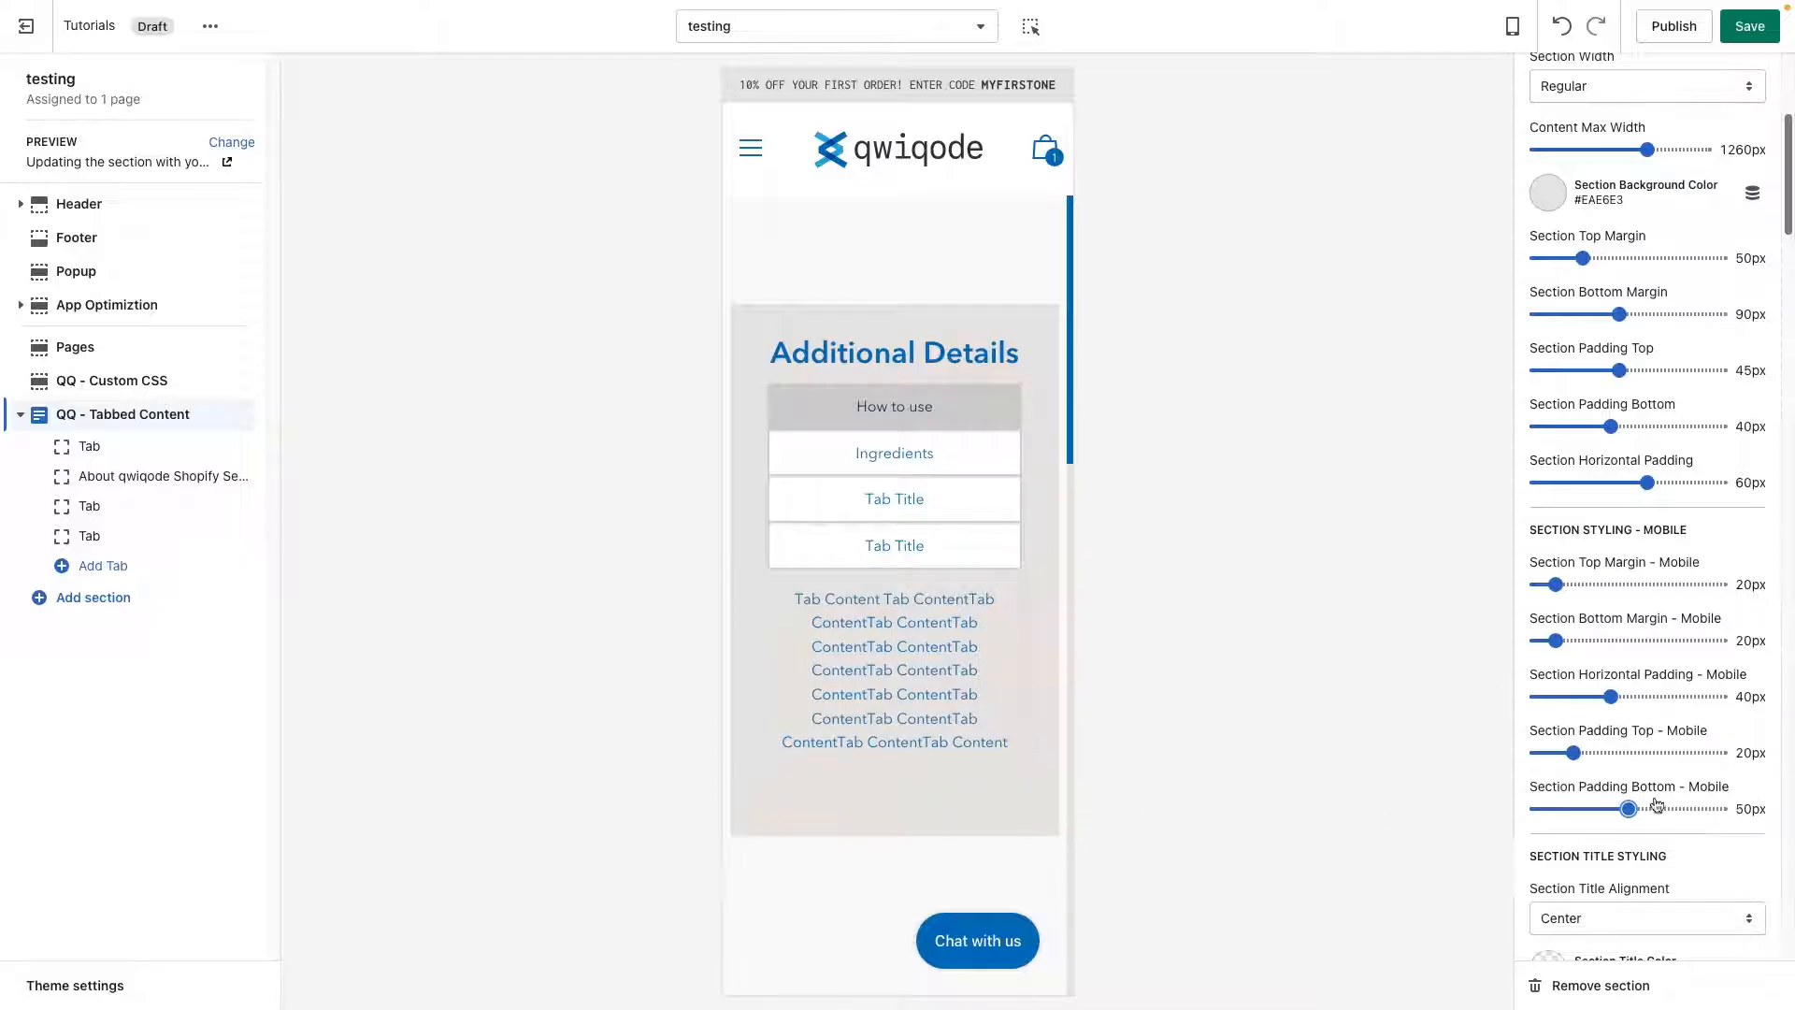
pyautogui.click(1593, 752)
# Return the preview to desktop view and set the "Additional Details" section title alignment to Left.
pyautogui.click(1512, 26)
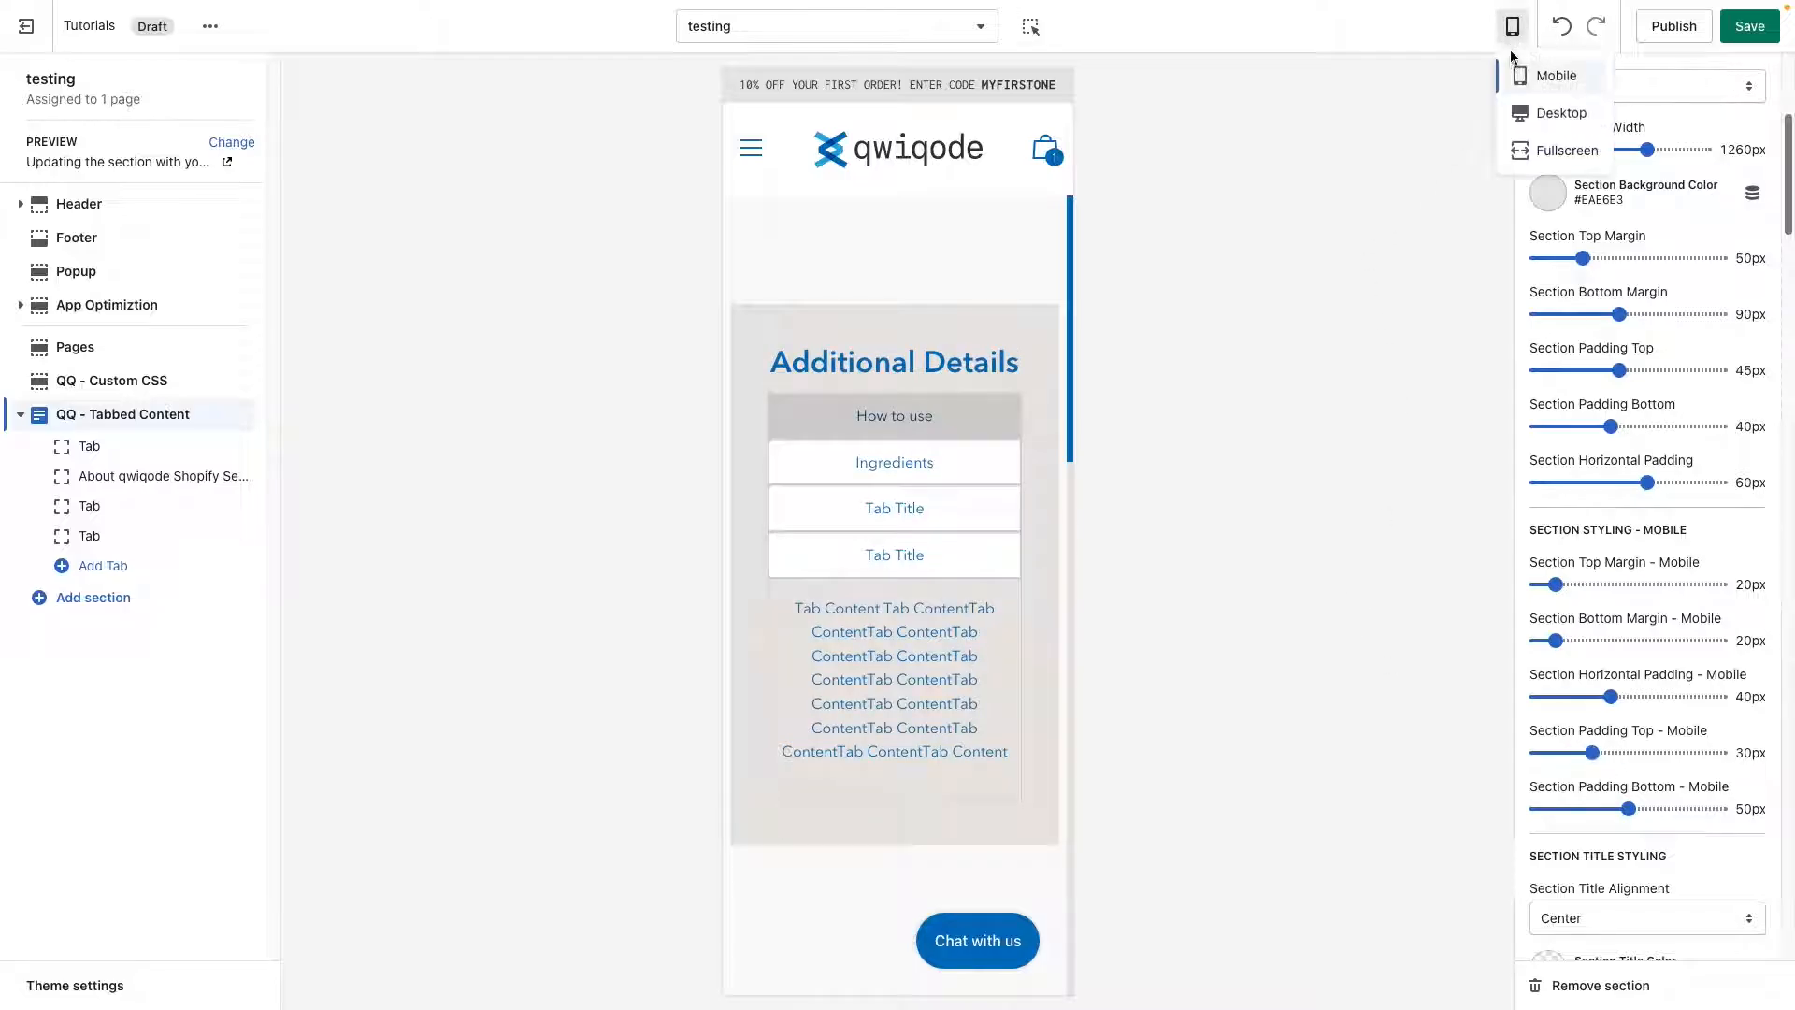
pyautogui.click(1571, 118)
pyautogui.scroll(-5, 1600, 736)
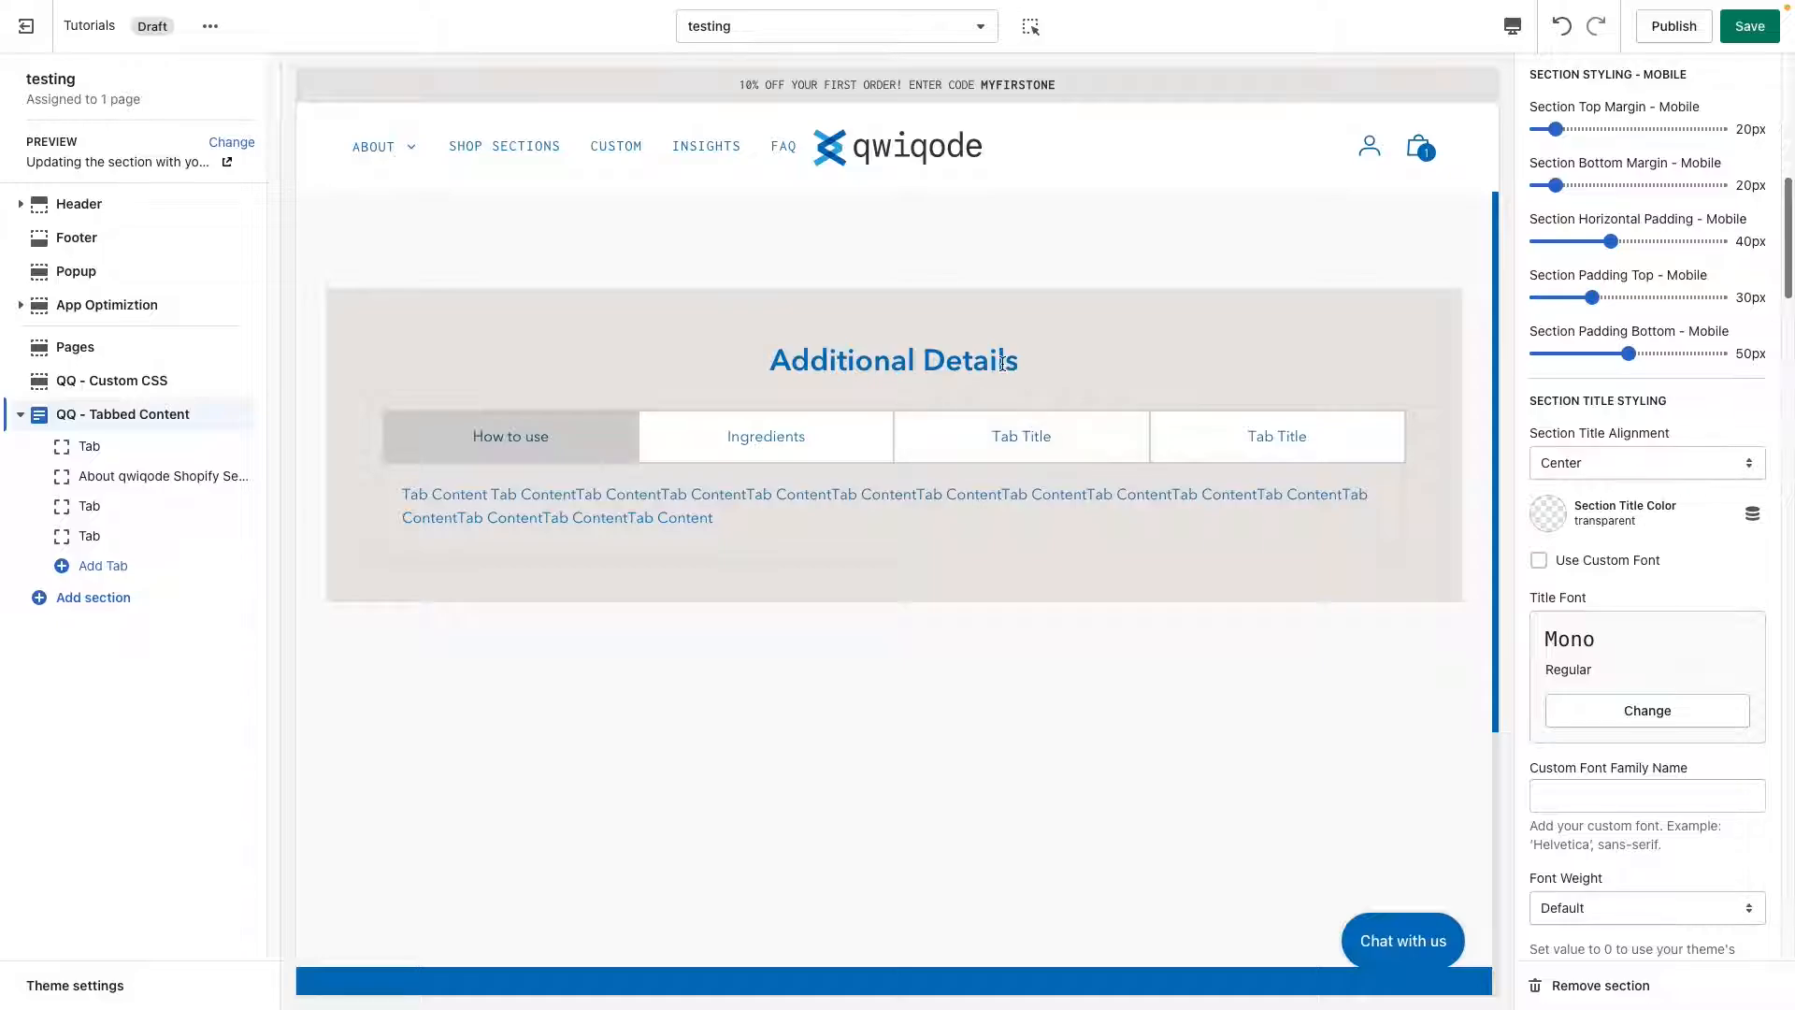
pyautogui.moveTo(1005, 360); pyautogui.dragTo(771, 361)
pyautogui.click(949, 363)
pyautogui.click(1595, 463)
pyautogui.click(1593, 437)
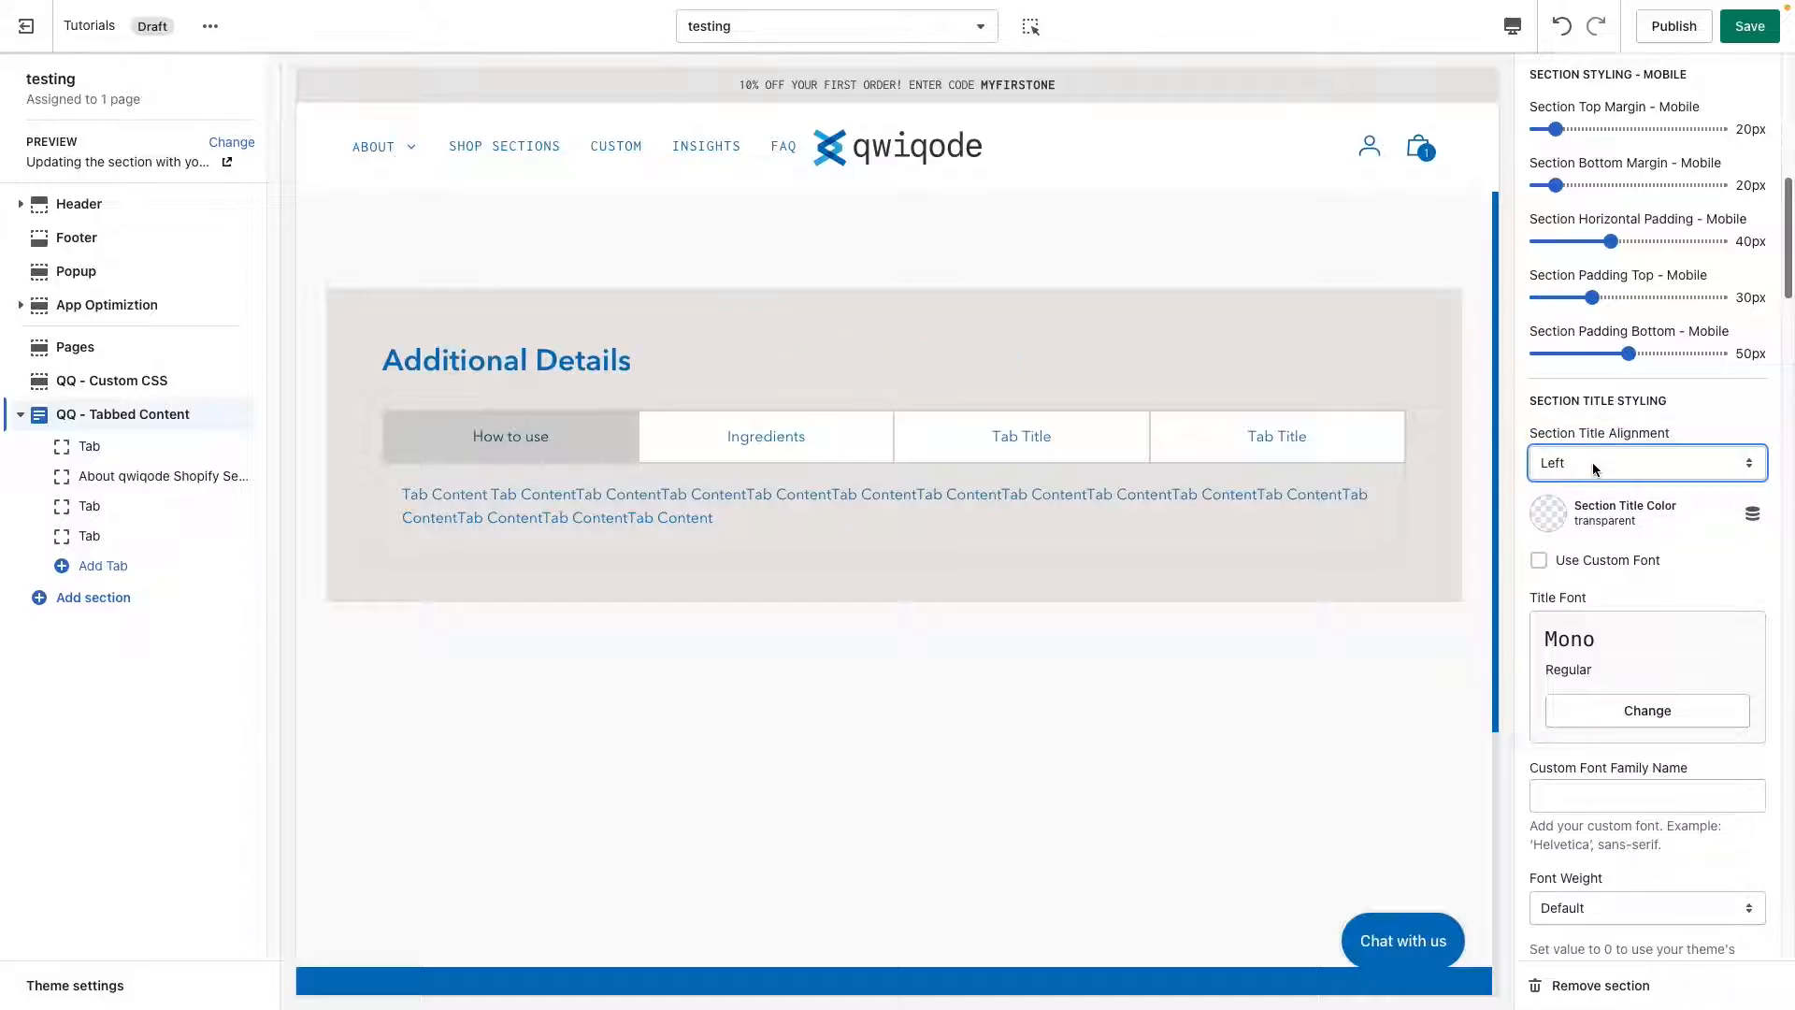
# Set the "Additional Details" section title alignment to Center.
pyautogui.click(1595, 465)
pyautogui.click(1657, 561)
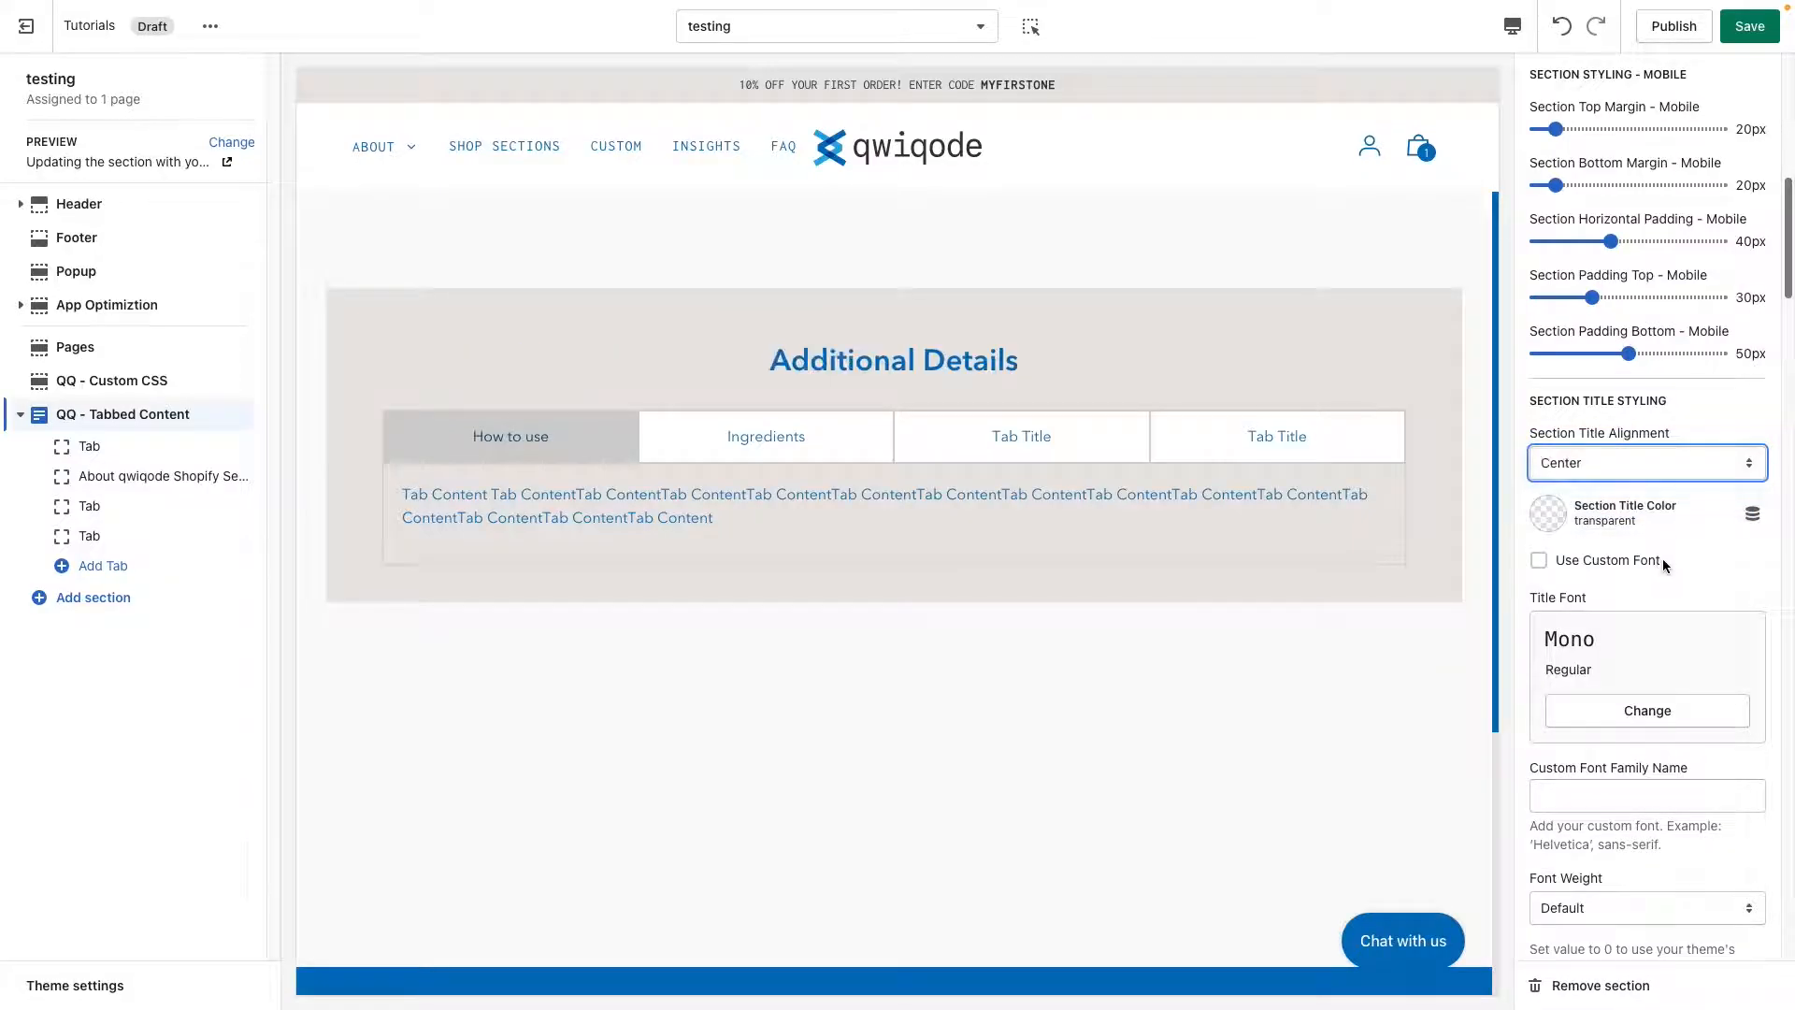
# Try the custom font option for the section title and check the fonts available for it.
pyautogui.scroll(-1, 1557, 731)
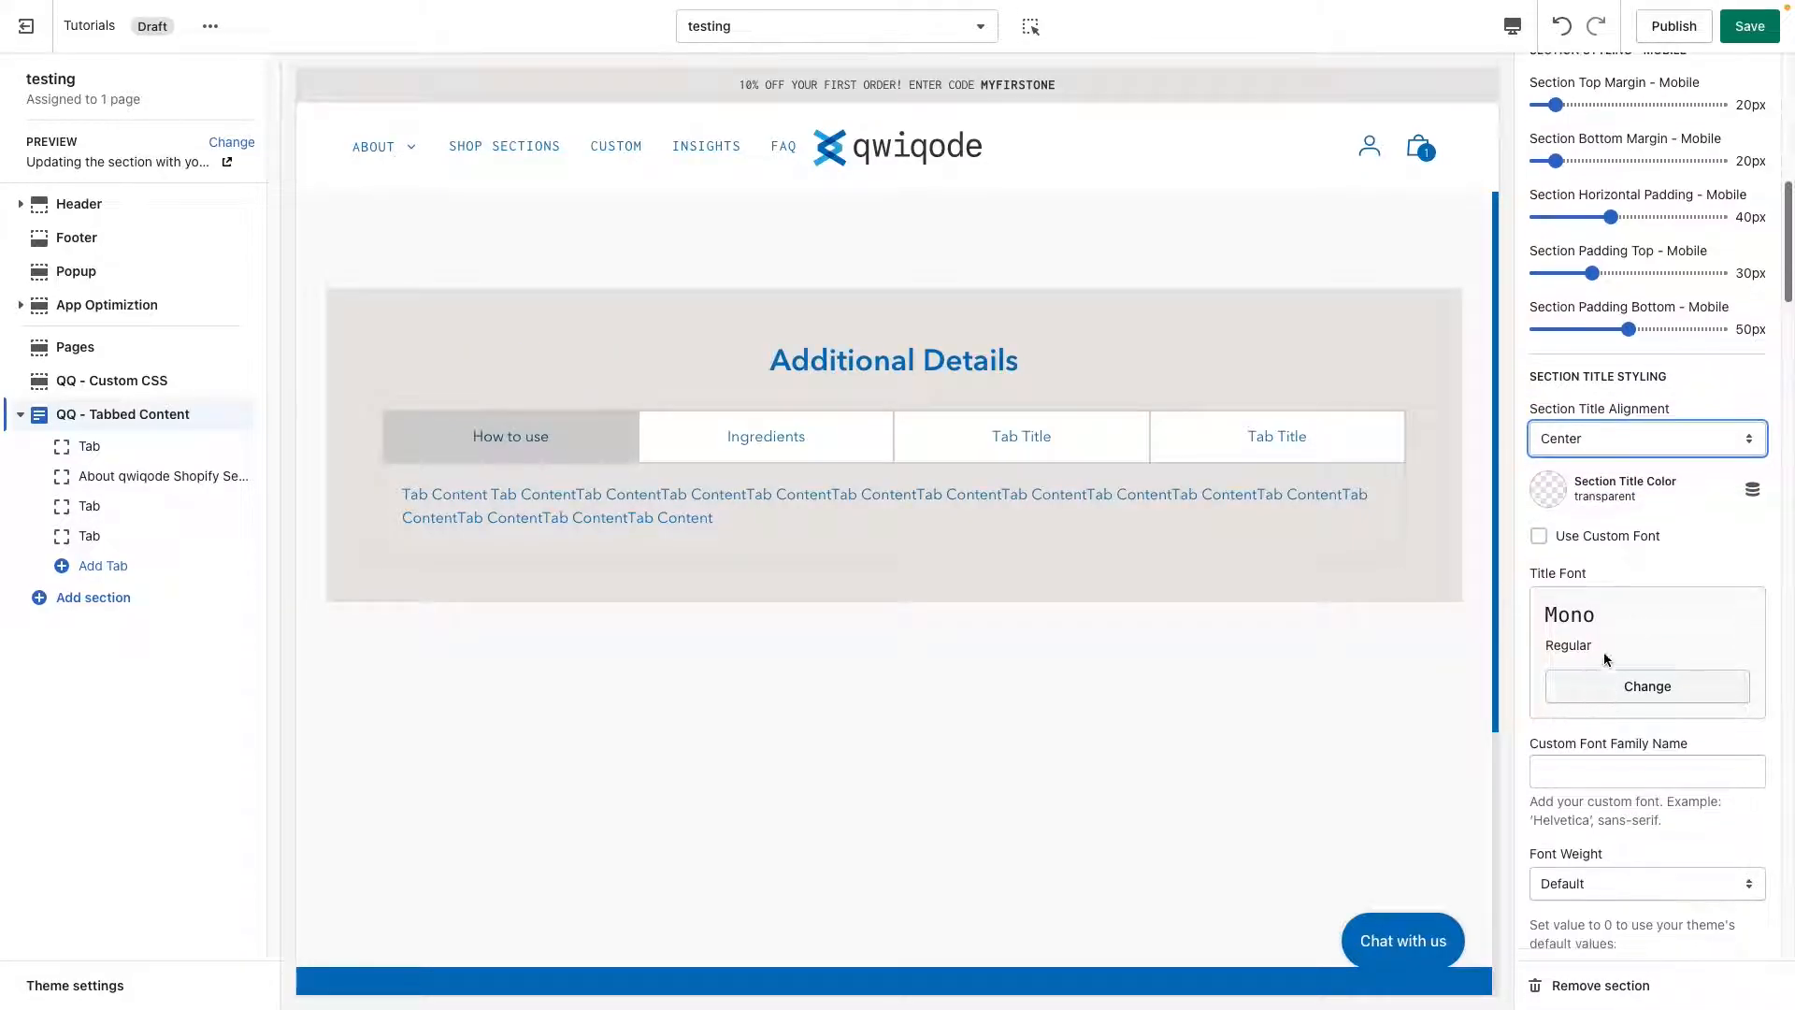
pyautogui.click(1538, 536)
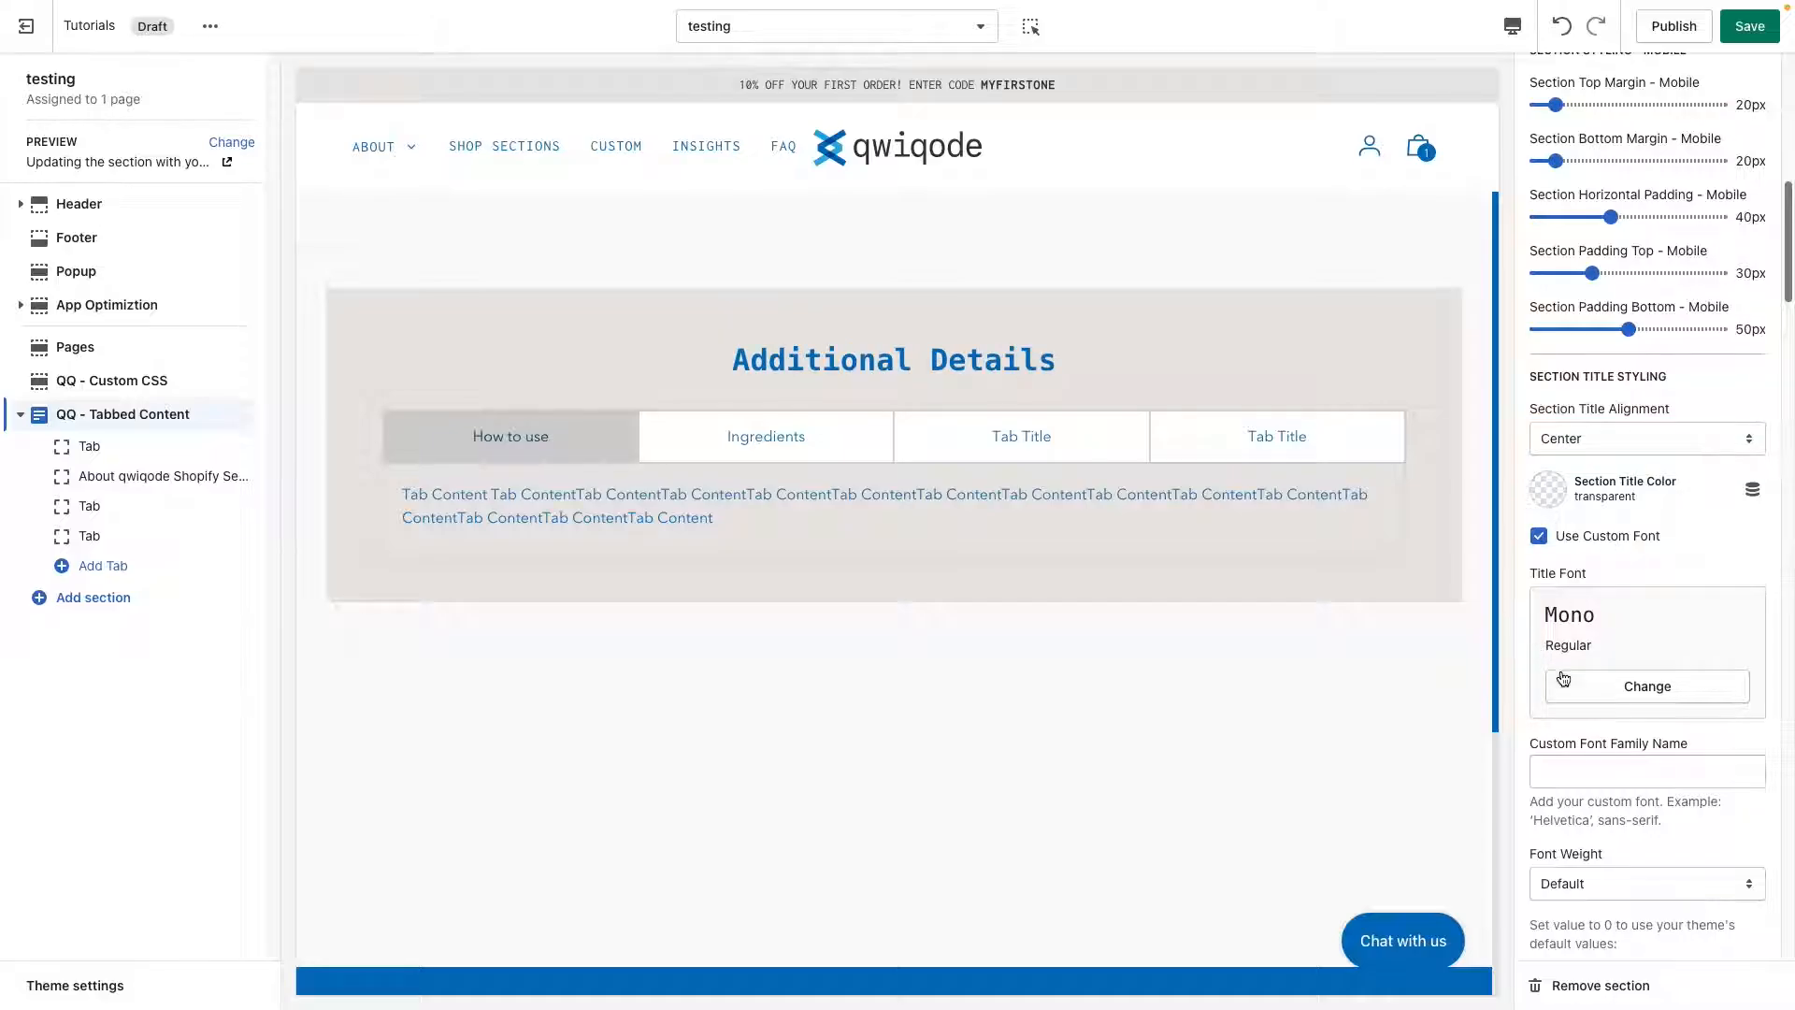
pyautogui.click(1641, 688)
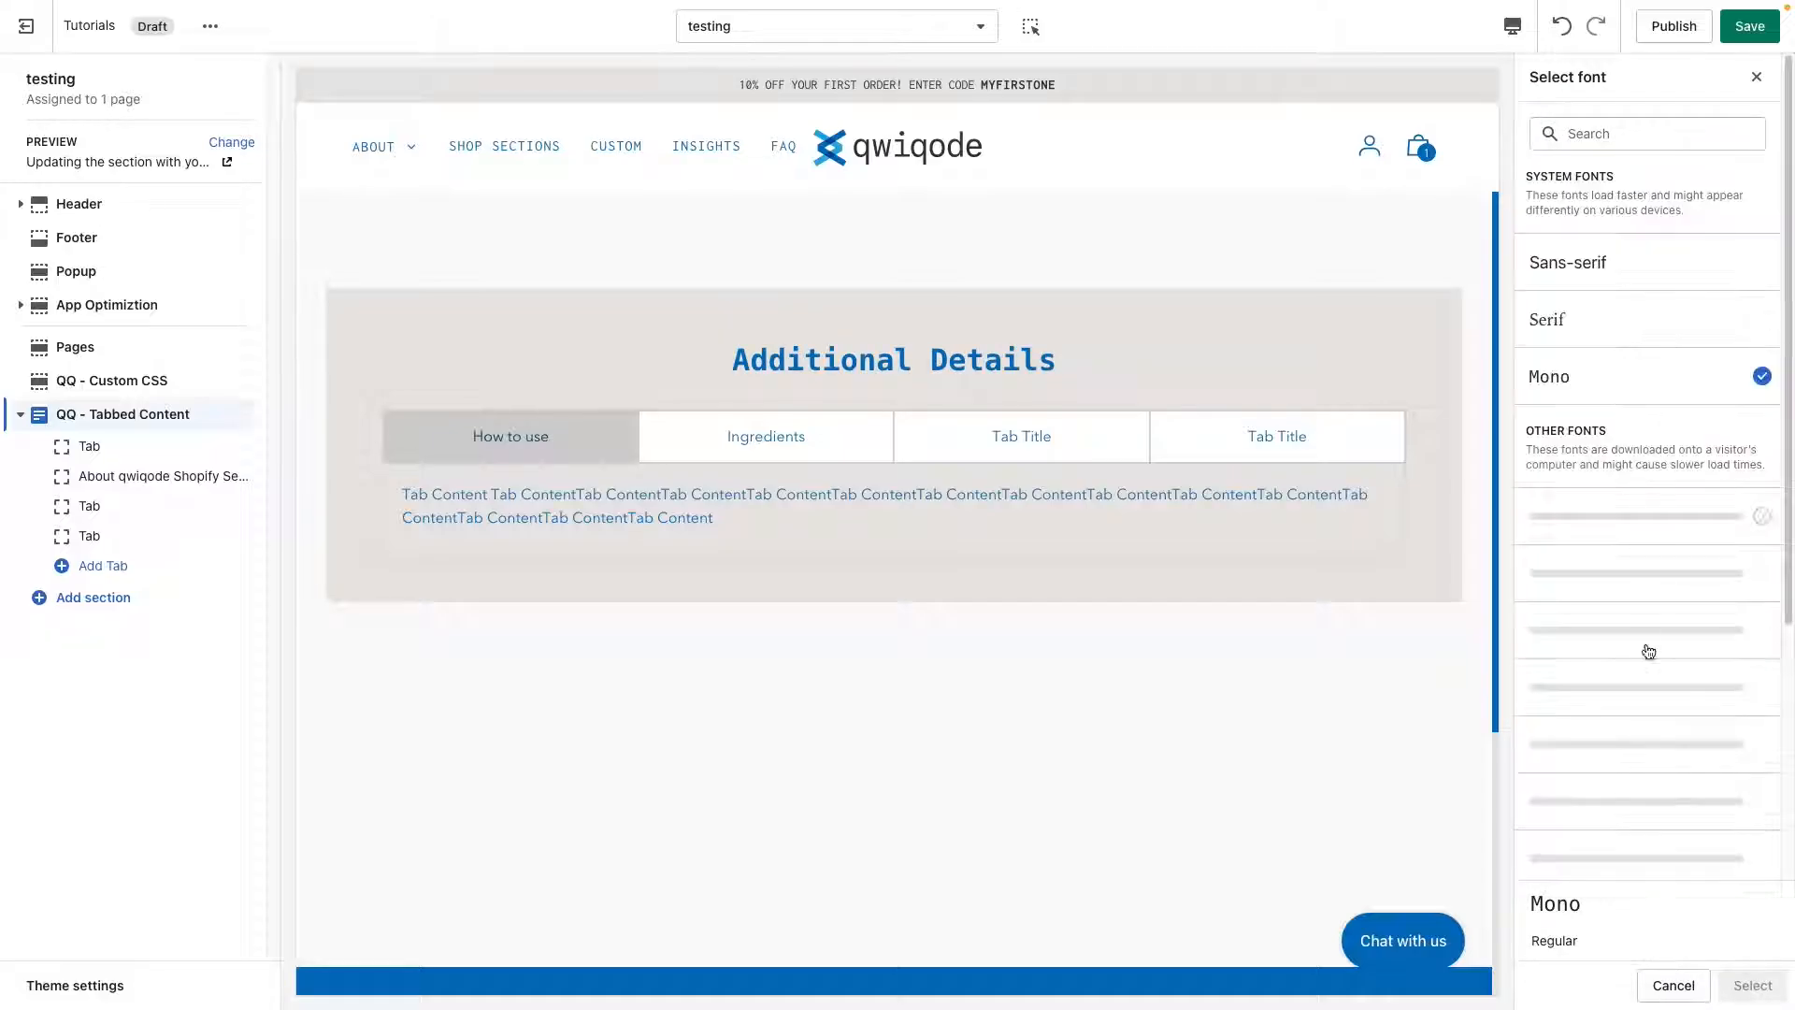
pyautogui.click(1673, 987)
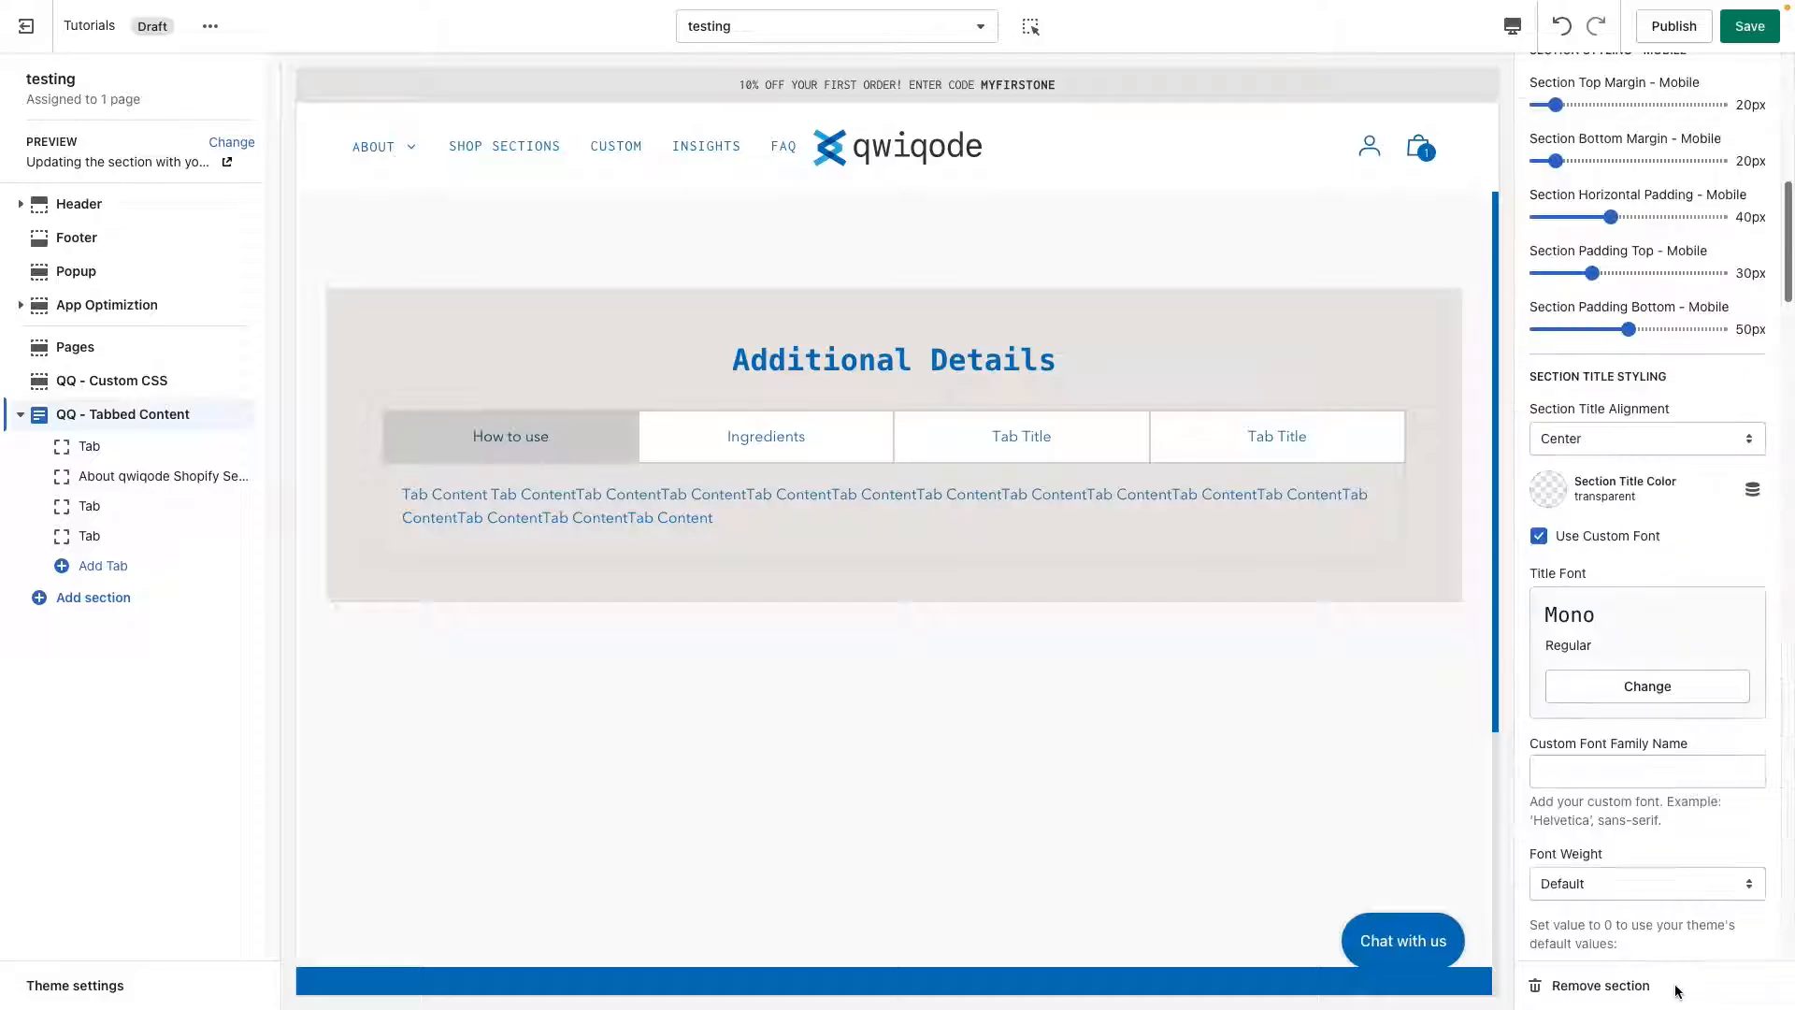
pyautogui.click(1598, 766)
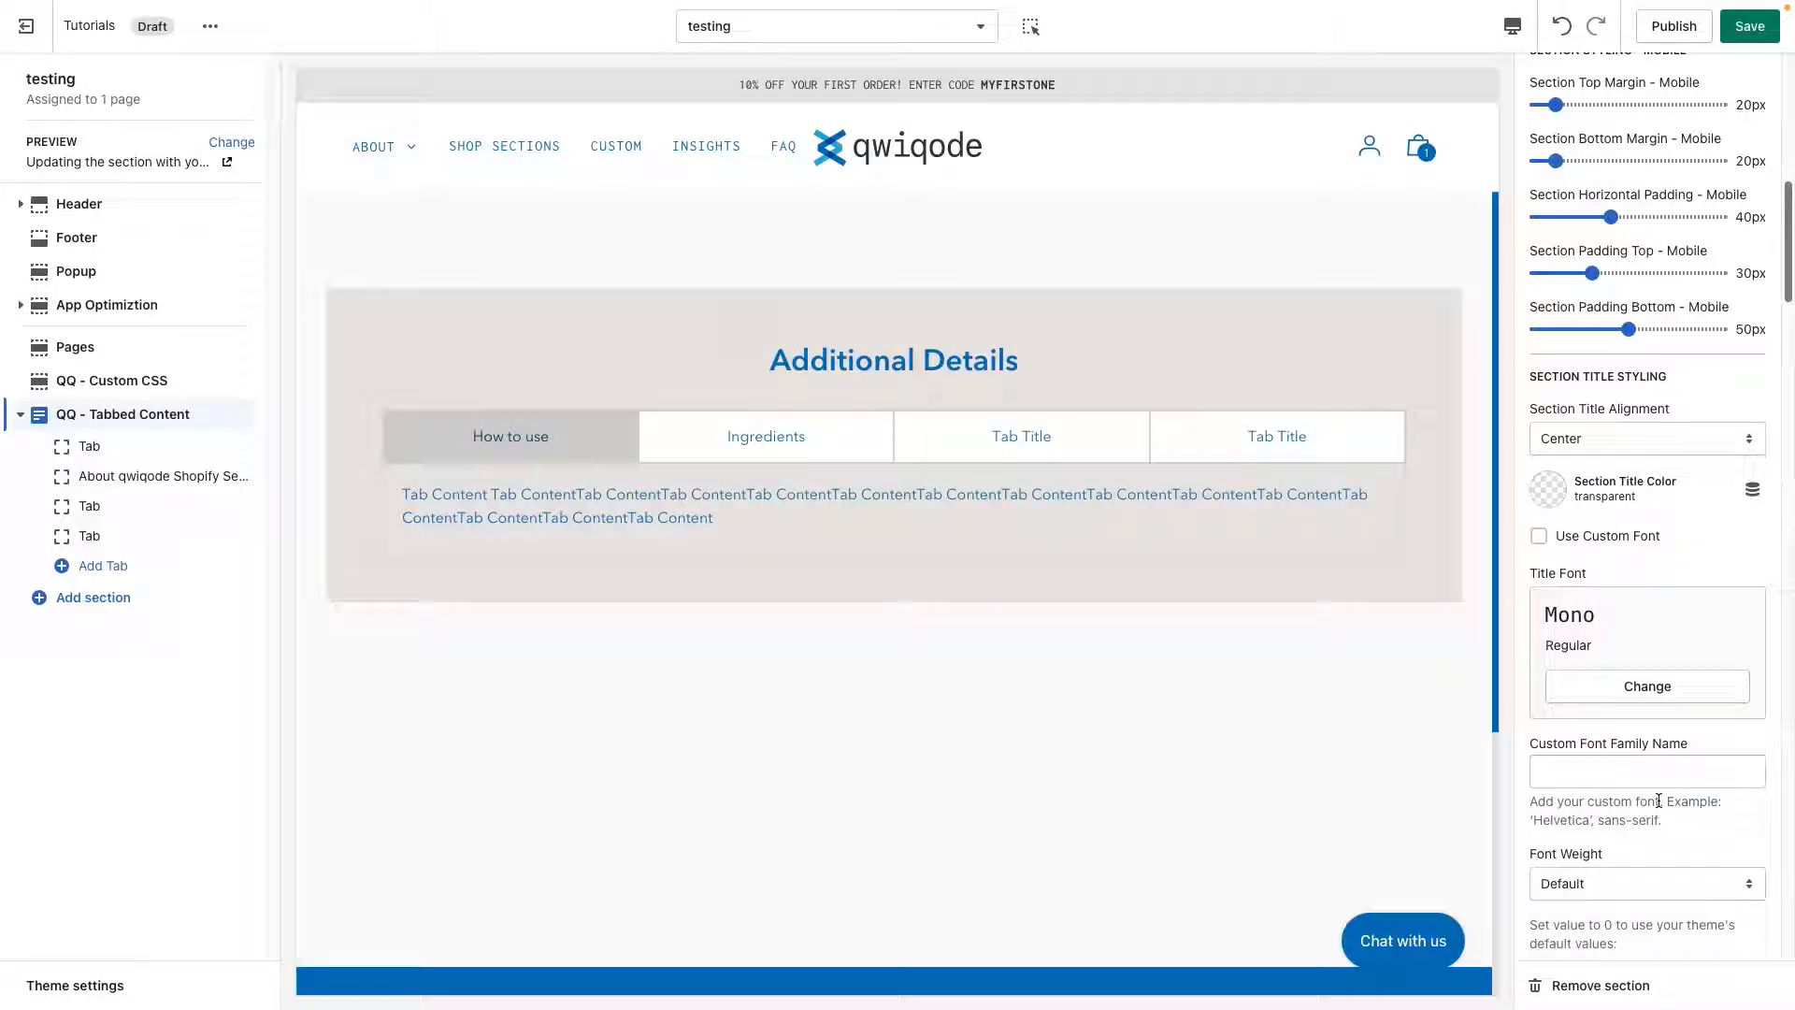
# Try the font weights 700 (Bold) and 900 on the section title.
pyautogui.scroll(-3, 1659, 800)
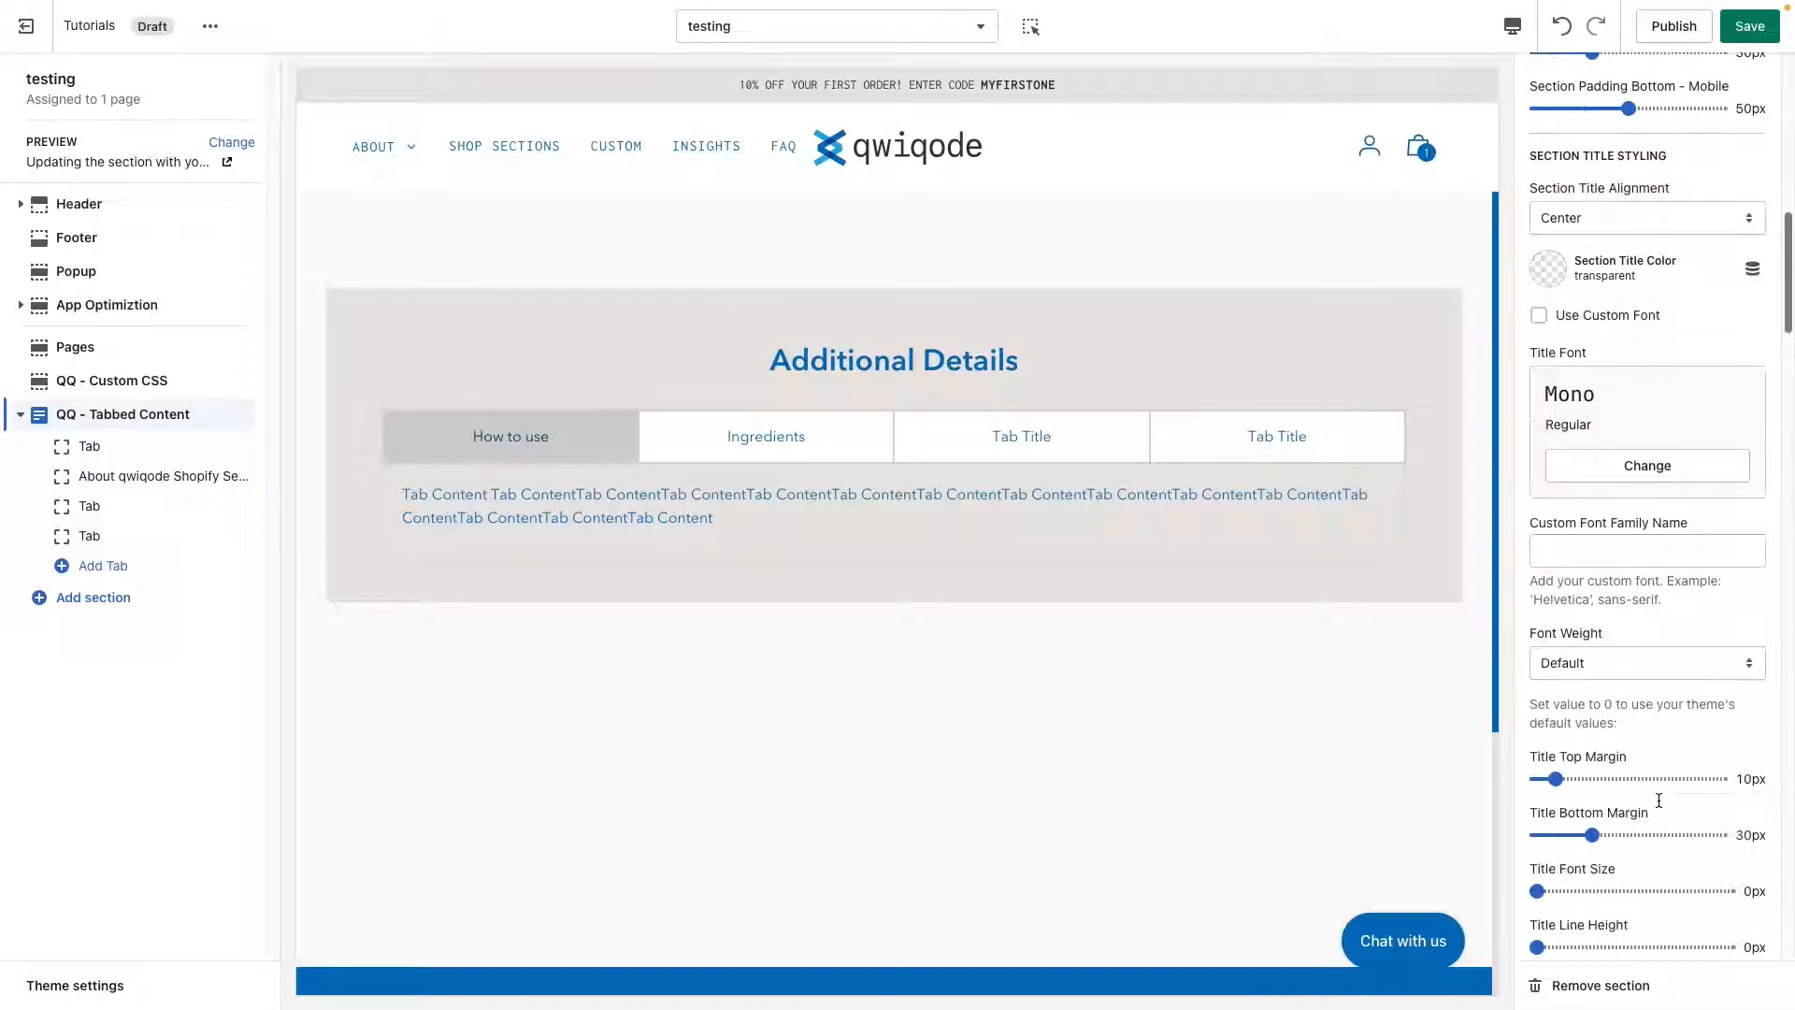
pyautogui.scroll(-1, 1659, 801)
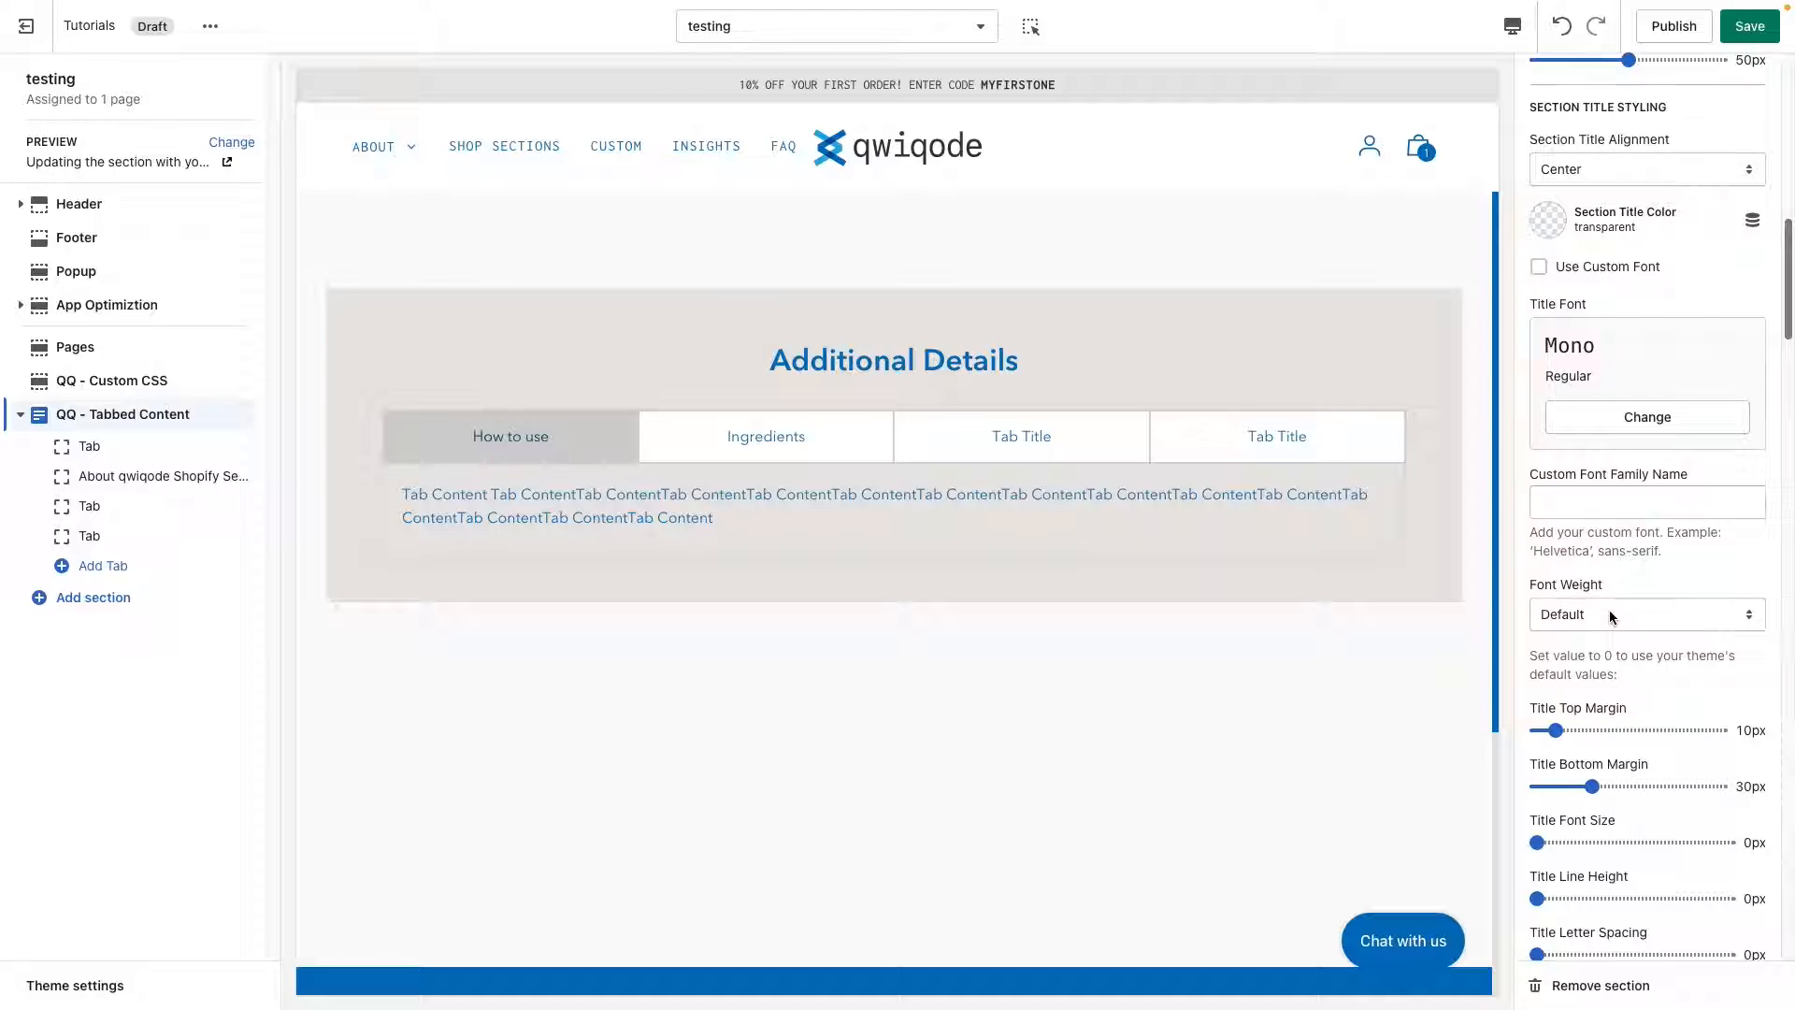
pyautogui.click(1610, 614)
pyautogui.click(1638, 768)
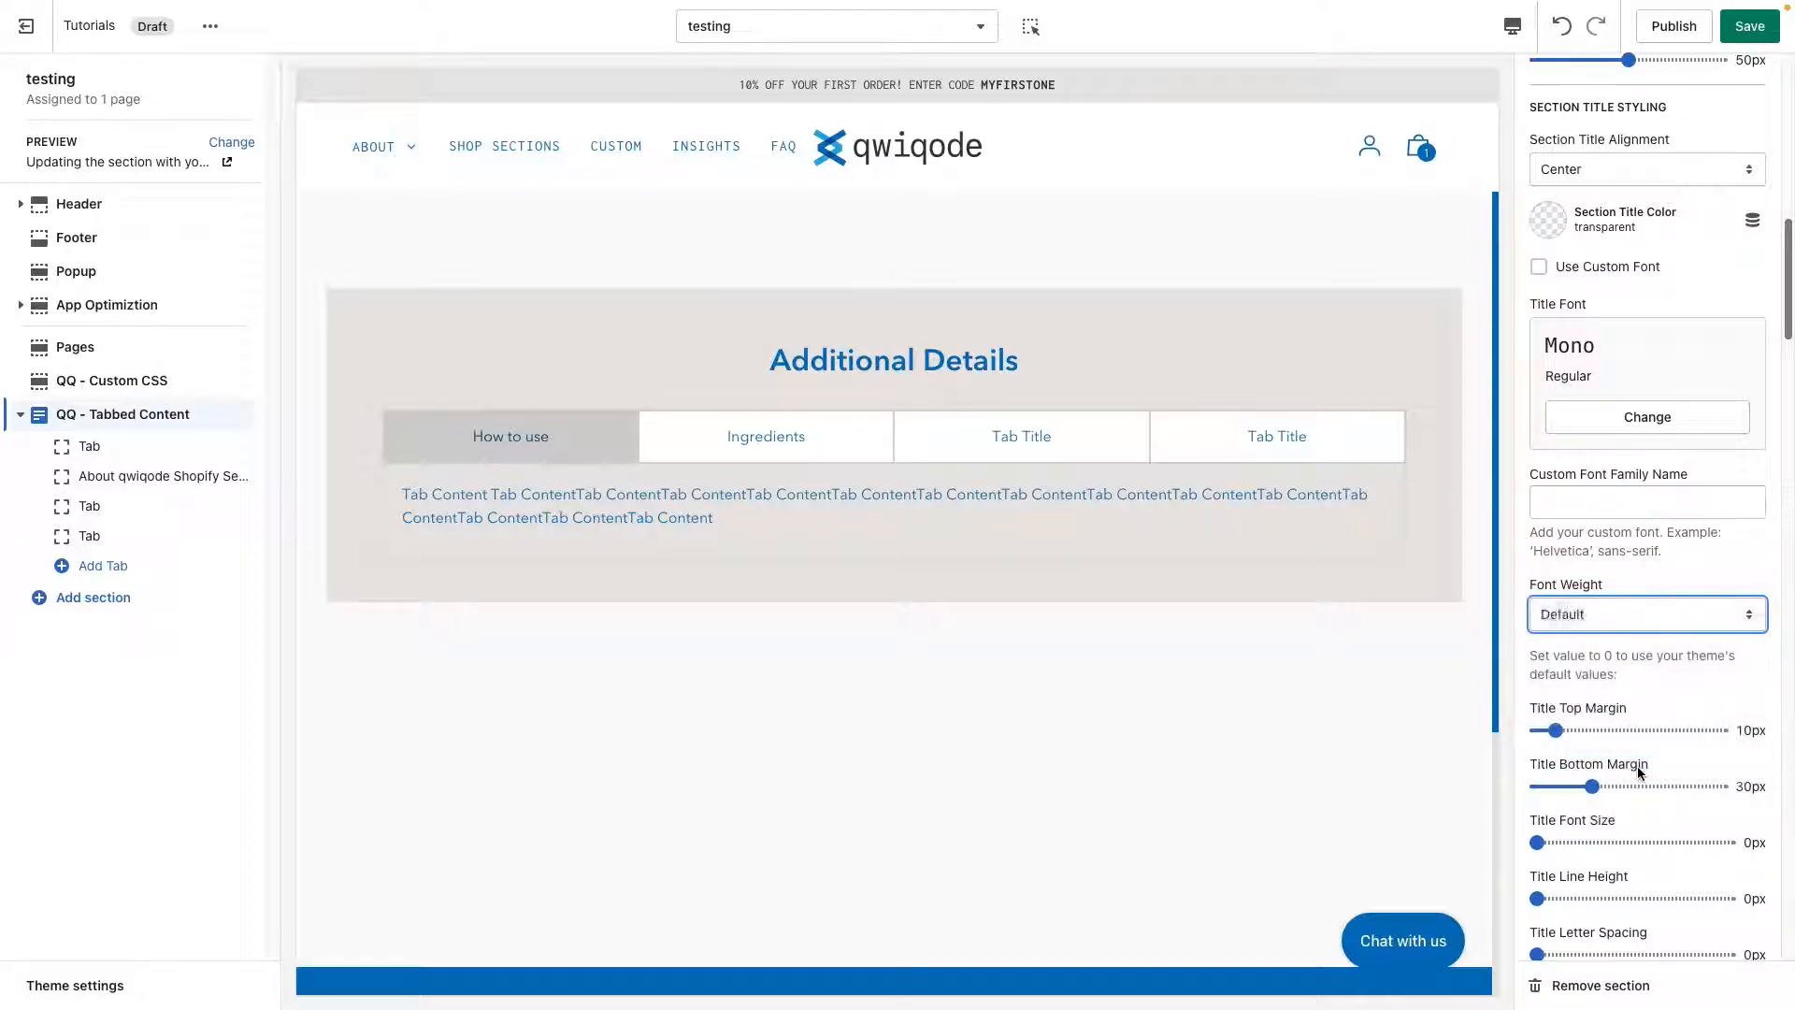
pyautogui.click(1636, 627)
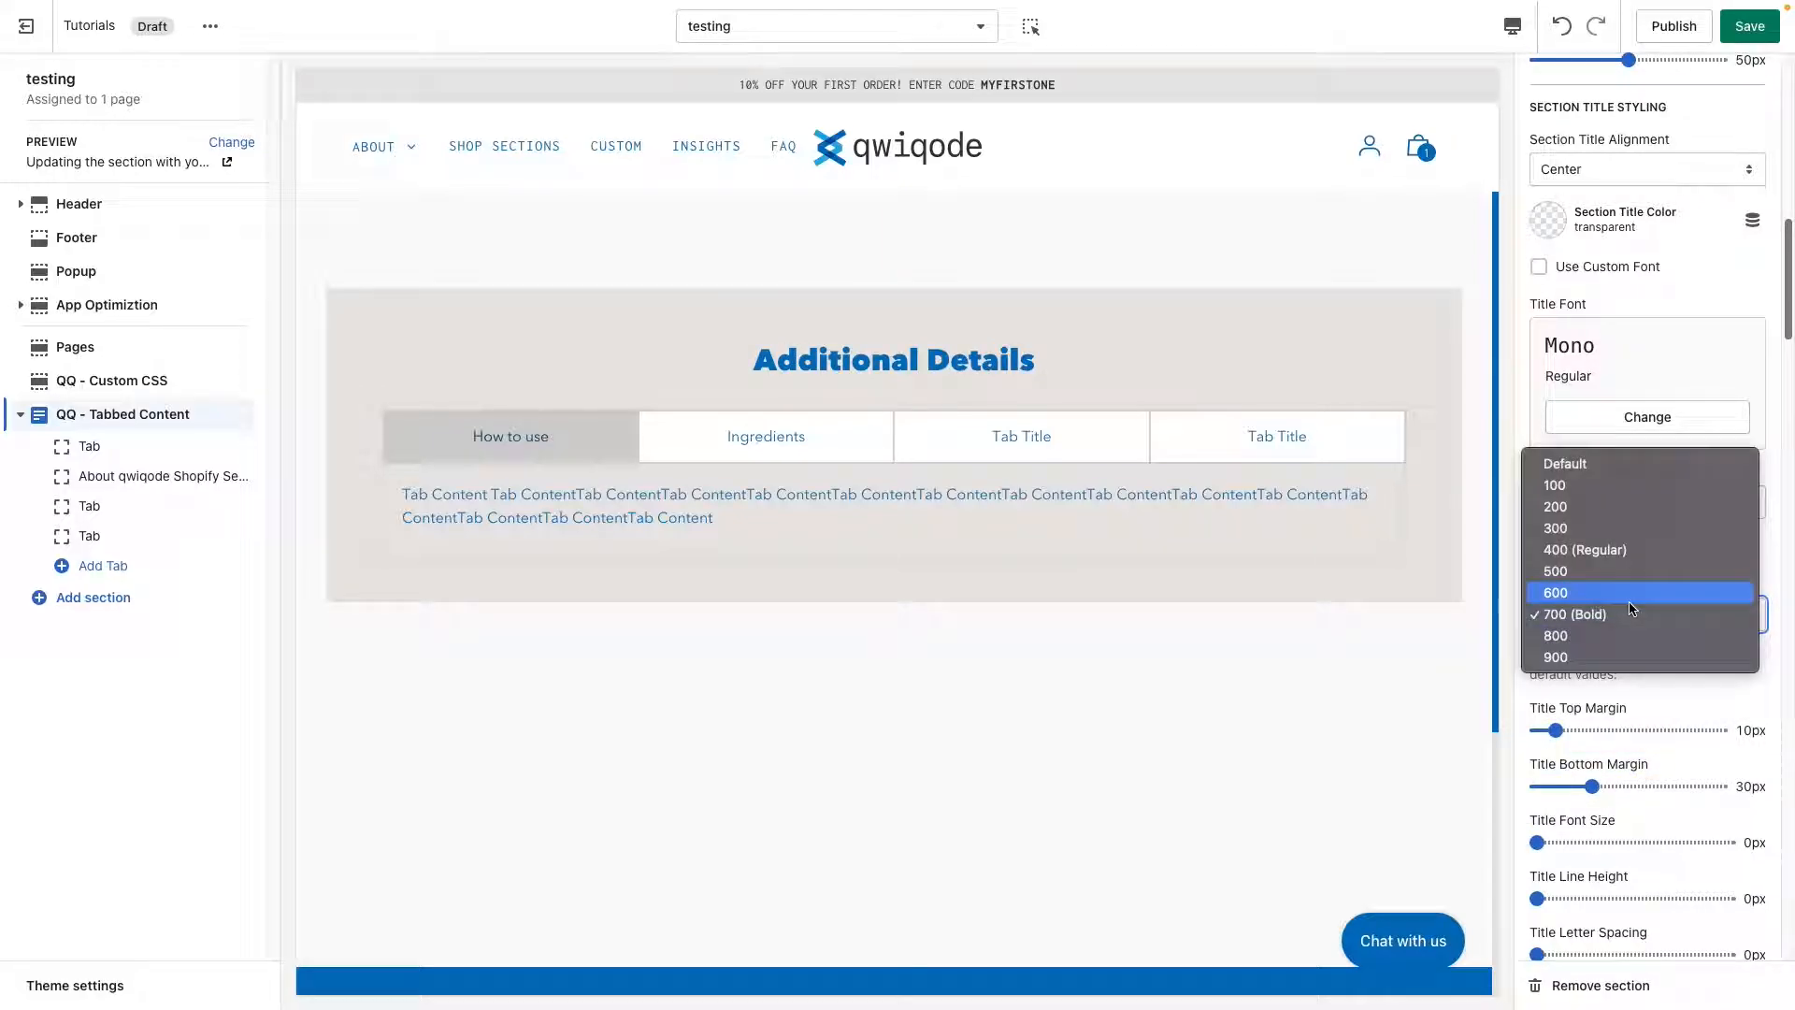
pyautogui.click(1629, 659)
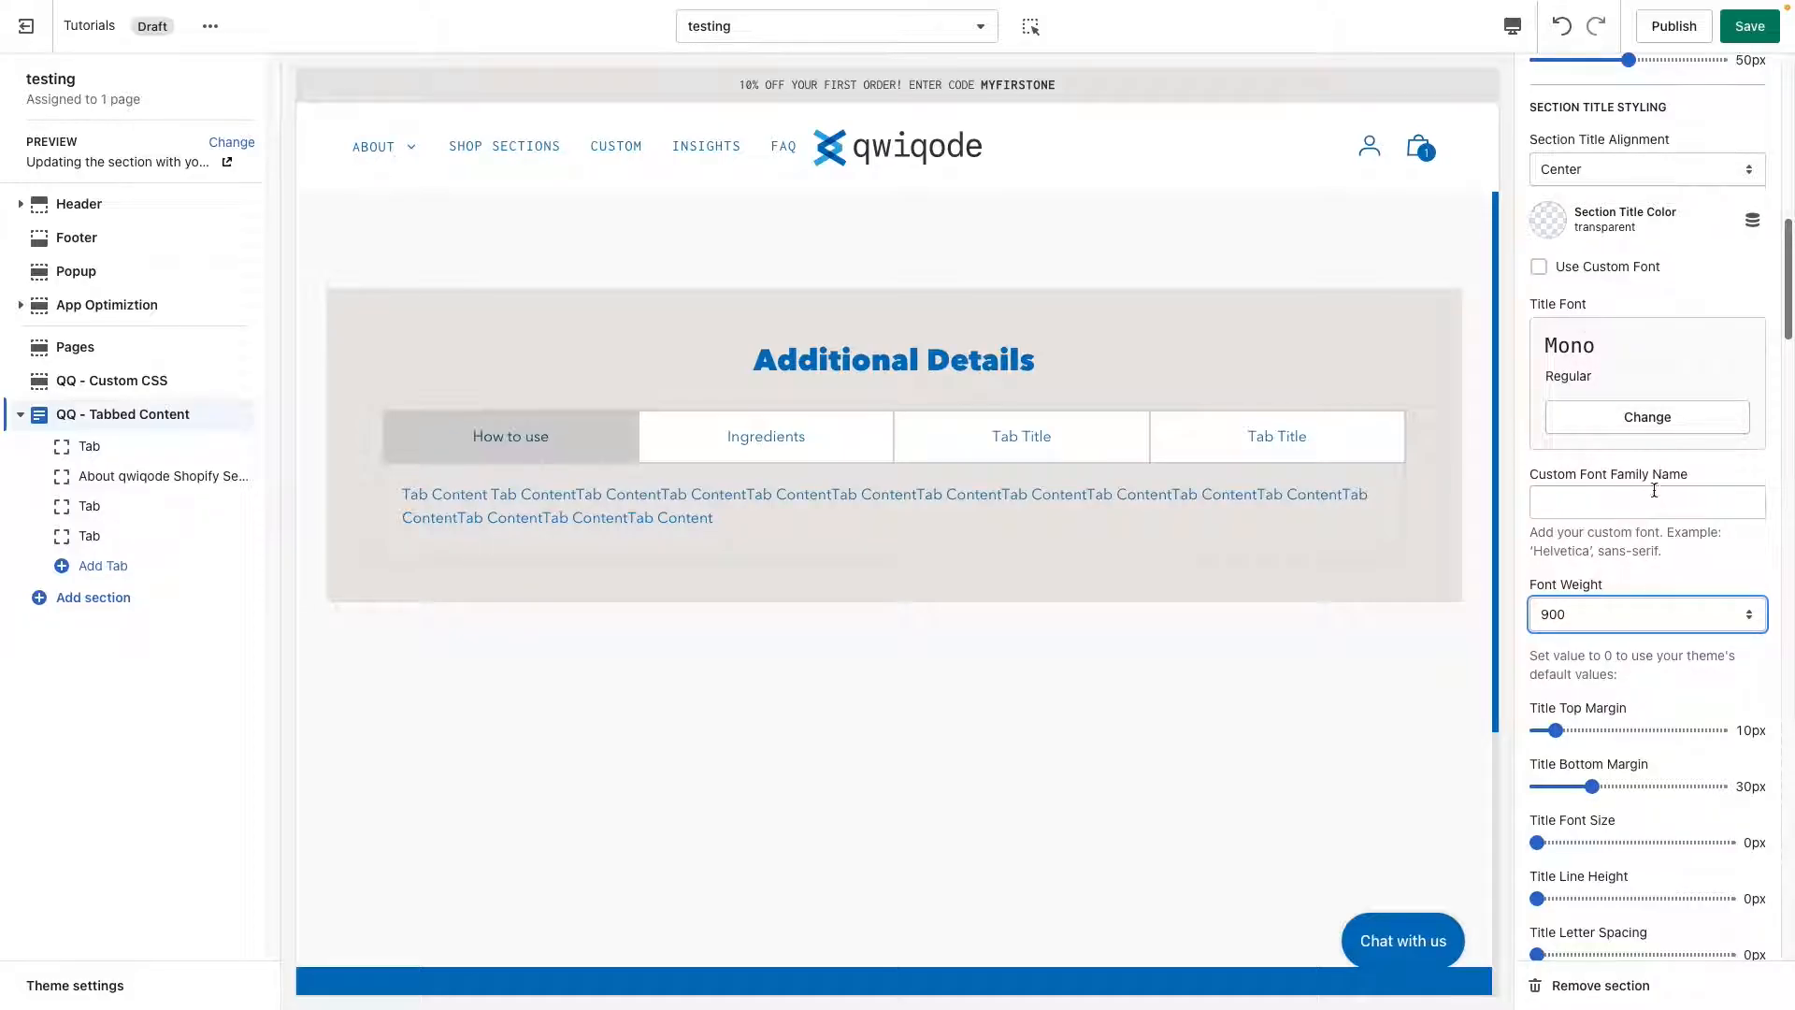
# Set the section title's font weight to 400 (Regular) and its bottom margin to 56px.
pyautogui.click(1635, 614)
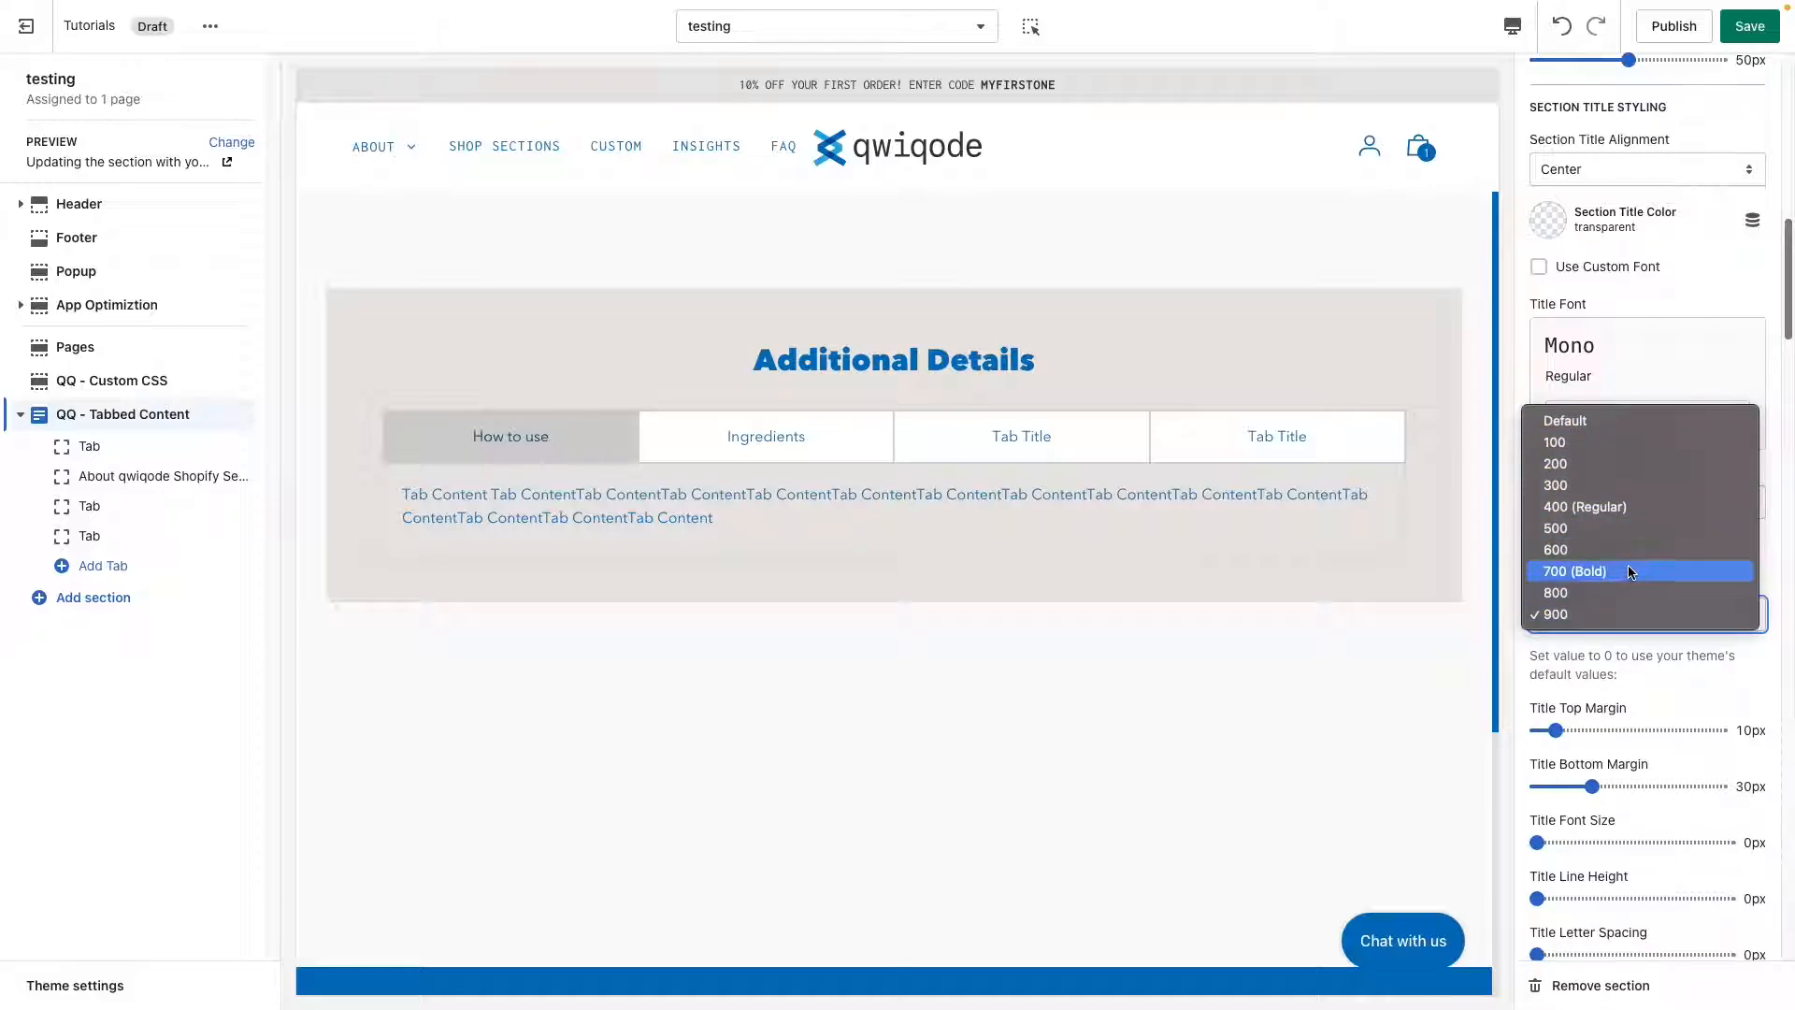
pyautogui.click(1632, 507)
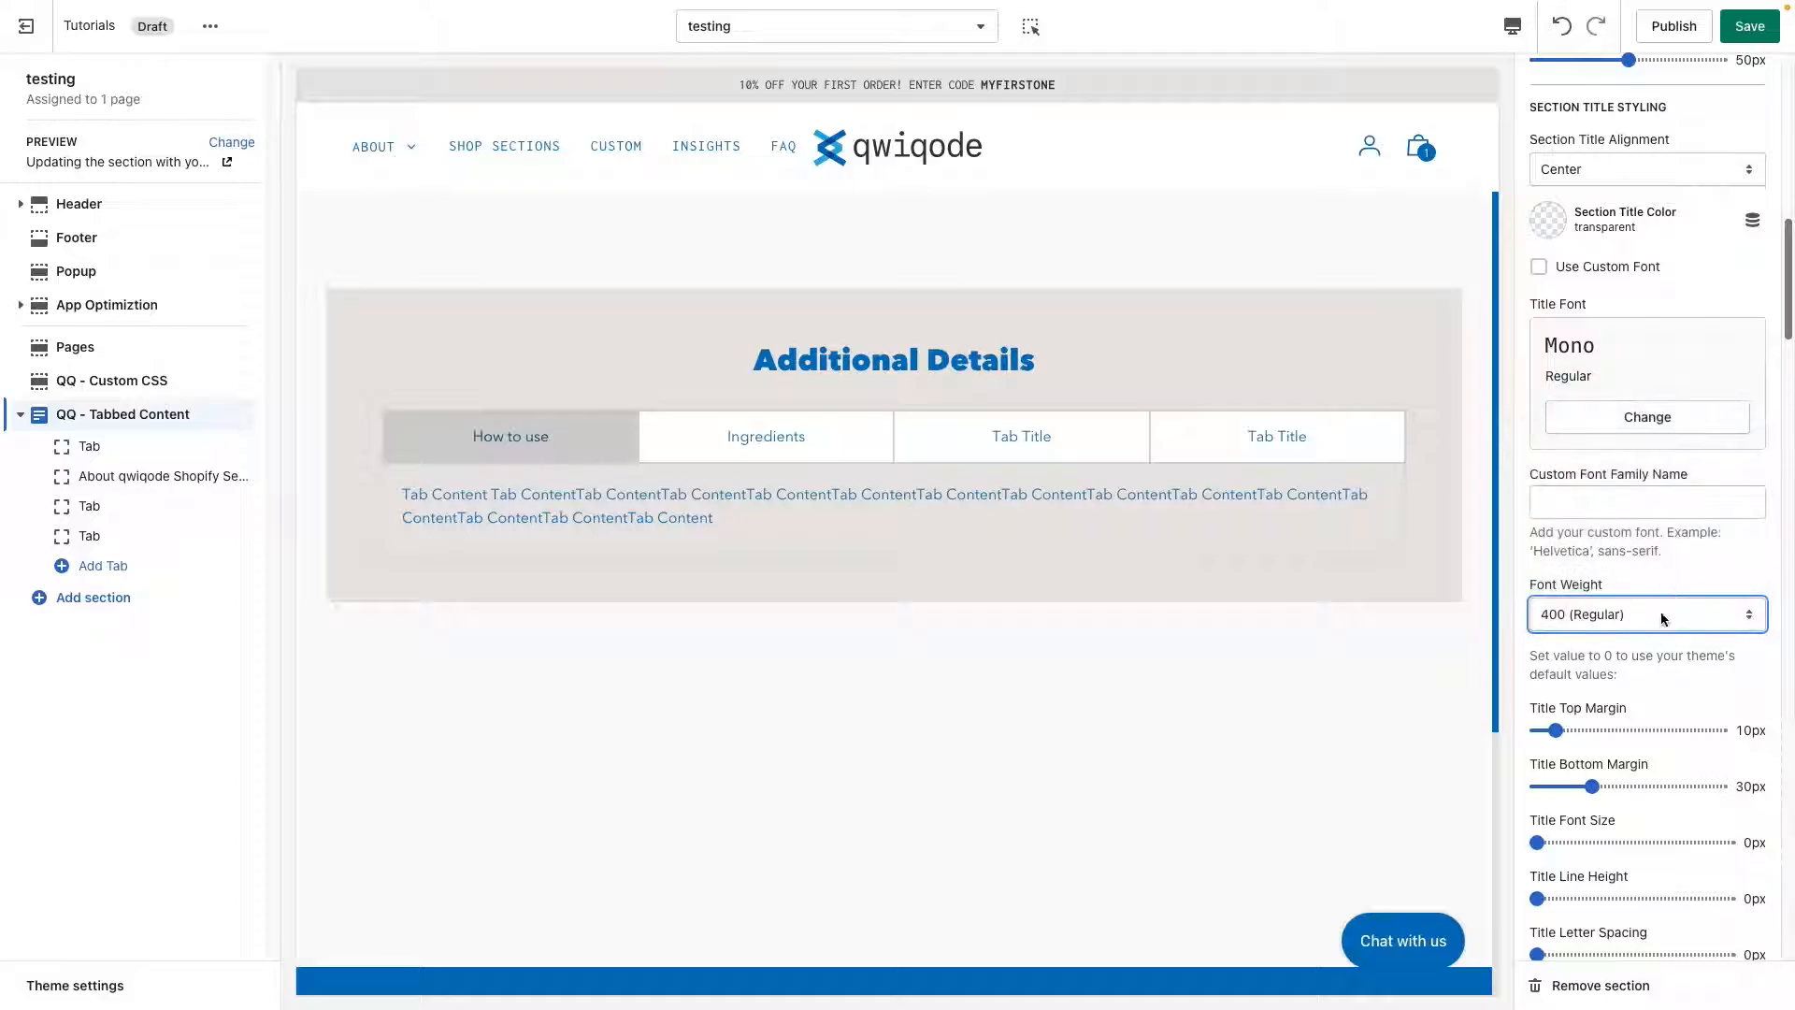
pyautogui.scroll(-4, 1641, 699)
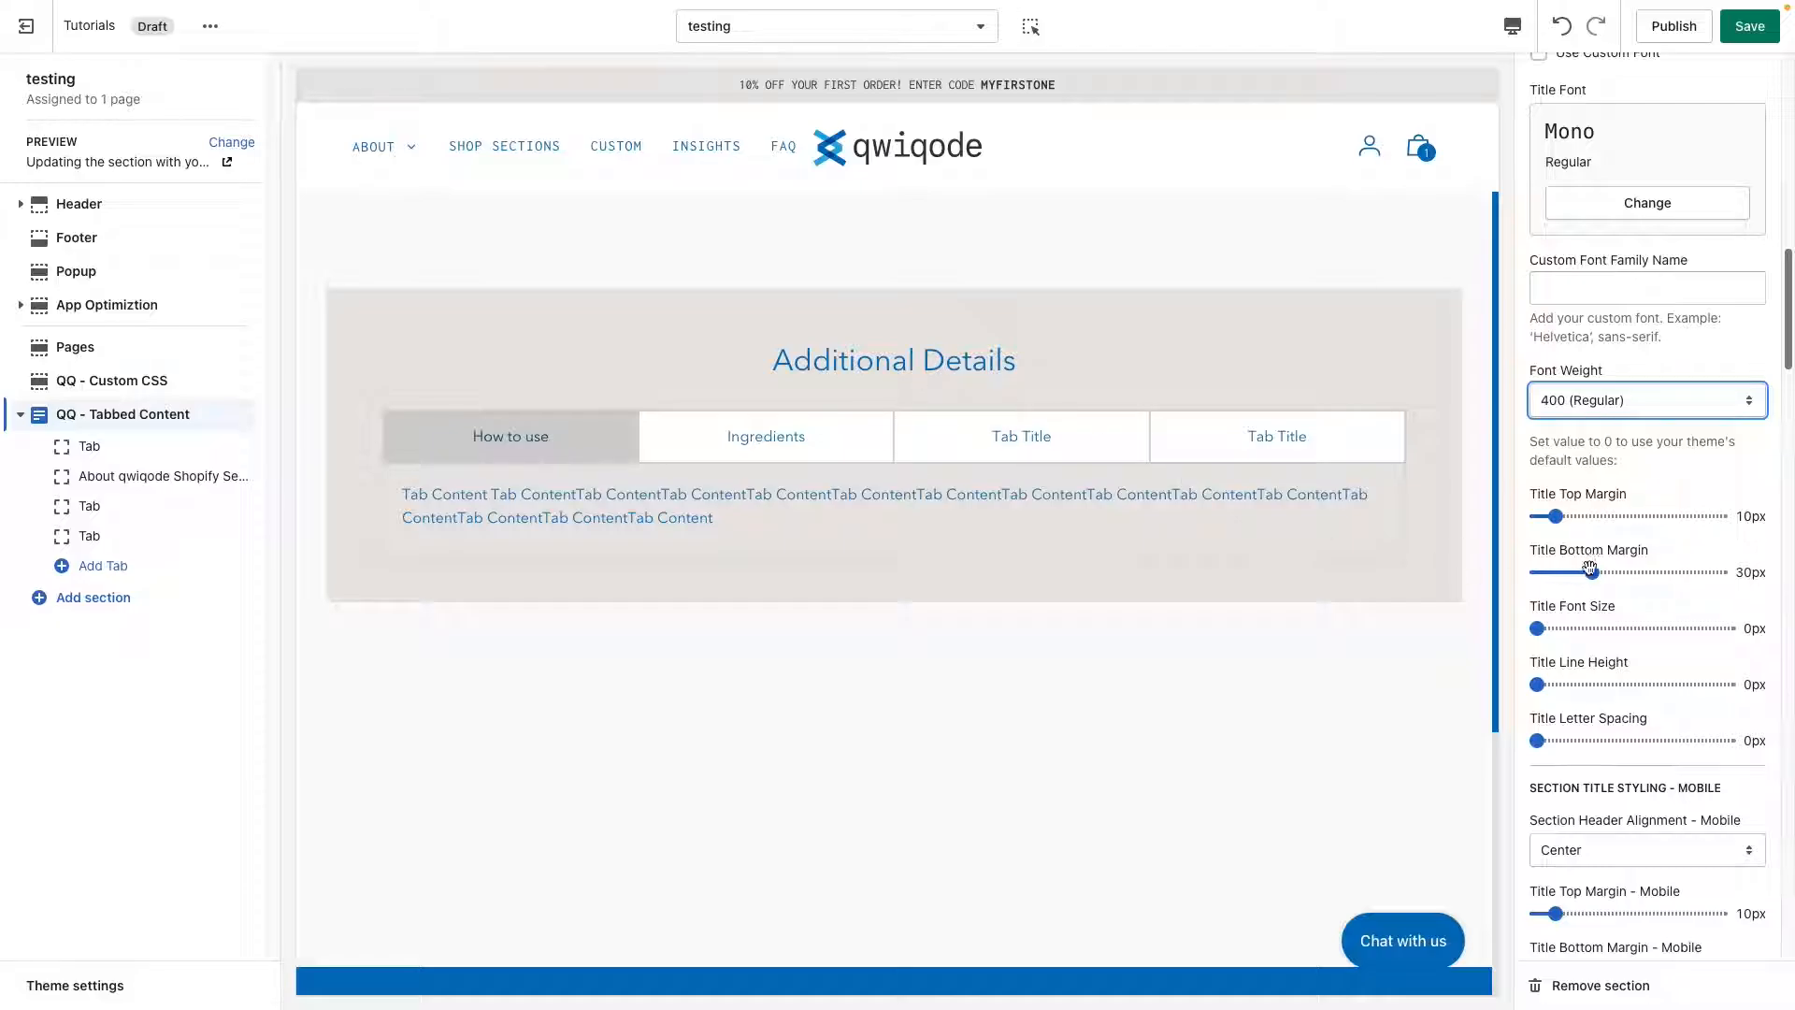
pyautogui.click(1641, 572)
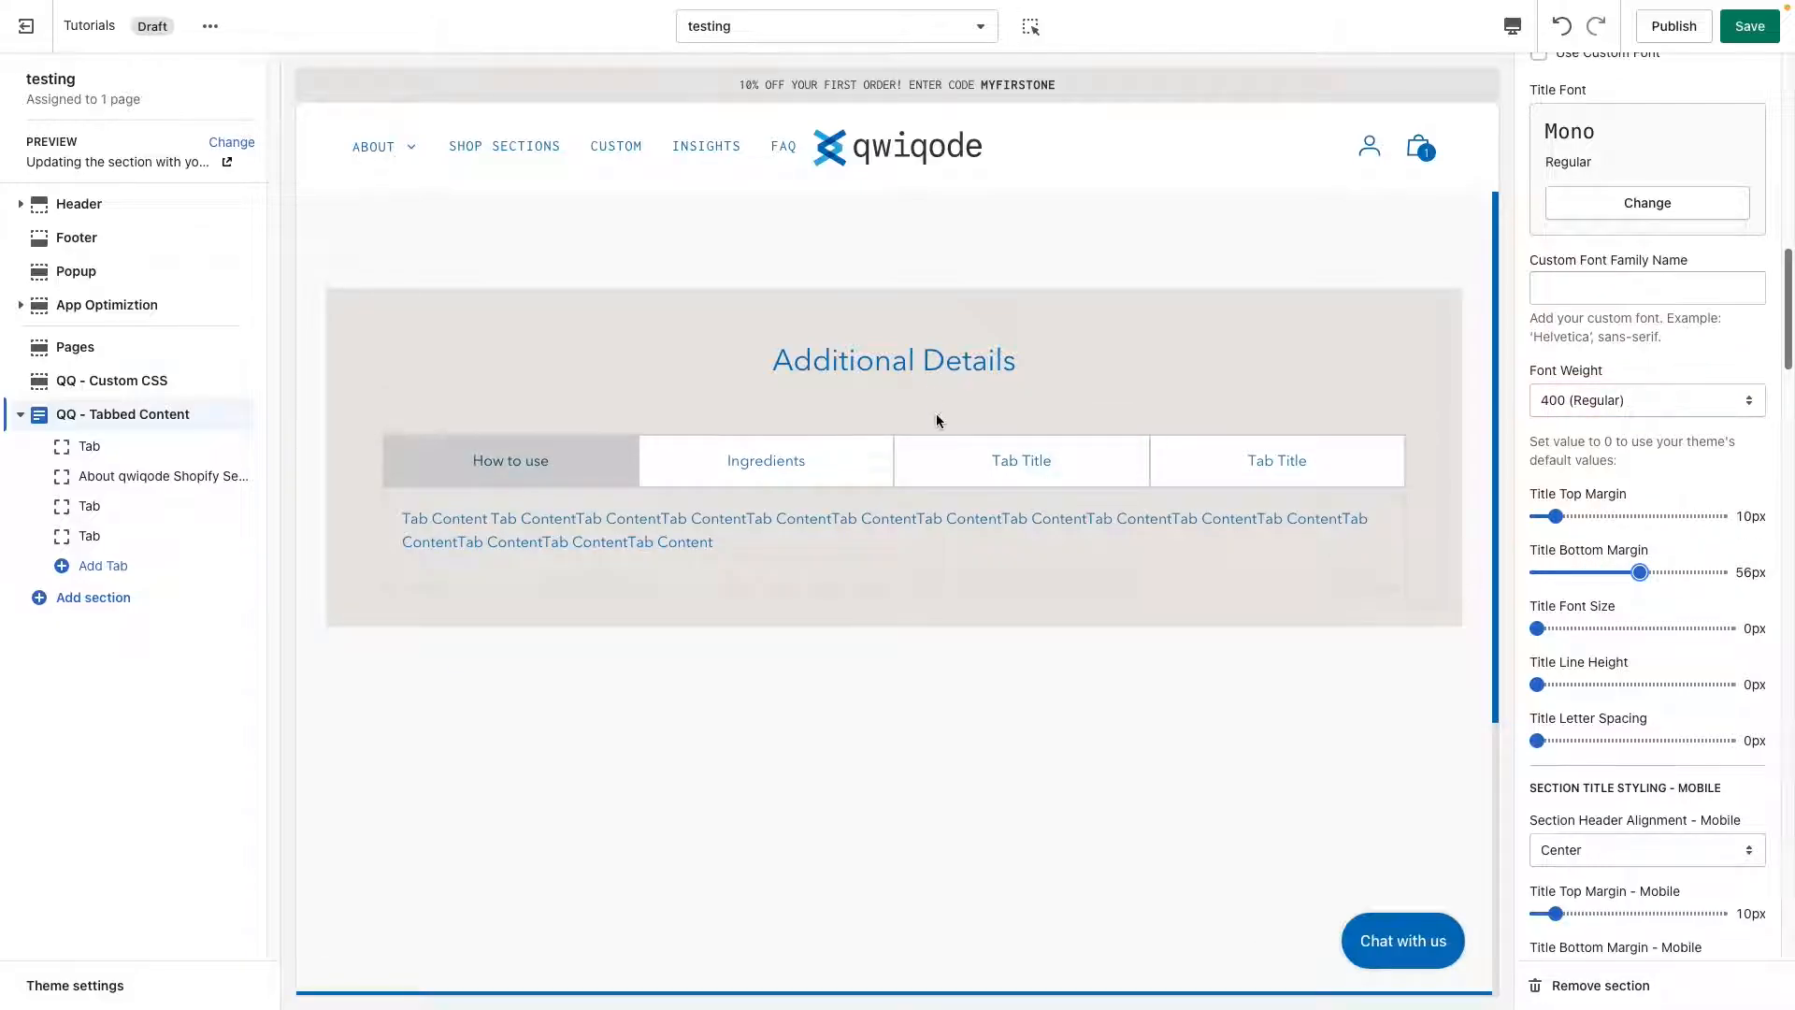
# Set the section title's font size to 43px and its letter spacing to 4px.
pyautogui.click(1617, 629)
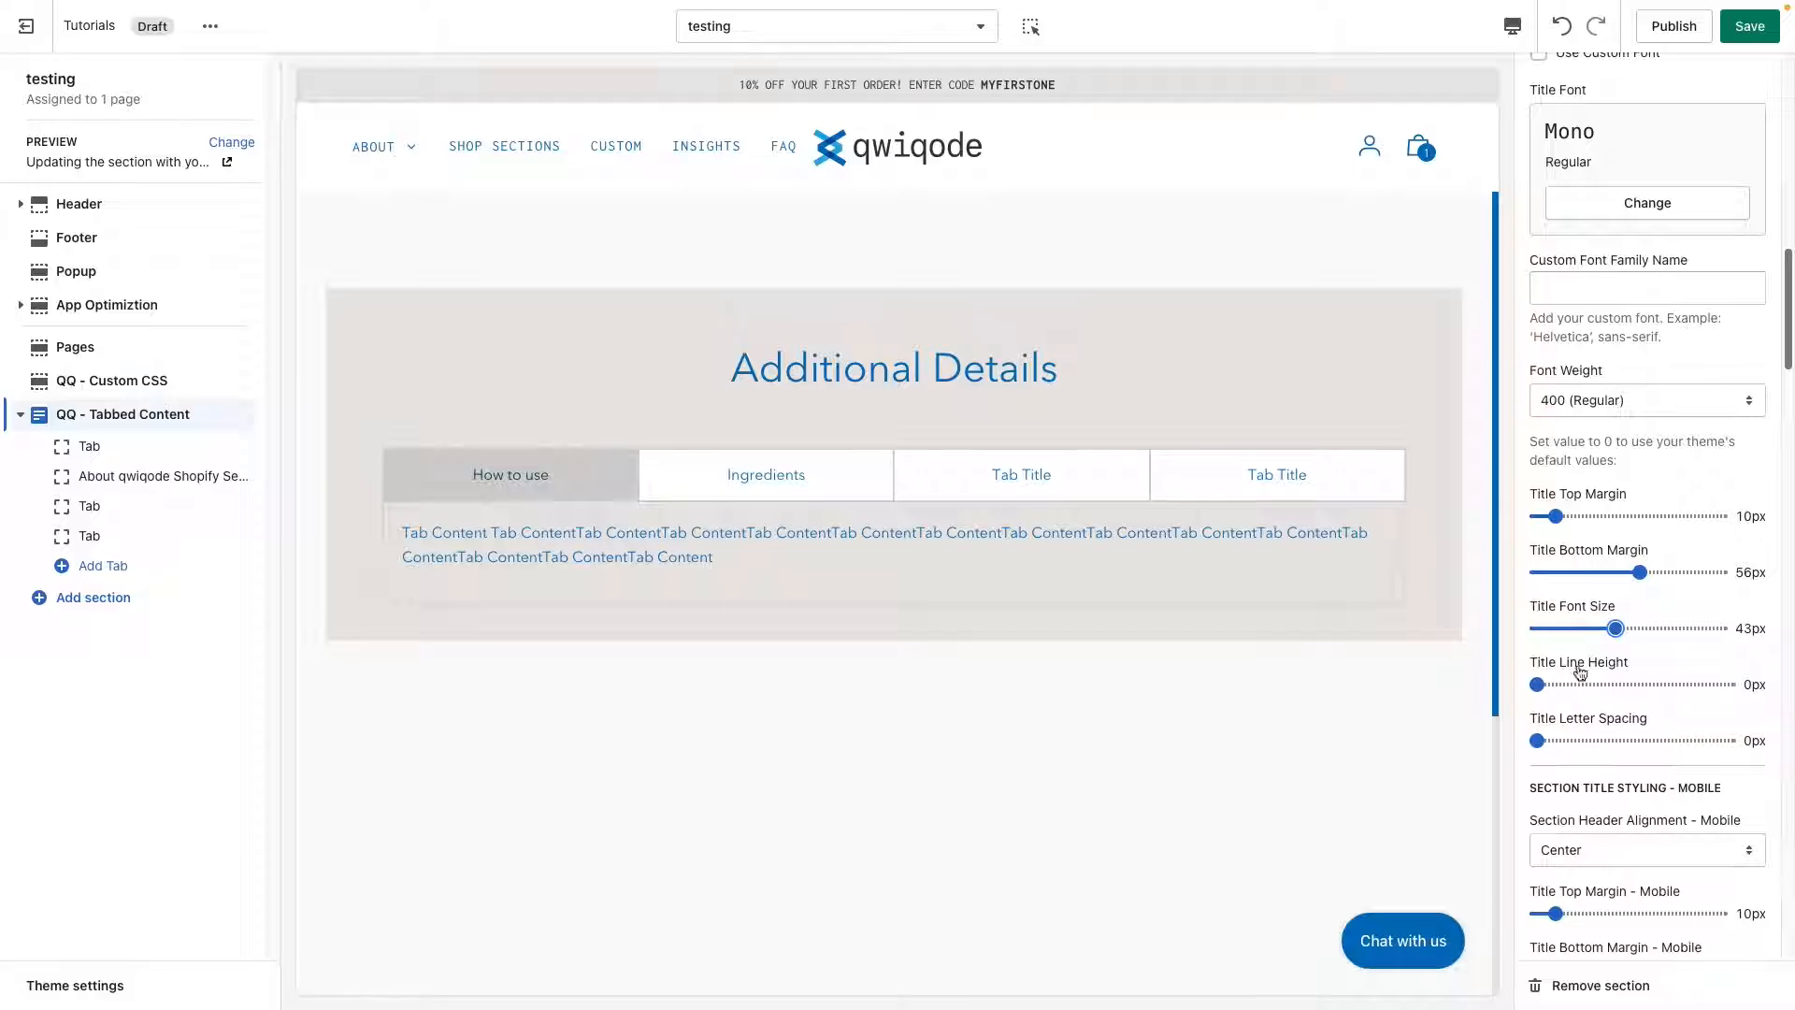
pyautogui.moveTo(1030, 375)
pyautogui.mouseDown()
pyautogui.moveTo(769, 368)
pyautogui.moveTo(1052, 378)
pyautogui.mouseUp()
pyautogui.click(827, 375)
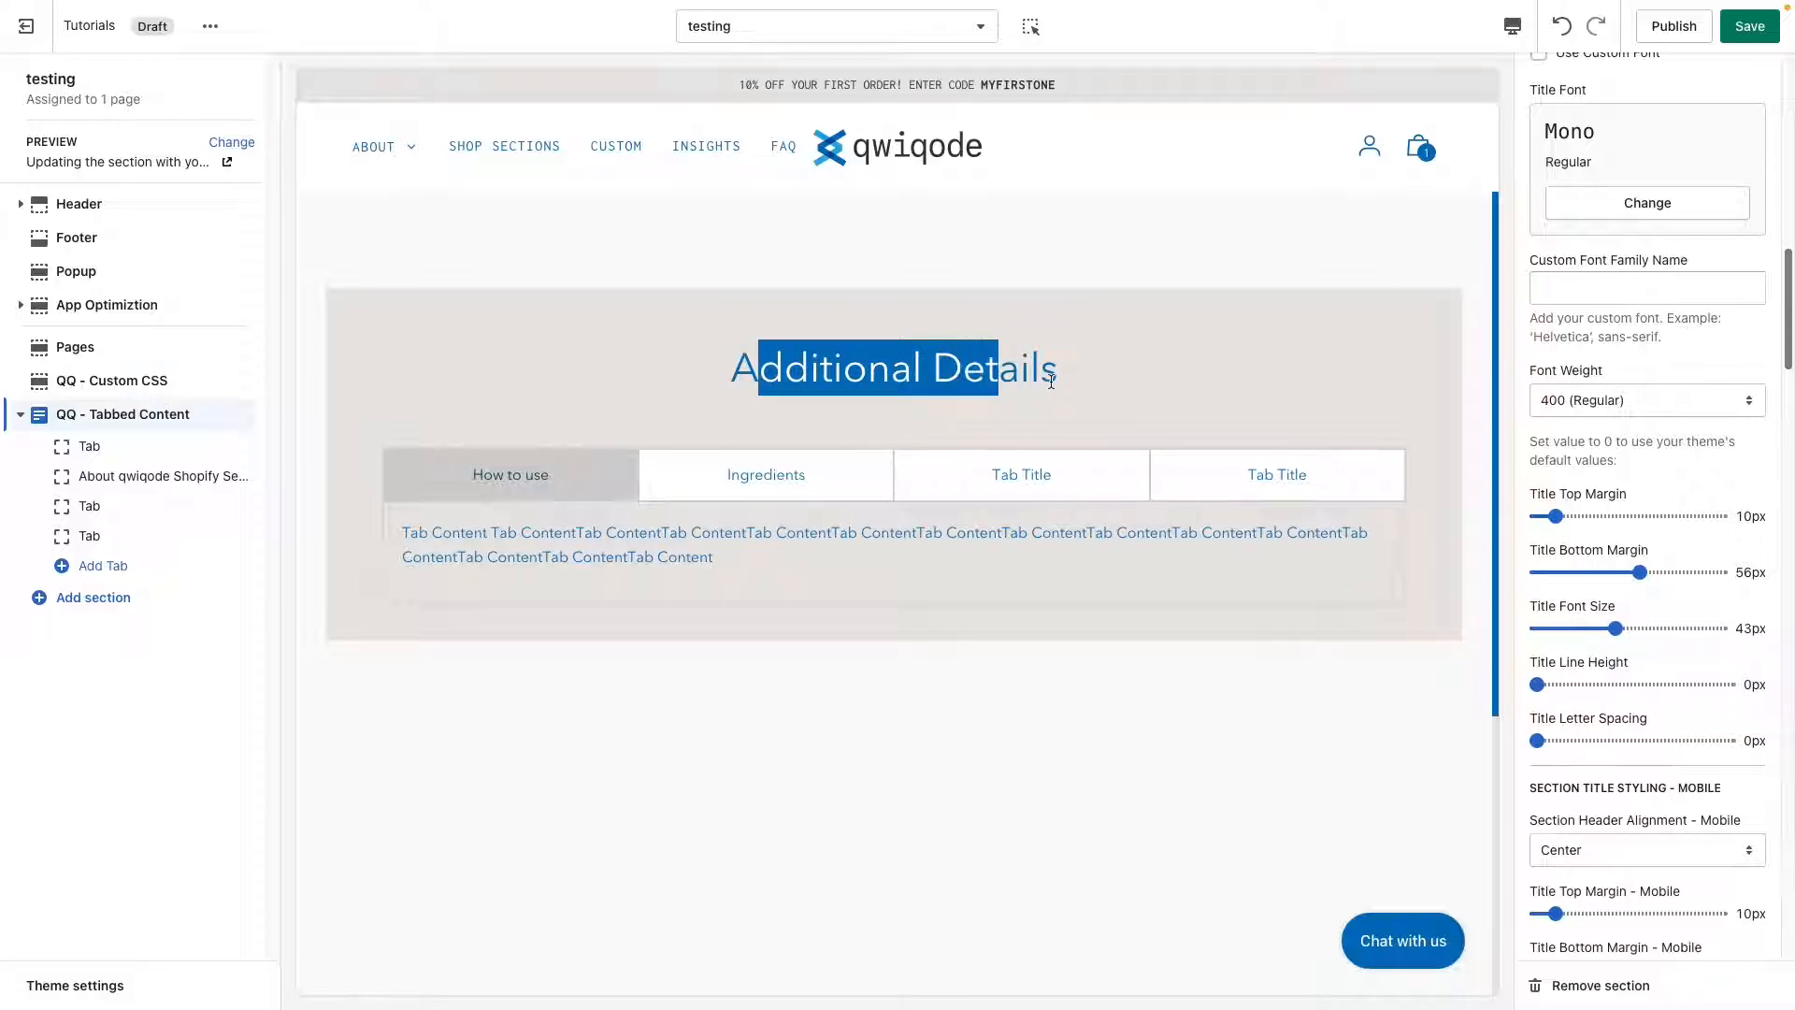
pyautogui.click(1052, 379)
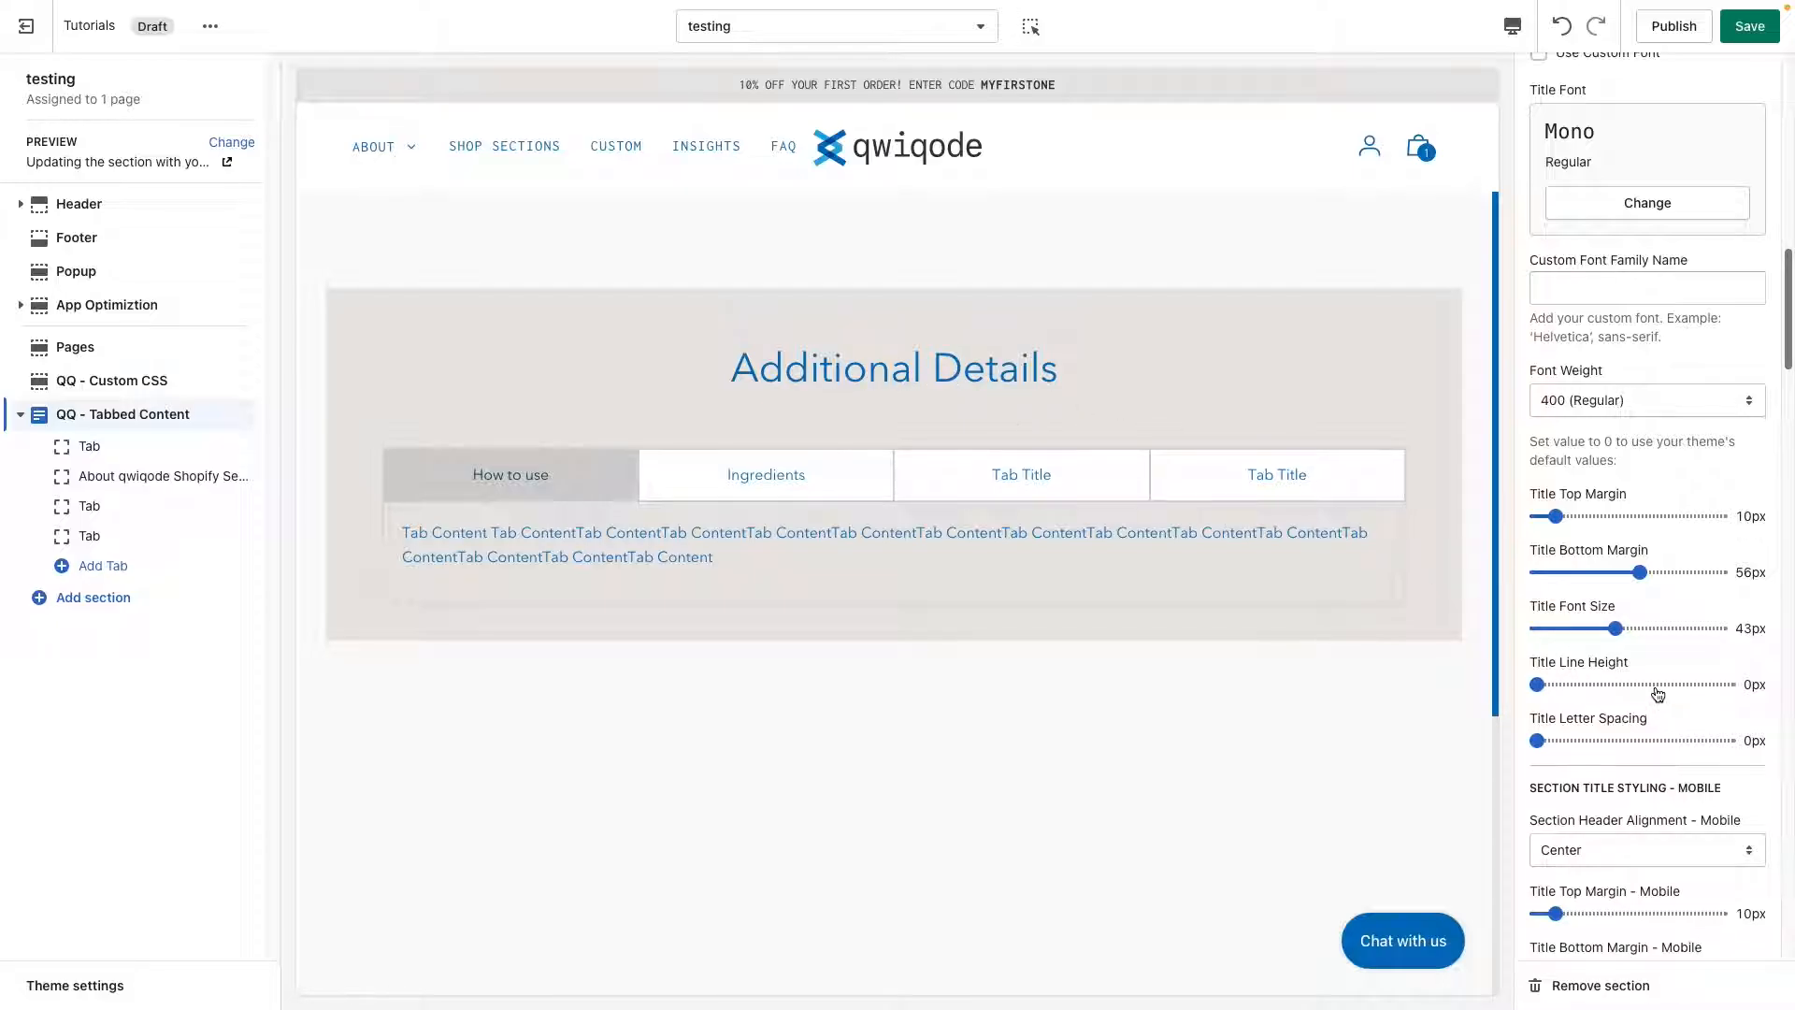
pyautogui.click(1577, 740)
pyautogui.click(1618, 743)
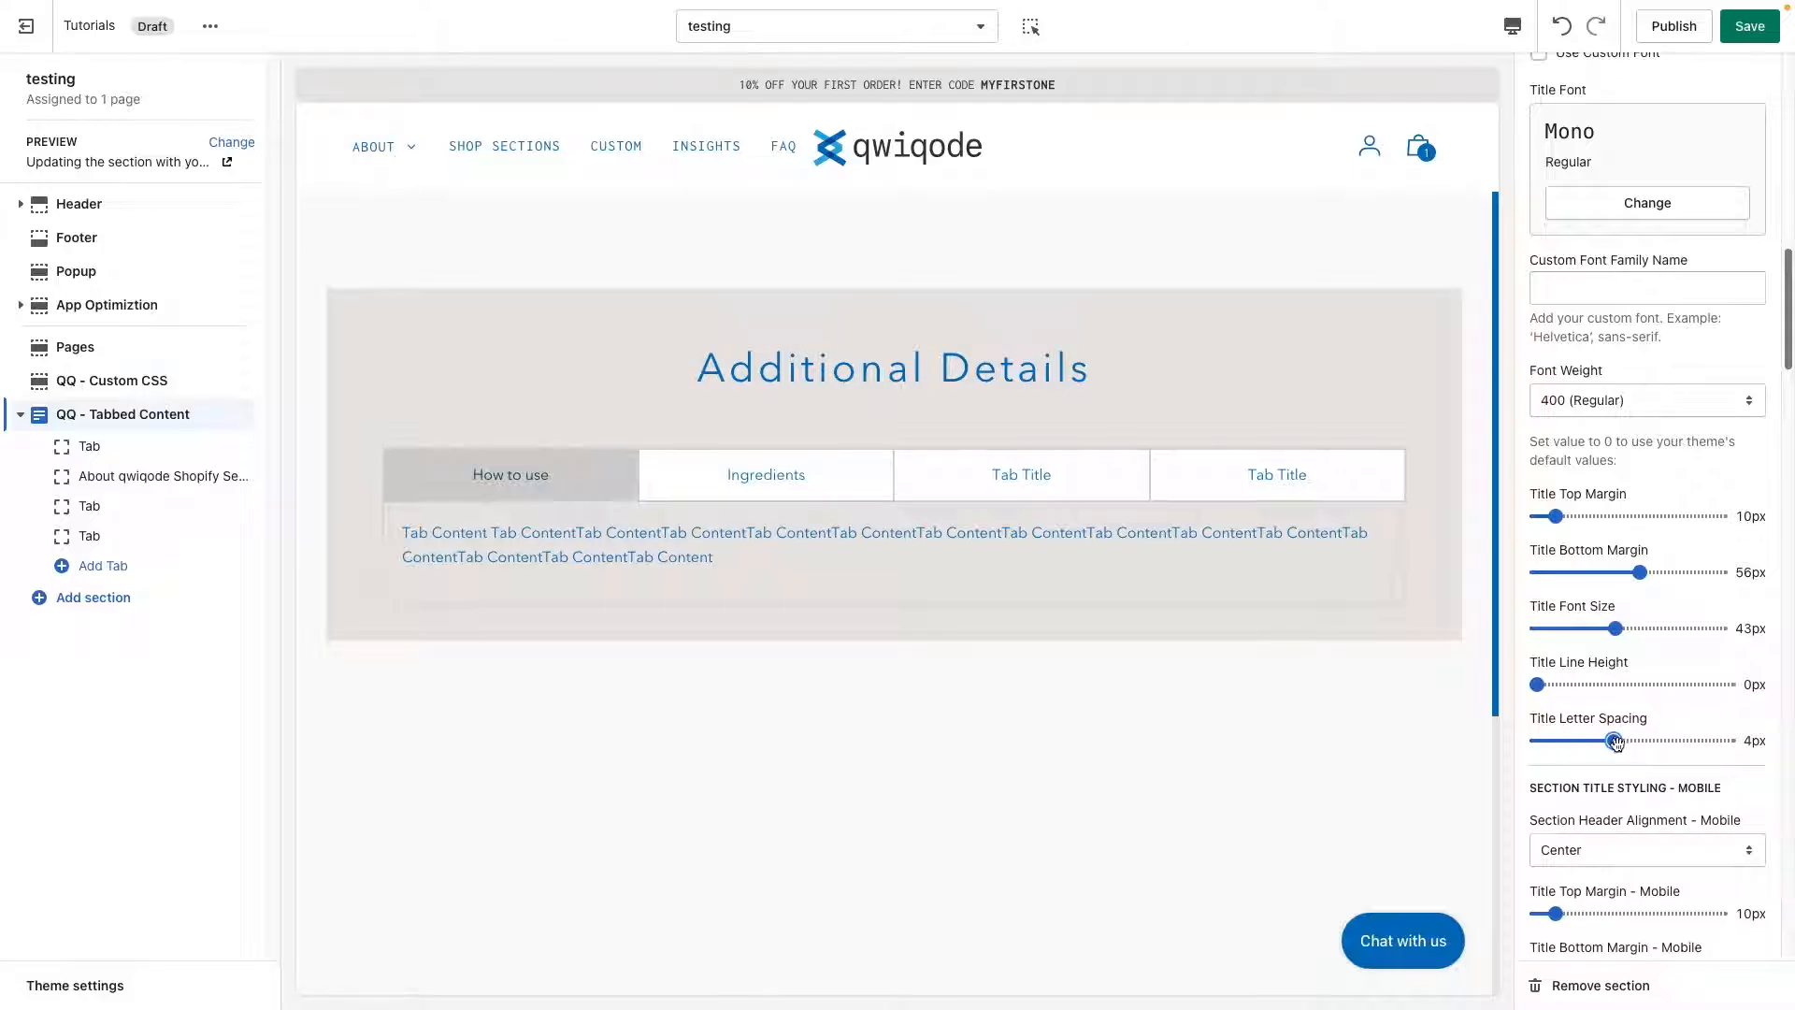
# Change the tab style of the tabbed content section to No Borders.
pyautogui.scroll(-4, 1620, 748)
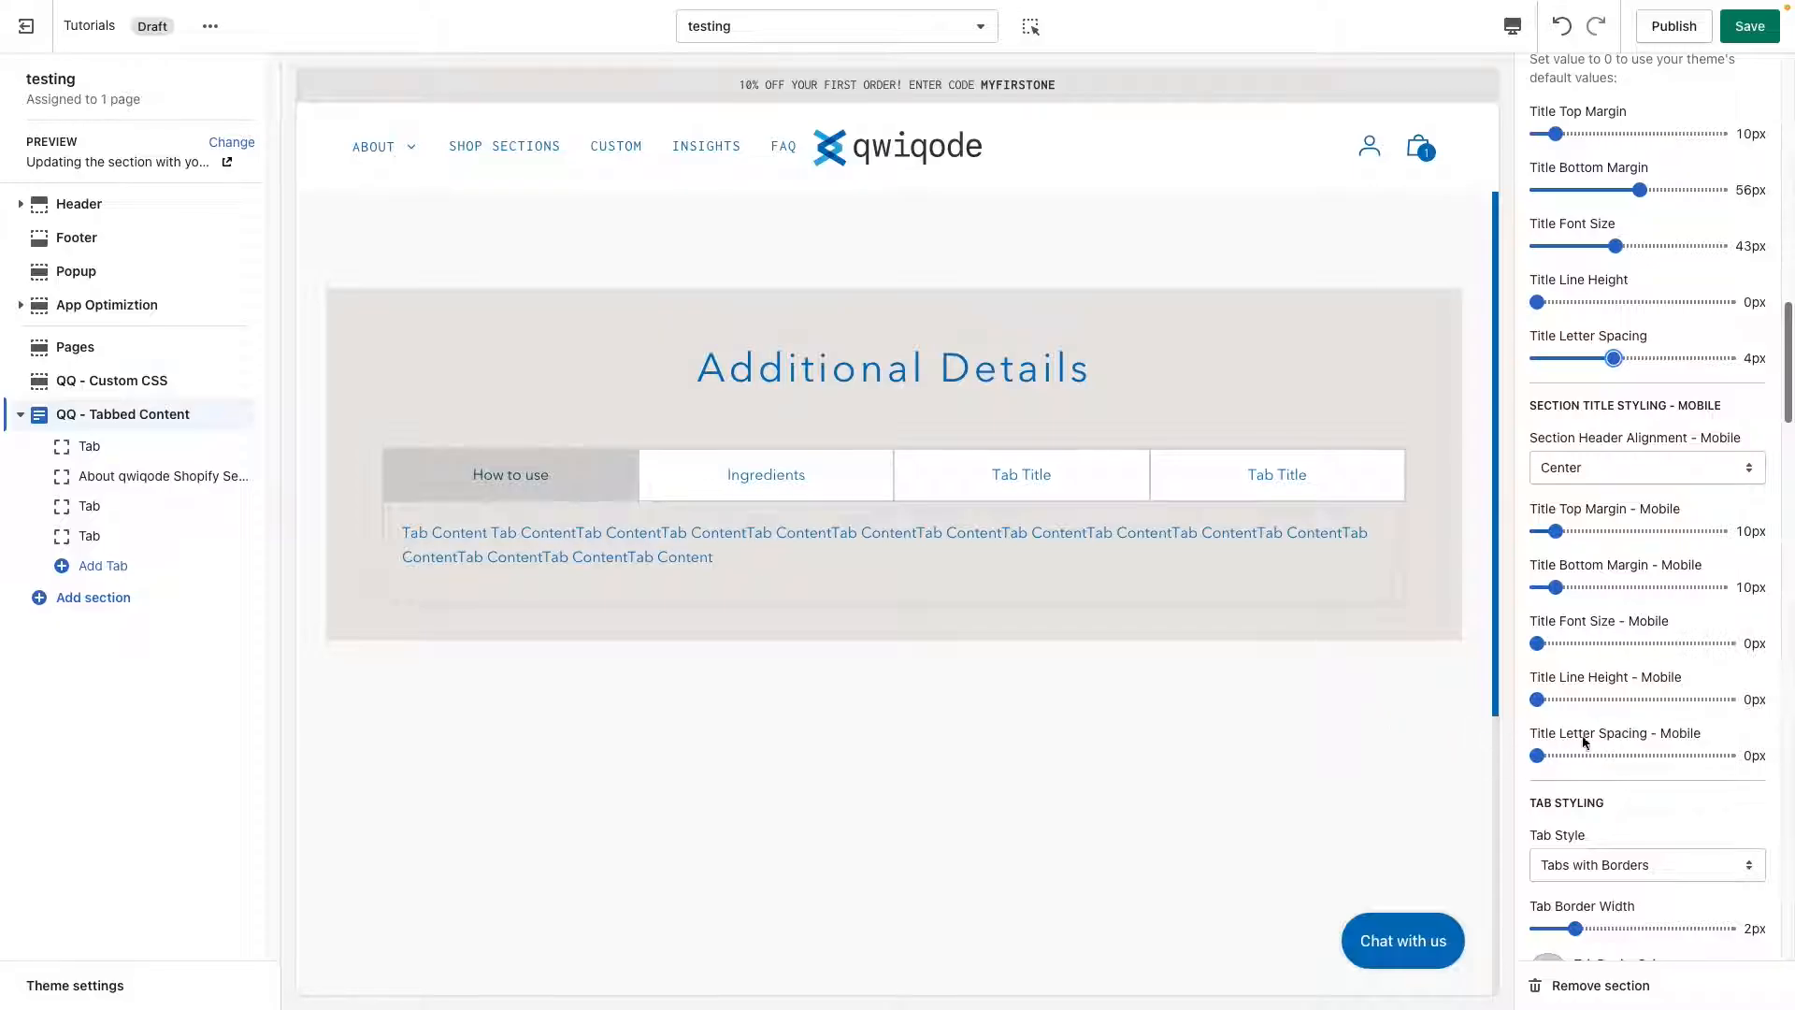
pyautogui.scroll(-3, 1636, 782)
pyautogui.scroll(-5, 1638, 786)
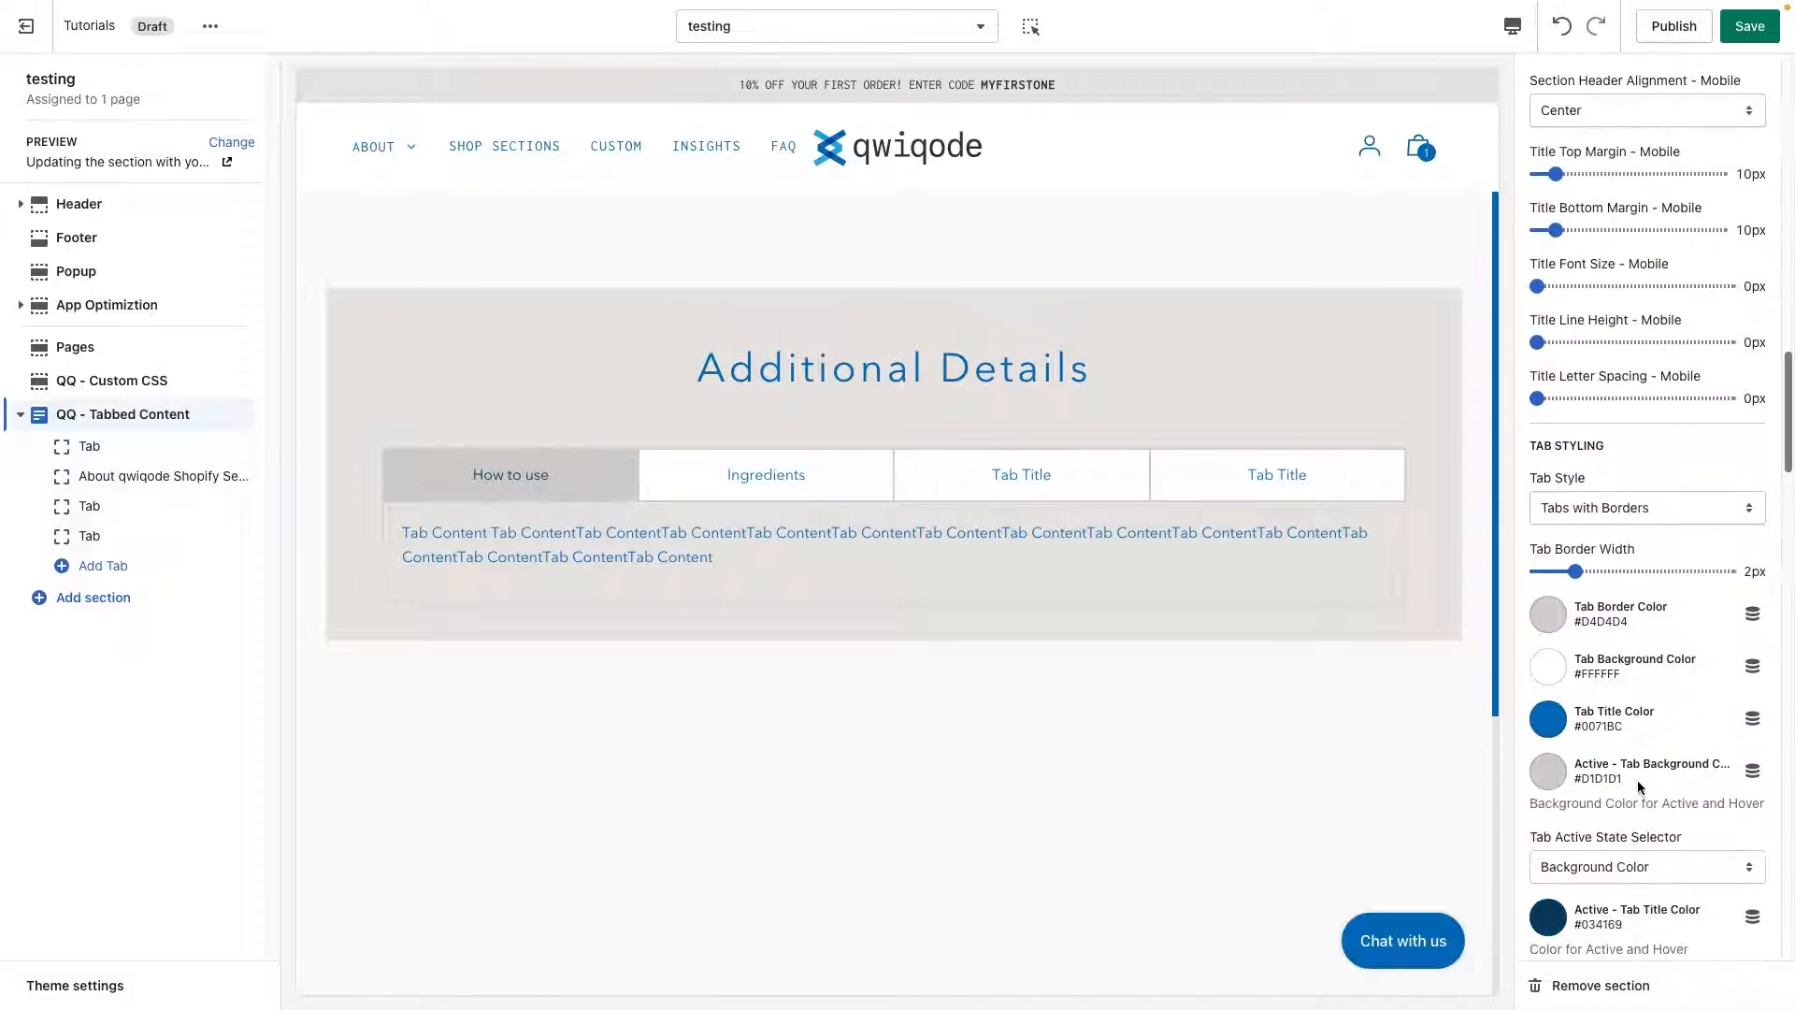
pyautogui.scroll(-1, 1637, 779)
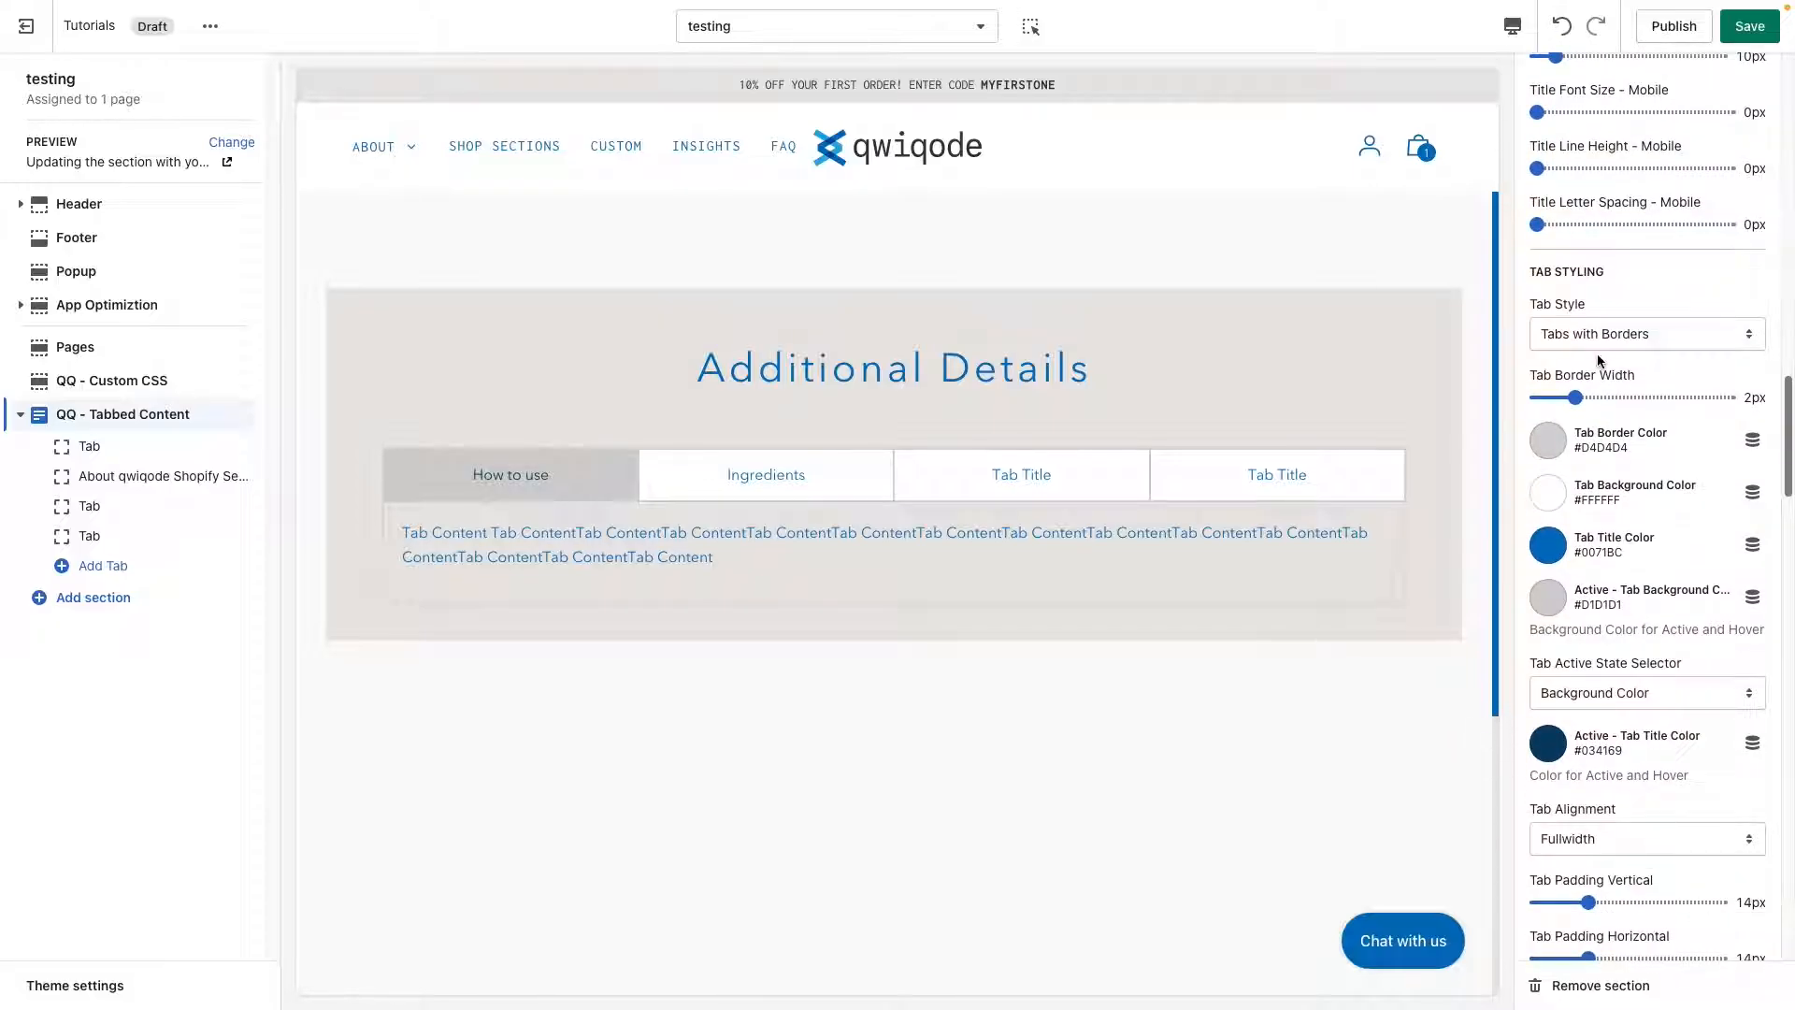
pyautogui.moveTo(1605, 273)
pyautogui.mouseDown()
pyautogui.moveTo(1515, 265)
pyautogui.moveTo(1605, 272)
pyautogui.mouseUp()
pyautogui.click(1626, 273)
pyautogui.click(1629, 336)
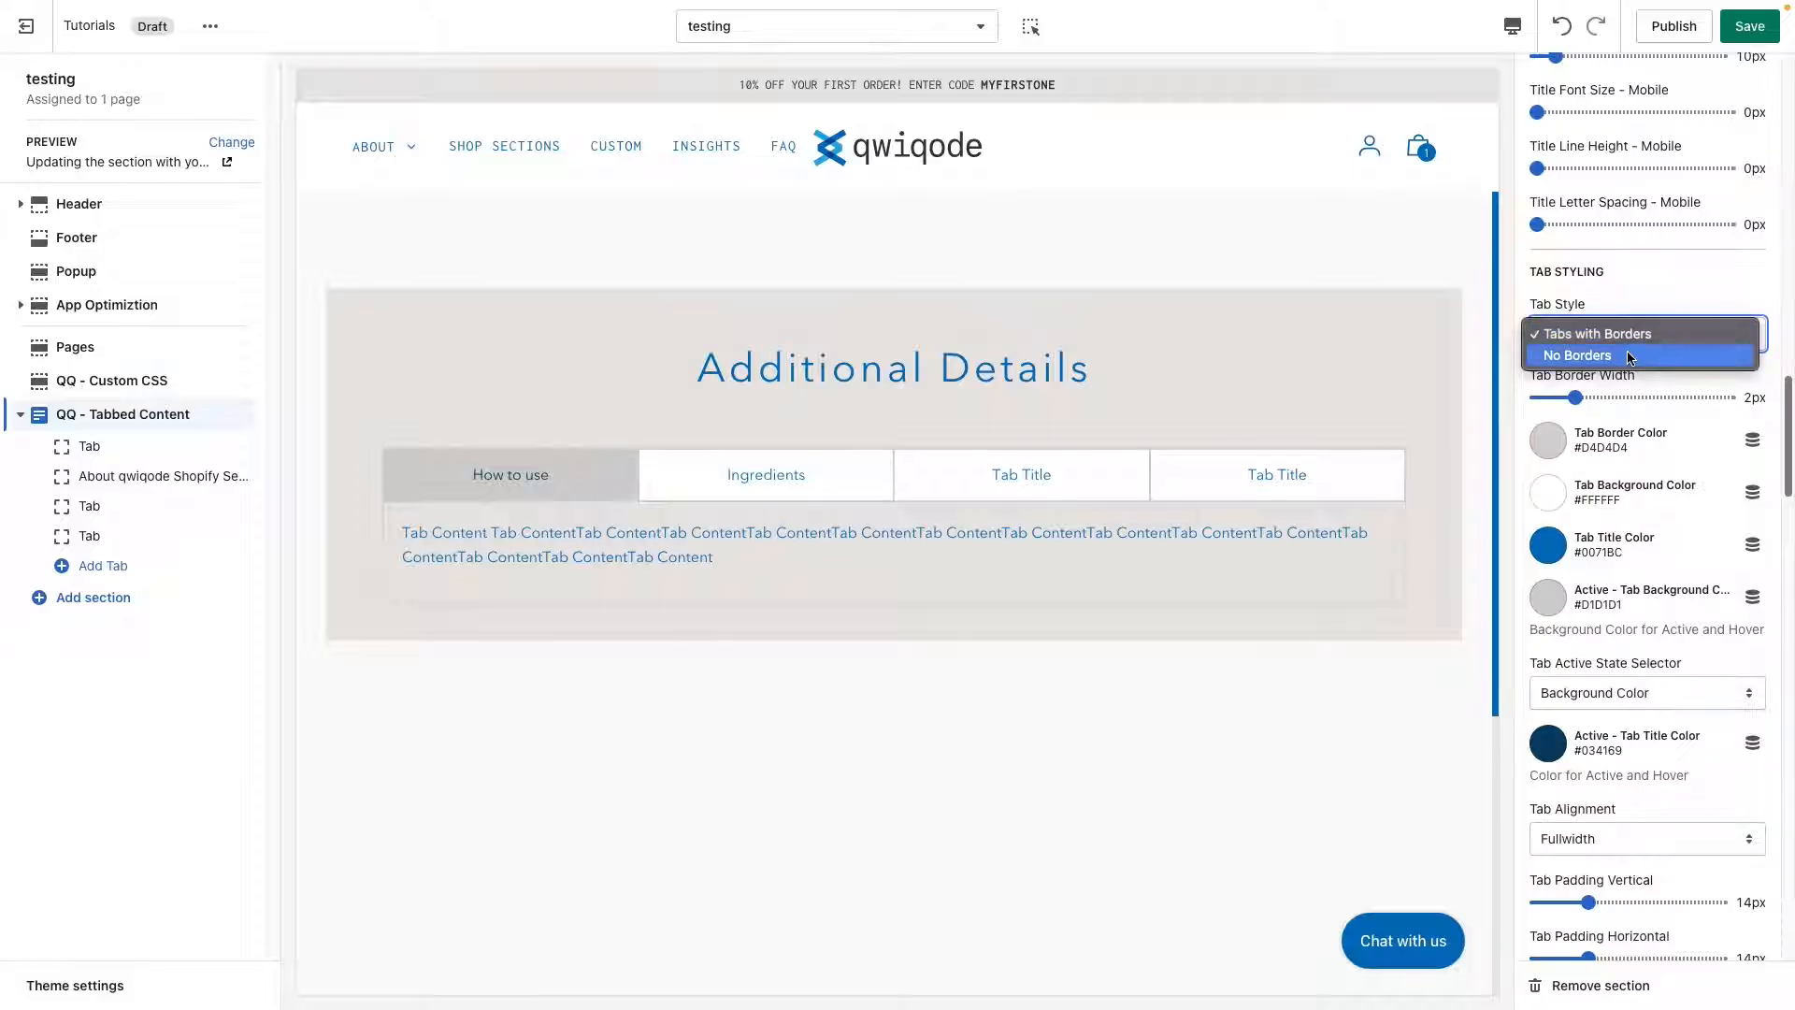
pyautogui.click(1628, 358)
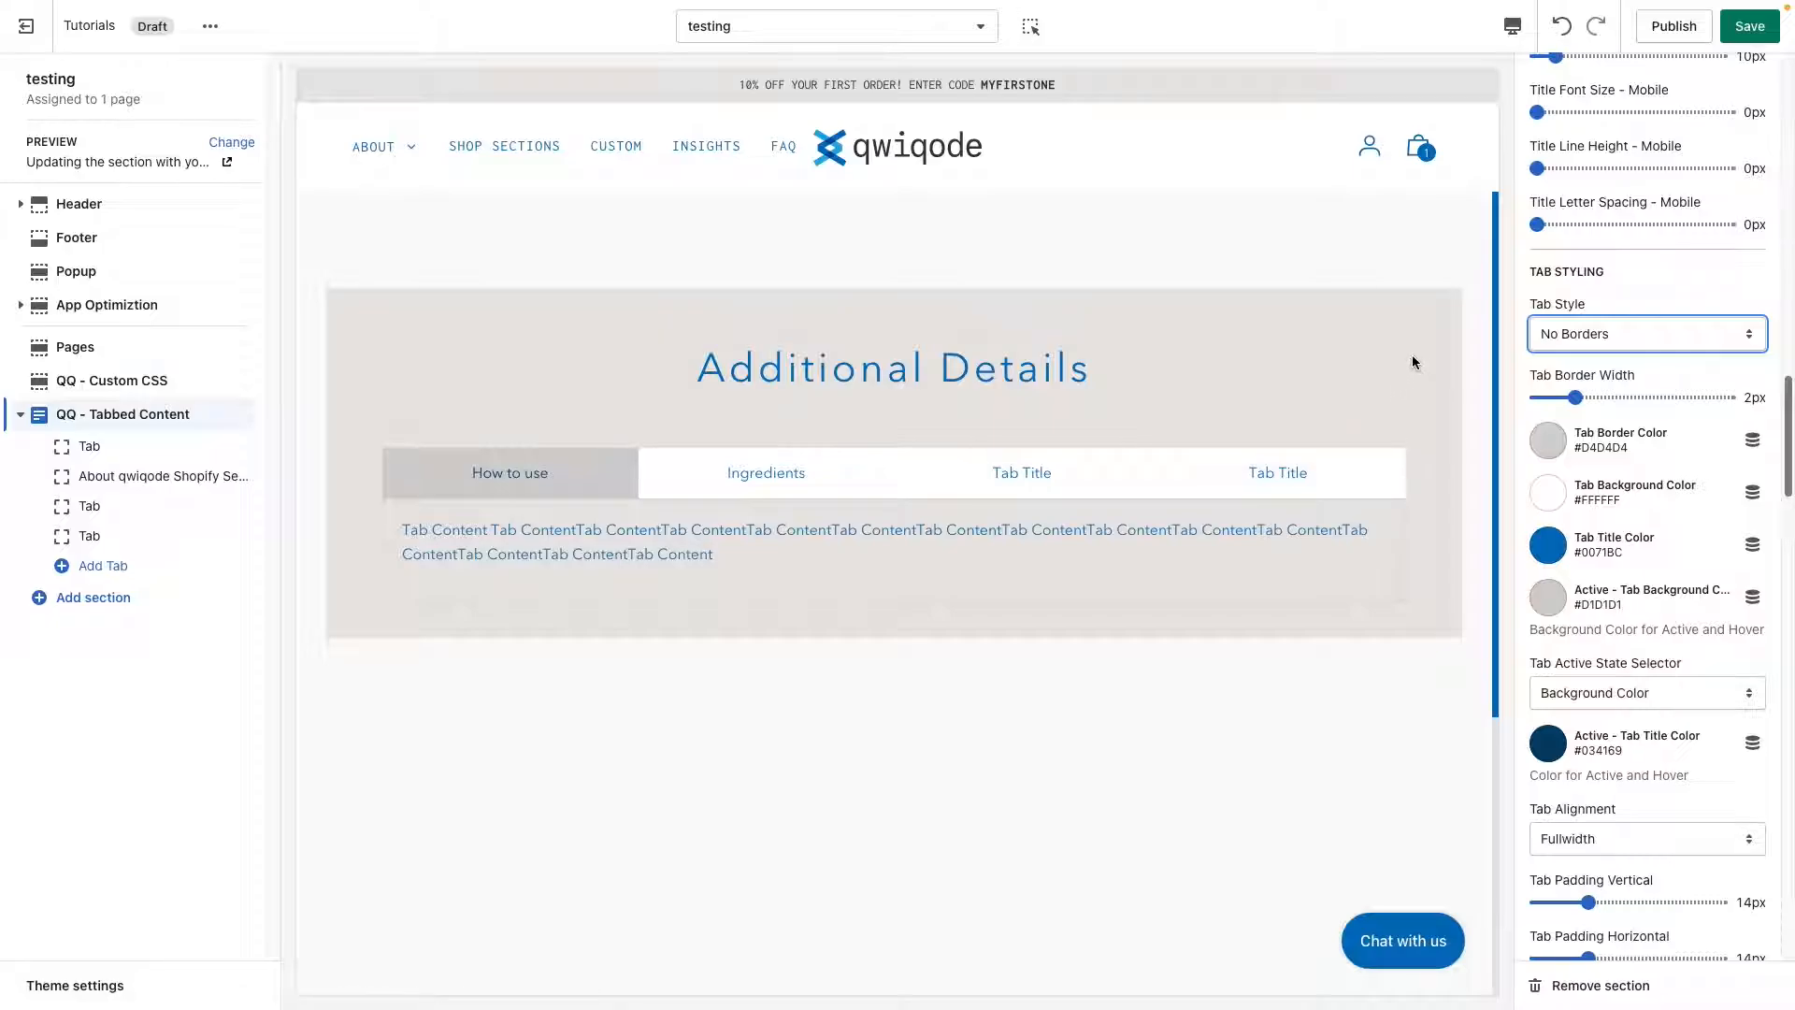
# Clear the section background color to make it transparent.
pyautogui.scroll(10, 1640, 567)
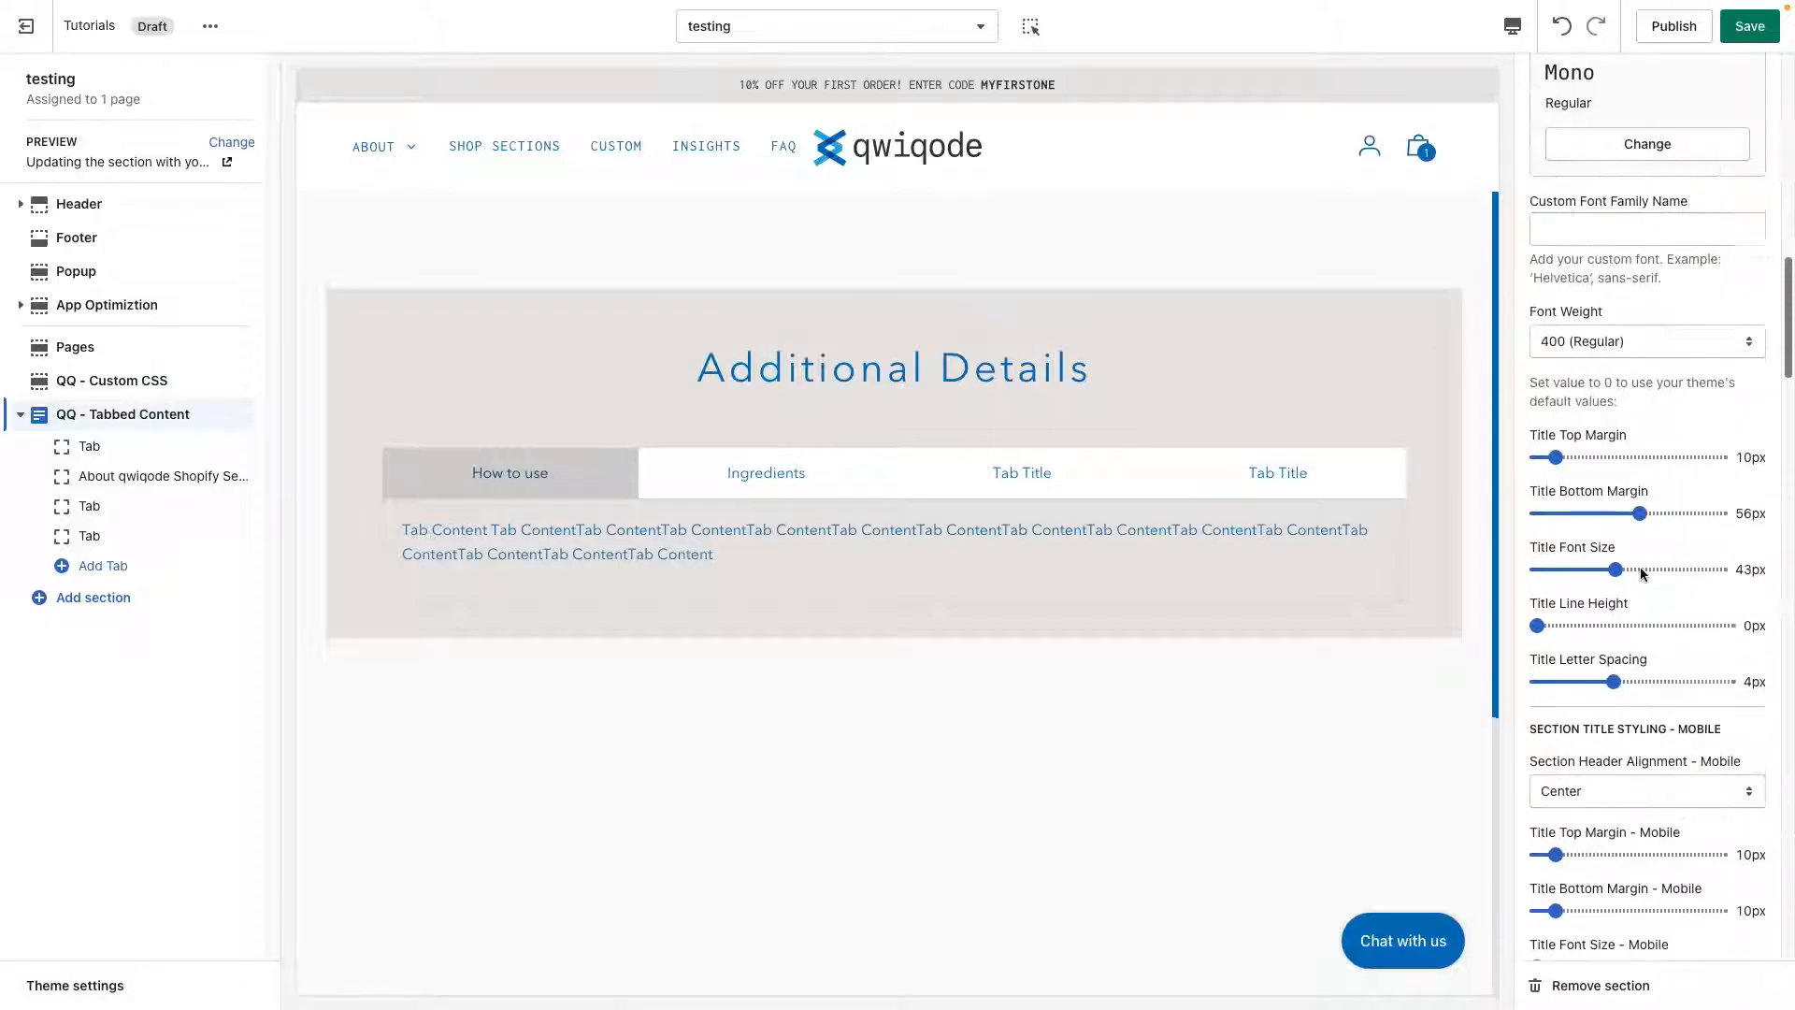
pyautogui.scroll(10, 1640, 566)
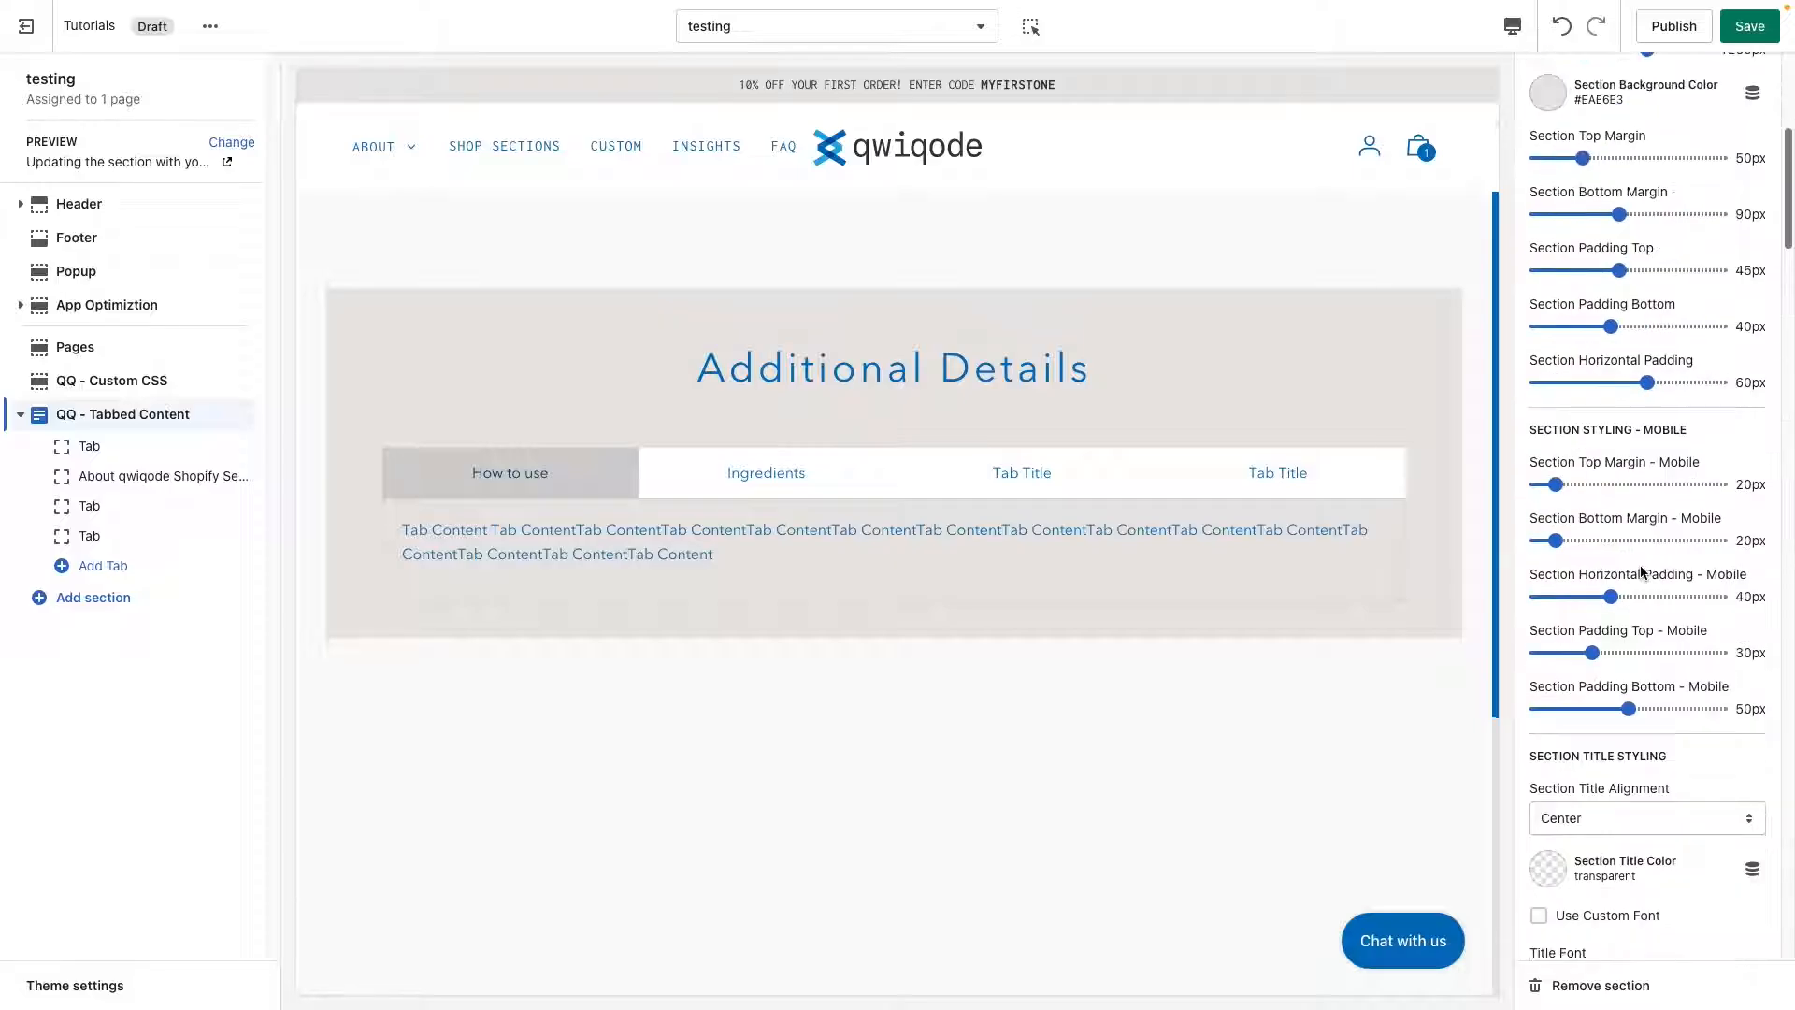
pyautogui.scroll(3, 1640, 567)
pyautogui.click(1549, 298)
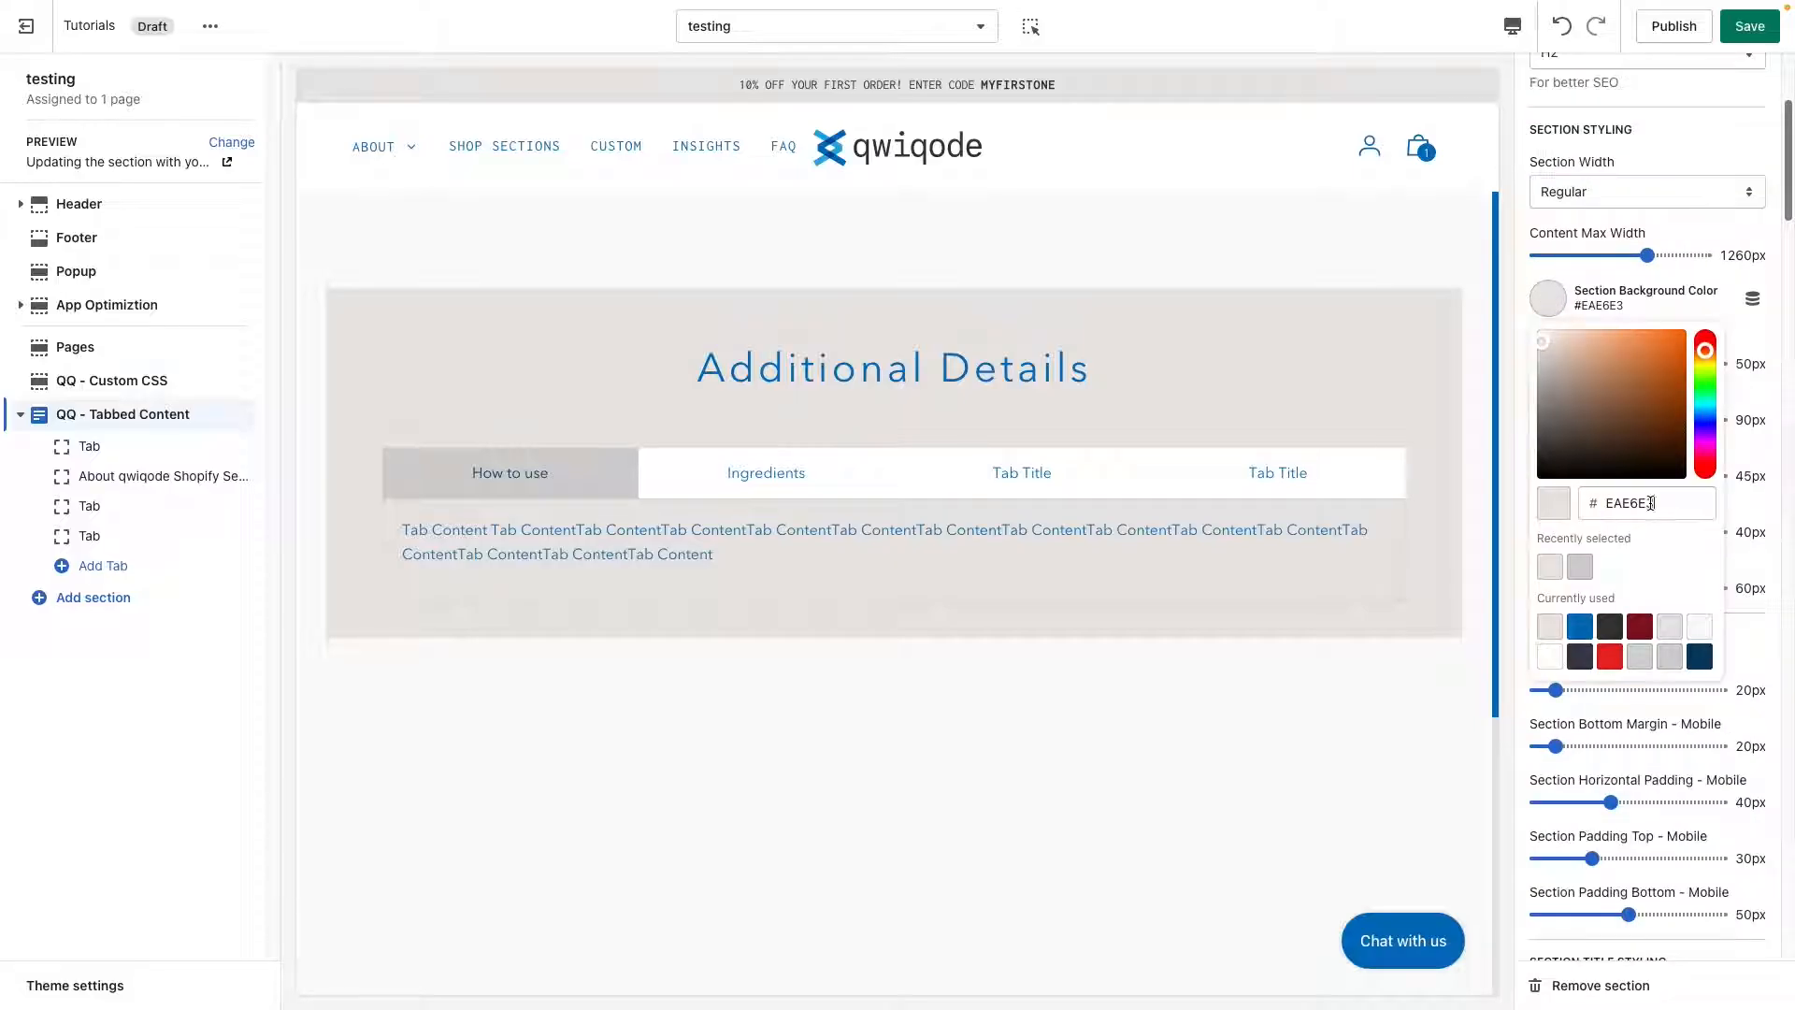
pyautogui.moveTo(1650, 503); pyautogui.dragTo(1588, 502)
pyautogui.press('BackSpace')
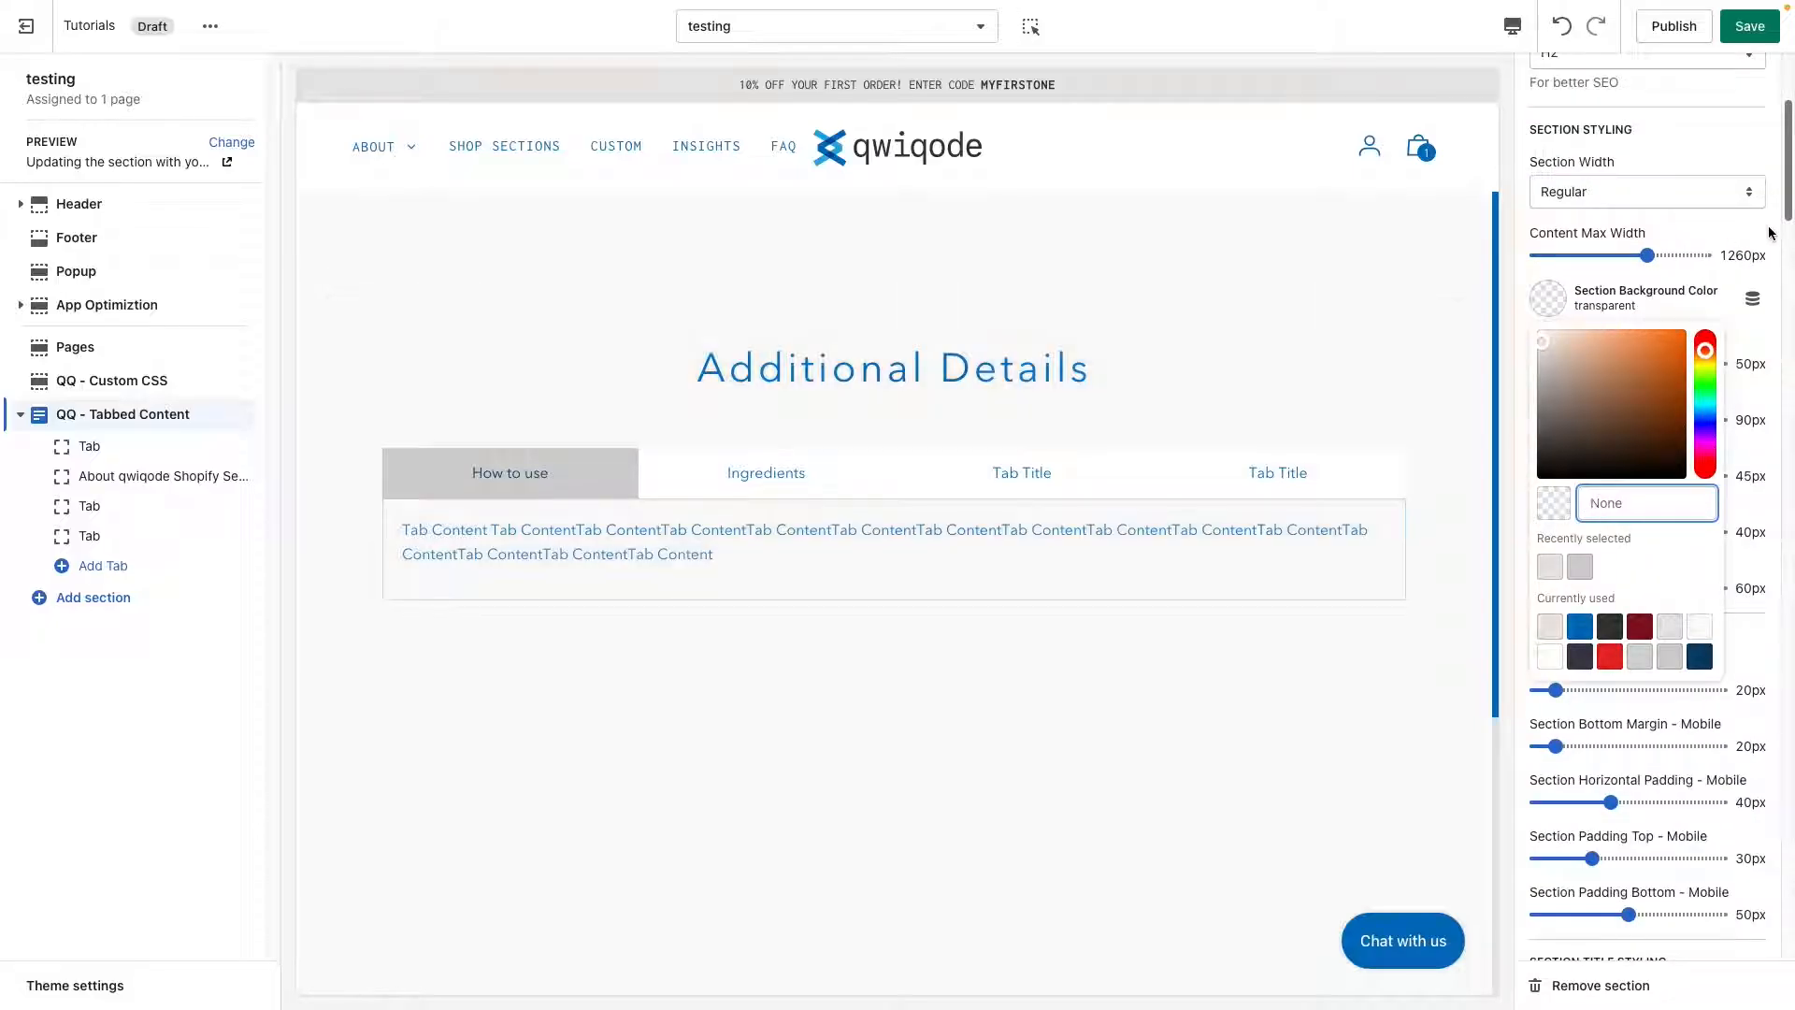
pyautogui.click(1769, 233)
# Clear the tab background color in the tab styling settings to make it transparent.
pyautogui.scroll(-6, 1627, 575)
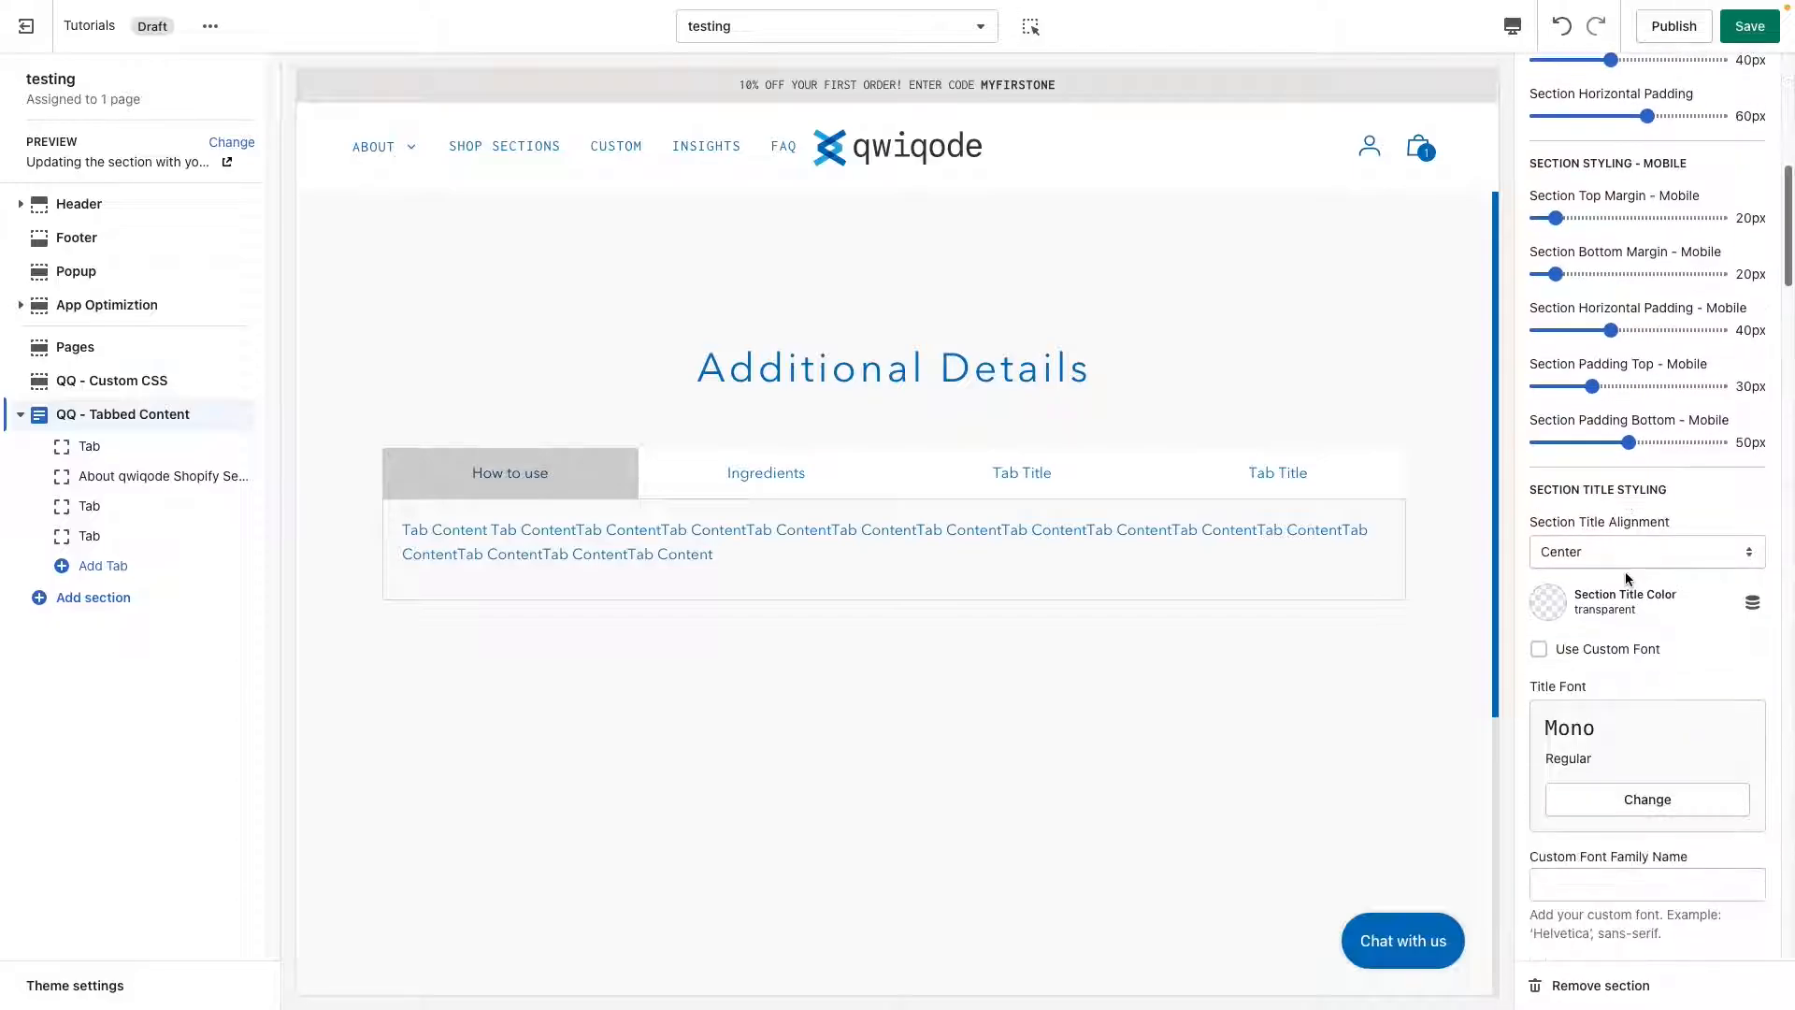
pyautogui.scroll(-7, 1625, 575)
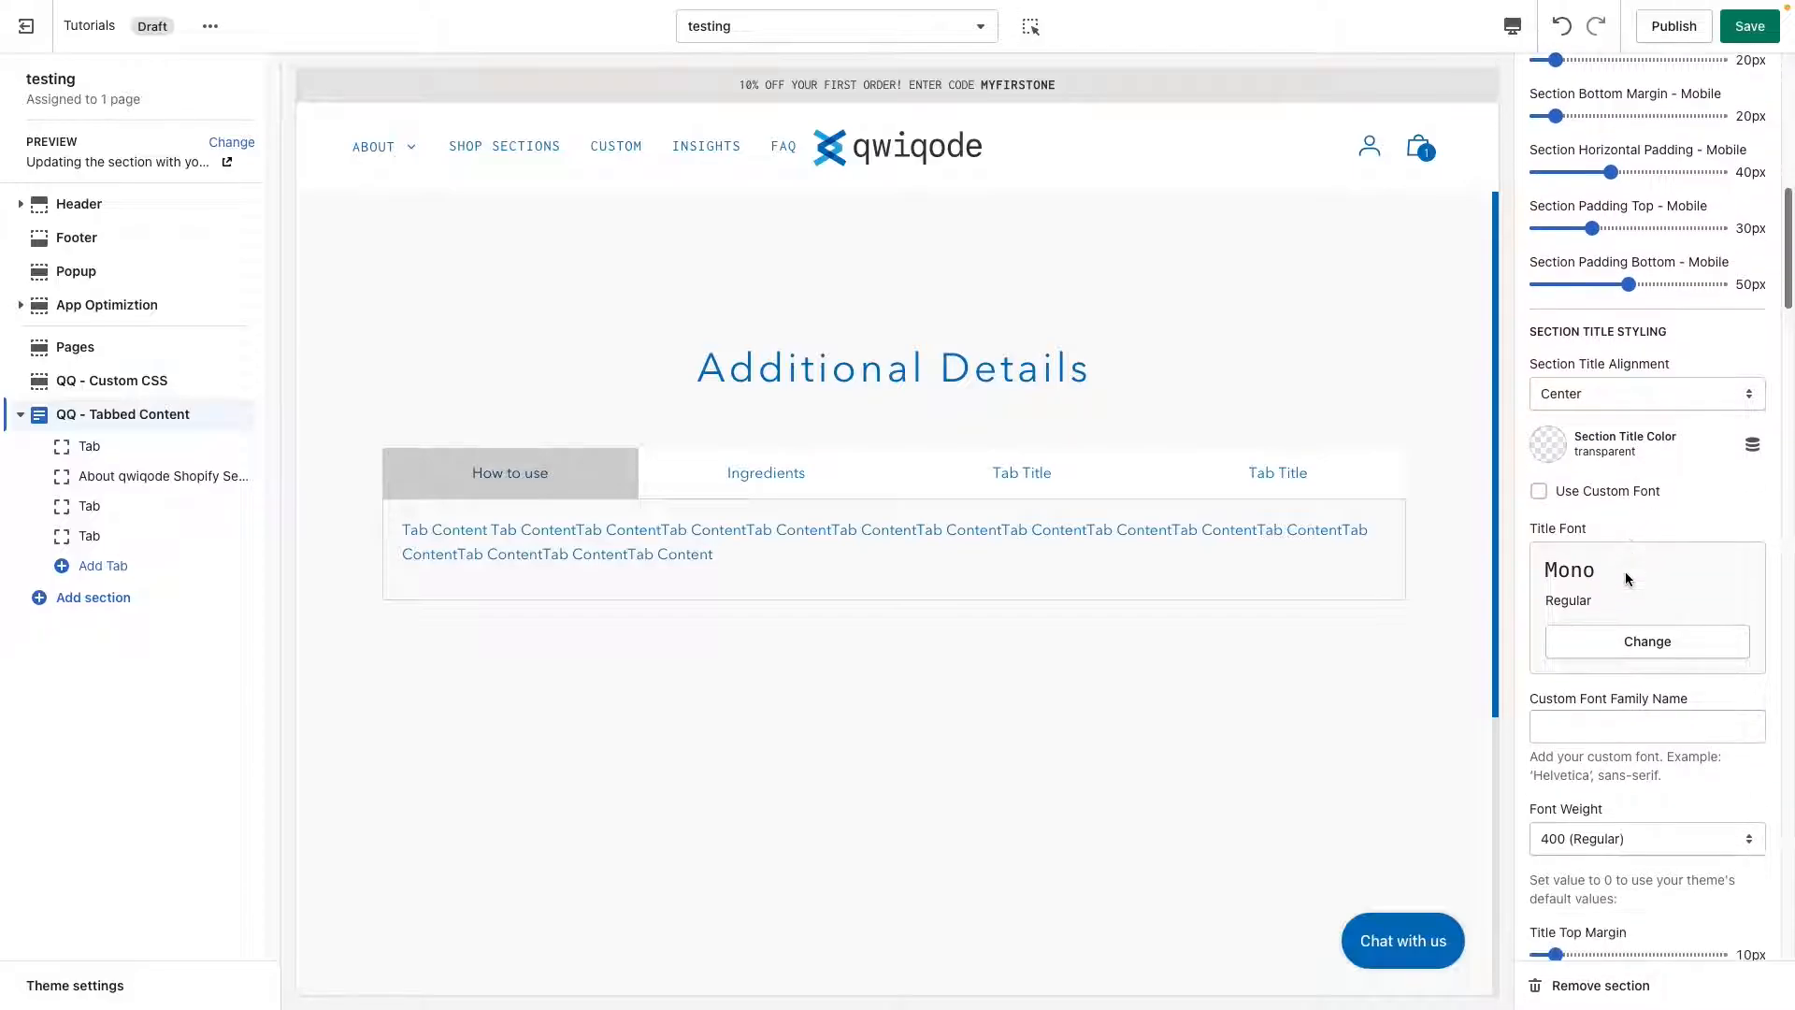
pyautogui.scroll(-5, 1625, 573)
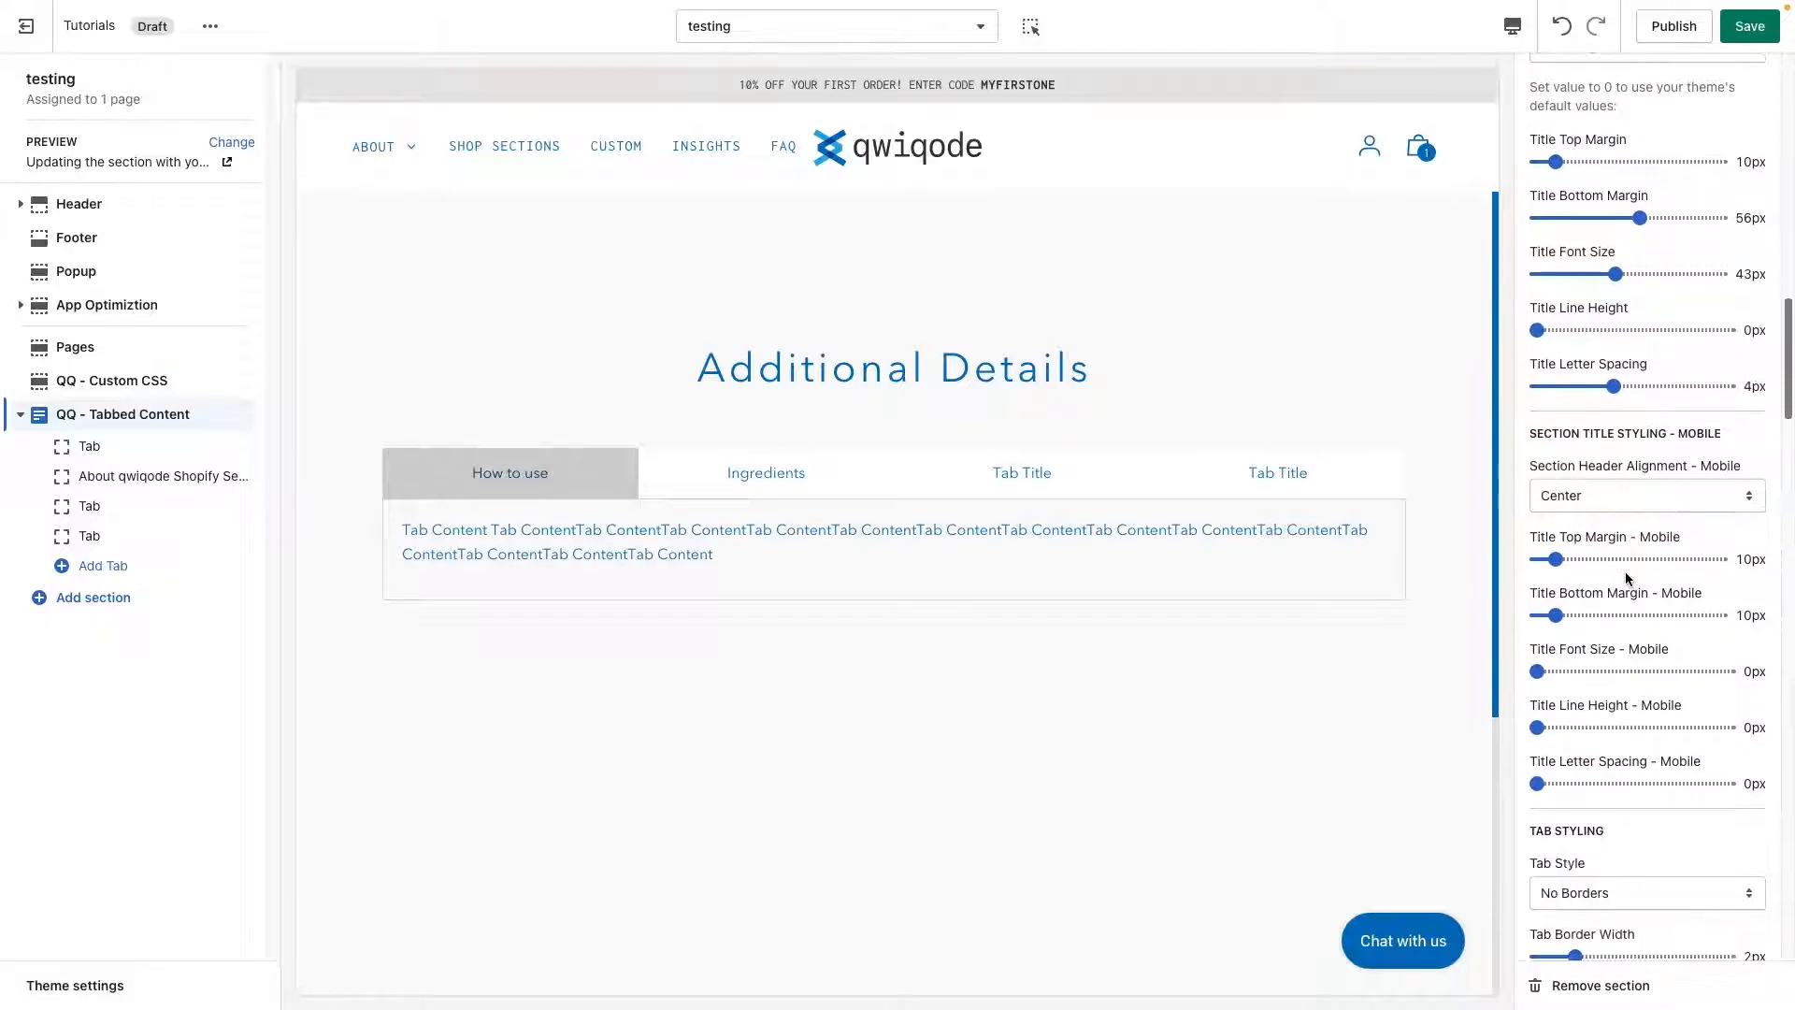
pyautogui.scroll(-5, 1625, 578)
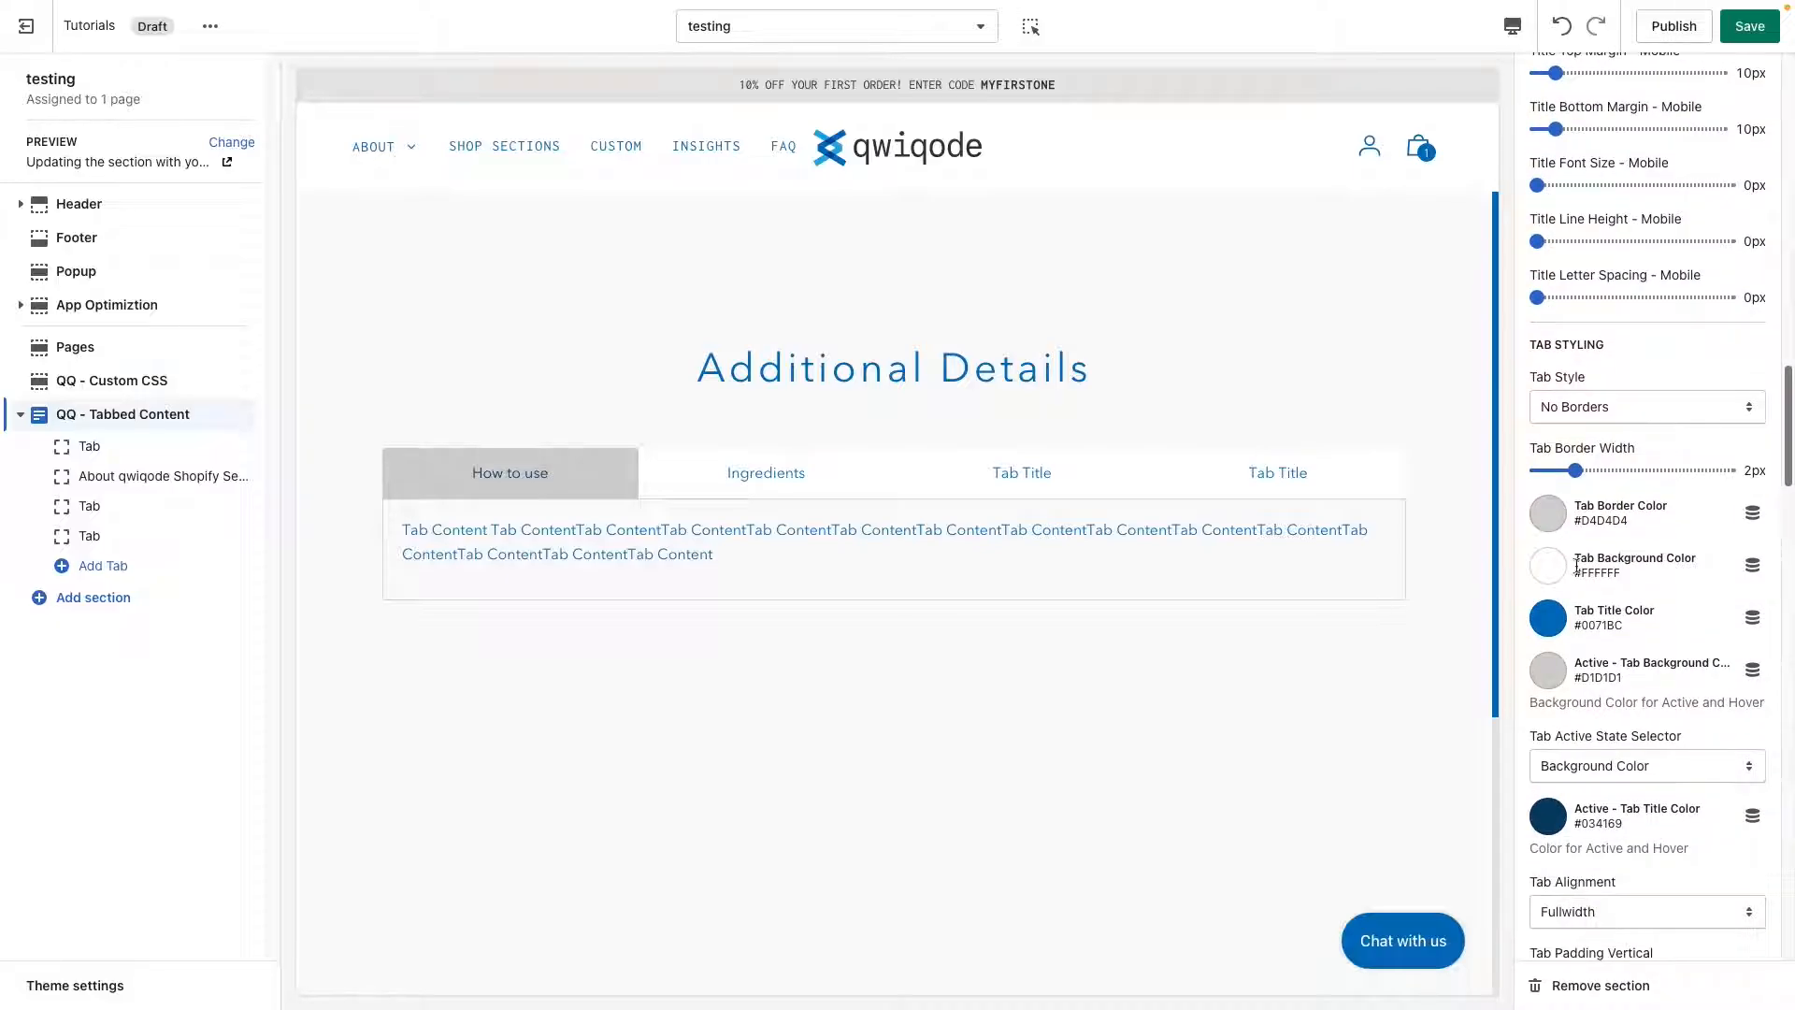
pyautogui.click(1549, 566)
pyautogui.moveTo(1651, 364); pyautogui.dragTo(1605, 365)
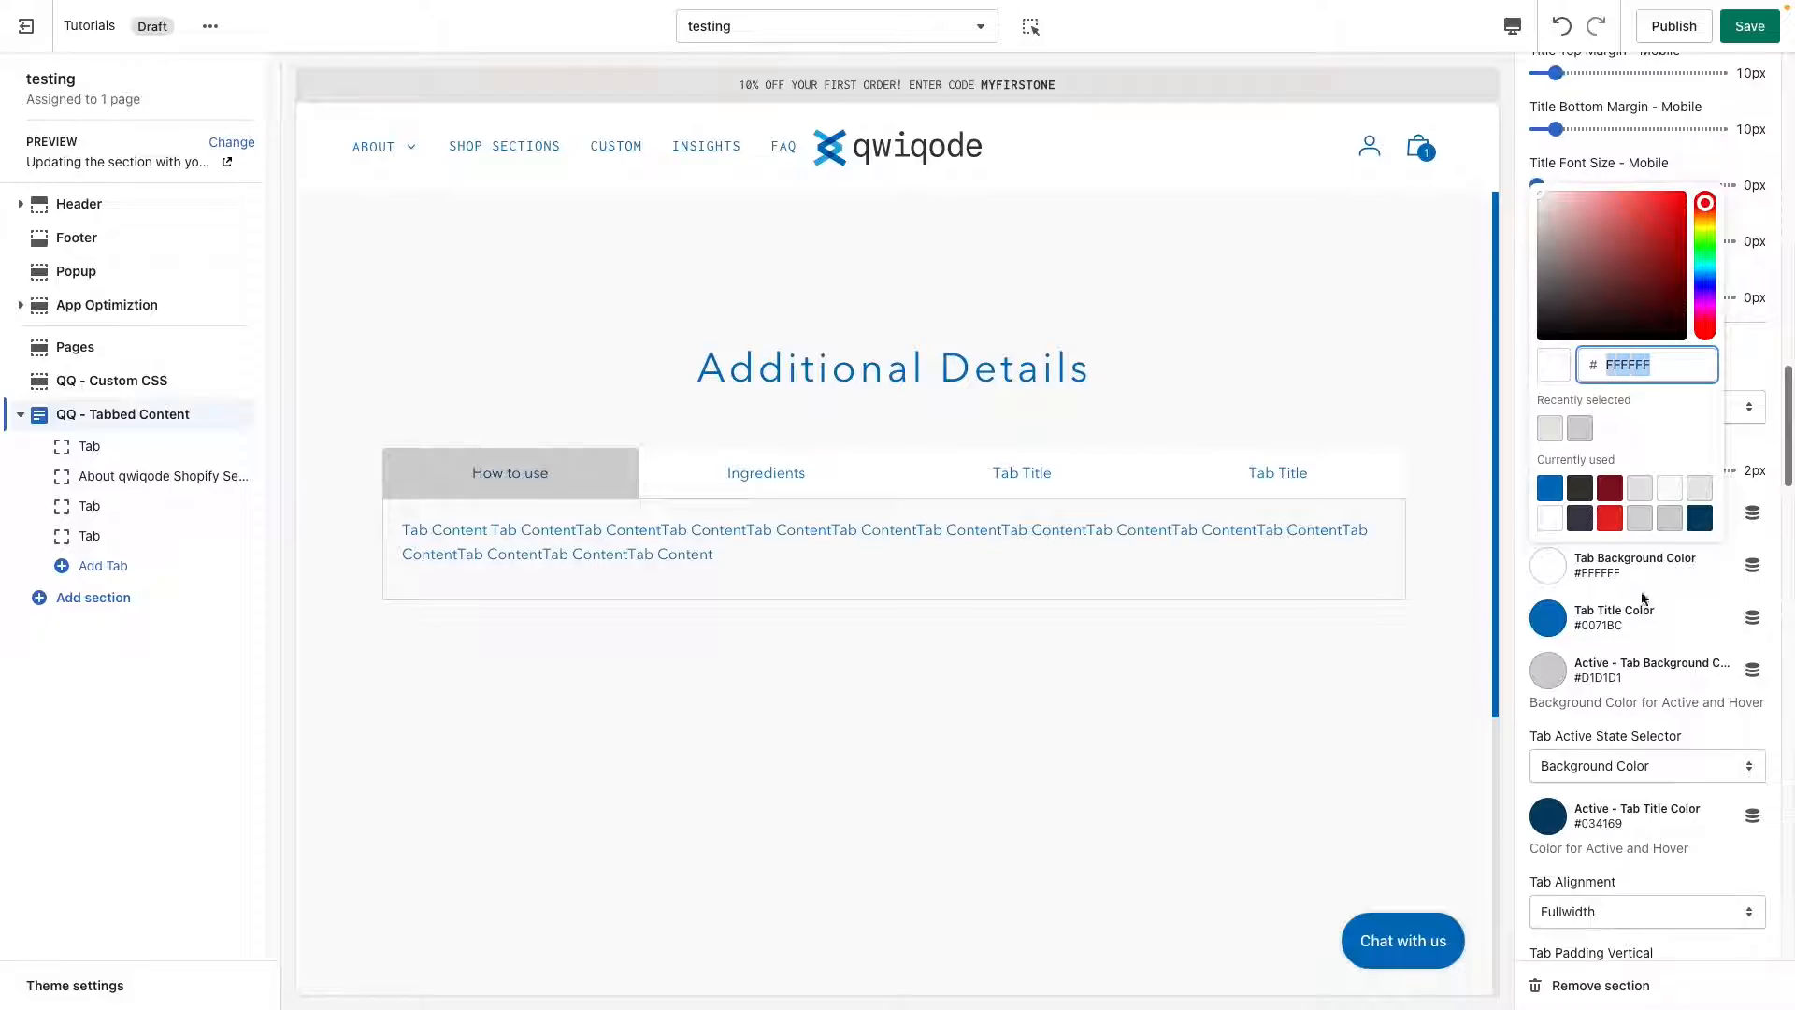
pyautogui.press('BackSpace')
pyautogui.click(1241, 397)
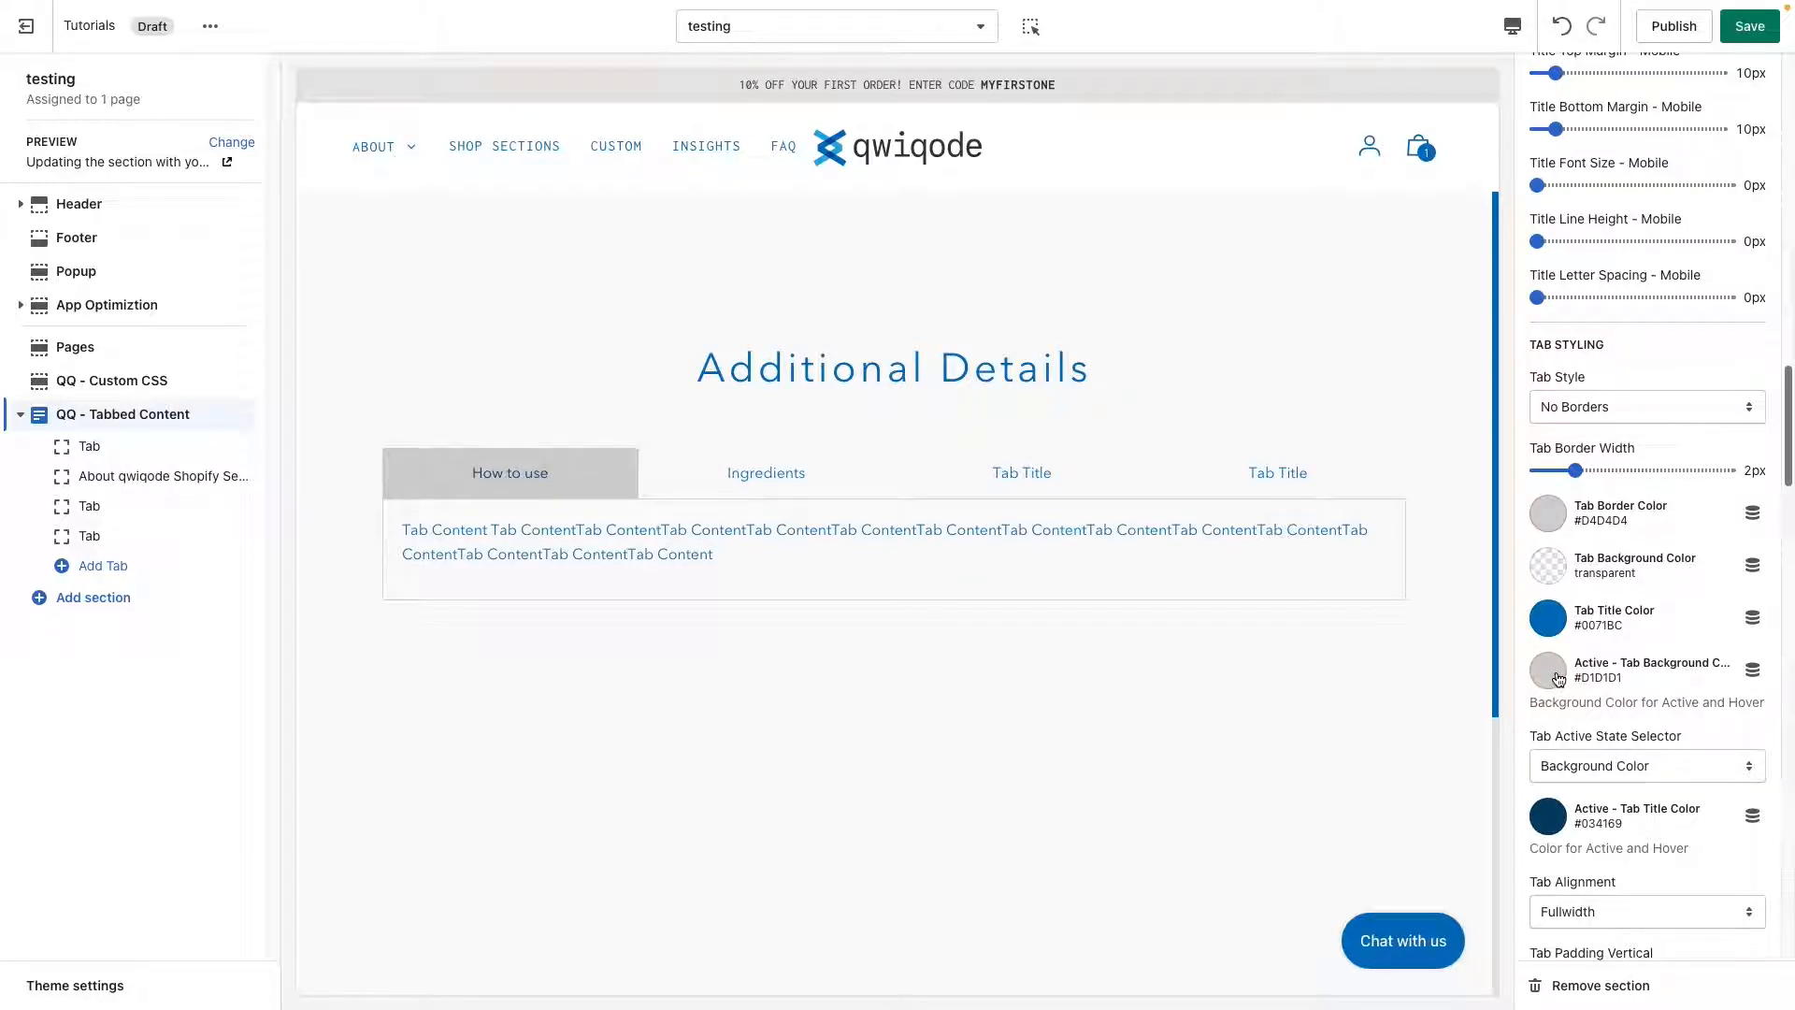
# Set the active tab background color to the red #E62525 from the currently used colors.
pyautogui.click(1552, 673)
pyautogui.click(1605, 627)
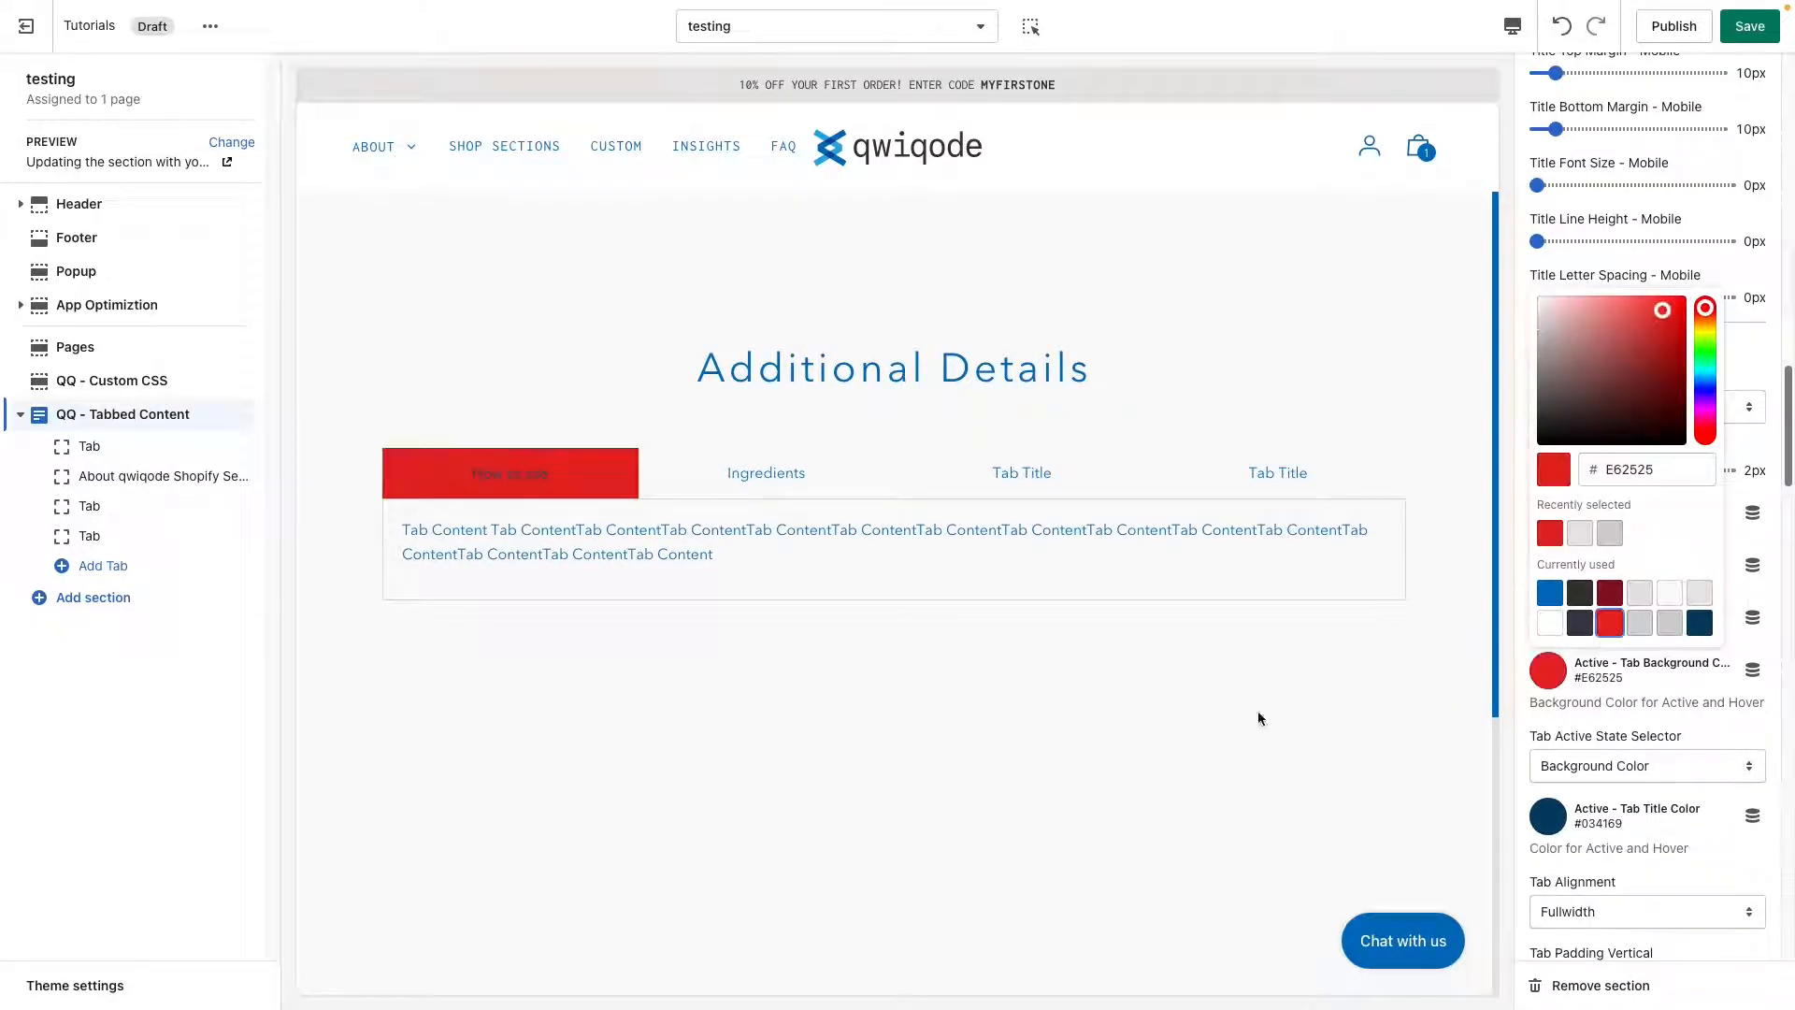
pyautogui.click(1046, 687)
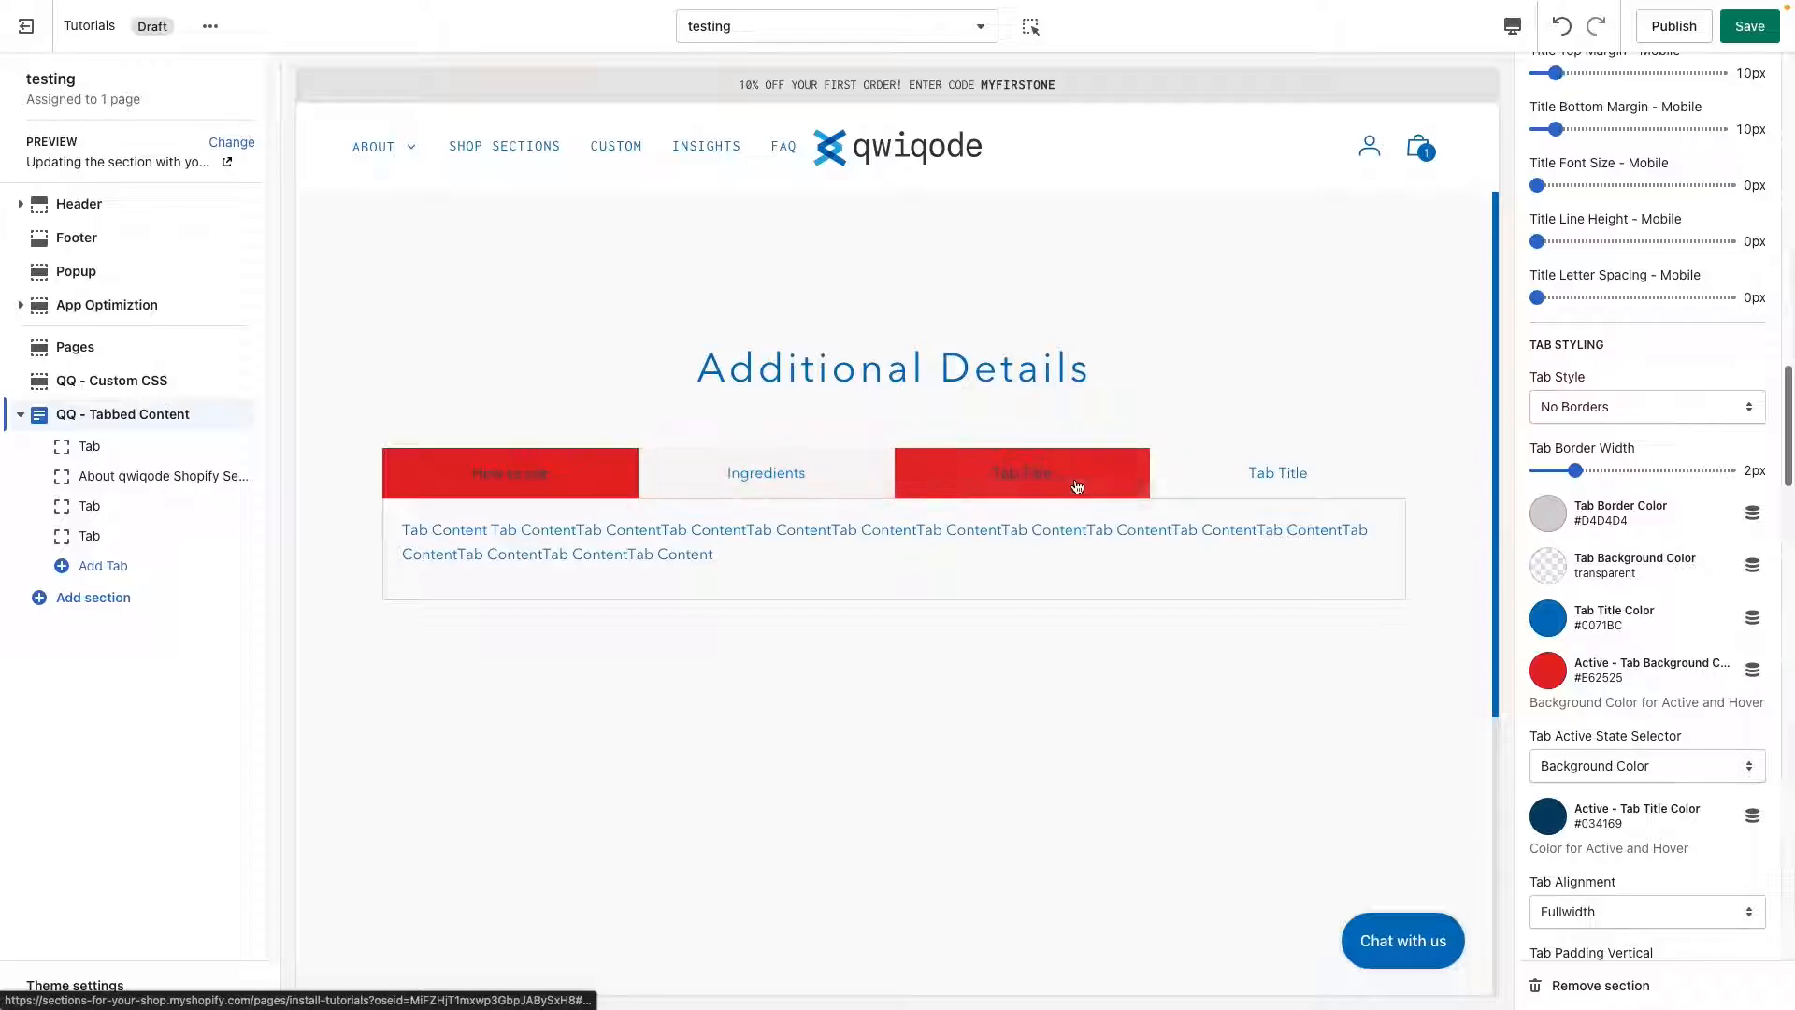
# Switch through all four tabs in the page preview to check the active tab background, ending on How to use.
pyautogui.click(1023, 473)
pyautogui.click(794, 497)
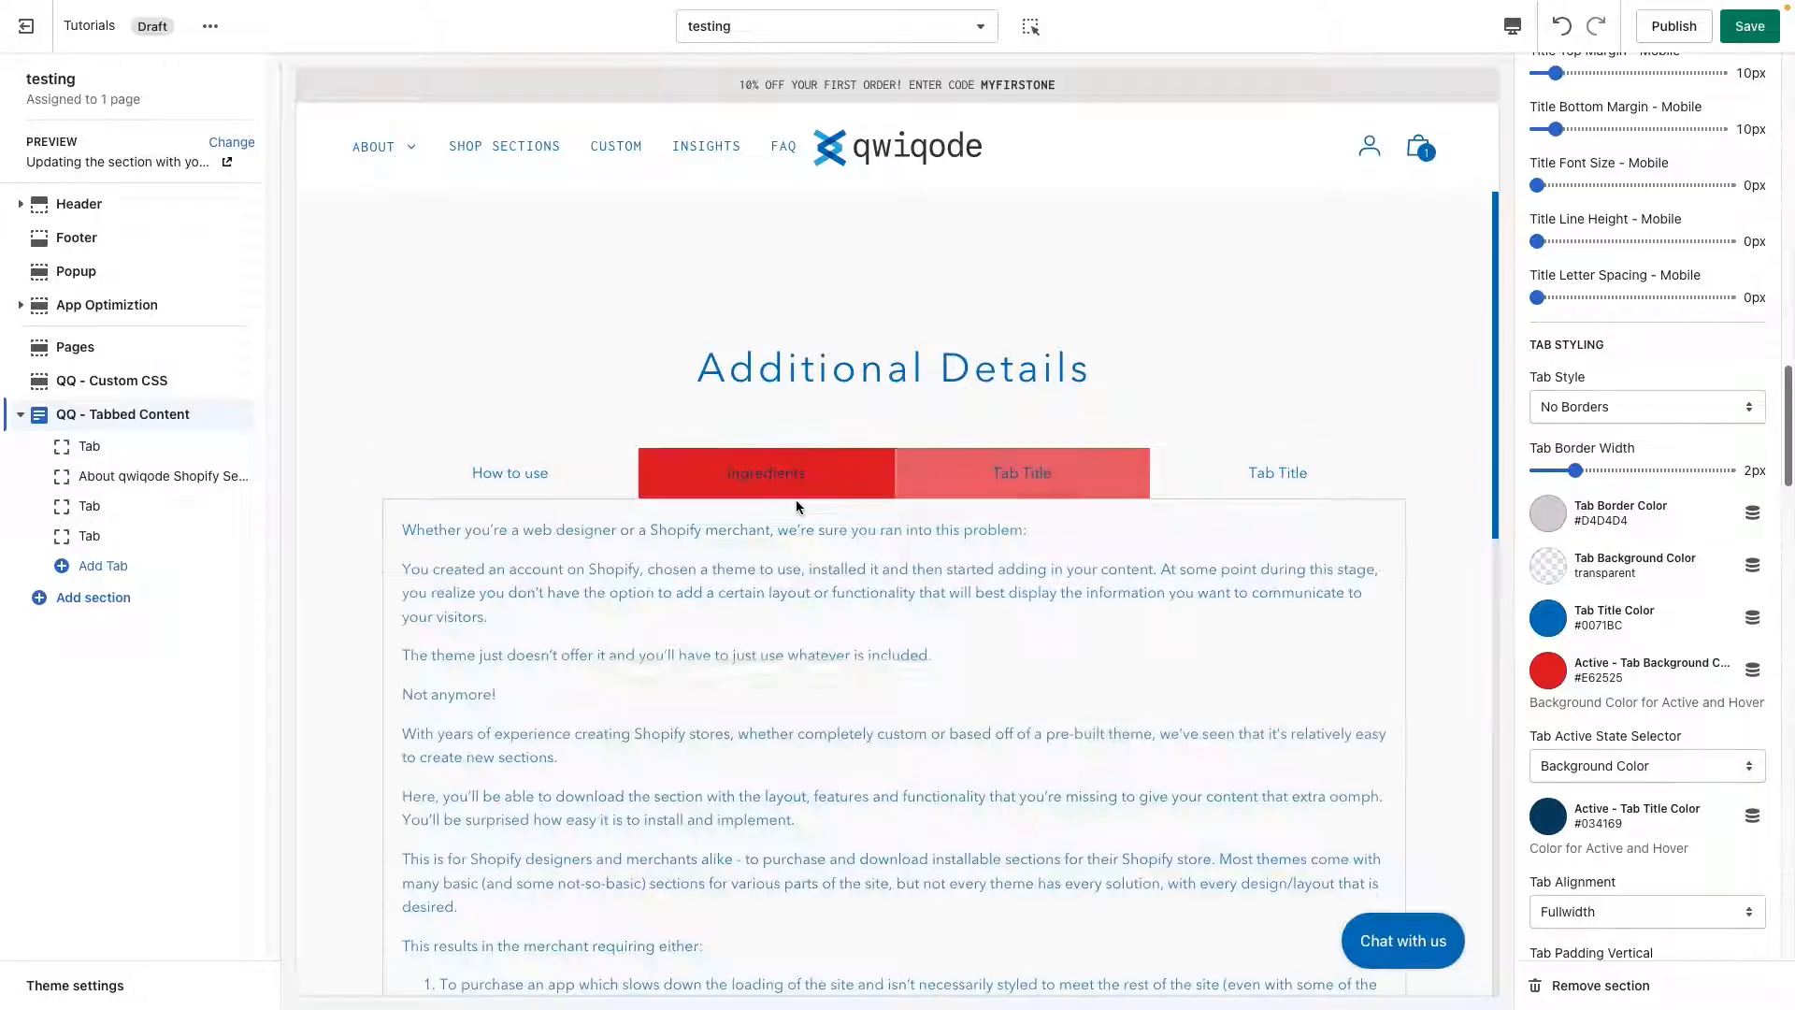
pyautogui.click(509, 473)
pyautogui.click(1022, 486)
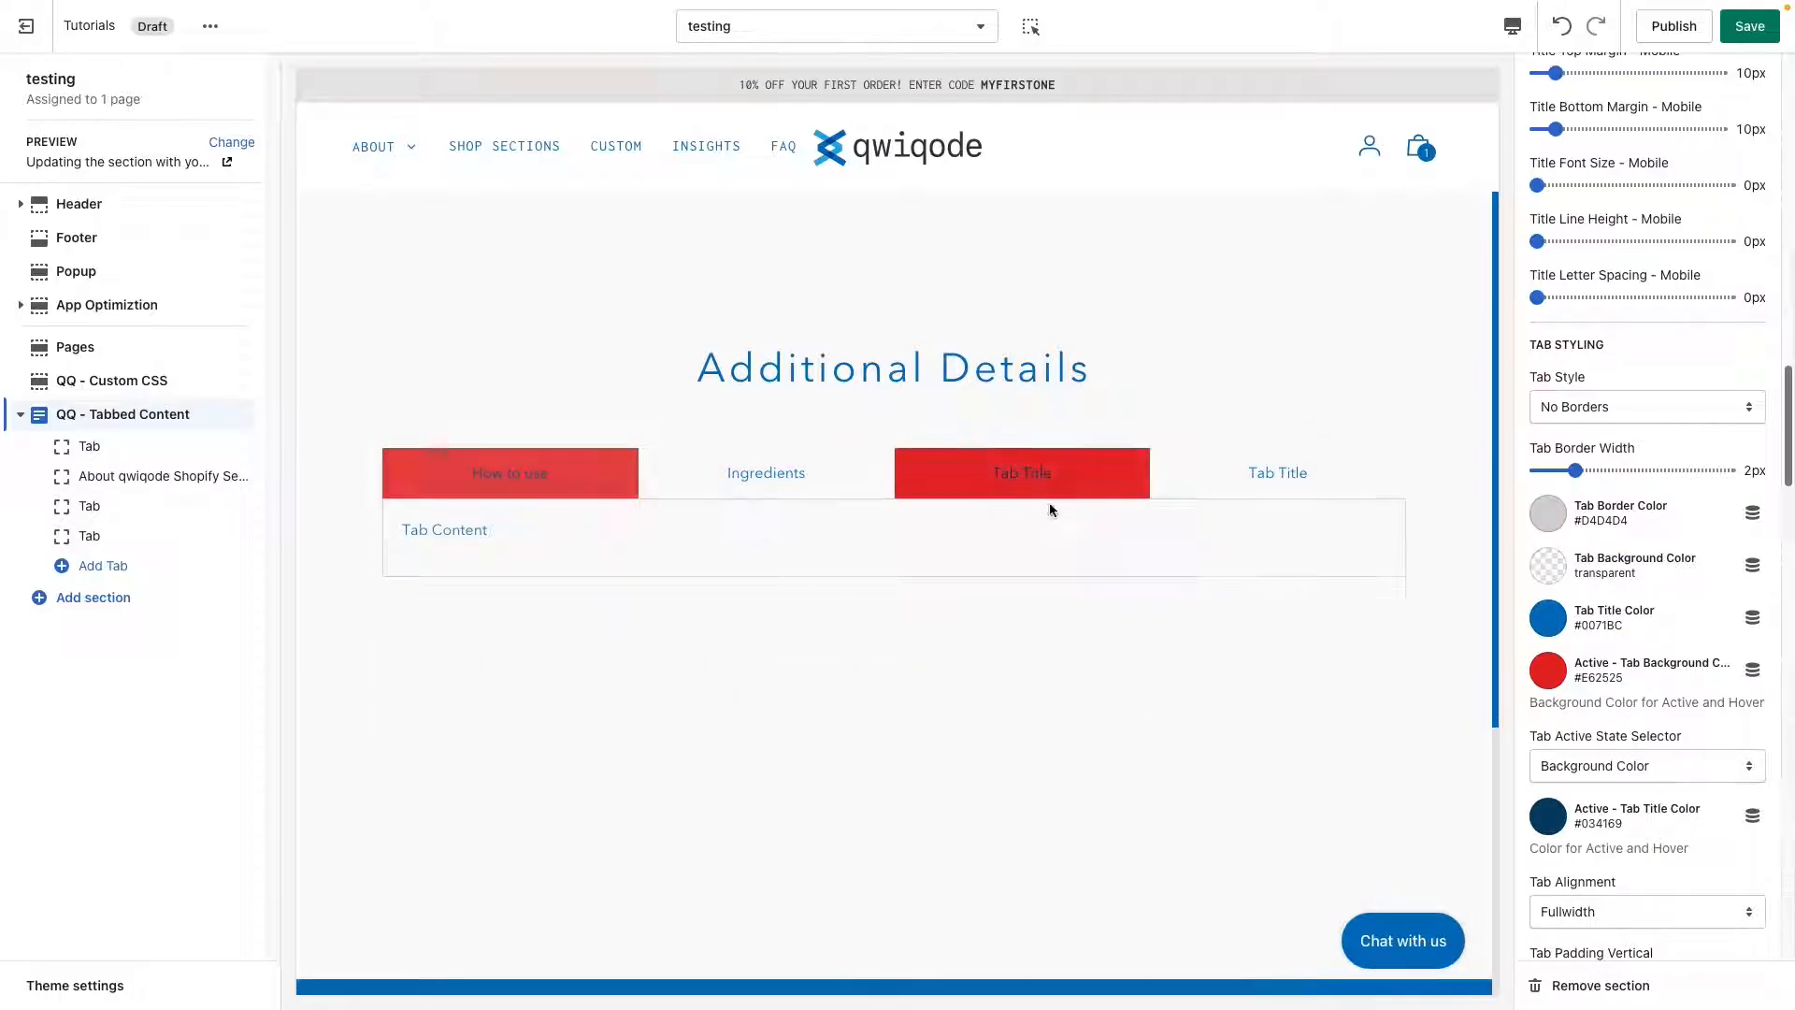
pyautogui.click(1275, 472)
pyautogui.click(510, 477)
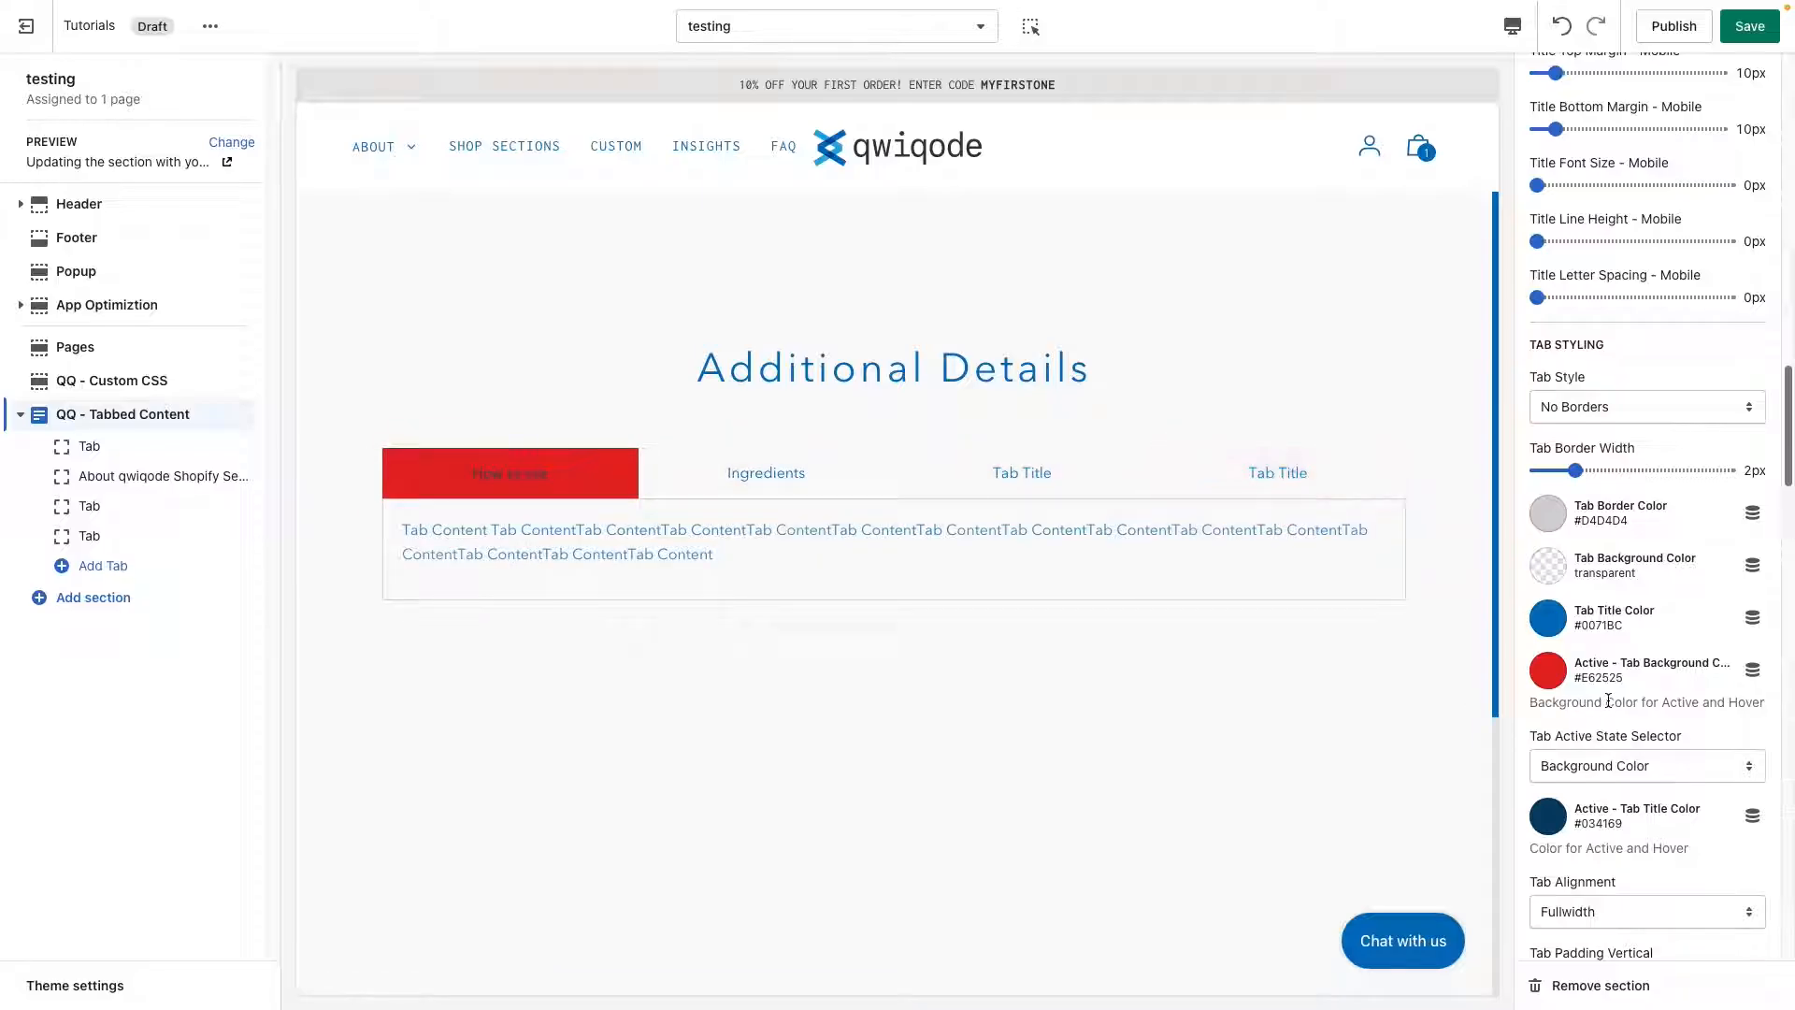
# Set the active tab background color to the light gray #E5E5E5 from the currently used colors.
pyautogui.click(1553, 671)
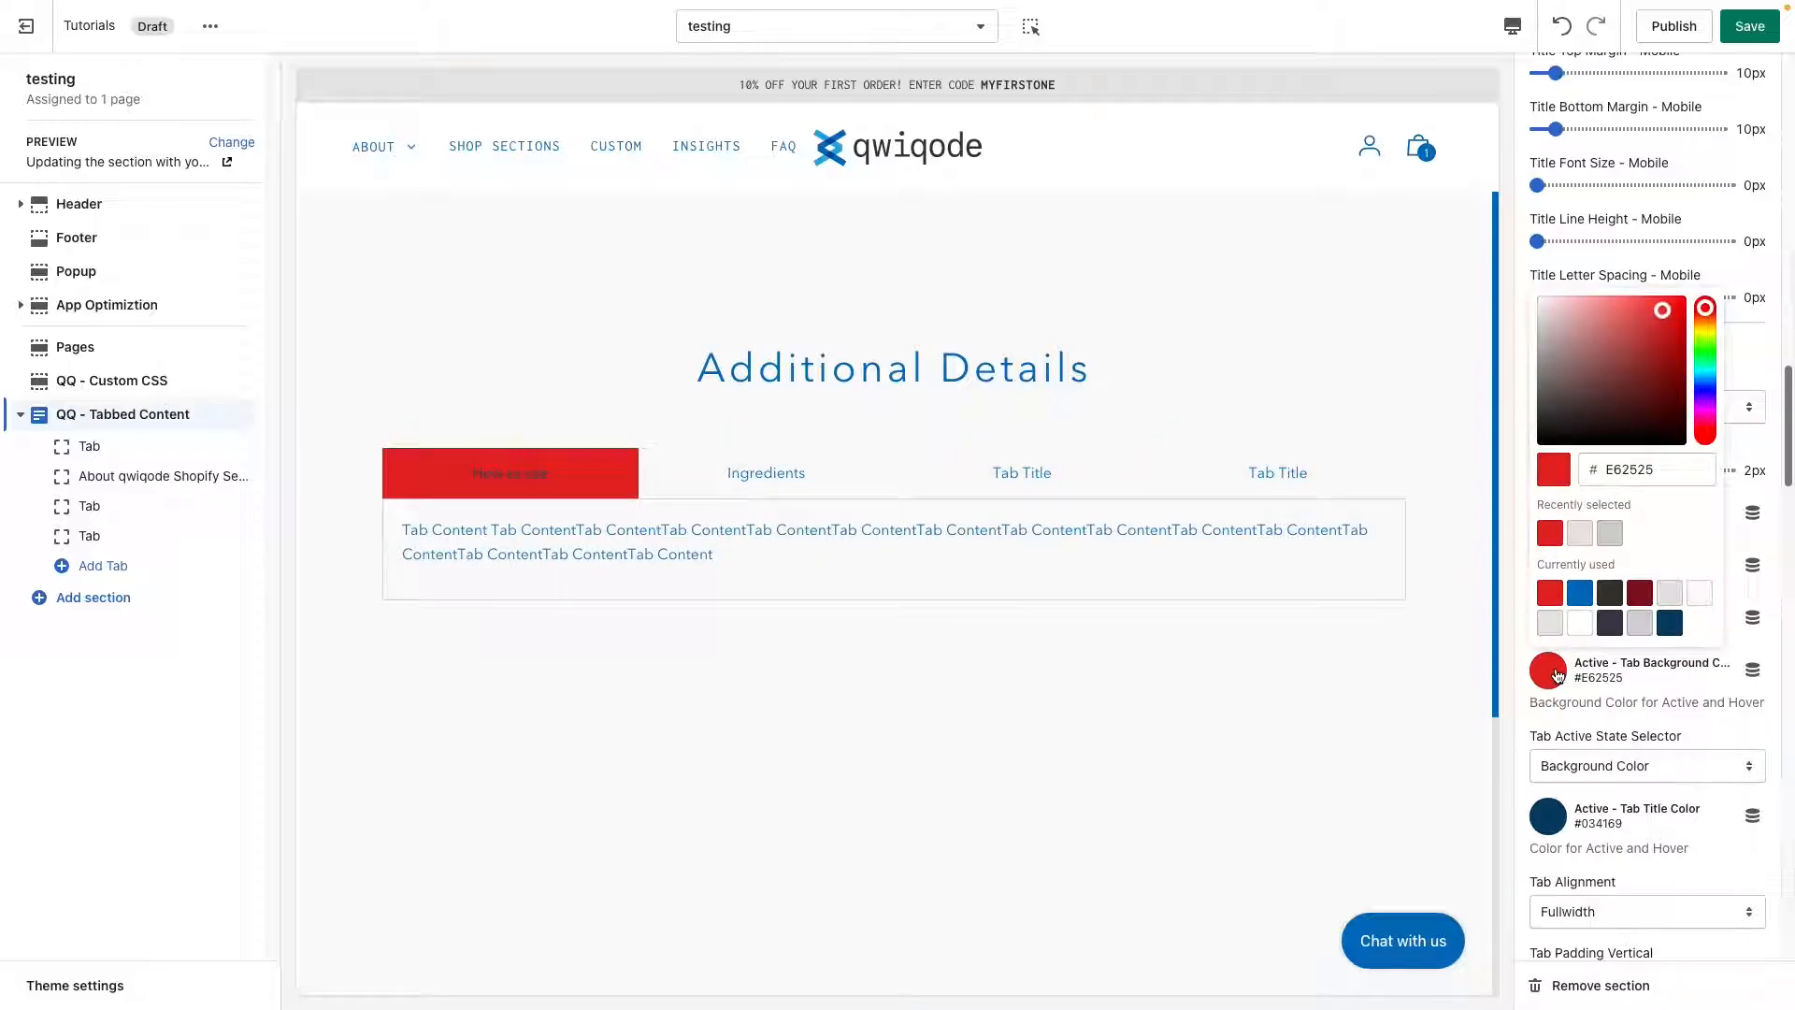
pyautogui.click(1637, 470)
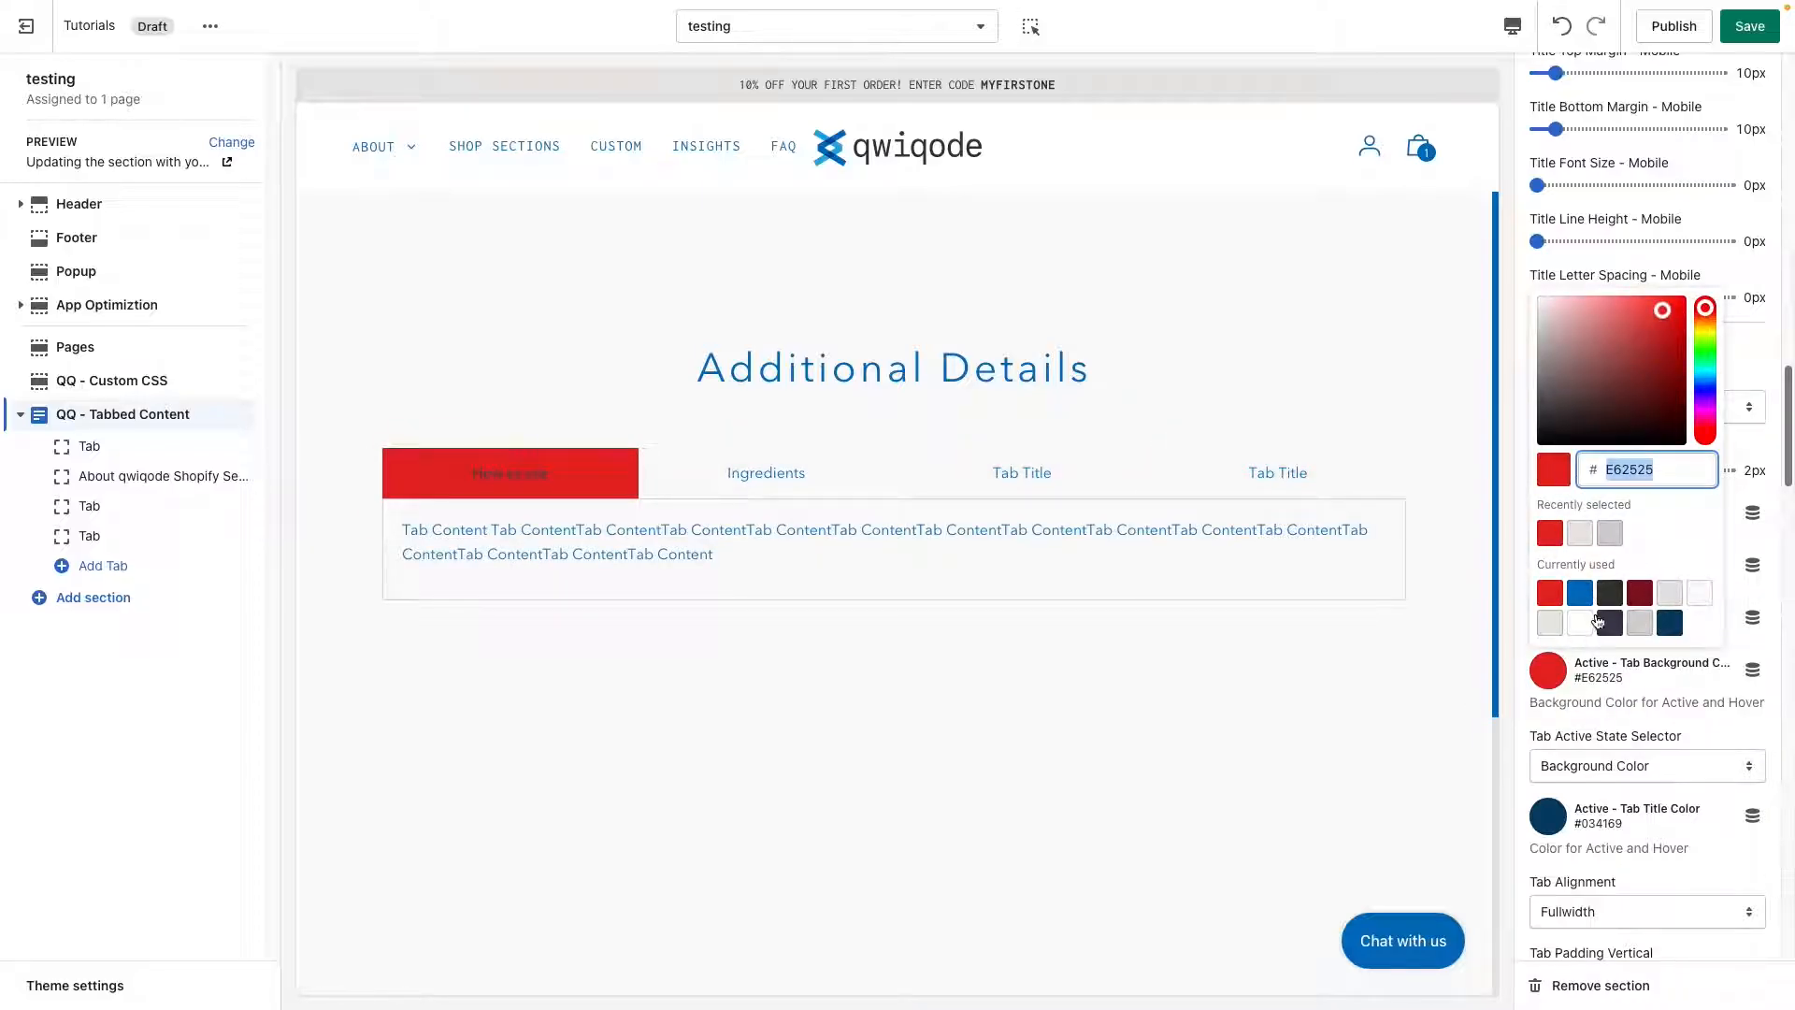
pyautogui.click(1669, 595)
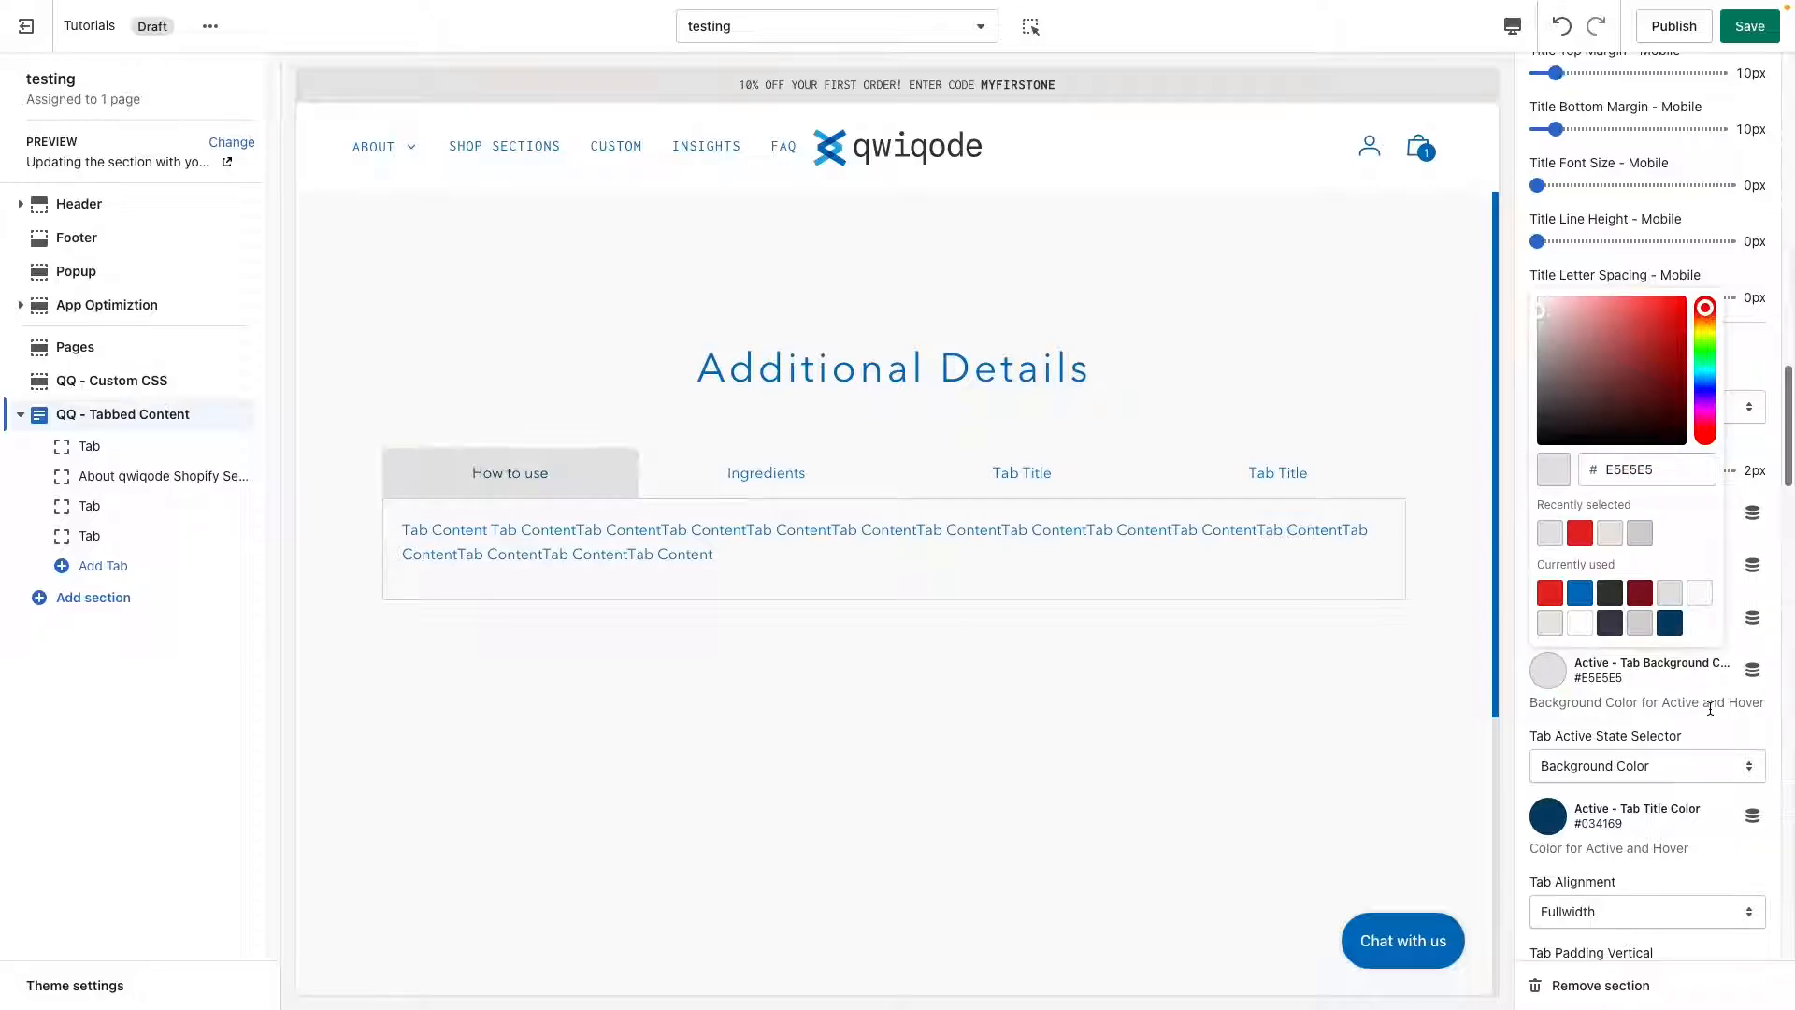
pyautogui.click(1695, 706)
# Set the tab title color to the red #E62525 from the currently used colors.
pyautogui.scroll(-1, 1674, 682)
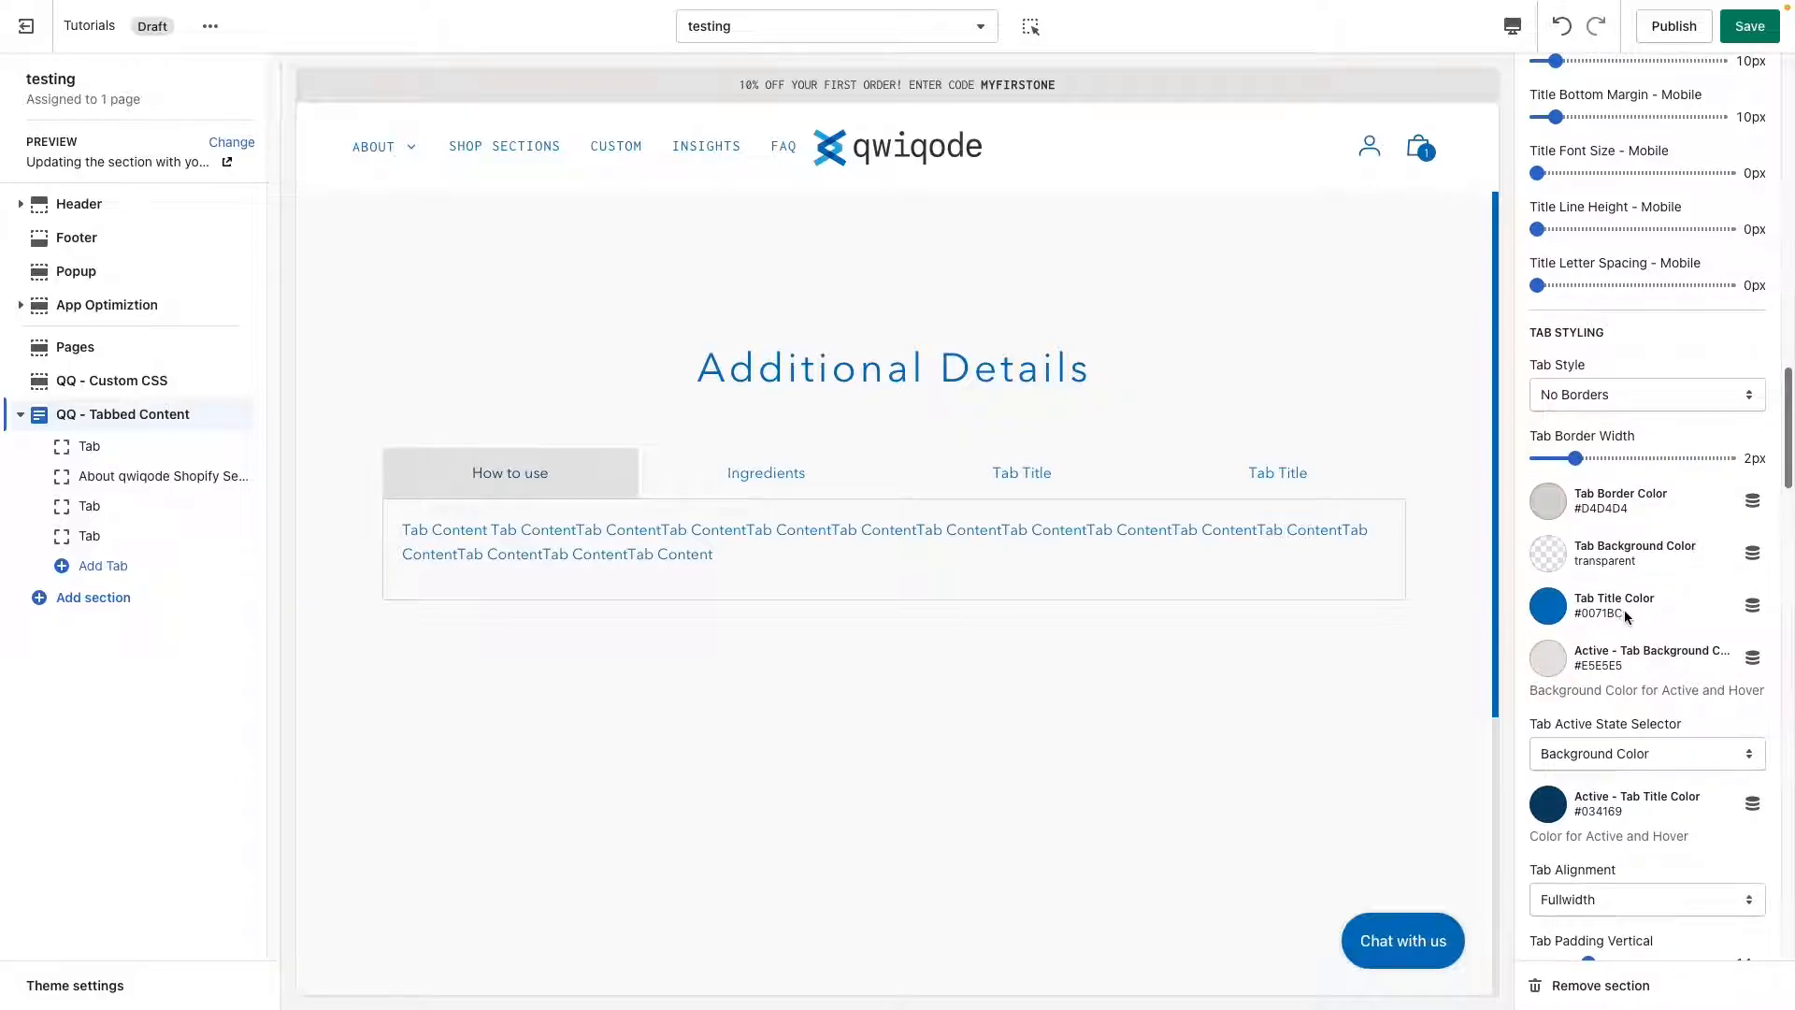
pyautogui.click(1549, 606)
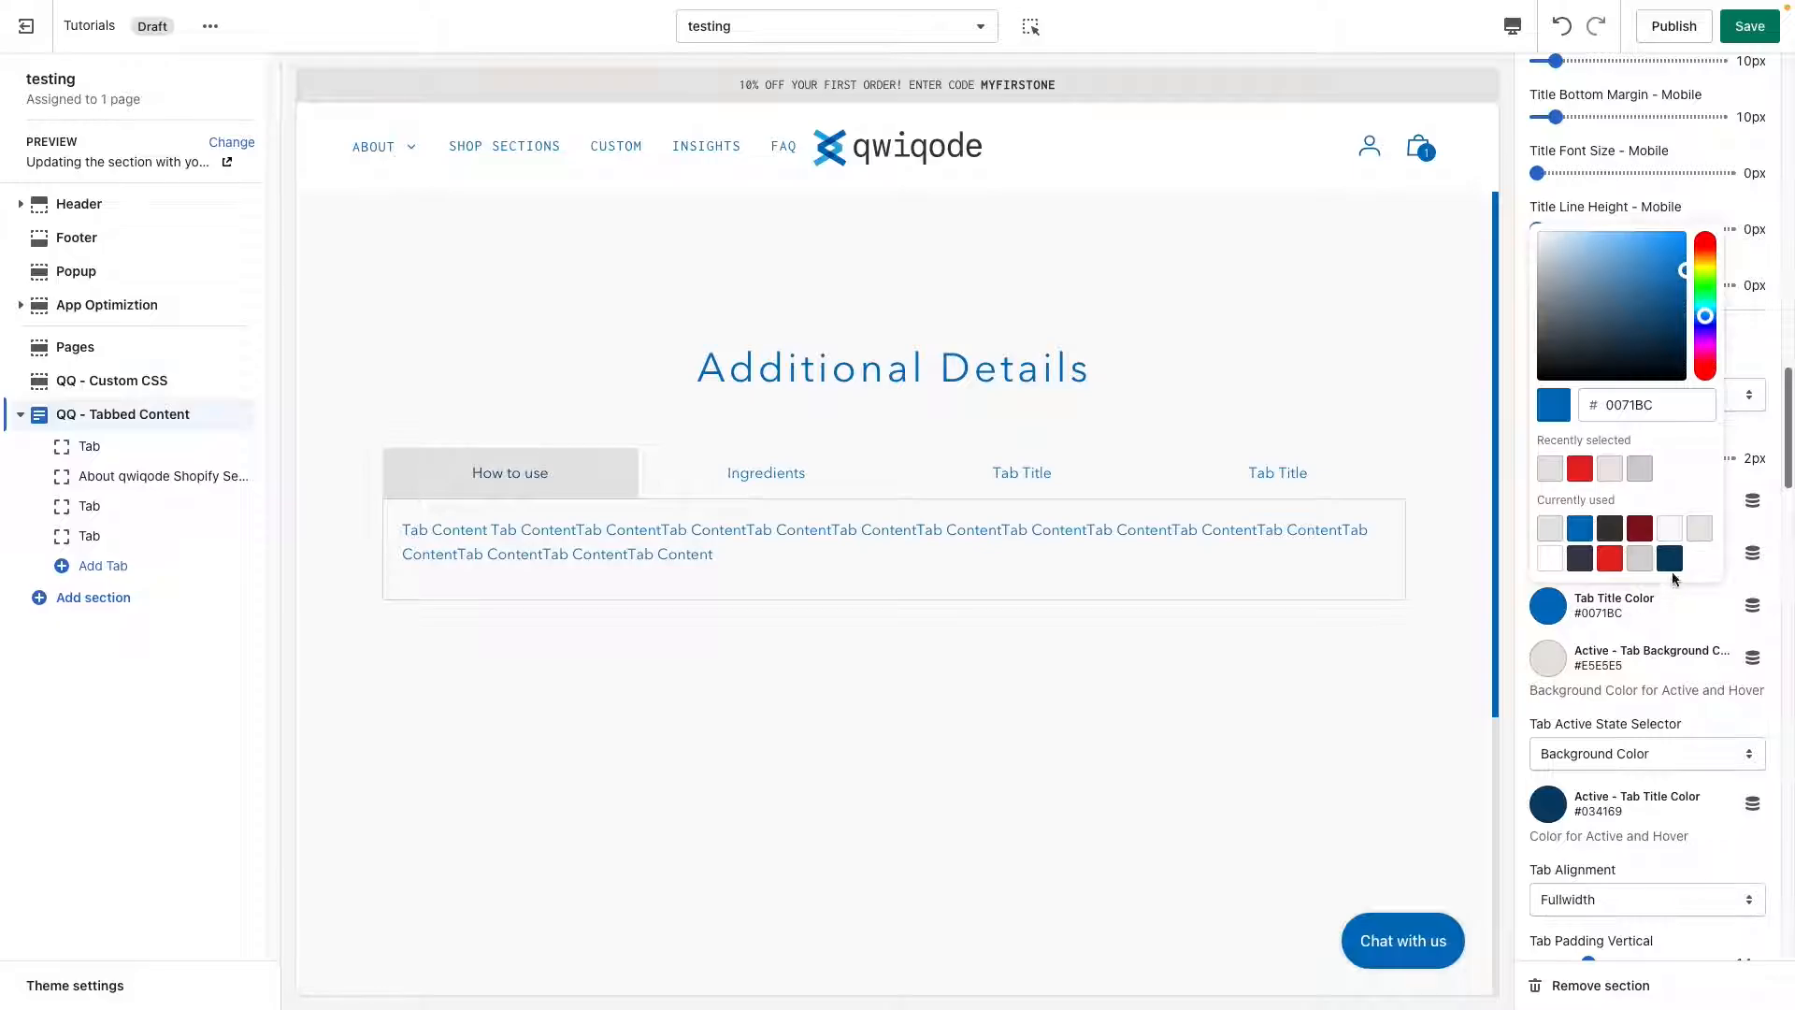
pyautogui.click(1609, 558)
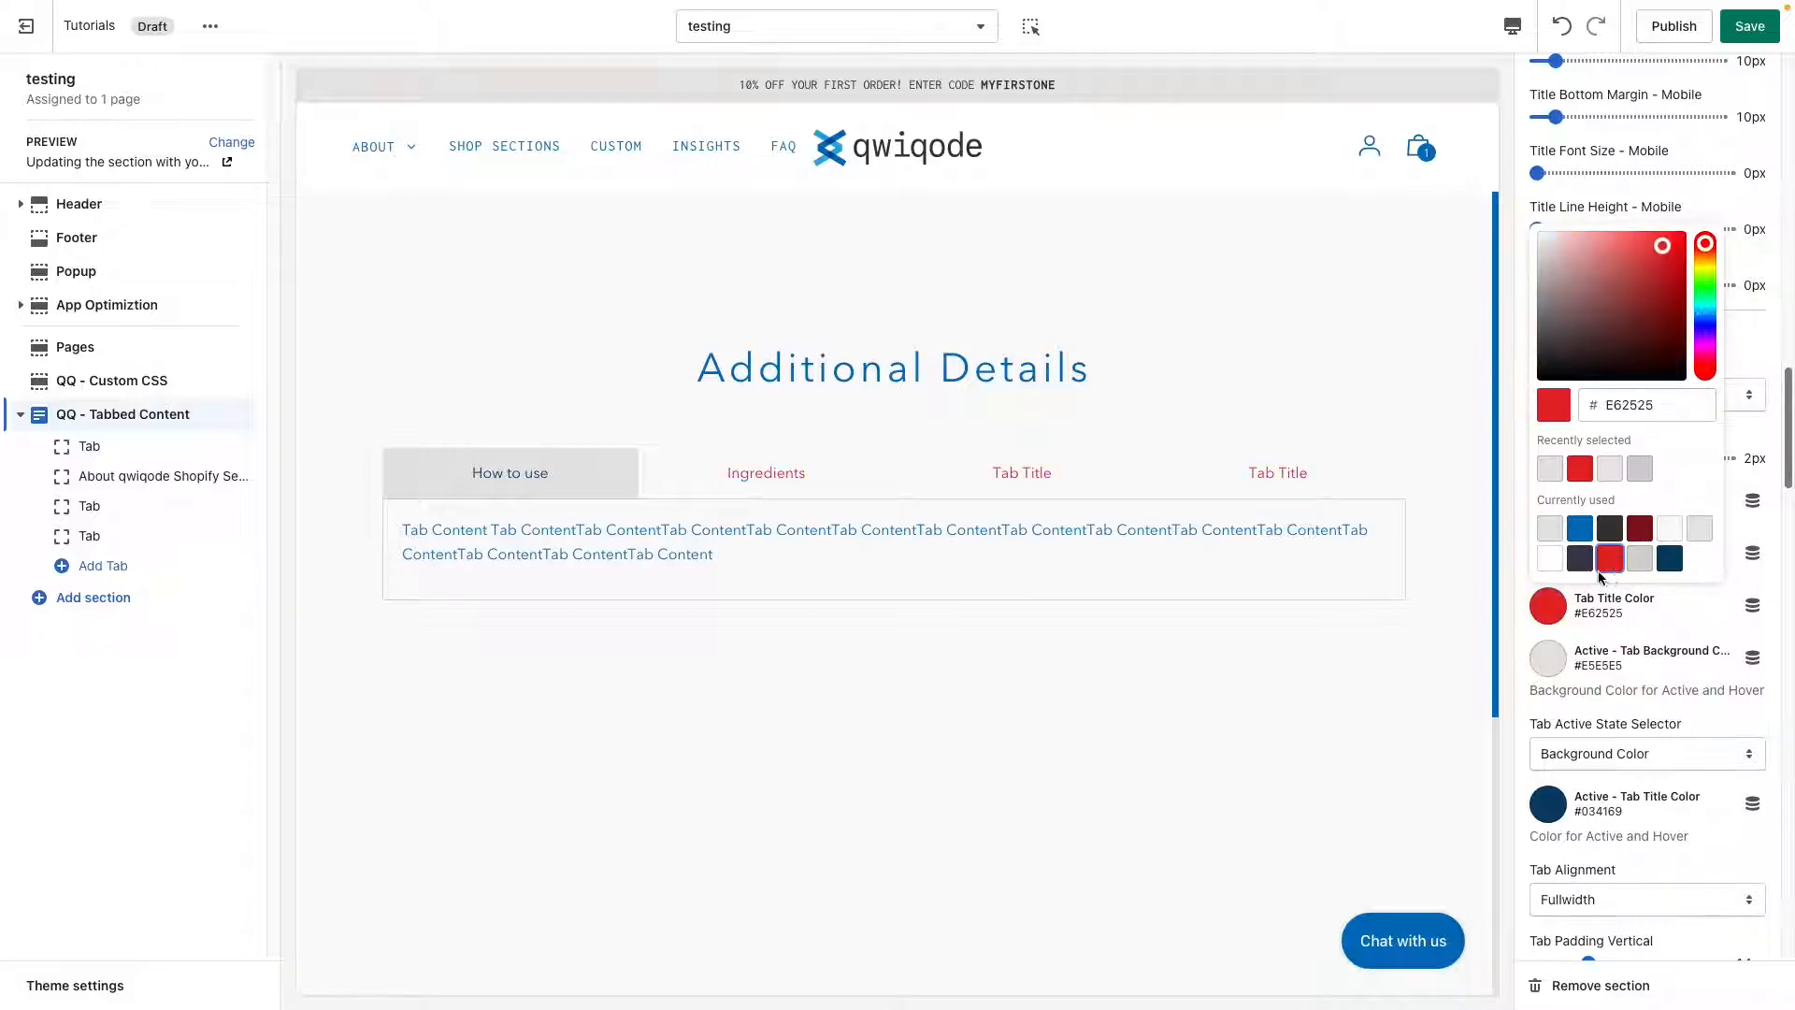
pyautogui.click(1643, 713)
# Set the active tab title color to the blue #0071BC from the currently used colors.
pyautogui.scroll(-2, 1630, 712)
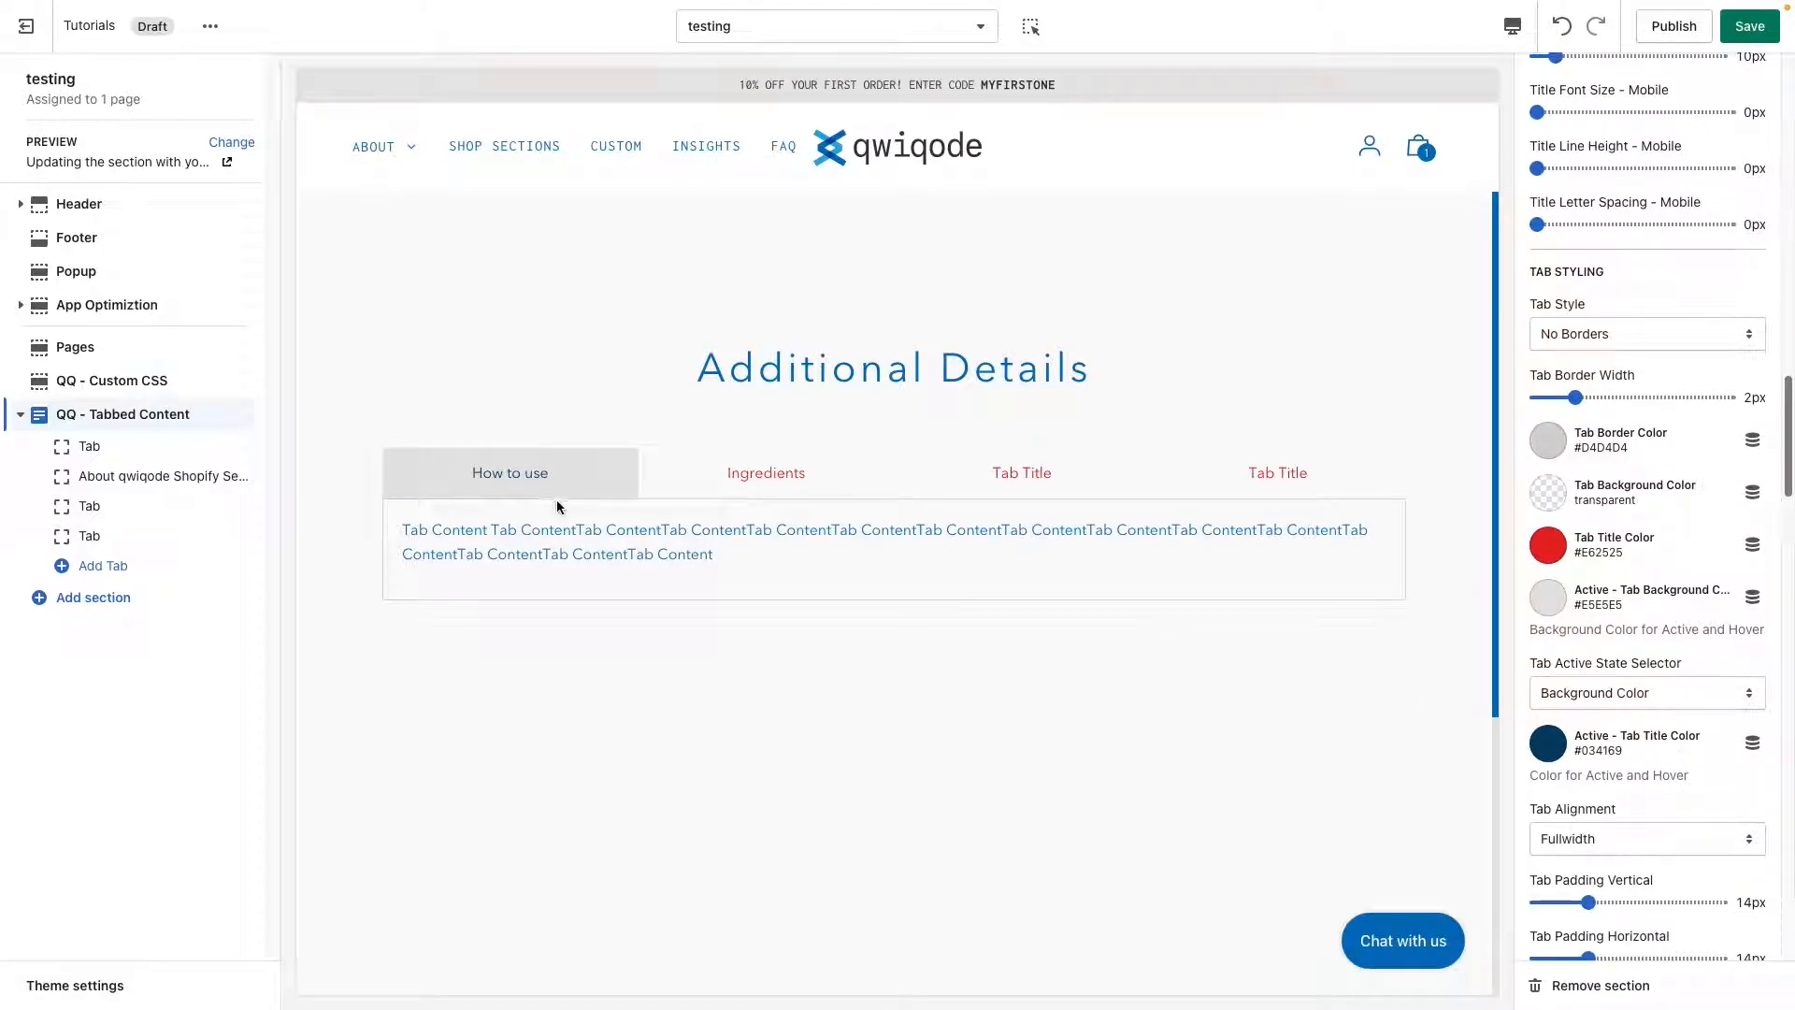
pyautogui.click(1553, 753)
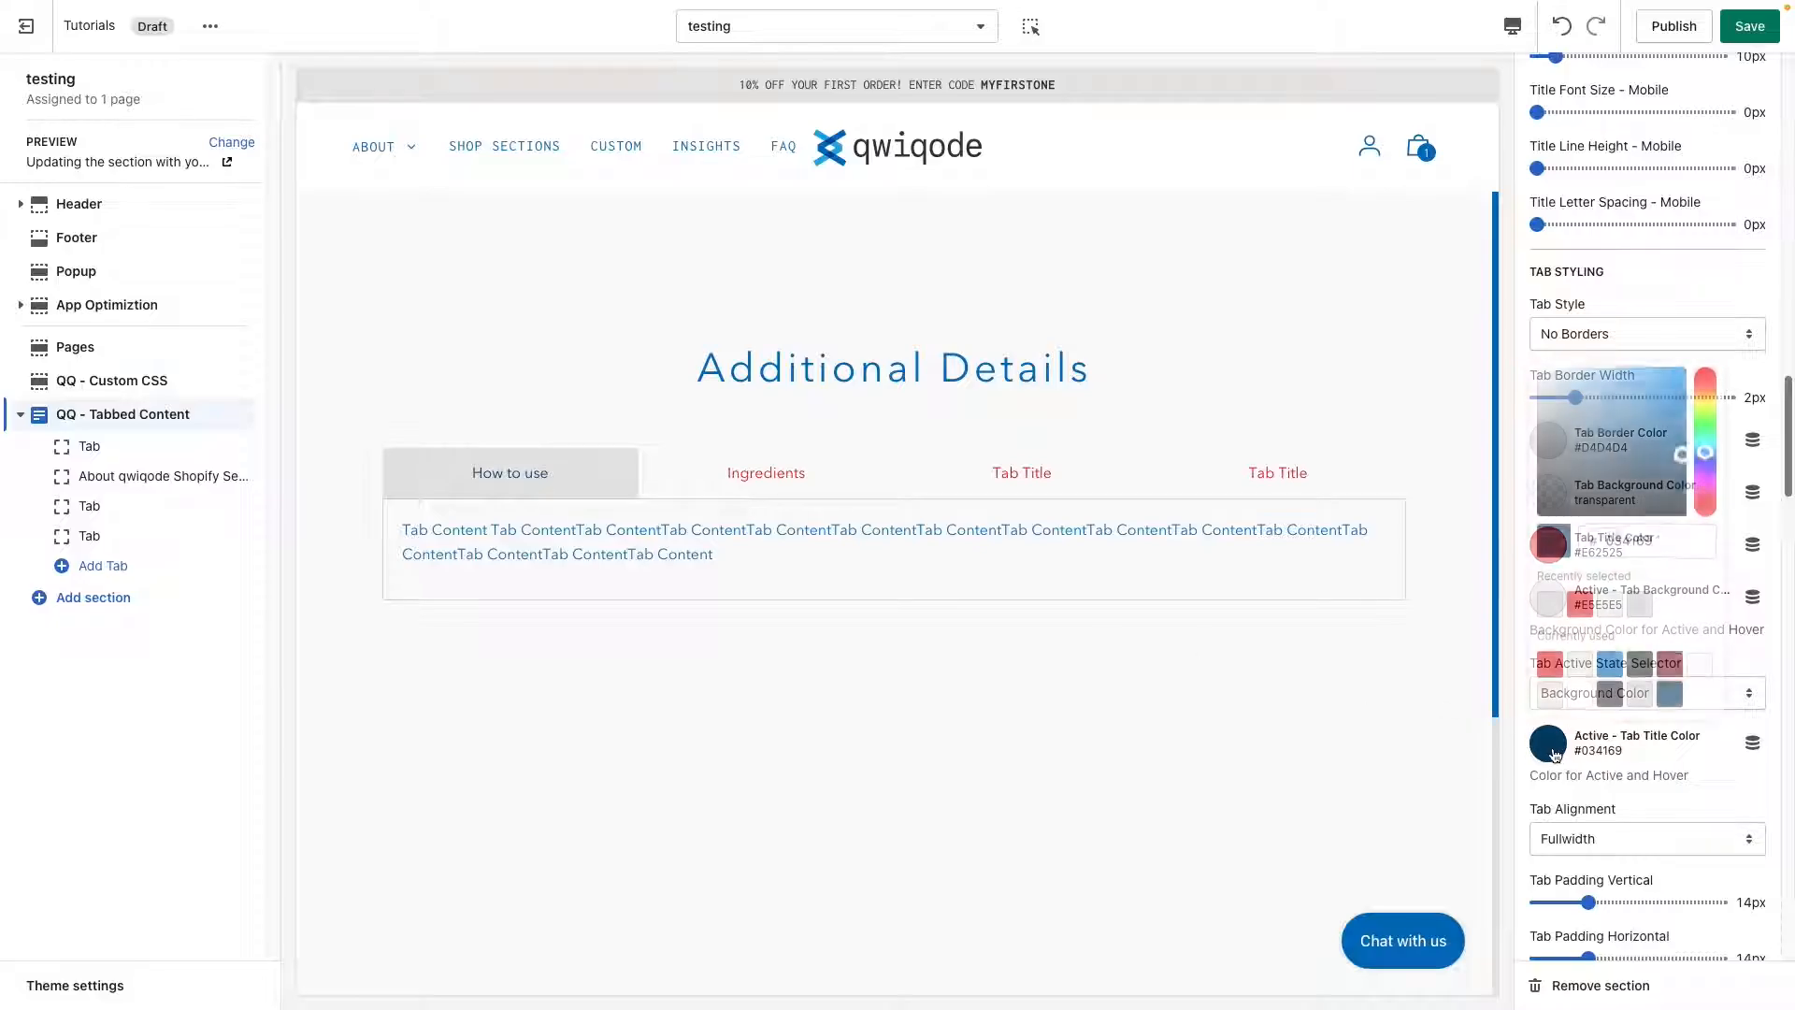
pyautogui.click(1580, 697)
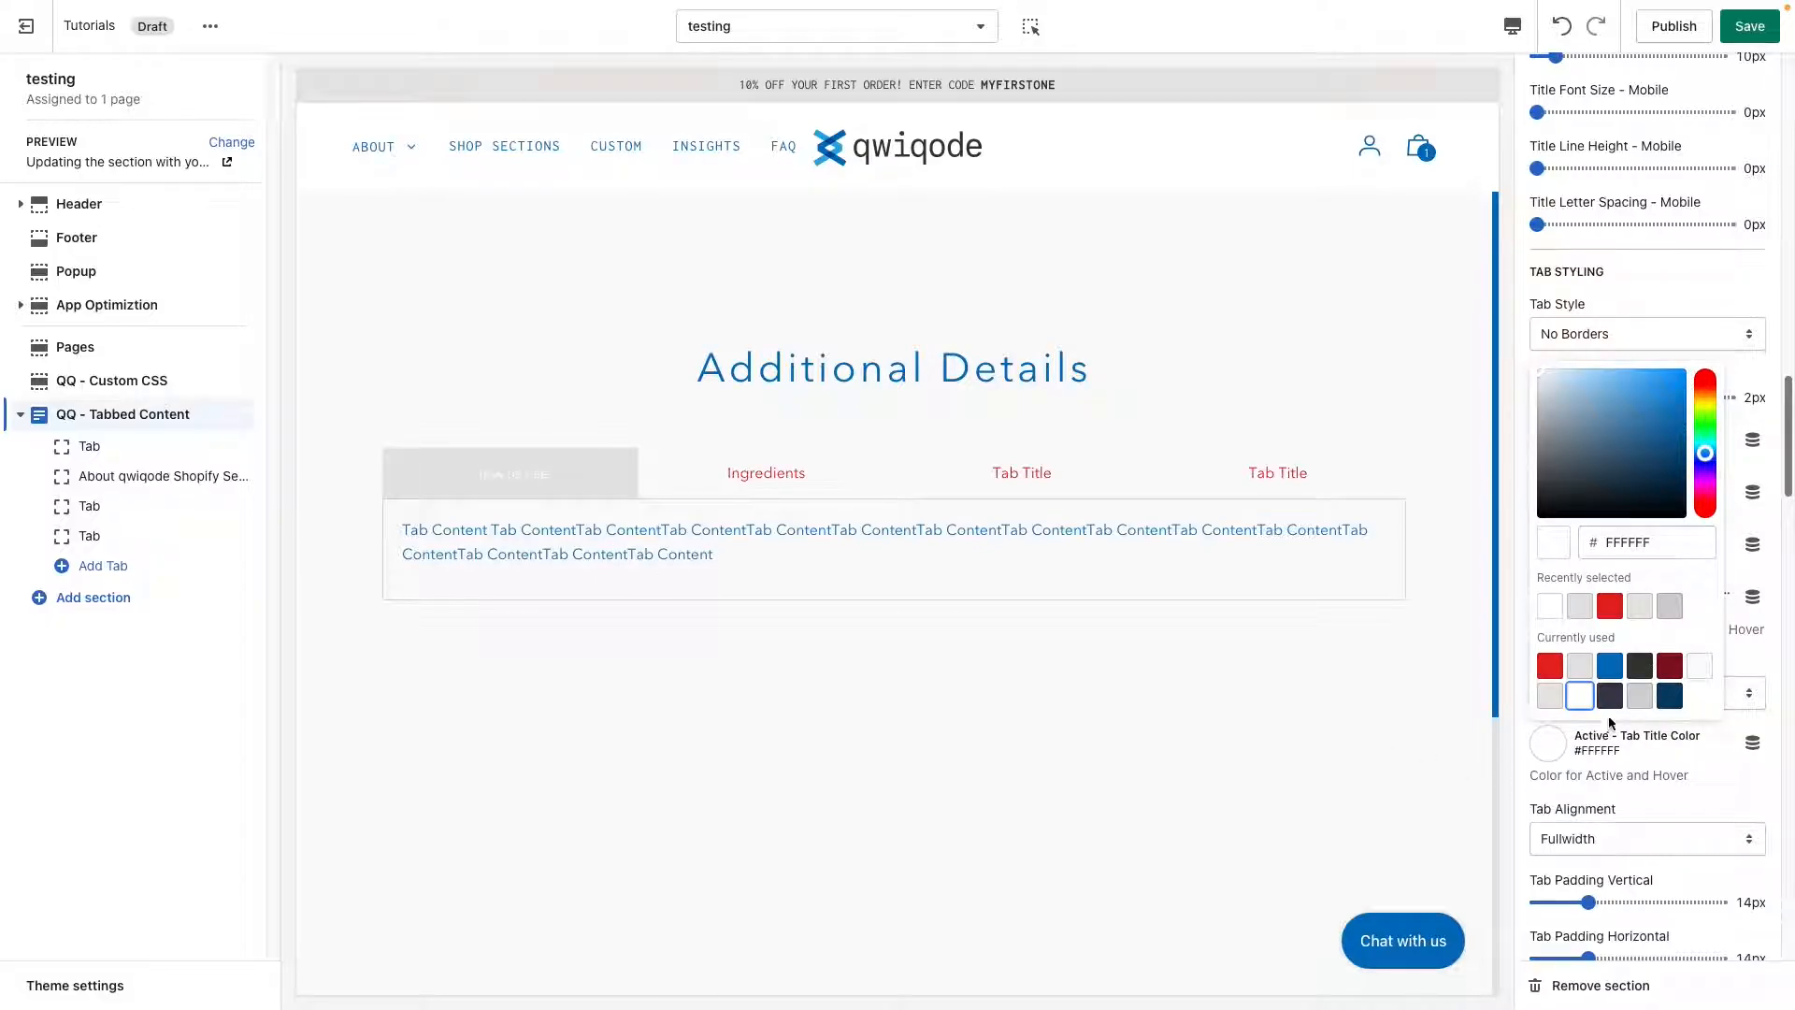
pyautogui.click(1610, 667)
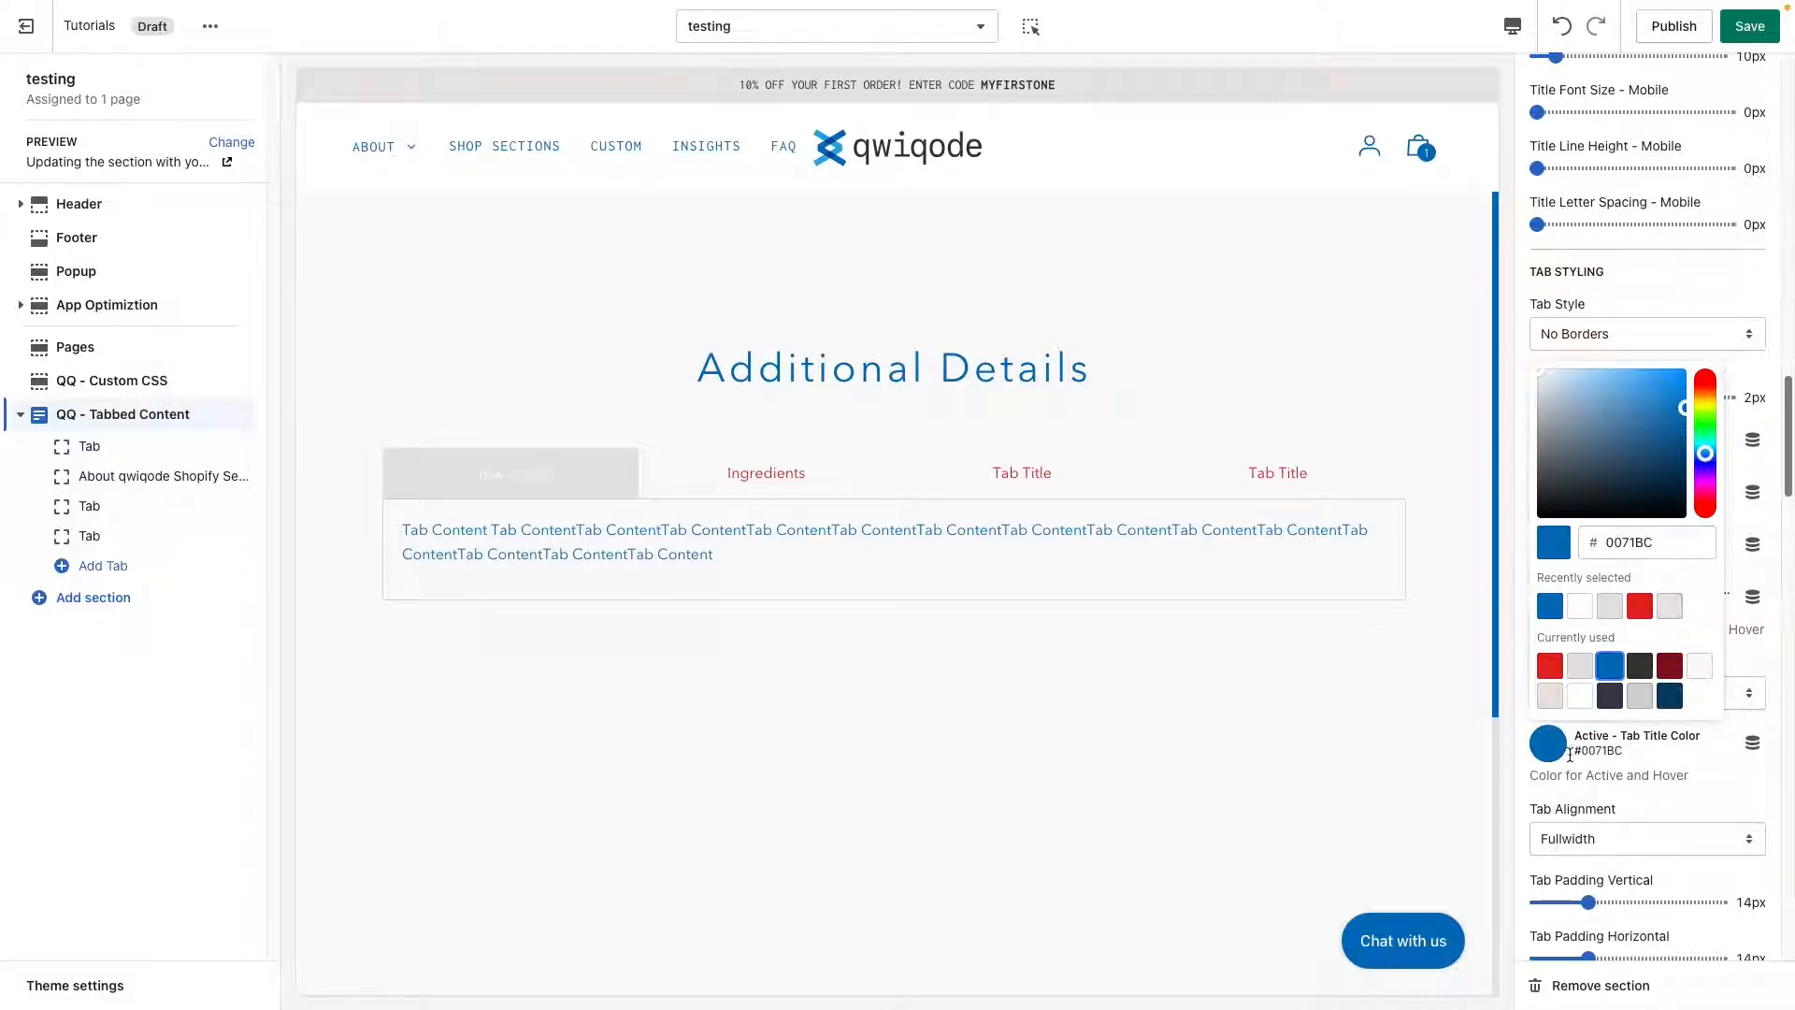
# Open each tab in the preview in turn to check the active title color, and close the color picker.
pyautogui.click(778, 488)
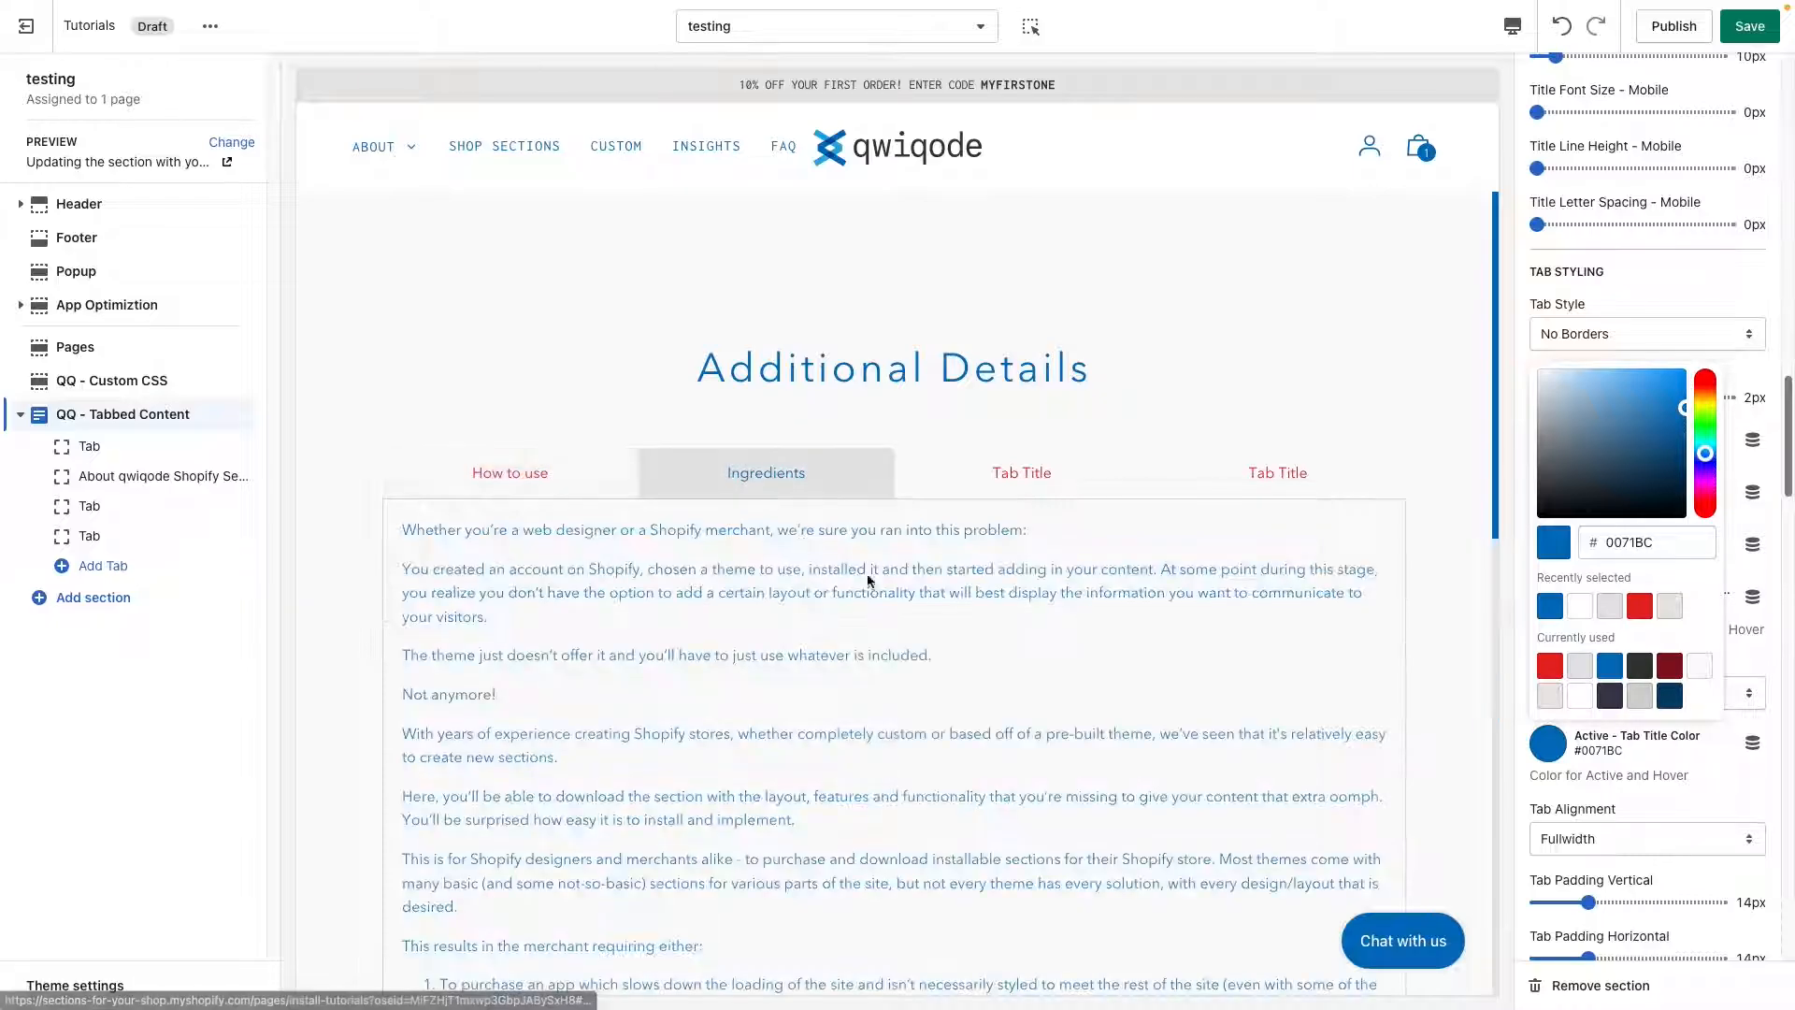
pyautogui.click(977, 486)
pyautogui.click(1248, 478)
pyautogui.click(496, 472)
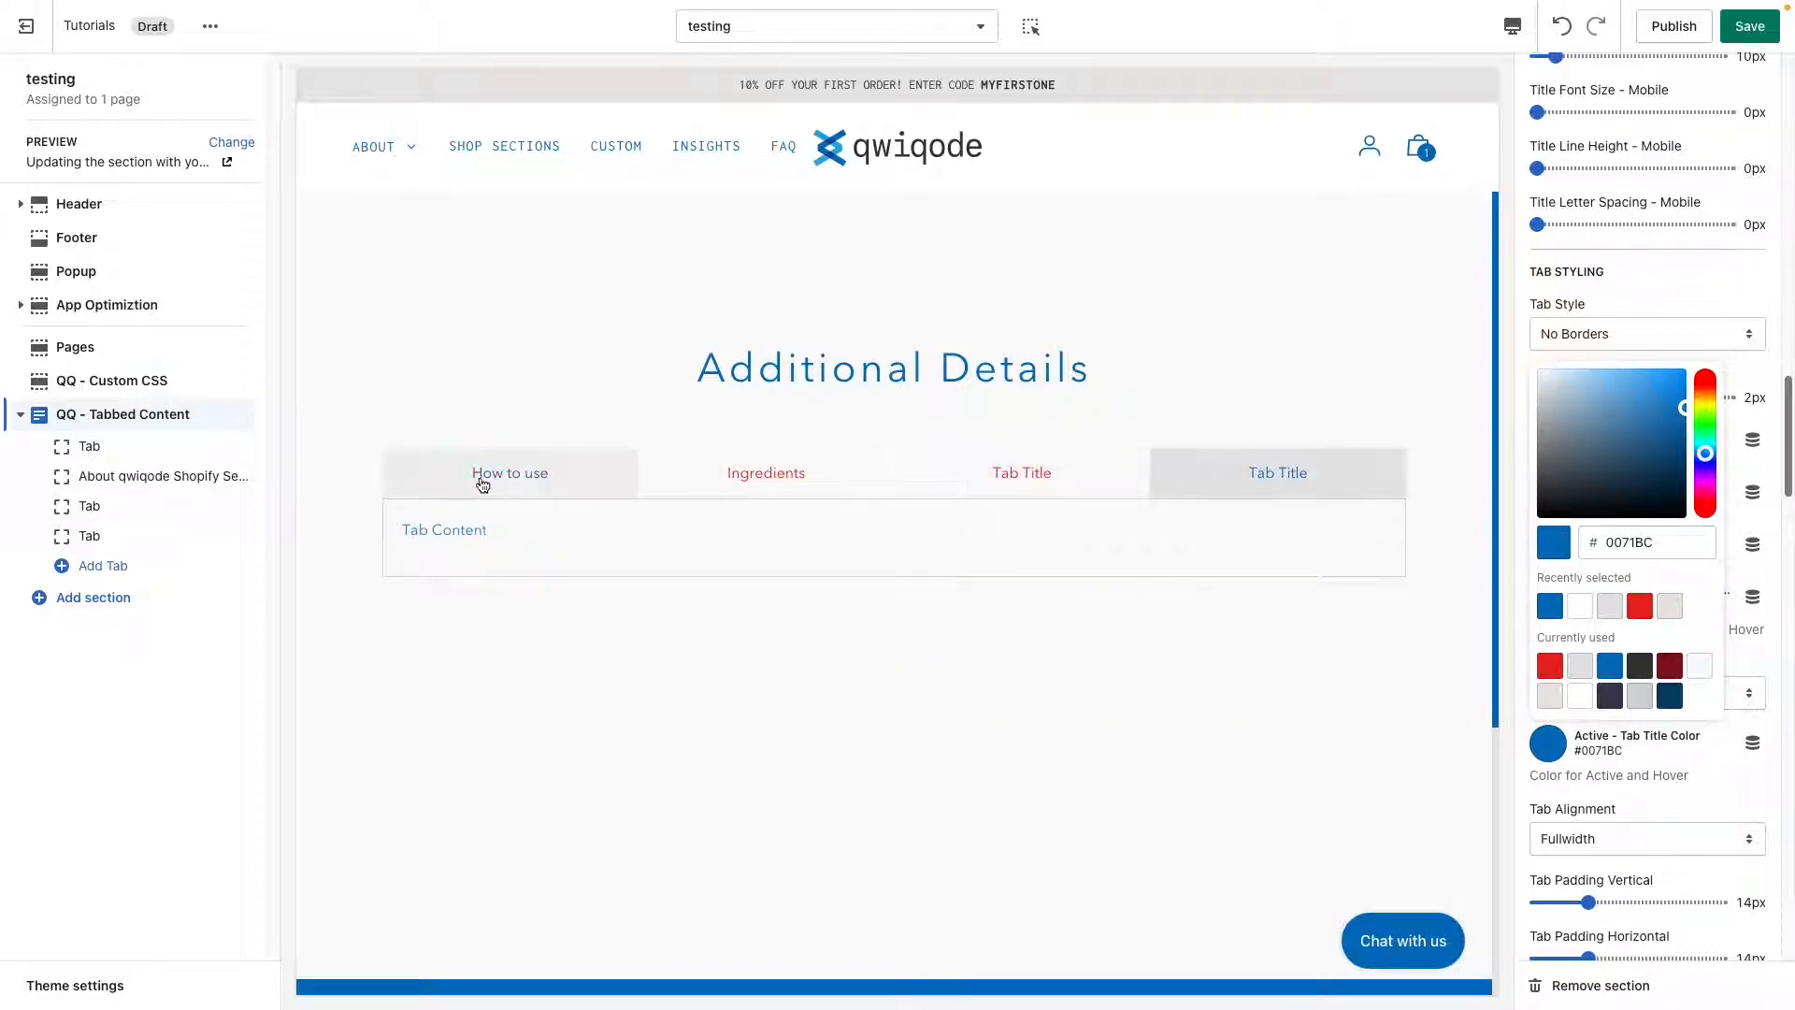
pyautogui.click(1676, 770)
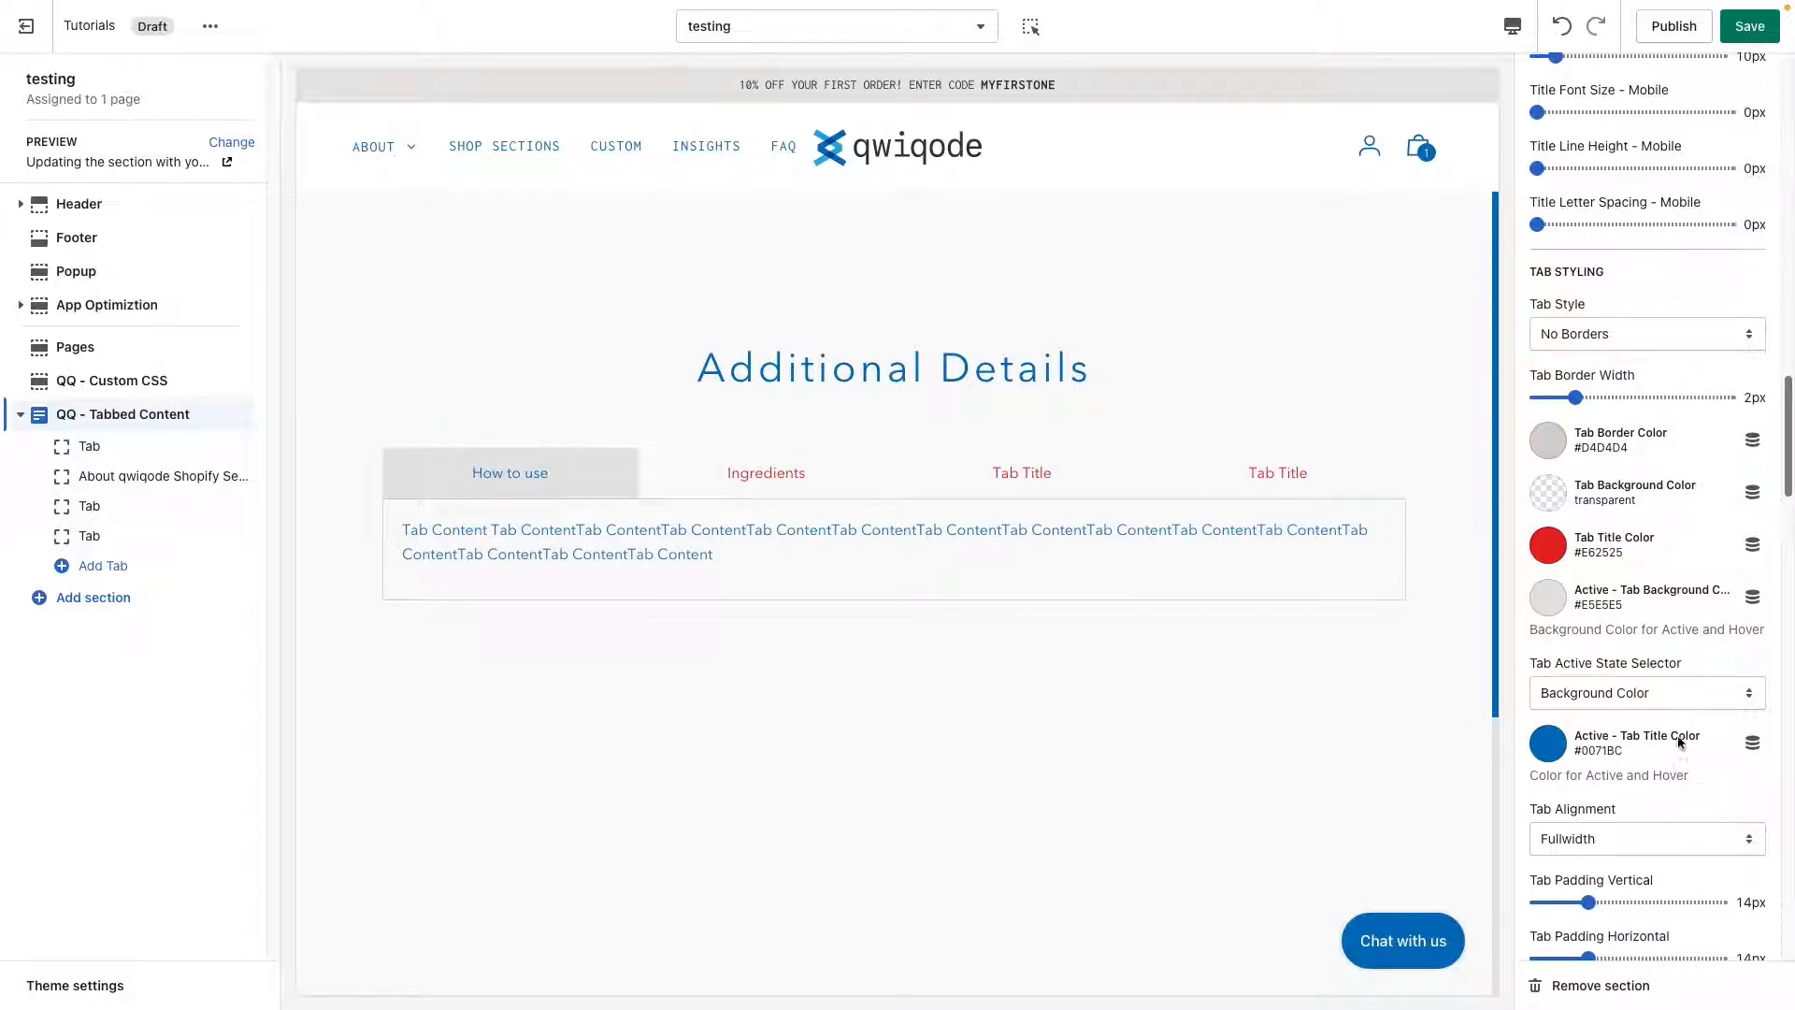
# Change the tab active state selector to Bottom Border and check it on the third tab in the preview.
pyautogui.click(1650, 687)
pyautogui.click(1641, 676)
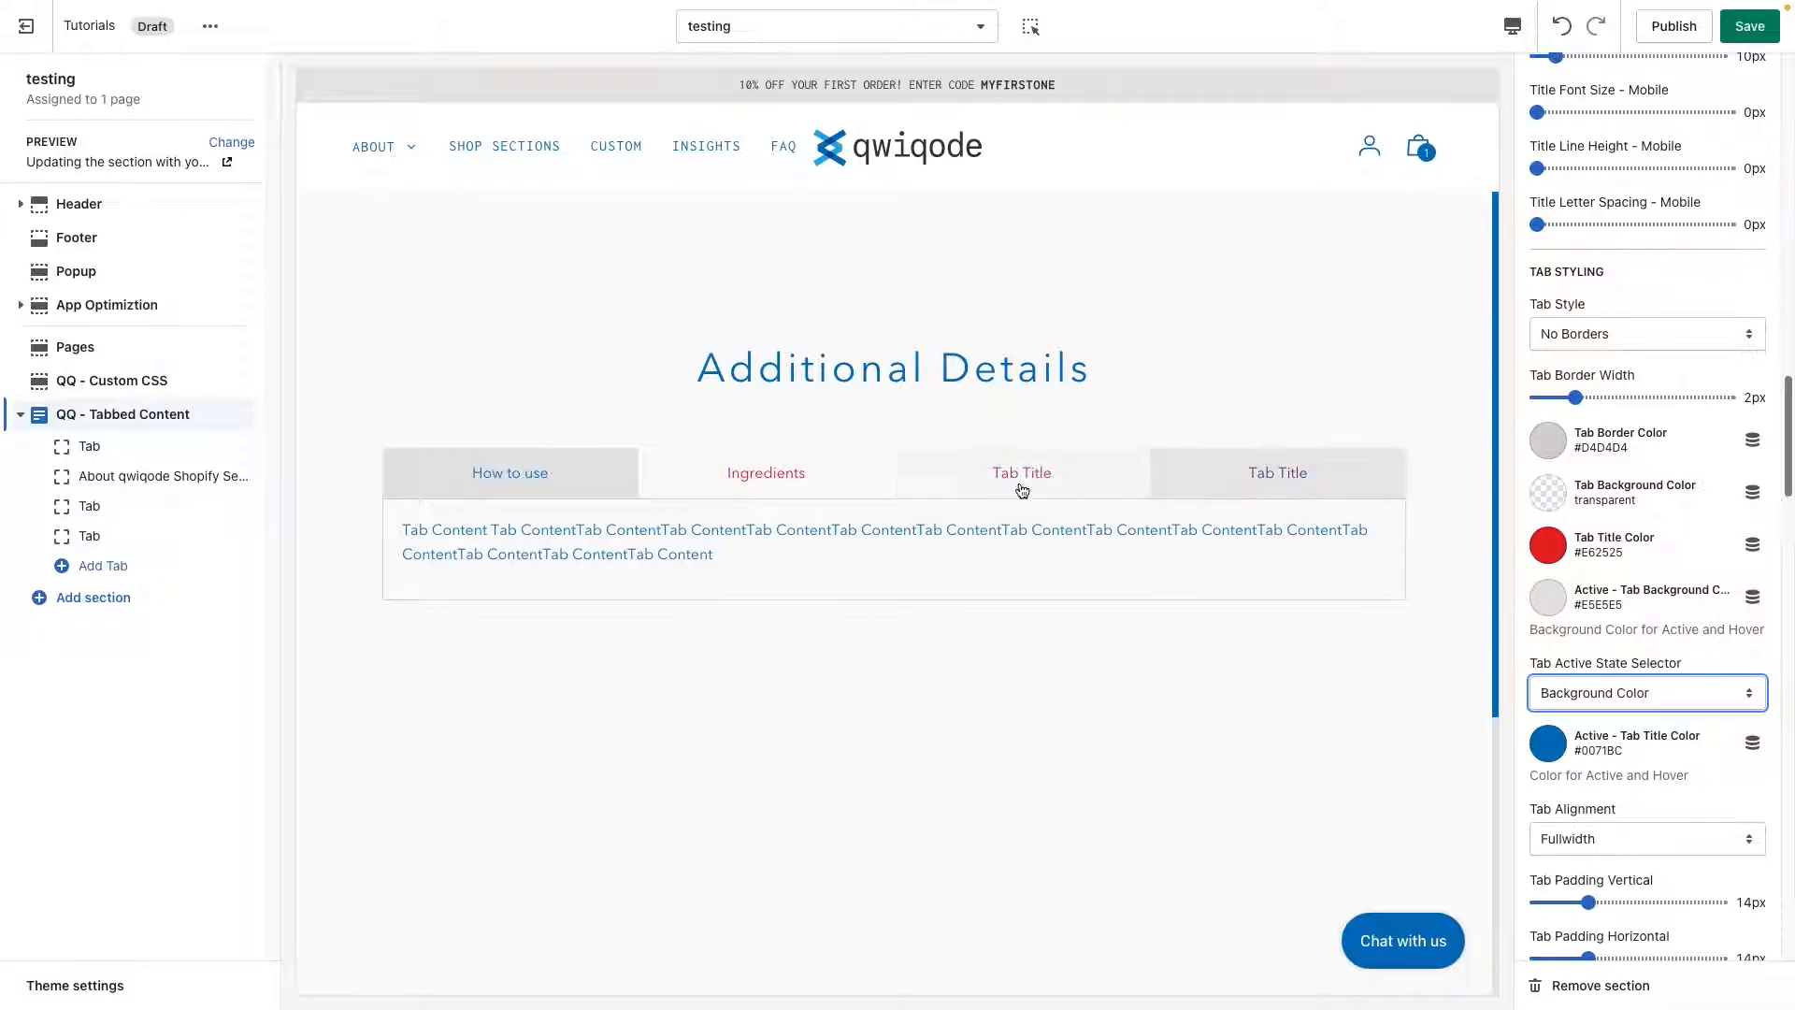
pyautogui.click(1675, 688)
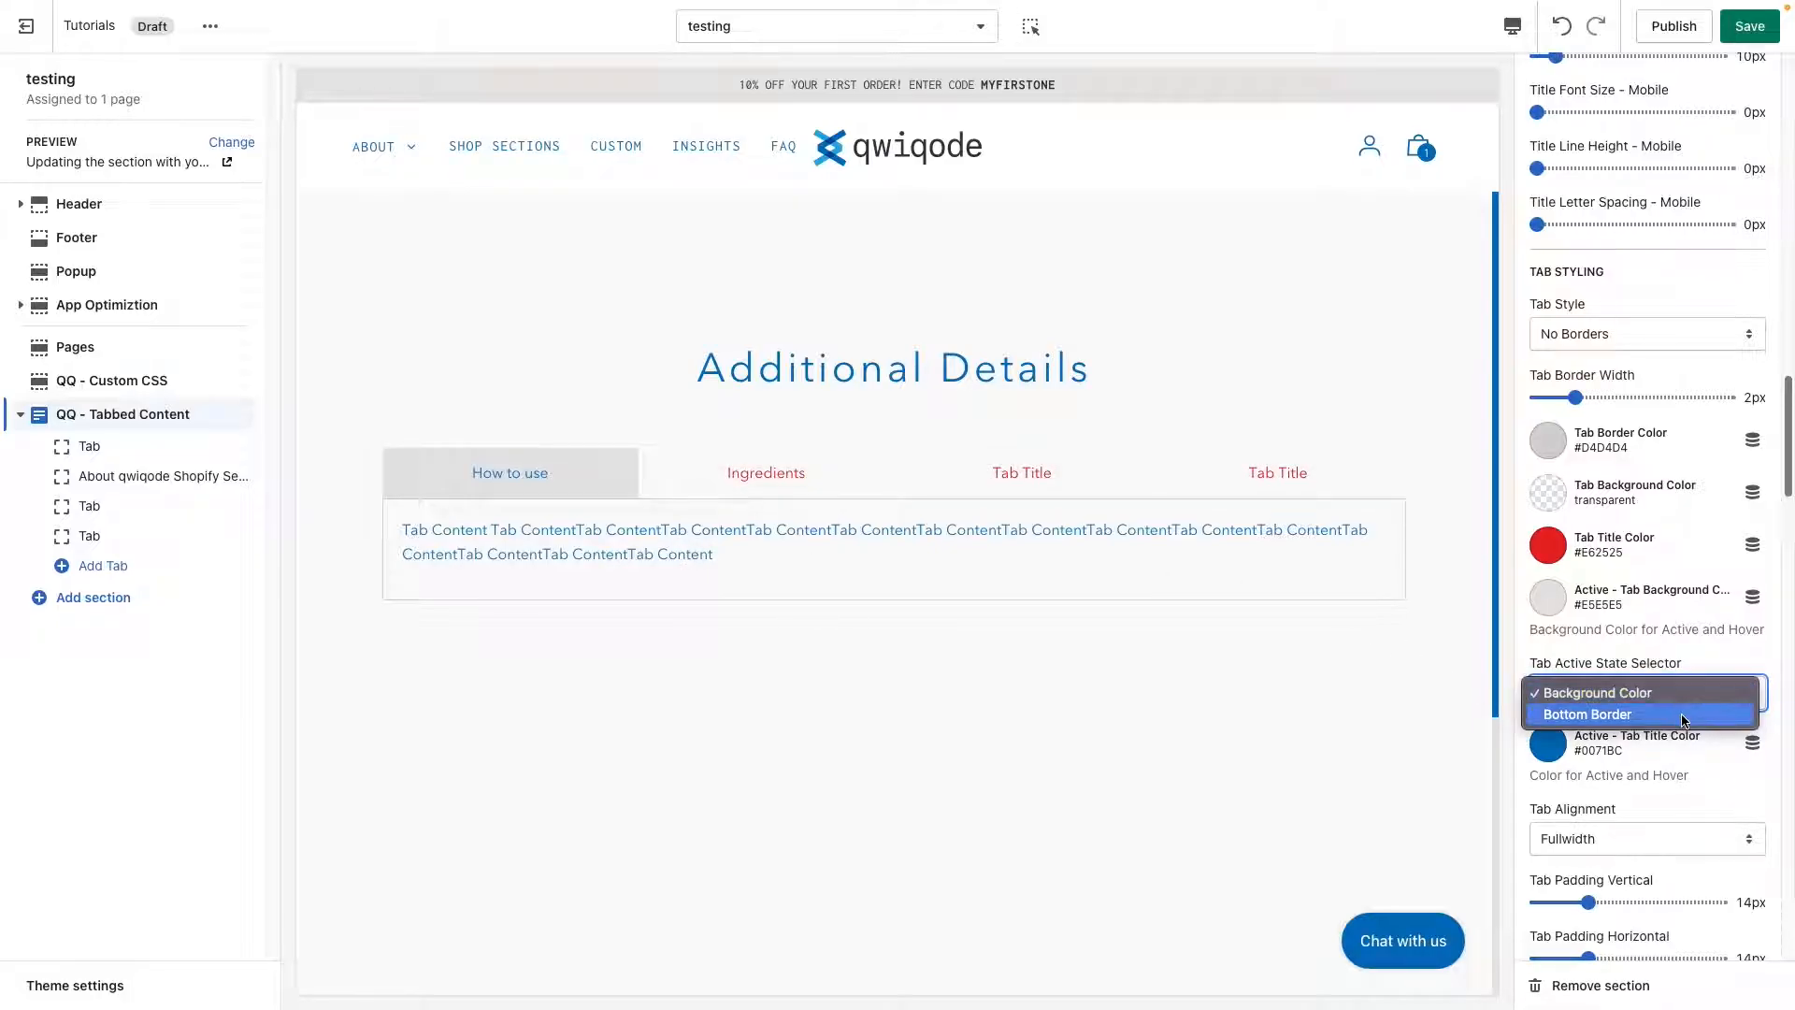
pyautogui.click(868, 689)
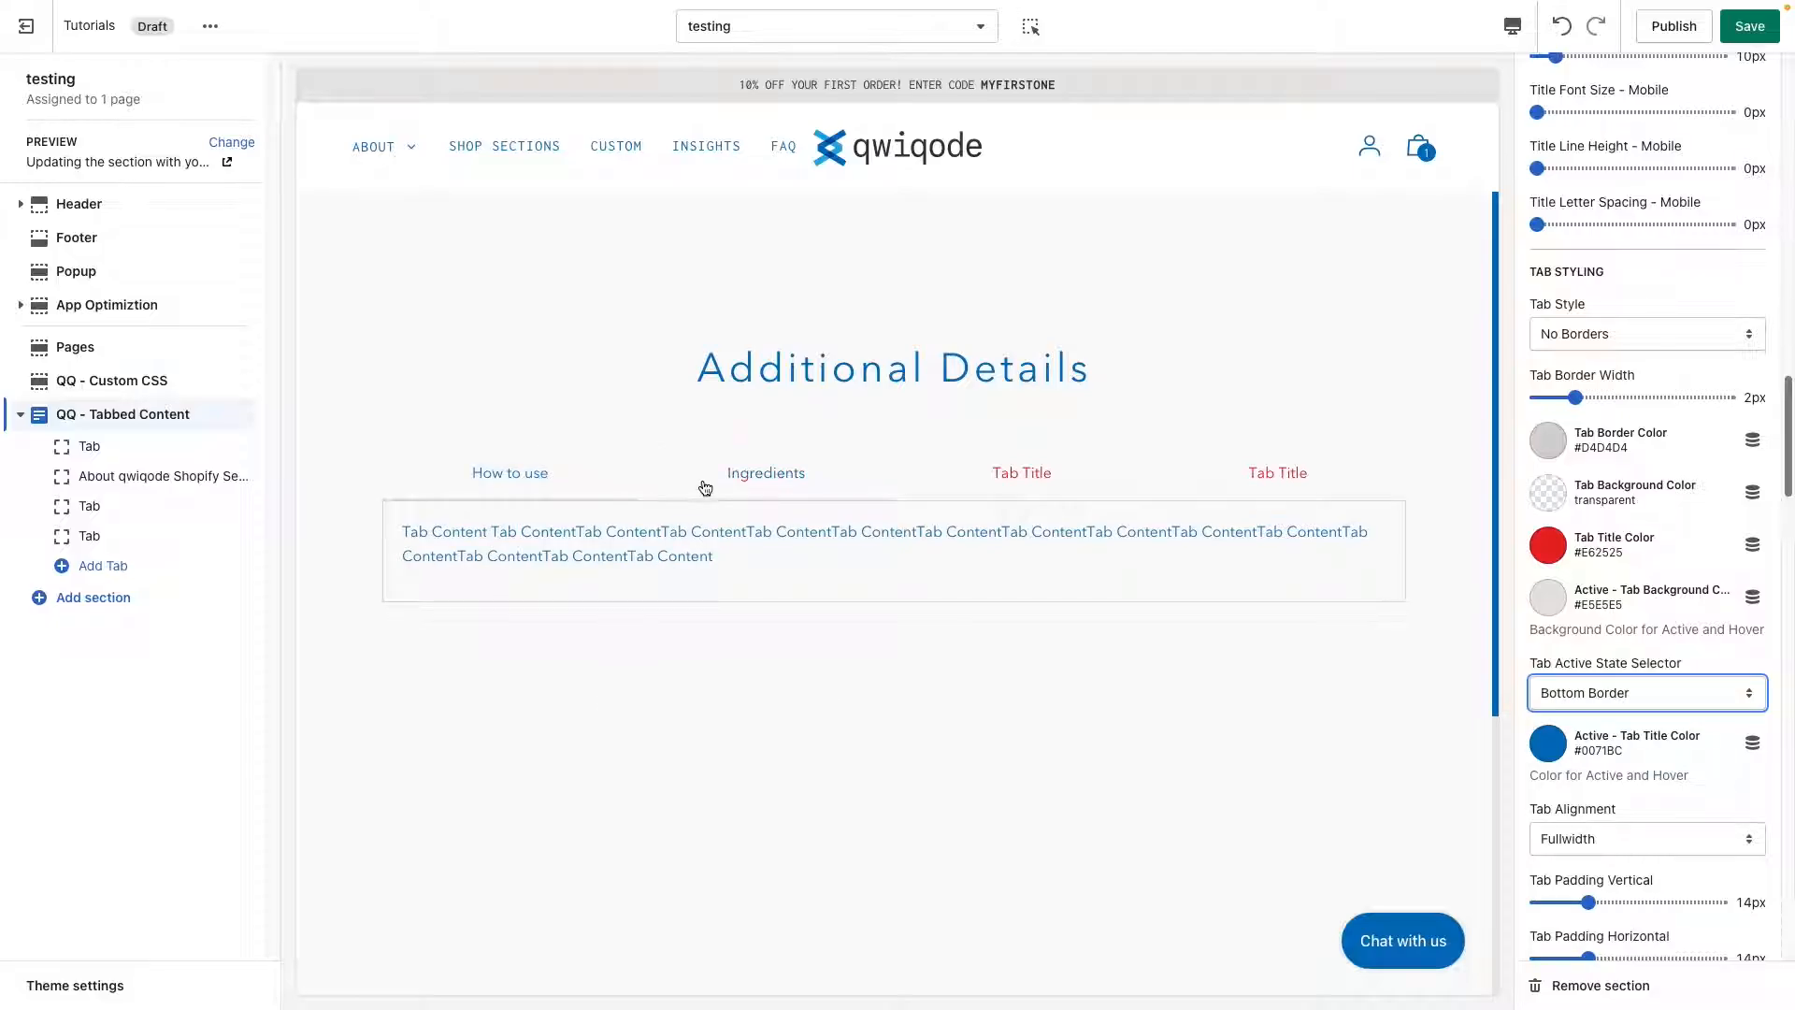
pyautogui.click(968, 493)
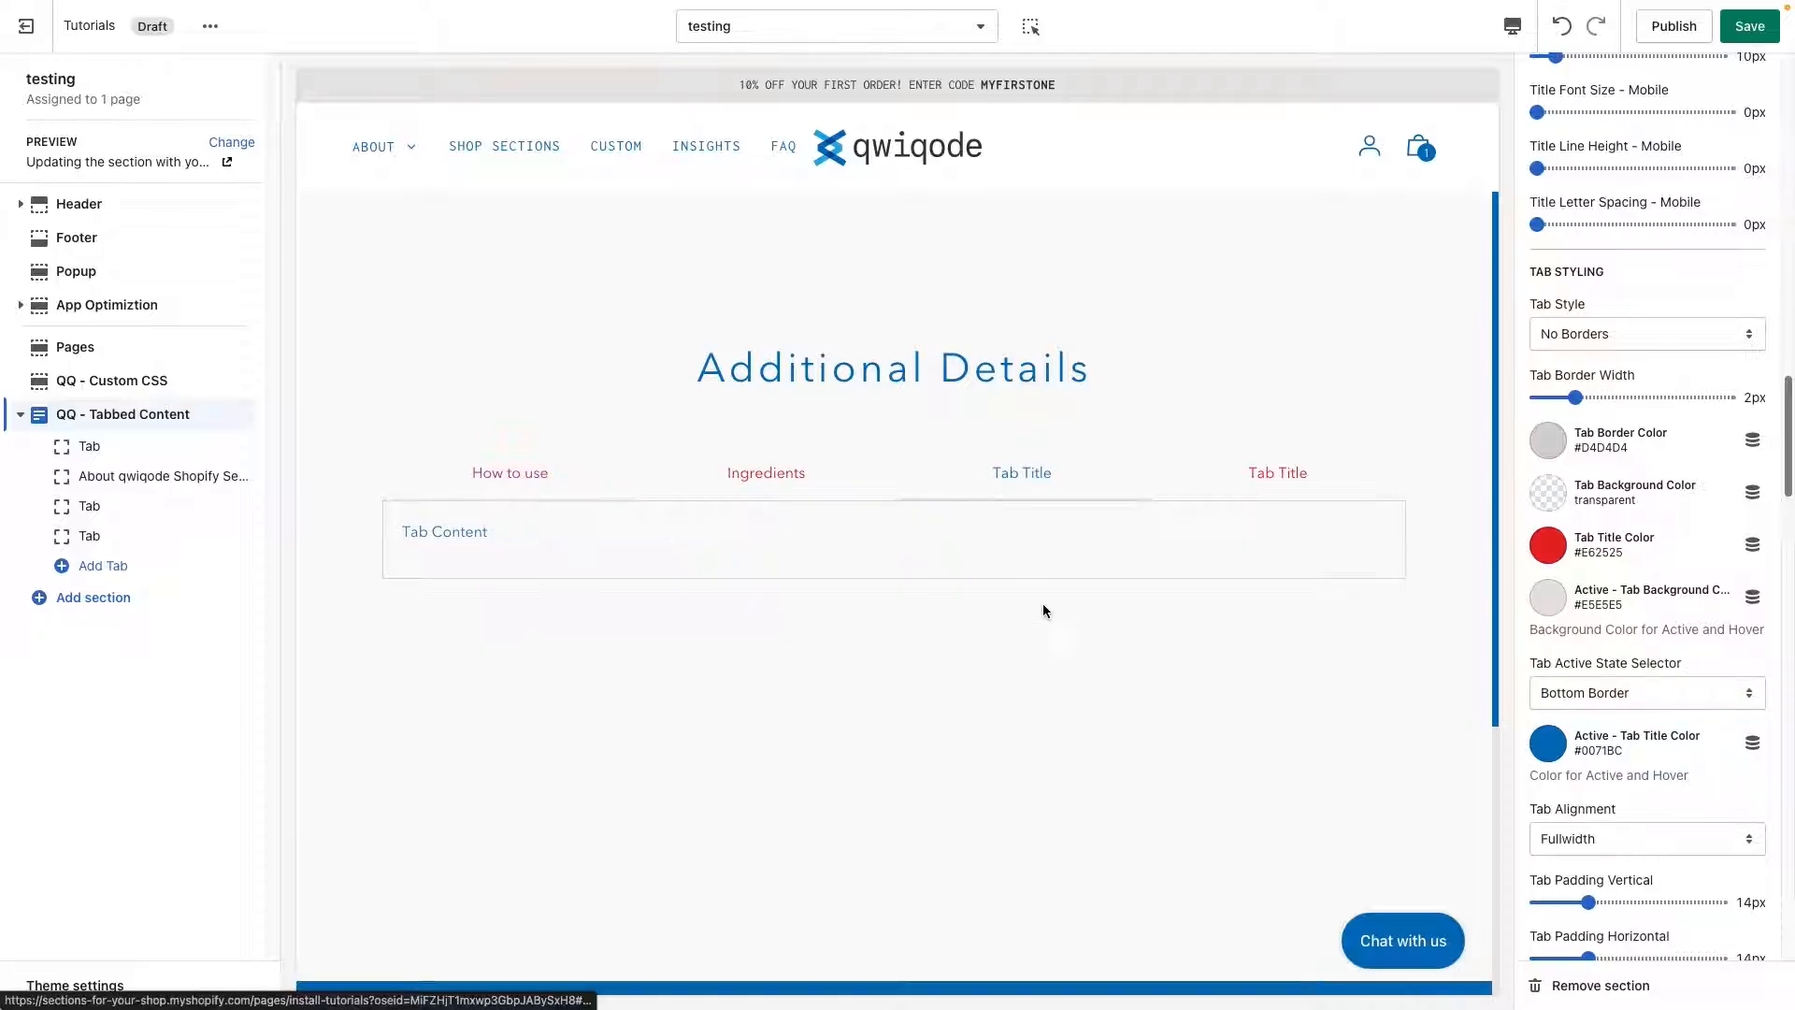
# Set the tab background color in the tab styling settings to the light gray #E5E5E5.
pyautogui.scroll(-3, 1652, 760)
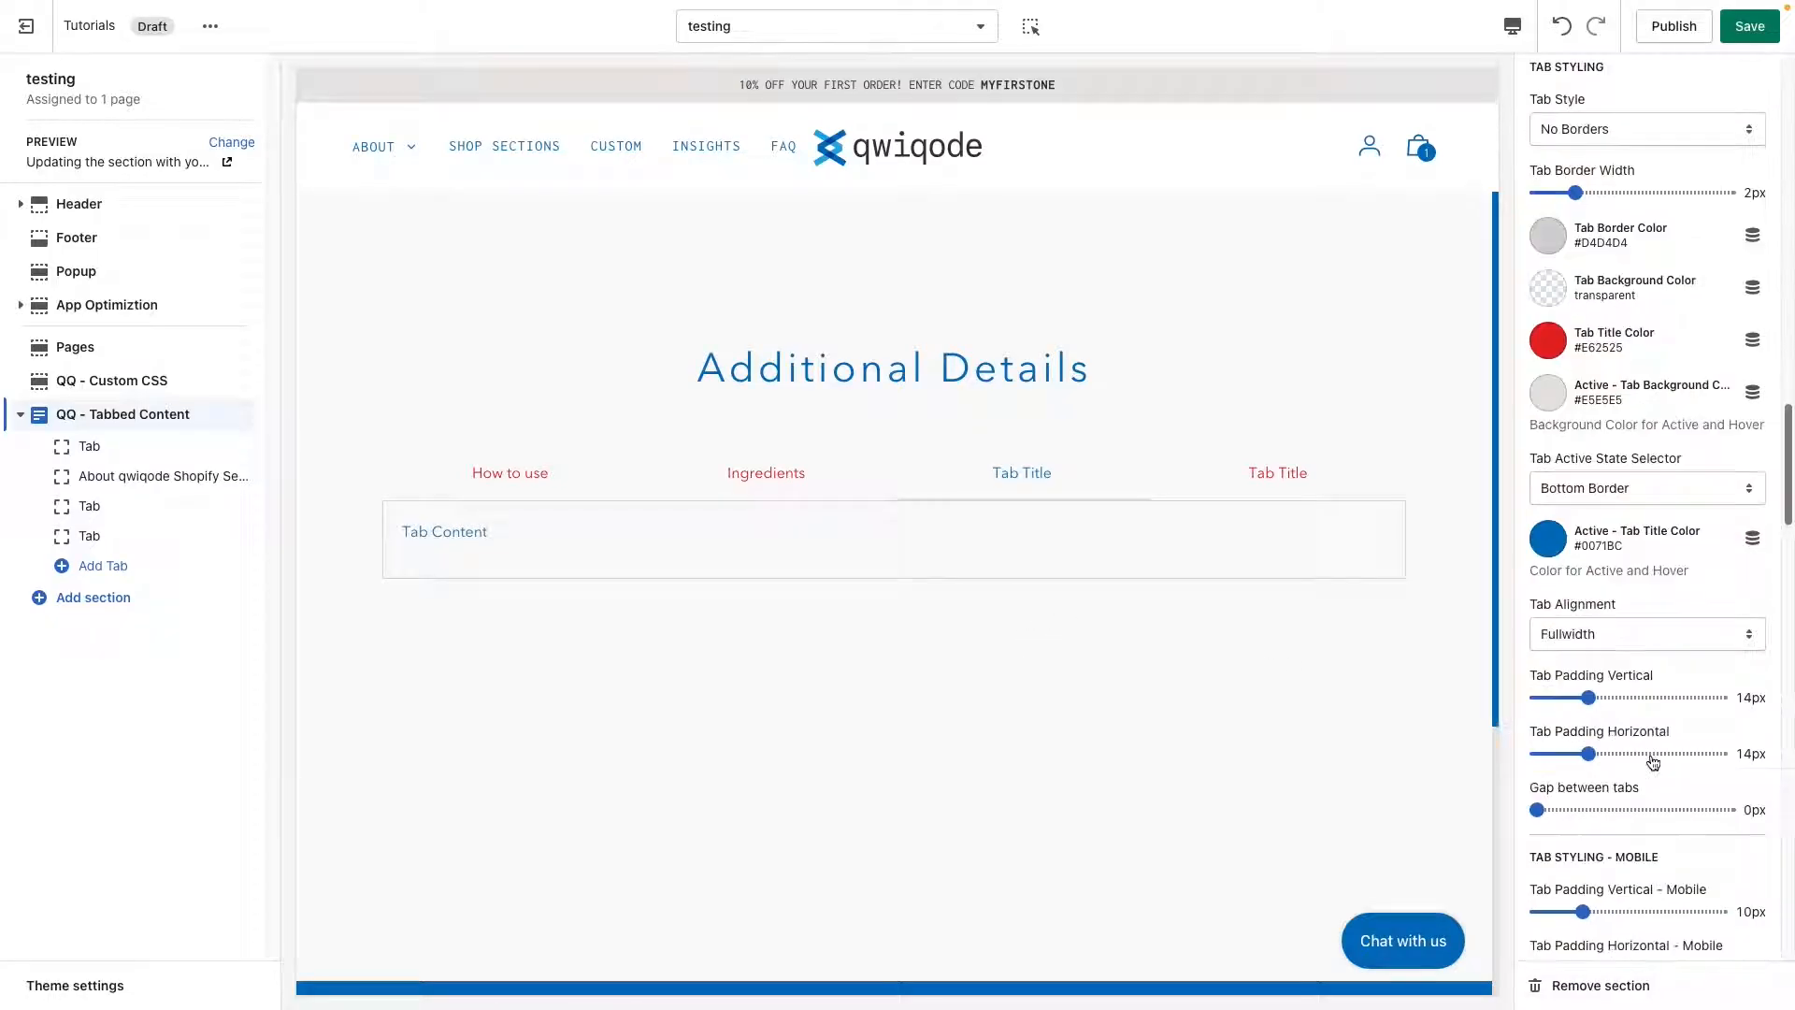
pyautogui.scroll(2, 1651, 759)
pyautogui.scroll(1, 1650, 756)
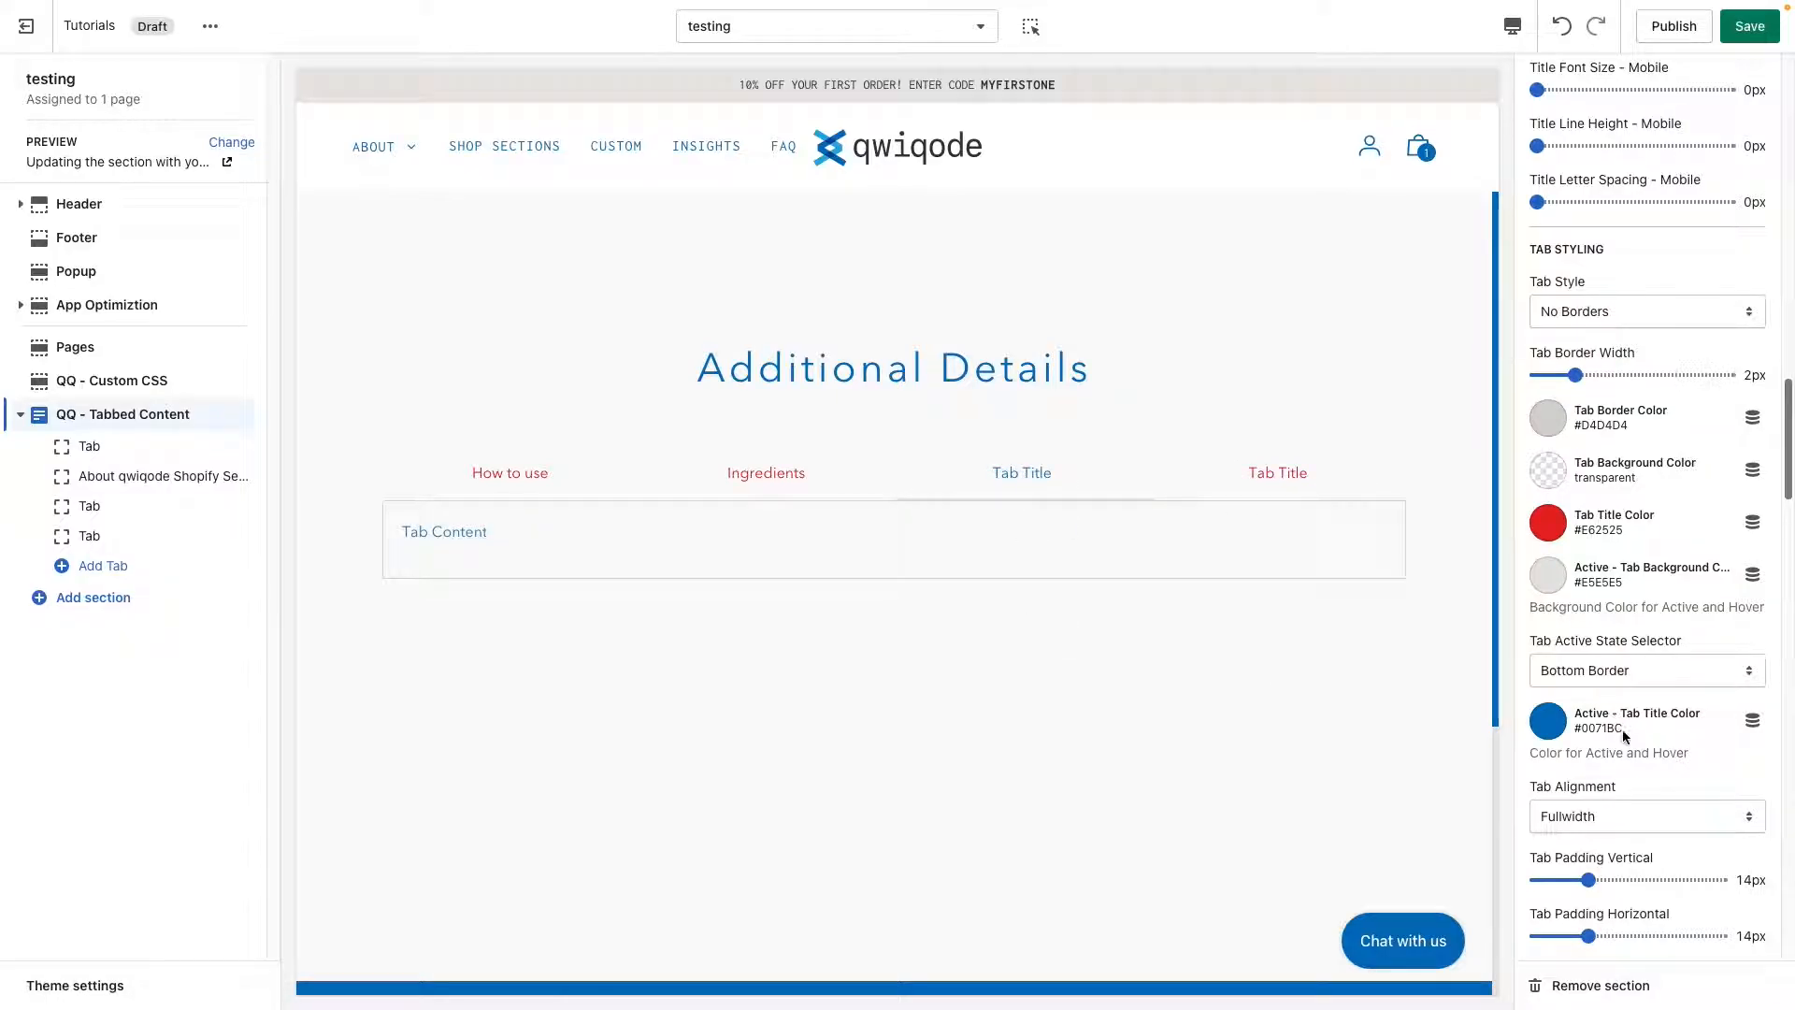
pyautogui.scroll(-1, 1629, 741)
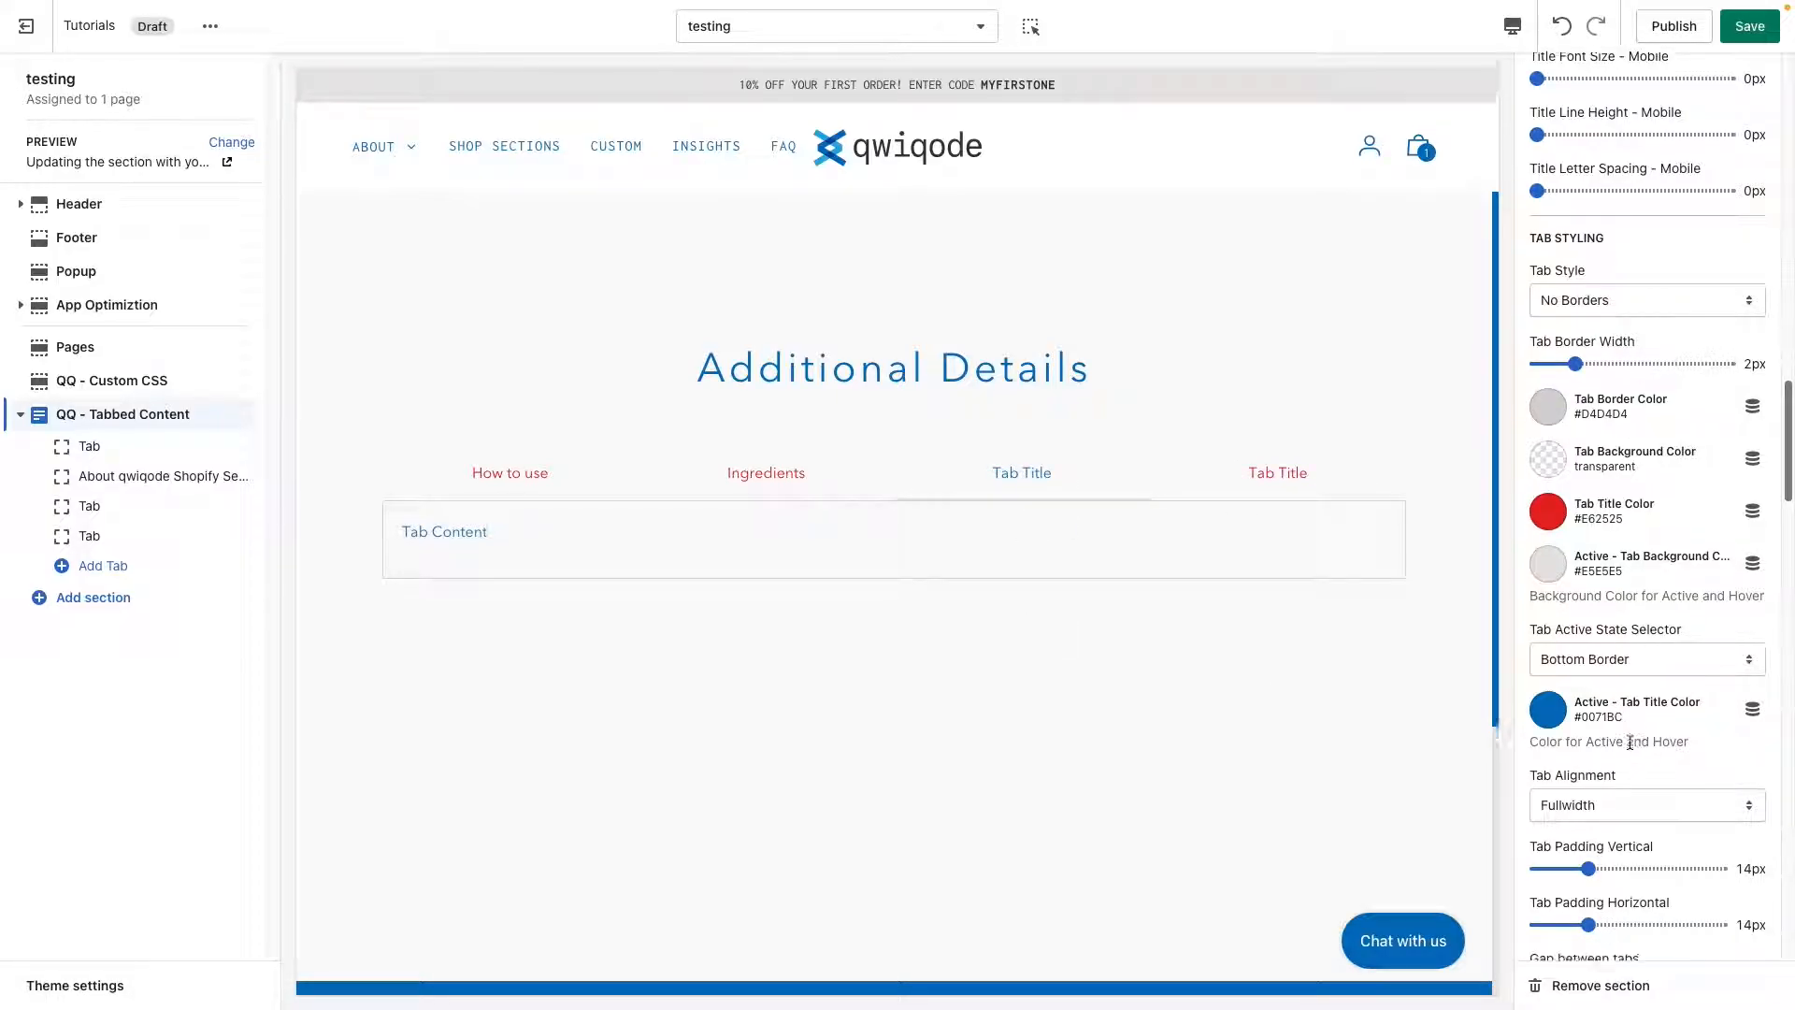
pyautogui.scroll(-2, 1629, 741)
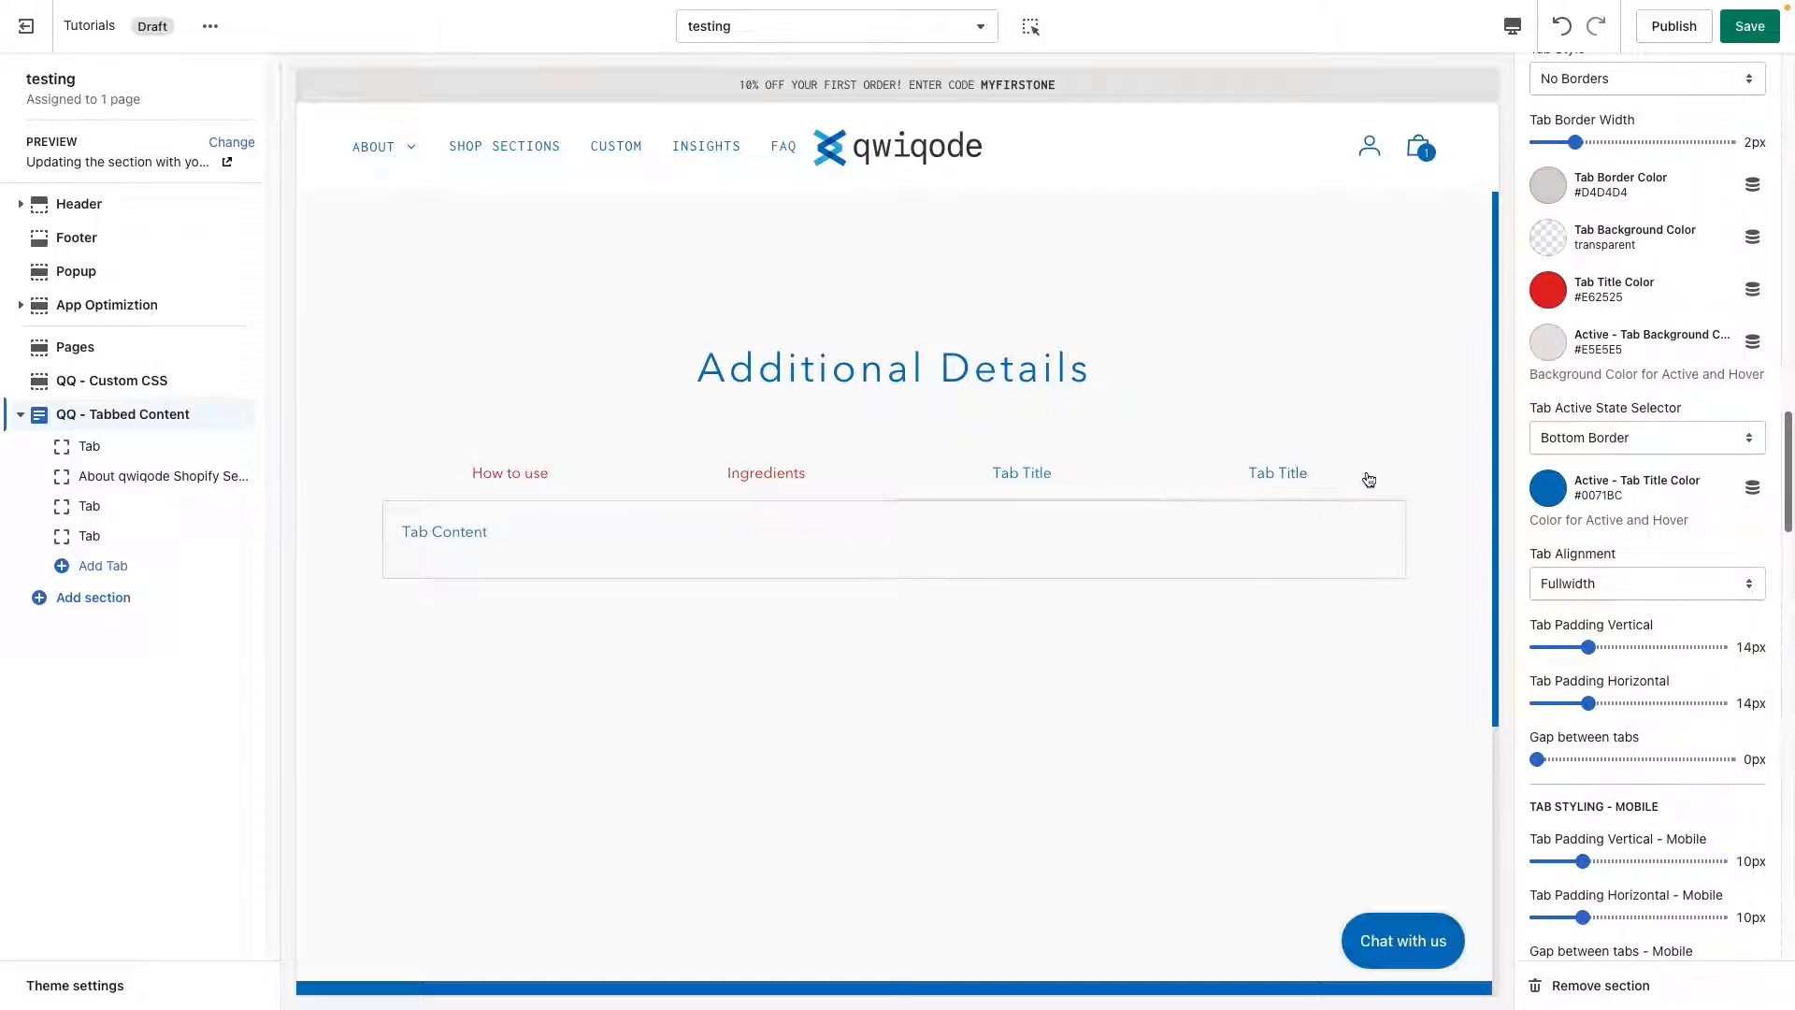
pyautogui.scroll(1, 1597, 587)
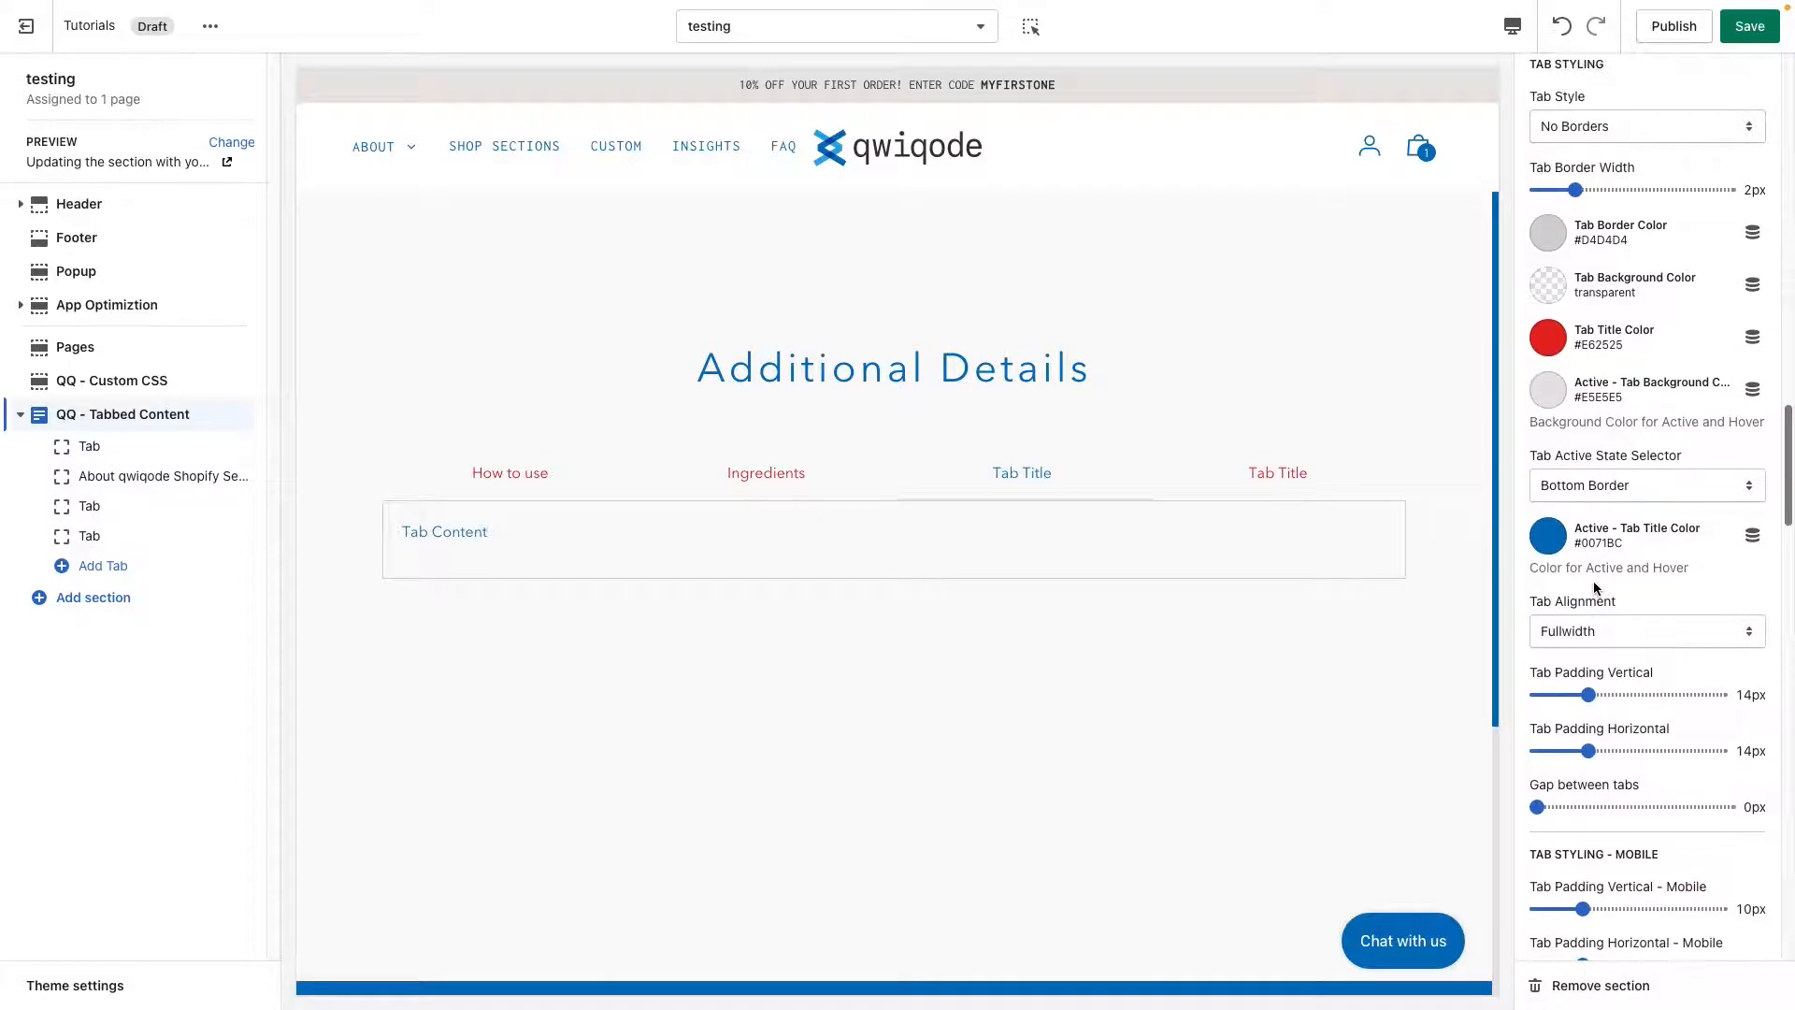
pyautogui.click(1560, 345)
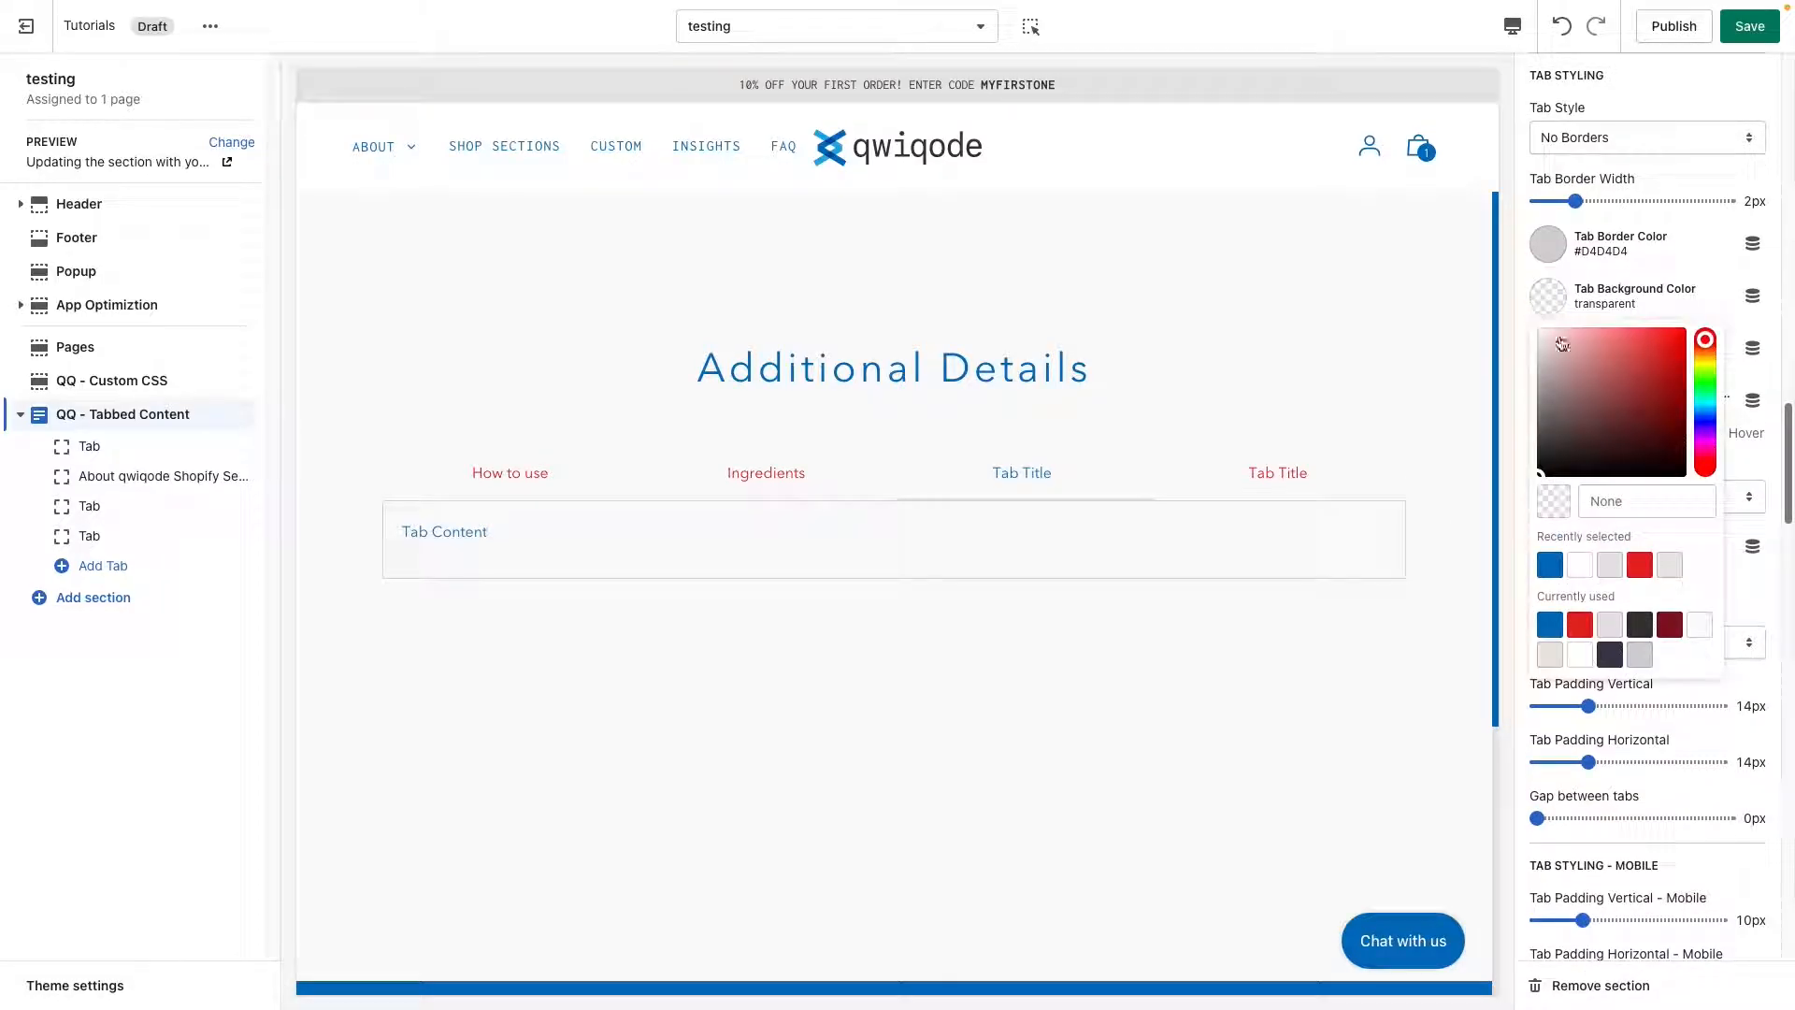
pyautogui.click(1610, 623)
pyautogui.click(1741, 613)
# Set the tab alignment to Auto and the horizontal tab padding to 32px.
pyautogui.scroll(-2, 1594, 703)
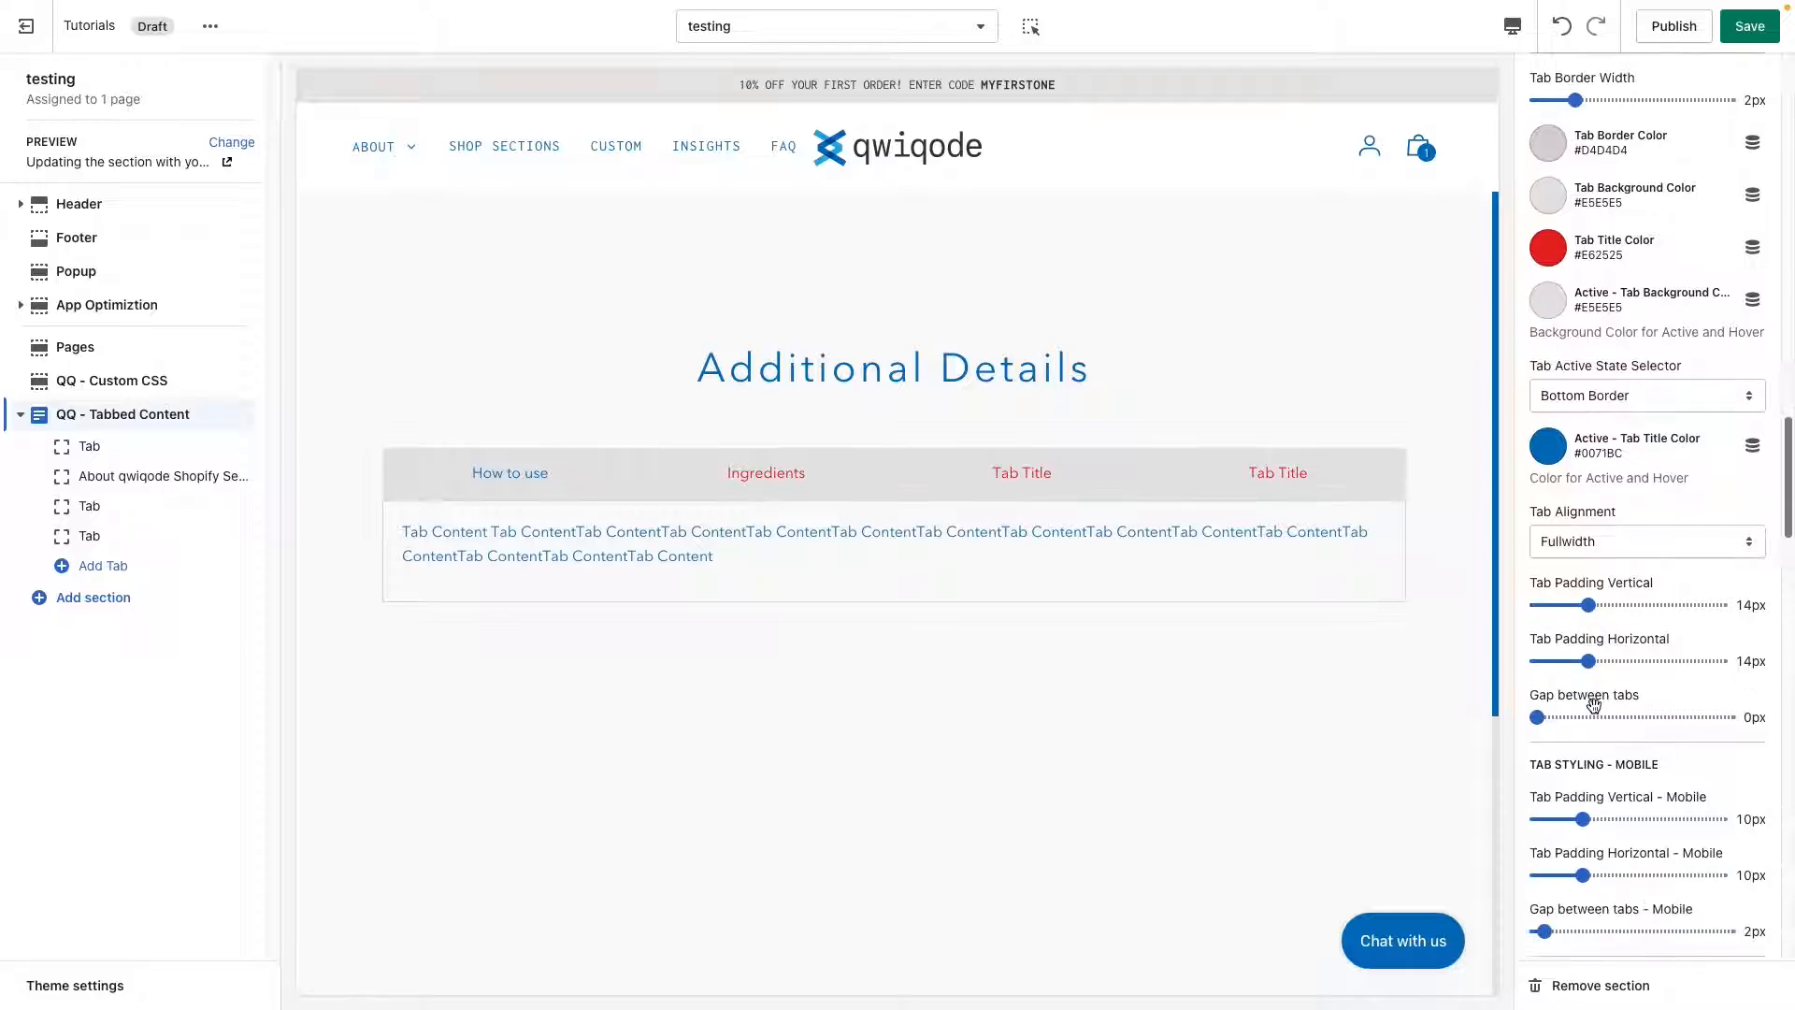
pyautogui.click(1567, 521)
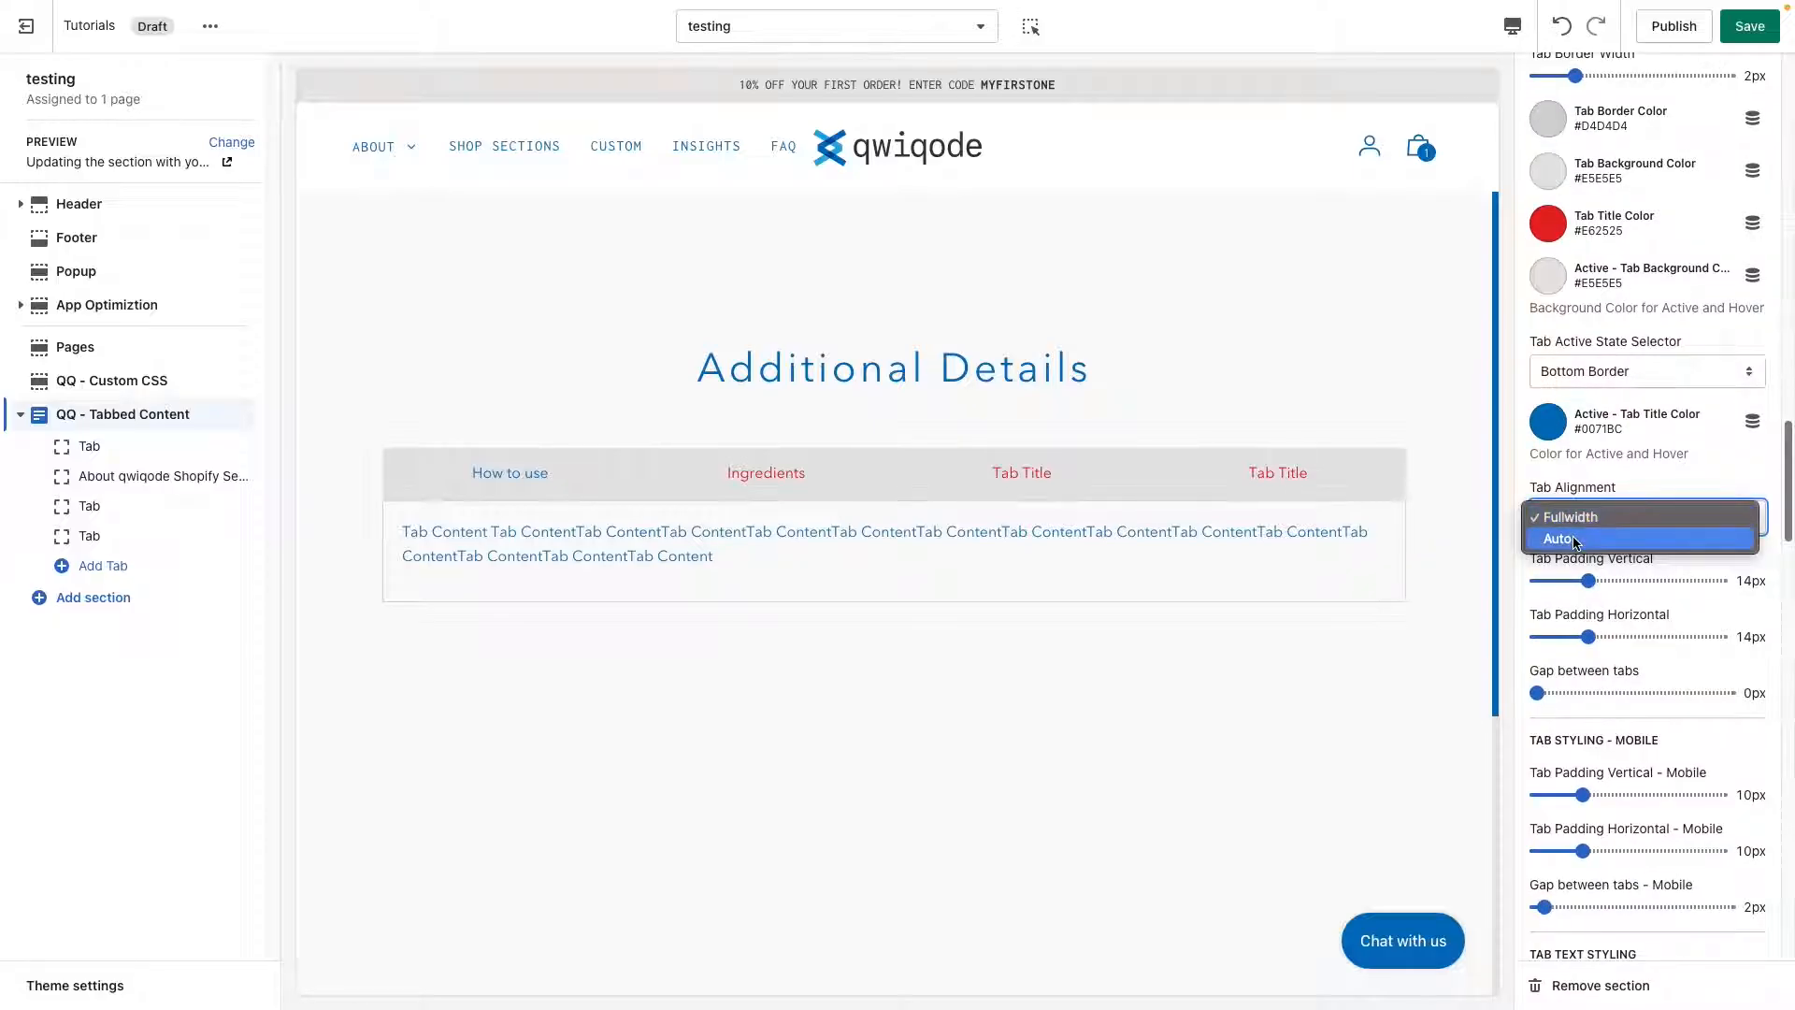
pyautogui.click(1557, 538)
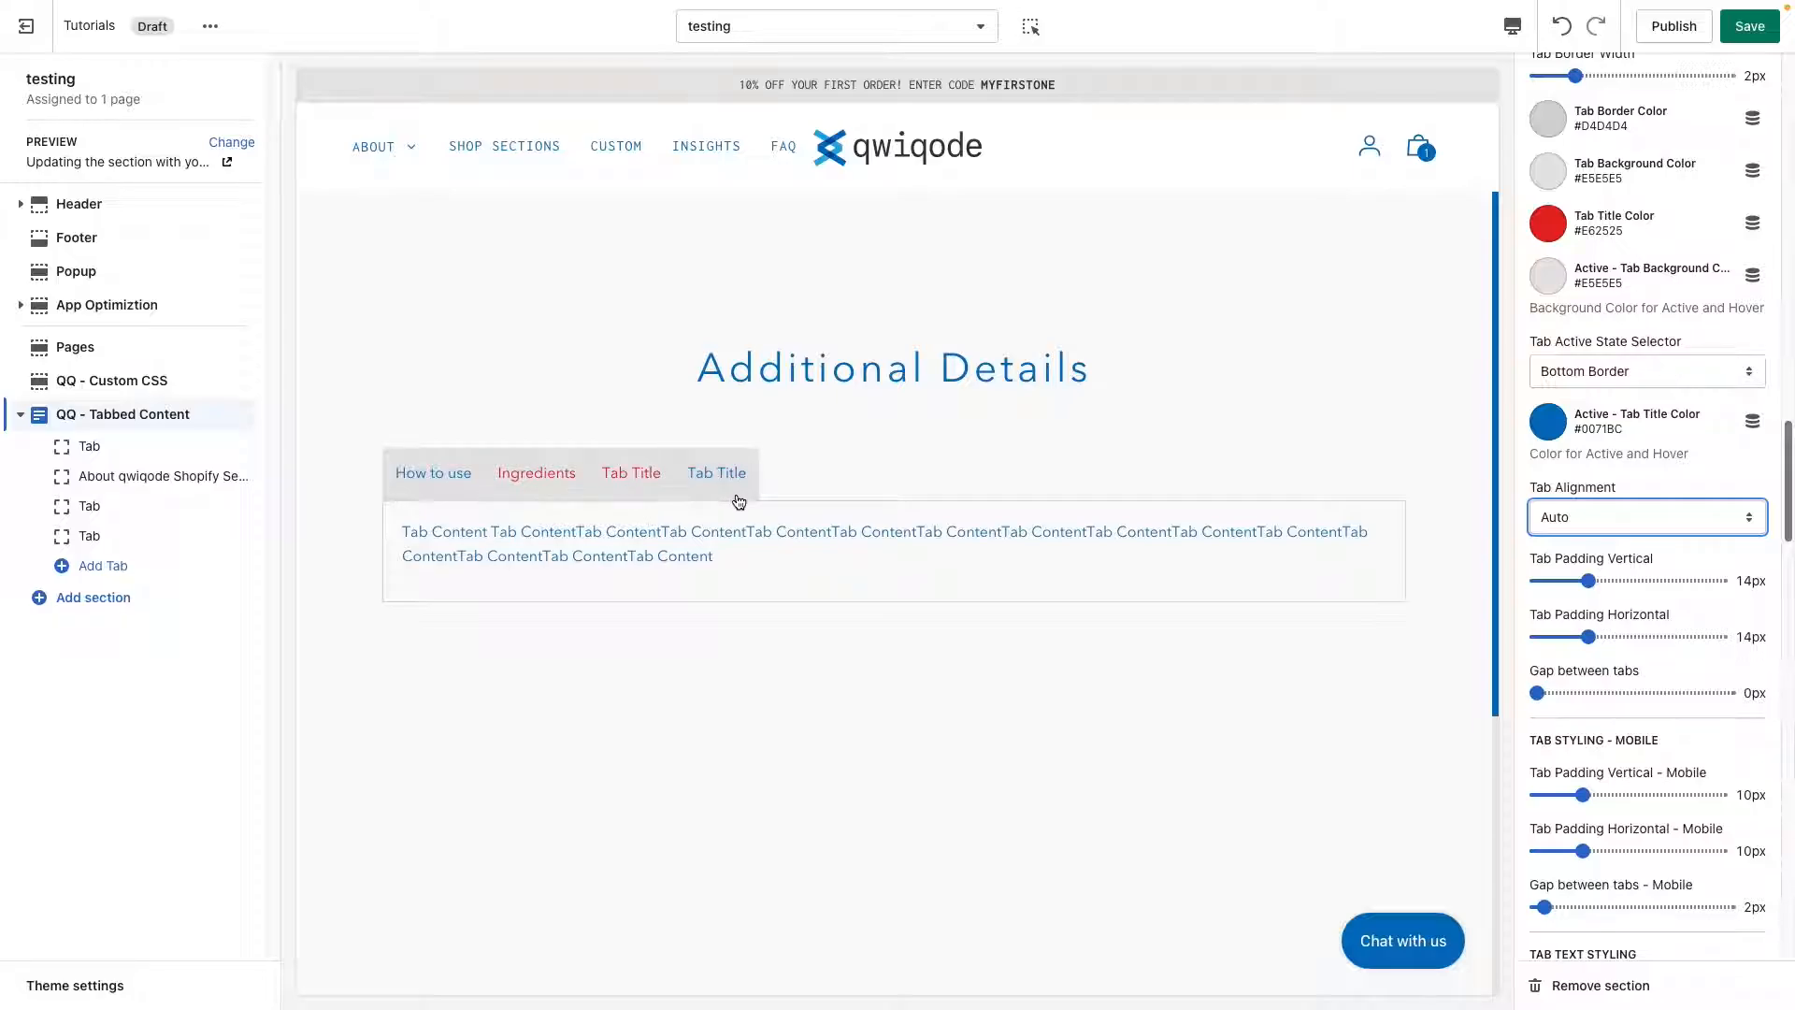
pyautogui.click(1637, 637)
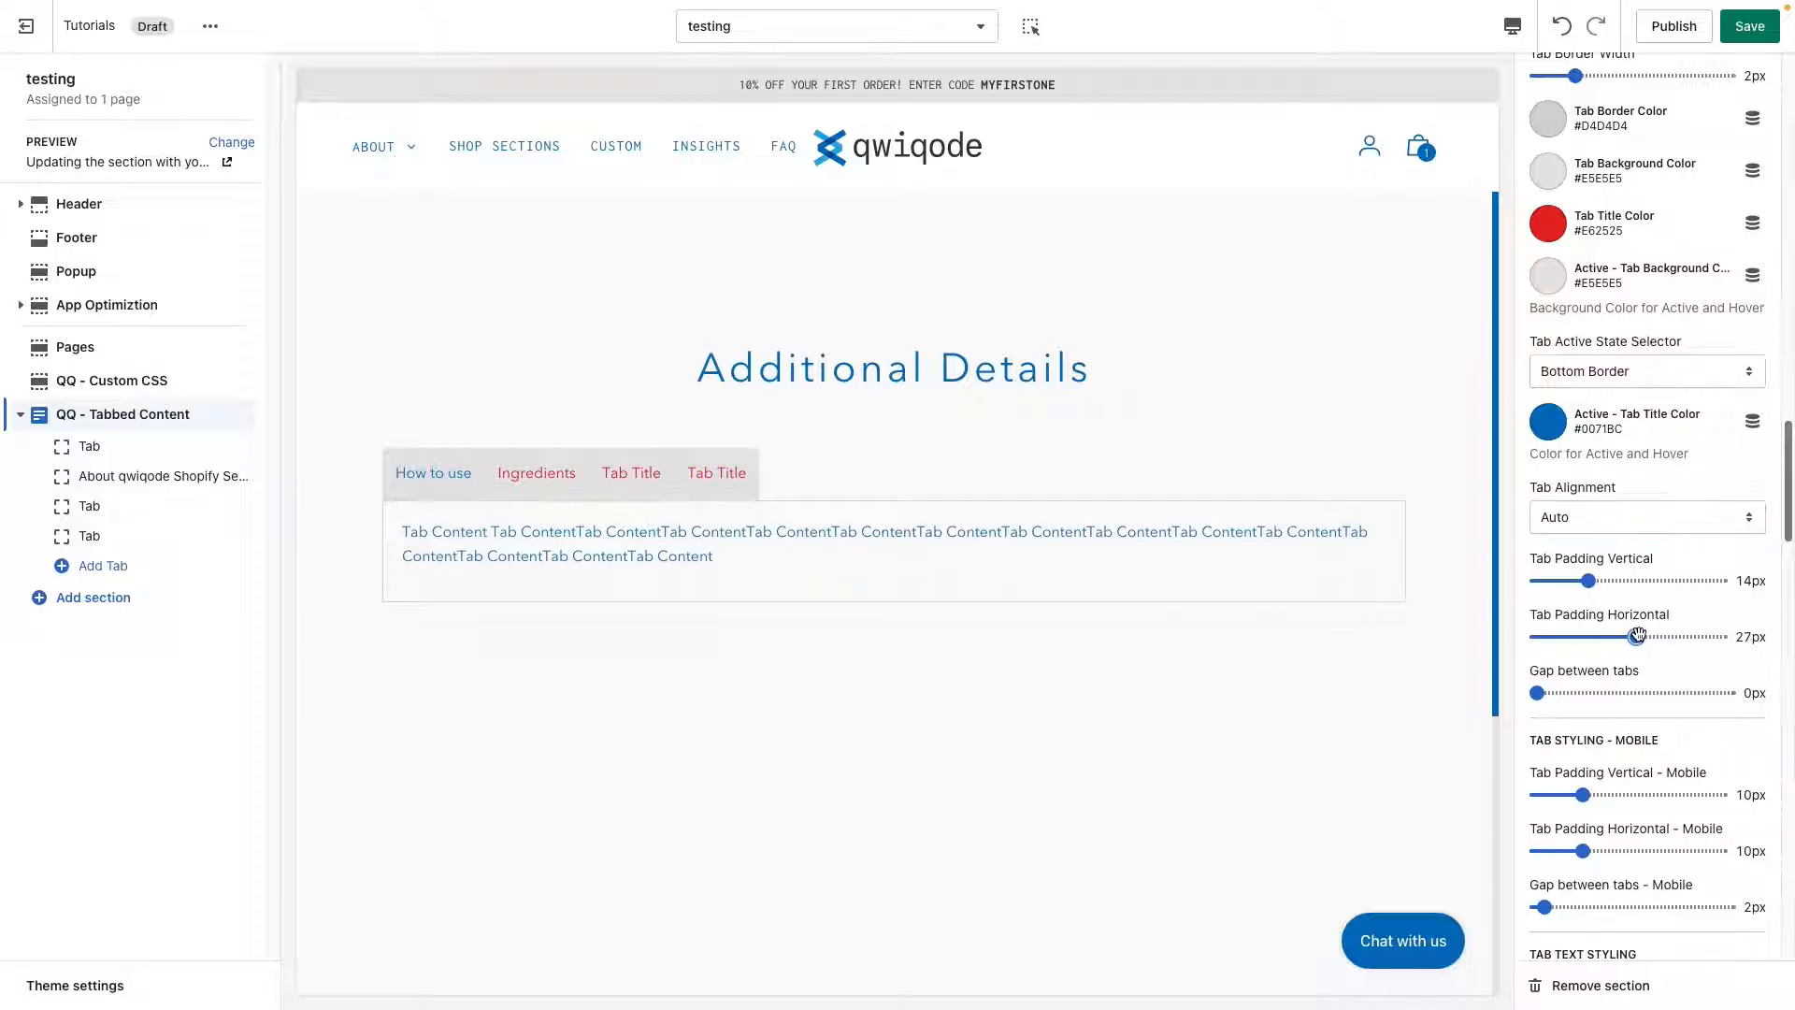
pyautogui.moveTo(1641, 637); pyautogui.dragTo(1655, 637)
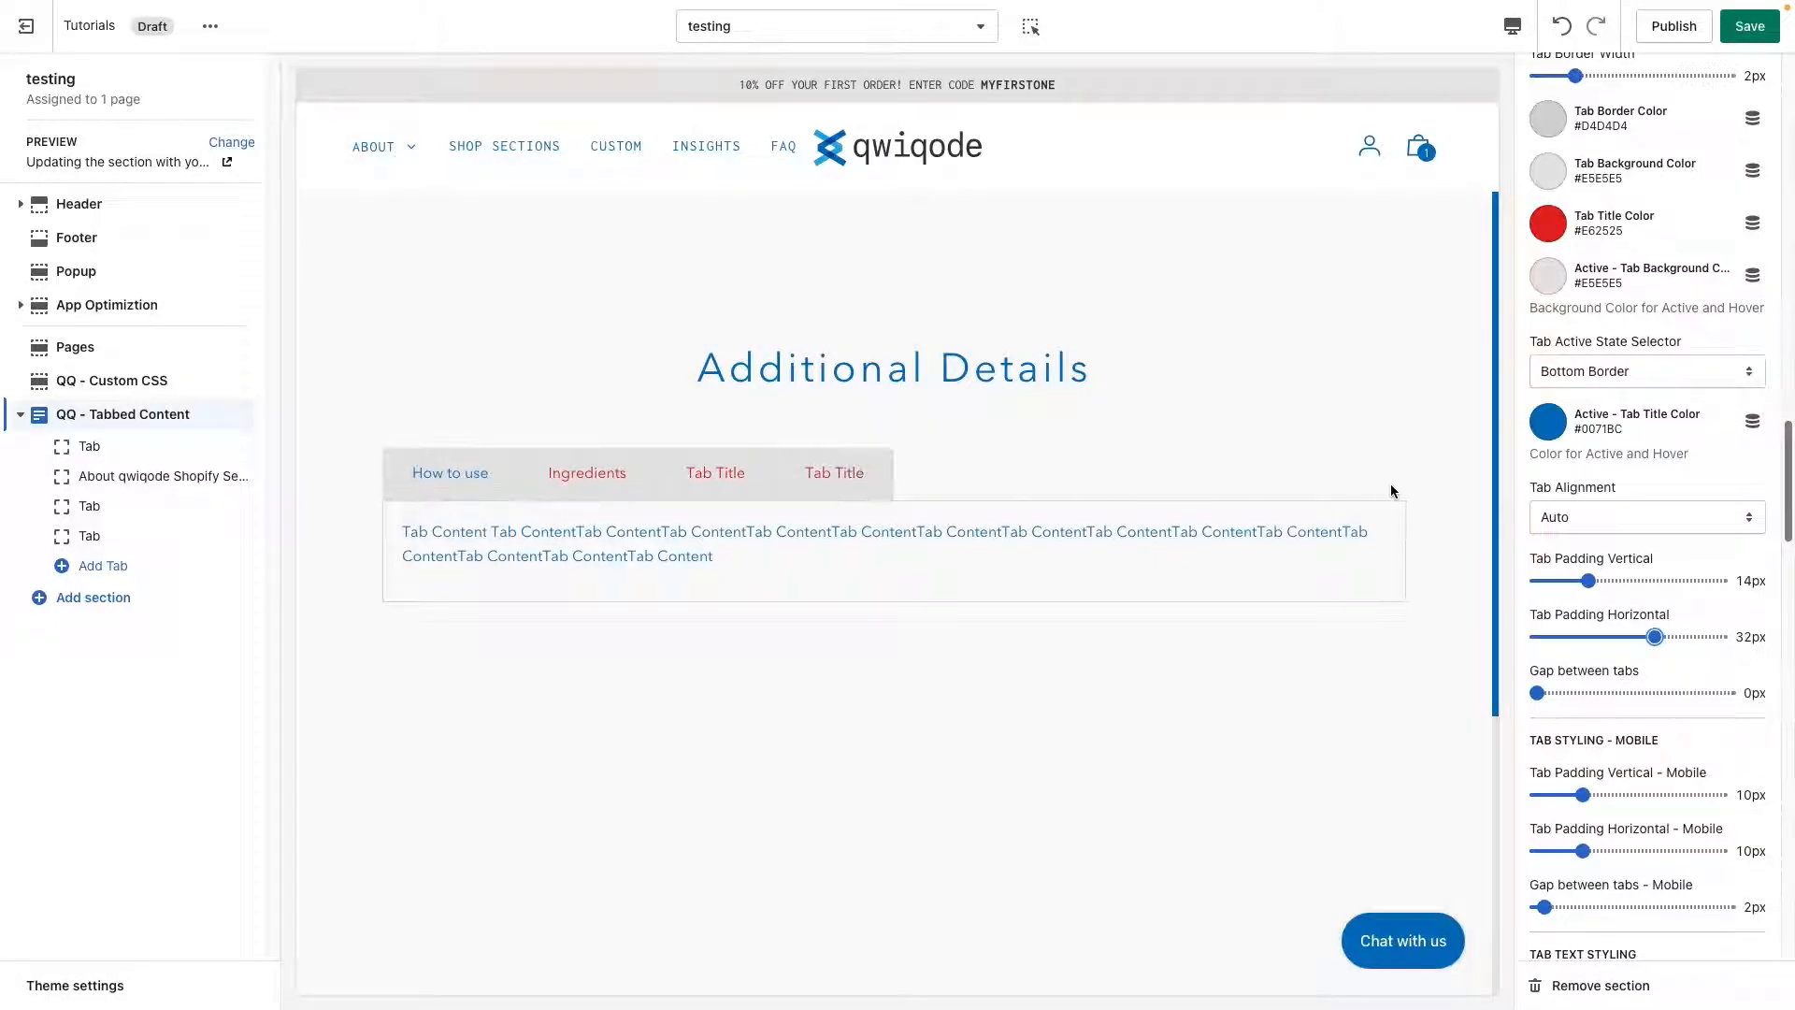
# Open the Ingredients, third and How to use tabs in the preview to check their active state and spacing.
pyautogui.click(587, 481)
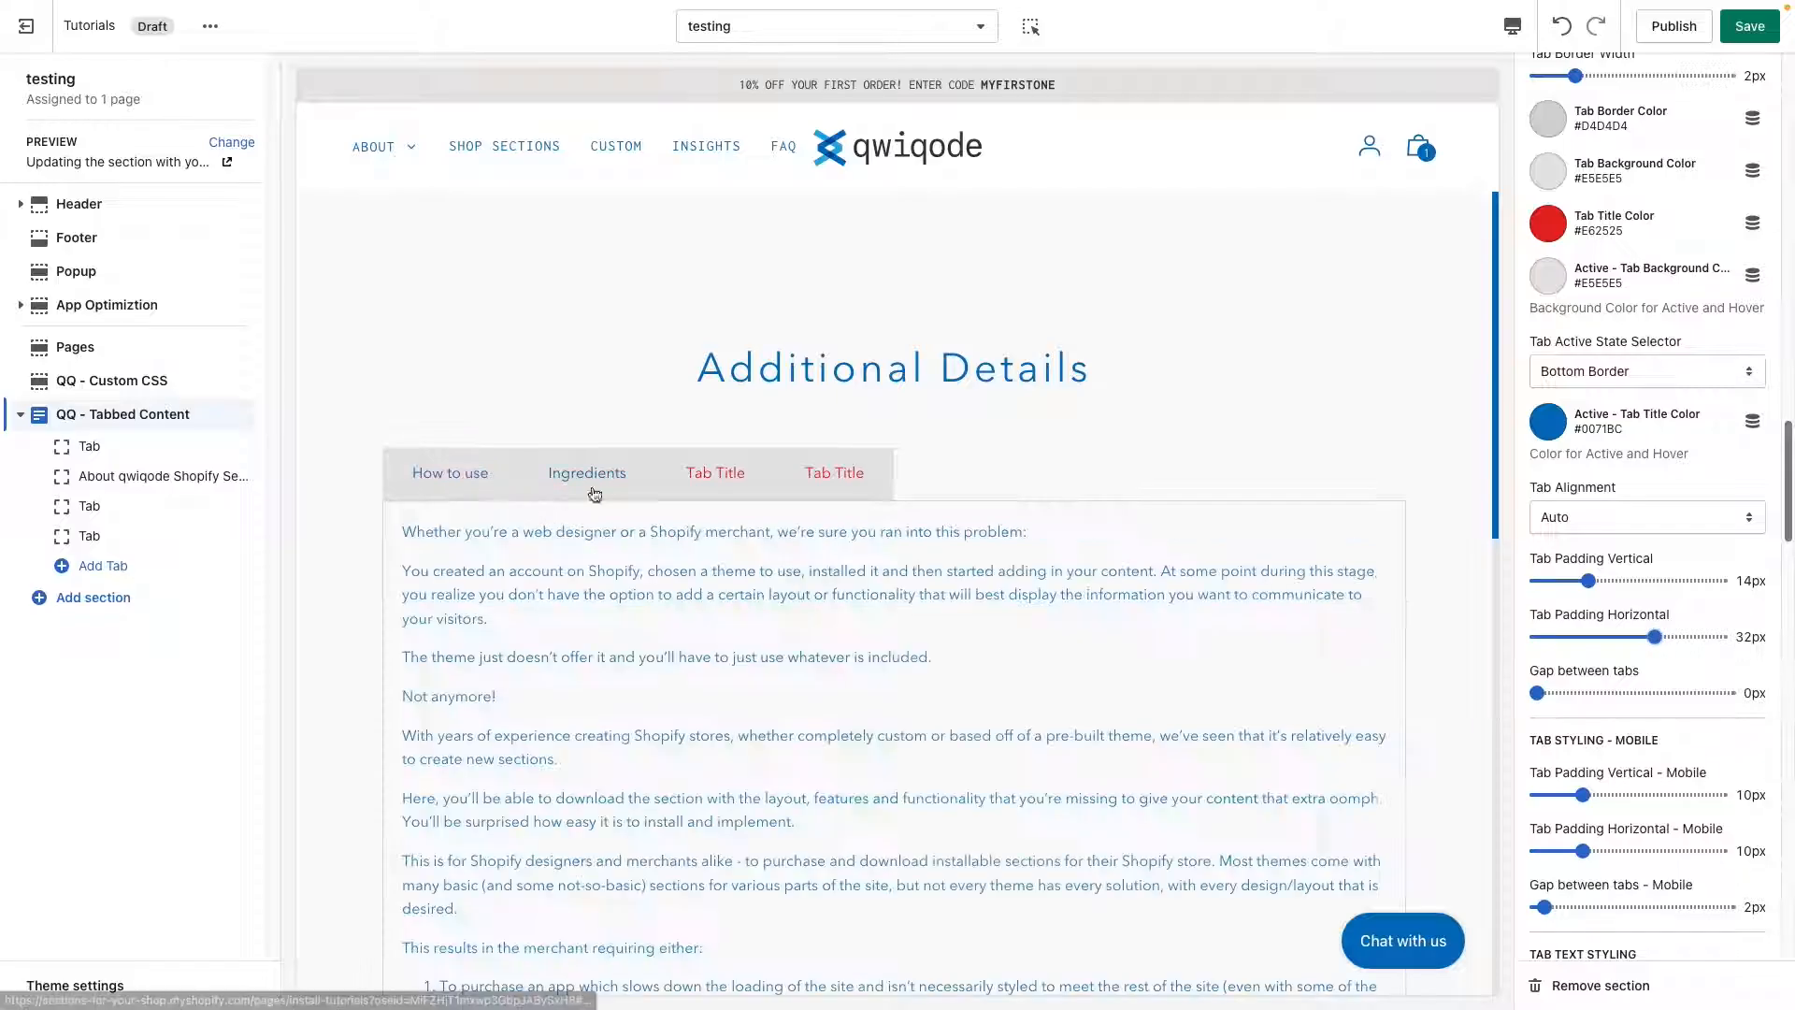
pyautogui.click(718, 484)
pyautogui.click(461, 498)
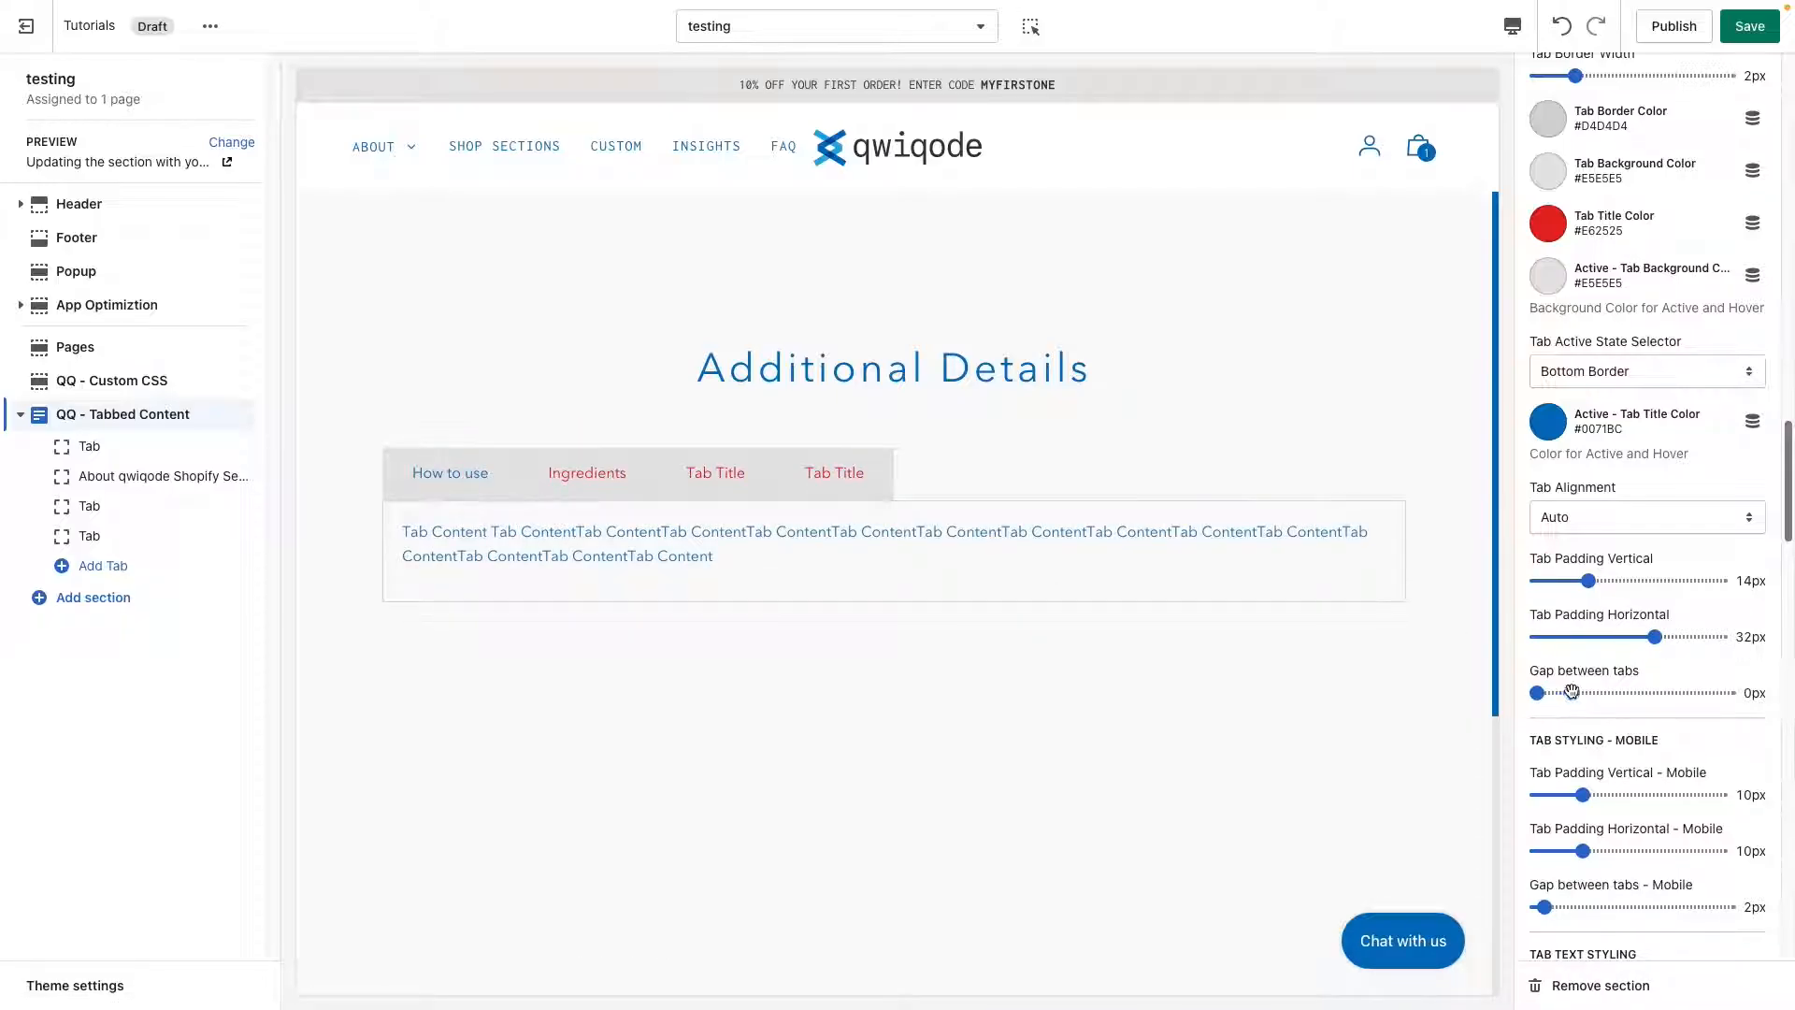
# Set the gap between tabs to 16px and the tab alignment to Fullwidth.
pyautogui.moveTo(1572, 692); pyautogui.dragTo(1596, 693)
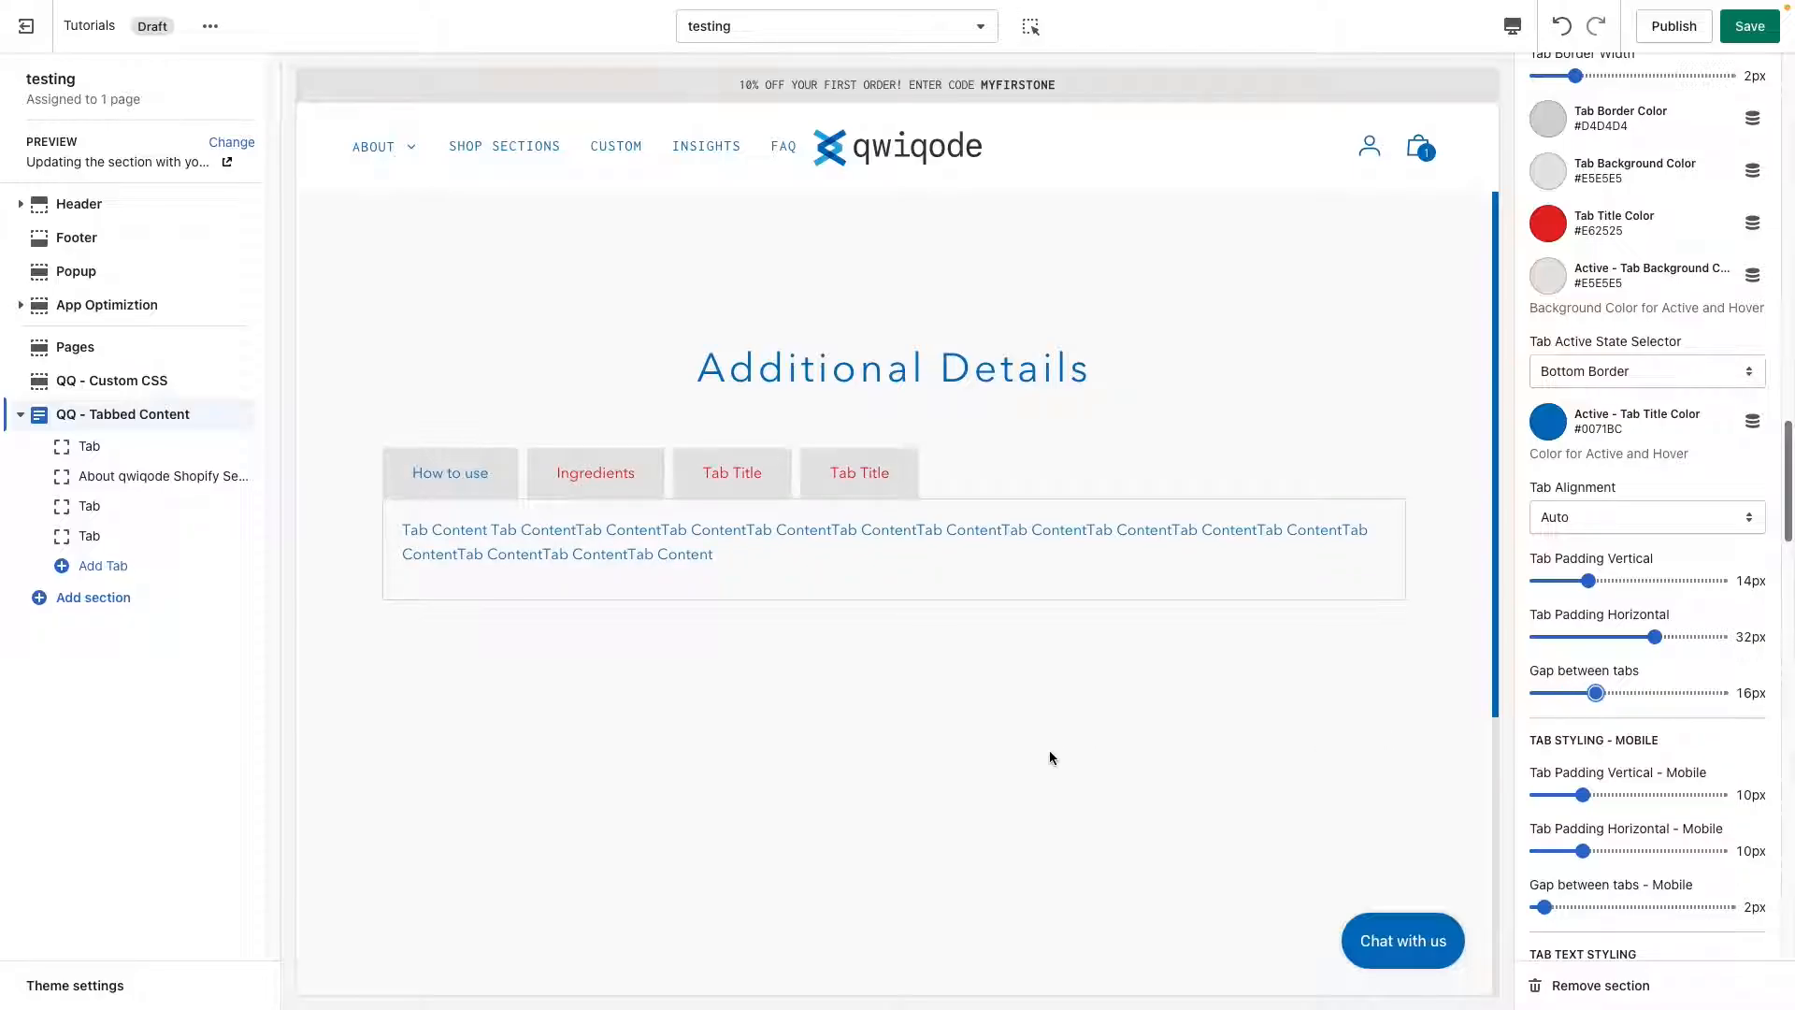
pyautogui.click(1601, 513)
pyautogui.click(1589, 493)
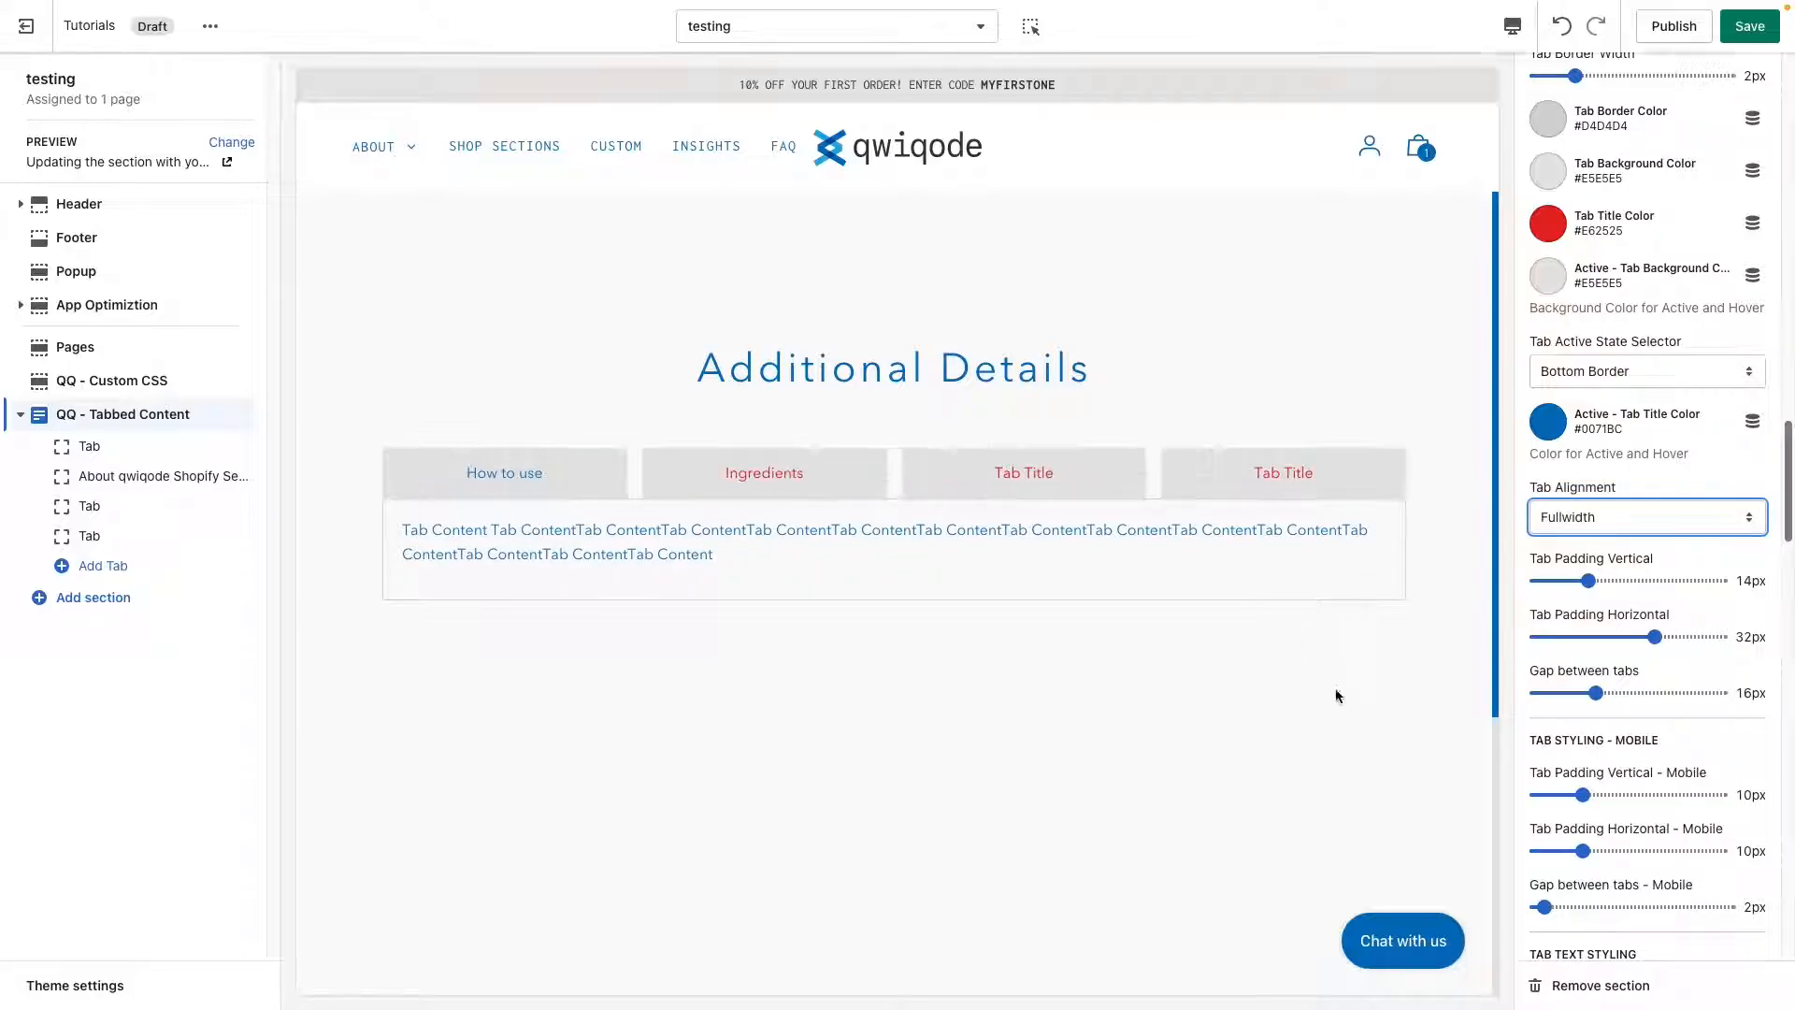
# Set the gap between tabs to 13px in the tab styling settings.
pyautogui.click(1618, 694)
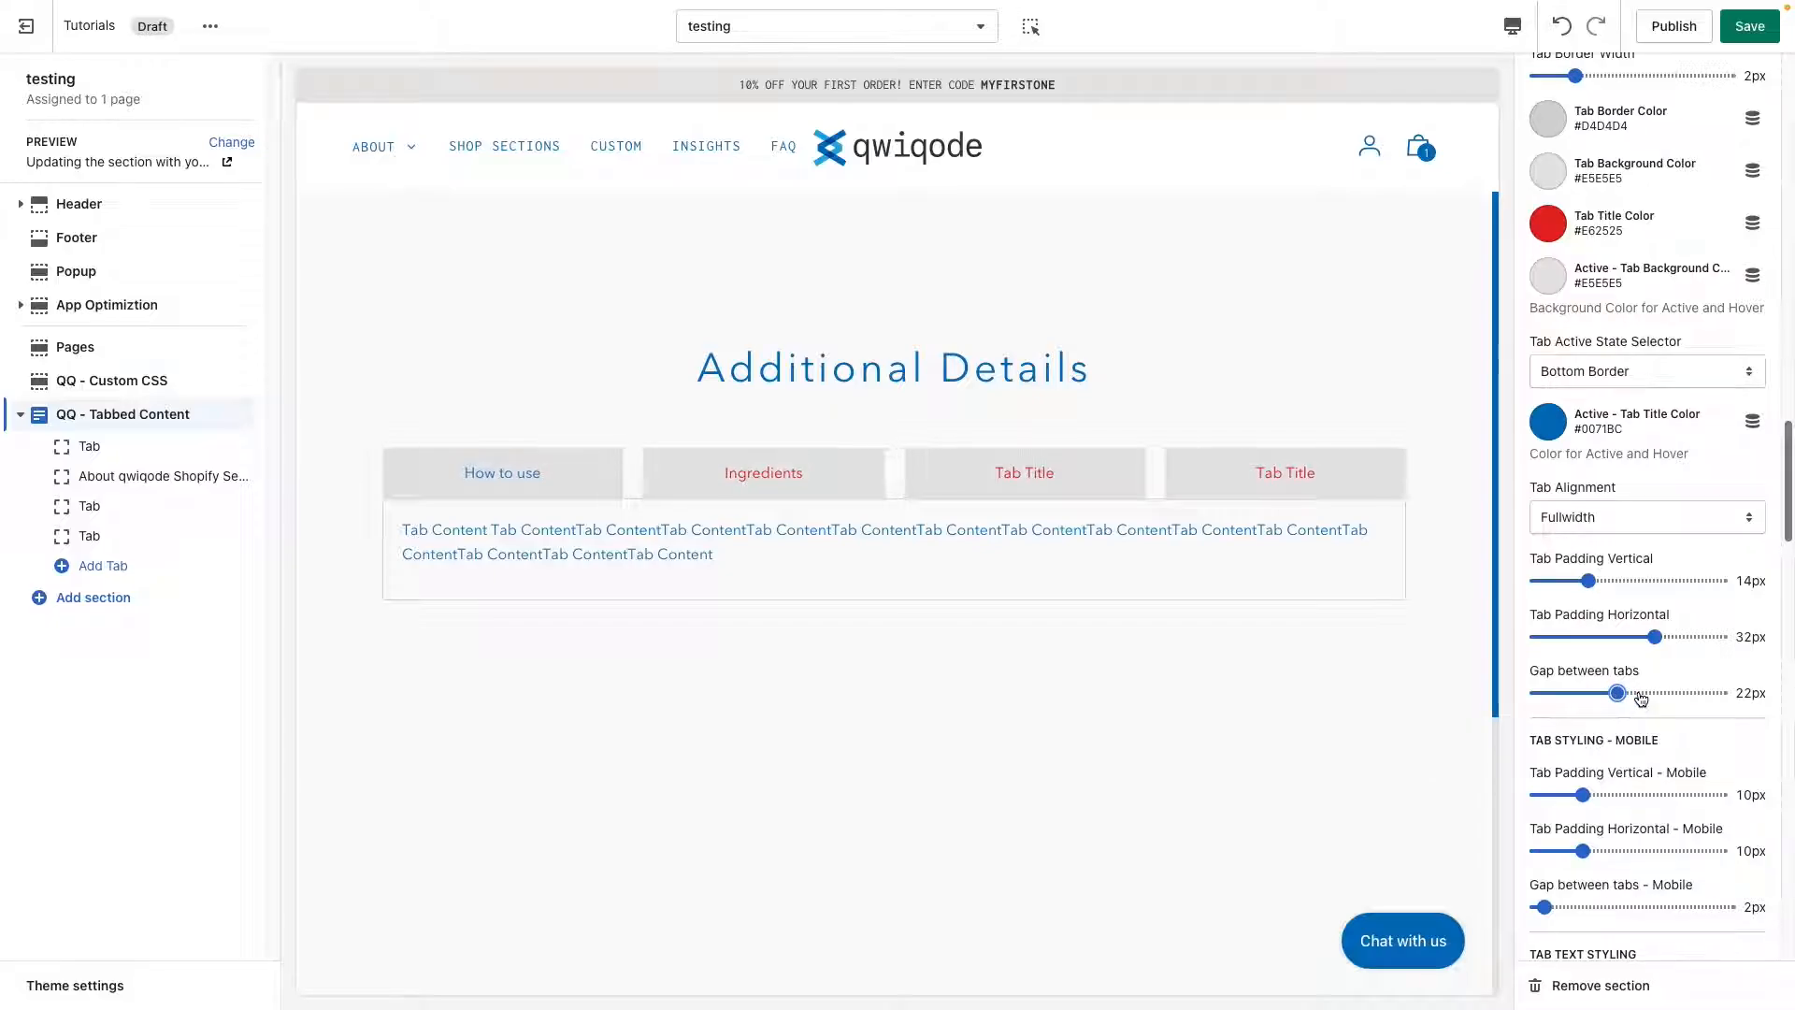
pyautogui.moveTo(1641, 700); pyautogui.dragTo(1589, 693)
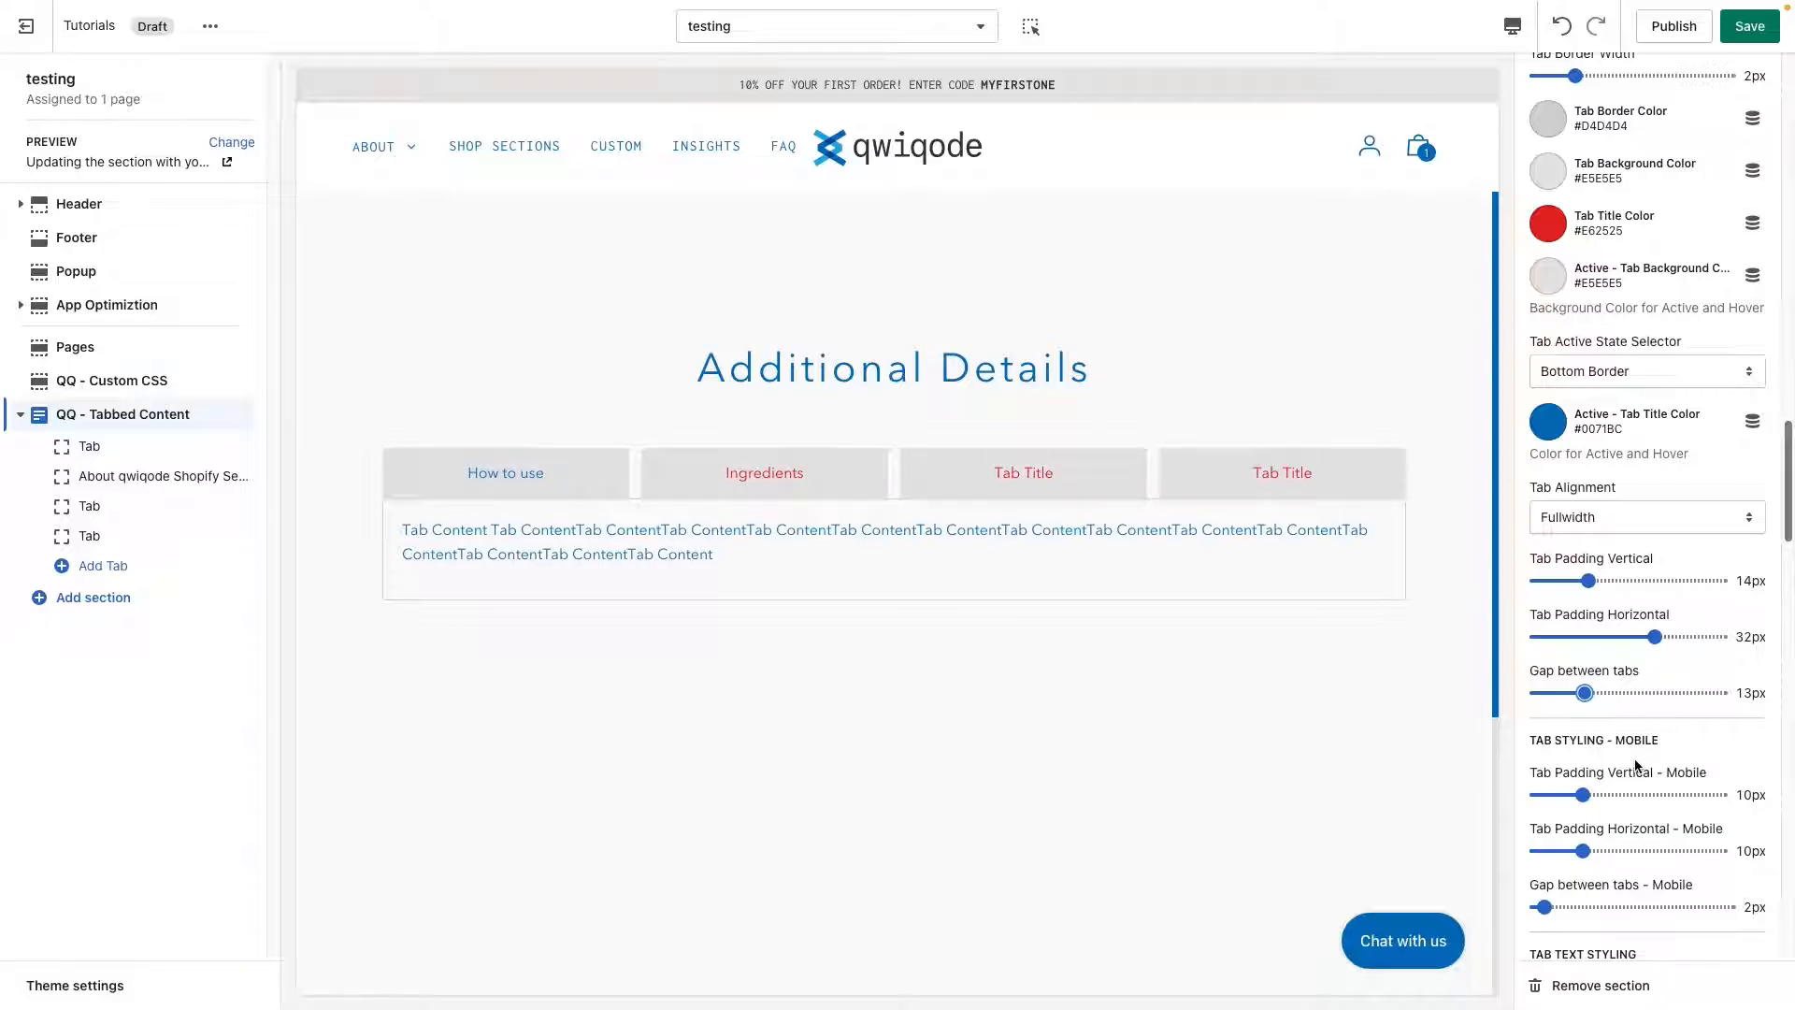
# Switch the preview to mobile and open the Ingredients, third and How to use tabs to check the stacked layout.
pyautogui.scroll(-3, 1635, 765)
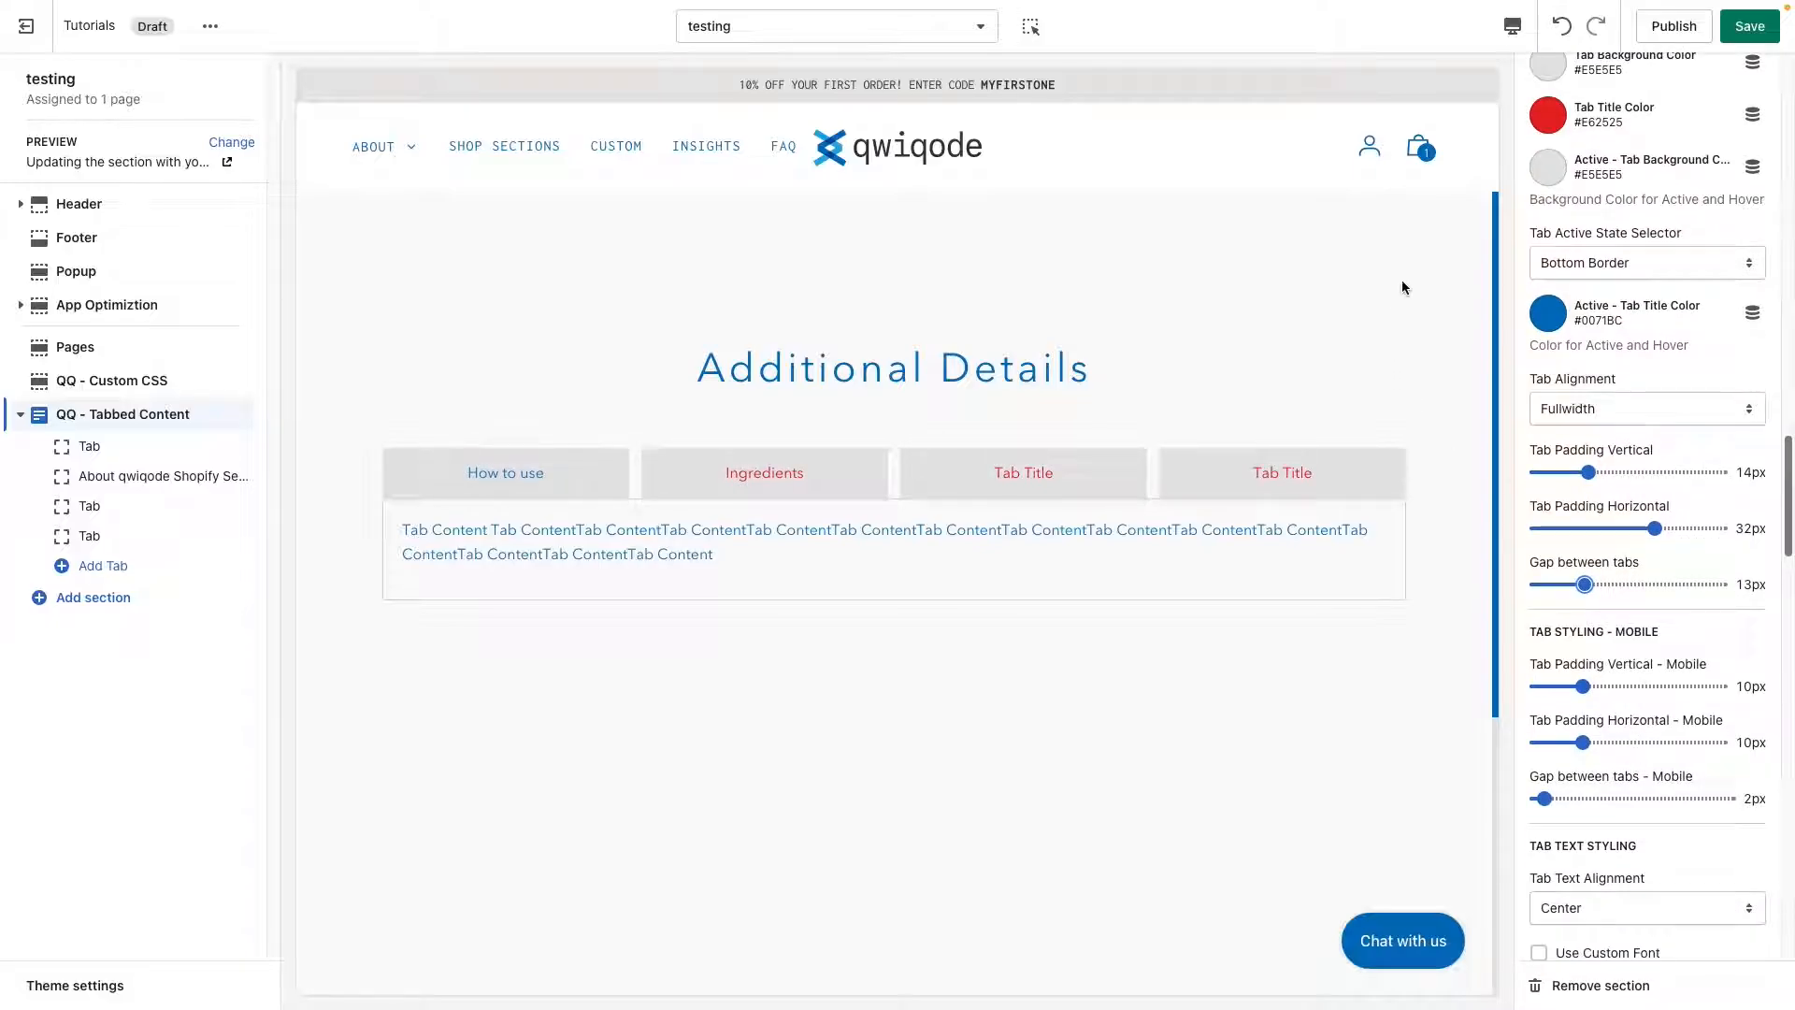
pyautogui.click(1512, 25)
pyautogui.click(1533, 75)
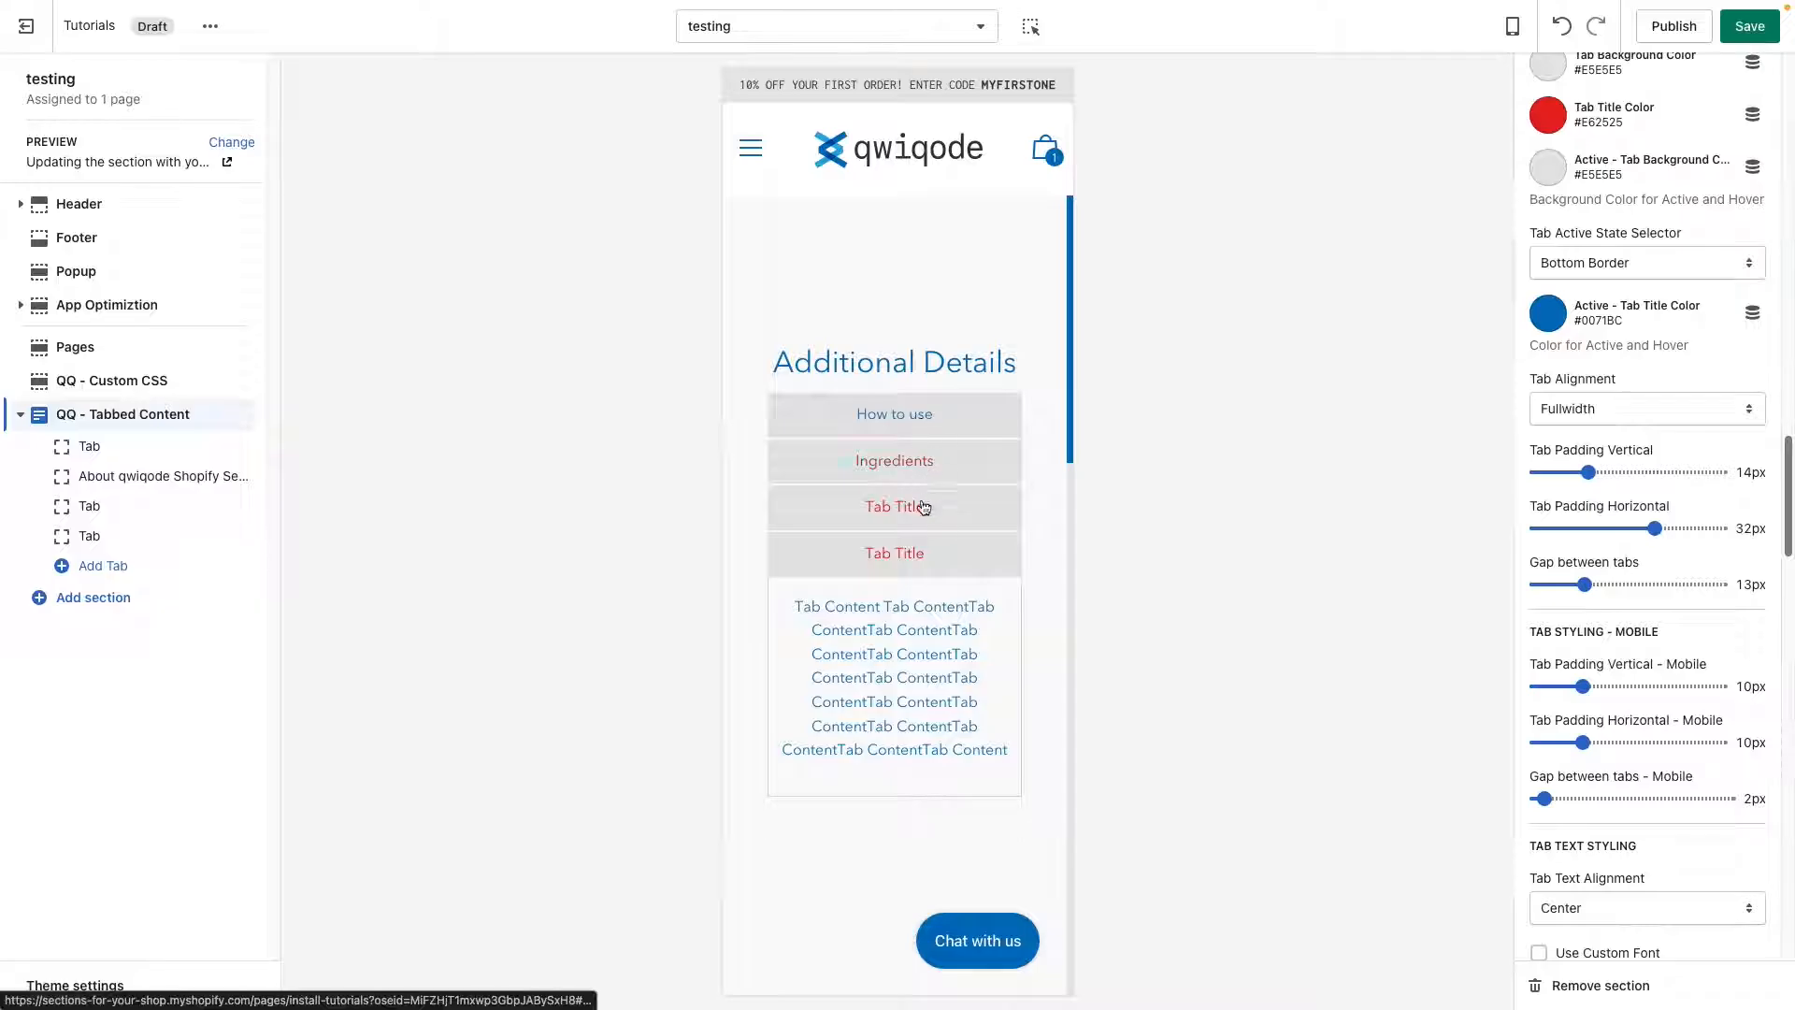
pyautogui.click(970, 460)
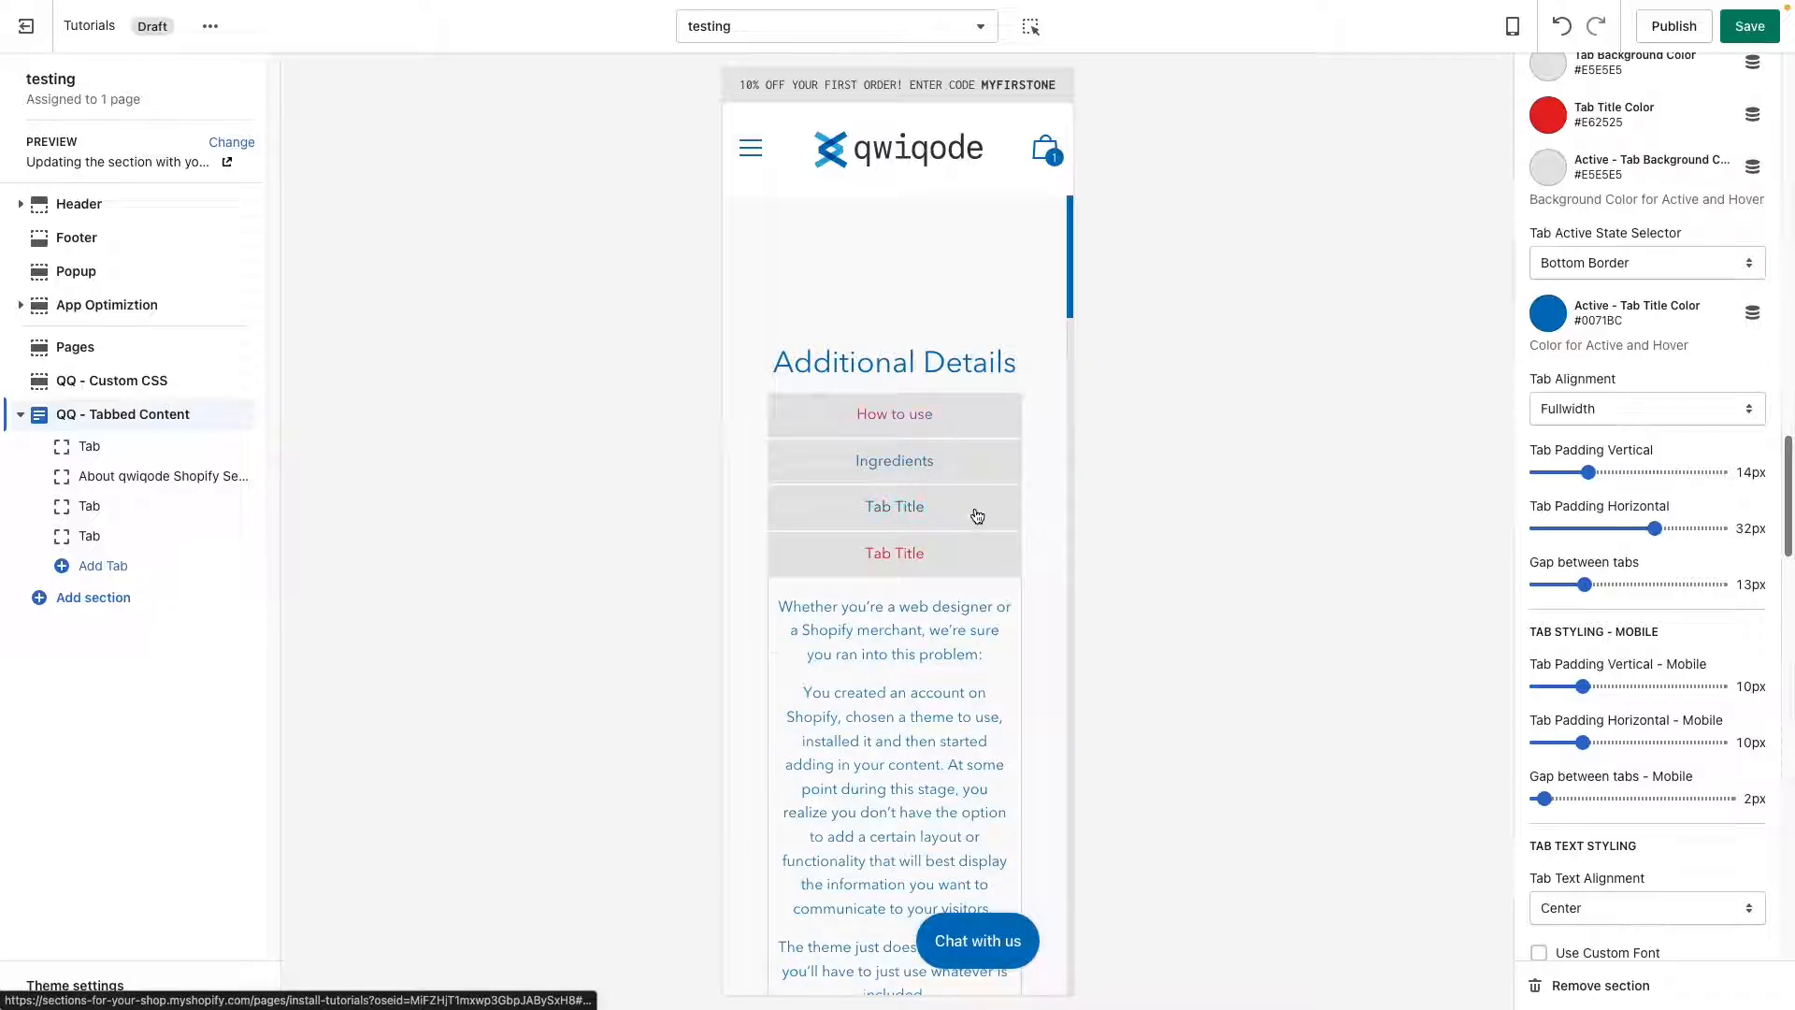
pyautogui.click(973, 510)
pyautogui.click(991, 460)
pyautogui.click(994, 420)
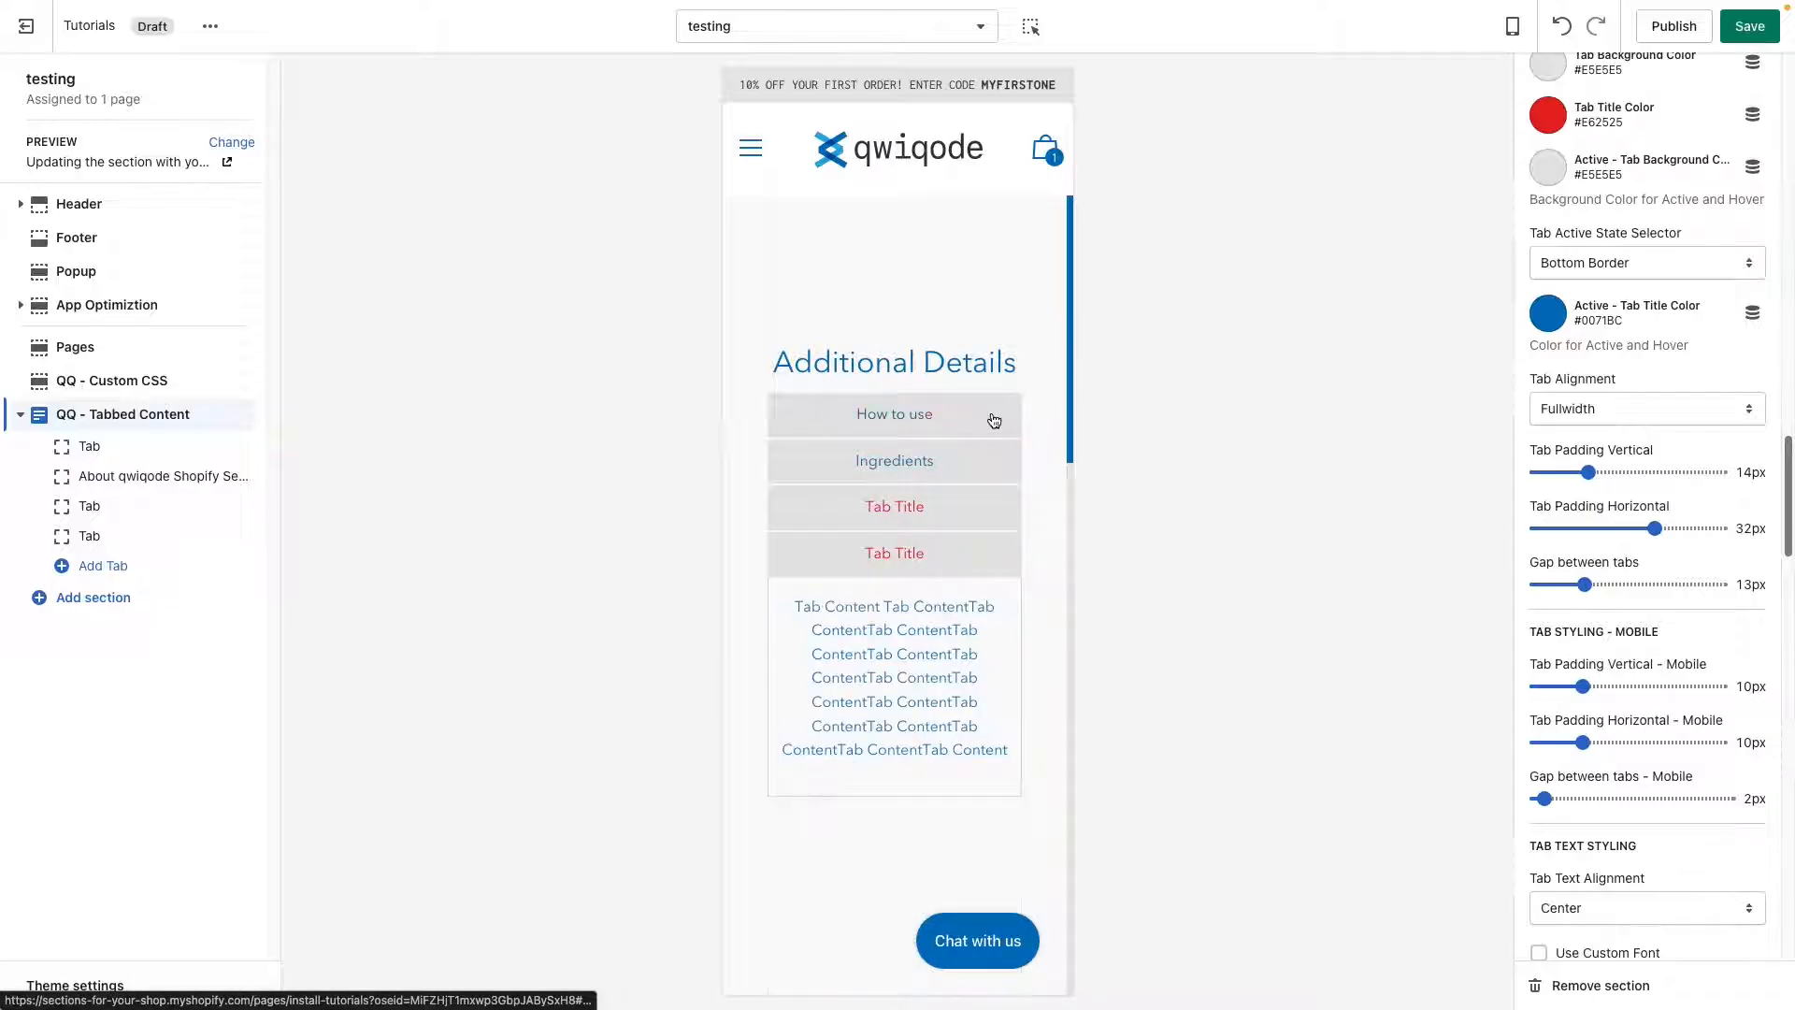
# Set the mobile gap between tabs to 6px and the mobile vertical tab padding to 7px, and return the preview to desktop.
pyautogui.click(1579, 800)
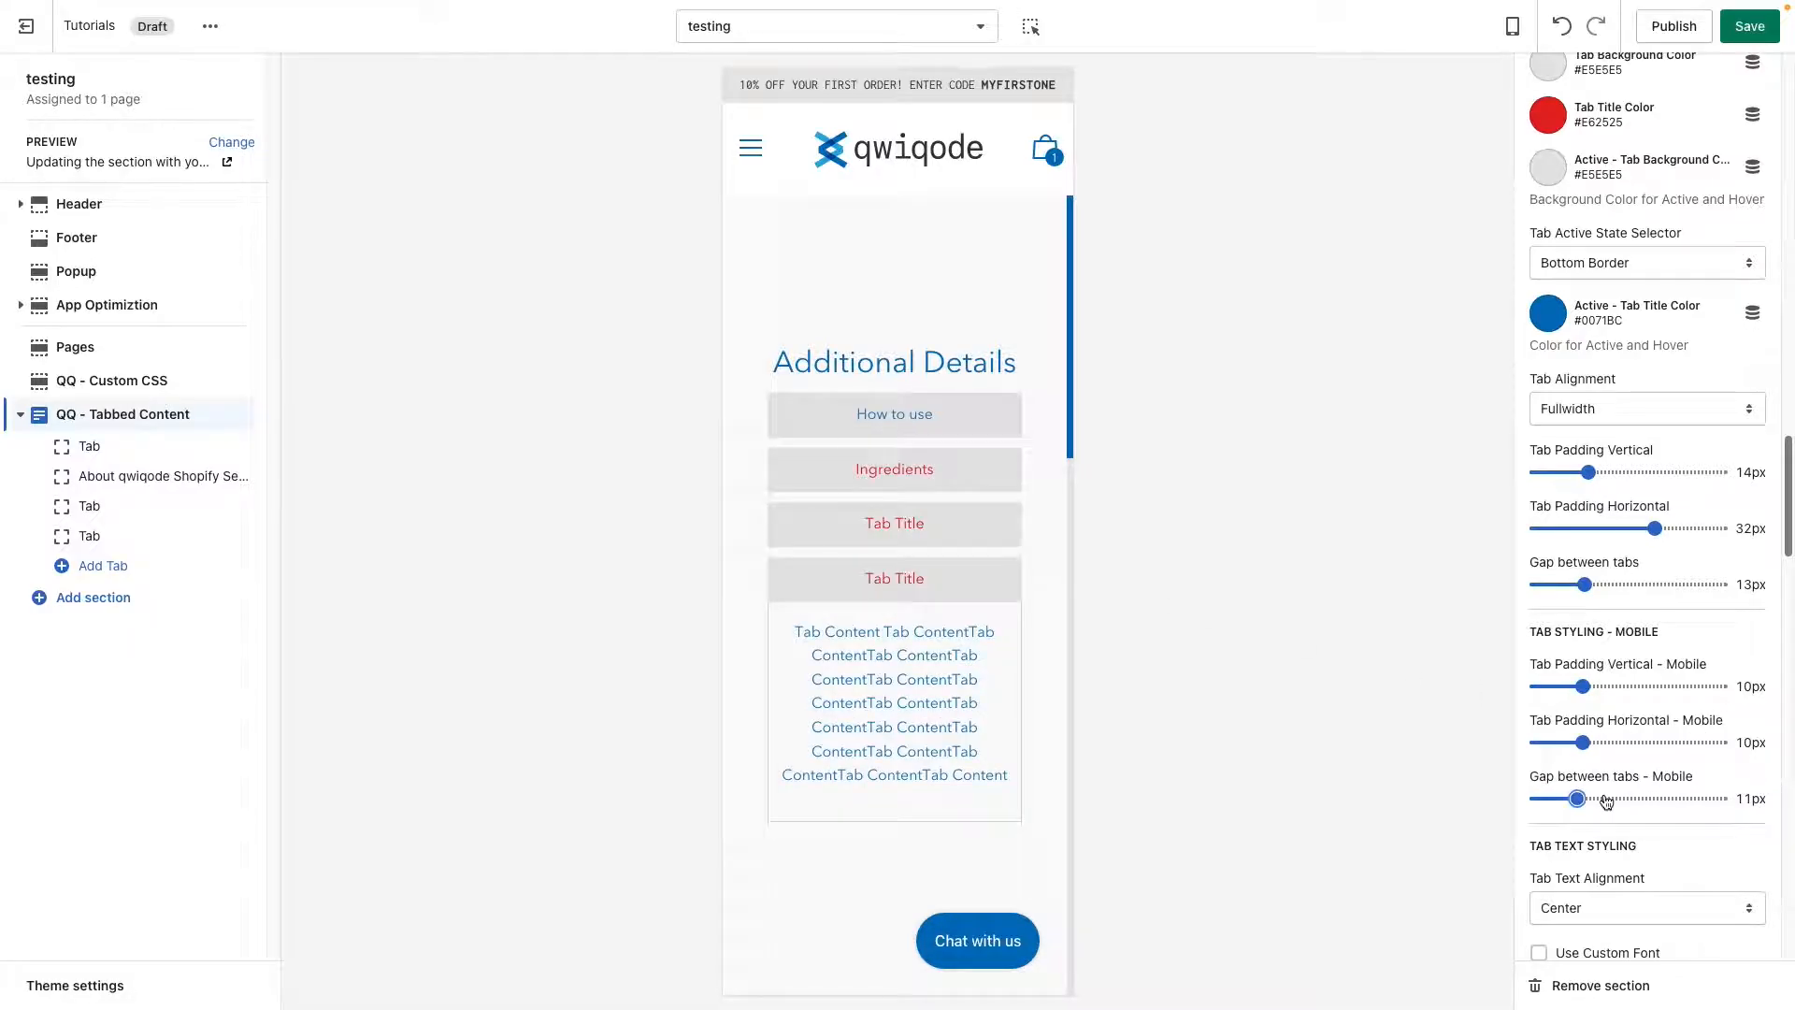
pyautogui.click(1561, 799)
pyautogui.click(1616, 685)
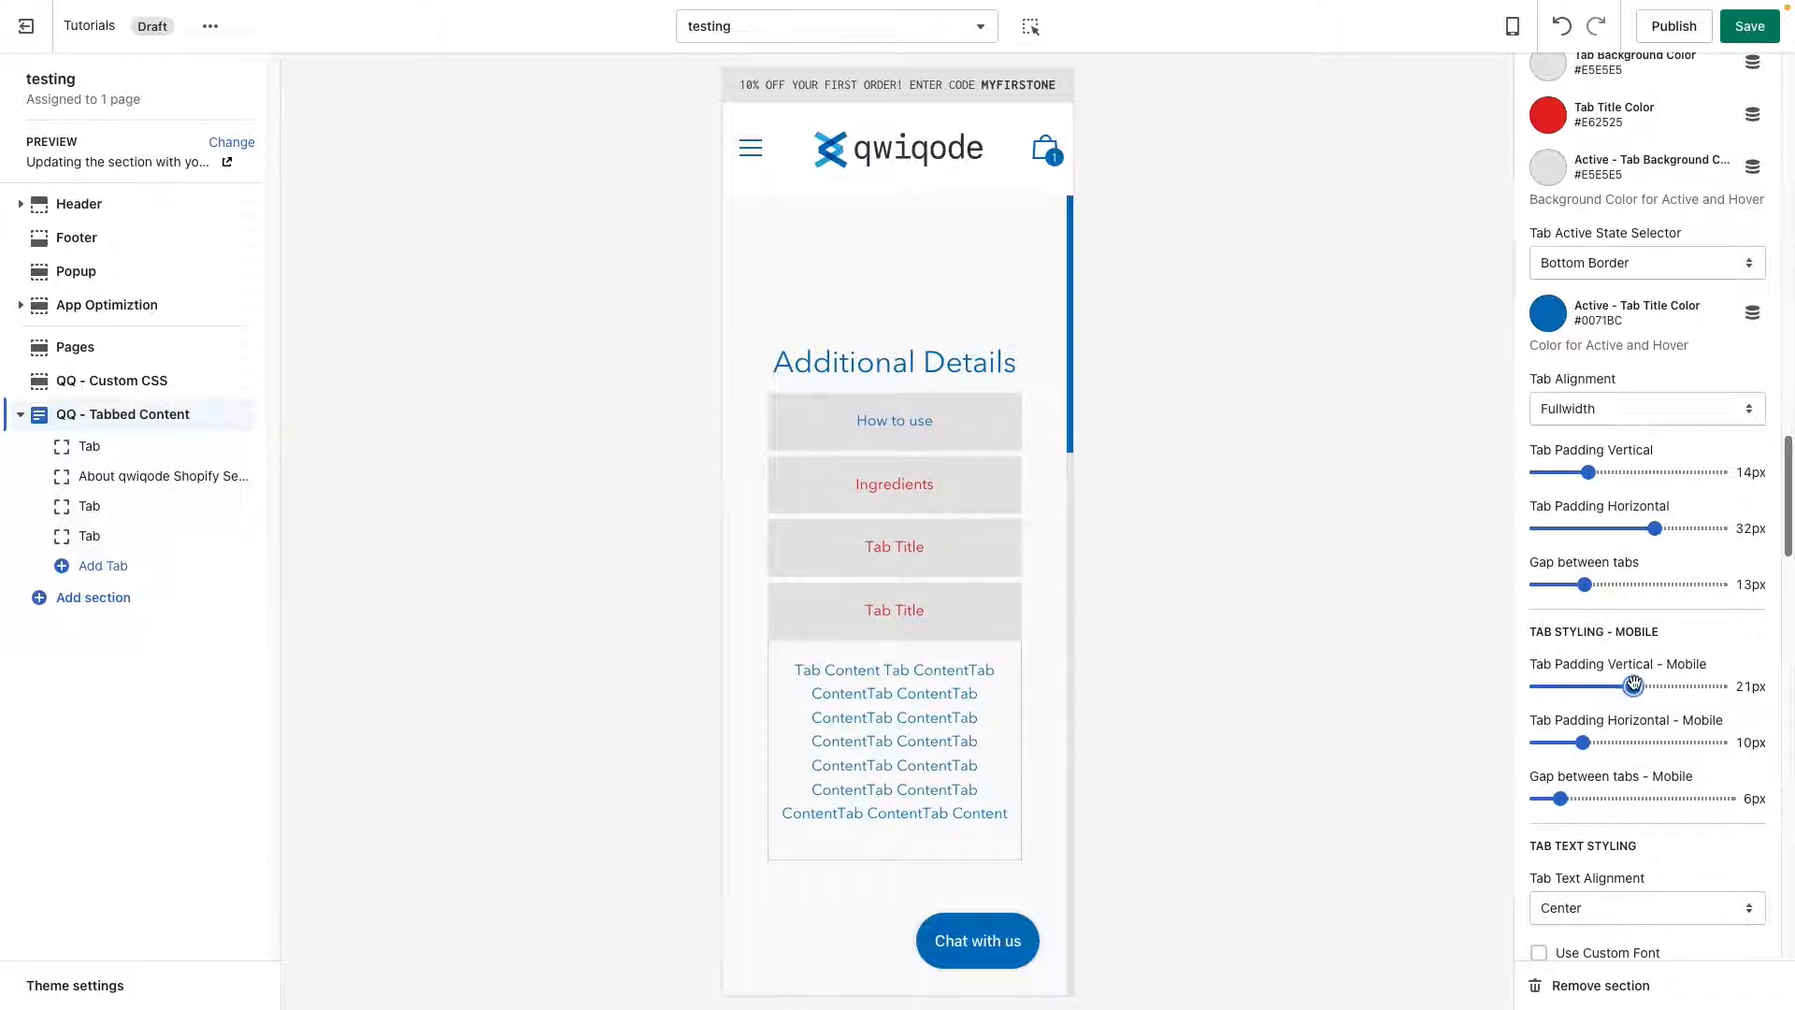
pyautogui.moveTo(1616, 685); pyautogui.dragTo(1571, 686)
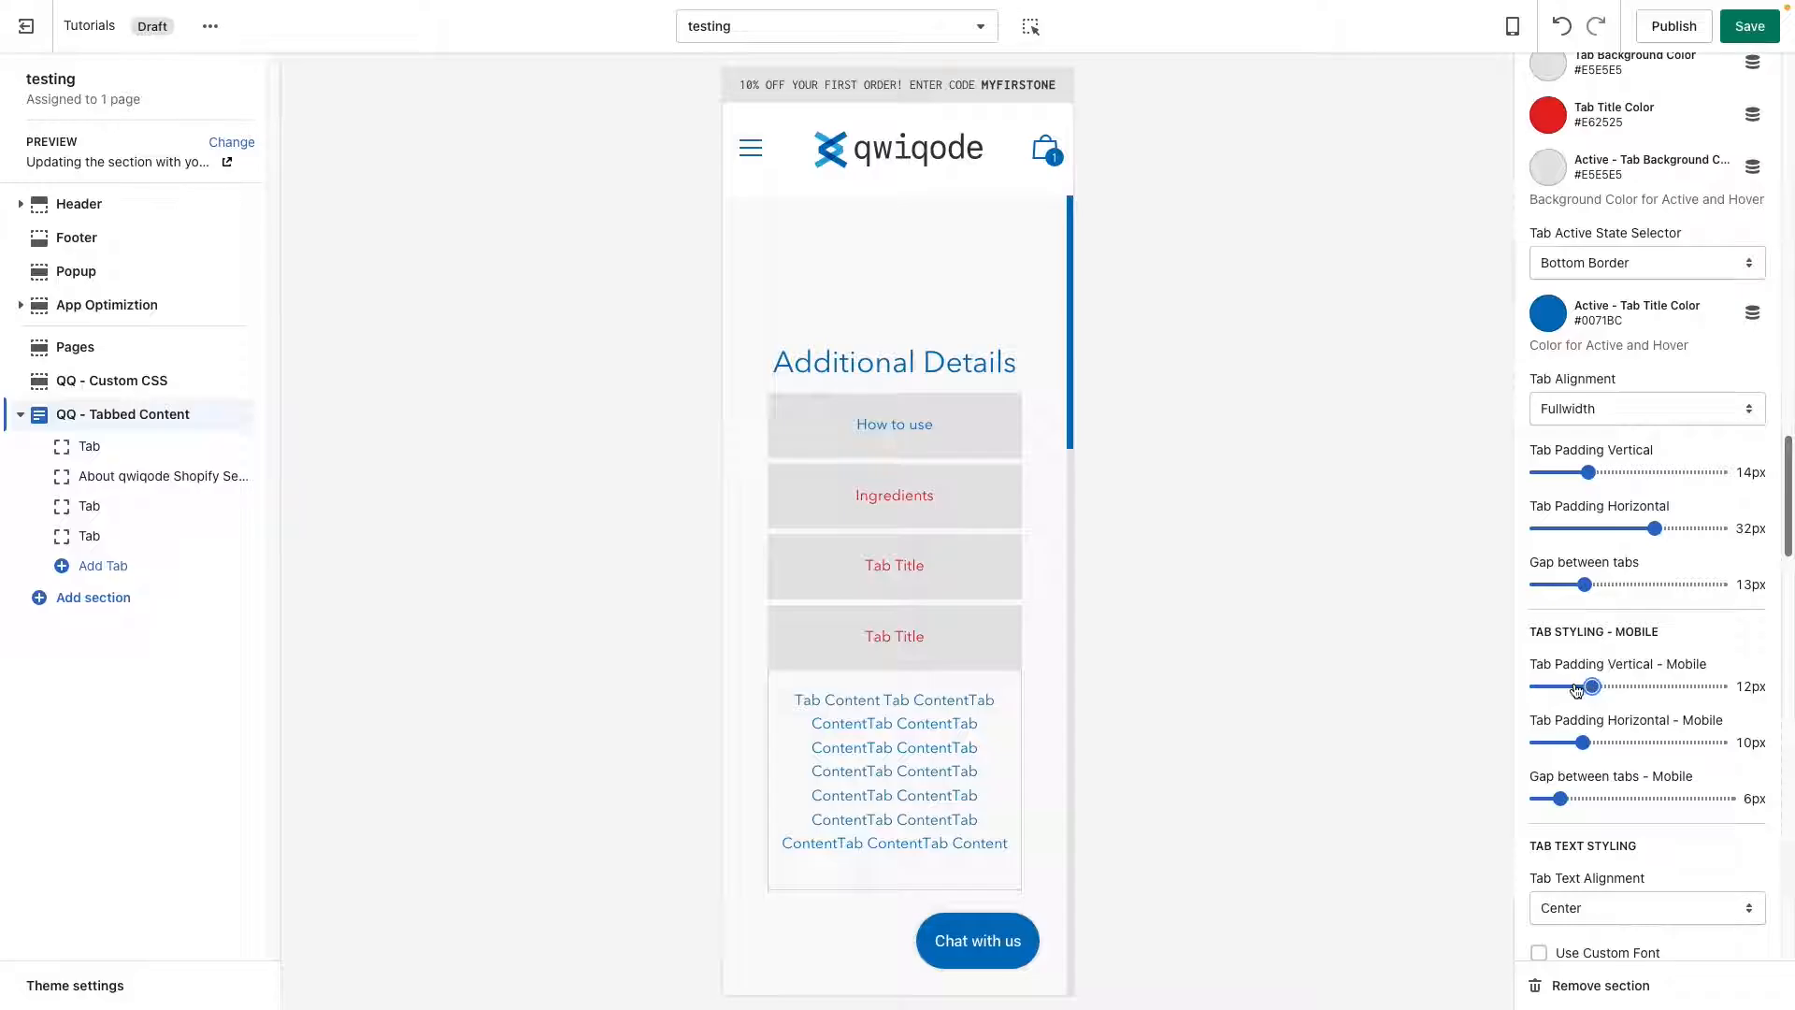
pyautogui.click(1503, 28)
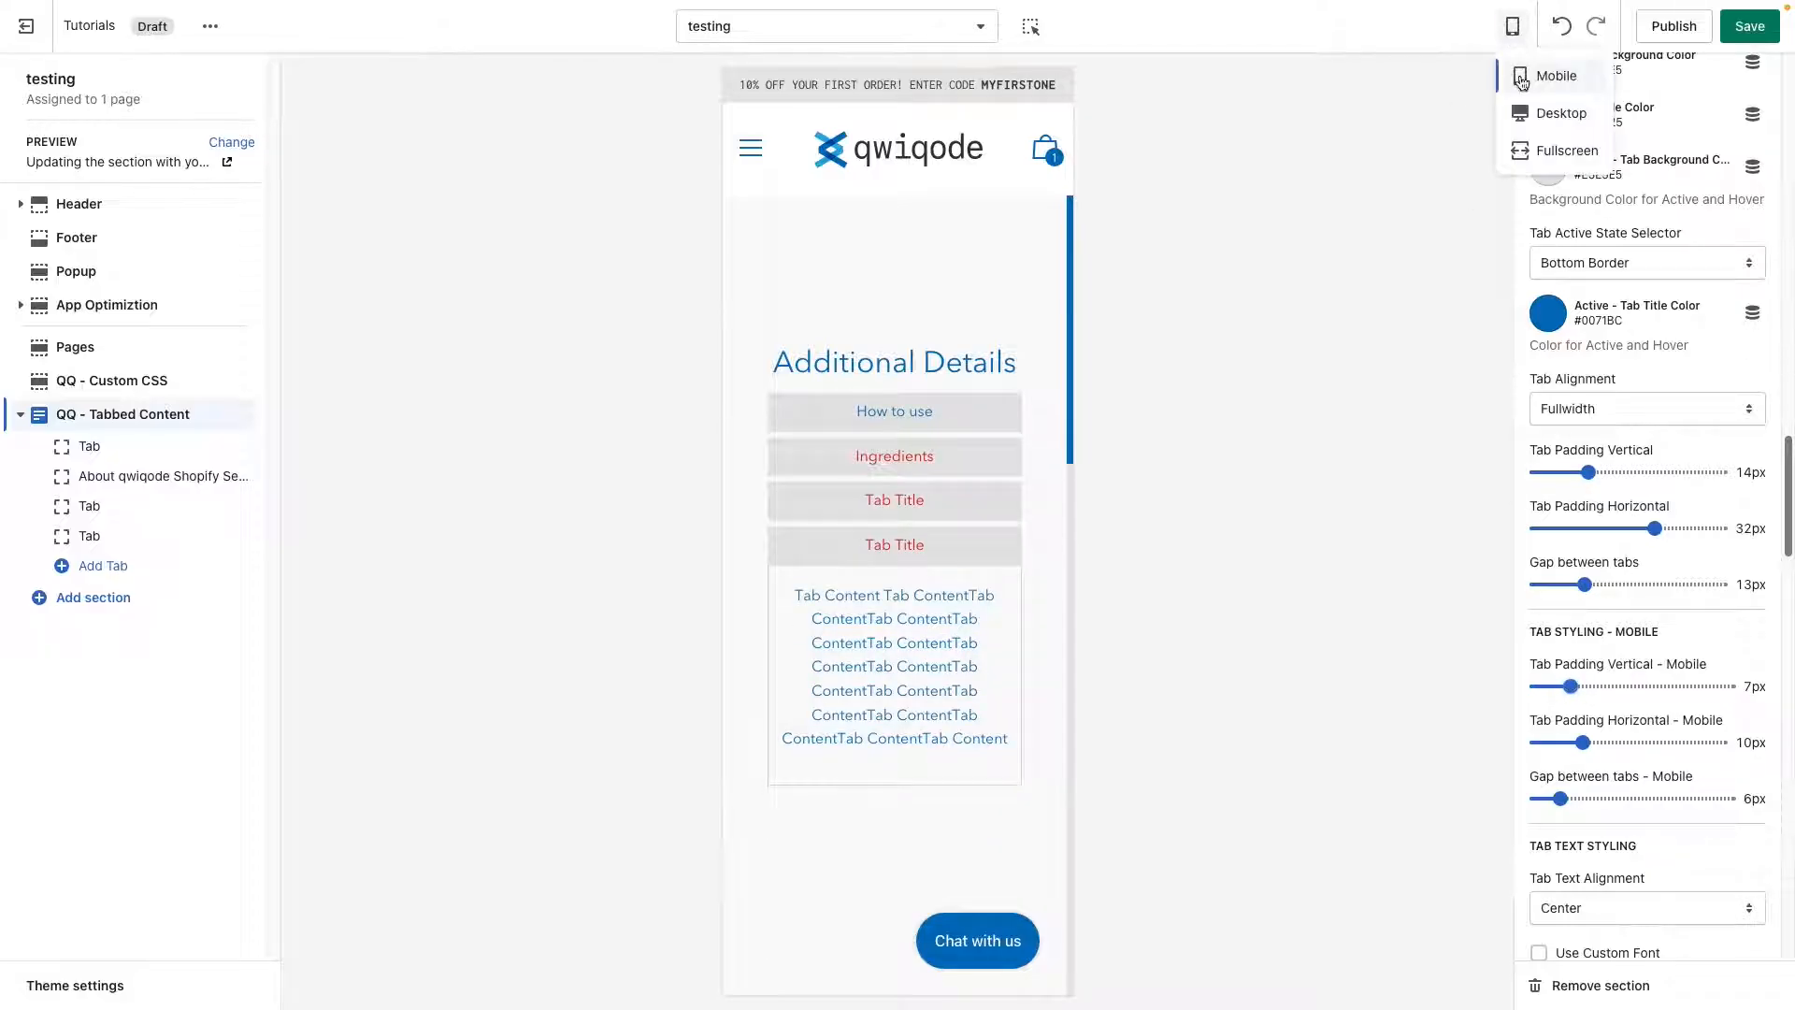
pyautogui.click(1552, 114)
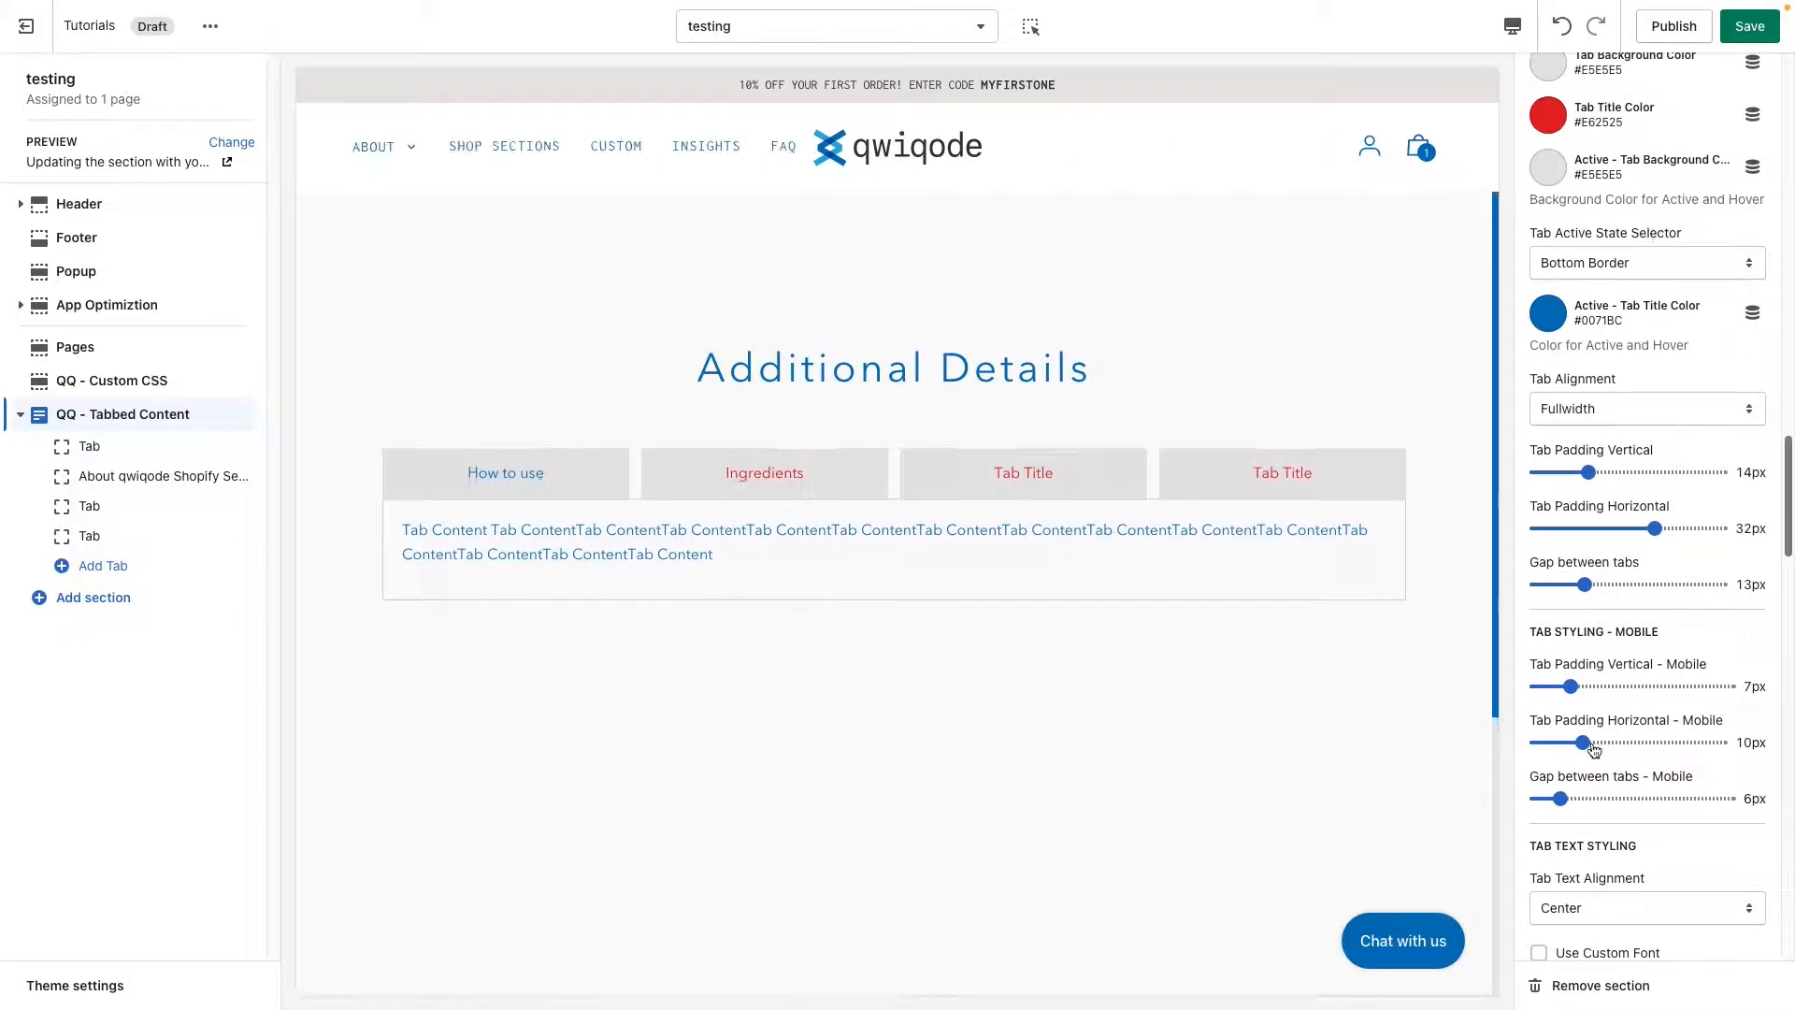
# Try the Left and Right tab text alignments and return the alignment to Center.
pyautogui.scroll(-4, 1590, 742)
pyautogui.scroll(-1, 1591, 742)
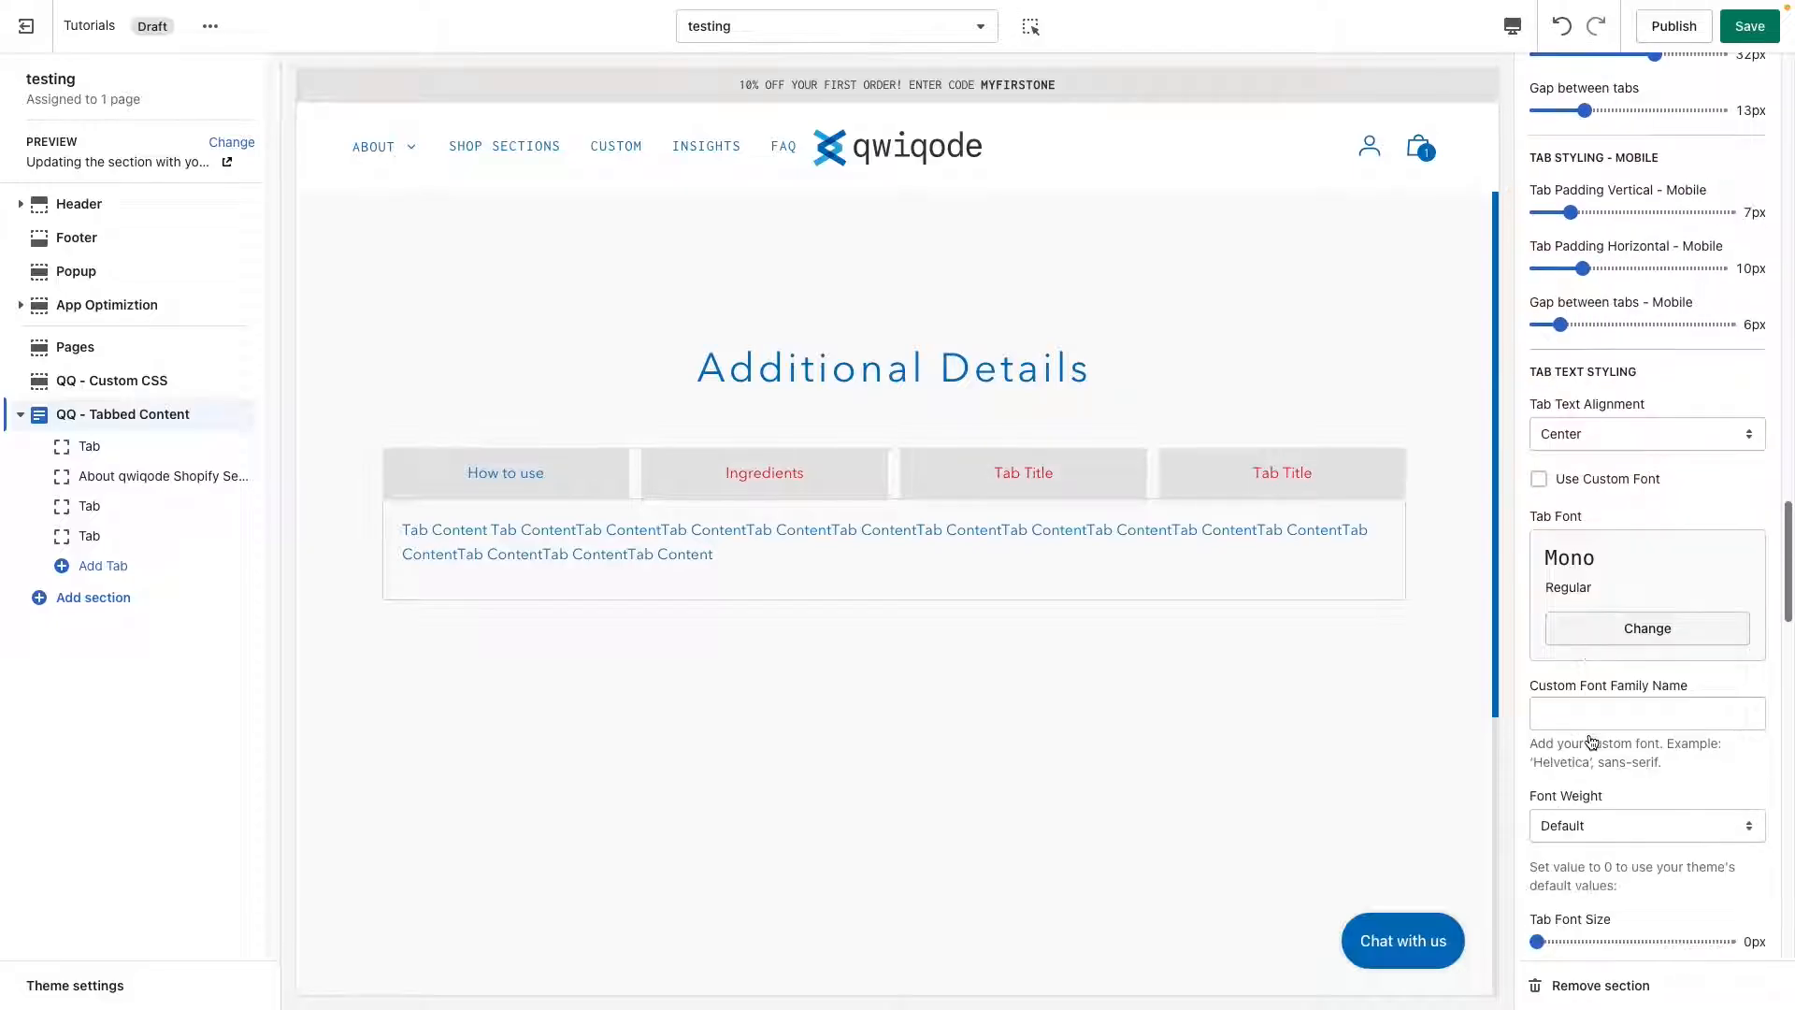
pyautogui.scroll(-1, 1582, 701)
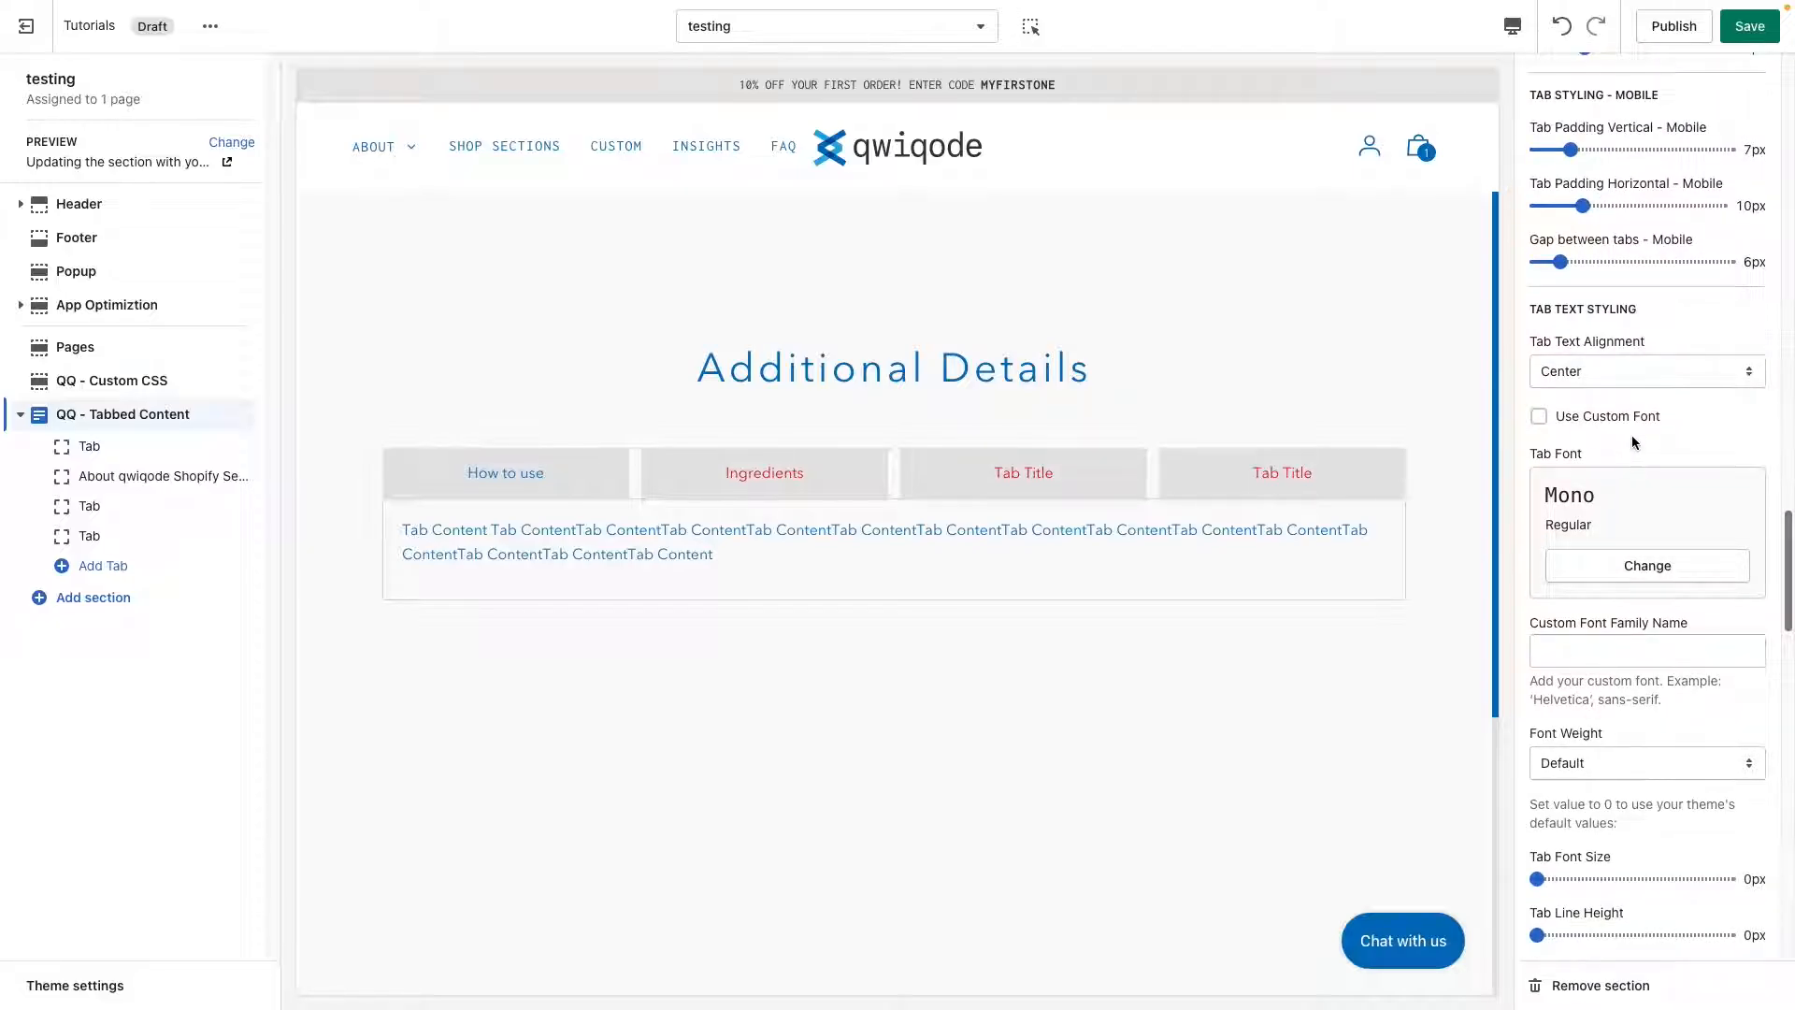
pyautogui.scroll(-1, 1630, 442)
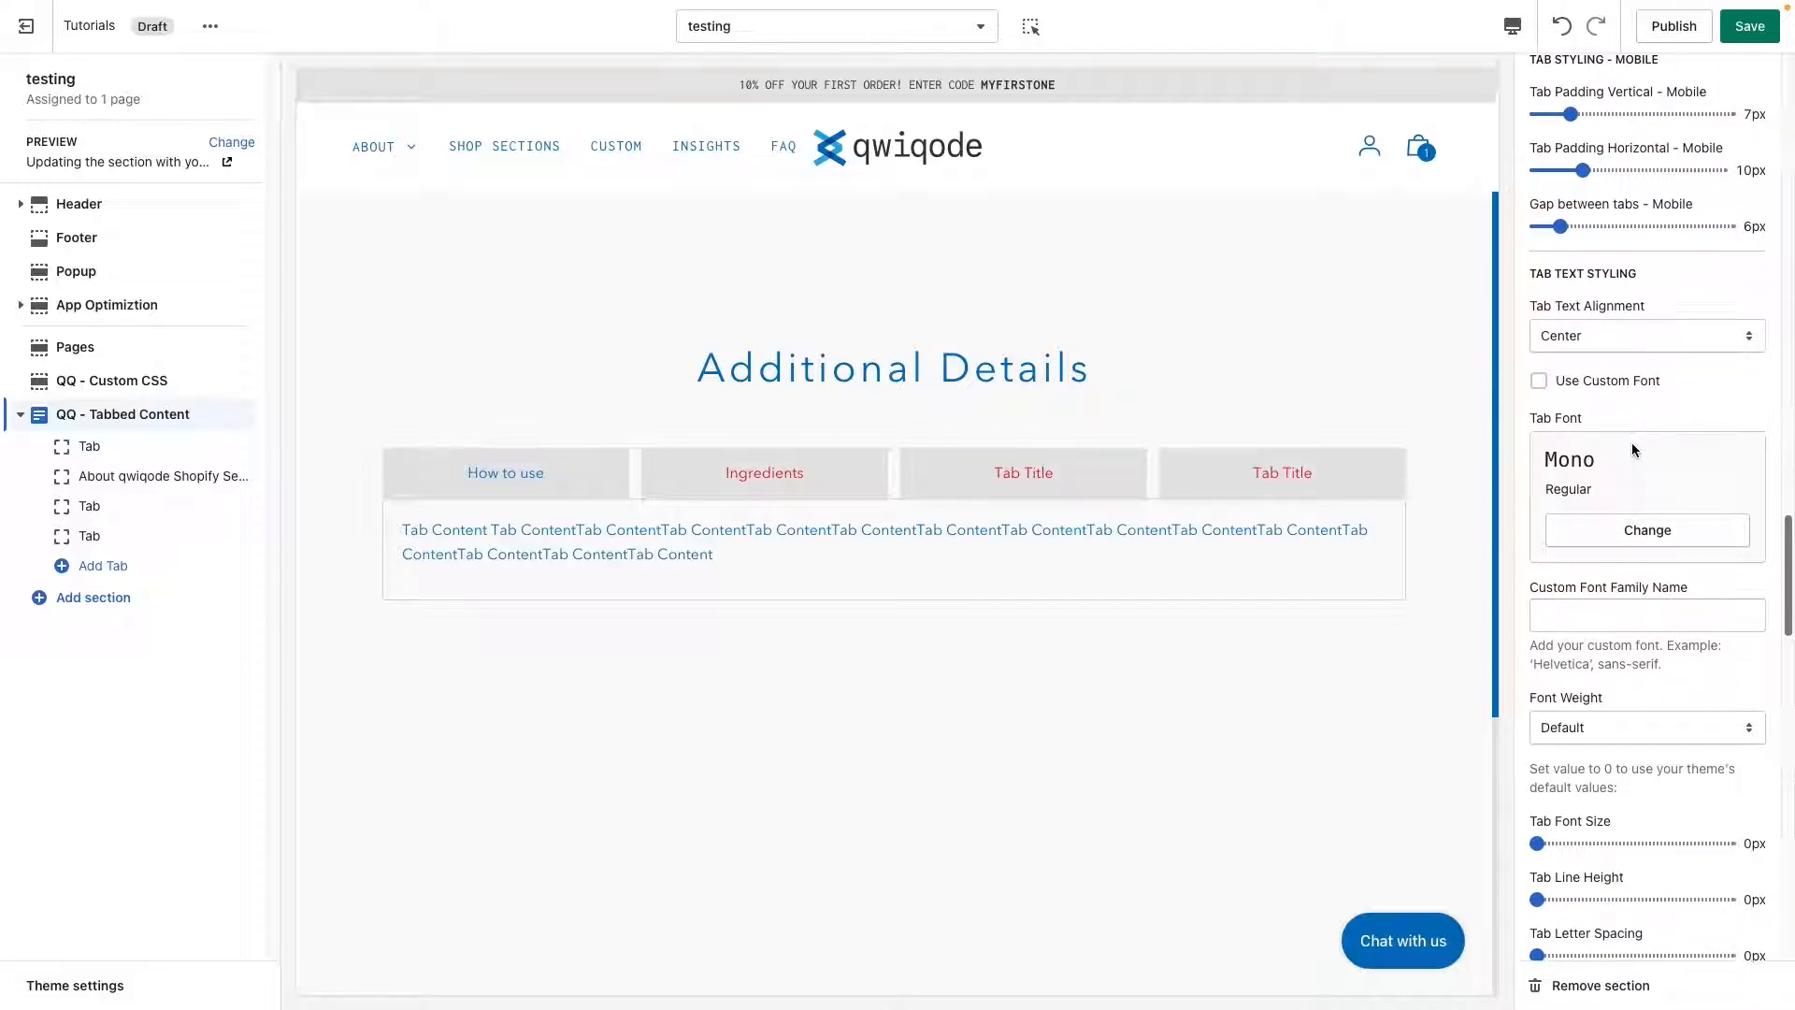
pyautogui.click(1634, 322)
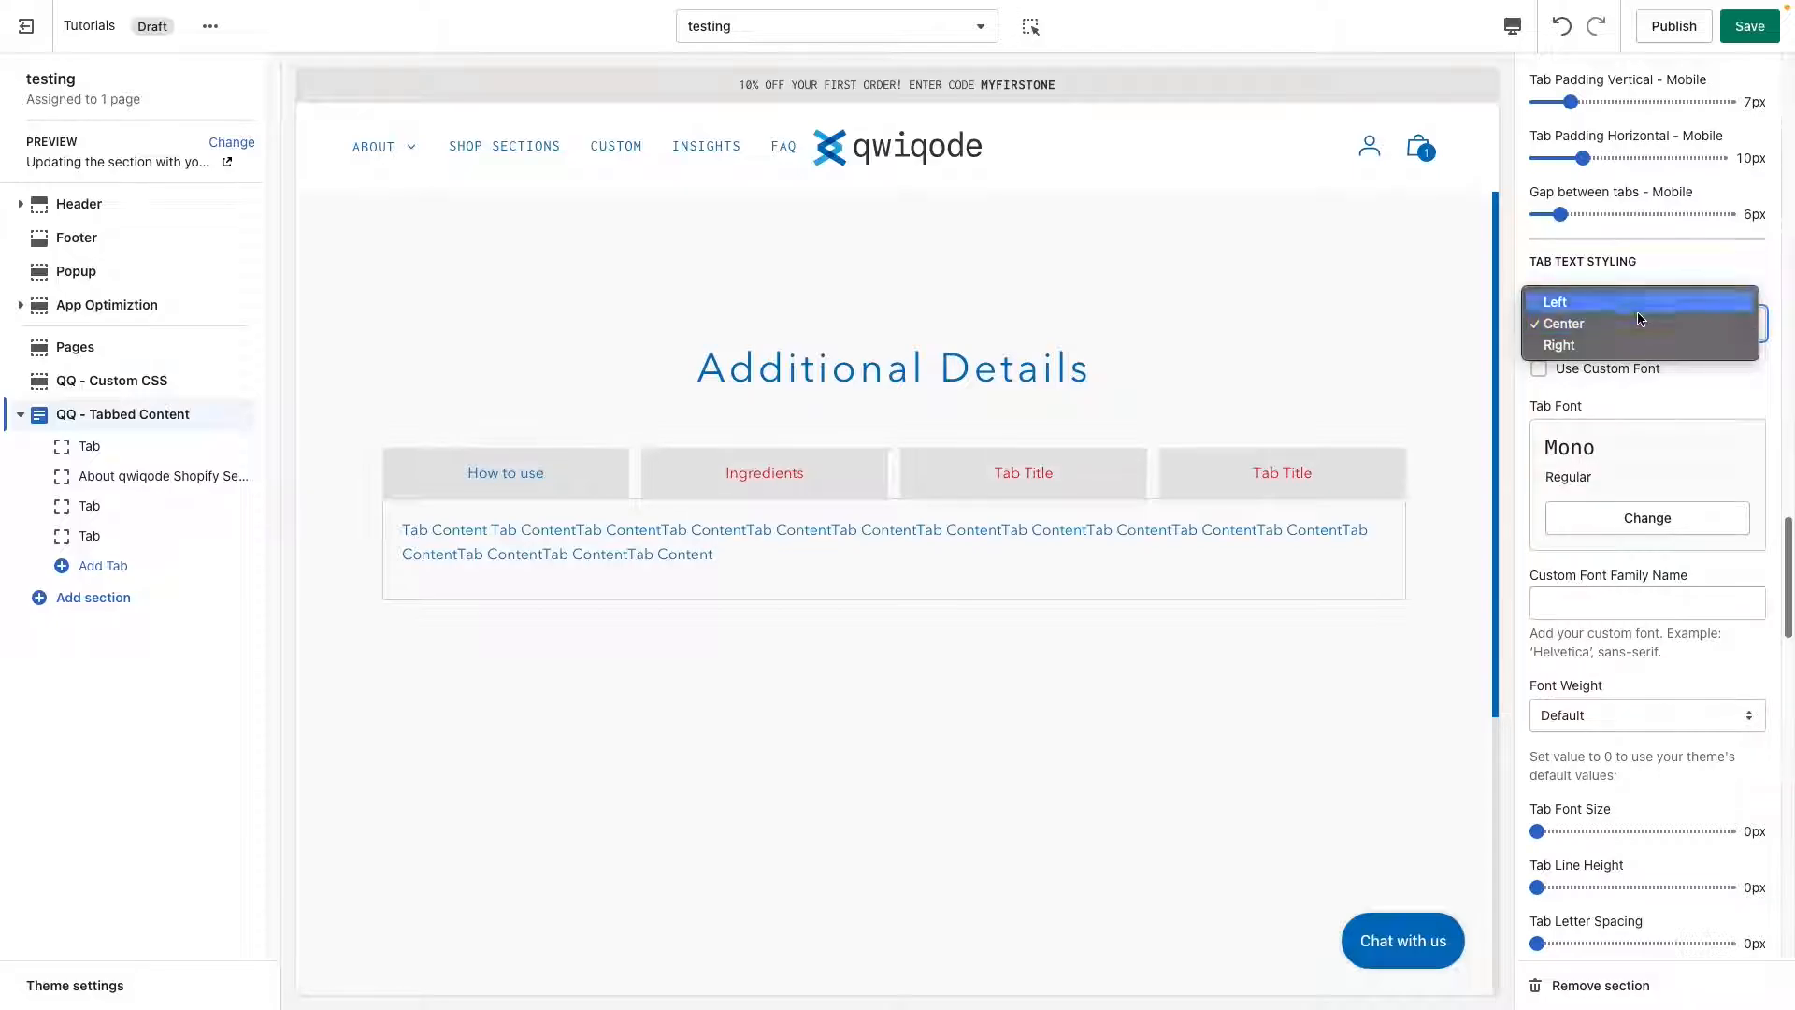
pyautogui.click(1637, 303)
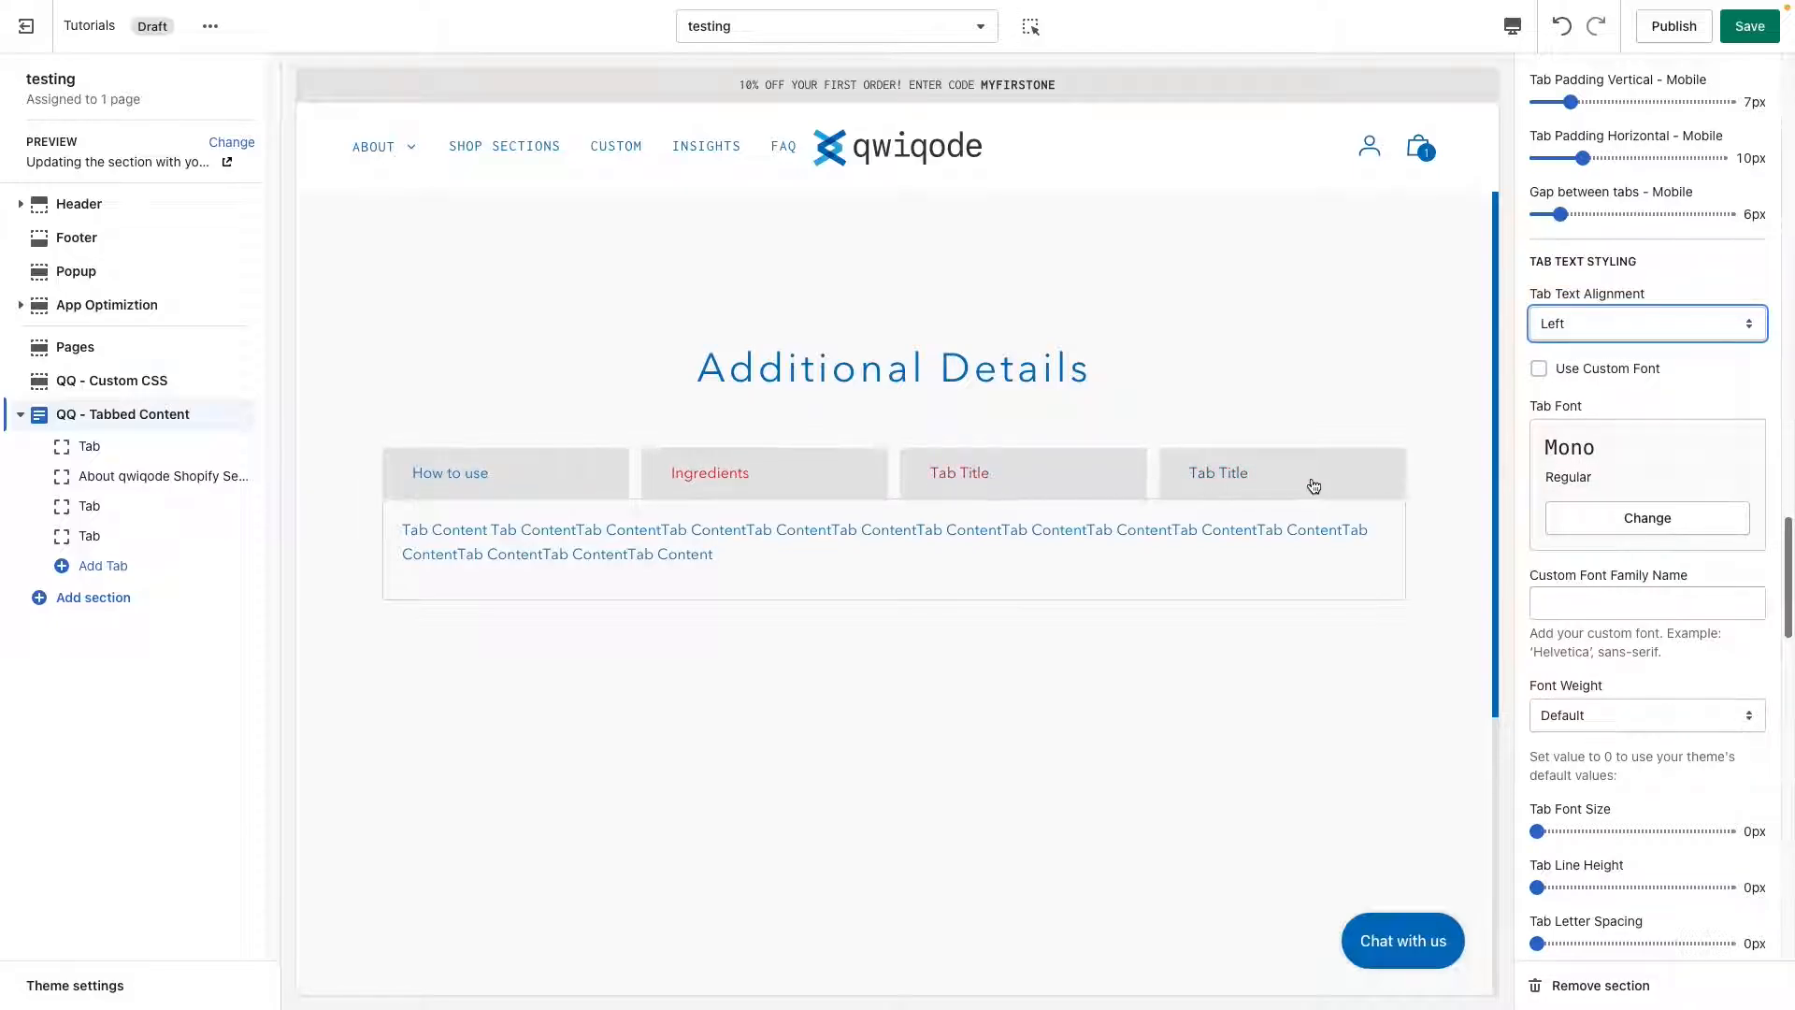
pyautogui.click(1599, 323)
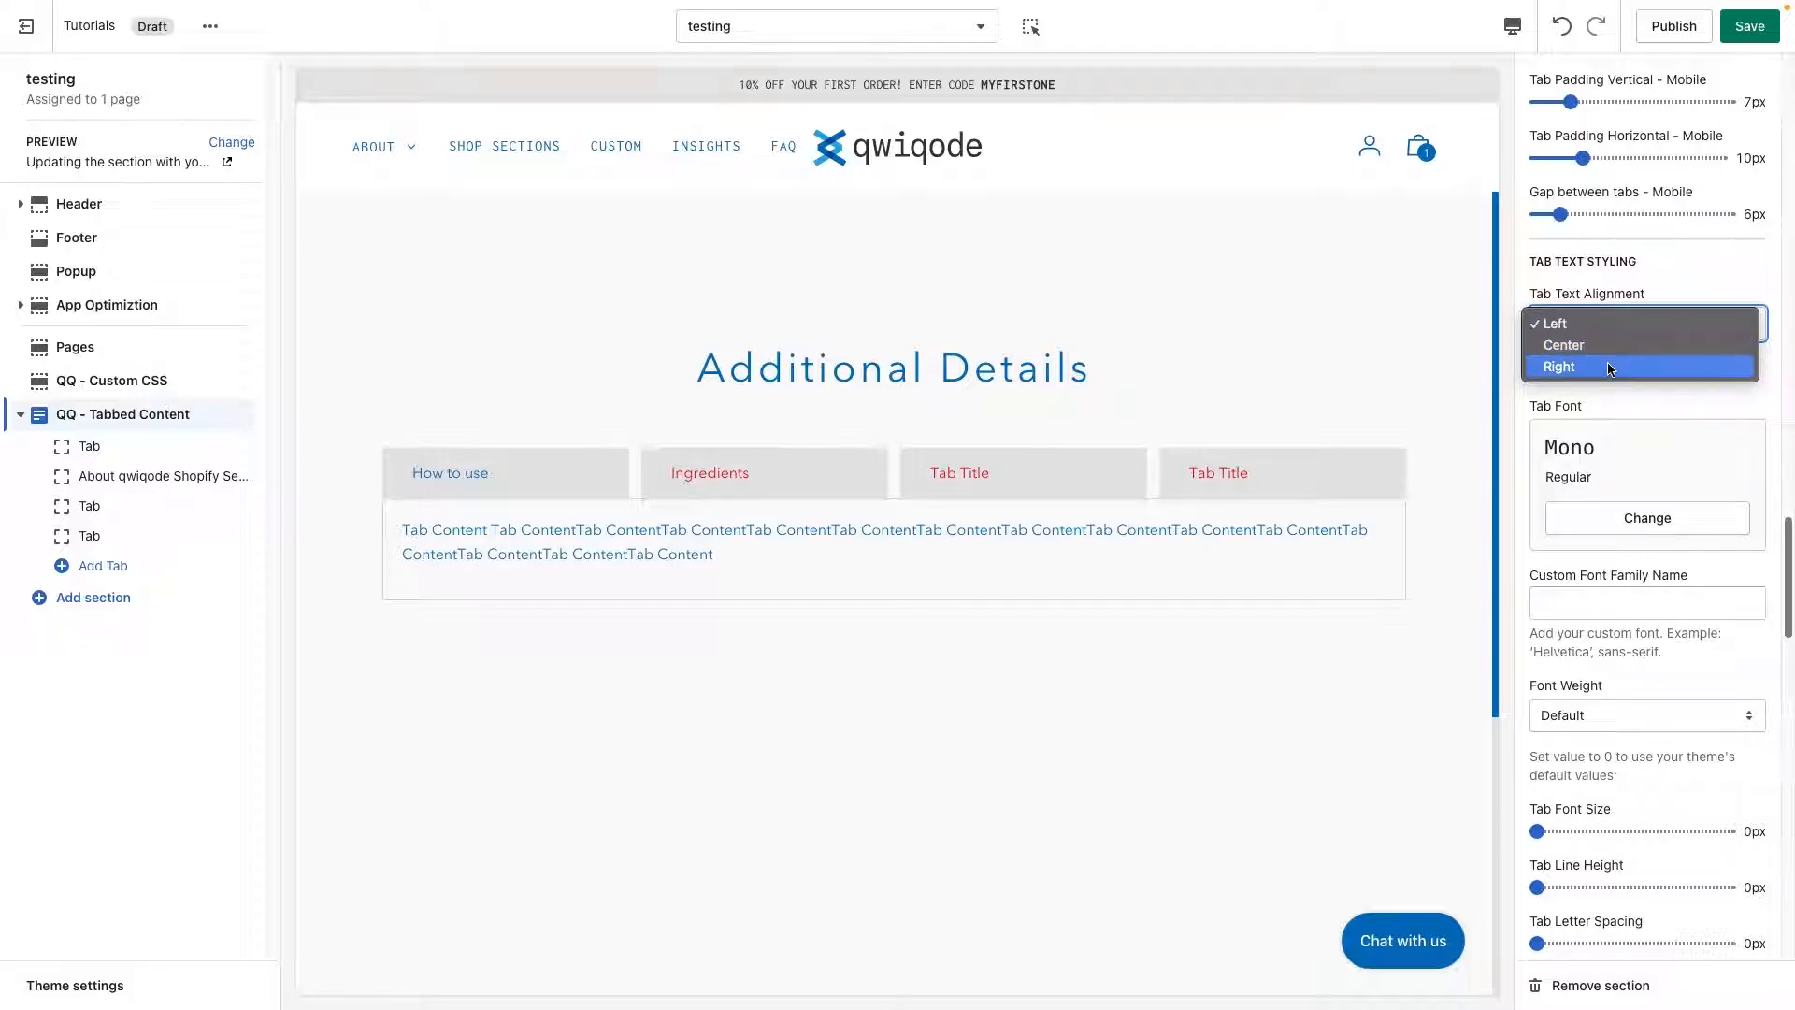
pyautogui.click(1612, 365)
pyautogui.click(1623, 324)
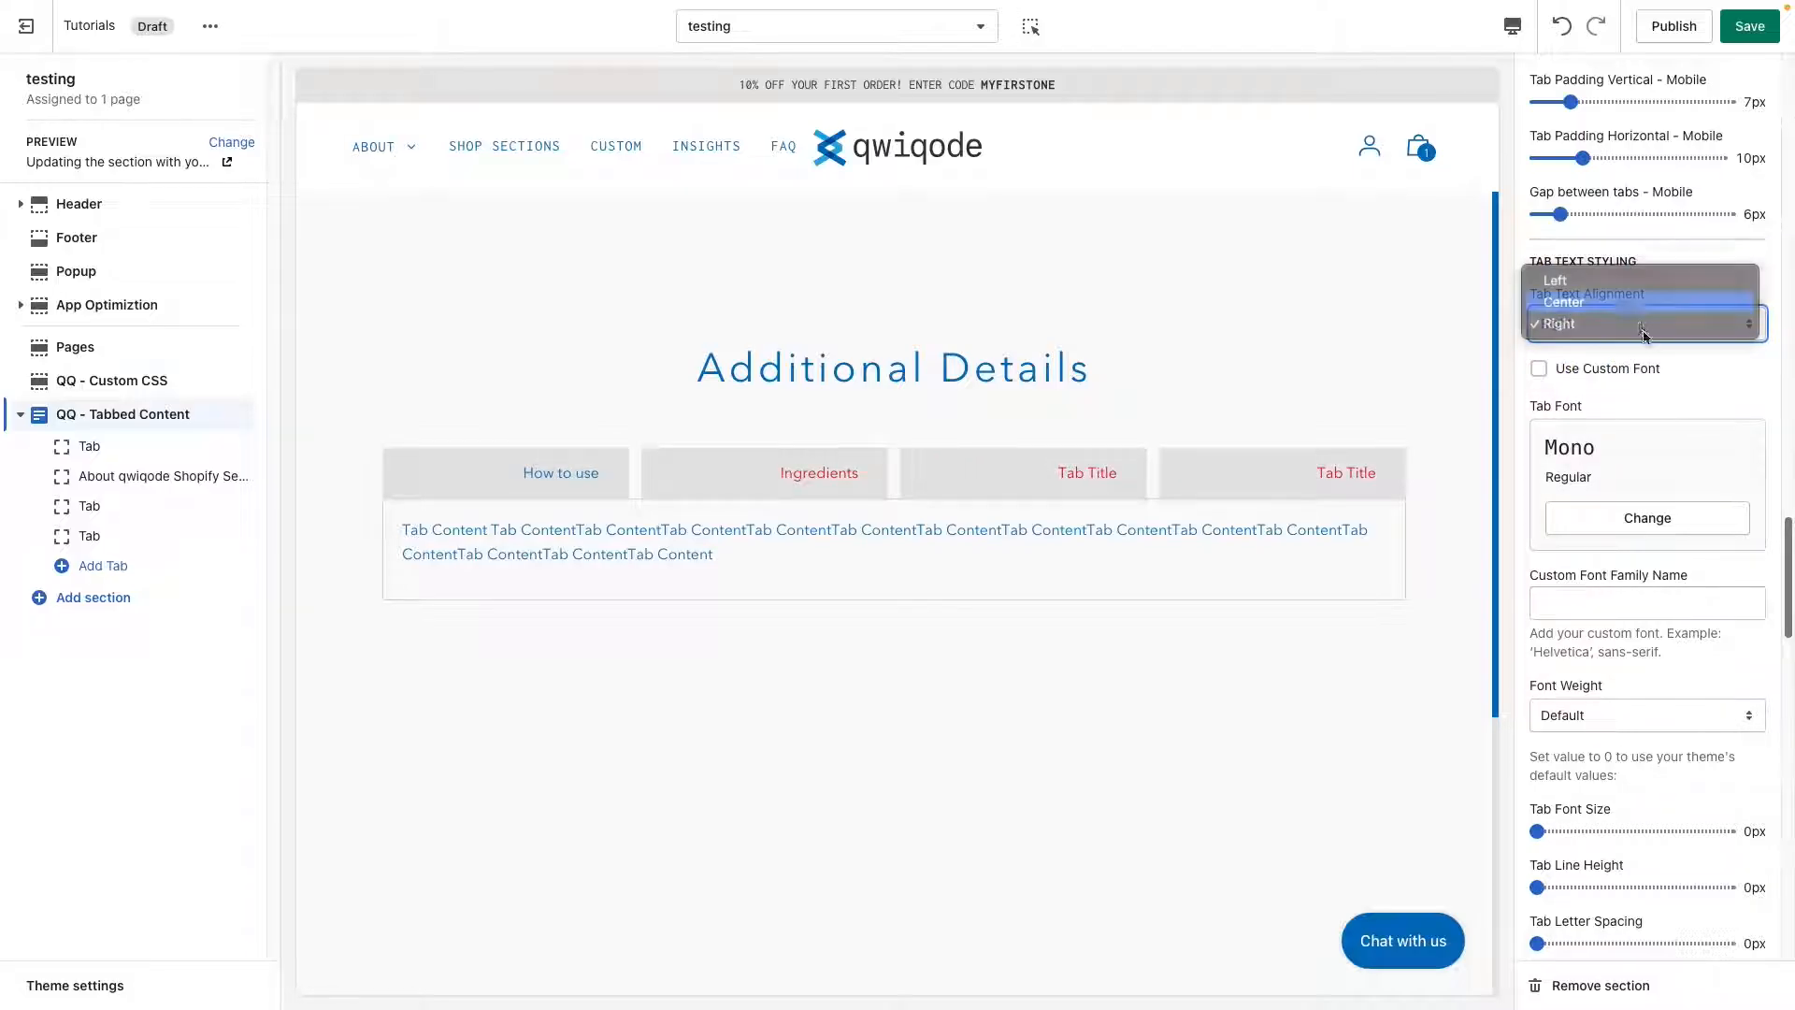
pyautogui.click(1618, 302)
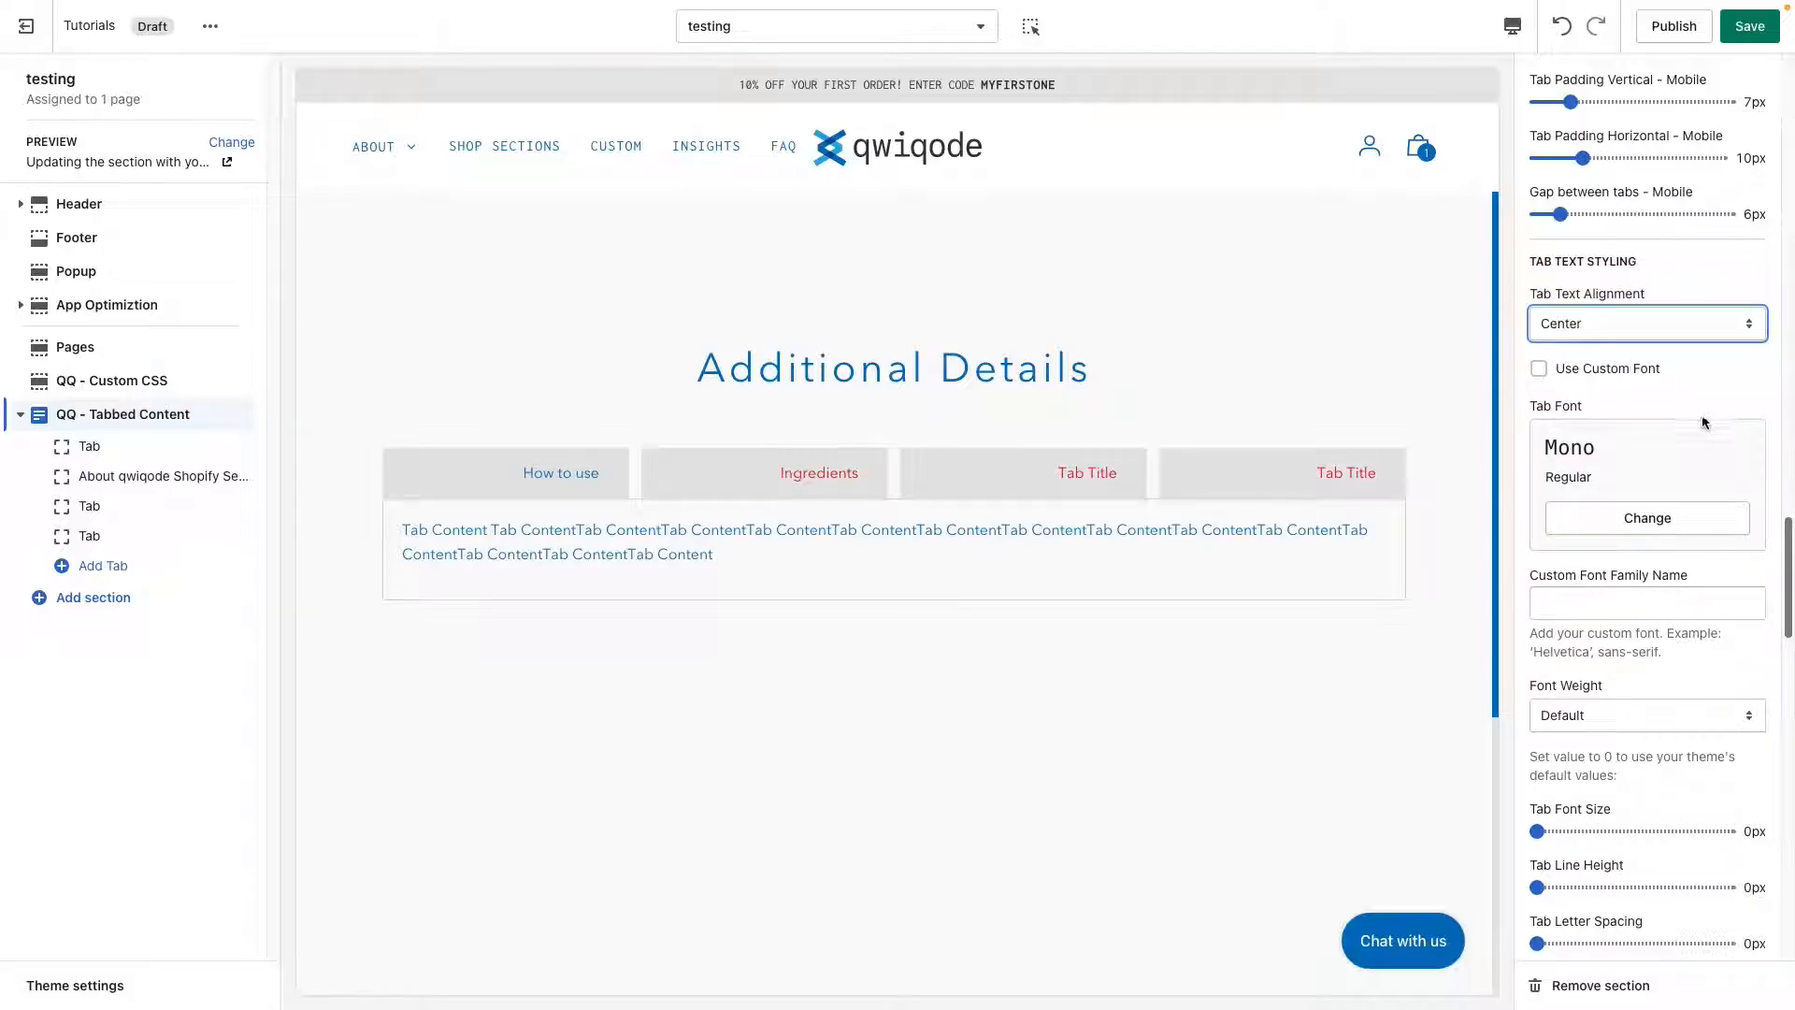
# Enable the custom font for the tab text and look through the font and size settings.
pyautogui.click(1592, 374)
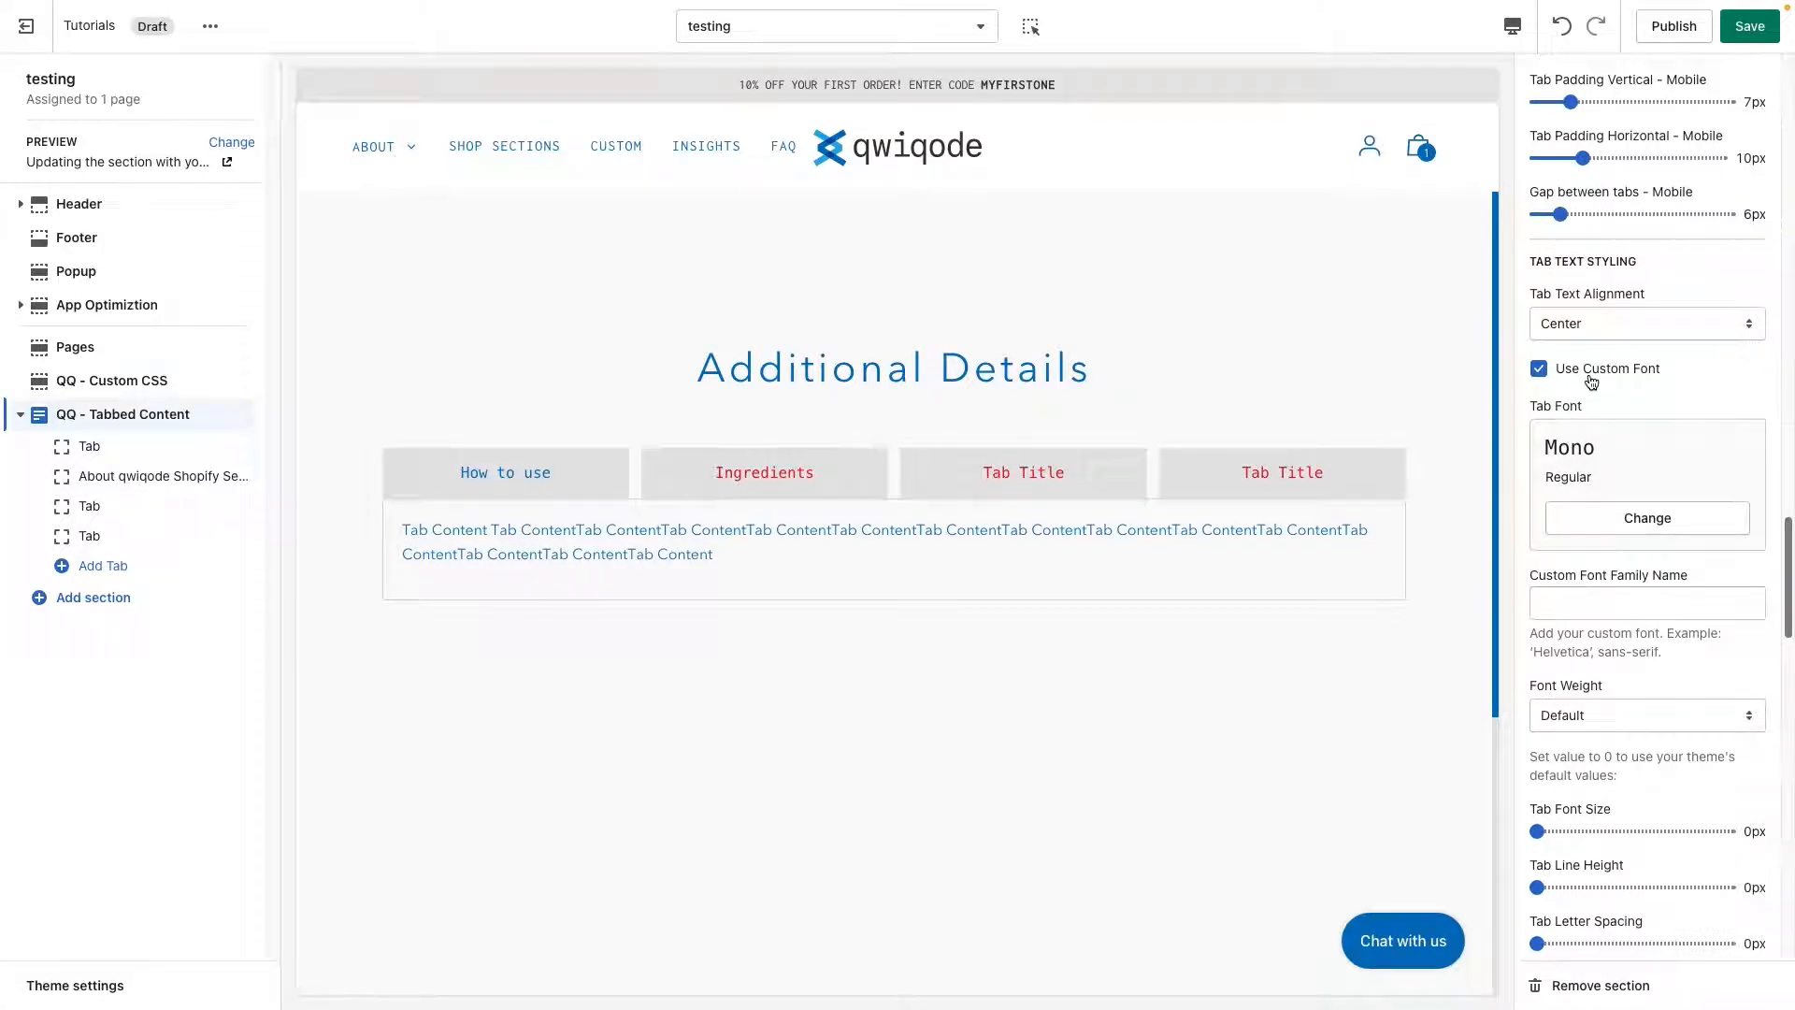
pyautogui.scroll(-2, 1657, 608)
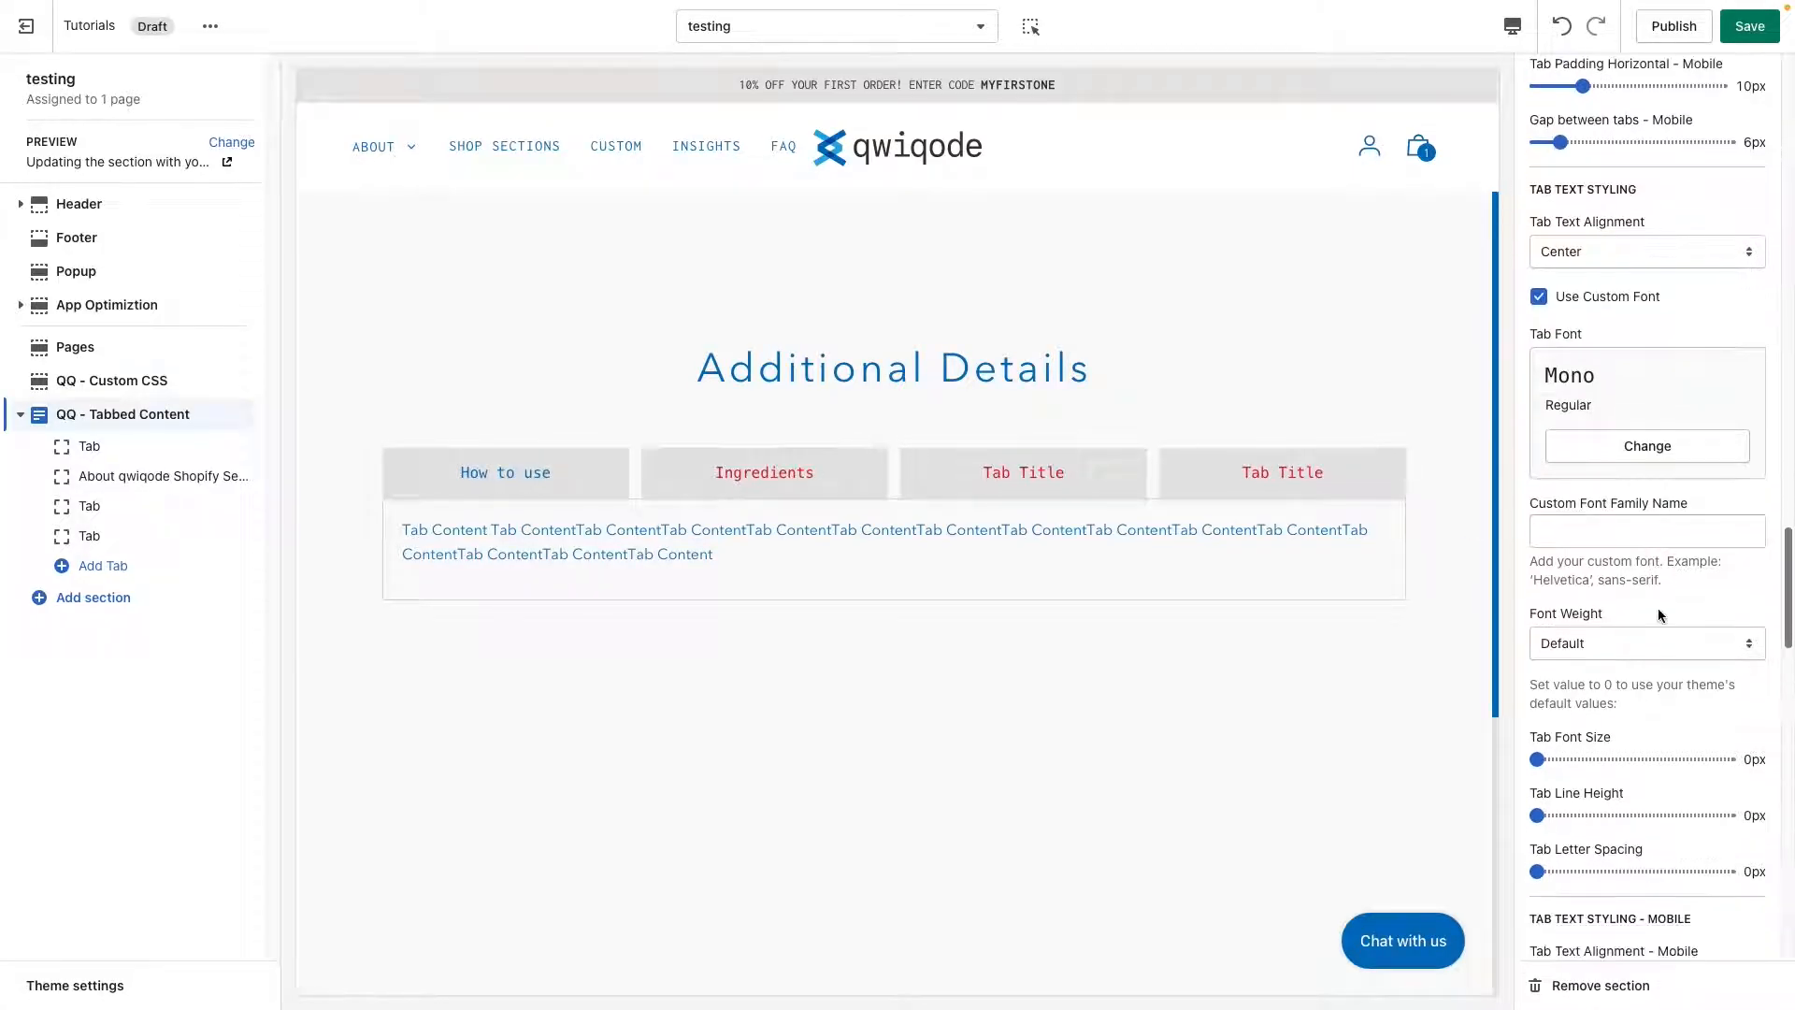
pyautogui.scroll(-1, 1657, 608)
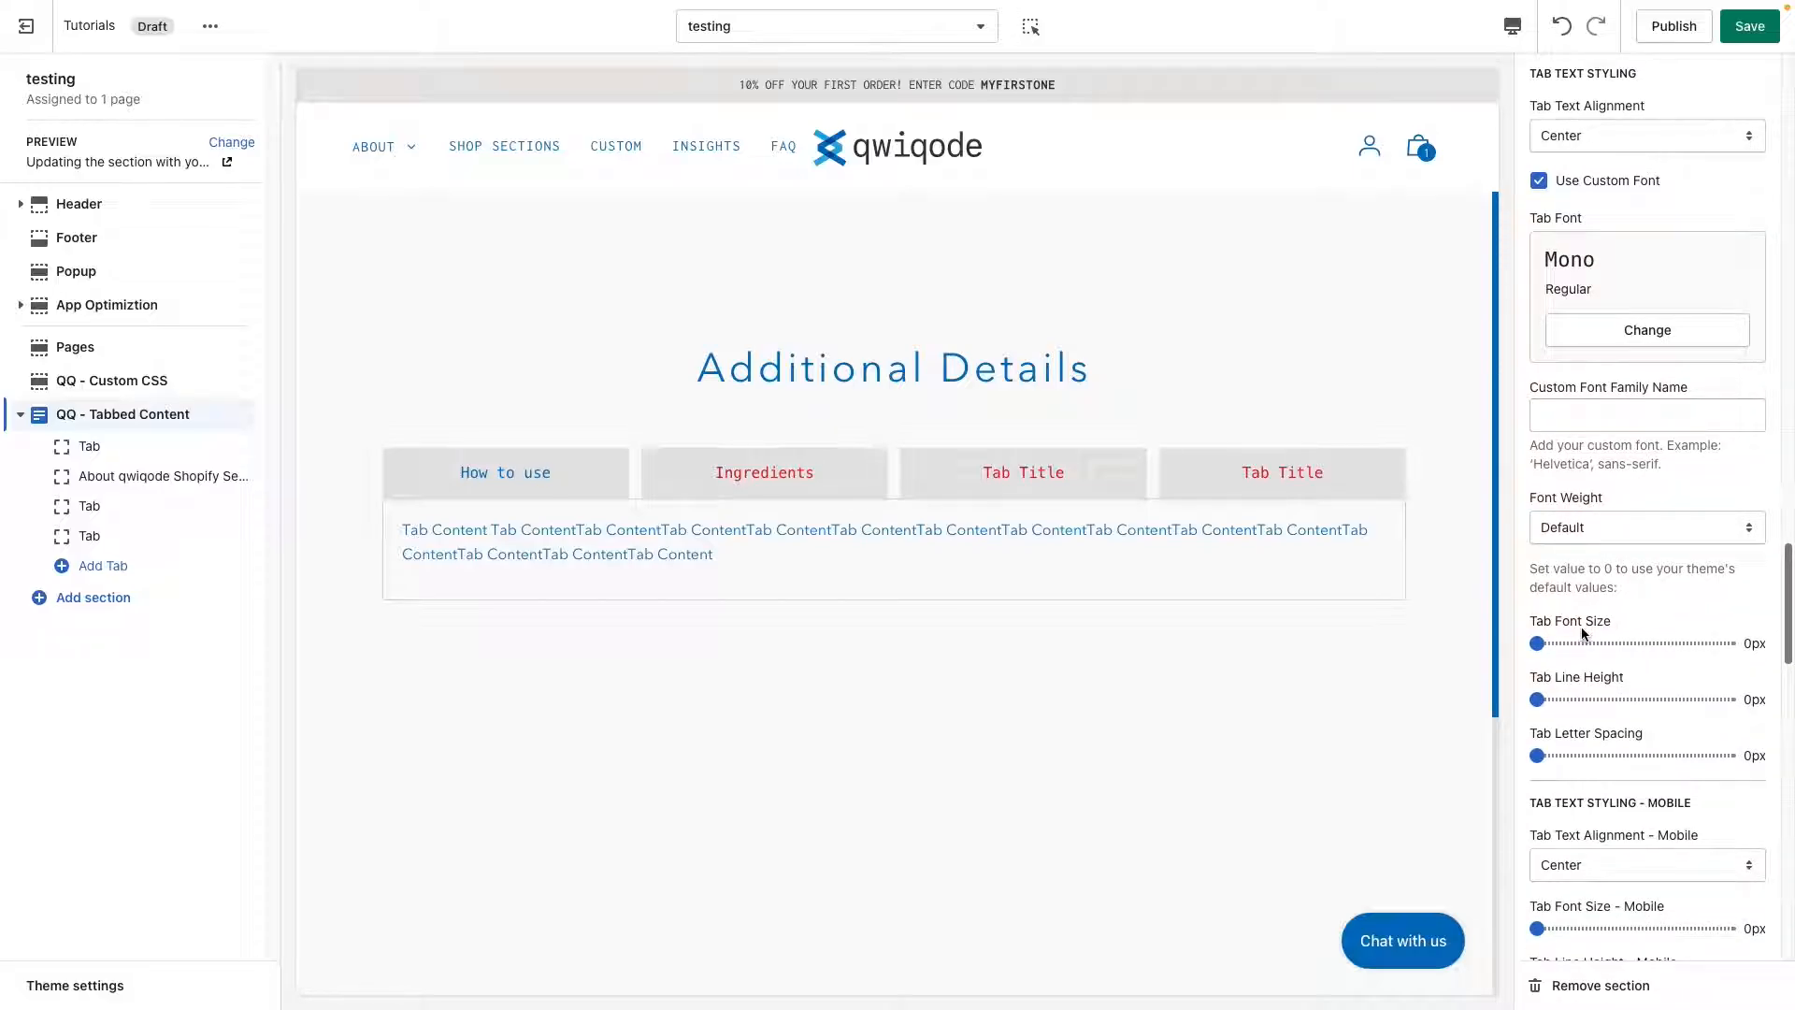
pyautogui.scroll(-4, 1630, 710)
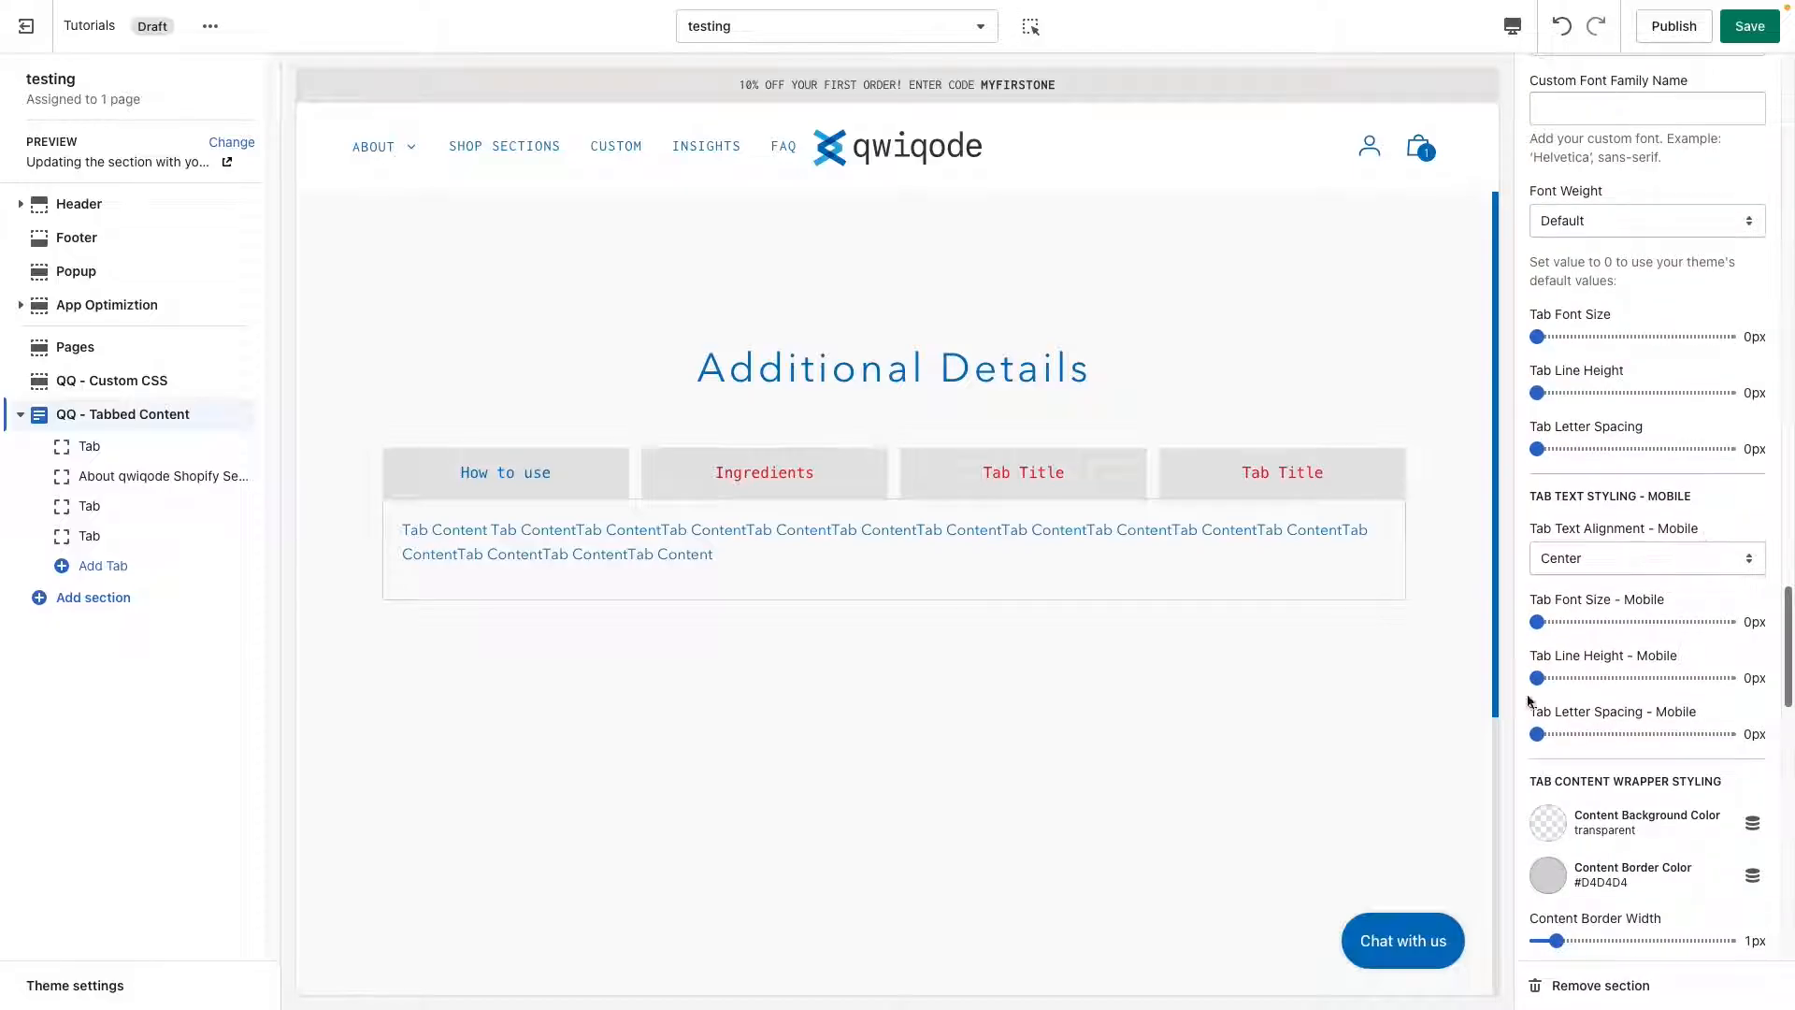
# Set the content background color in the tab content wrapper styling to the light gray #E5E5E5.
pyautogui.scroll(-4, 1652, 697)
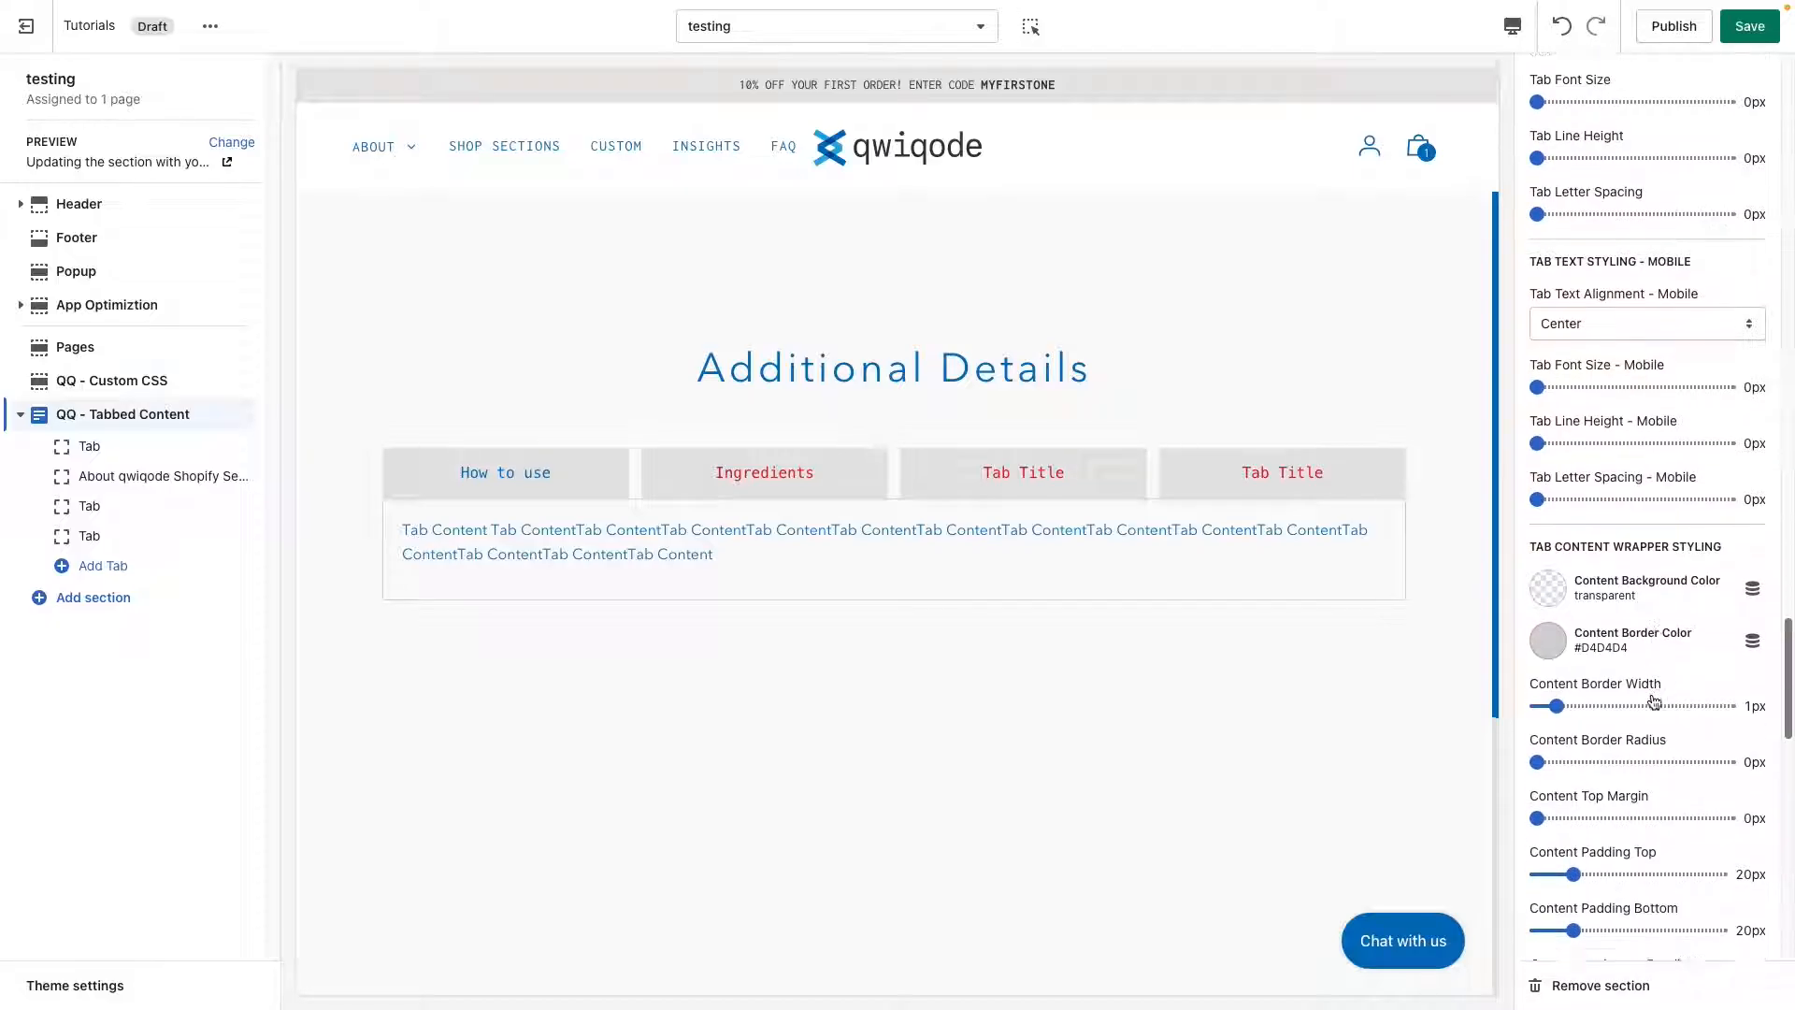
pyautogui.scroll(-1, 1652, 697)
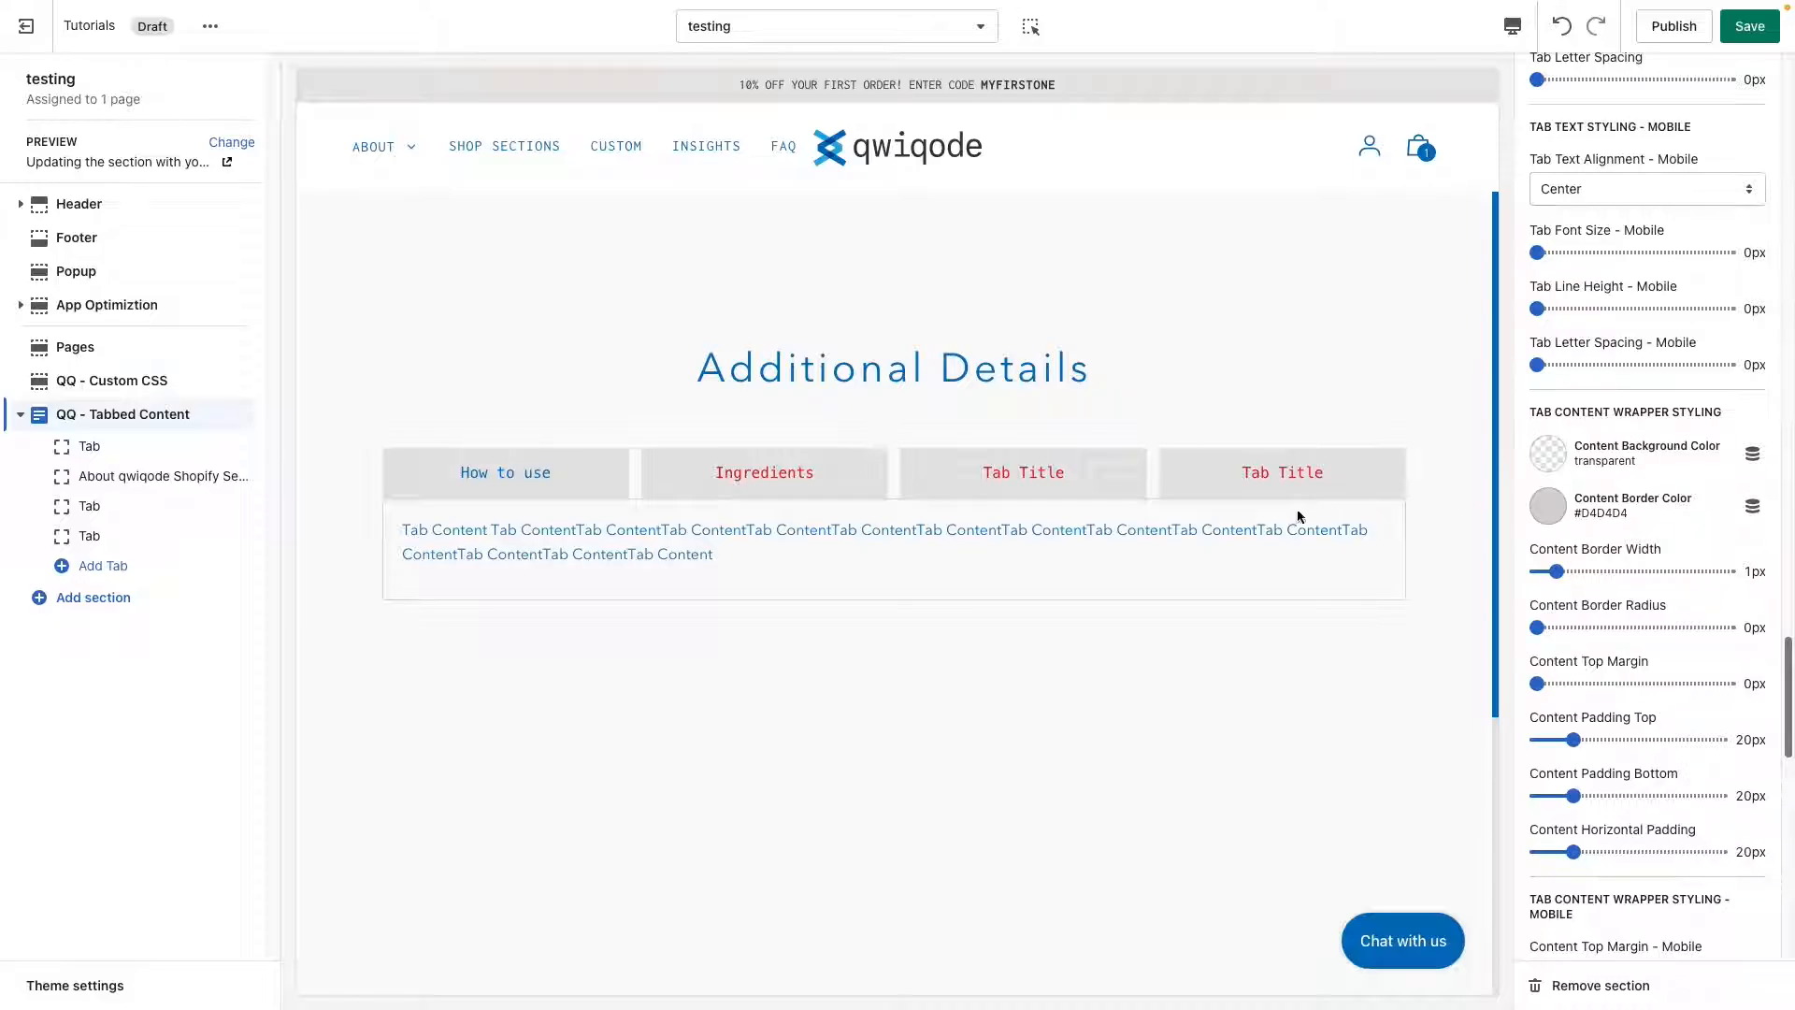
pyautogui.moveTo(714, 553); pyautogui.dragTo(506, 540)
pyautogui.click(699, 545)
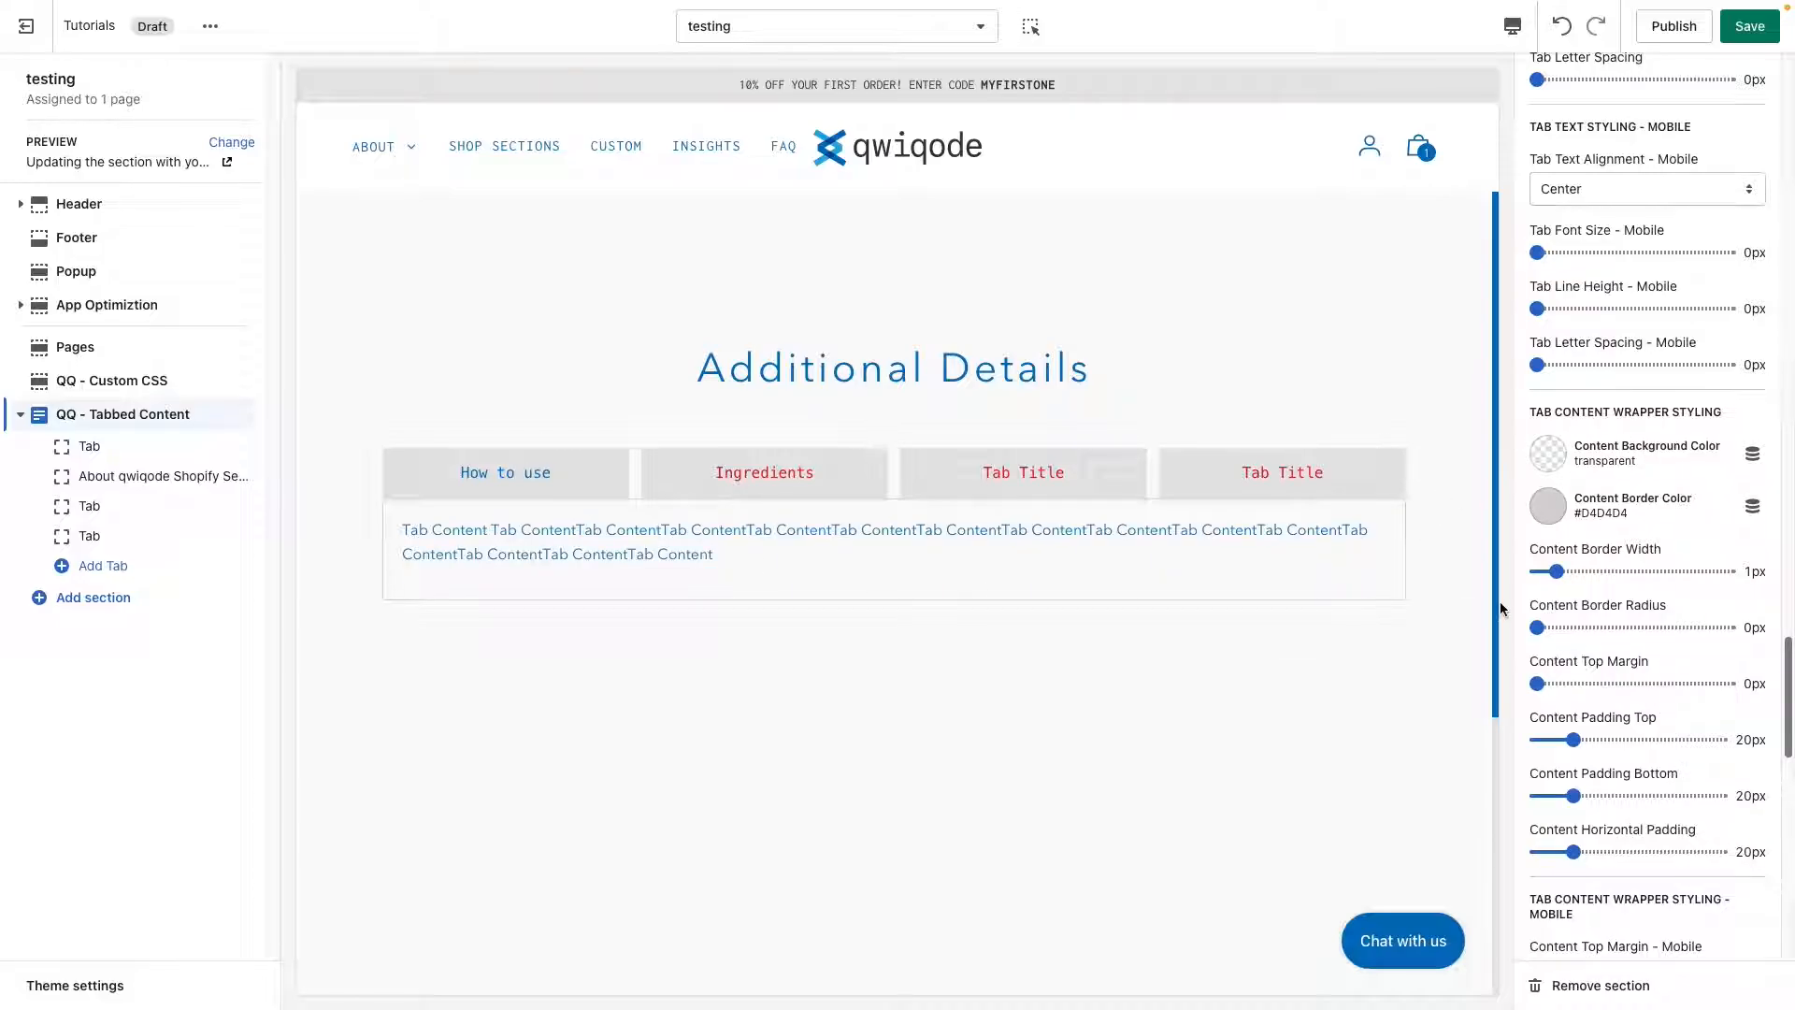
pyautogui.click(1564, 456)
pyautogui.click(1550, 377)
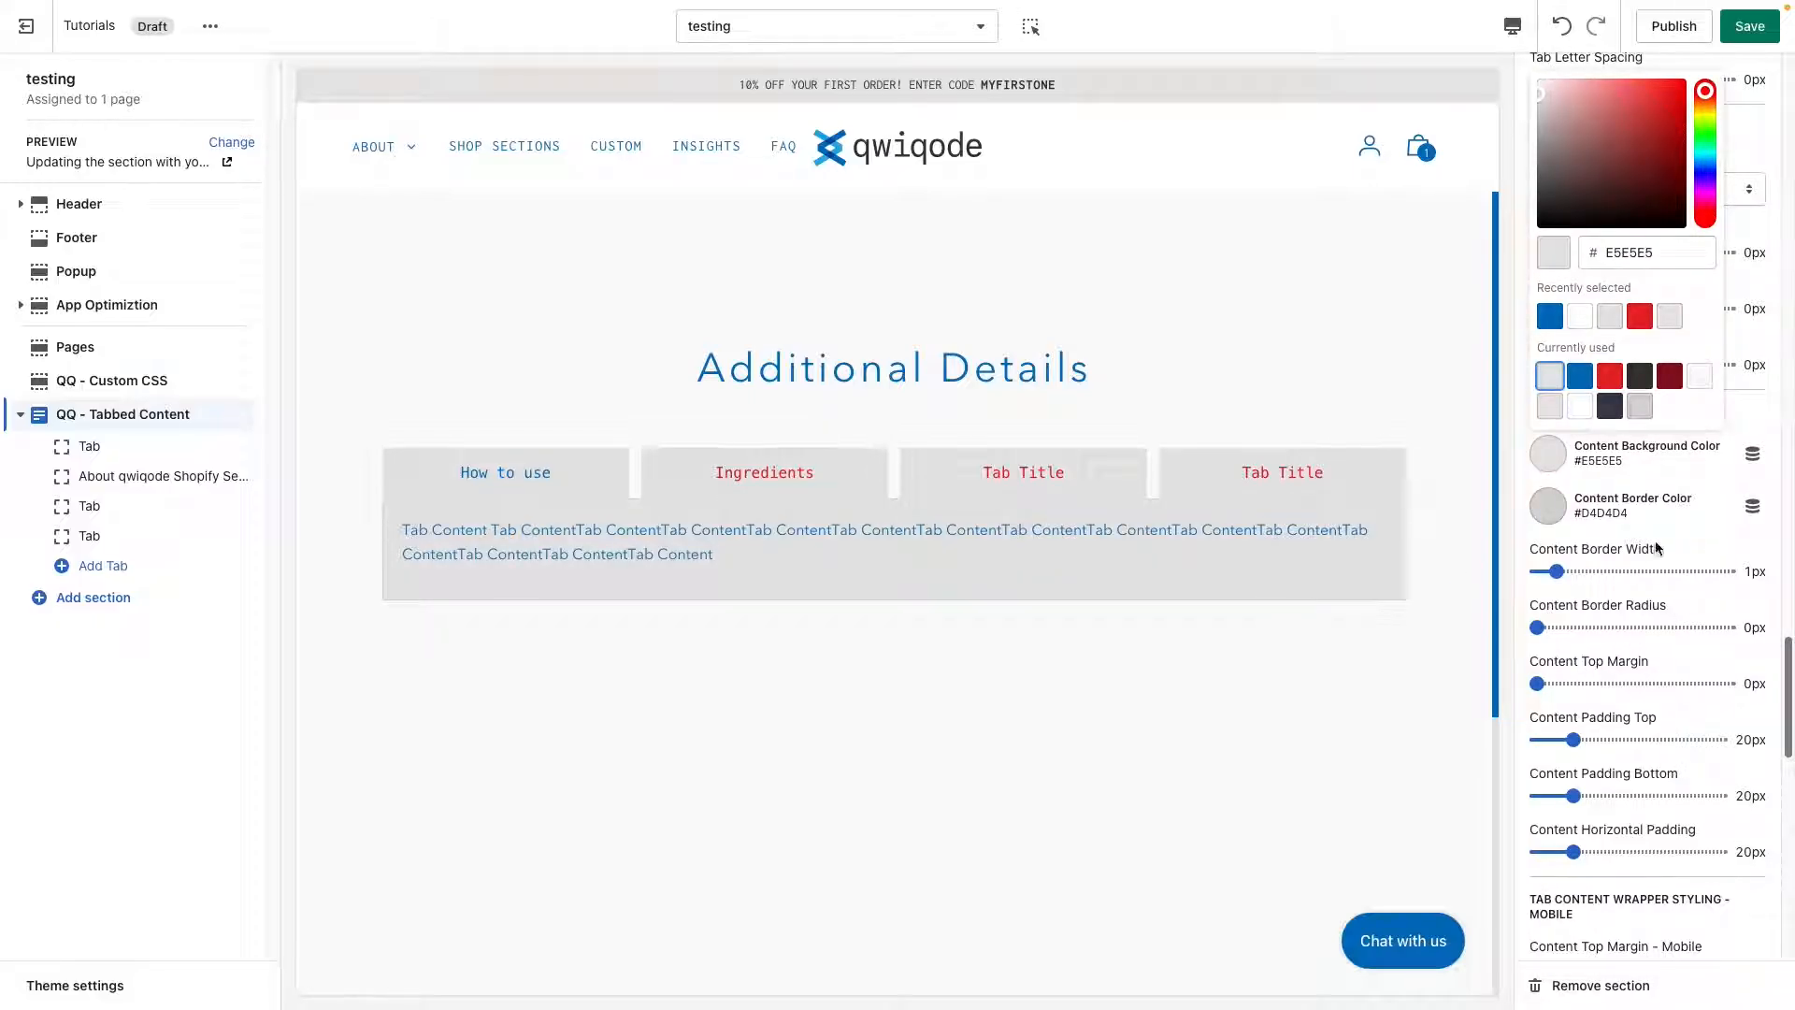
# Set the content border color to the blue #0071BC and the content top margin to 10px.
pyautogui.click(1549, 506)
pyautogui.click(1580, 428)
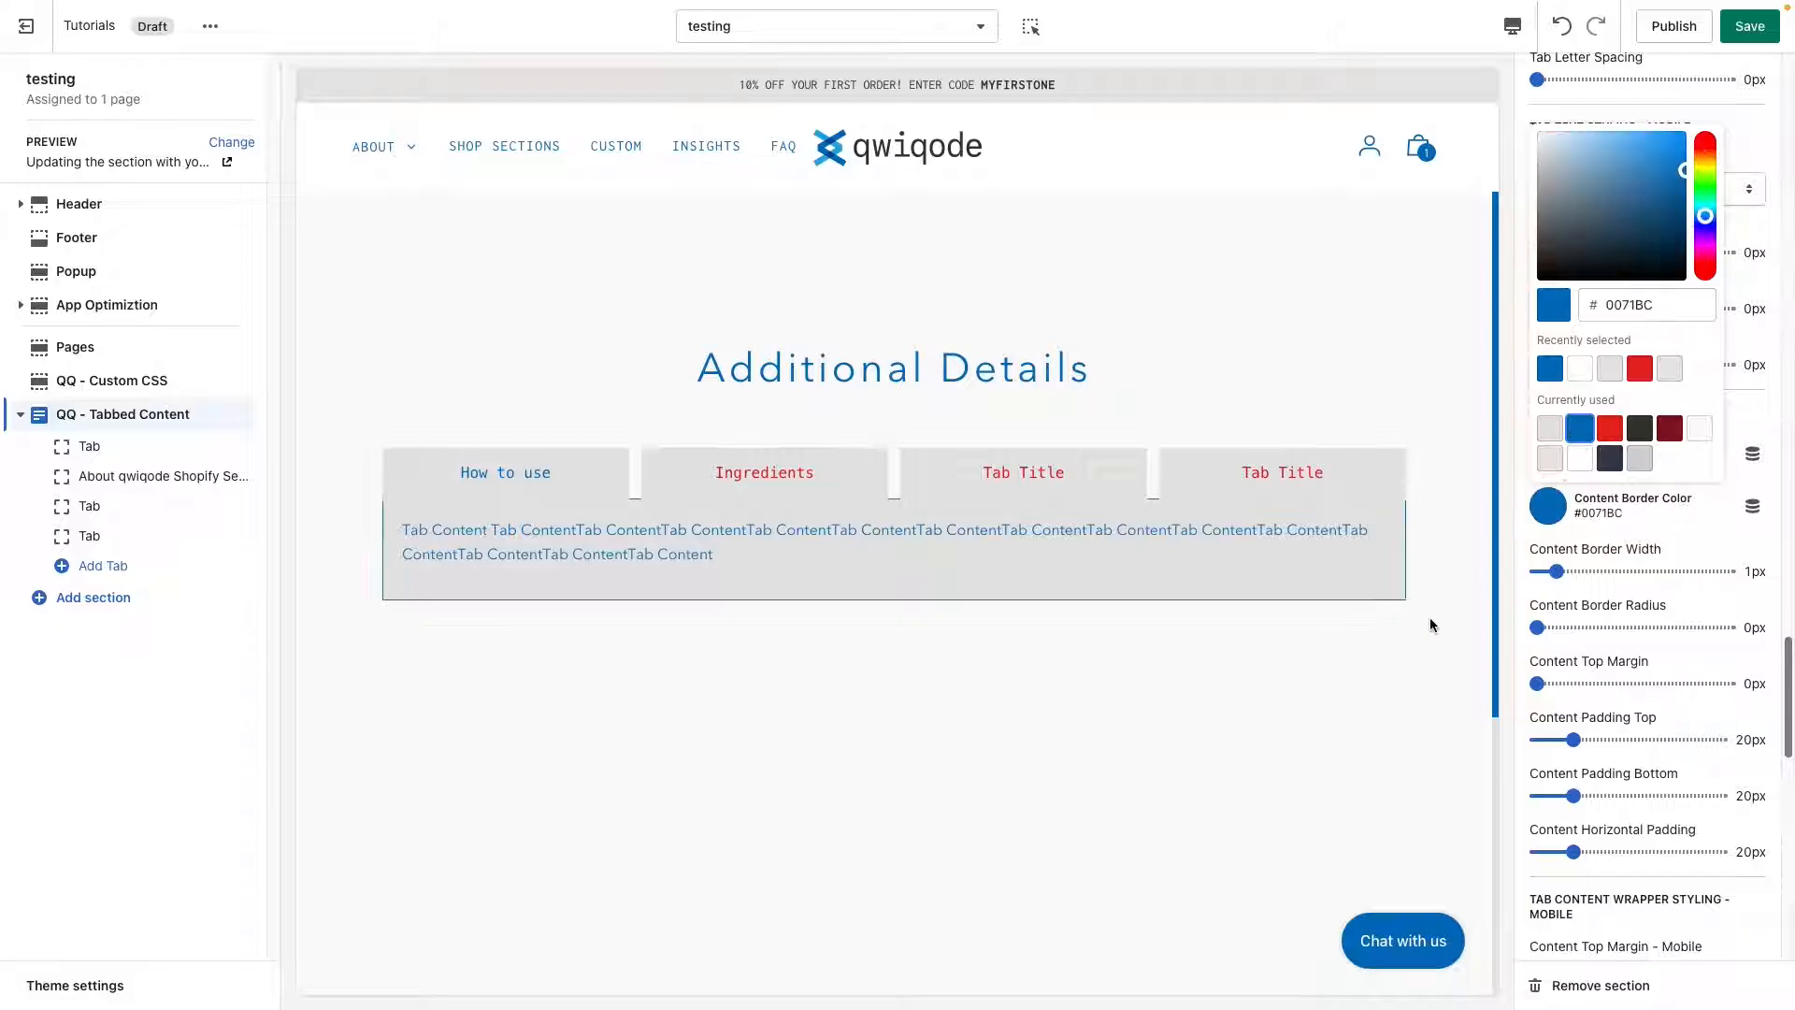
pyautogui.click(1710, 537)
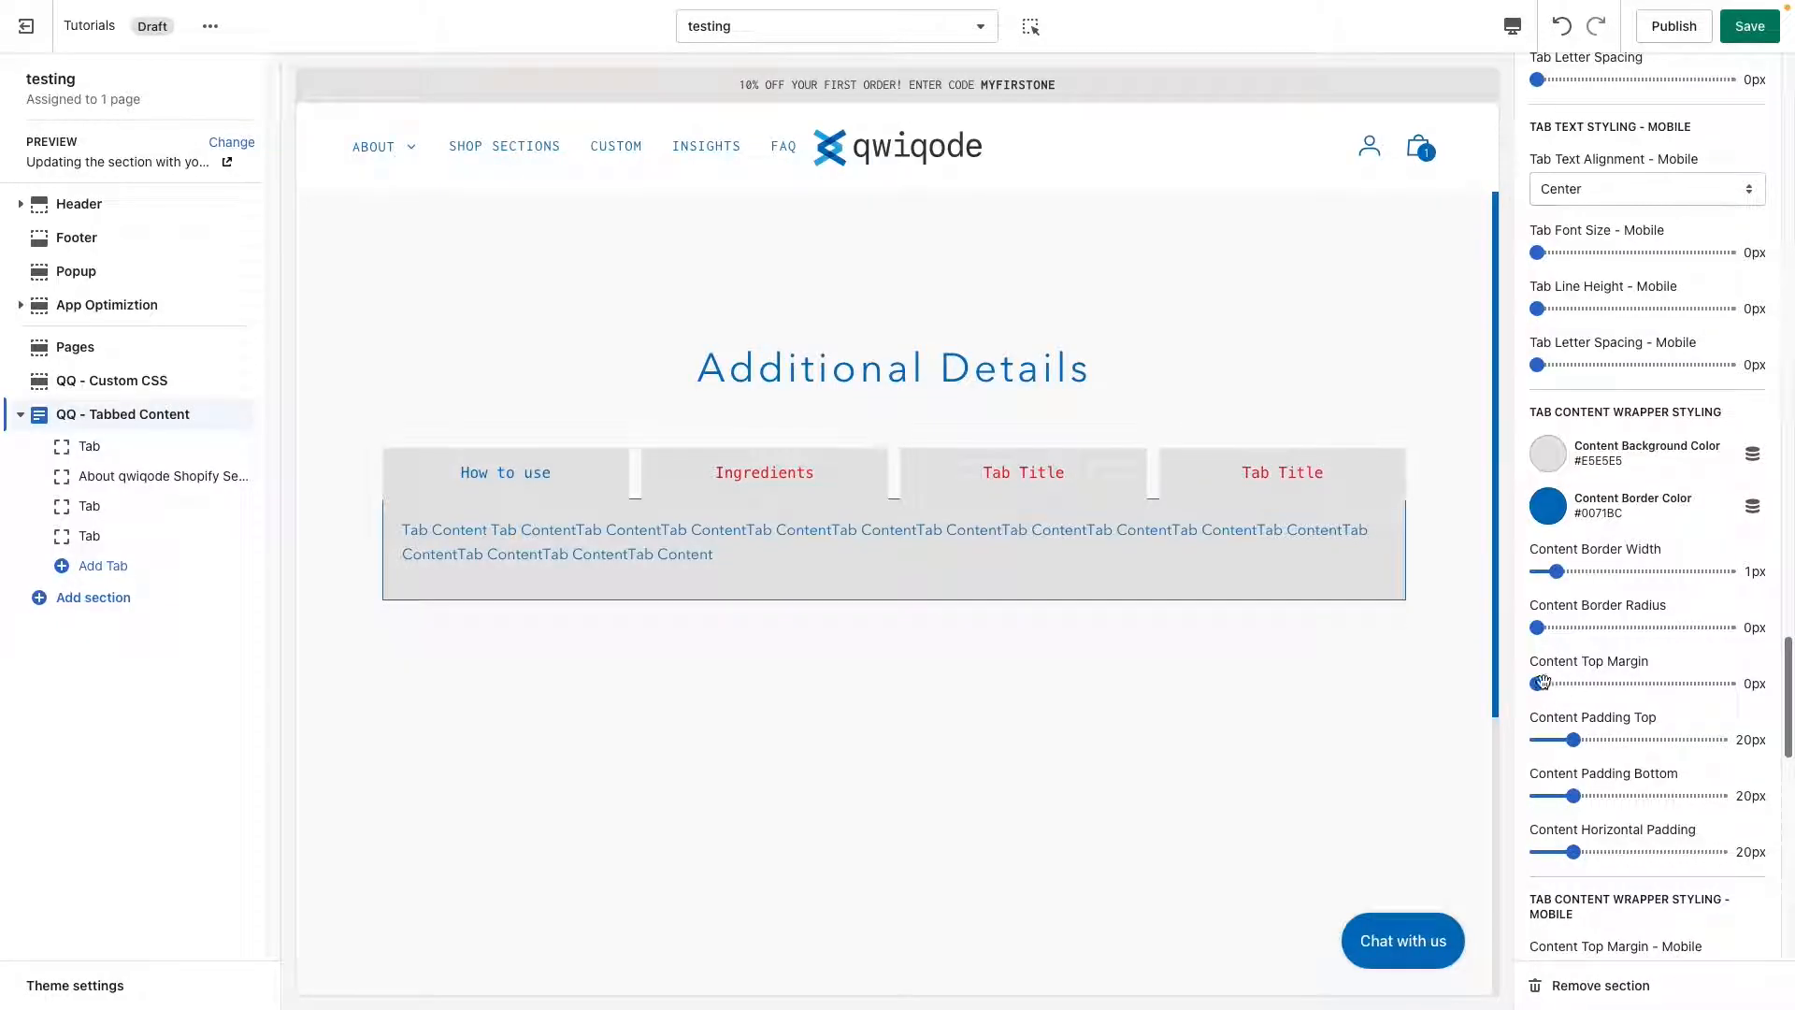
pyautogui.moveTo(1537, 684)
pyautogui.mouseDown()
pyautogui.moveTo(1565, 682)
pyautogui.moveTo(1548, 683)
pyautogui.mouseUp()
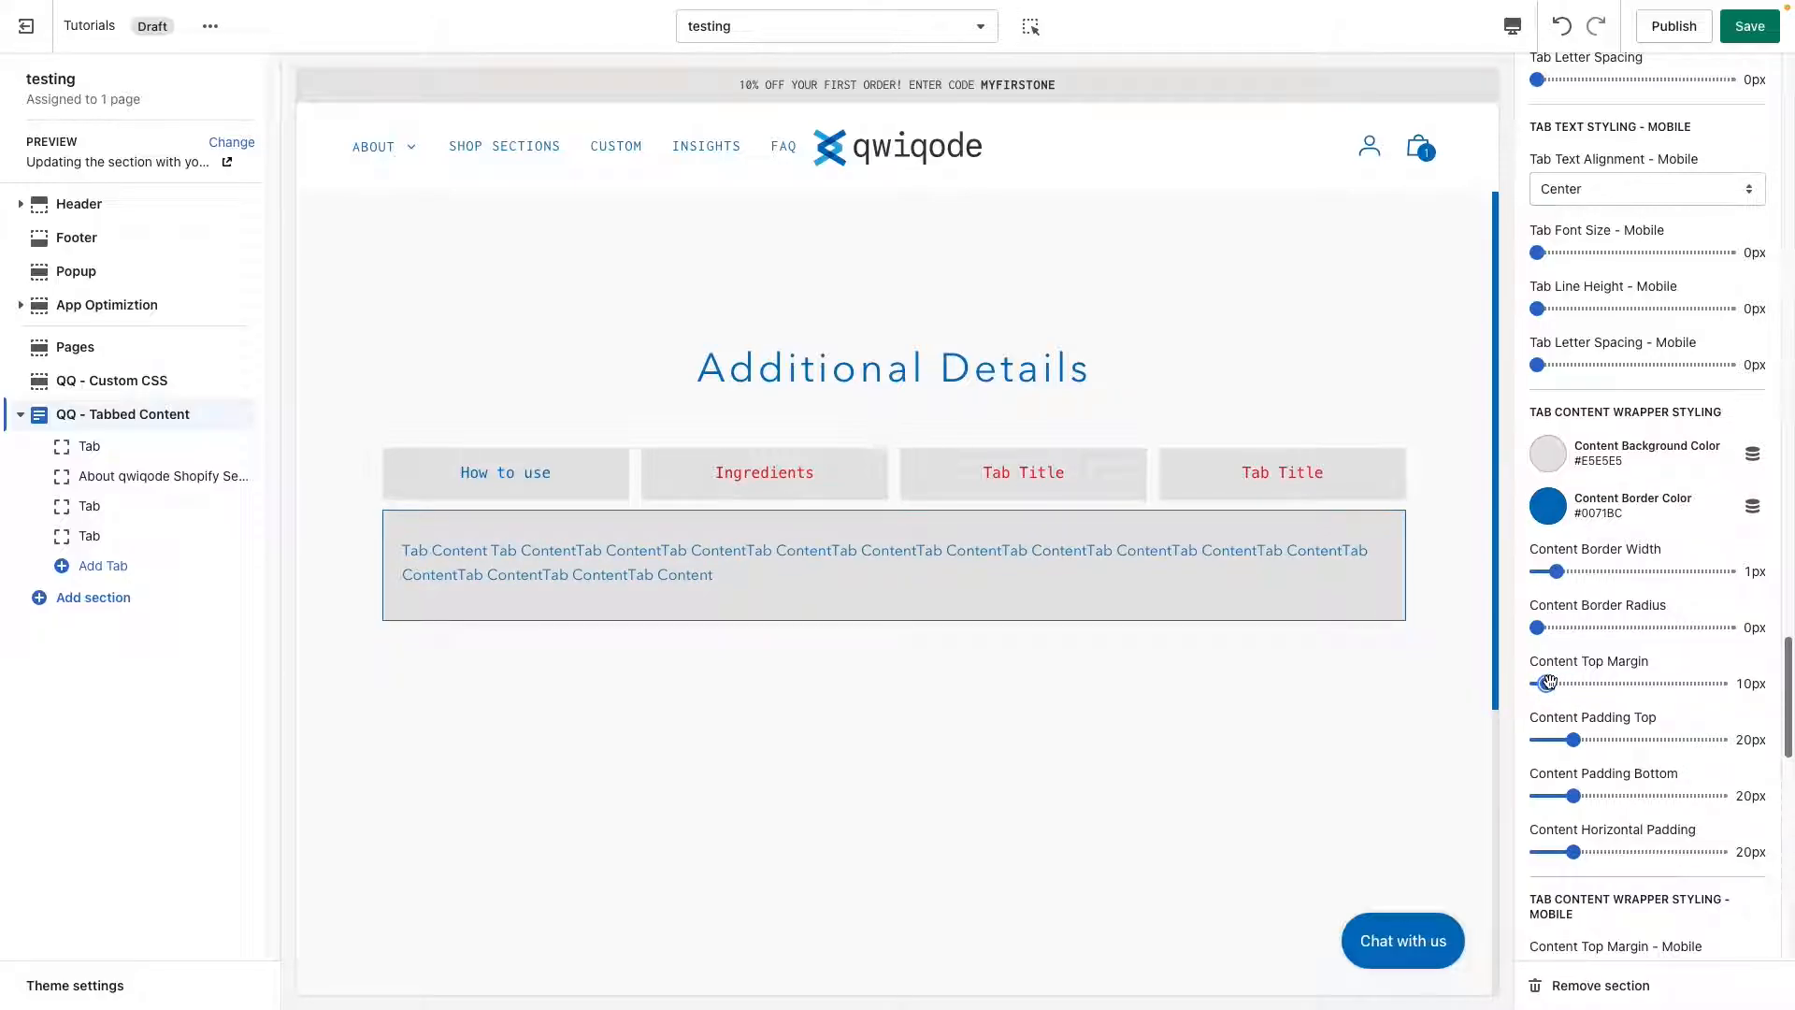
# Clear the content border color to transparent and set the content border radius to 30px.
pyautogui.click(1549, 507)
pyautogui.doubleClick(1658, 309)
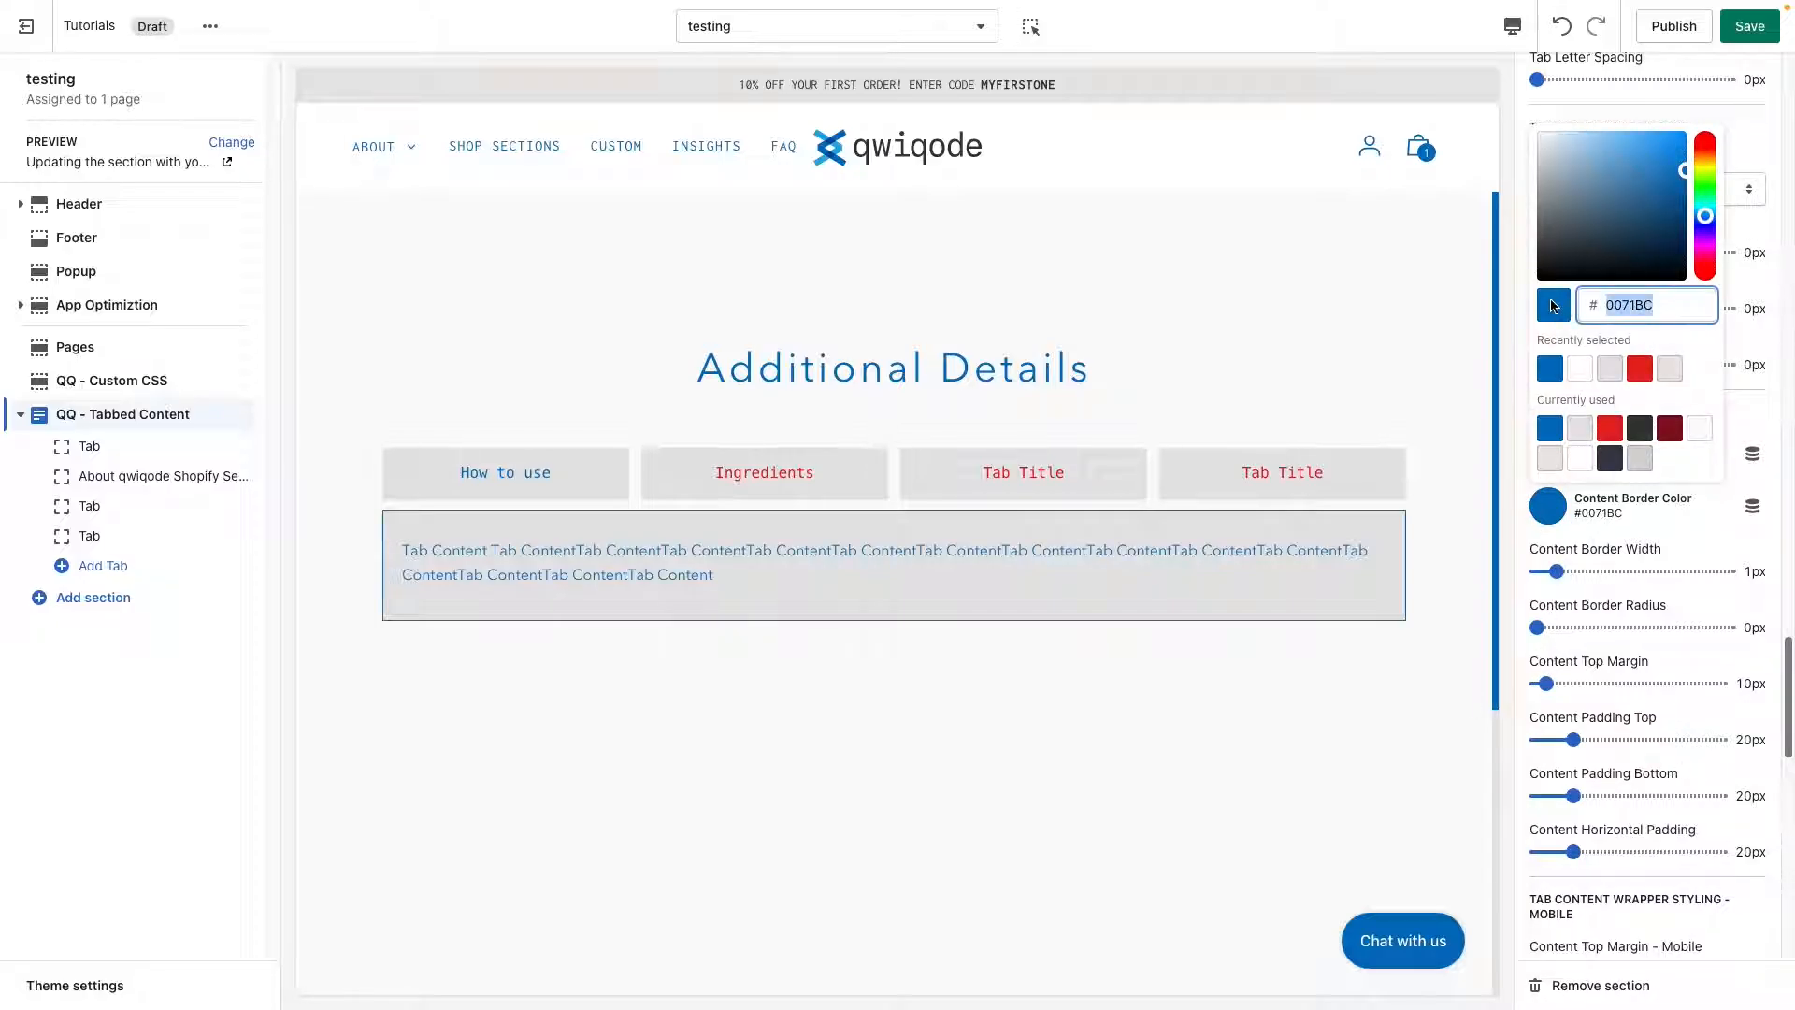
pyautogui.press('BackSpace')
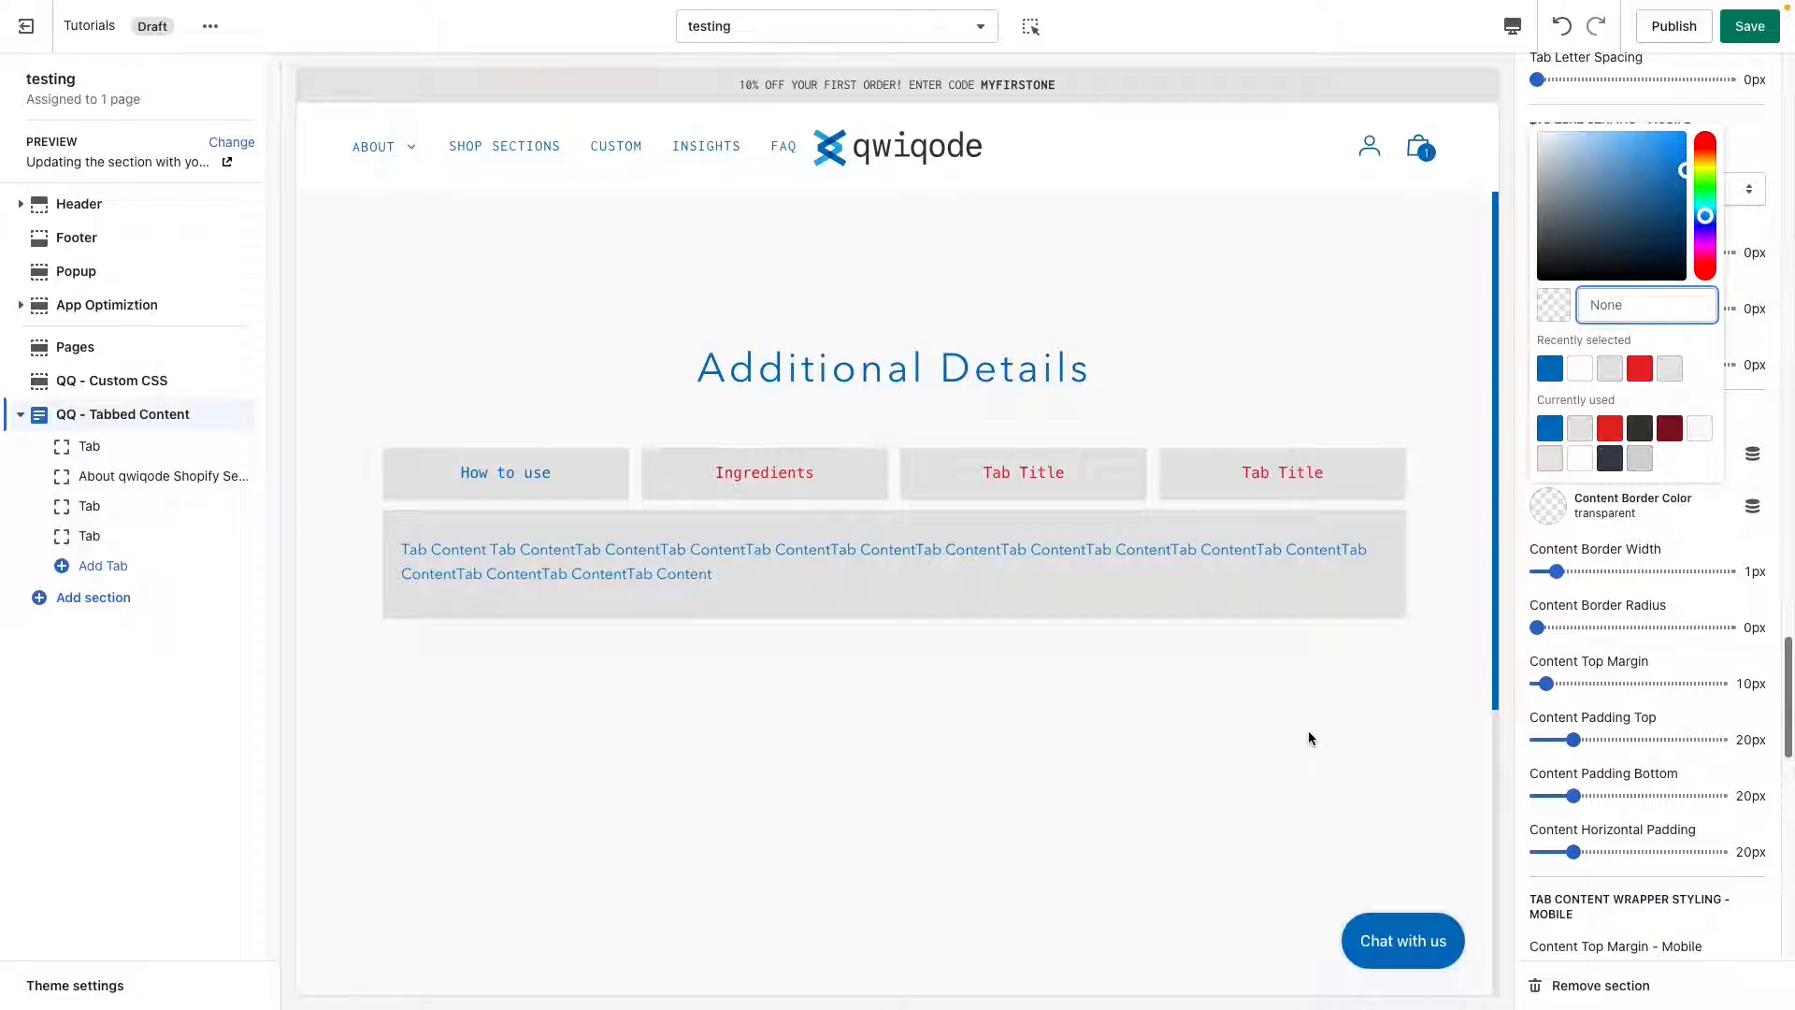
pyautogui.click(1707, 531)
pyautogui.click(1575, 629)
pyautogui.moveTo(1584, 629); pyautogui.dragTo(1596, 626)
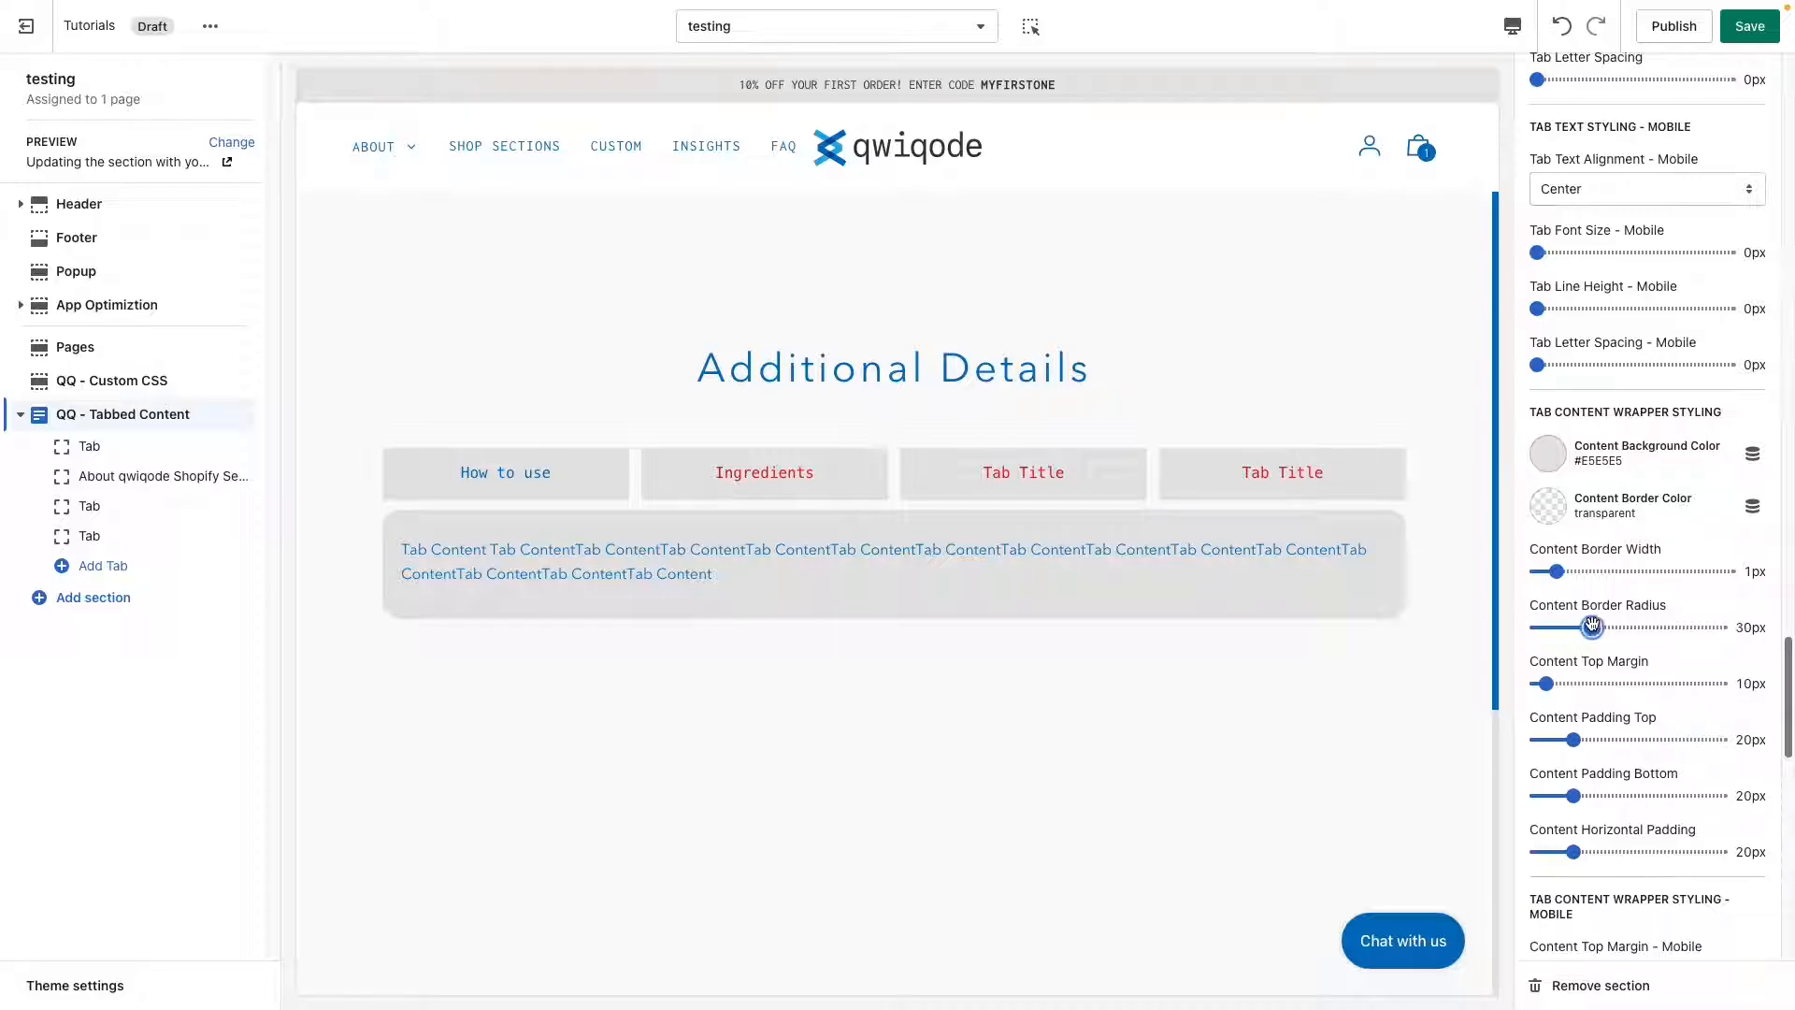
# Set the content border width to 3px and the content border color to the dark gray #373833.
pyautogui.click(1600, 573)
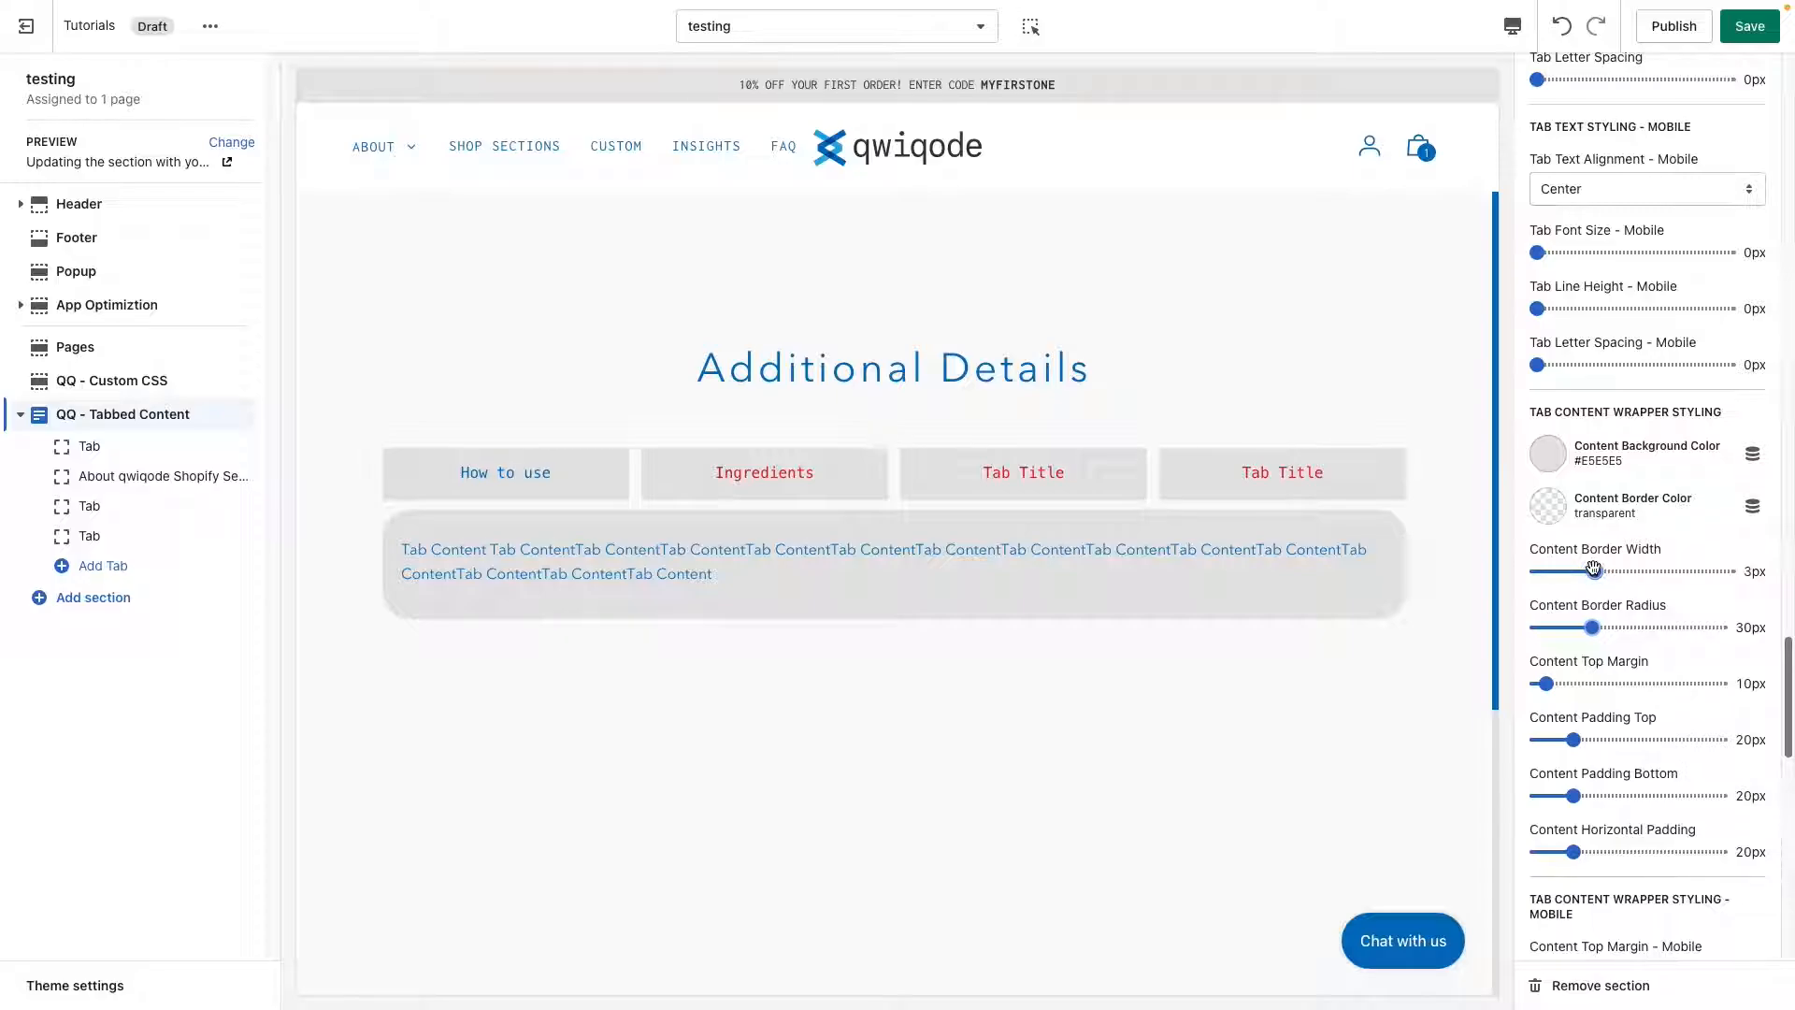
pyautogui.click(1550, 505)
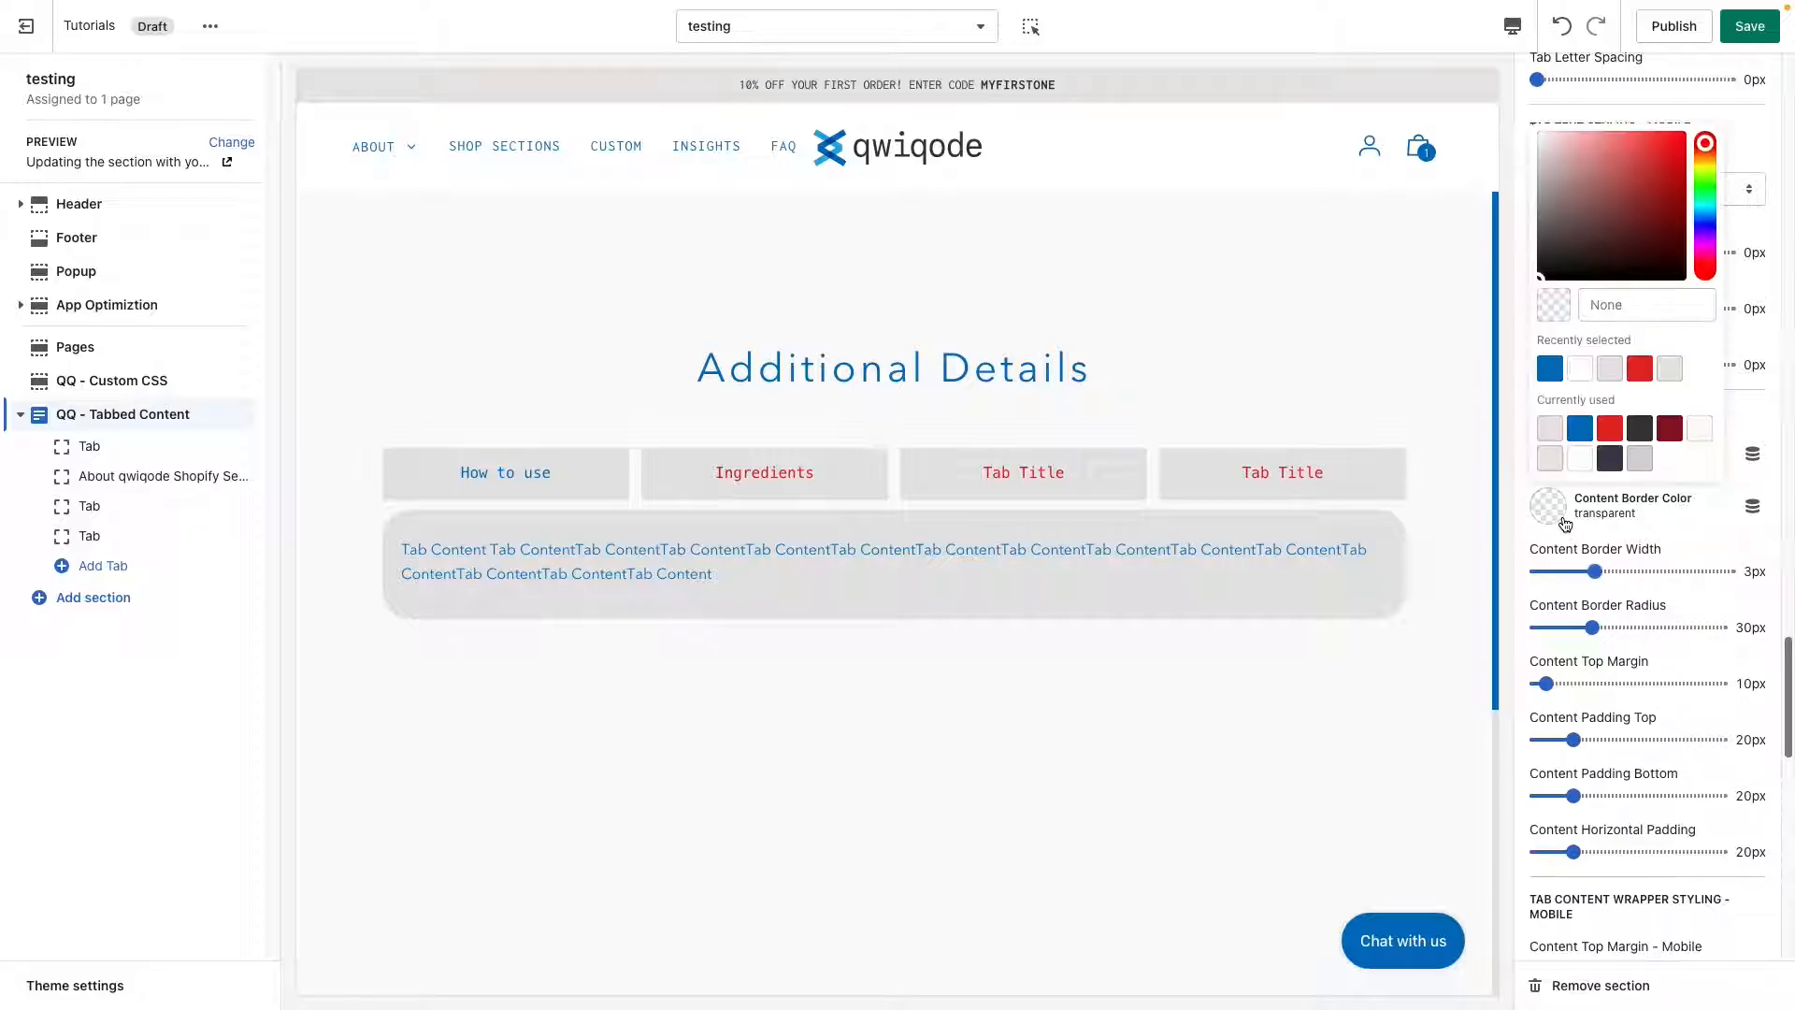
pyautogui.click(1643, 432)
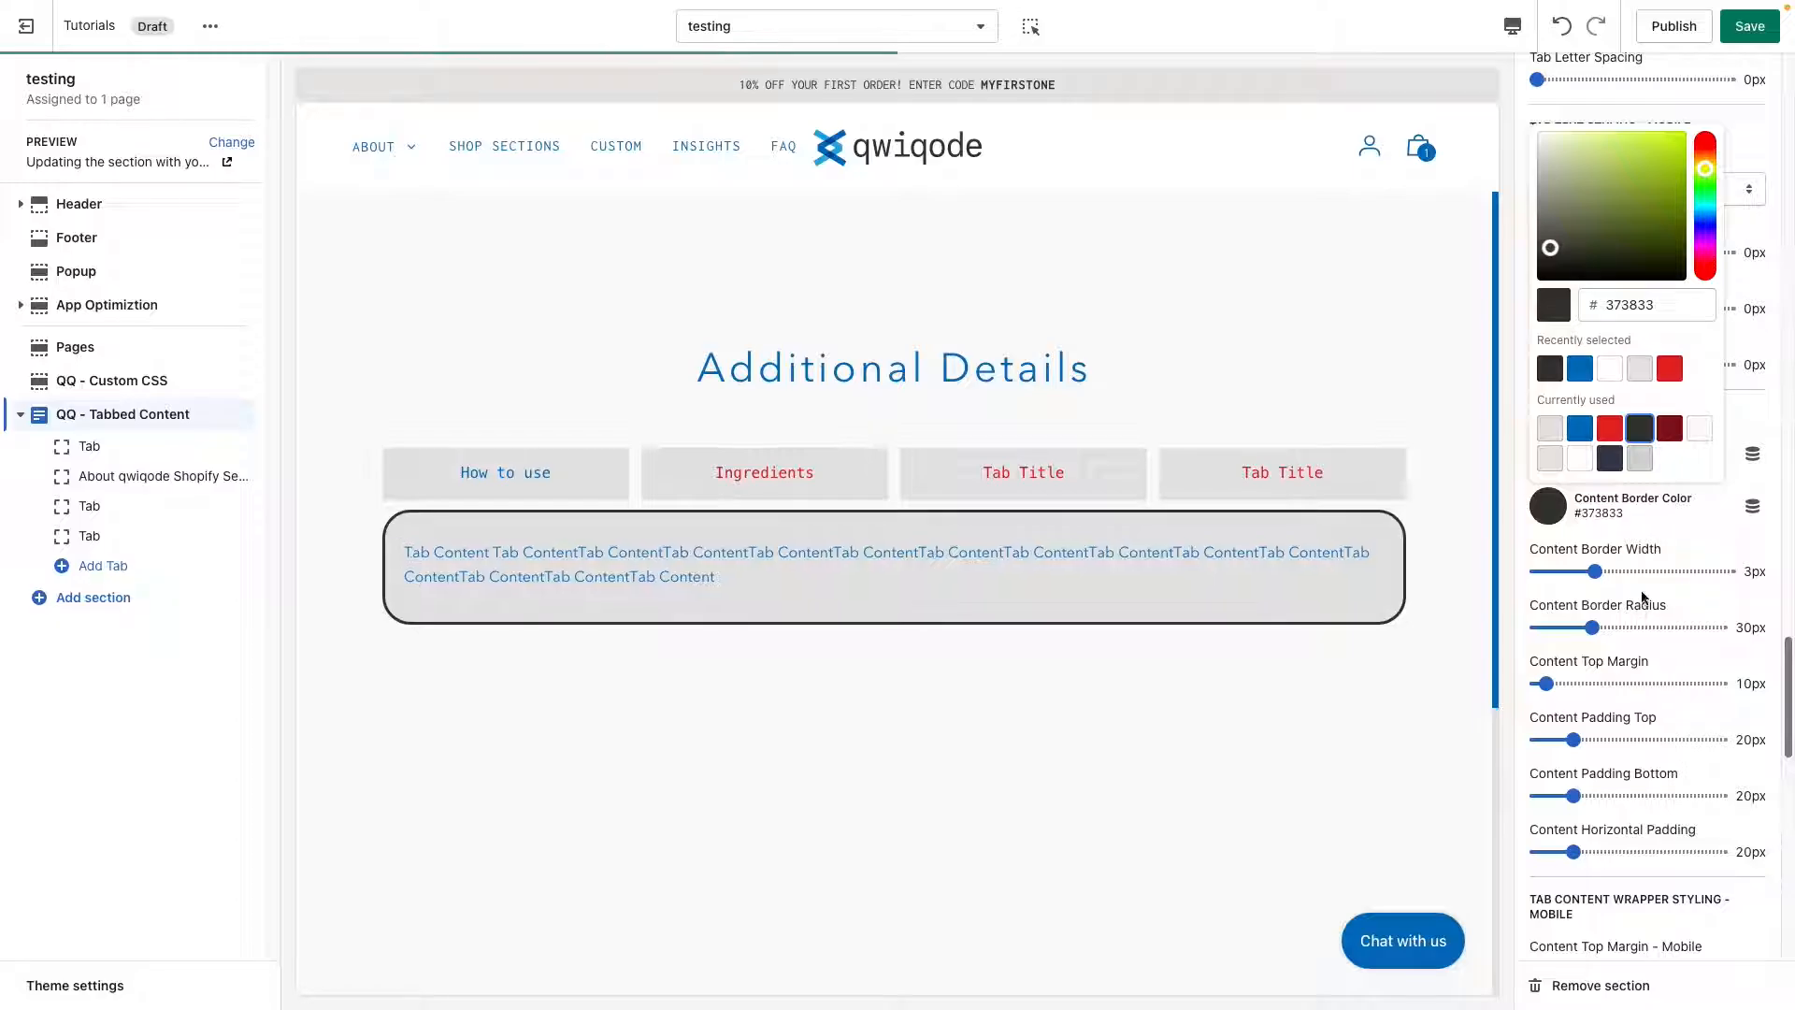
# Set the content border width to 1px and clear the content border color to transparent.
pyautogui.moveTo(1594, 572); pyautogui.dragTo(1557, 572)
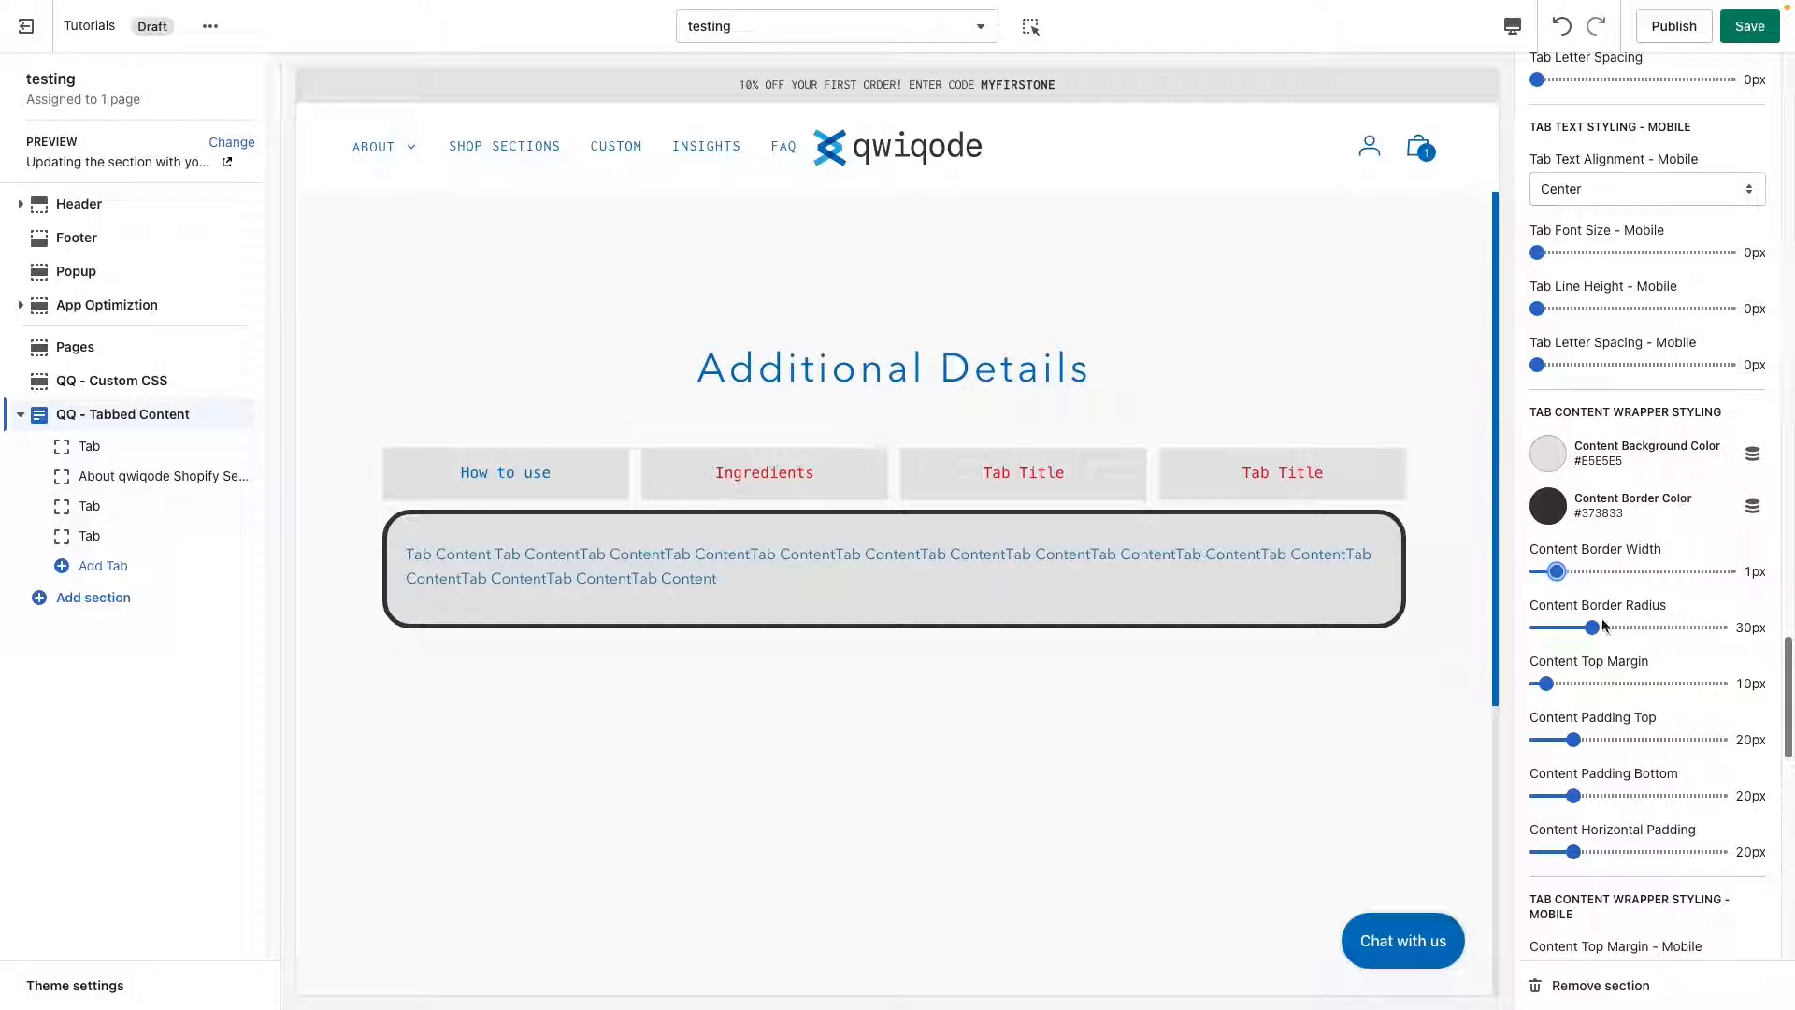
pyautogui.click(1607, 513)
pyautogui.click(1664, 304)
pyautogui.hotkey('ctrl', 'a')
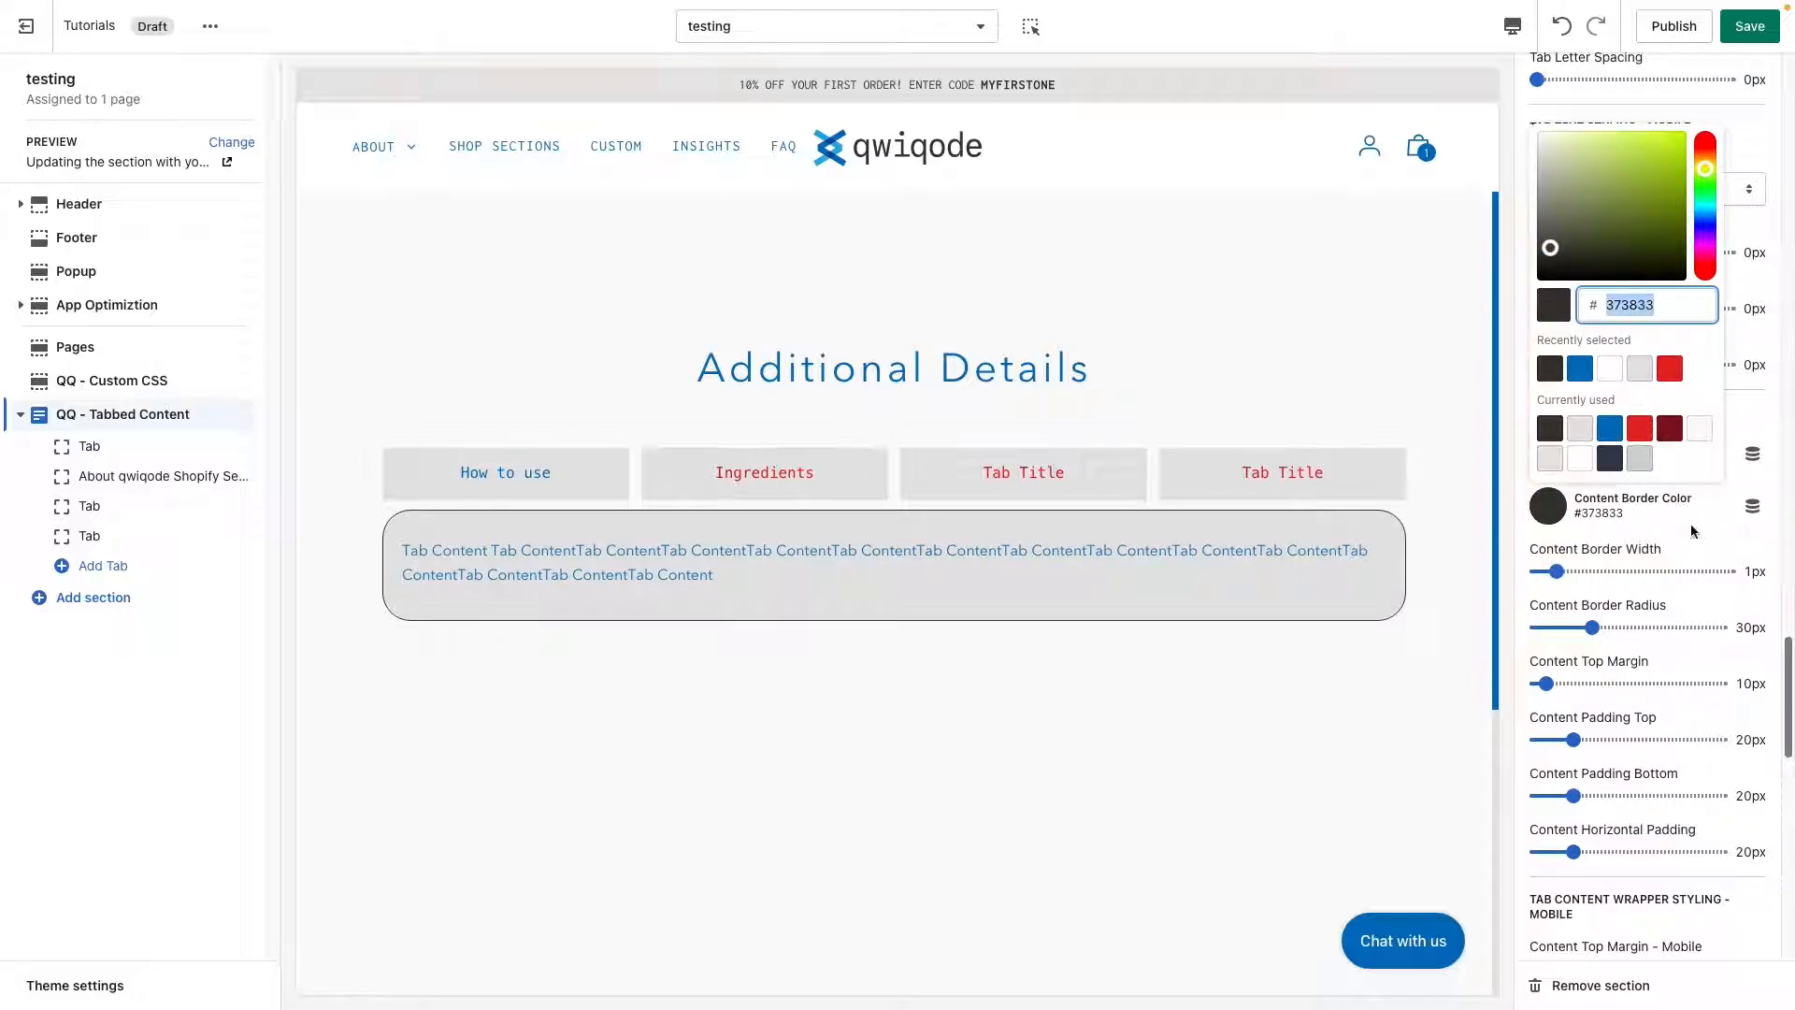
pyautogui.press('BackSpace')
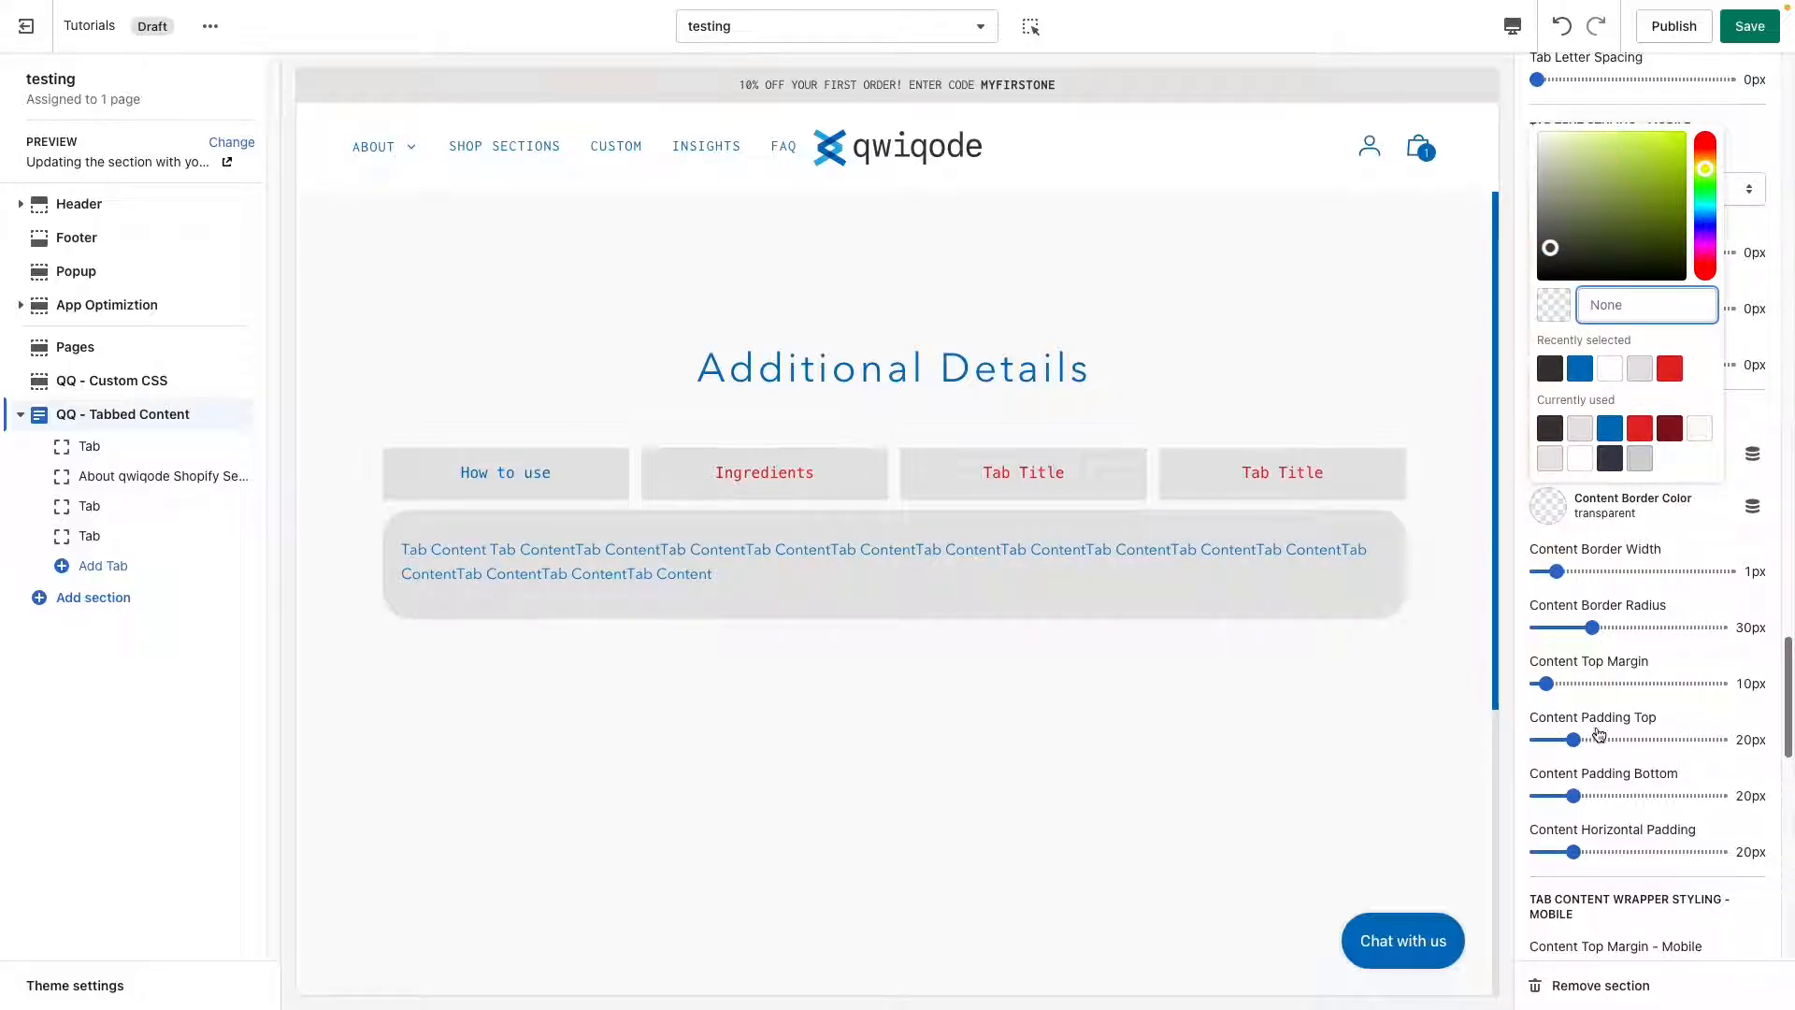
# Set the content padding top and bottom to 40px and the content horizontal padding to 35px.
pyautogui.moveTo(1573, 739); pyautogui.dragTo(1611, 739)
pyautogui.click(1604, 852)
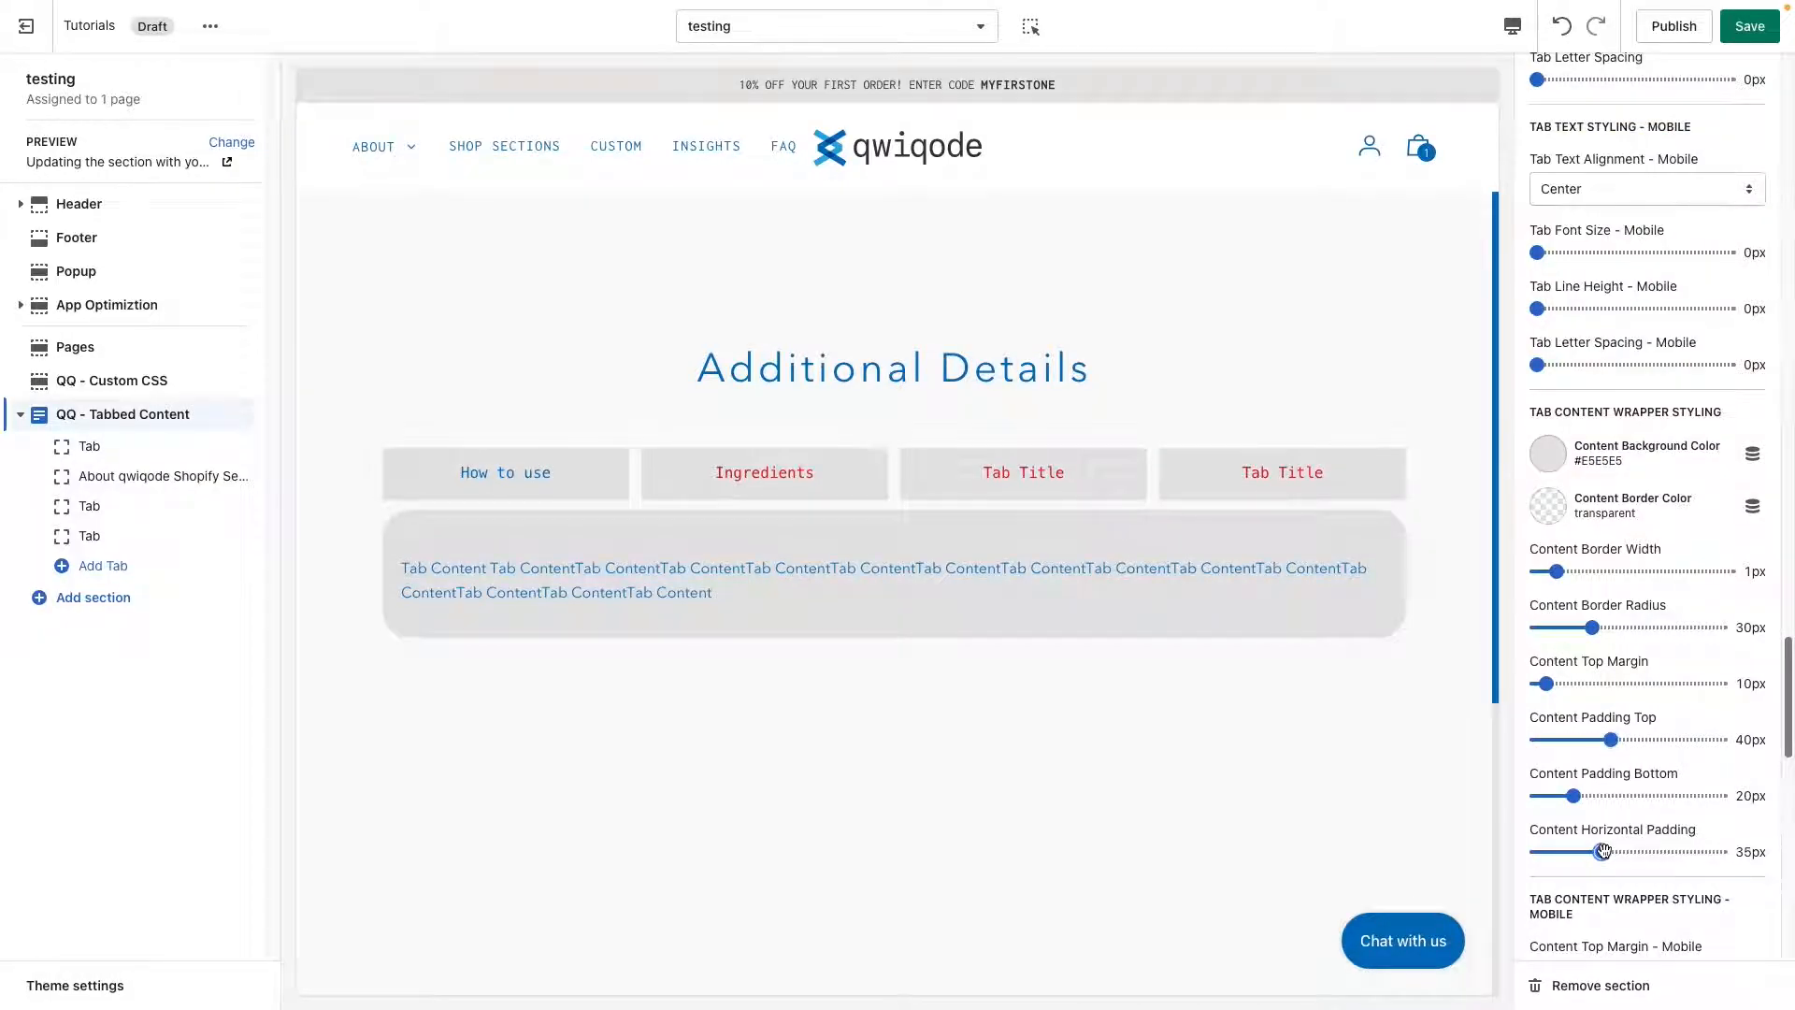
pyautogui.click(1612, 795)
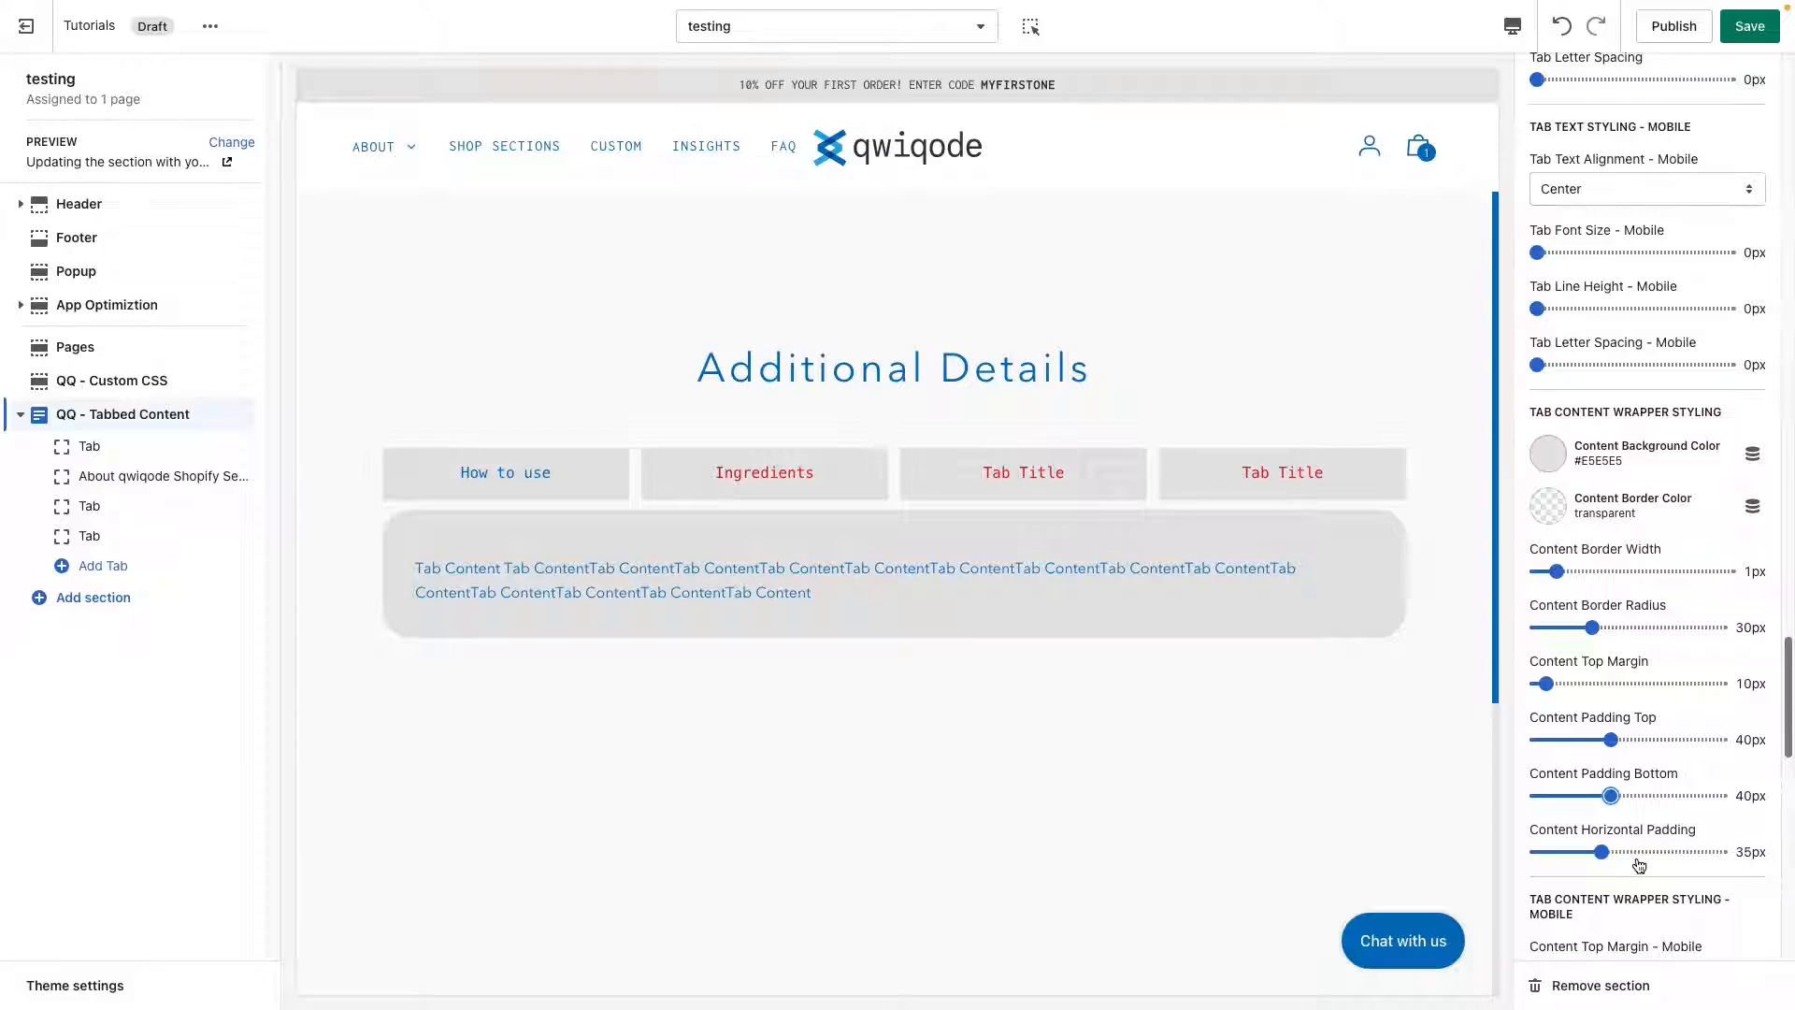
# Try the Center and Right content alignments in the tab content styling and return the alignment to Left.
pyautogui.scroll(-3, 1660, 853)
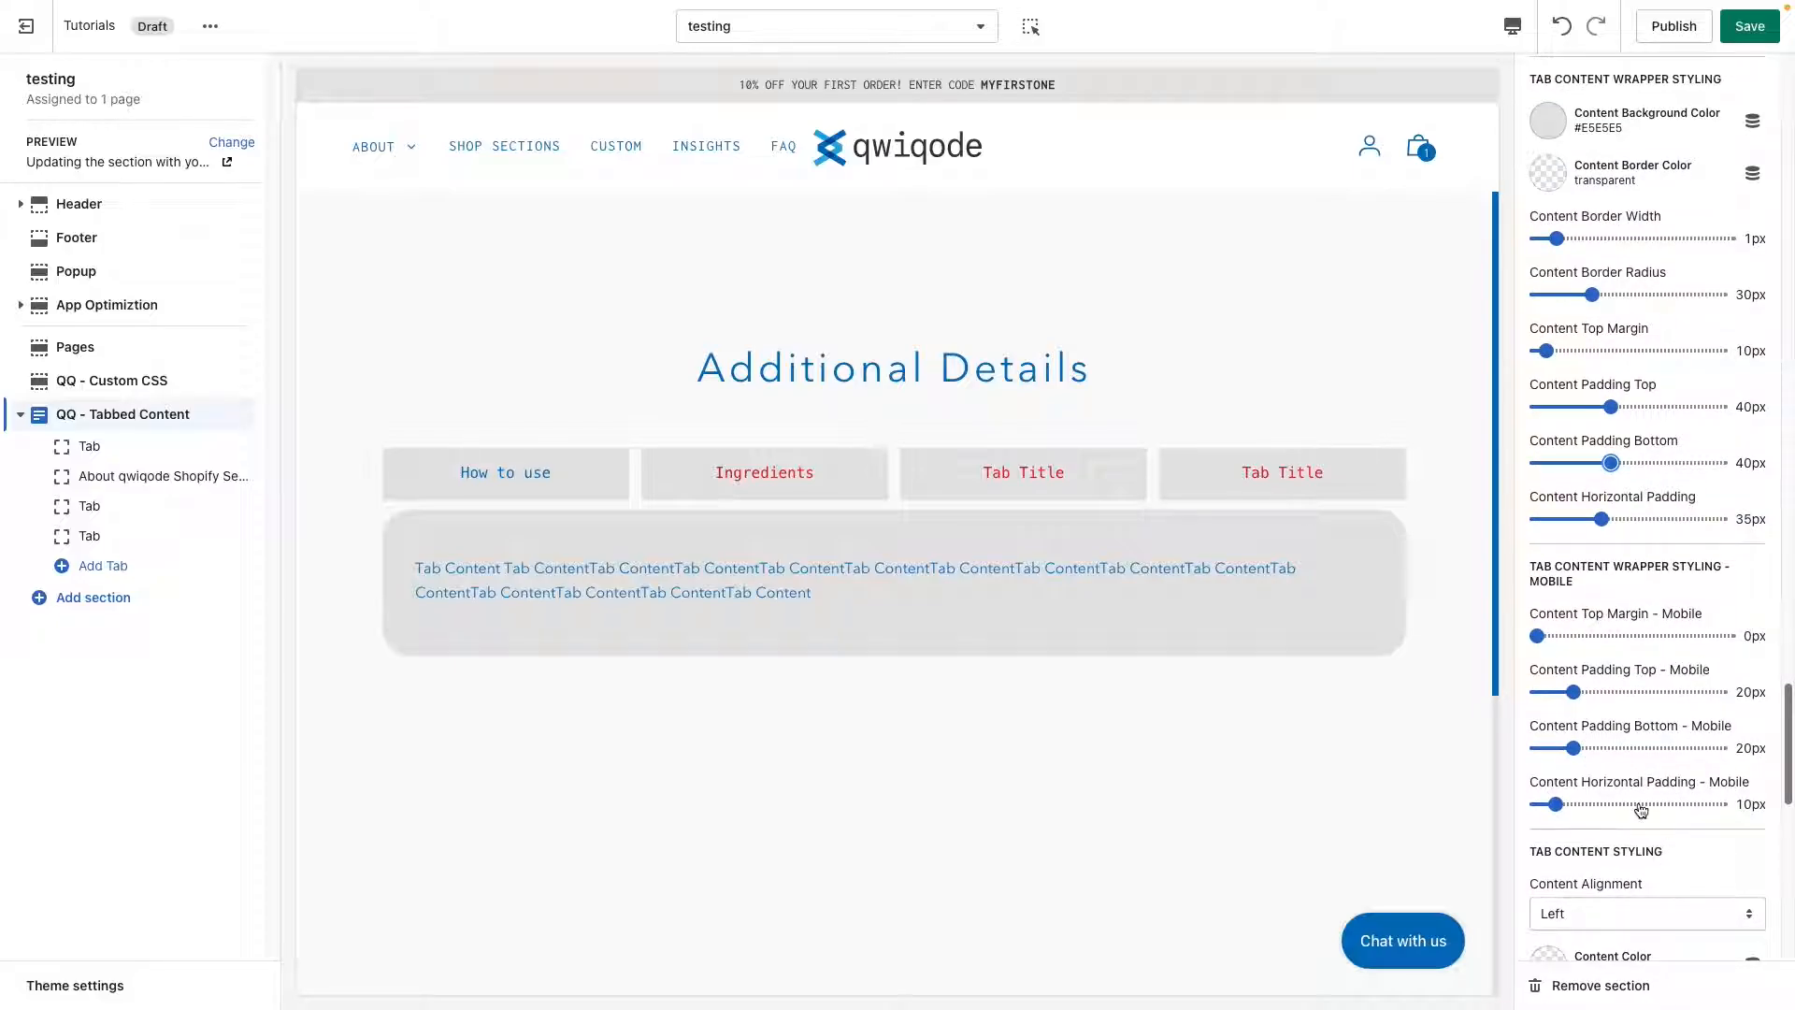
pyautogui.moveTo(1789, 763); pyautogui.dragTo(1790, 854)
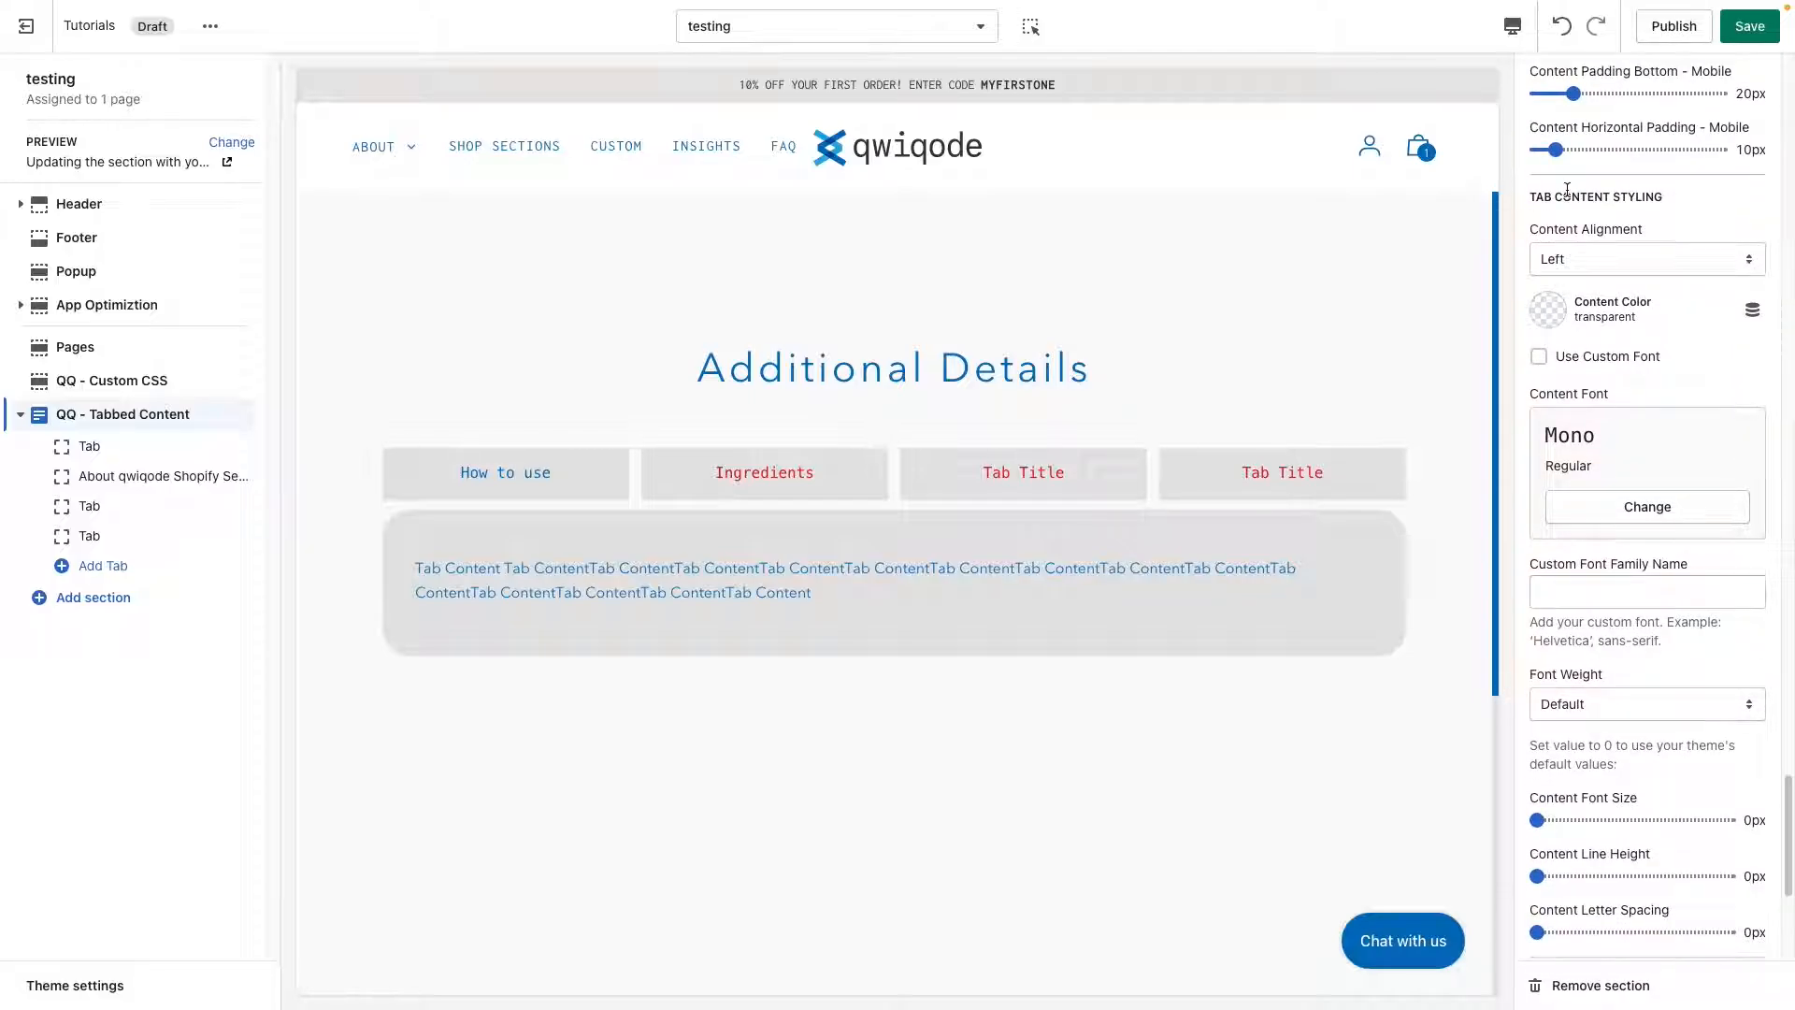
pyautogui.click(1582, 255)
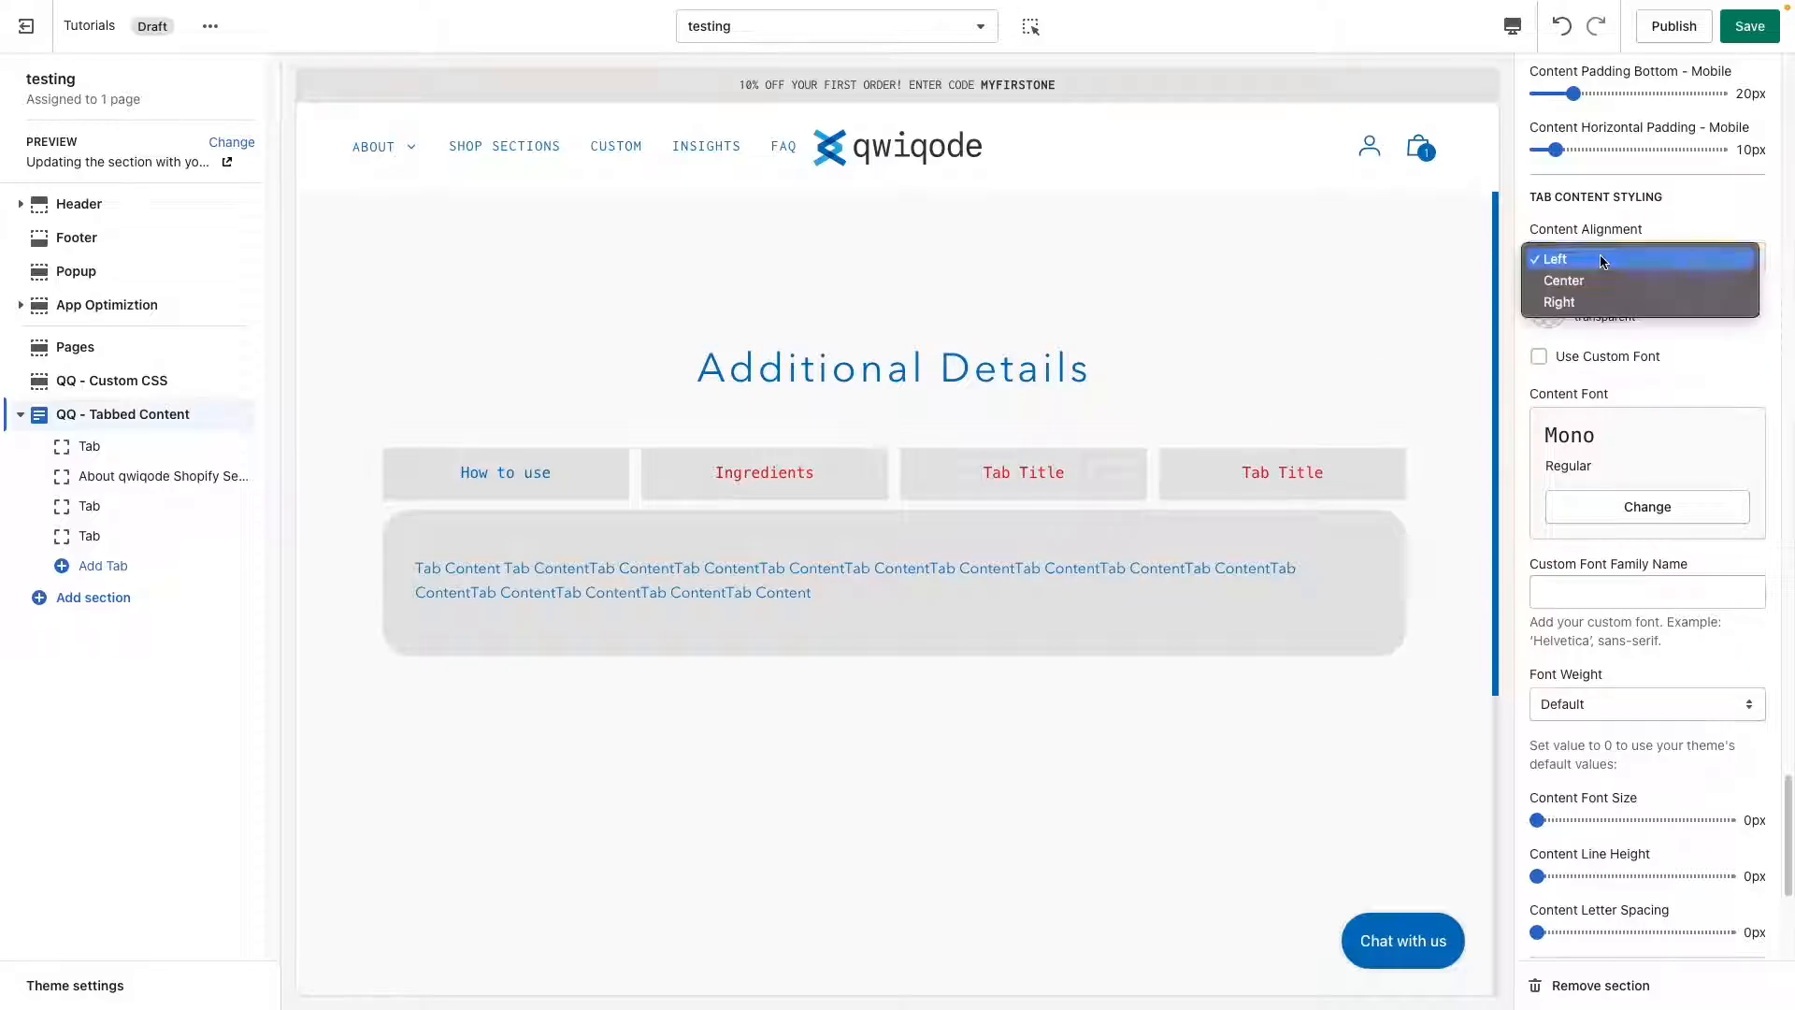
pyautogui.click(1601, 281)
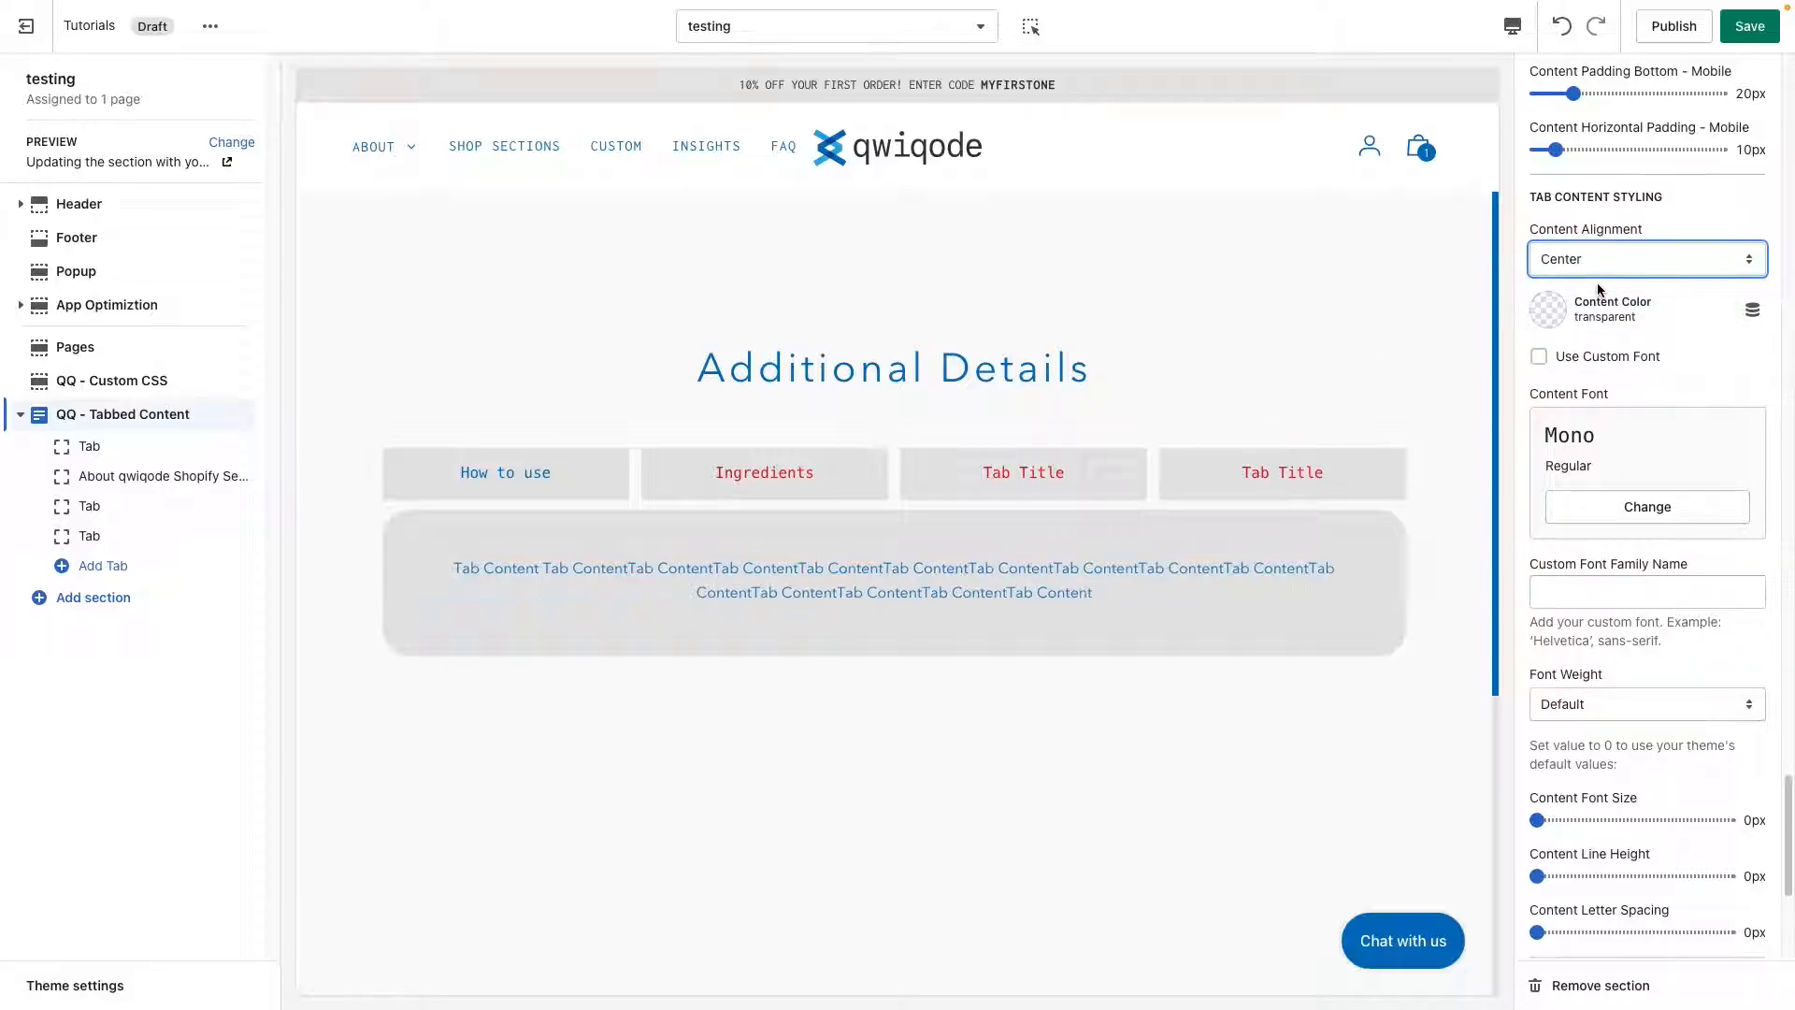
pyautogui.click(1601, 265)
pyautogui.click(1603, 281)
pyautogui.click(1603, 272)
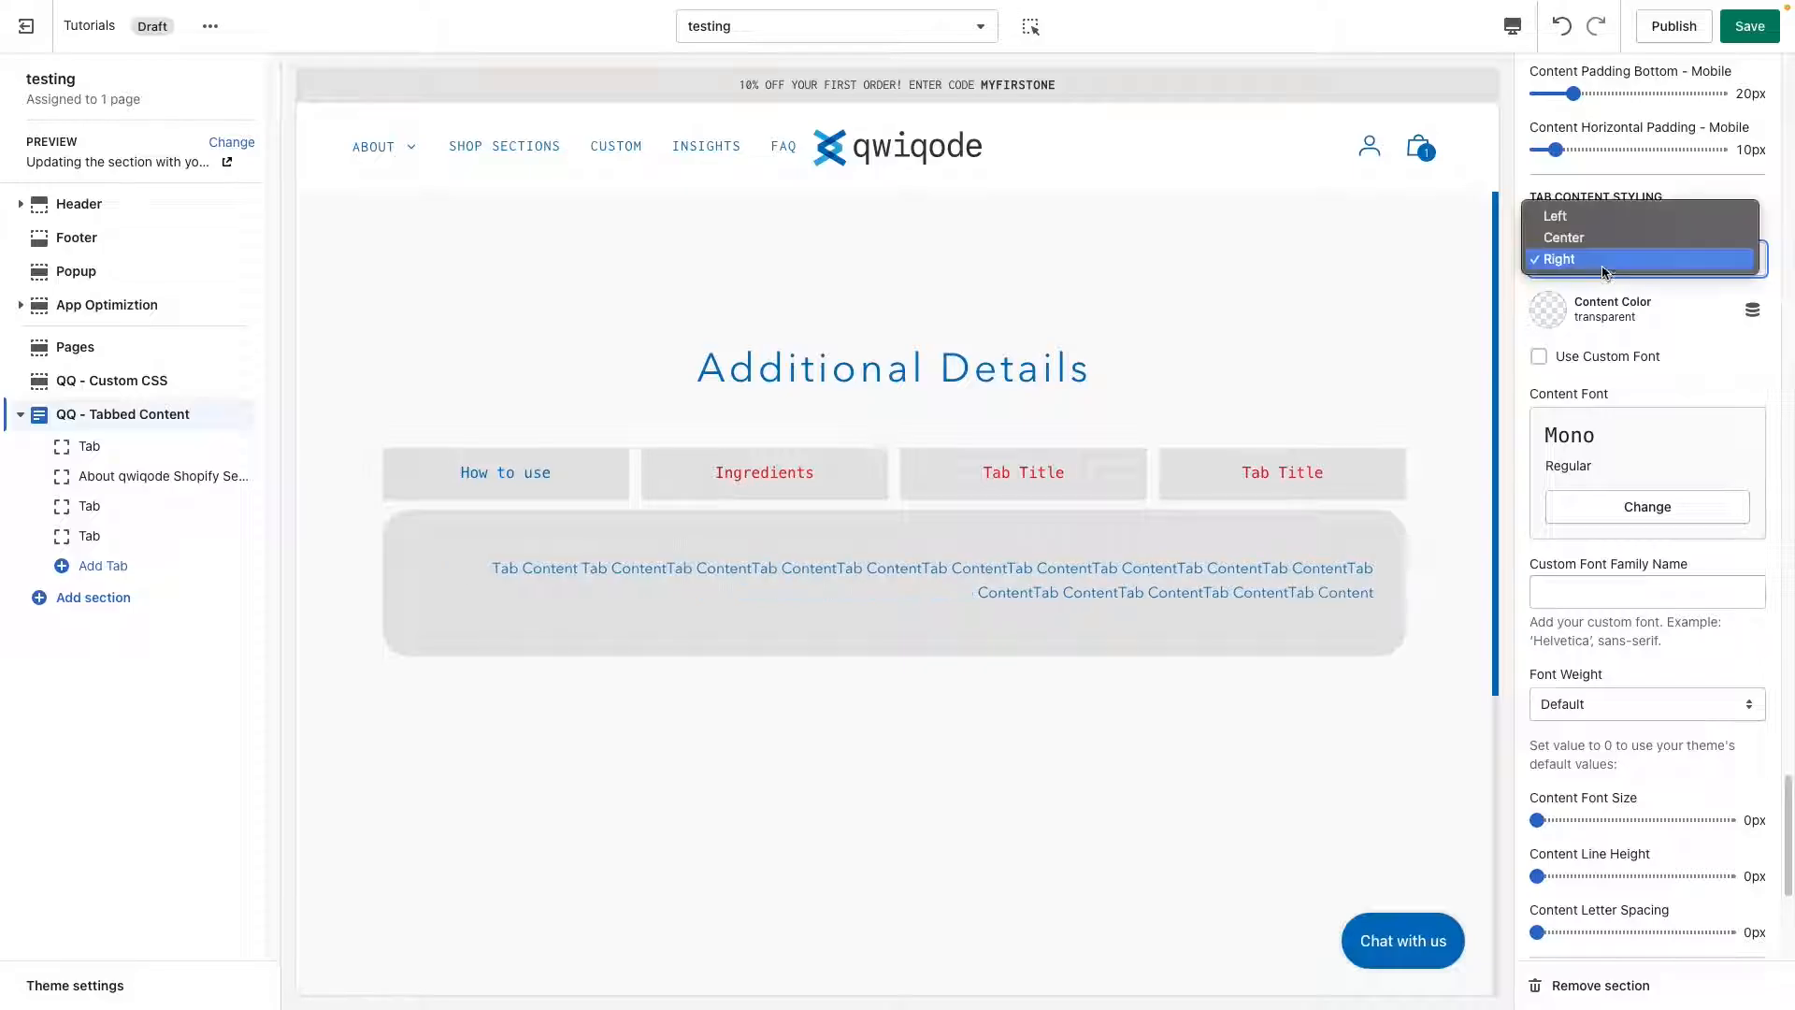
pyautogui.click(1602, 216)
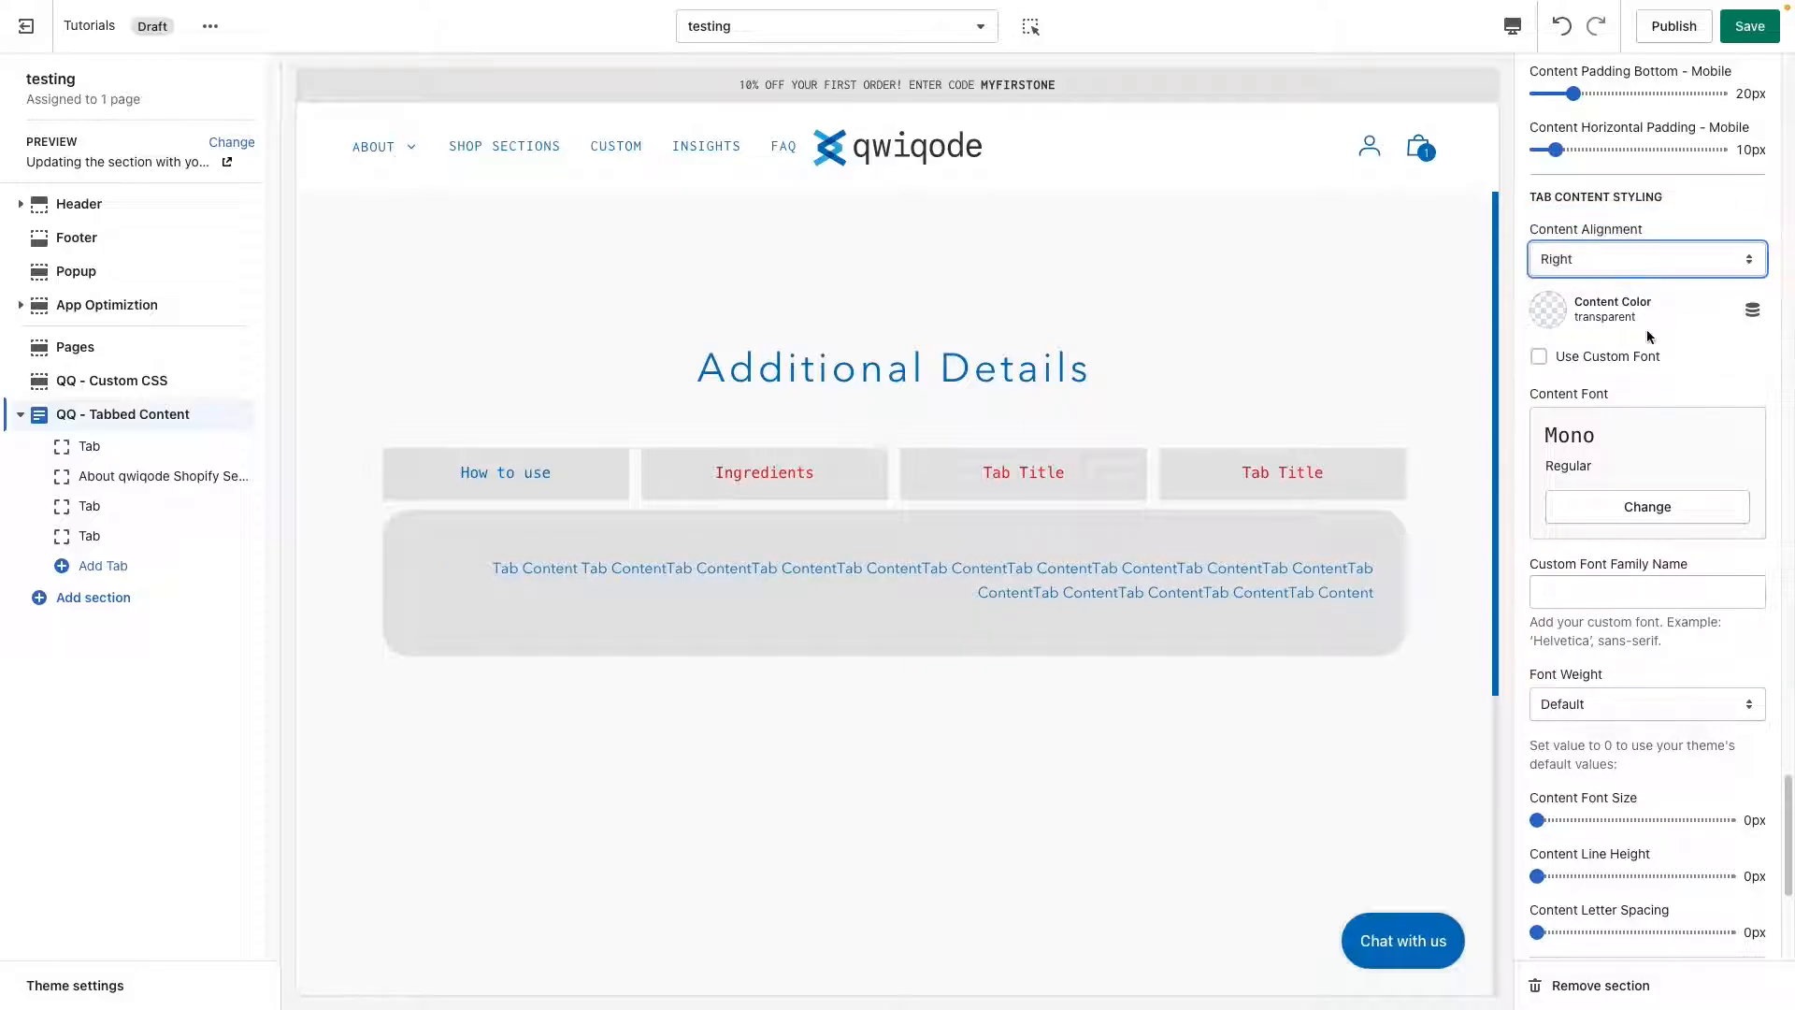
# Set the content color in the tab content styling to the red #E62525.
pyautogui.click(1553, 311)
pyautogui.click(1610, 639)
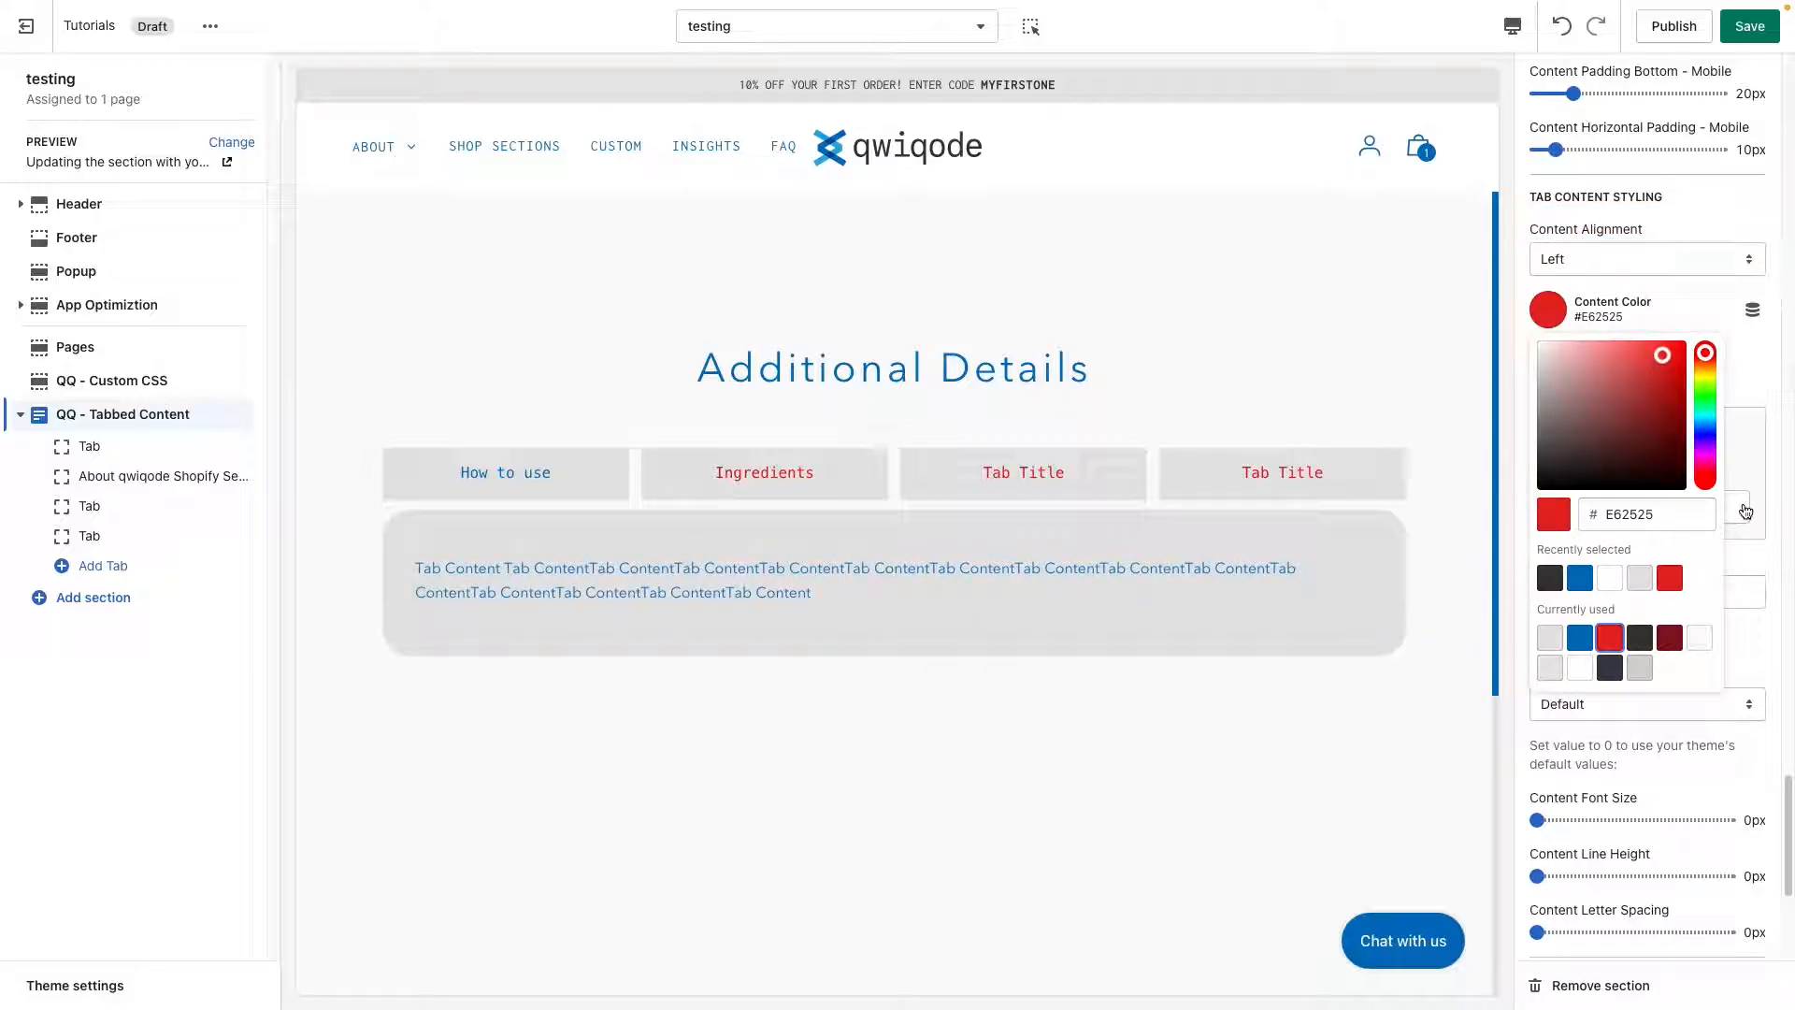
pyautogui.click(1704, 289)
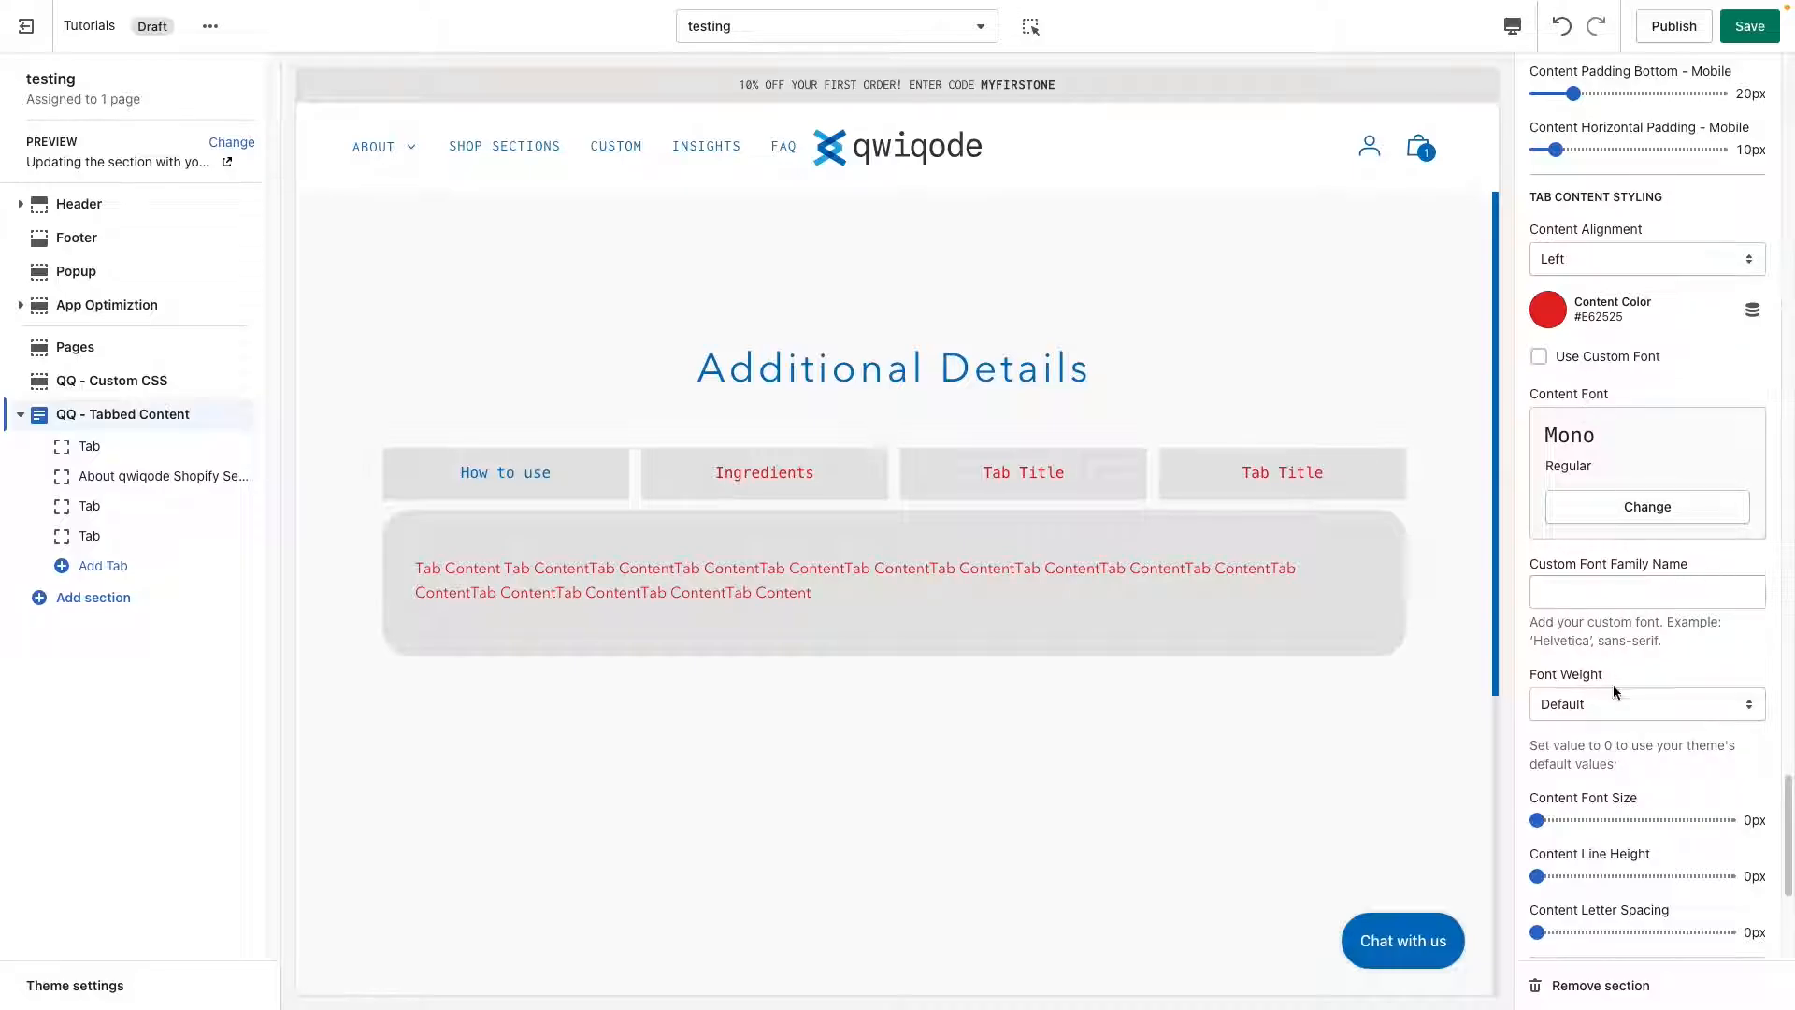
# Review the remaining tab content text, mobile and link settings and preview the content of the Ingredients tab.
pyautogui.scroll(-2, 1627, 720)
pyautogui.scroll(-2, 1653, 733)
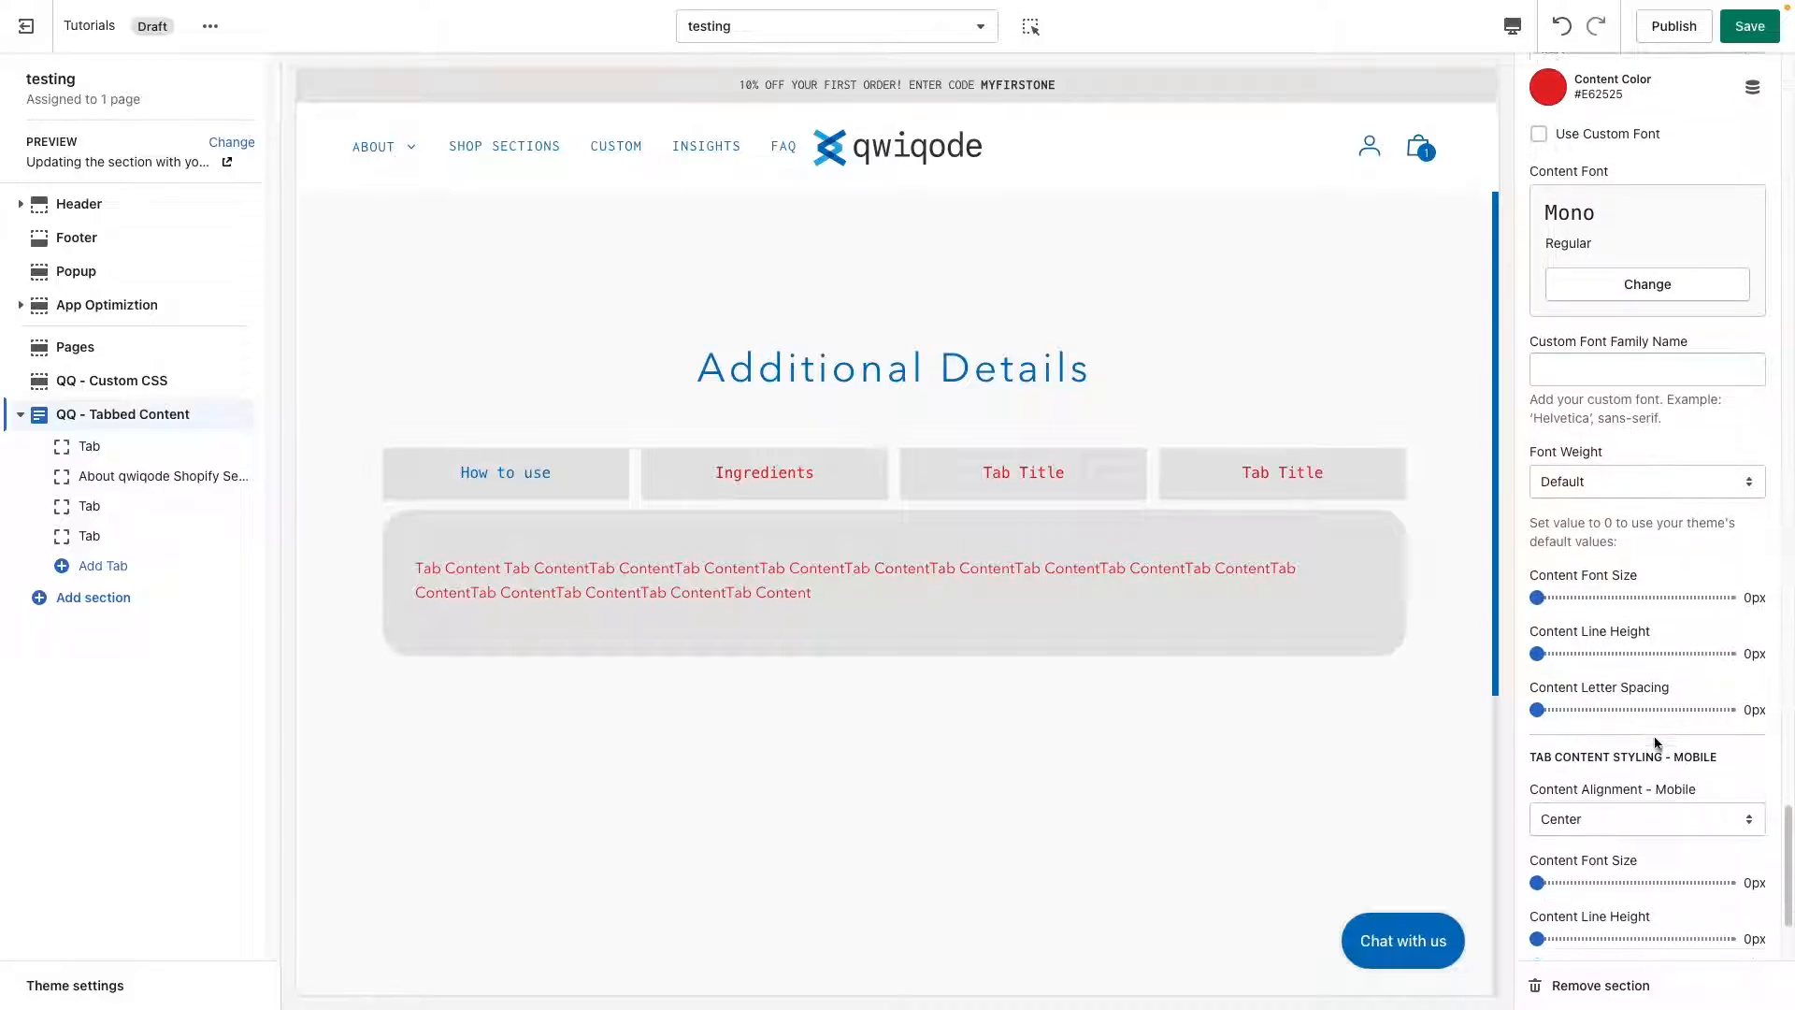
pyautogui.scroll(-1, 1655, 741)
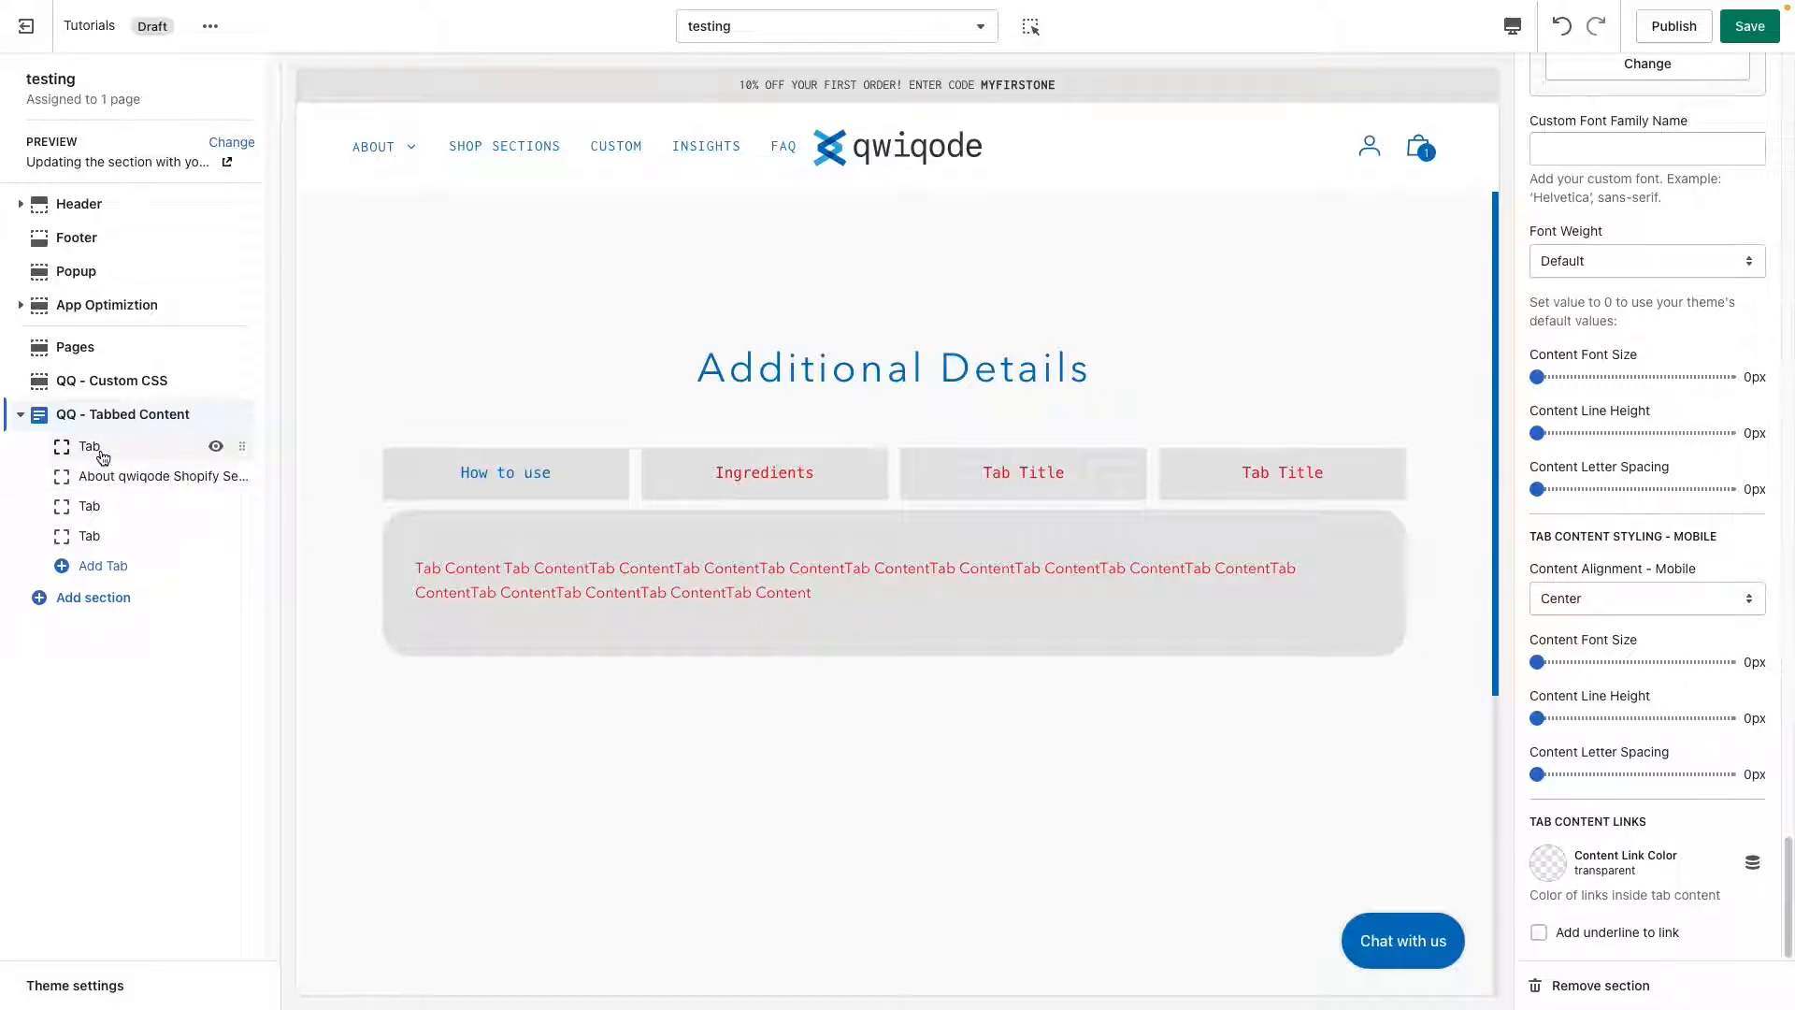
pyautogui.click(749, 483)
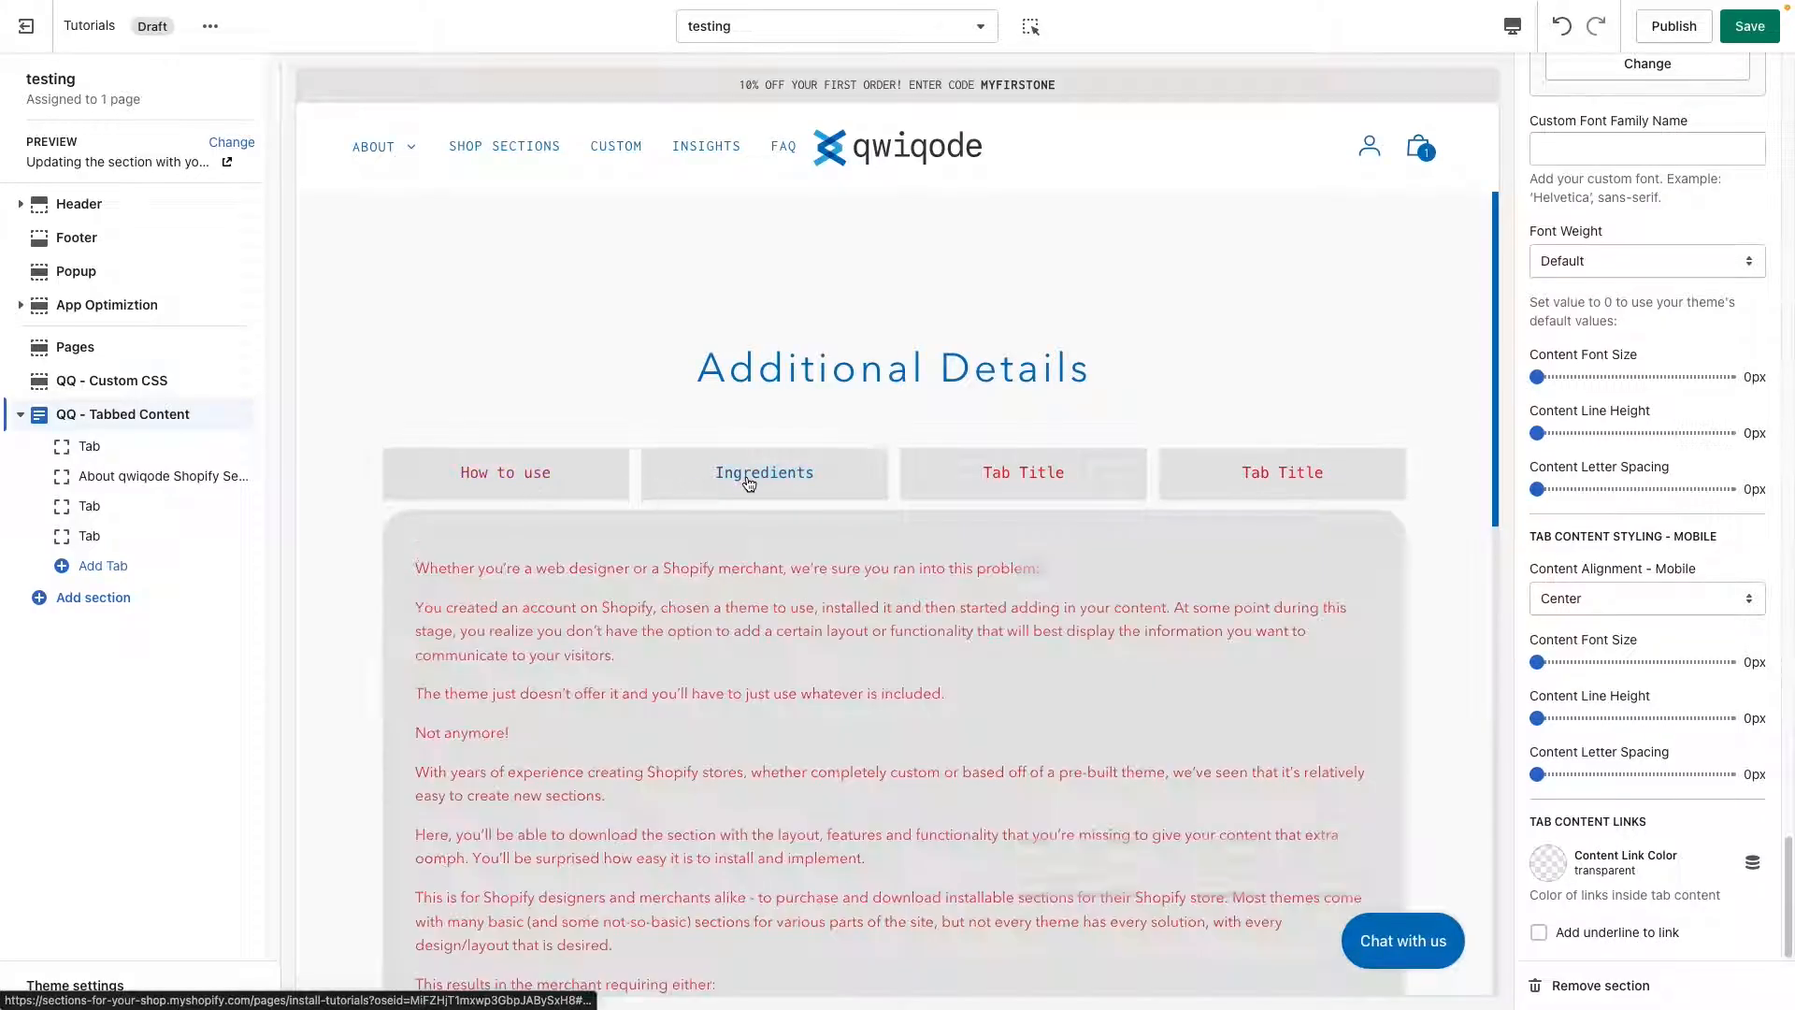
pyautogui.scroll(-4, 744, 720)
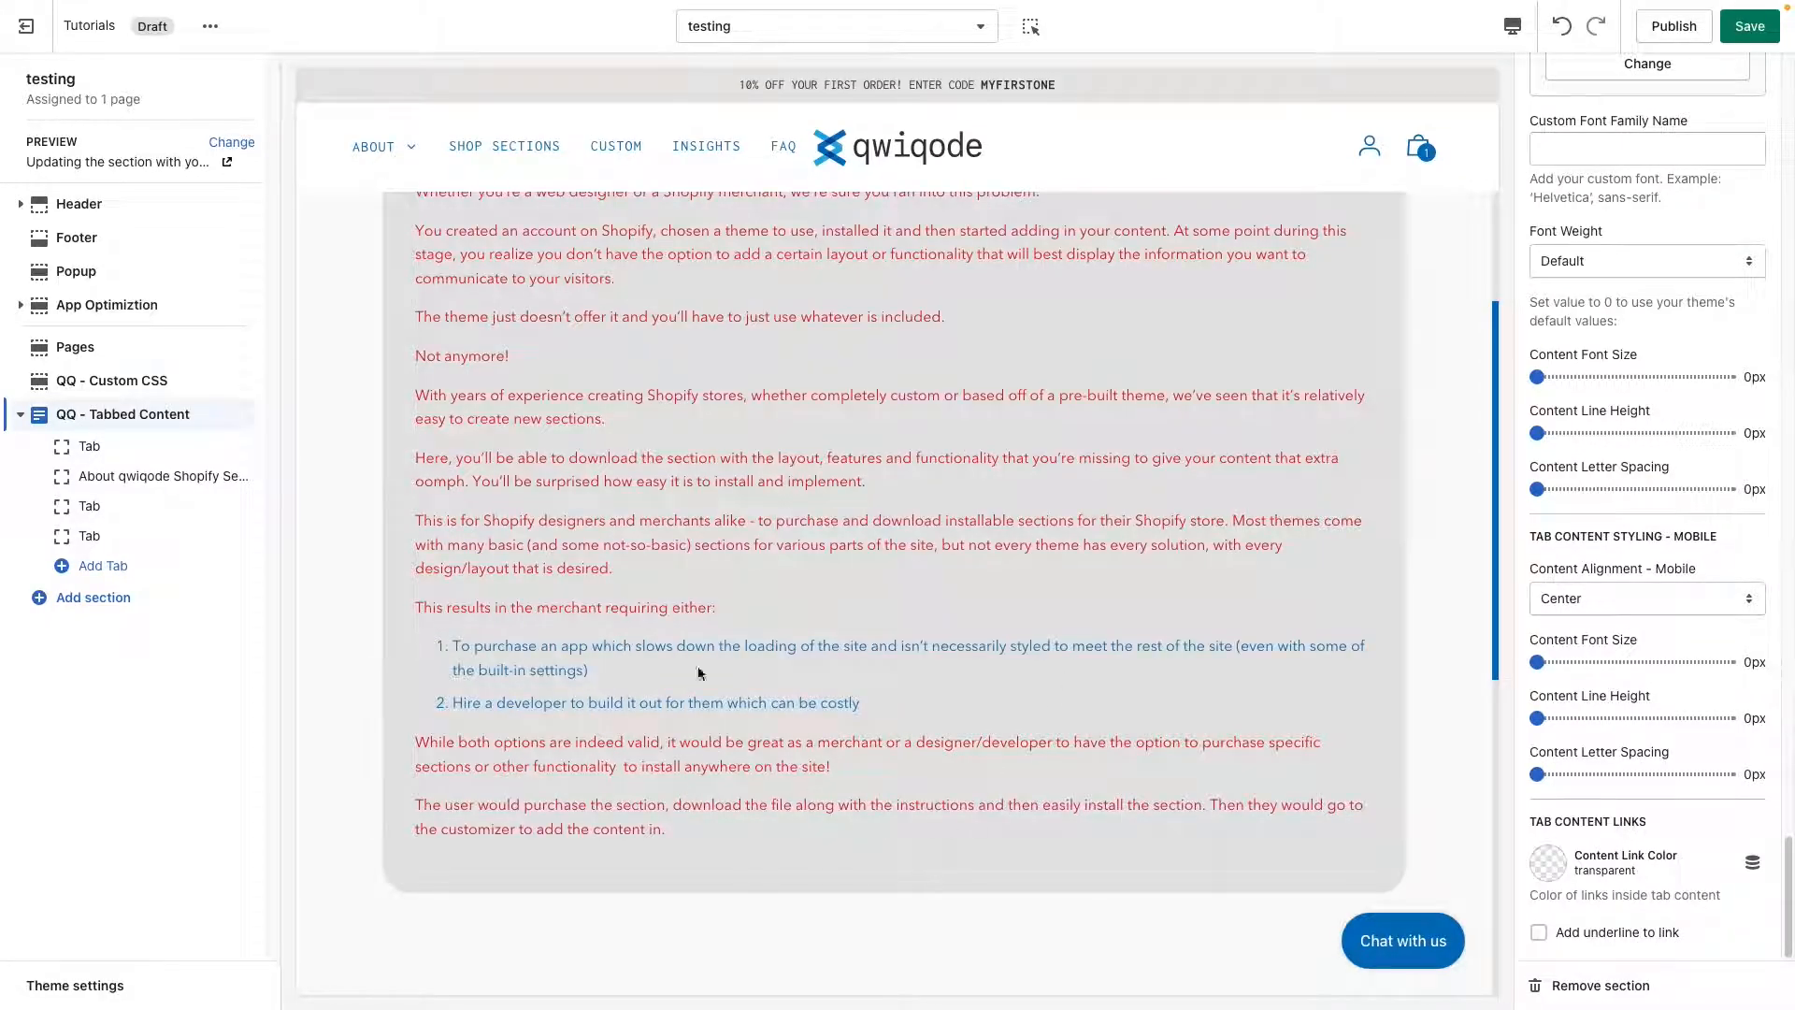
pyautogui.scroll(2, 699, 531)
# Replace one ContentTab word in the How to use tab's content with the linked text "This is a link" pointing to the Accessibility page.
pyautogui.click(89, 447)
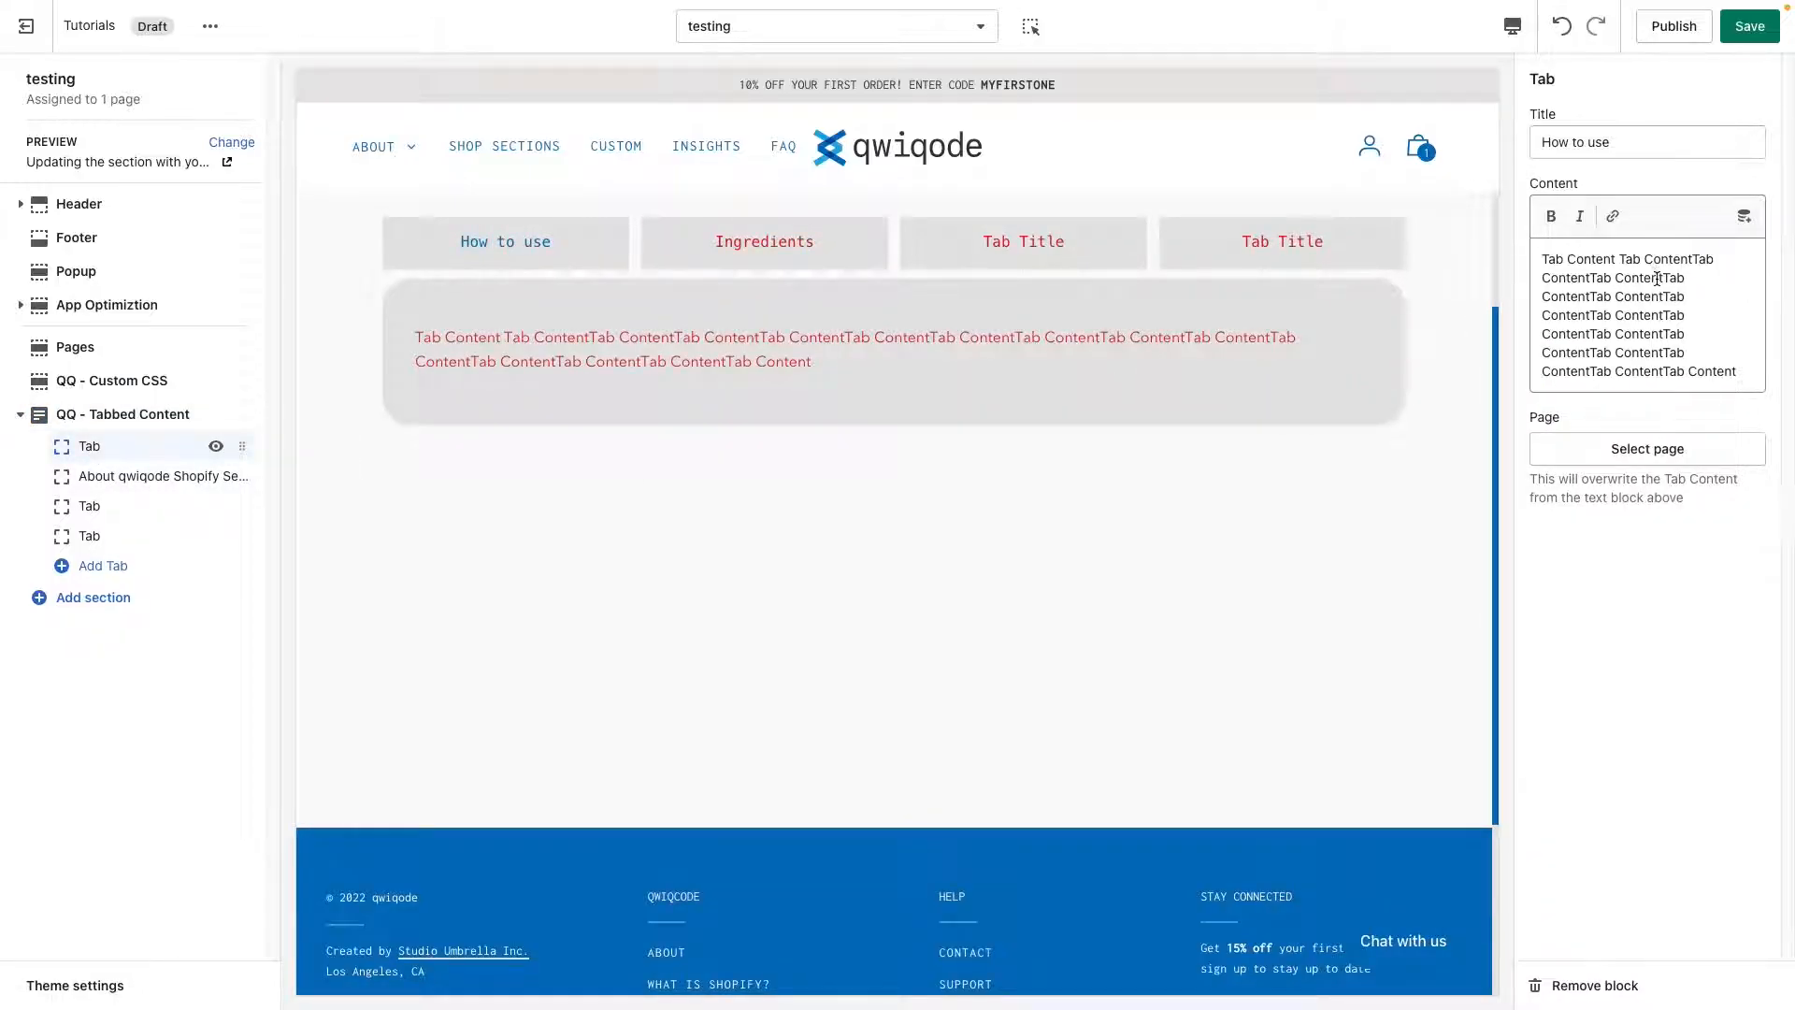
pyautogui.doubleClick(1657, 279)
pyautogui.click(1613, 216)
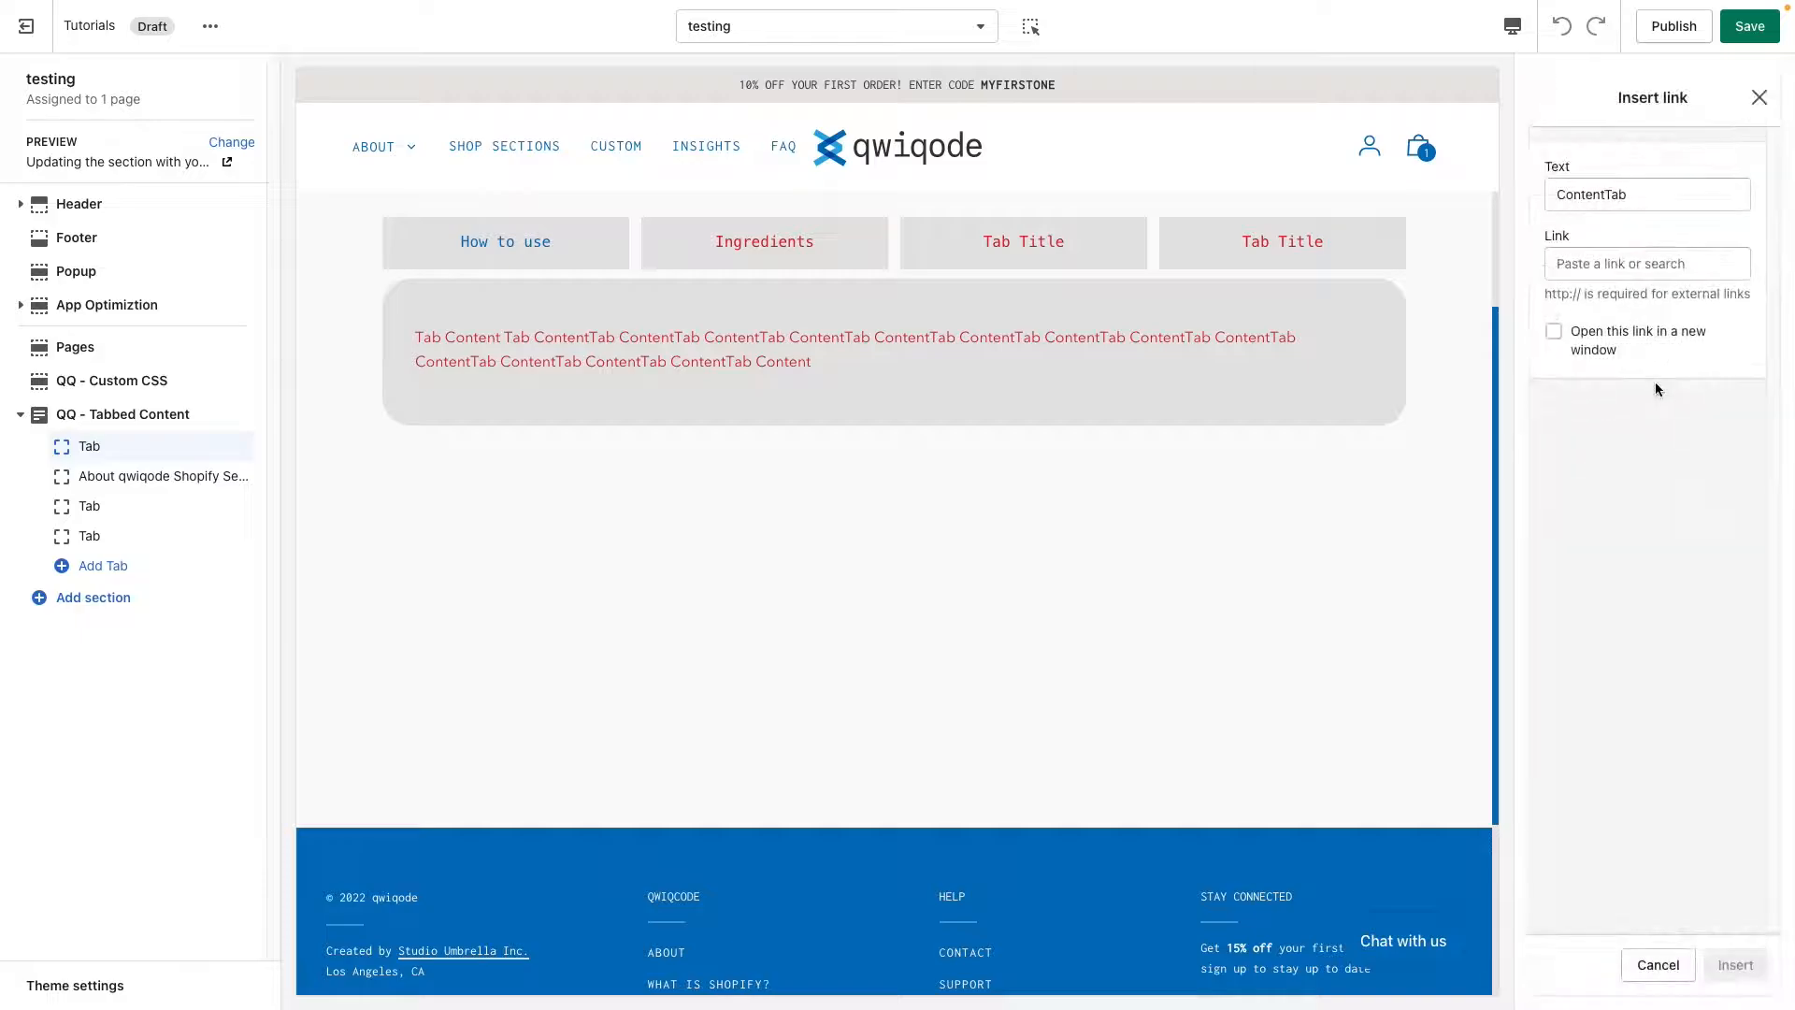
pyautogui.moveTo(1636, 197); pyautogui.dragTo(1558, 192)
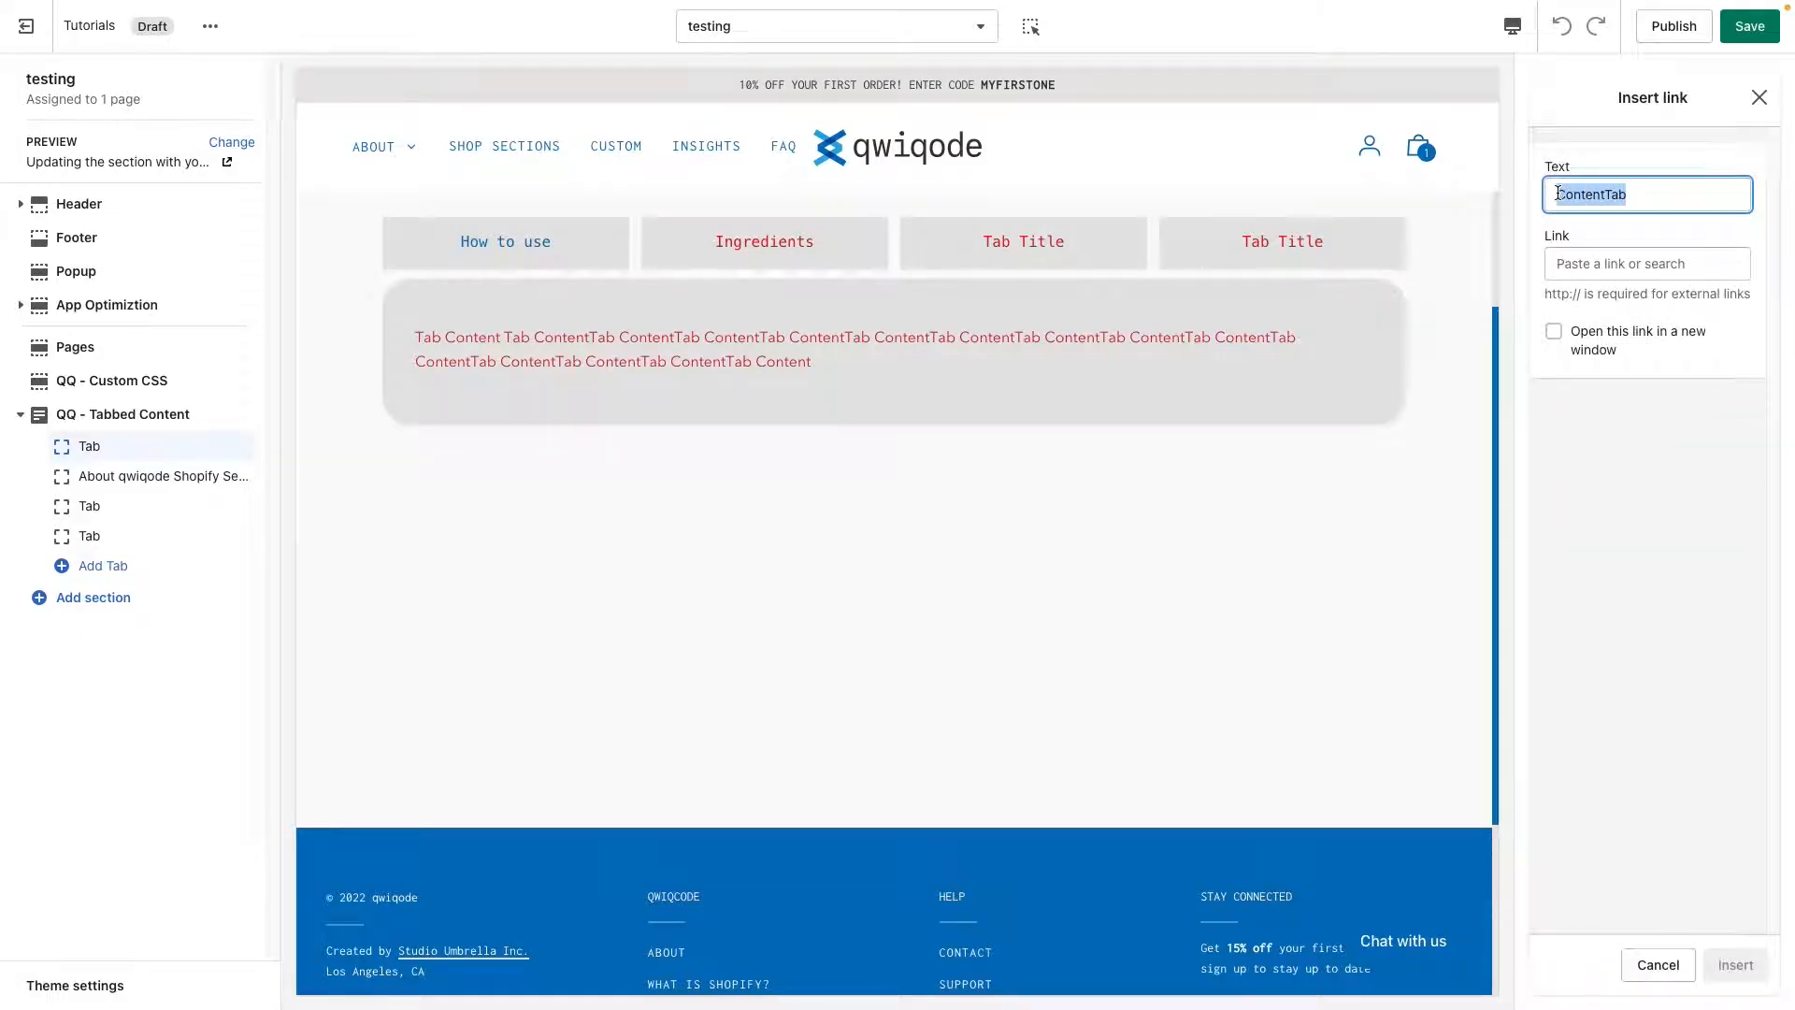
pyautogui.write('This is a link')
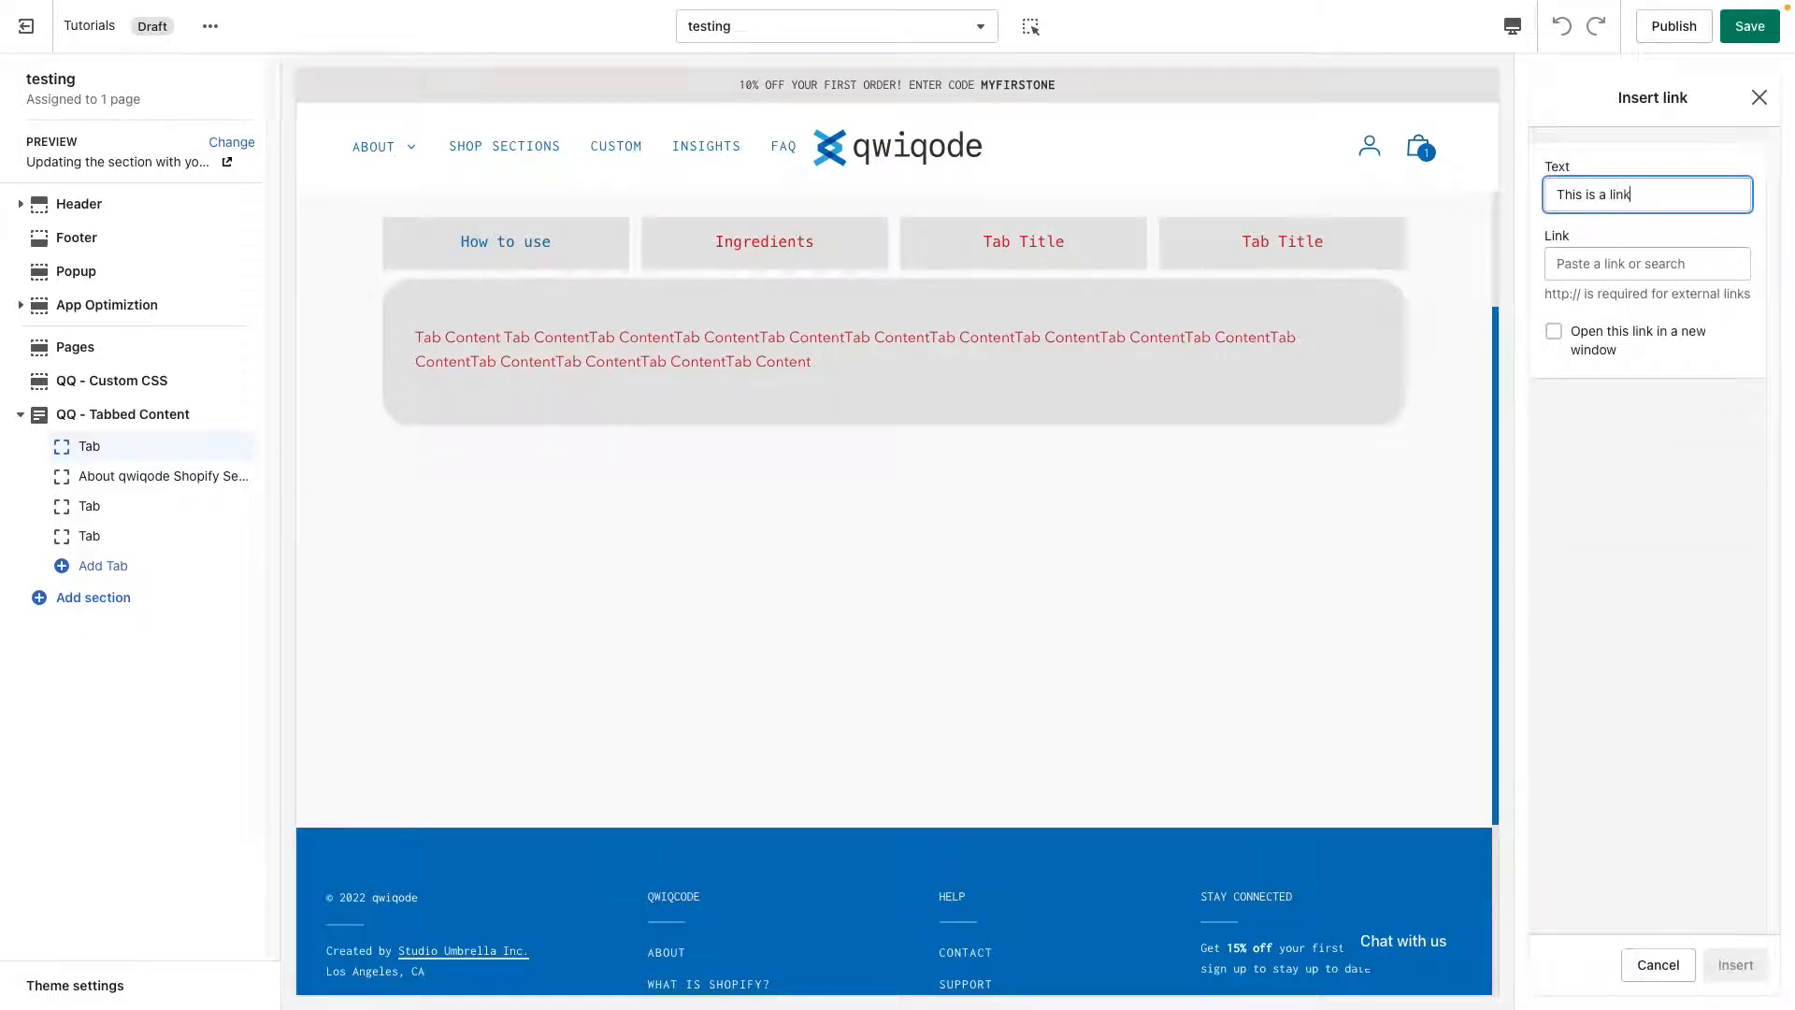
pyautogui.click(1605, 263)
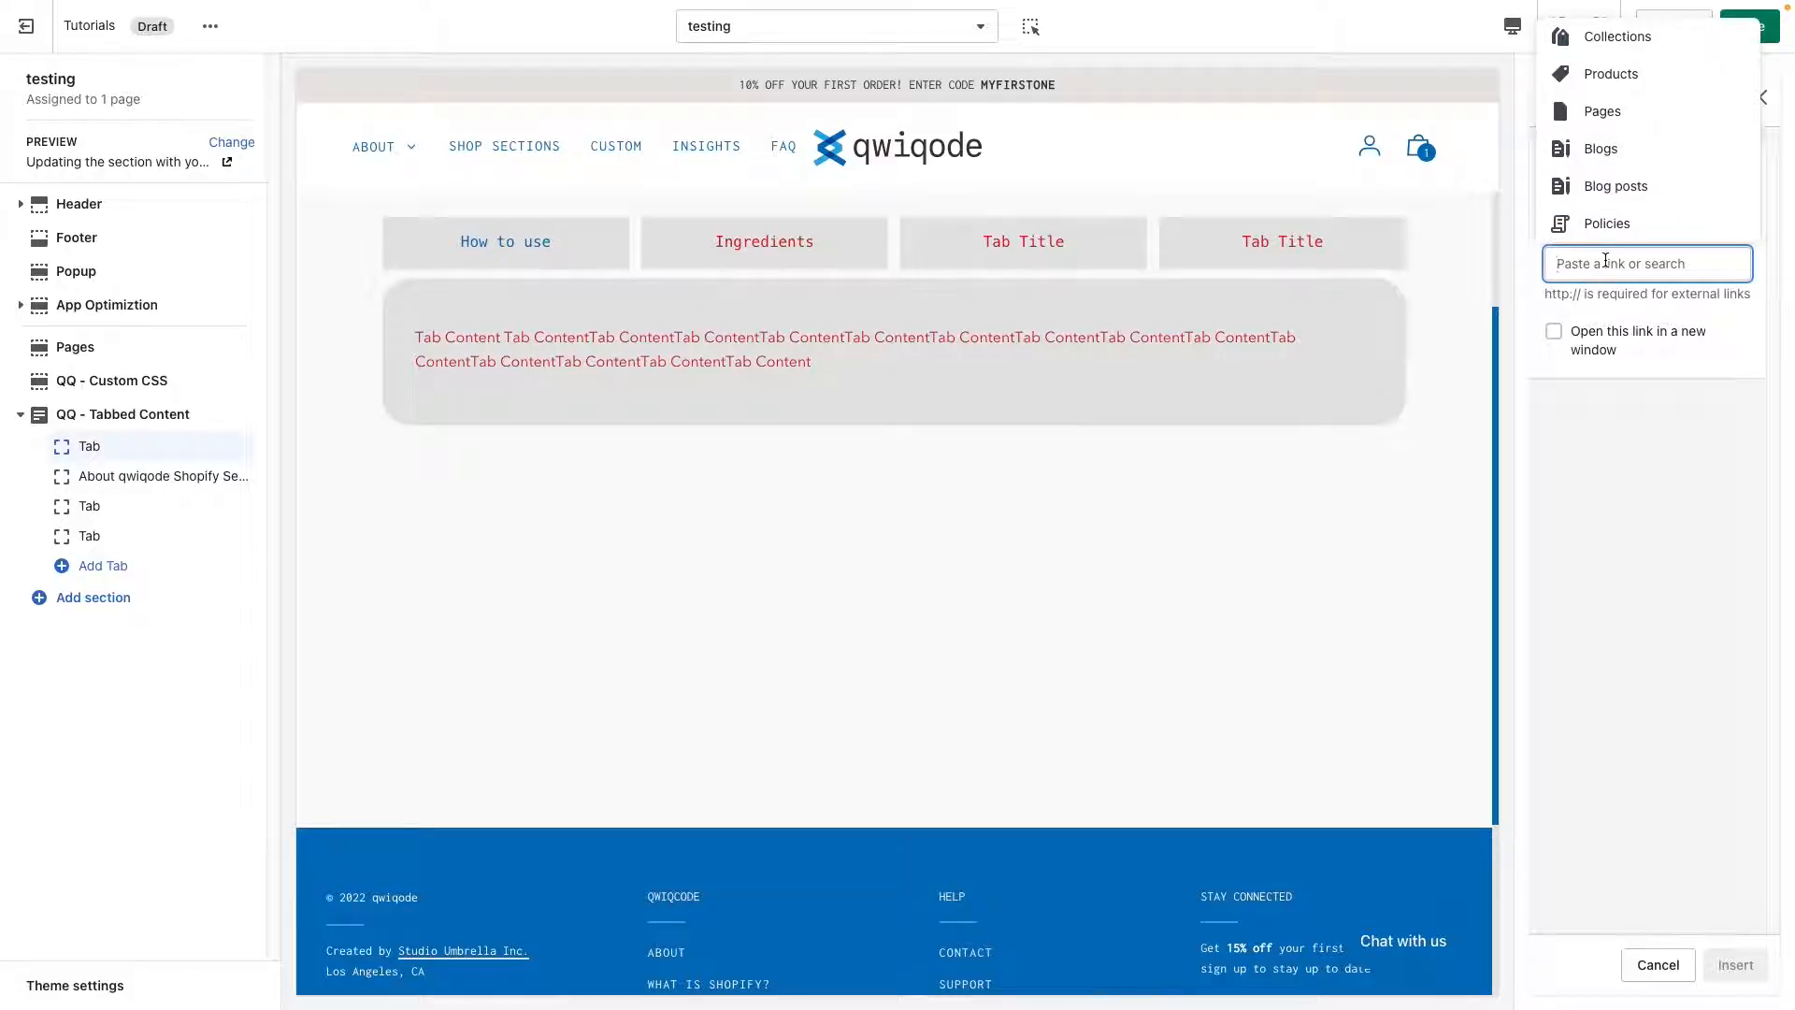
pyautogui.click(1655, 114)
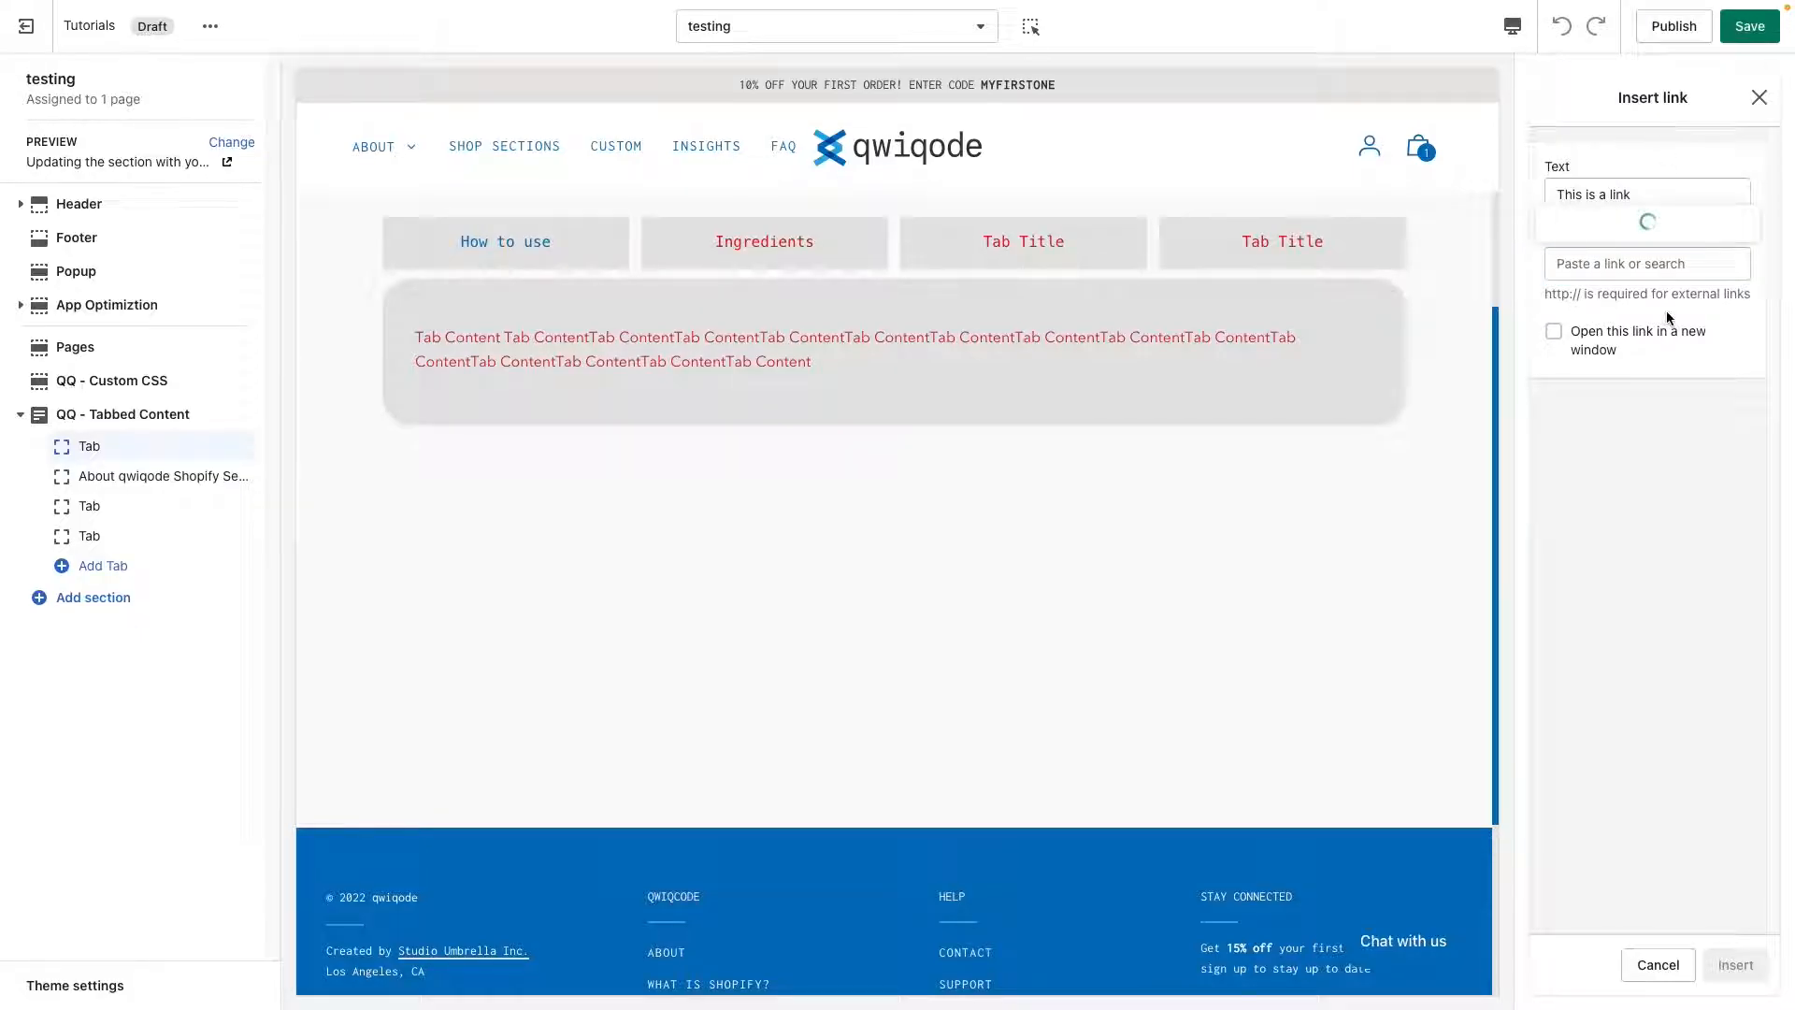
pyautogui.click(1632, 377)
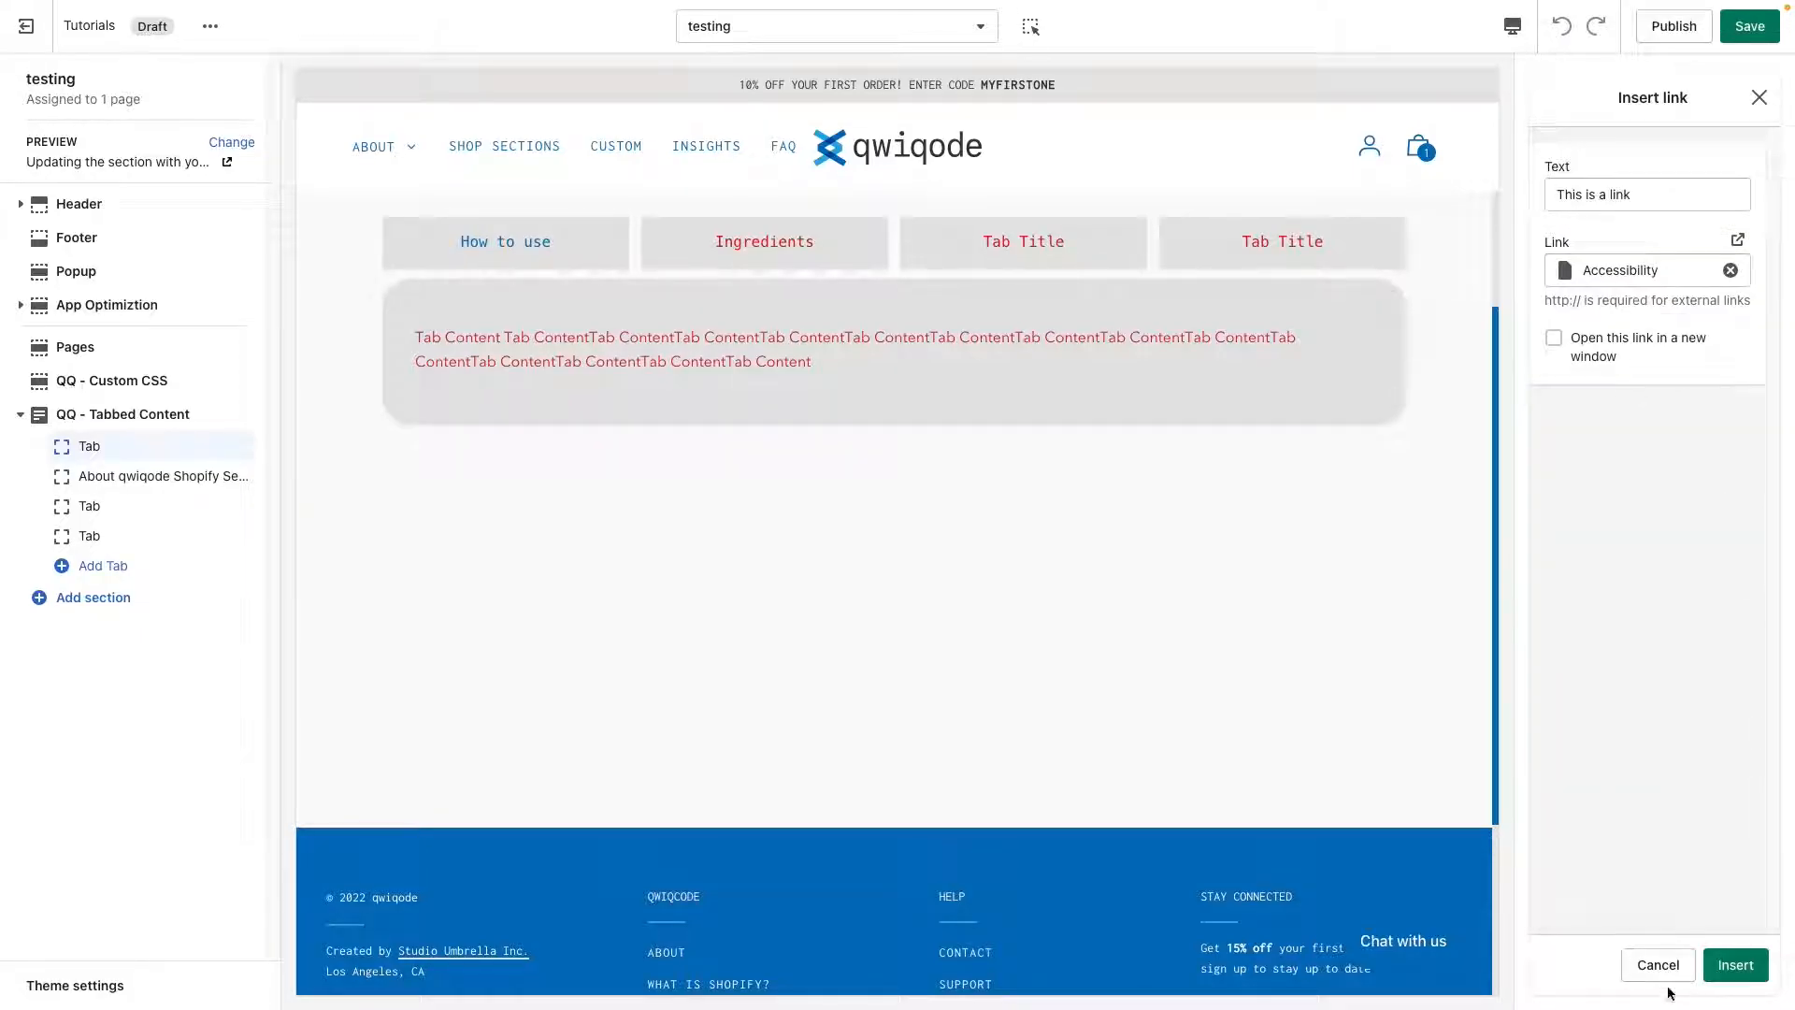
pyautogui.click(1736, 965)
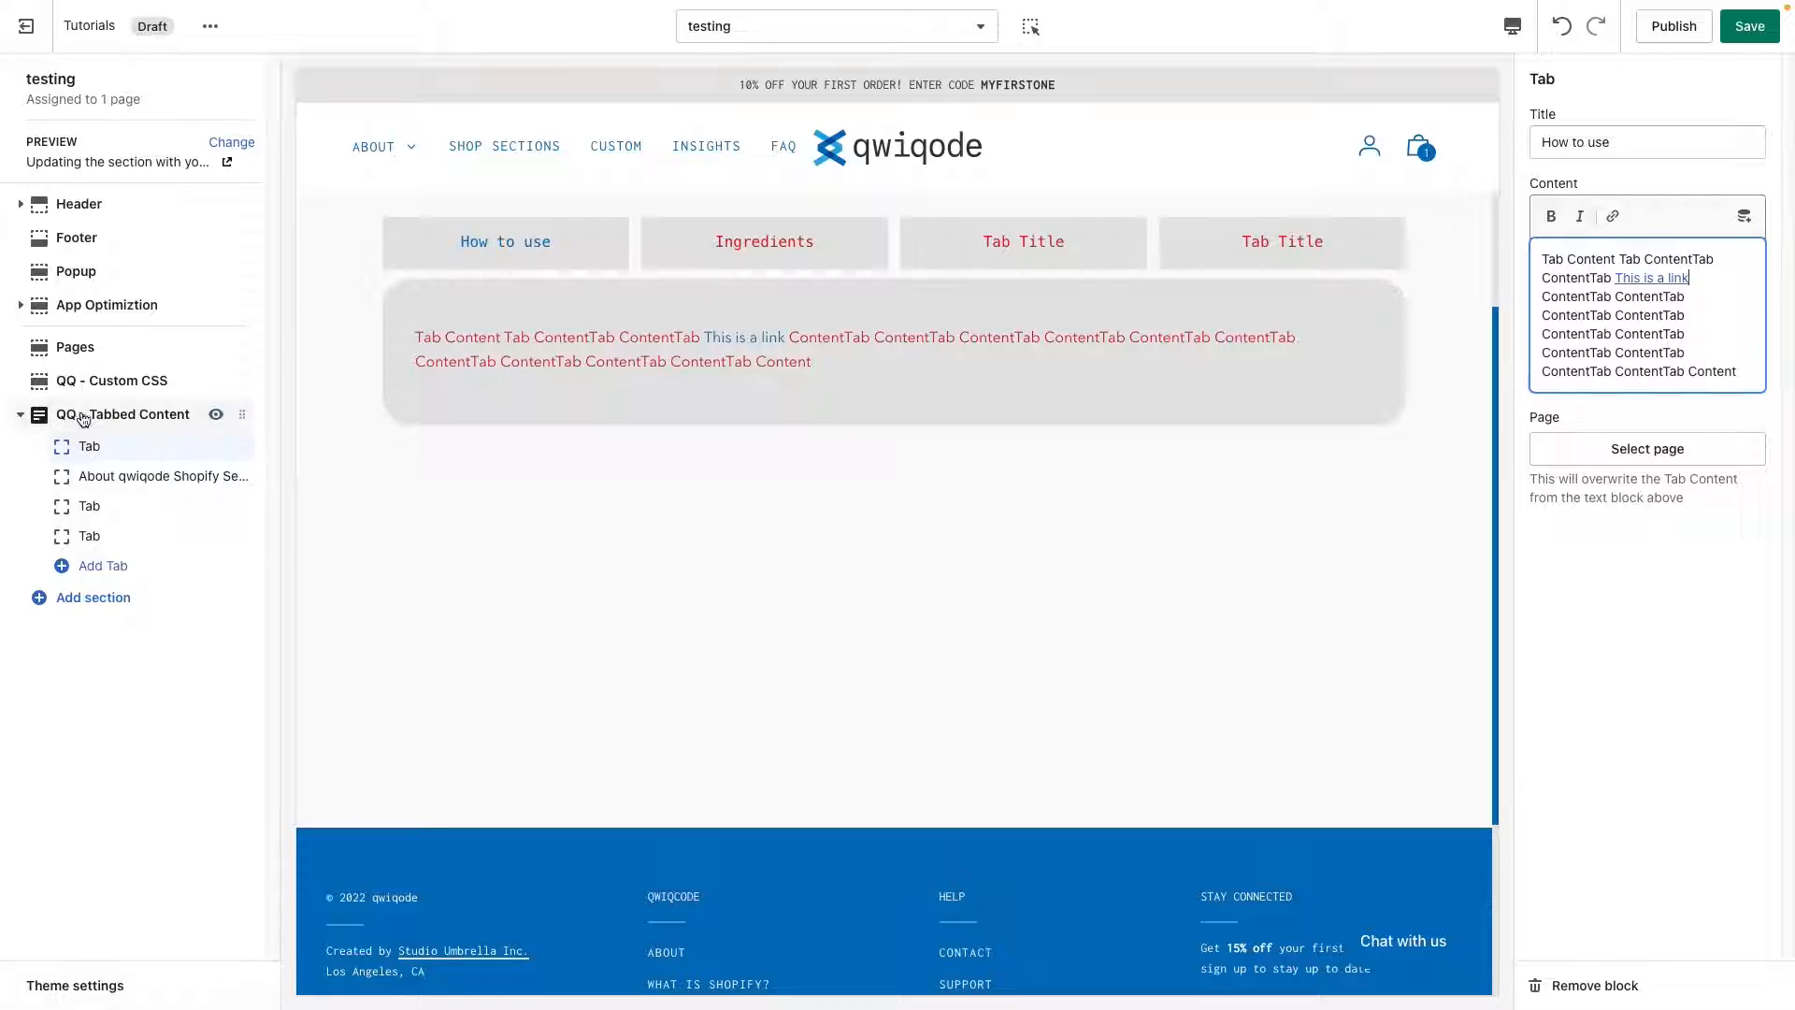
# Set the tabbed content section's content link color to the dark #3D3D50 and enable underlining for links.
pyautogui.click(82, 418)
pyautogui.click(1552, 877)
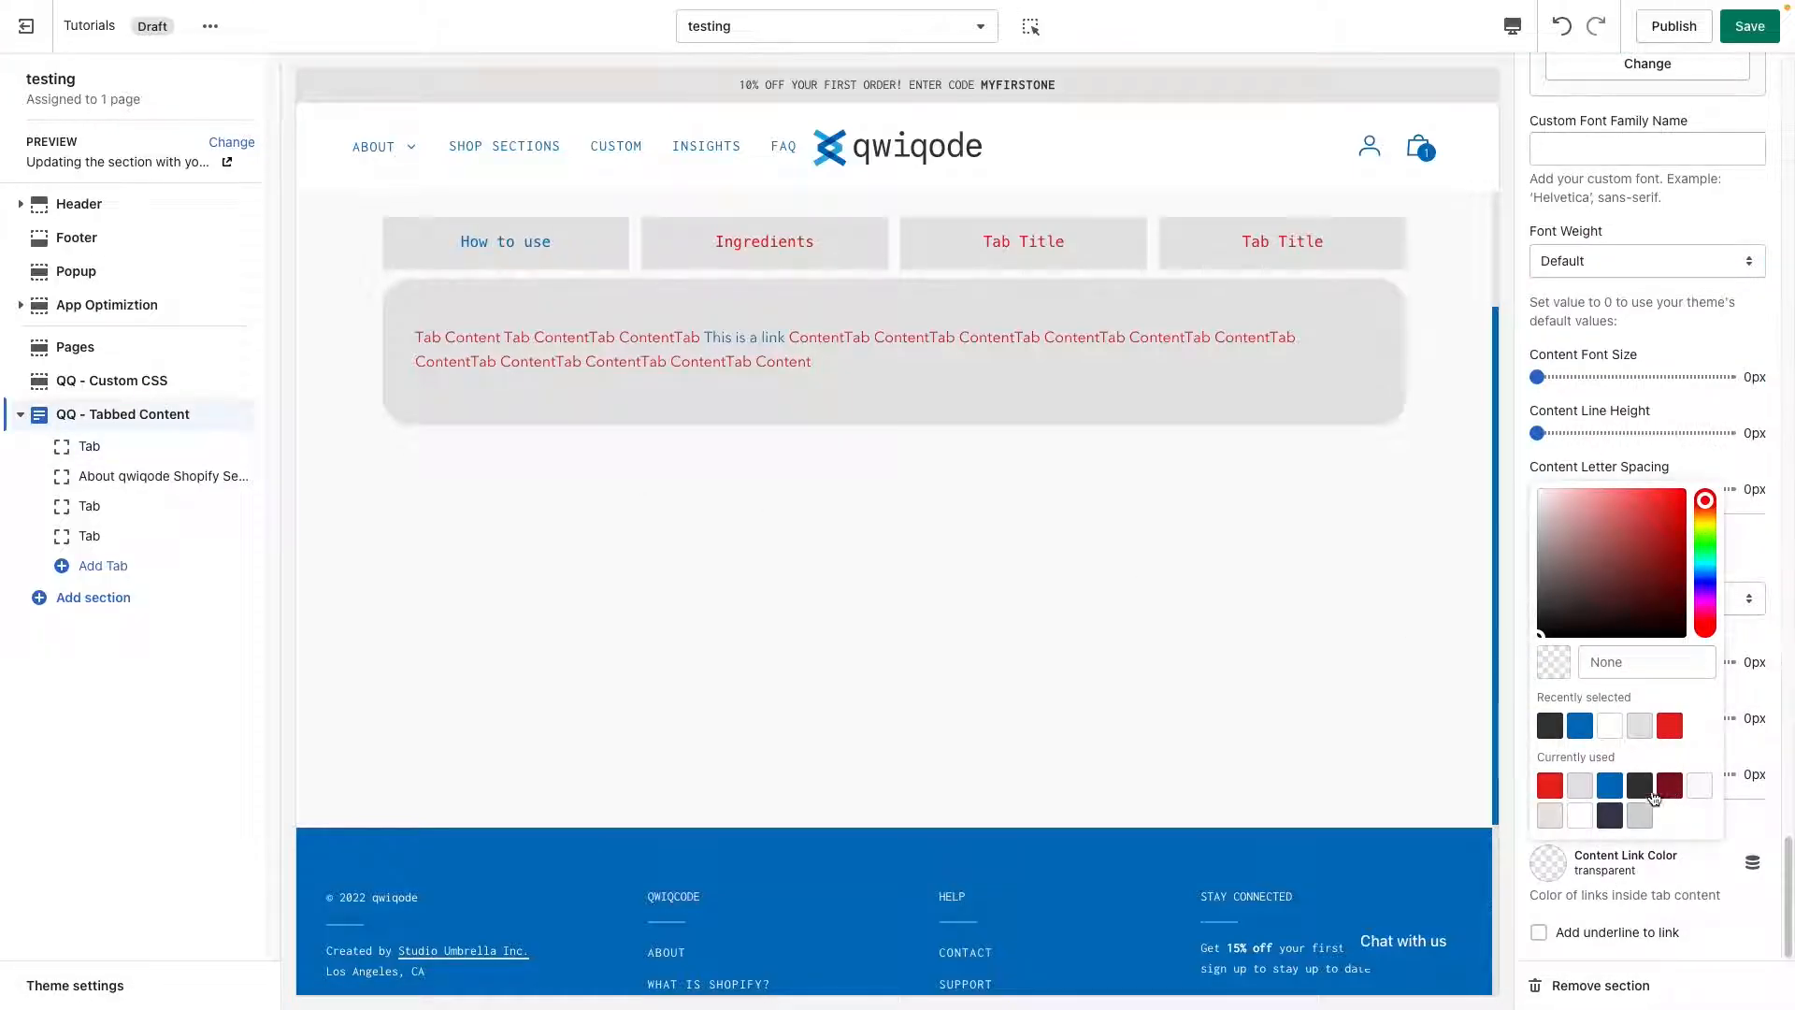
pyautogui.click(1611, 822)
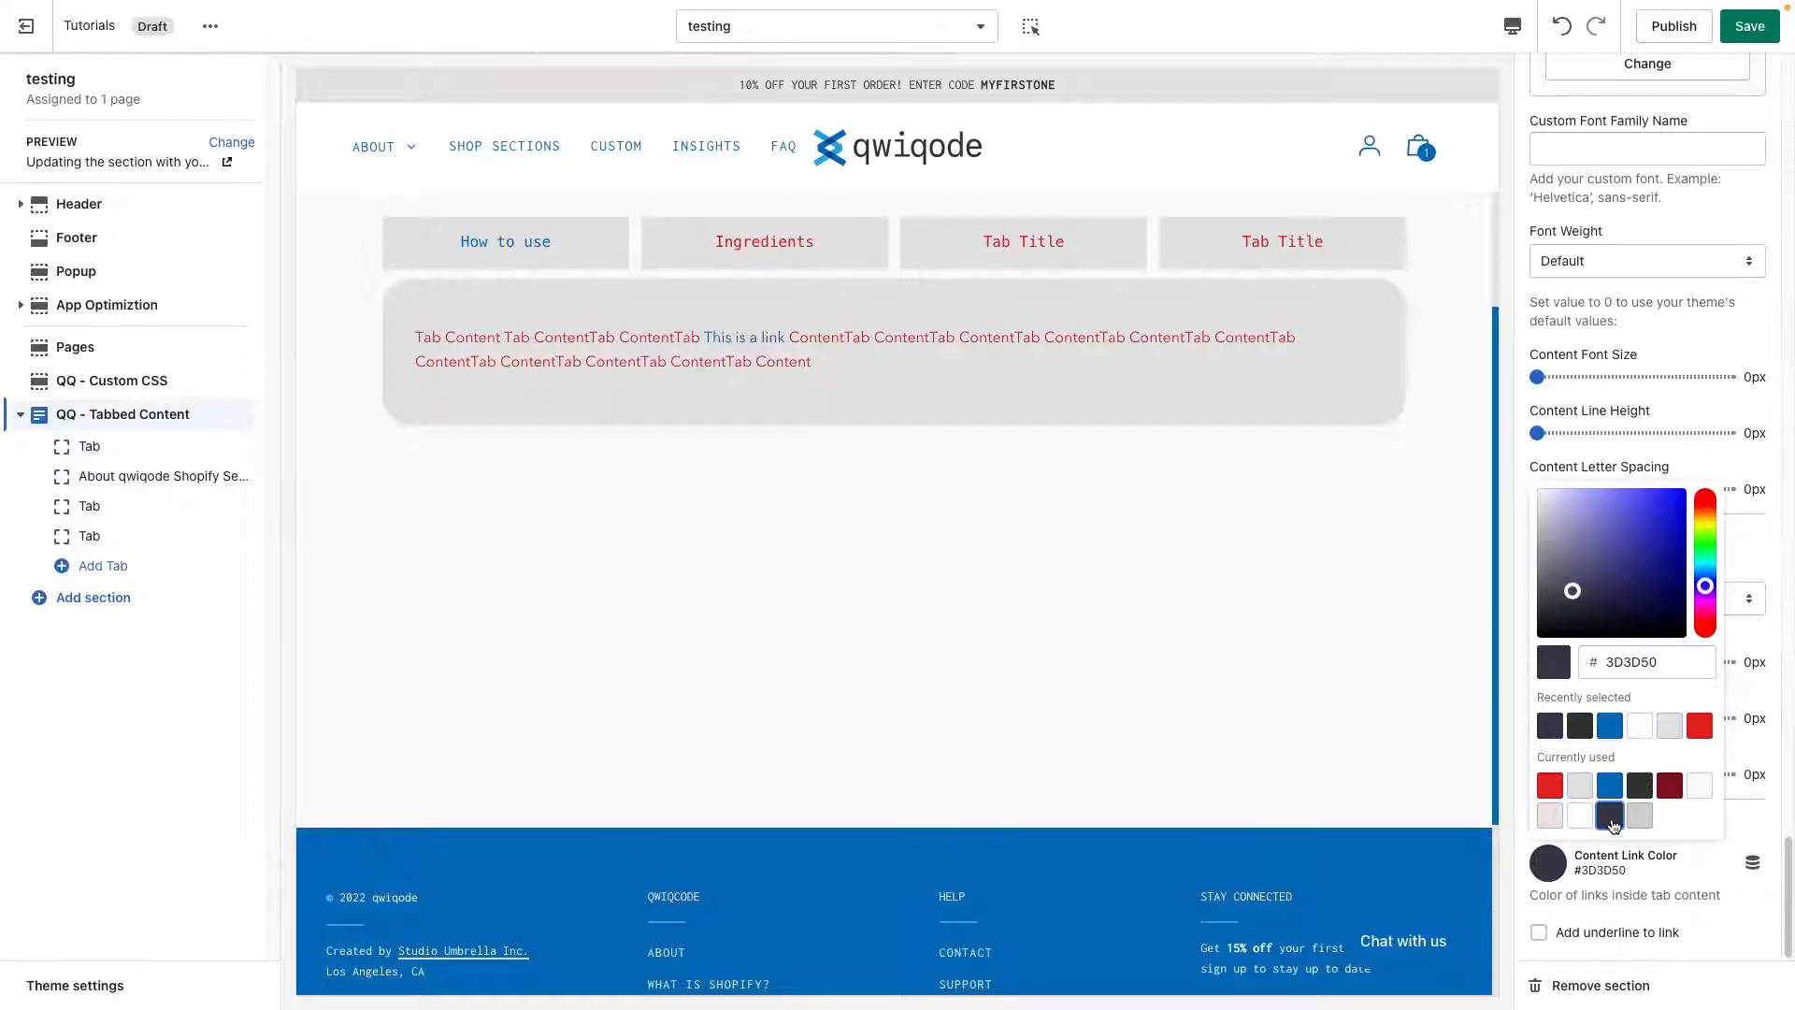
pyautogui.click(1711, 927)
pyautogui.click(1617, 938)
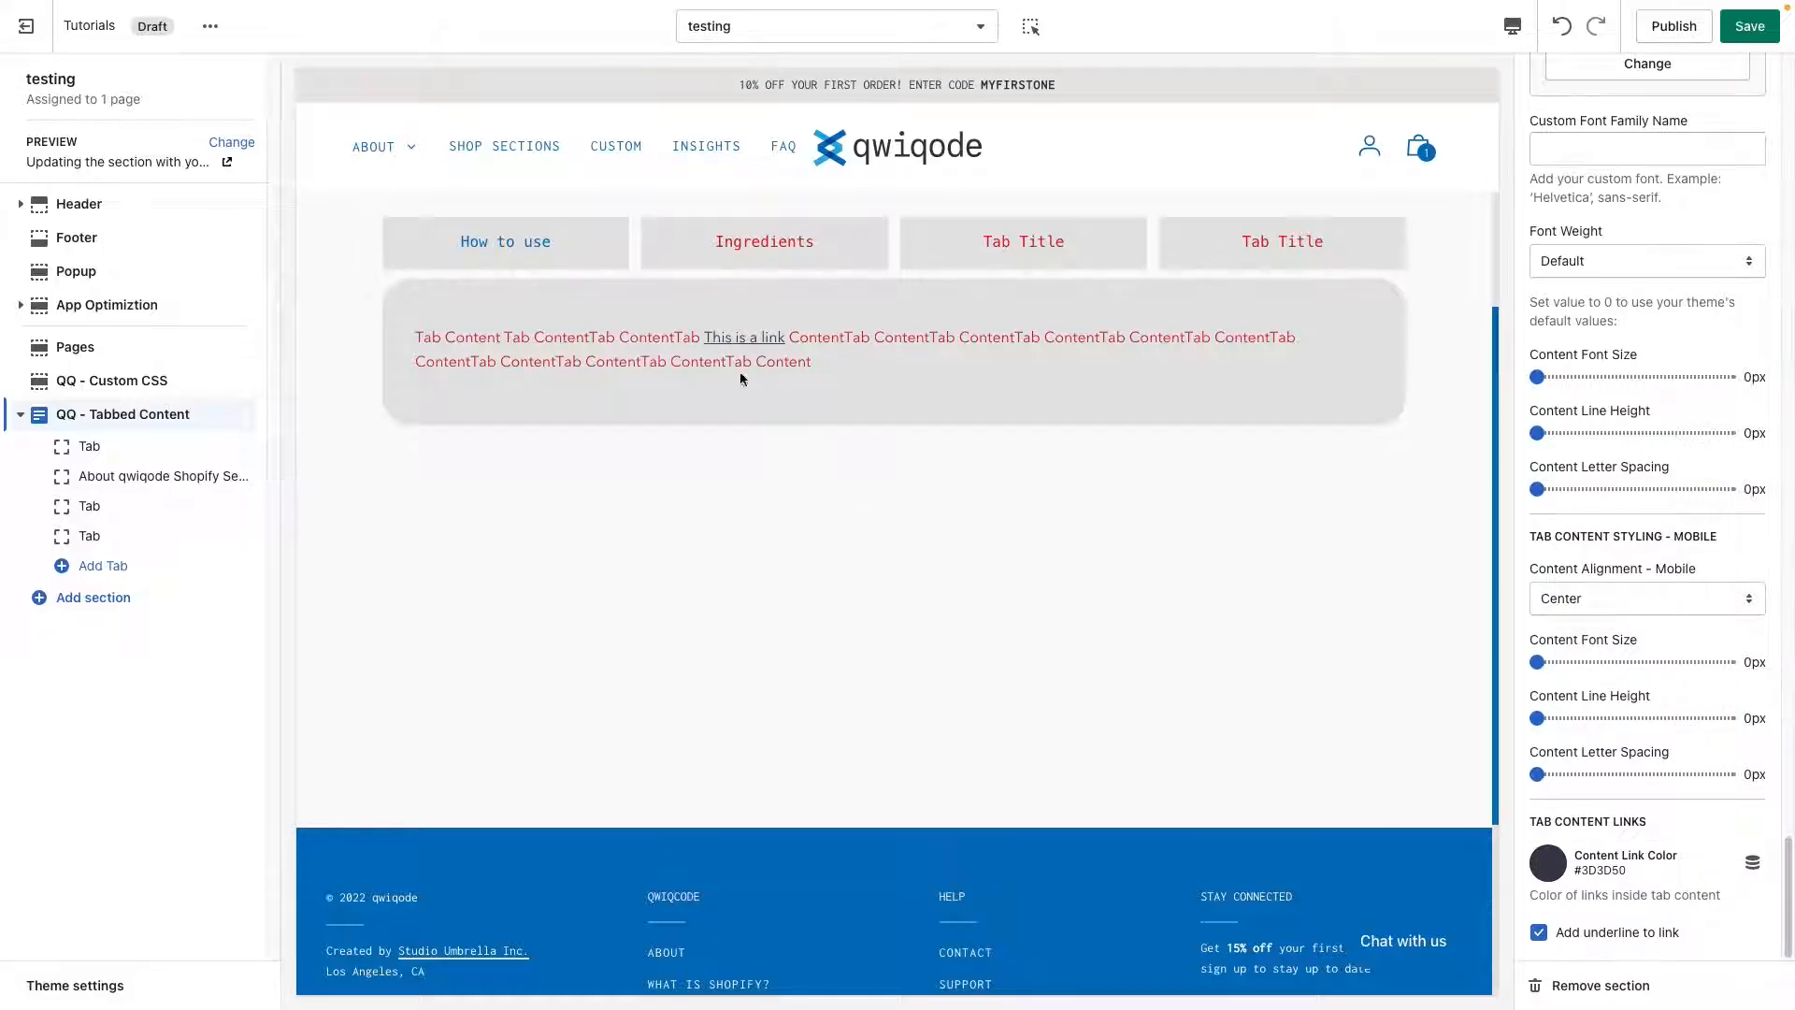
# Switch the page preview to the mobile view.
pyautogui.scroll(10, 1646, 720)
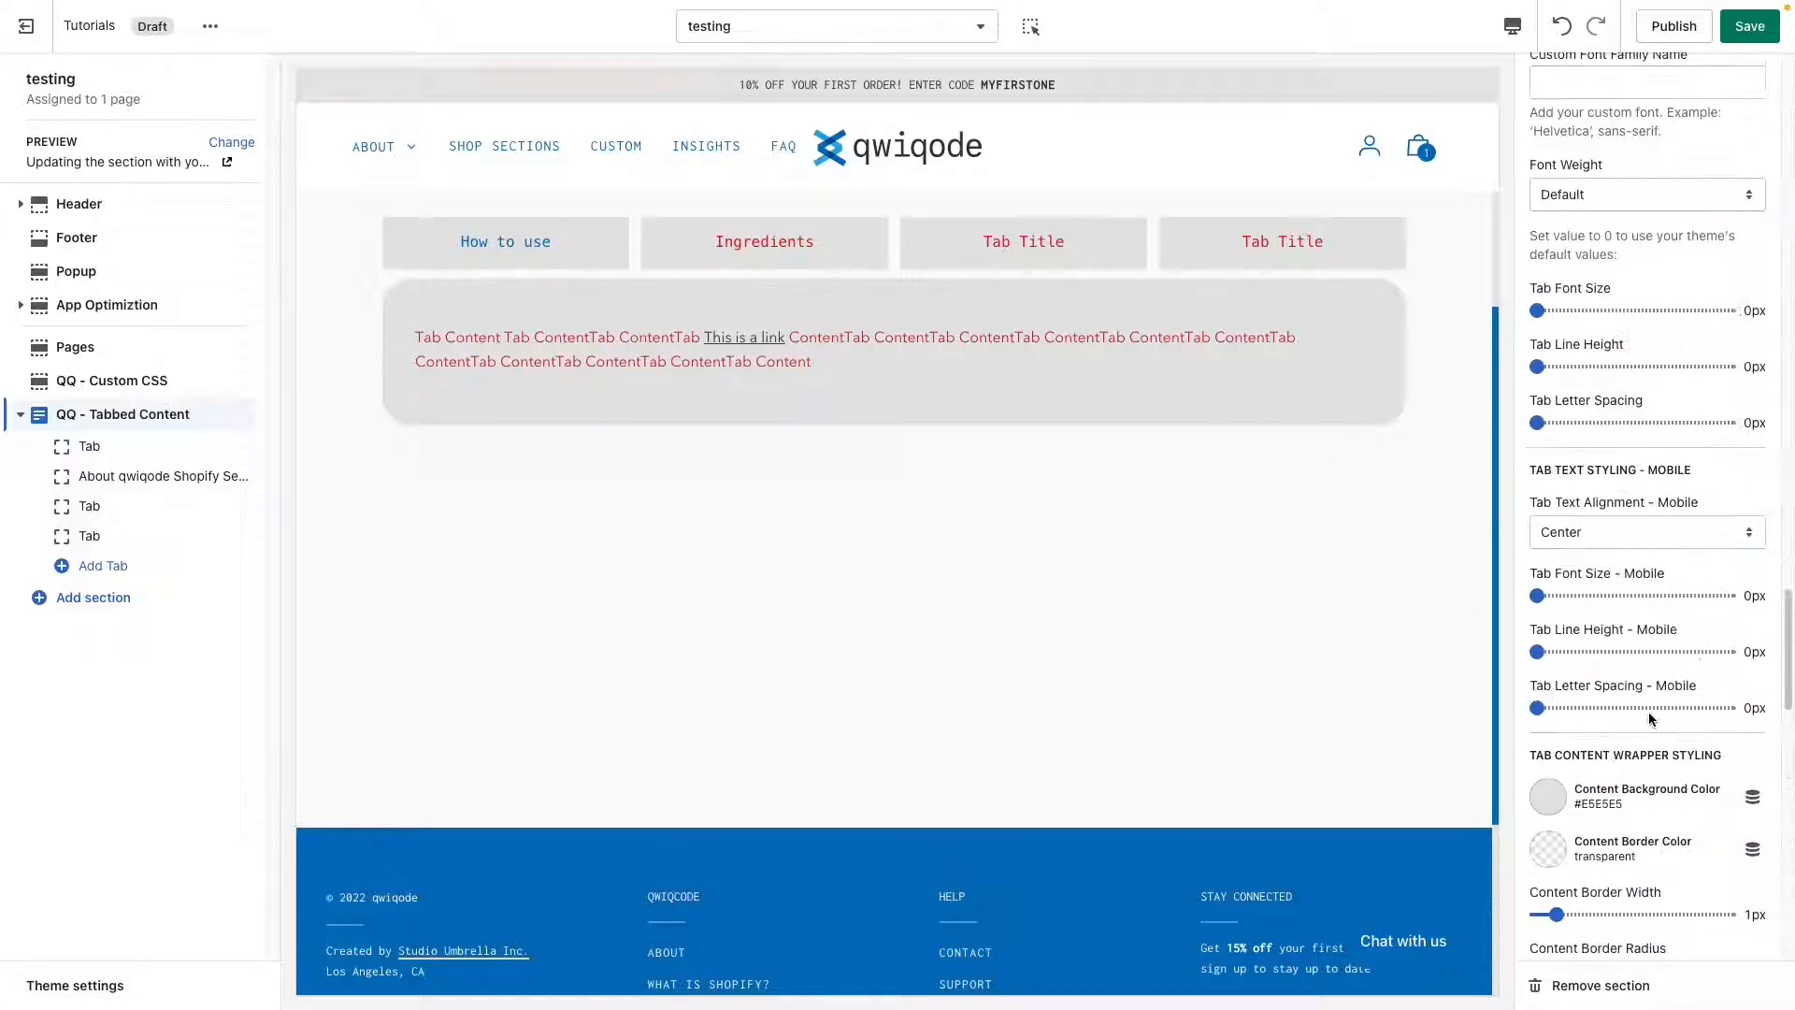
pyautogui.scroll(5, 1646, 720)
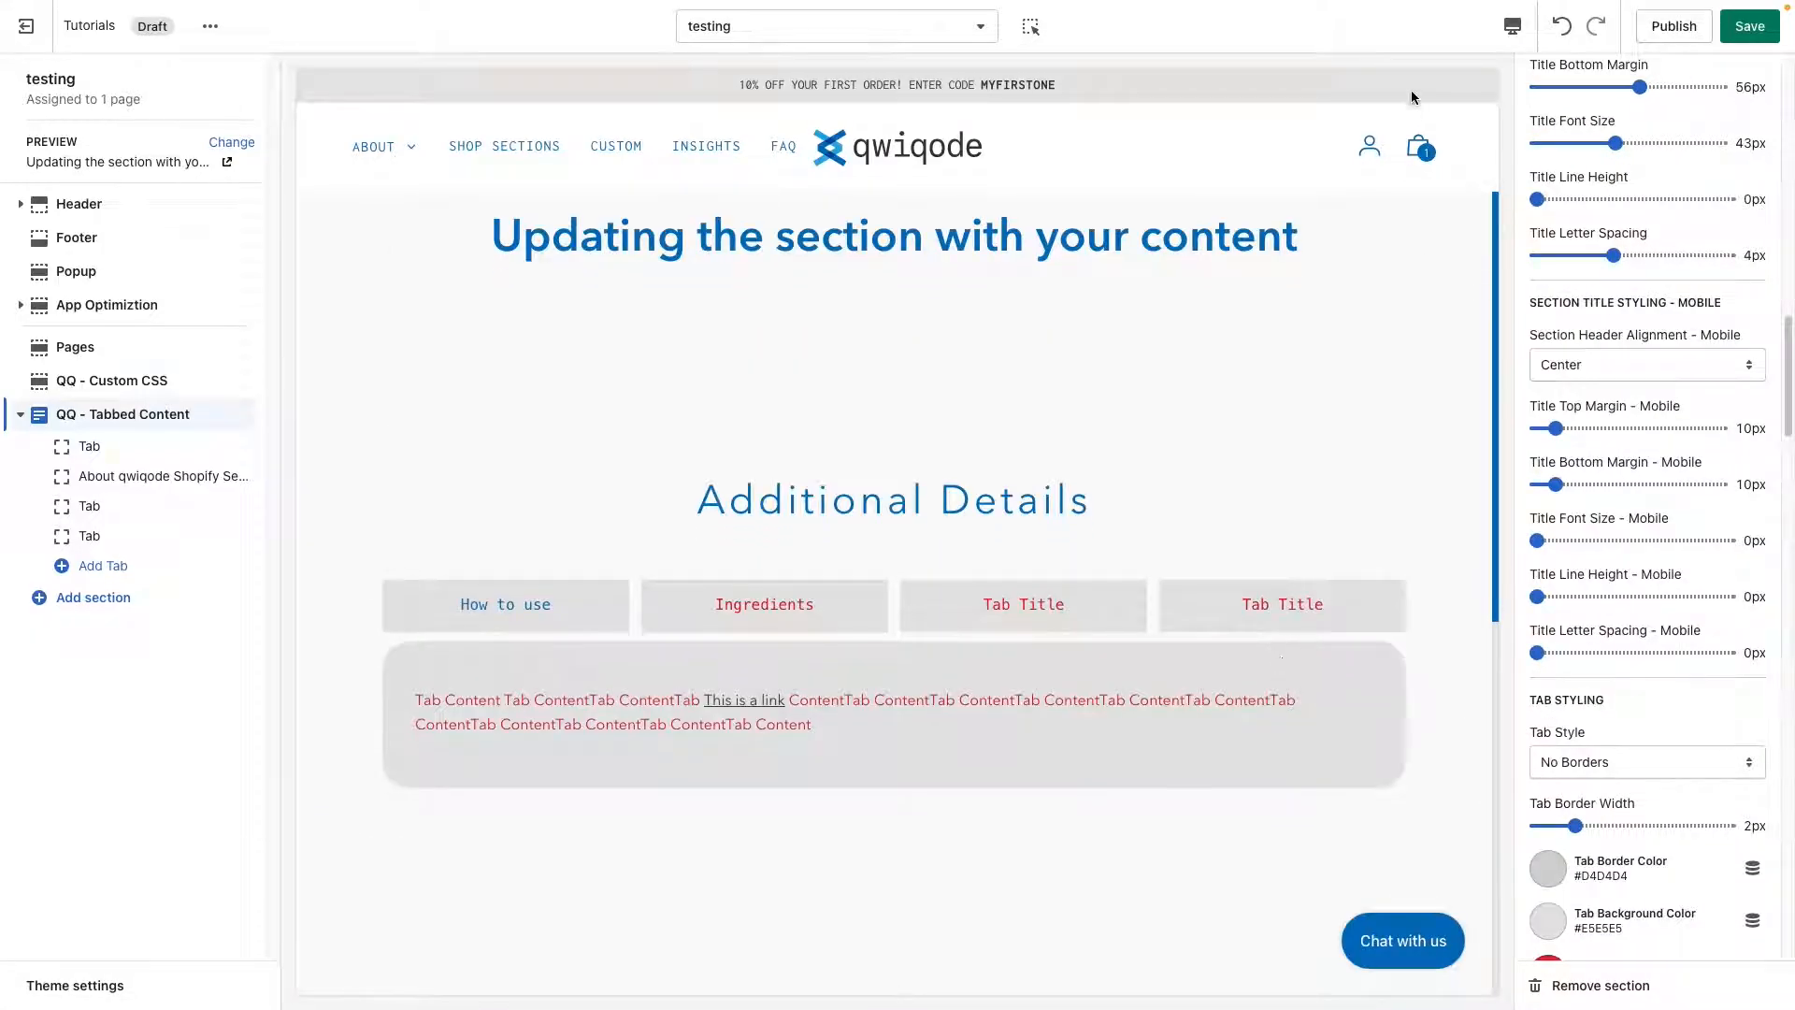
pyautogui.click(1512, 27)
pyautogui.click(1557, 109)
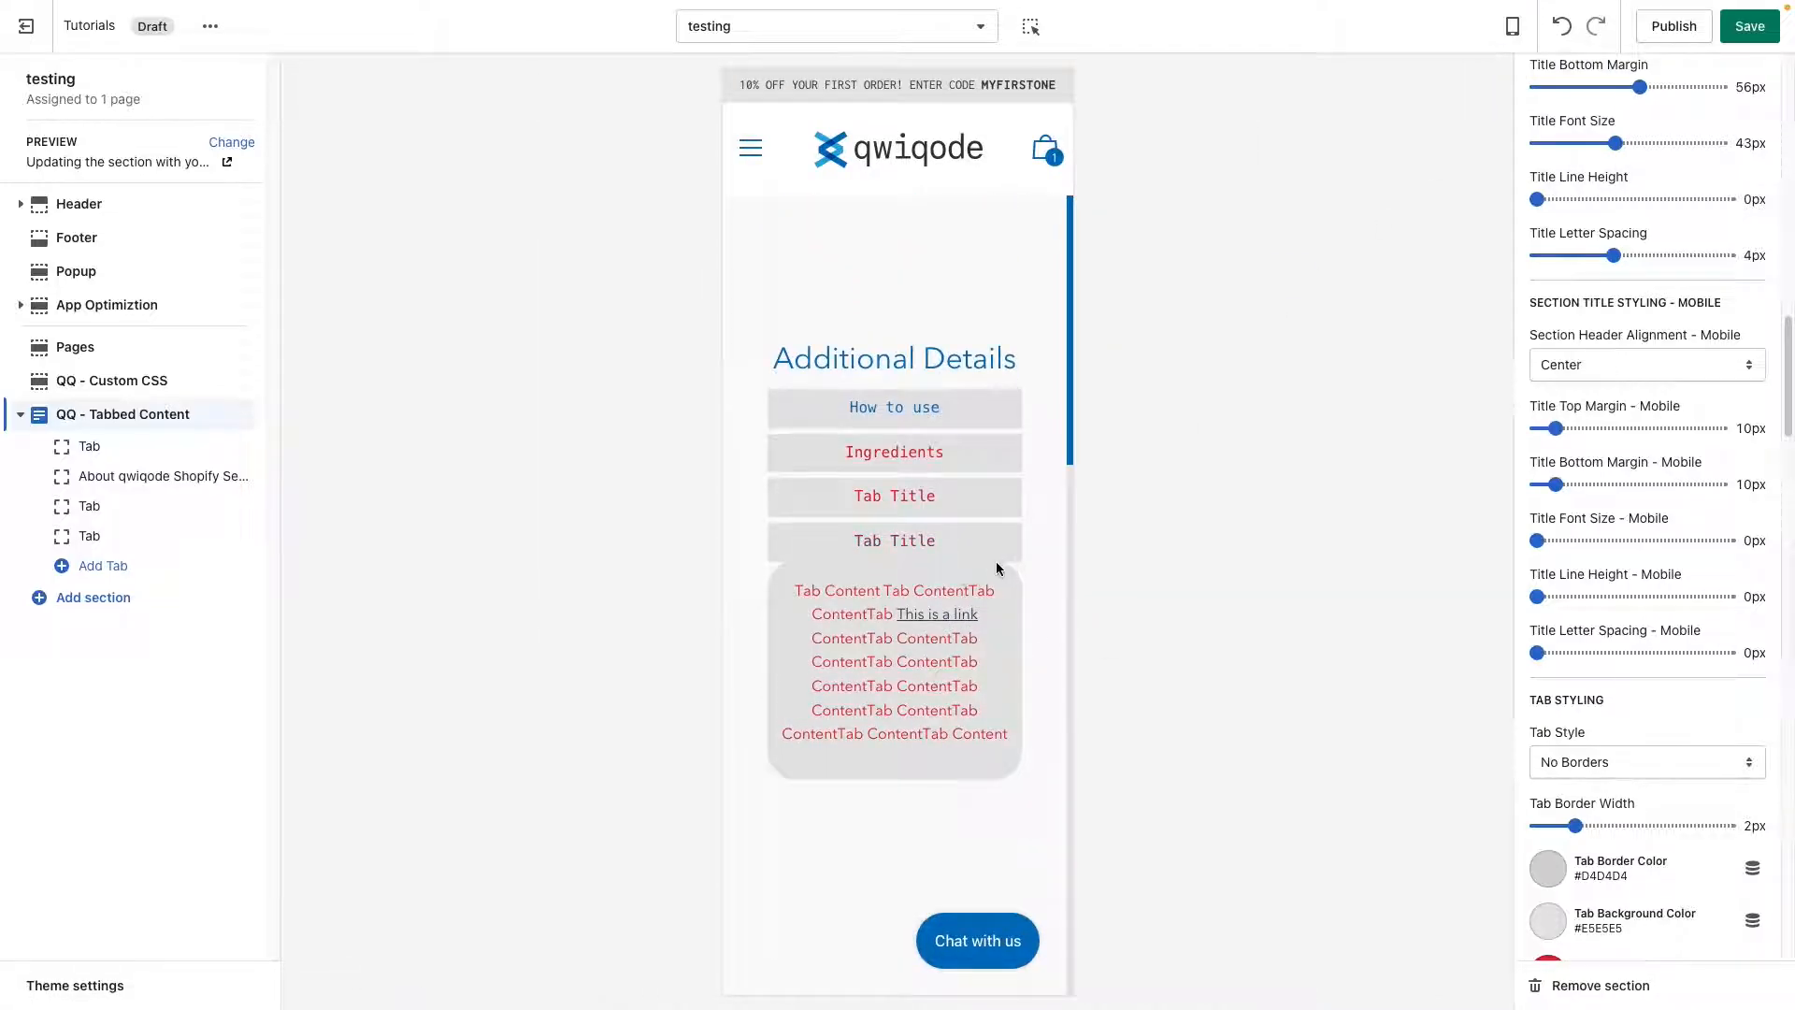
# Set the mobile content top margin in the tab content wrapper styling to 14px.
pyautogui.scroll(6, 1612, 623)
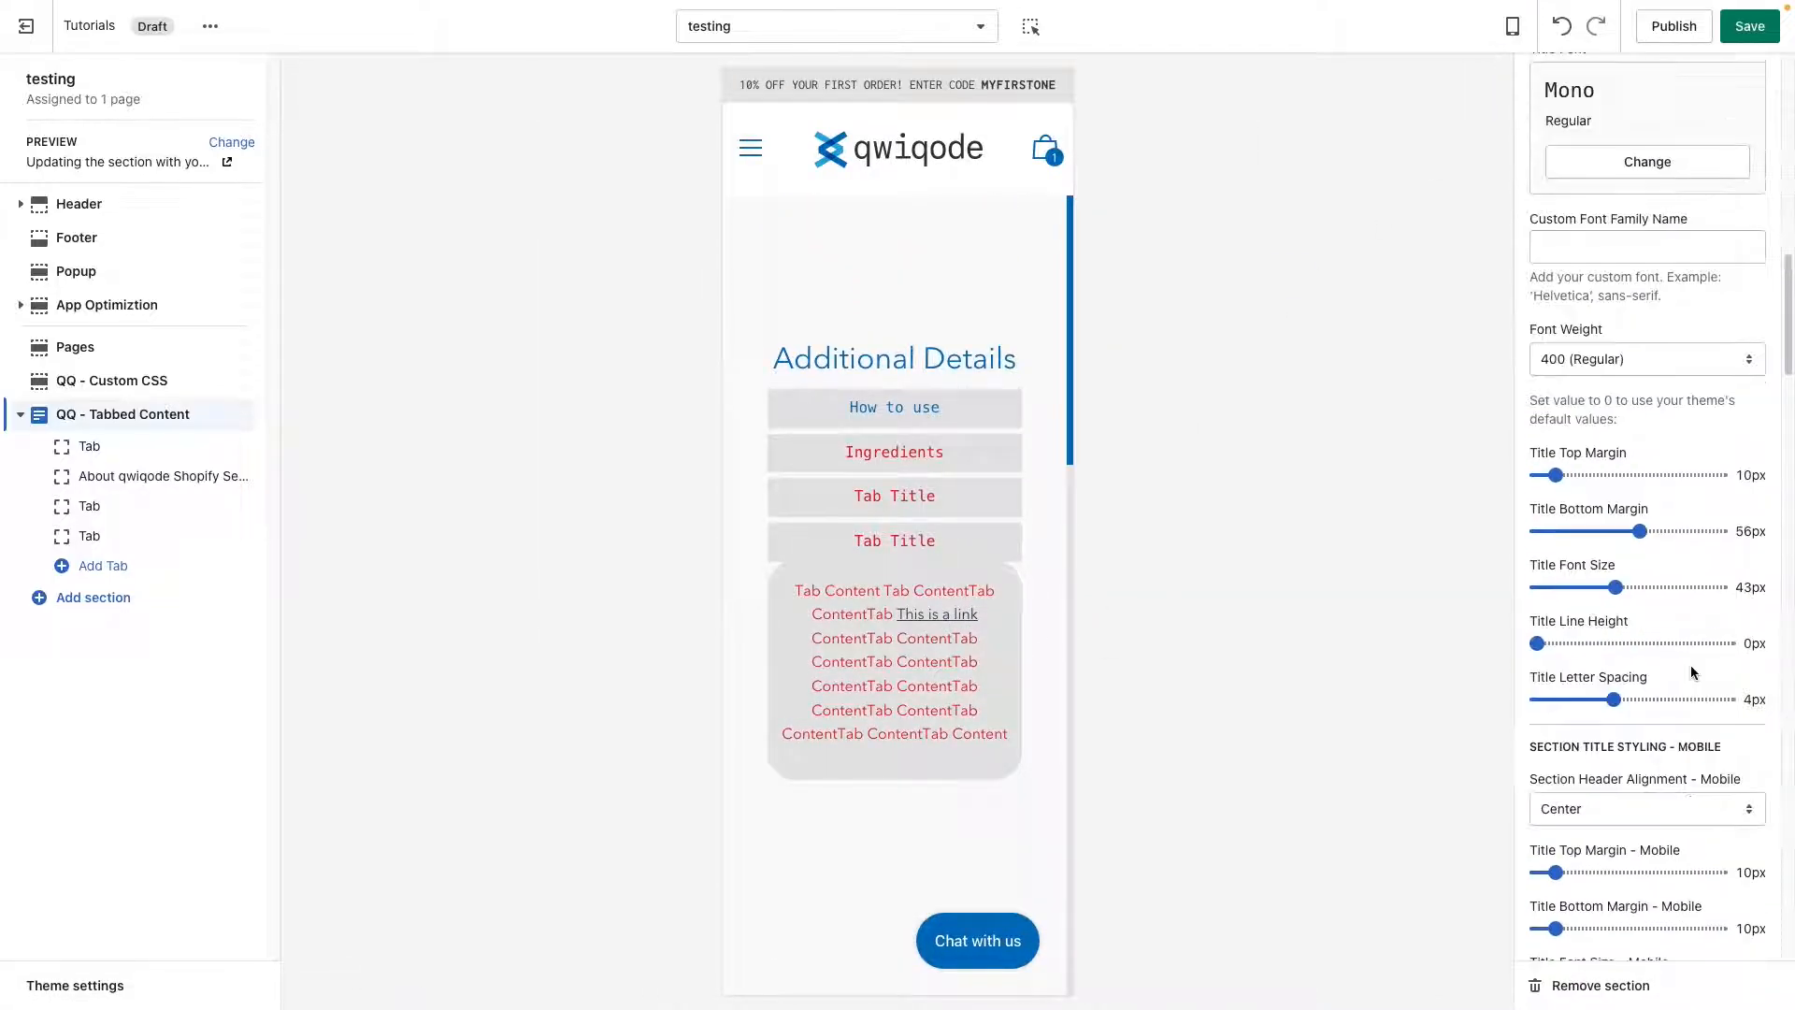
pyautogui.scroll(3, 1693, 673)
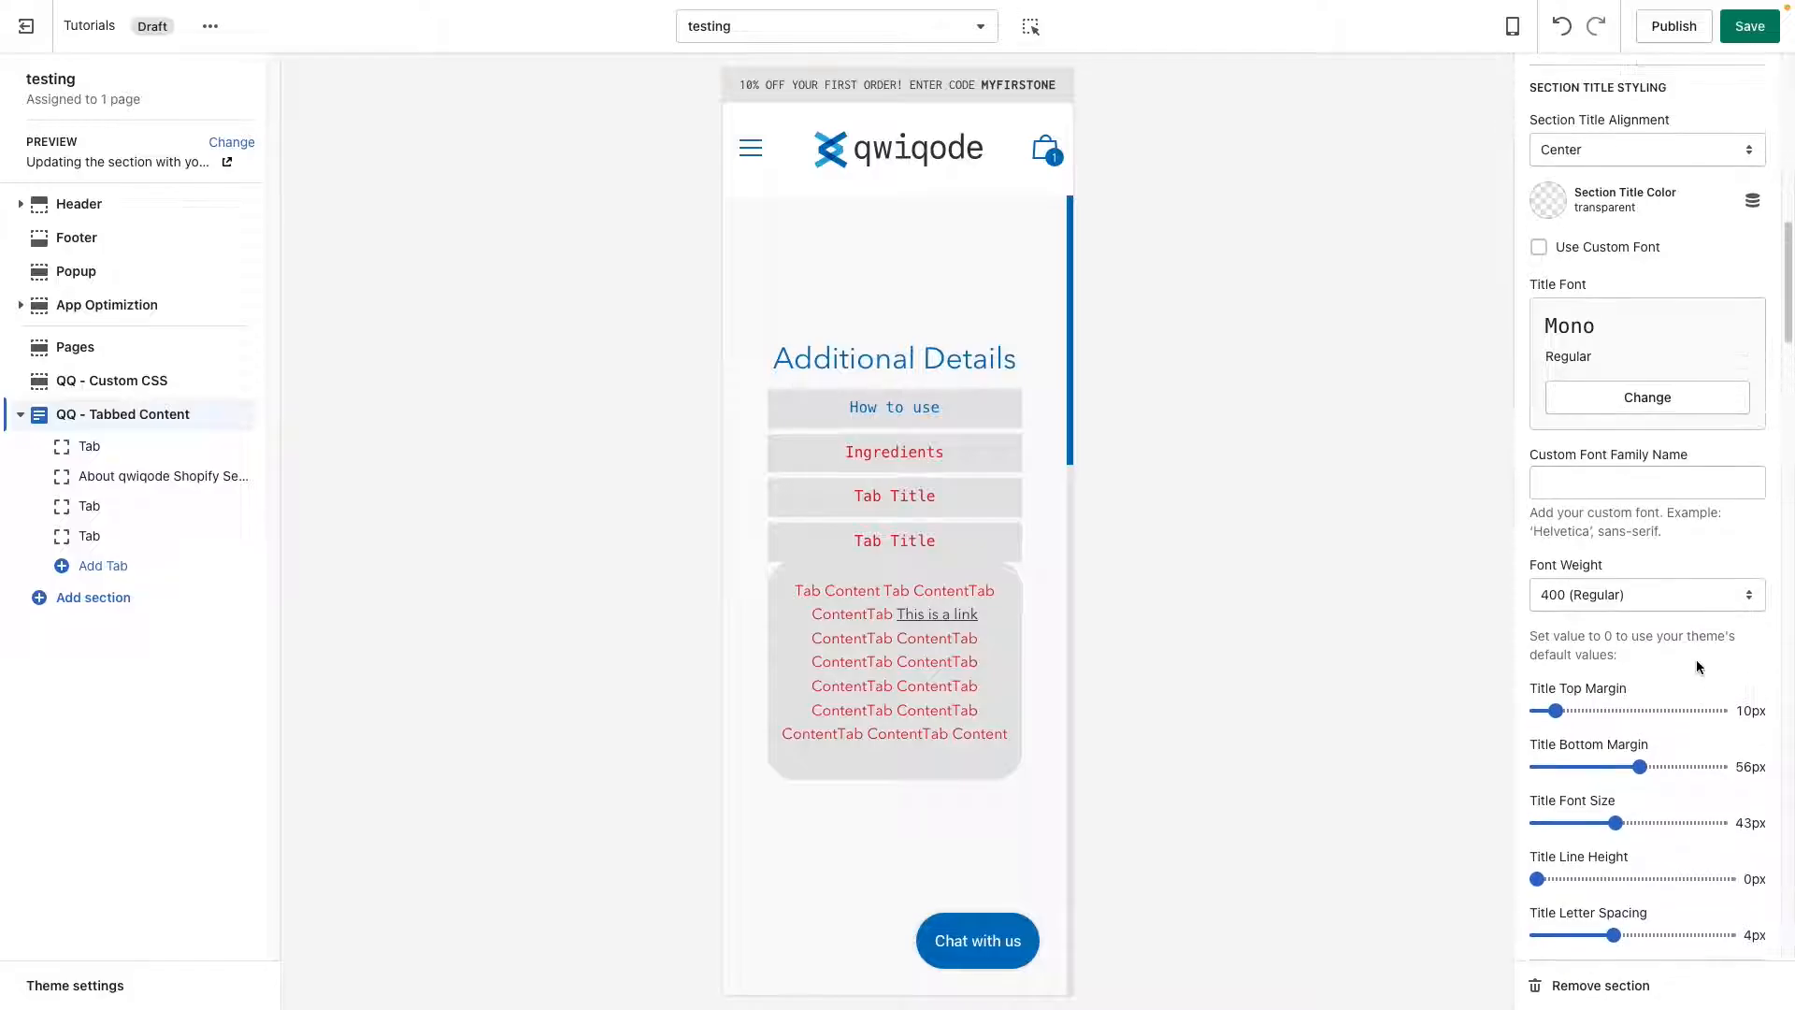
pyautogui.scroll(3, 1707, 645)
pyautogui.scroll(-20, 1704, 627)
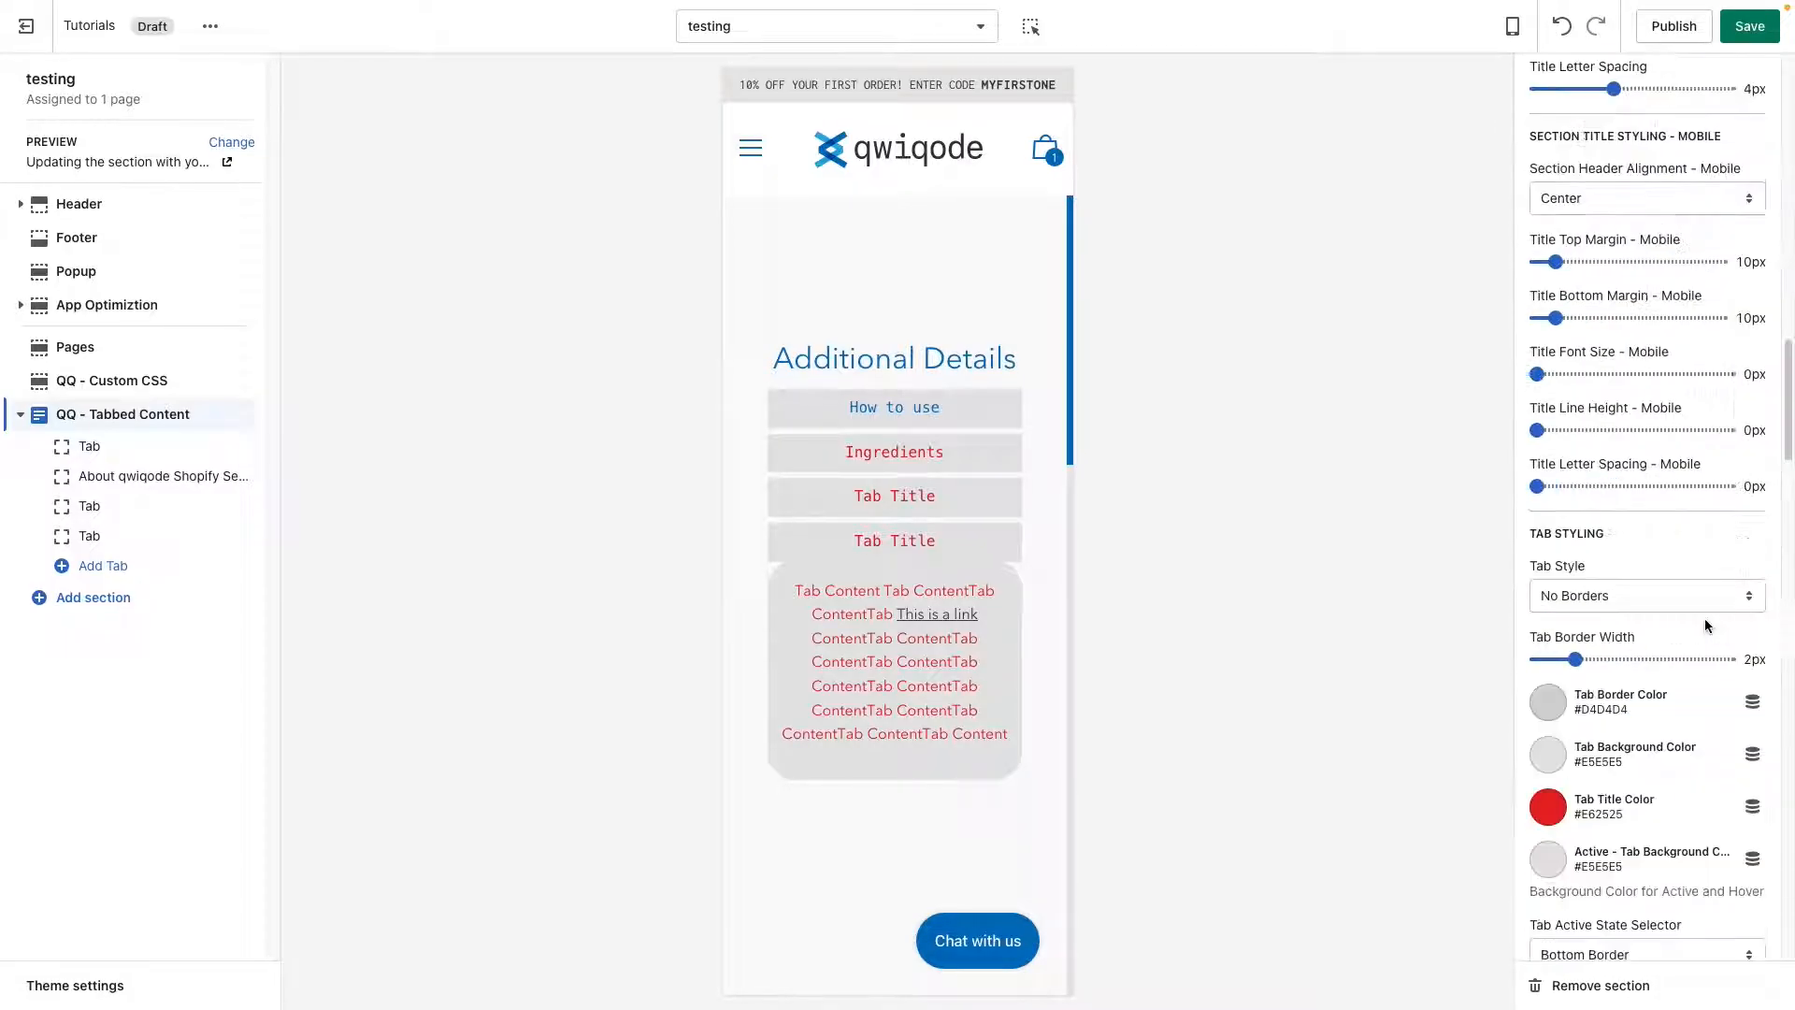
pyautogui.scroll(-7, 1702, 625)
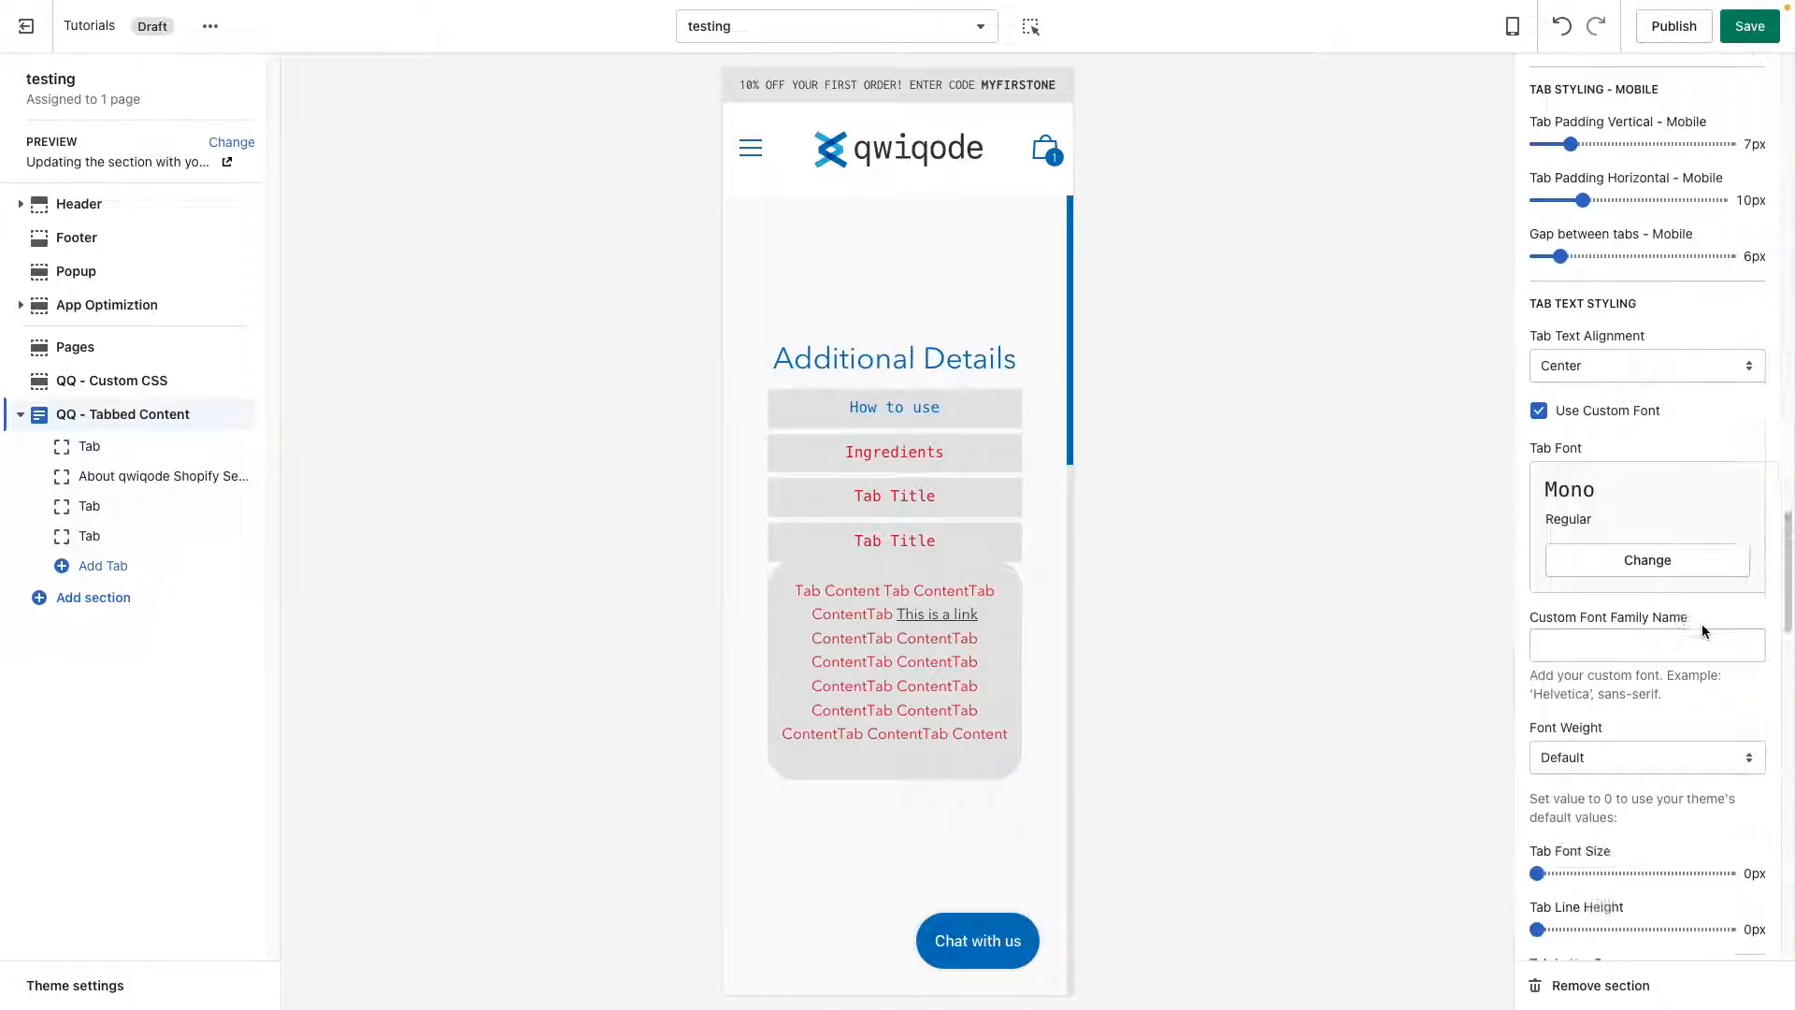
pyautogui.scroll(-6, 1703, 624)
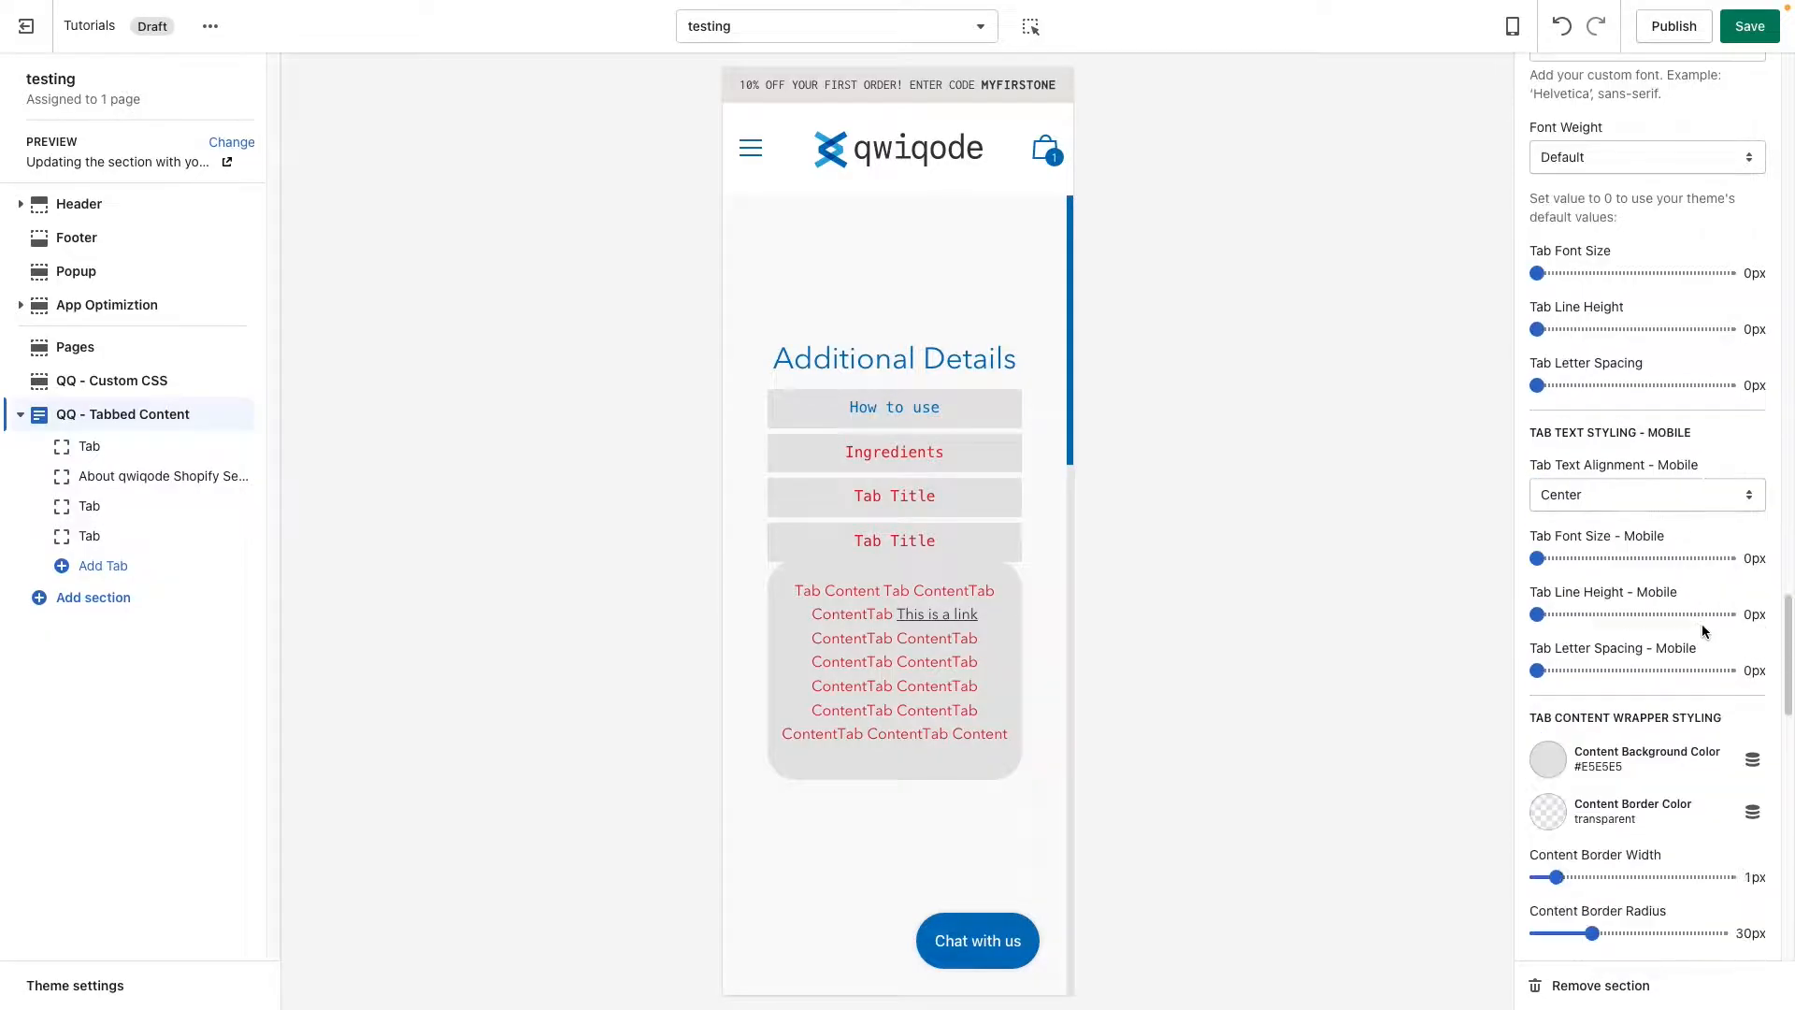
pyautogui.scroll(-1, 1702, 624)
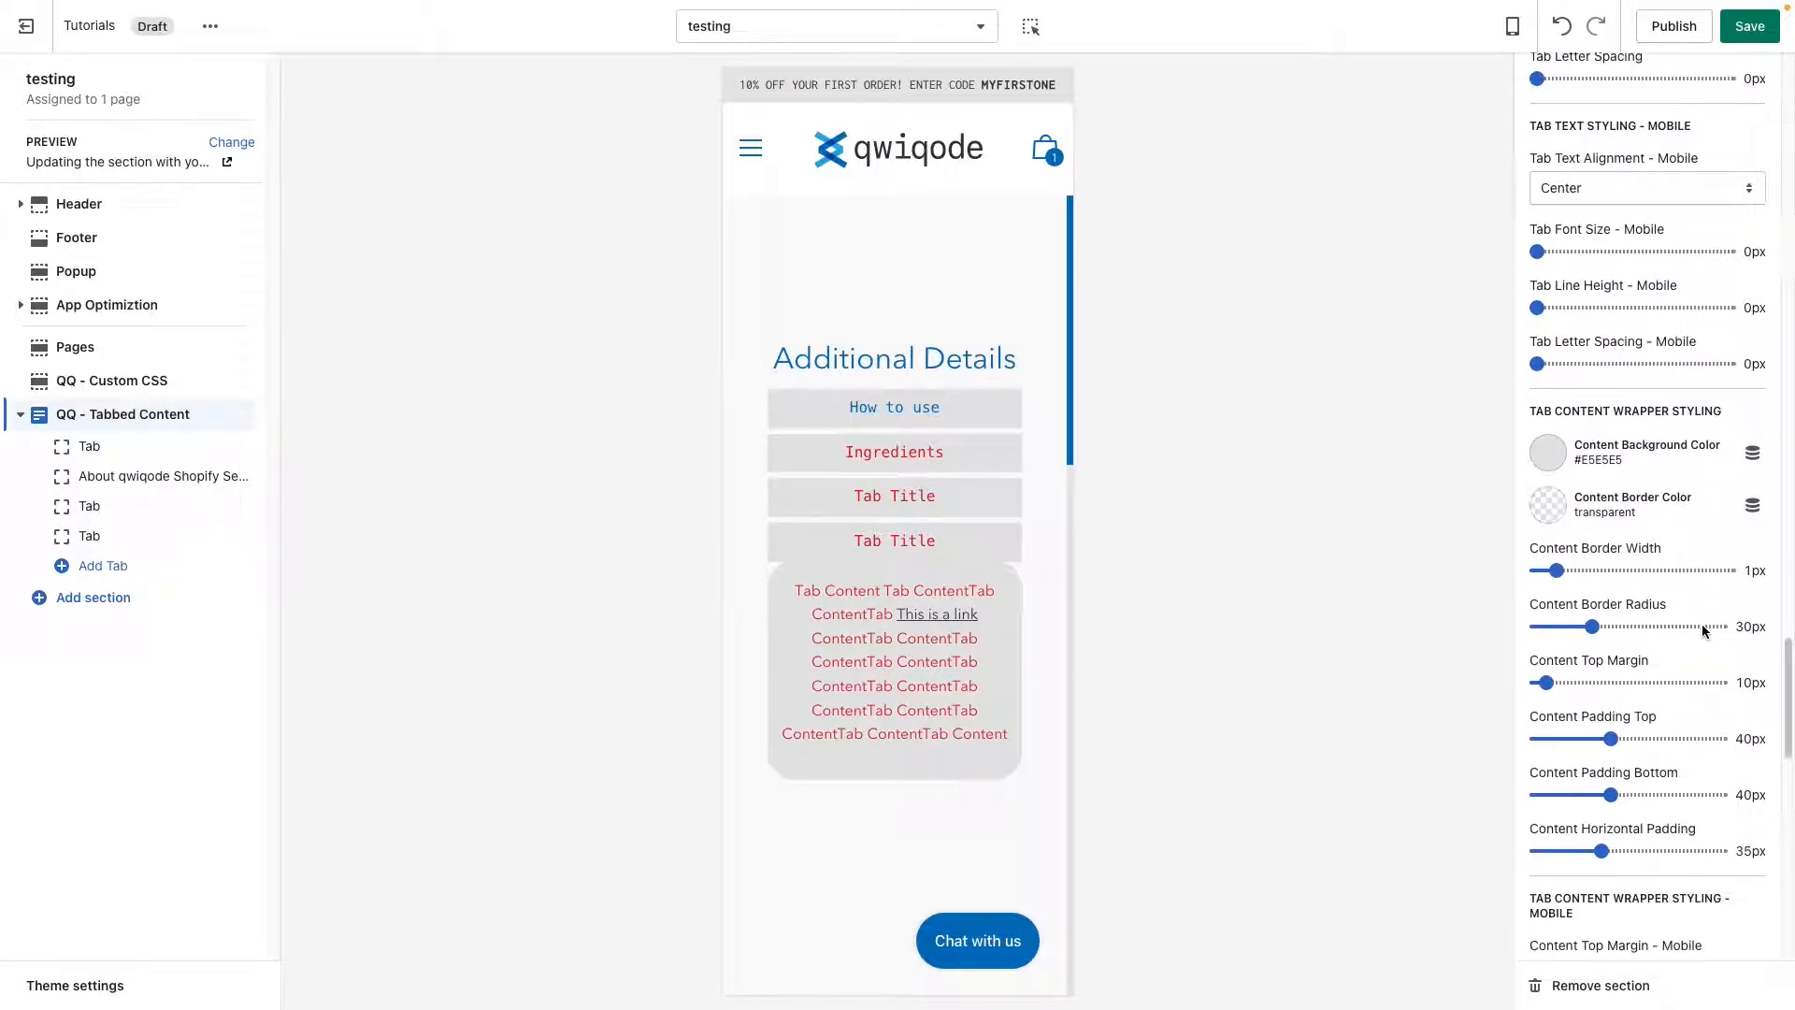
pyautogui.scroll(-3, 1658, 659)
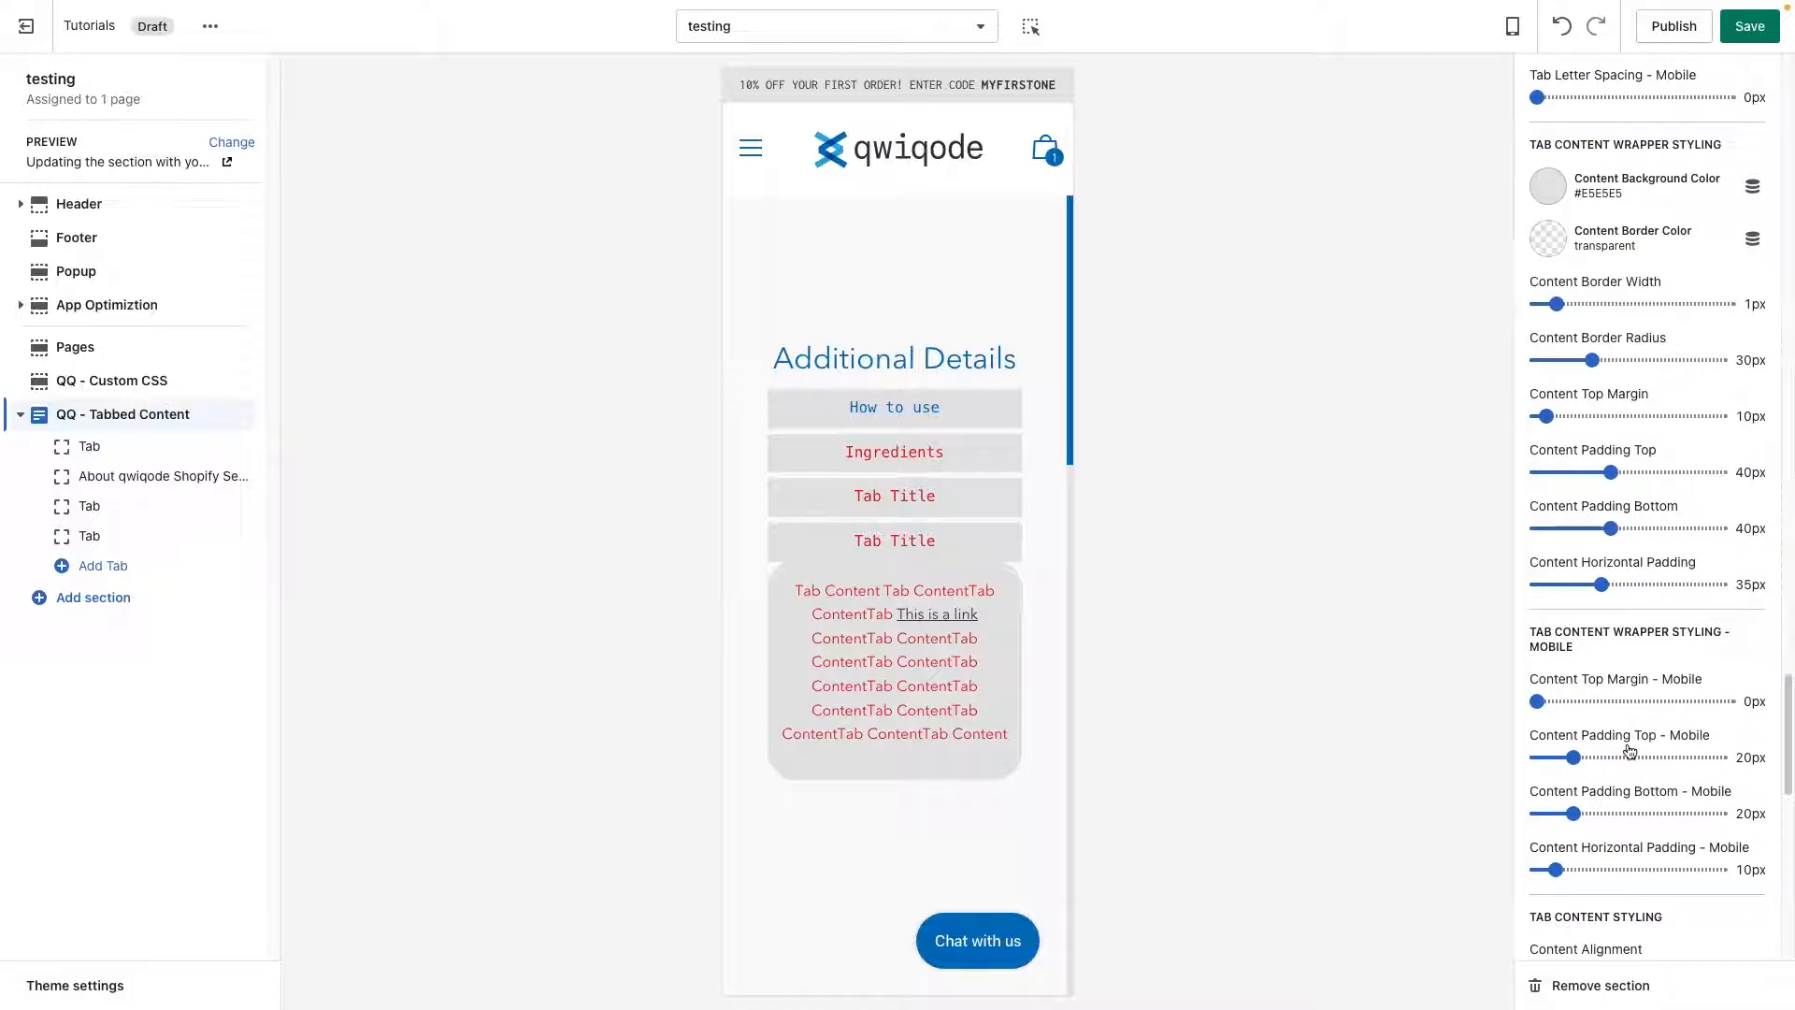
pyautogui.click(1558, 702)
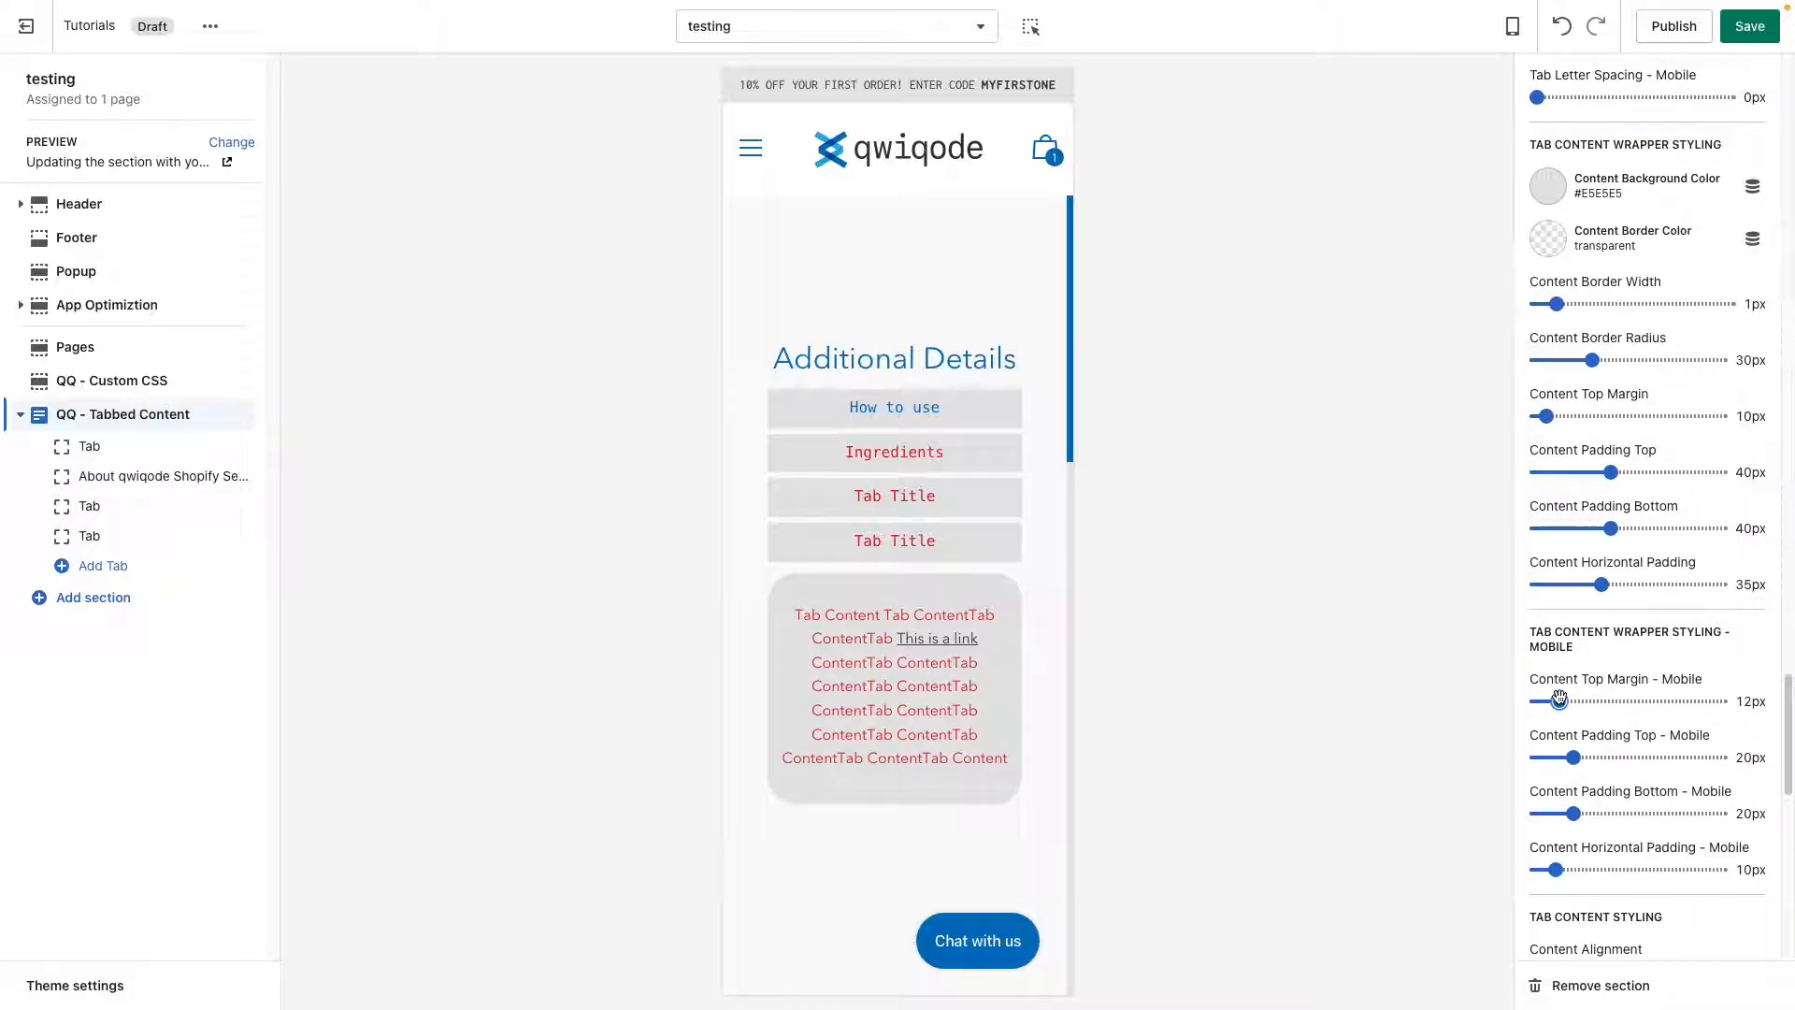
pyautogui.moveTo(1559, 698); pyautogui.dragTo(1562, 701)
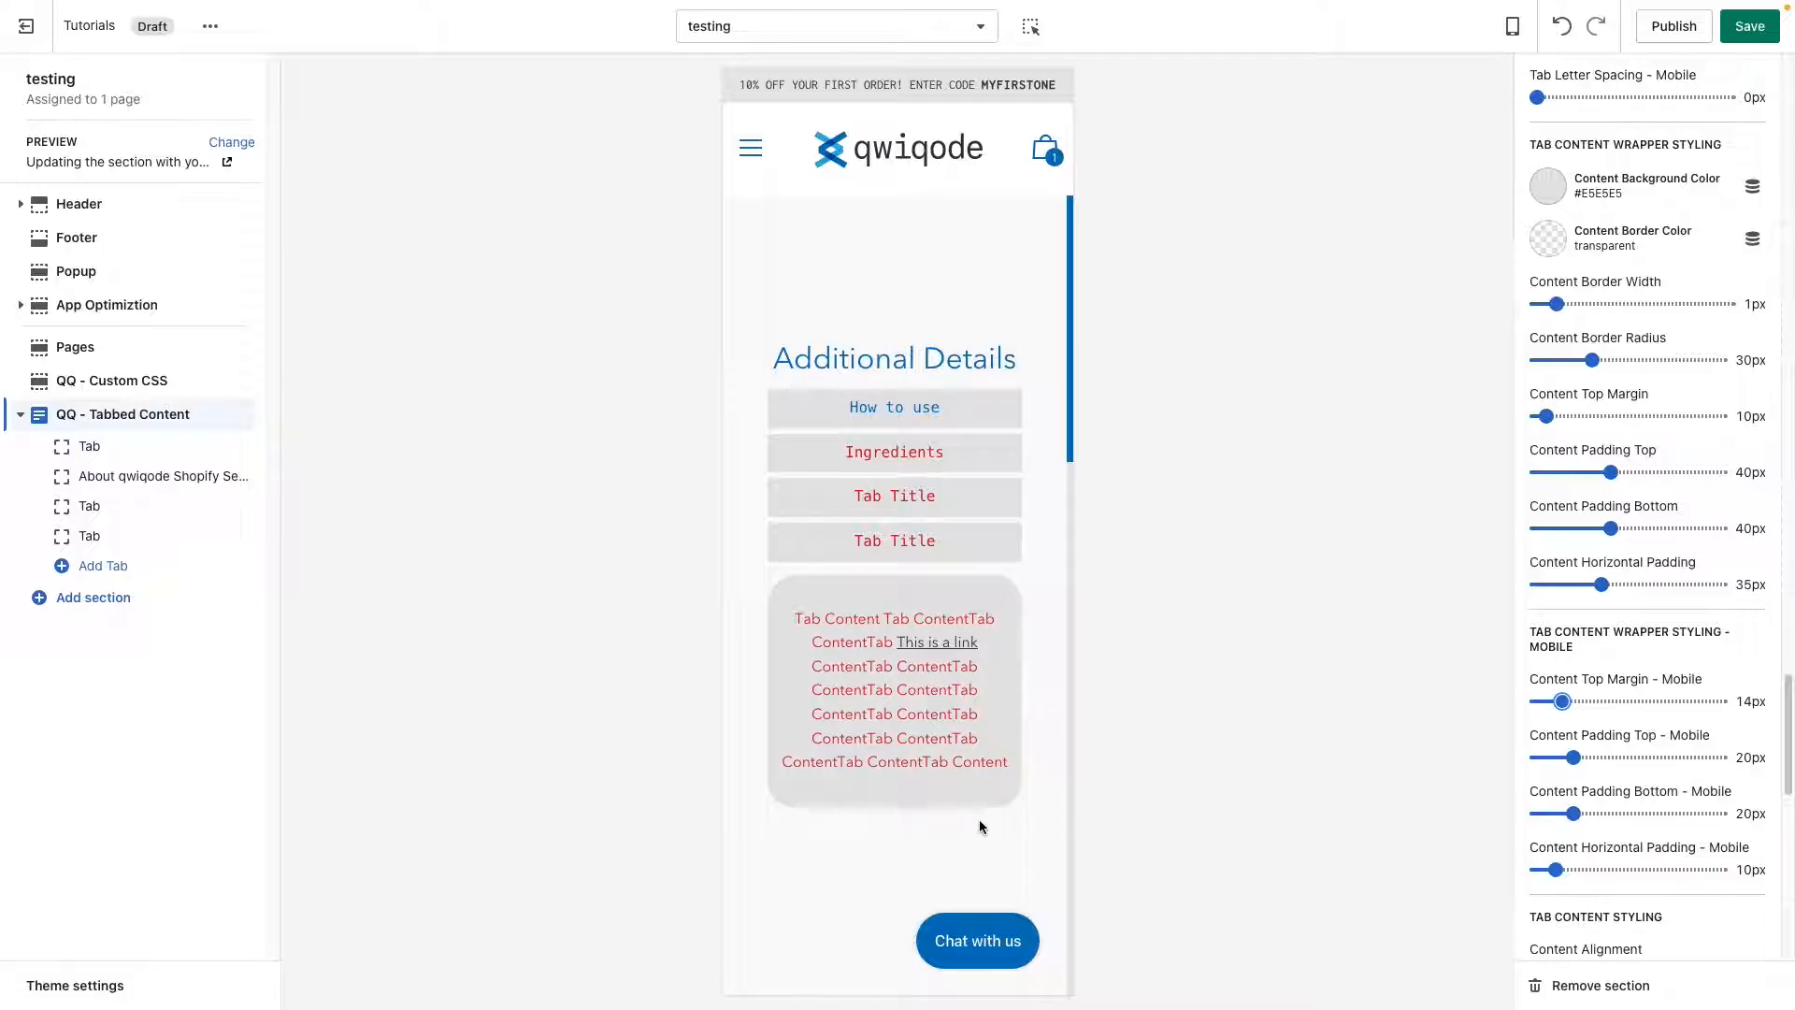